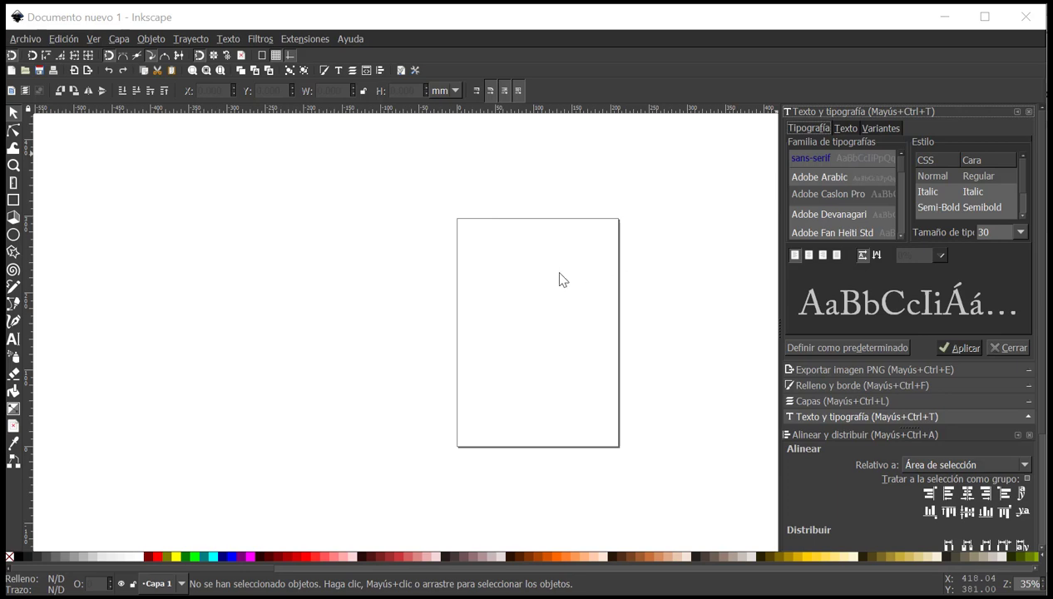
Open the document properties and choose the A4 page size, 210.0 x 297.0 mm.
{"action": "left_click", "coordinate": [24, 39]}
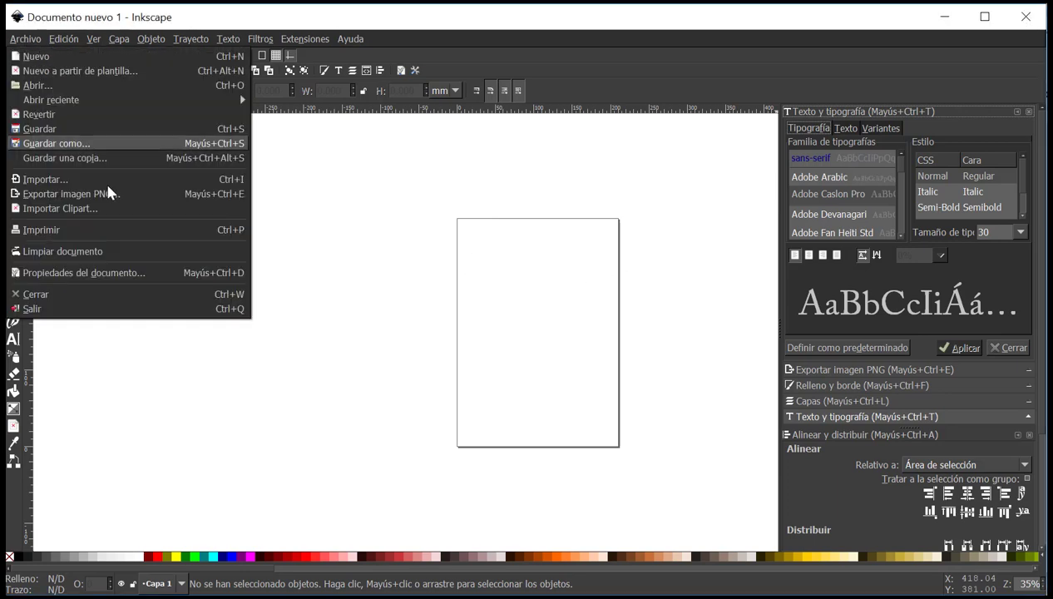
{"action": "left_click", "coordinate": [139, 276]}
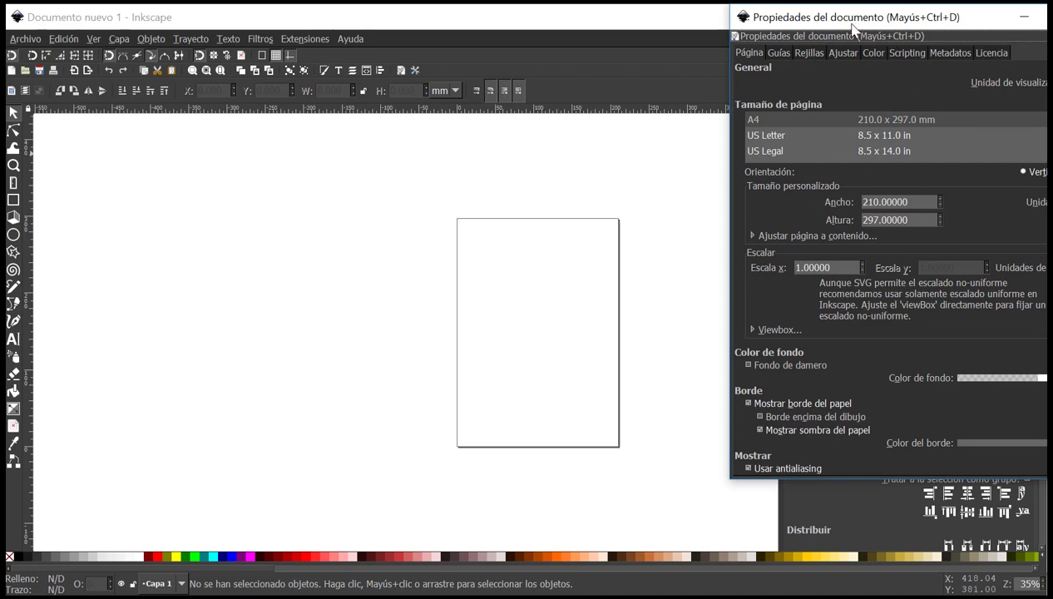
{"action": "left_click_drag", "start_coordinate": [852, 25], "coordinate": [524, 69]}
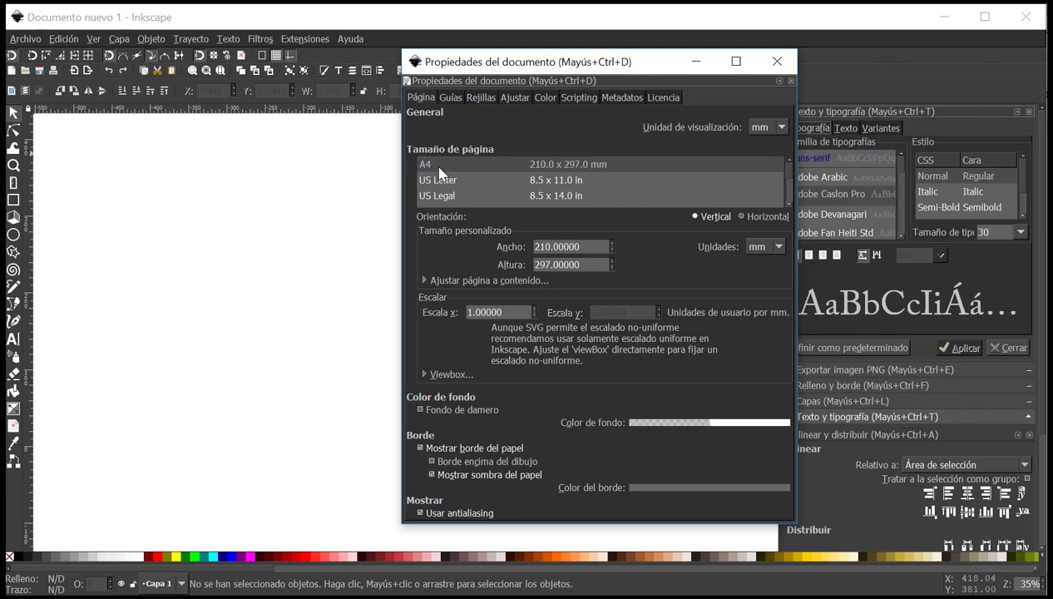
{"action": "scroll", "coordinate": [428, 168], "scroll_direction": "down", "scroll_amount": 3}
{"action": "scroll", "coordinate": [426, 166], "scroll_direction": "up", "scroll_amount": 3}
{"action": "left_click", "coordinate": [444, 166]}
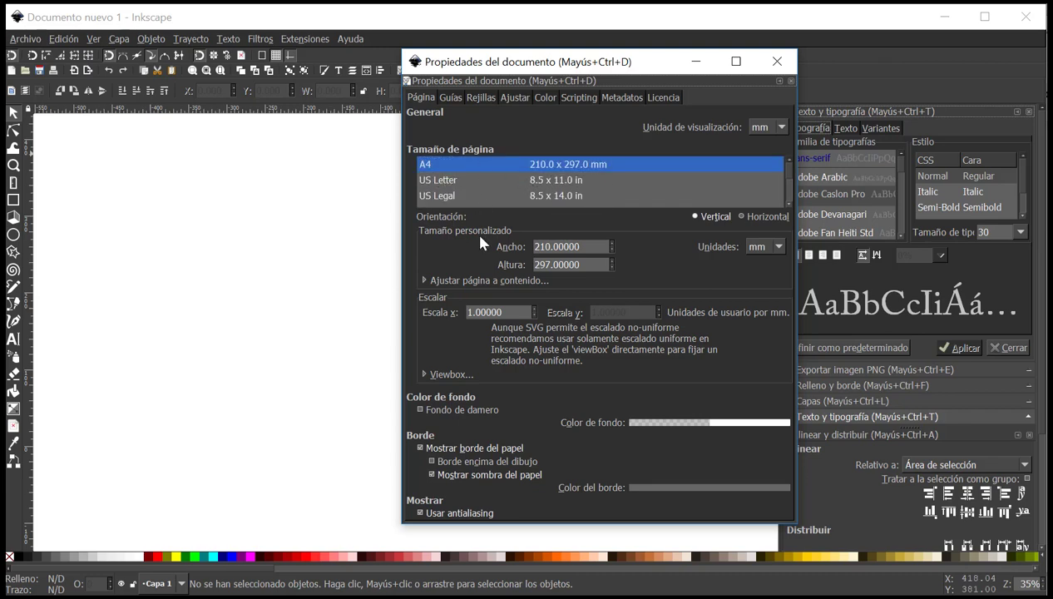
Examine the custom page width and height fields and the available measurement units.
{"action": "left_click", "coordinate": [580, 250]}
{"action": "left_click_drag", "start_coordinate": [580, 250], "coordinate": [504, 247]}
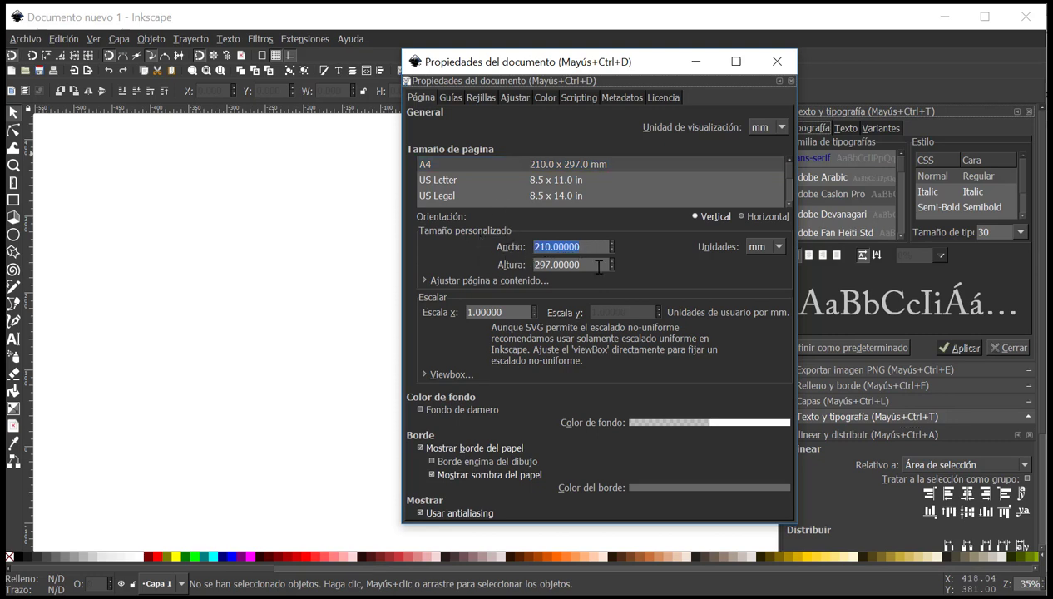
{"action": "left_click_drag", "start_coordinate": [587, 263], "coordinate": [509, 265]}
{"action": "left_click_drag", "start_coordinate": [585, 246], "coordinate": [411, 248]}
{"action": "left_click", "coordinate": [580, 249]}
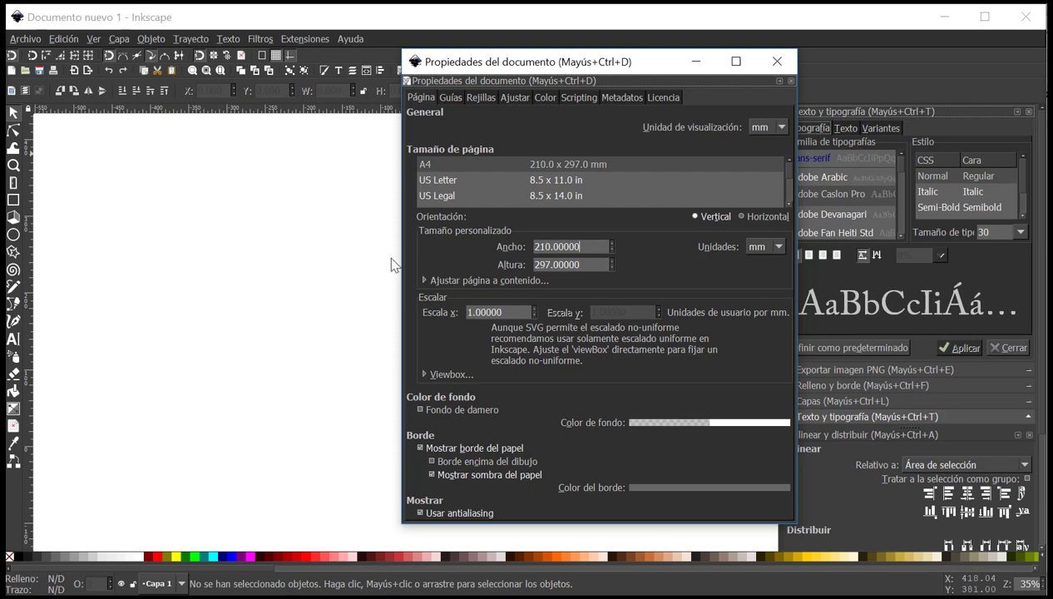
{"action": "left_click", "coordinate": [769, 247]}
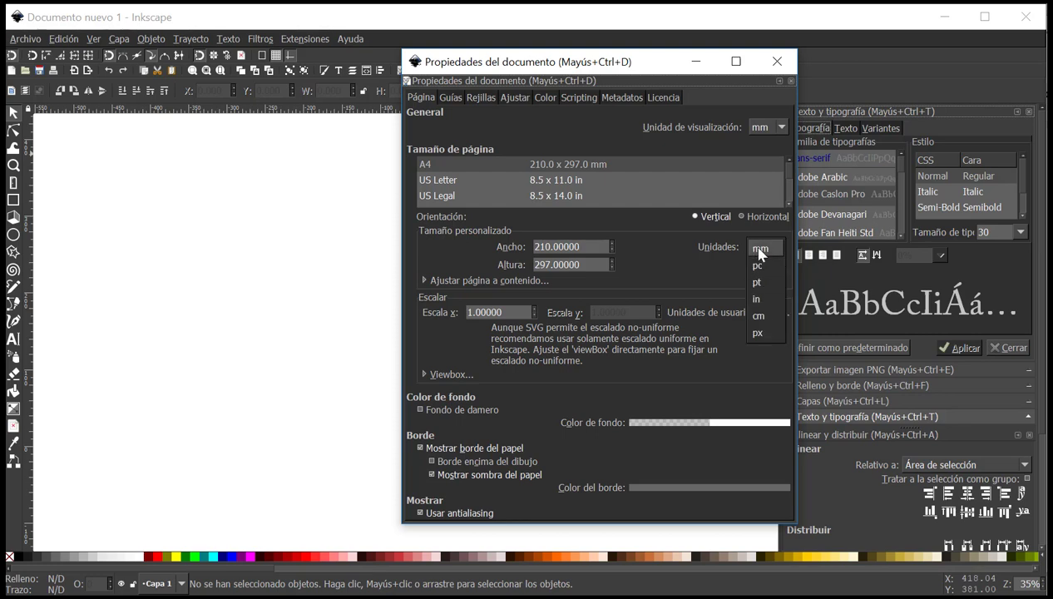
{"action": "left_click", "coordinate": [688, 249]}
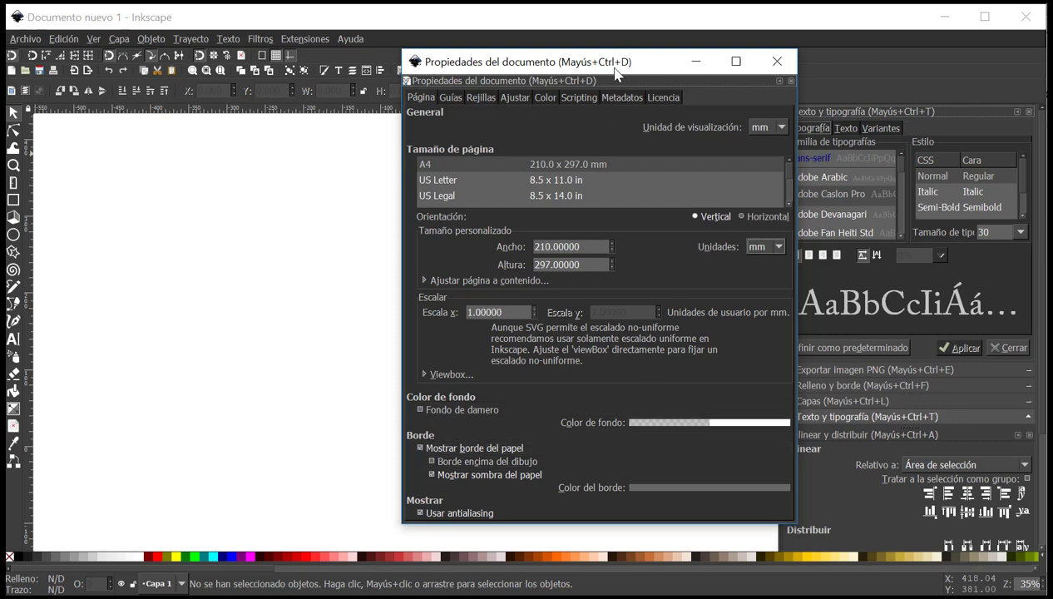
Change the page background color to dark gray with an HSL luminance of 85 (RGBA 55555500).
{"action": "left_click_drag", "start_coordinate": [629, 68], "coordinate": [833, 49]}
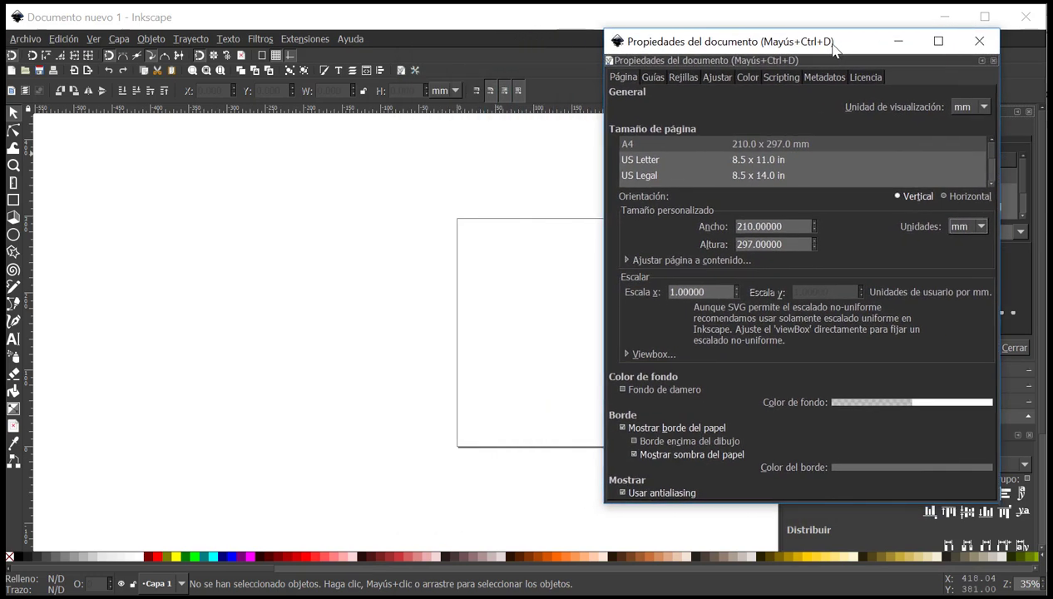
{"action": "left_click", "coordinate": [853, 402]}
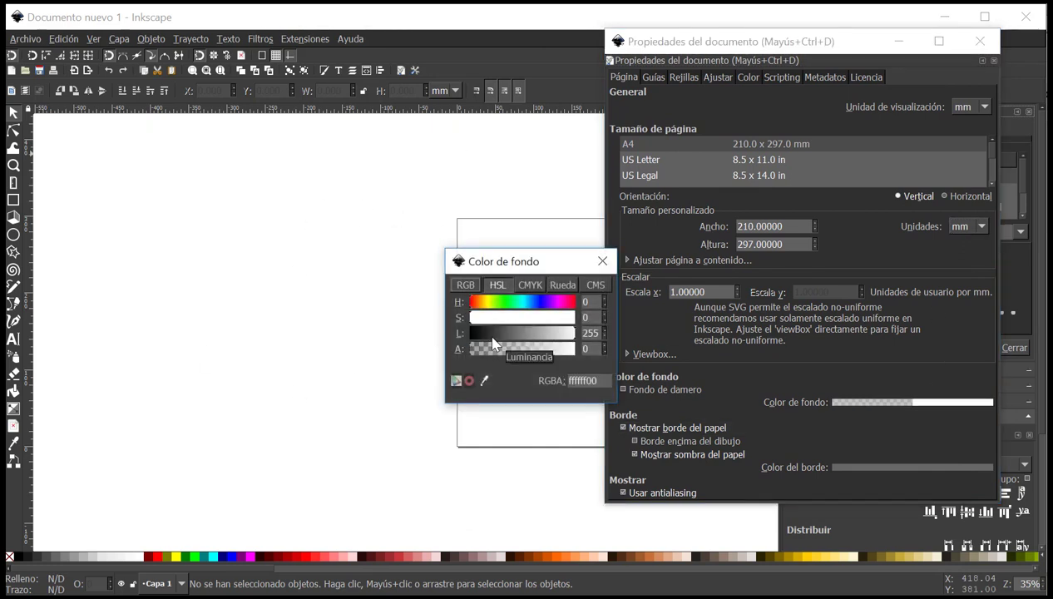
{"action": "mouse_move", "coordinate": [492, 337]}
{"action": "left_mouse_down"}
{"action": "mouse_move", "coordinate": [522, 336]}
{"action": "mouse_move", "coordinate": [497, 336]}
{"action": "left_mouse_up"}
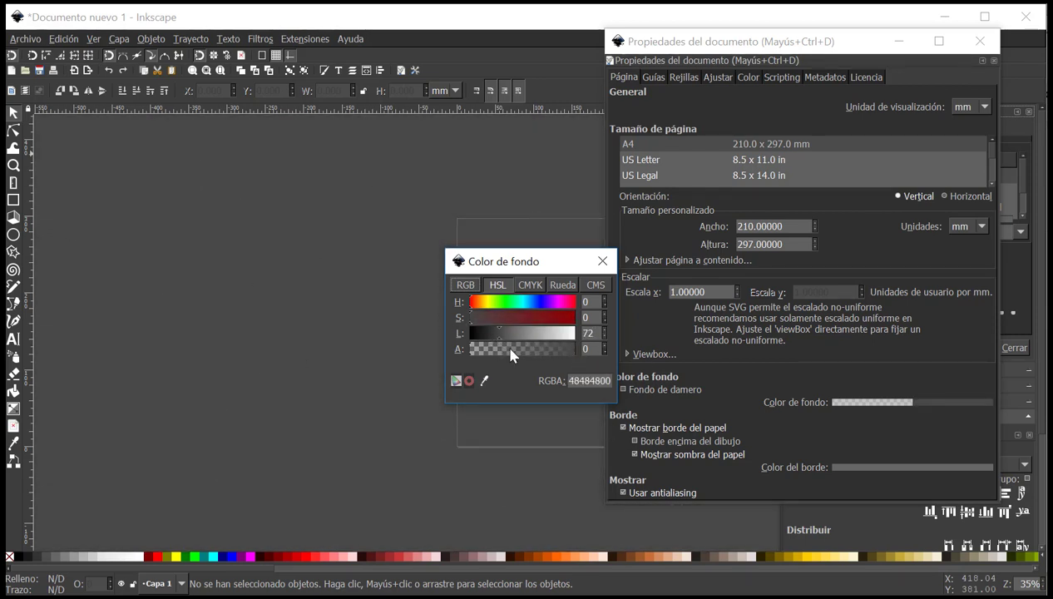
{"action": "mouse_move", "coordinate": [501, 336]}
{"action": "left_mouse_down"}
{"action": "mouse_move", "coordinate": [510, 334]}
{"action": "mouse_move", "coordinate": [503, 337]}
{"action": "left_mouse_up"}
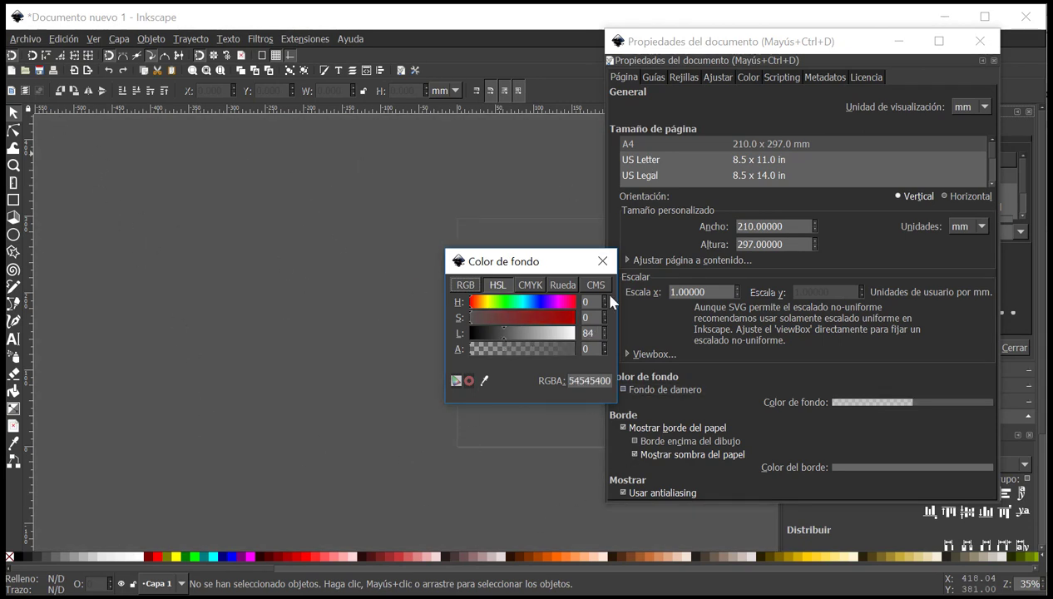
{"action": "left_click_drag", "start_coordinate": [488, 330], "coordinate": [503, 336]}
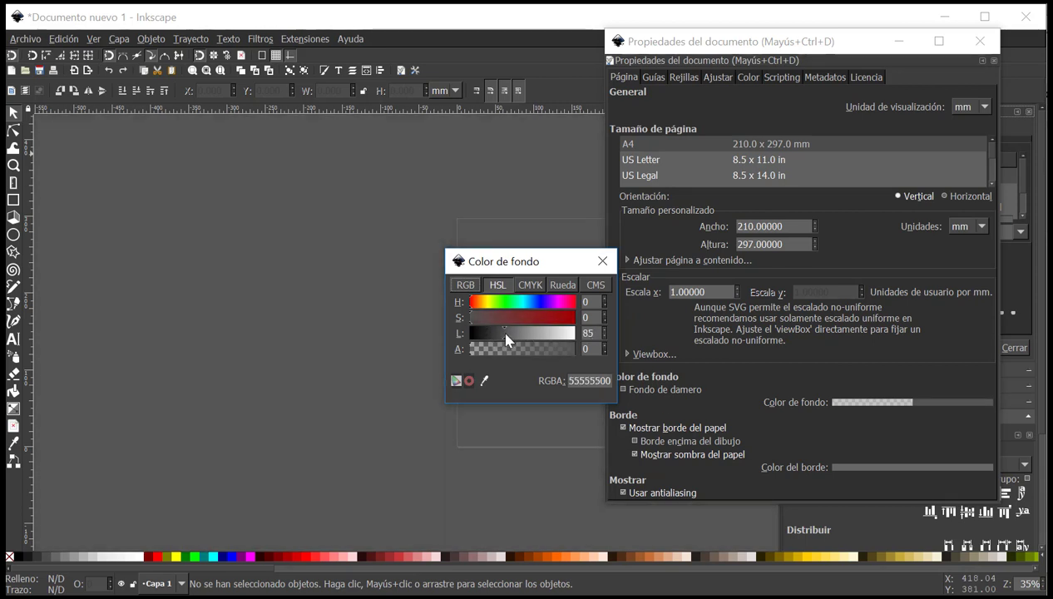
{"action": "left_click", "coordinate": [602, 261]}
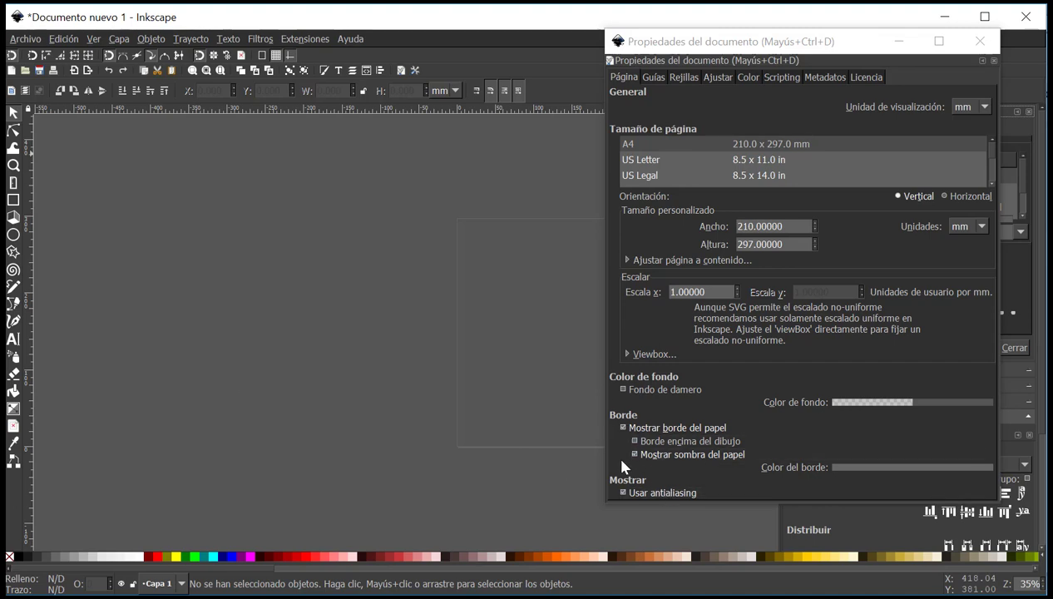
Draw a rectangle about 120 by 130 mm across the page's left edge and give it 100% opacity.
{"action": "left_click_drag", "start_coordinate": [785, 46], "coordinate": [831, 69]}
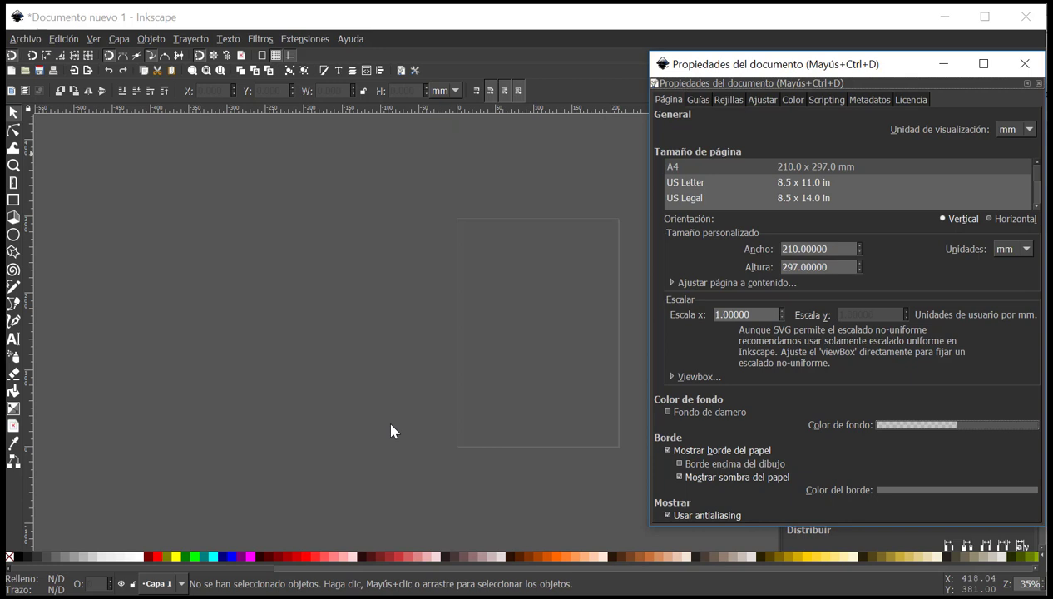
{"action": "left_click", "coordinate": [15, 200]}
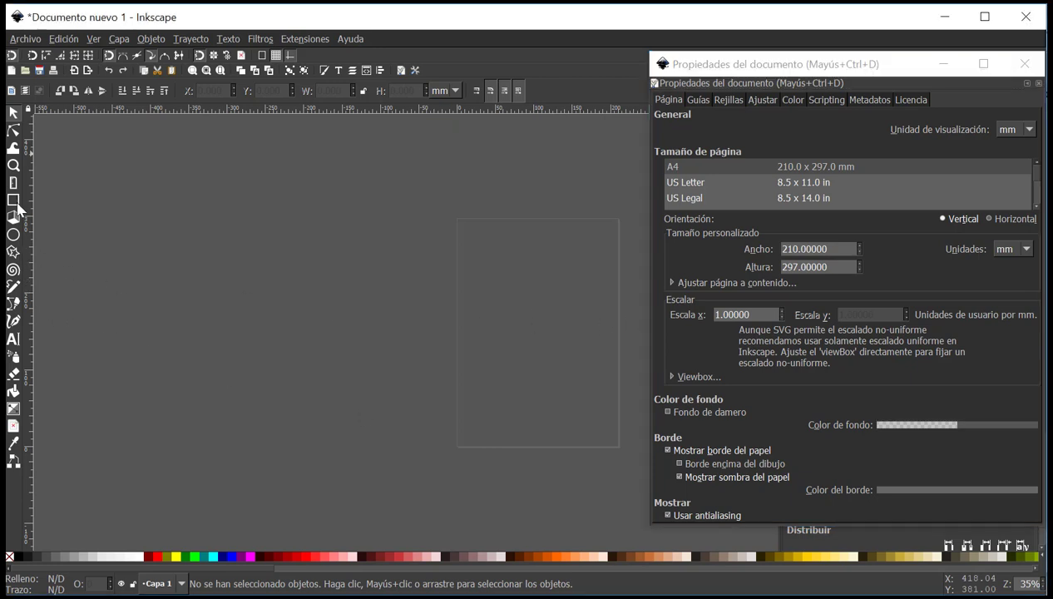
{"action": "left_click_drag", "start_coordinate": [432, 236], "coordinate": [526, 337]}
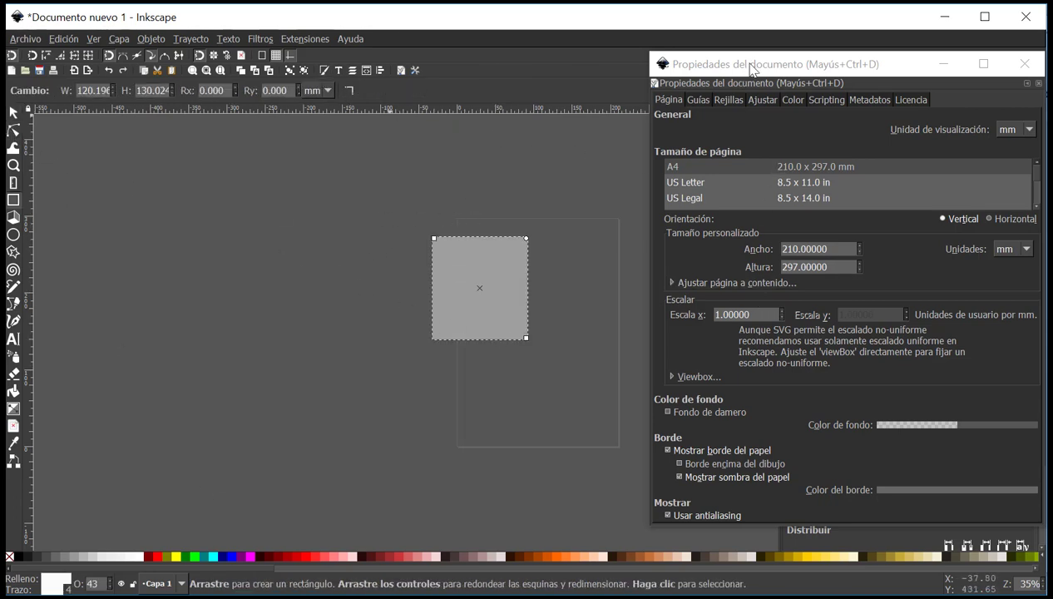
{"action": "left_click", "coordinate": [323, 74]}
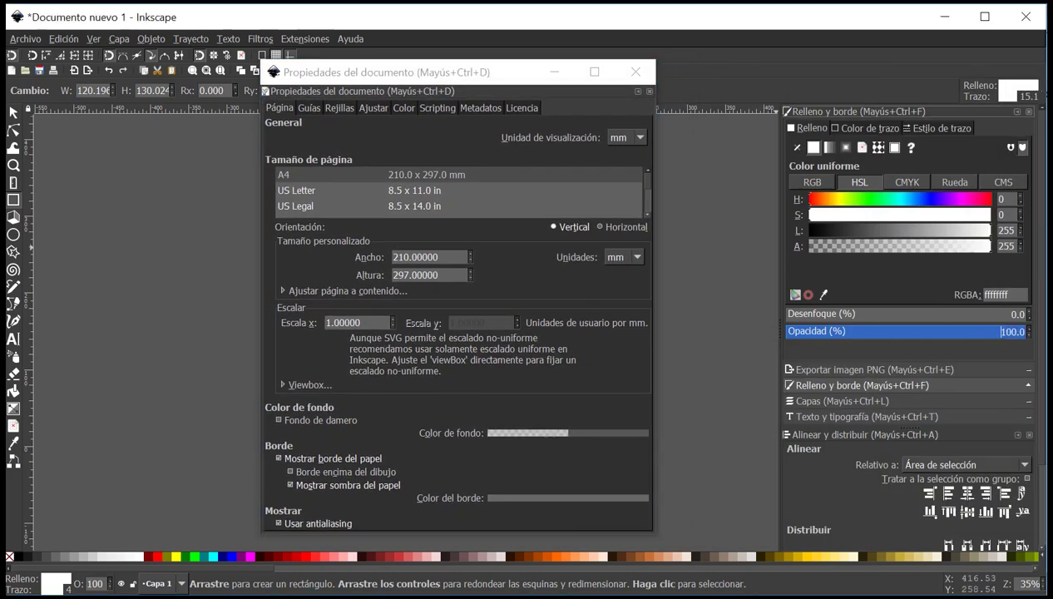
{"action": "left_click_drag", "start_coordinate": [399, 78], "coordinate": [791, 83]}
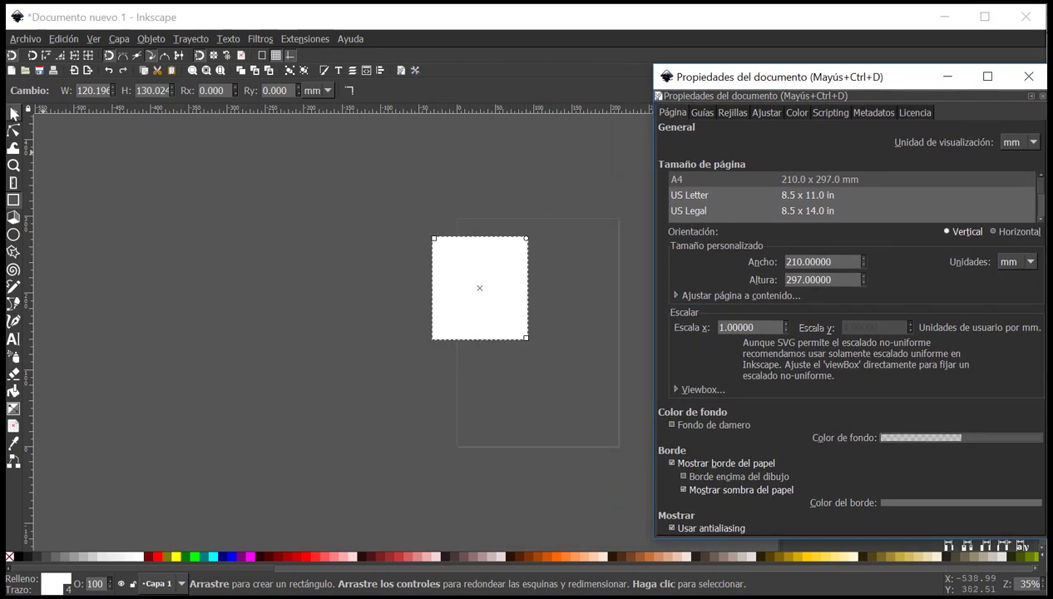
Enable the page border on top of the drawing and turn off the page shadow.
{"action": "left_click", "coordinate": [13, 112]}
{"action": "left_click", "coordinate": [468, 196]}
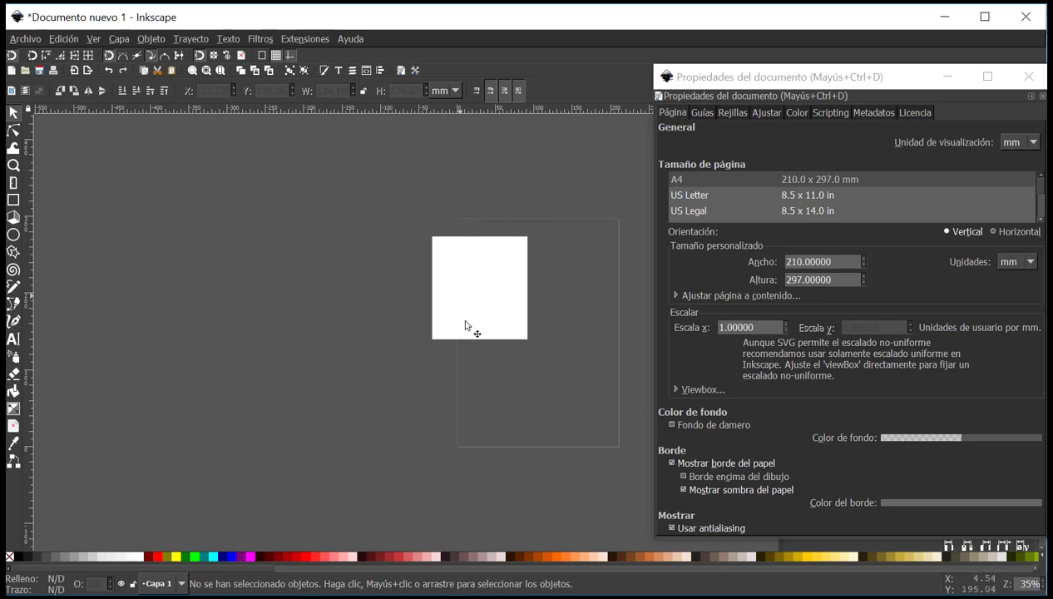
{"action": "left_click", "coordinate": [488, 290]}
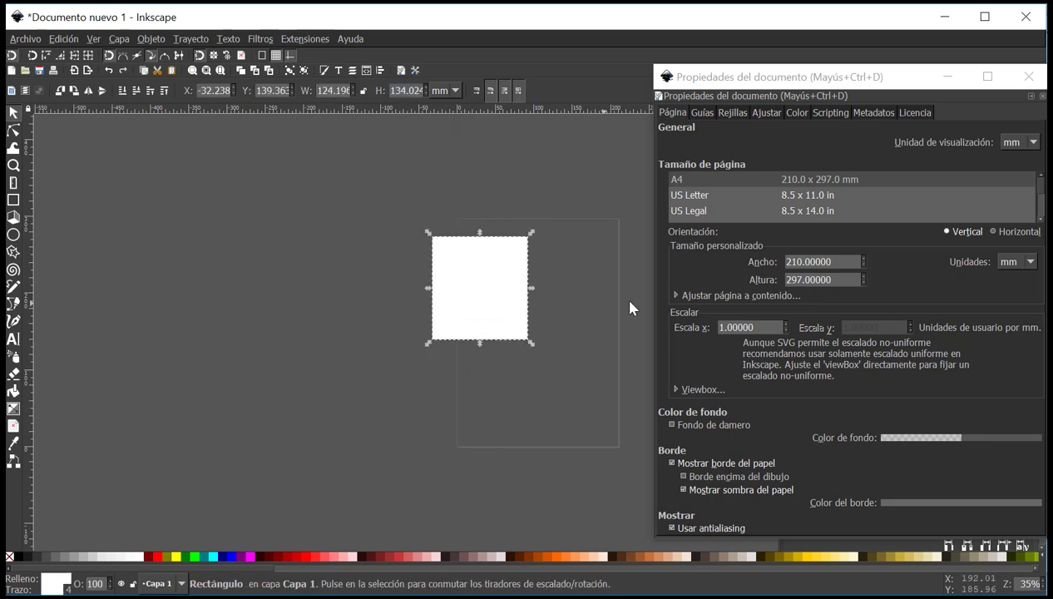
{"action": "left_click", "coordinate": [682, 478]}
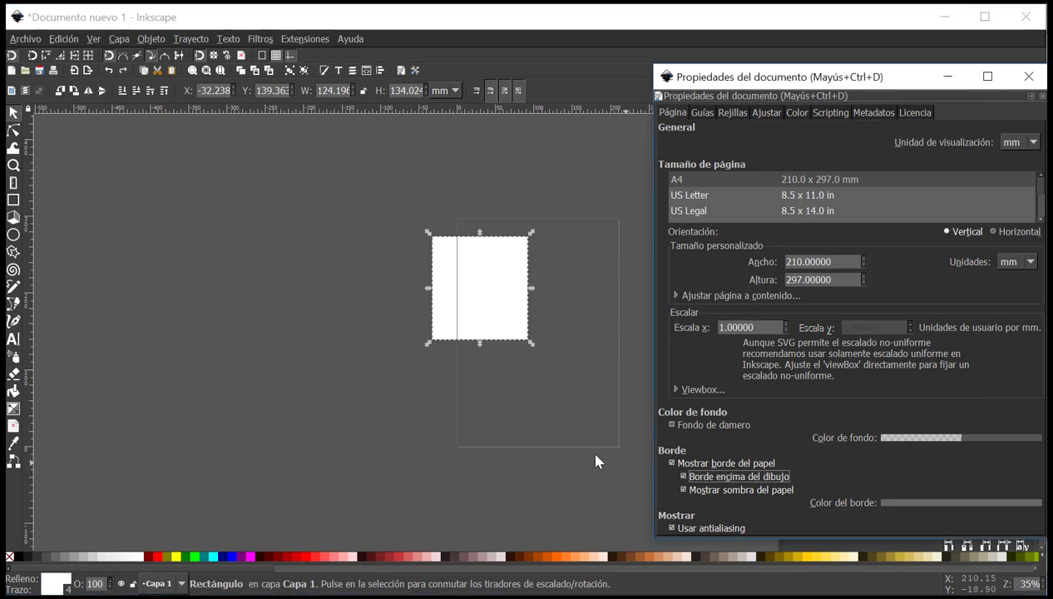
{"action": "left_click", "coordinate": [428, 411]}
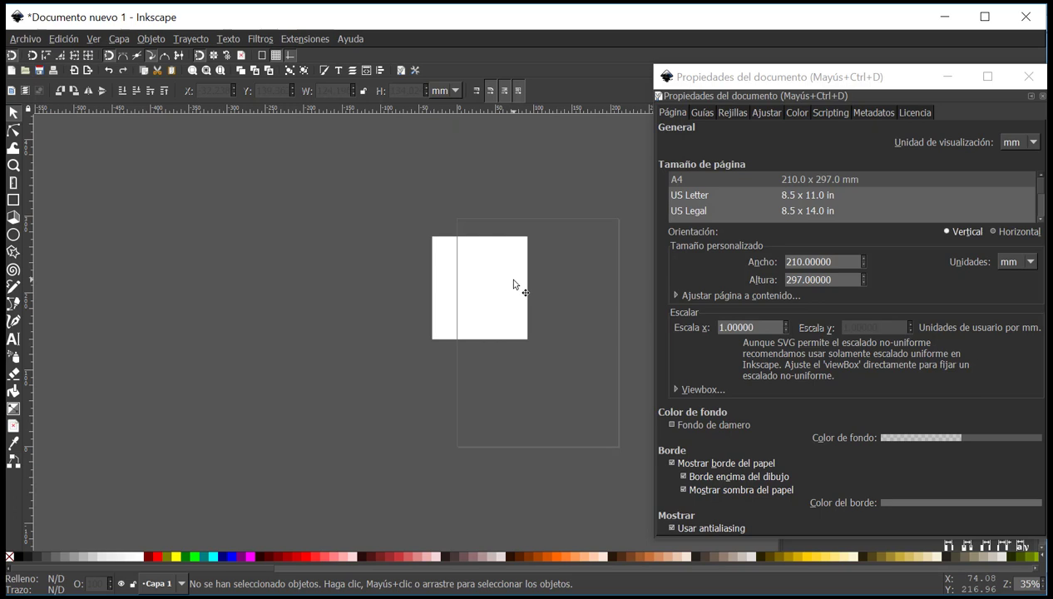
{"action": "left_click", "coordinate": [684, 489]}
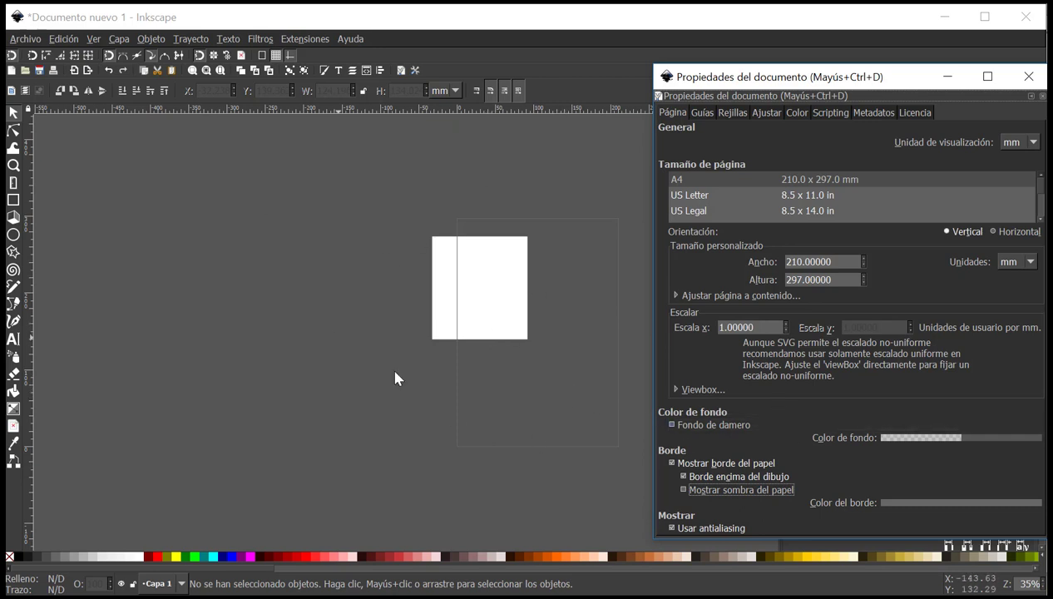
Set the page border color to white (RGBA ffffffff).
{"action": "left_click", "coordinate": [906, 507]}
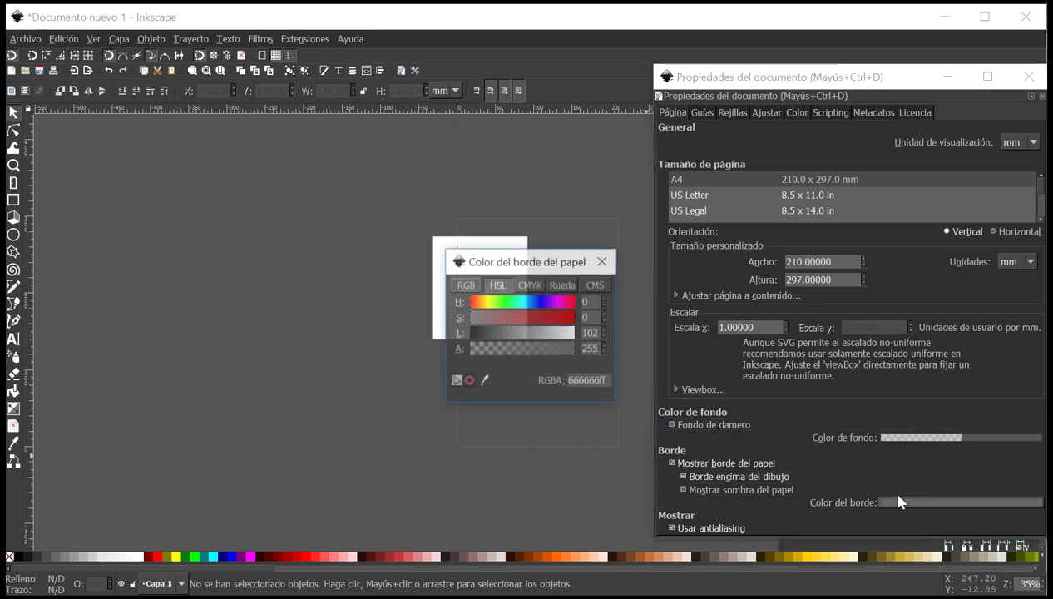
{"action": "left_click_drag", "start_coordinate": [500, 337], "coordinate": [573, 333]}
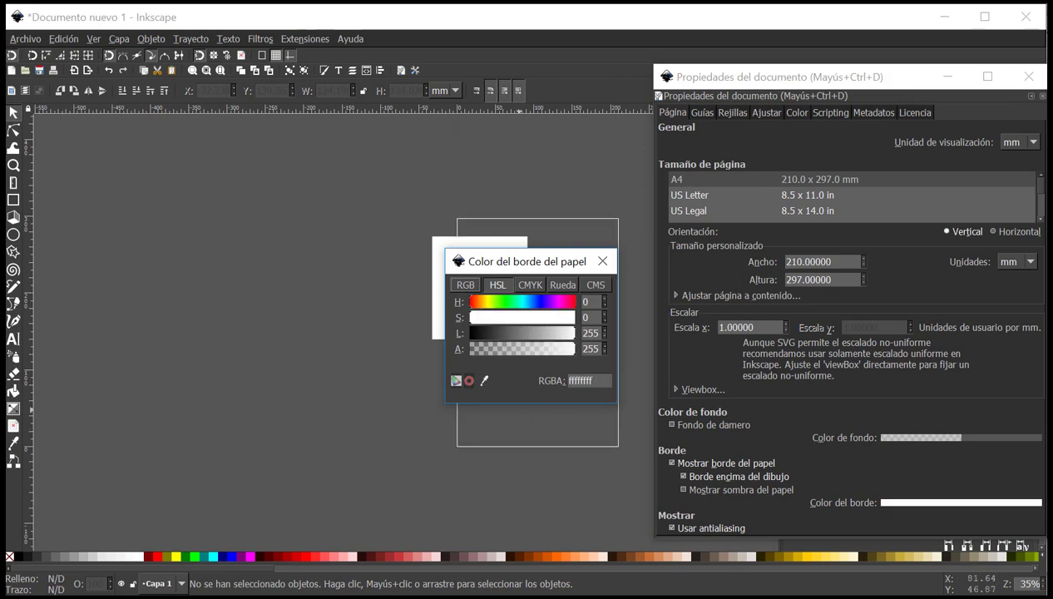
{"action": "left_click", "coordinate": [602, 261]}
Move the white rectangle off the page and delete it.
{"action": "left_click_drag", "start_coordinate": [493, 294], "coordinate": [355, 315]}
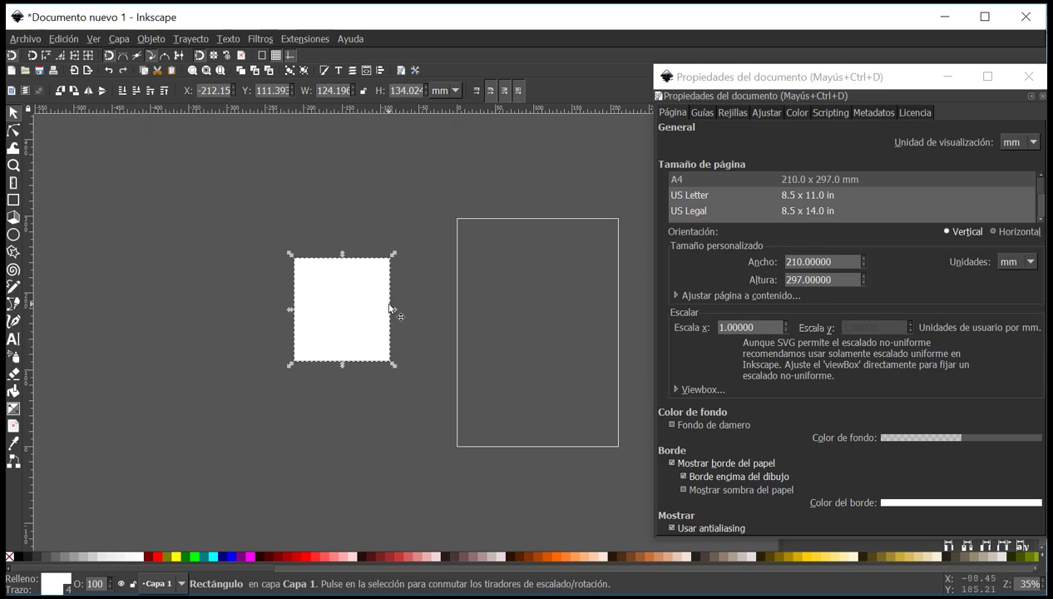
{"action": "key", "text": "Delete"}
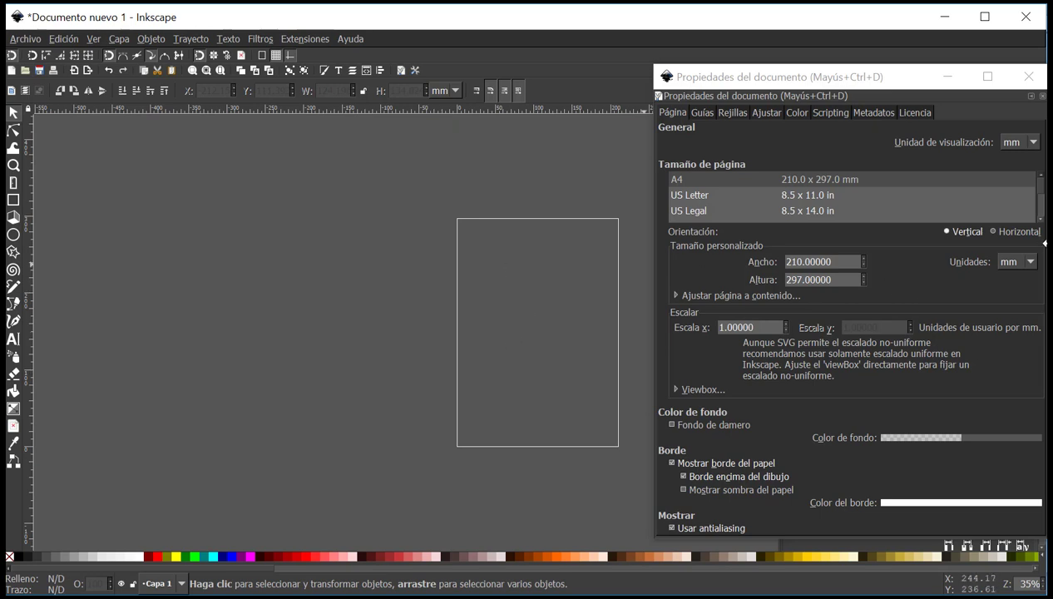
Try the horizontal page orientation and return the page to vertical.
{"action": "left_click", "coordinate": [991, 232]}
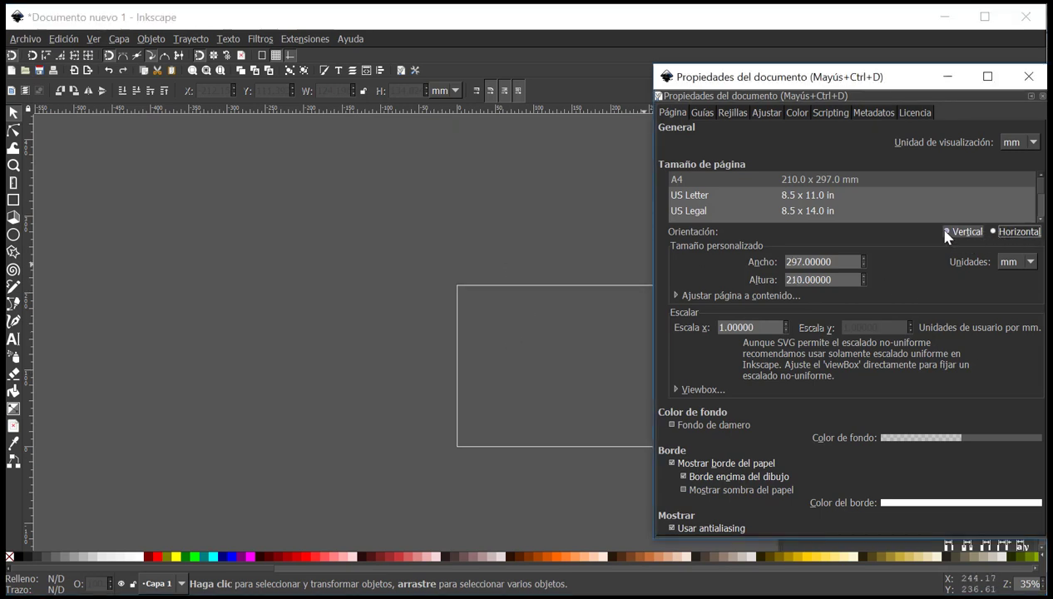
{"action": "left_click", "coordinate": [948, 233]}
{"action": "left_click", "coordinate": [993, 232]}
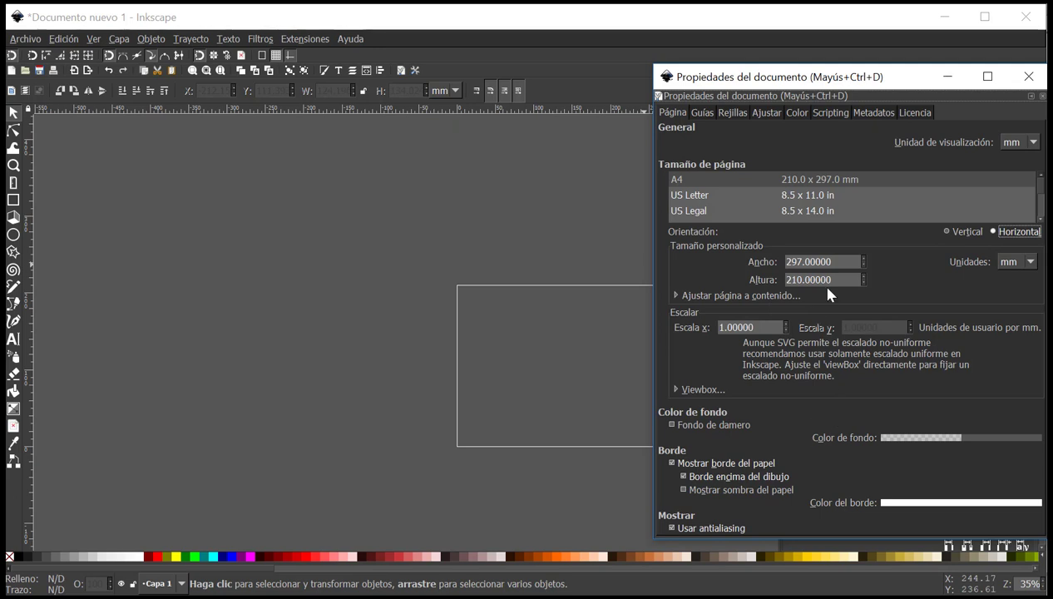
{"action": "left_click", "coordinate": [948, 231]}
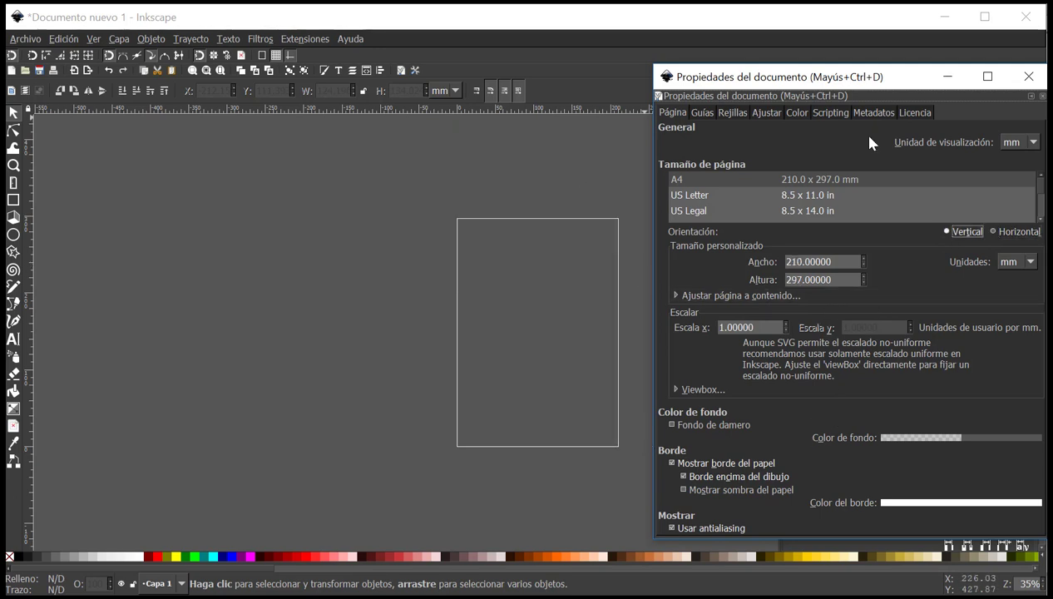
Close the document properties dialog and return to the empty canvas.
{"action": "left_click_drag", "start_coordinate": [820, 80], "coordinate": [450, 54]}
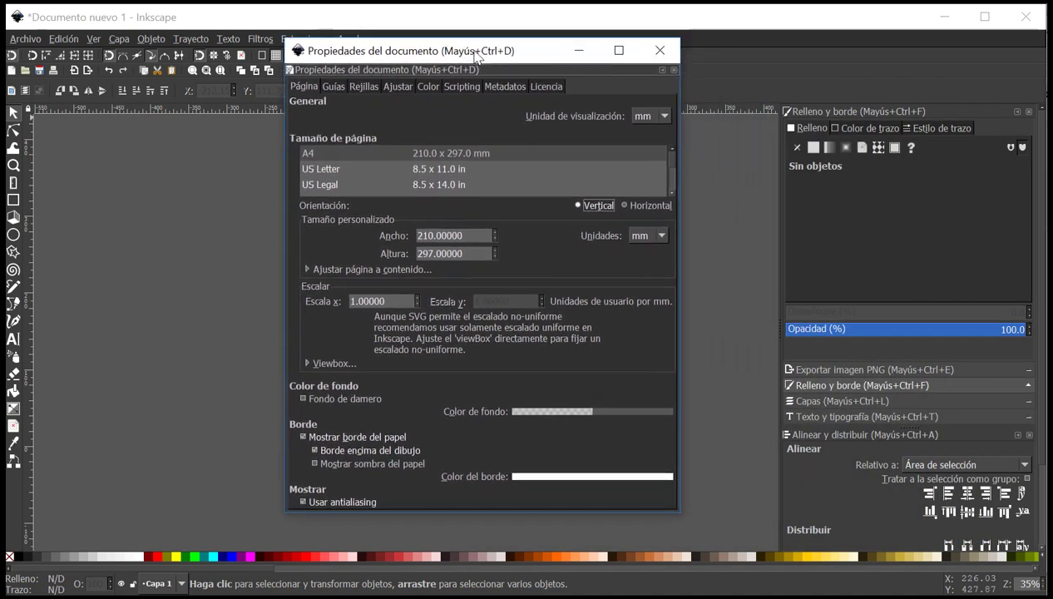
{"action": "left_click", "coordinate": [659, 50]}
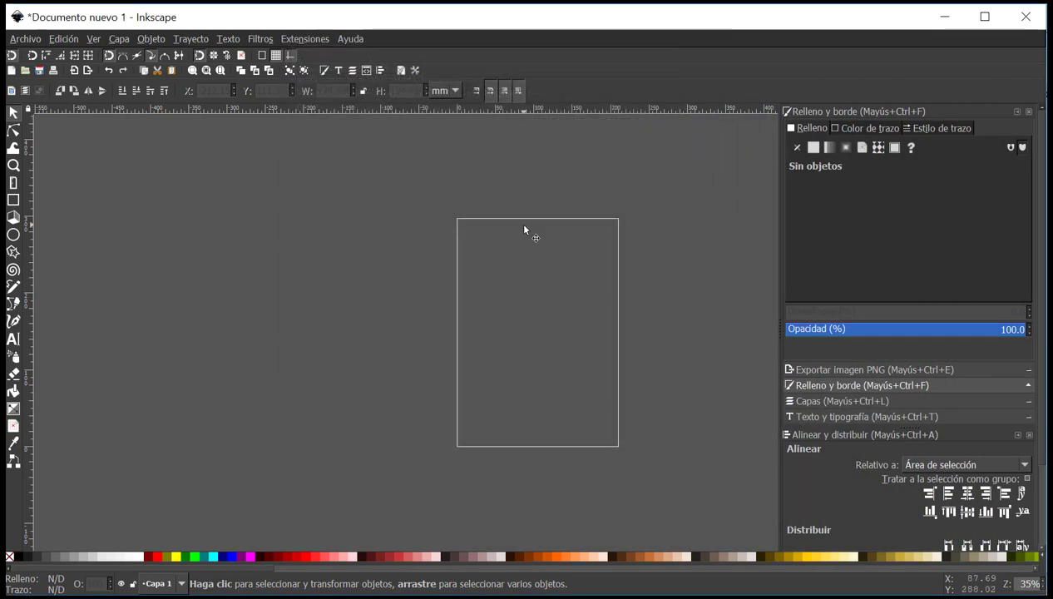
{"action": "left_click", "coordinate": [468, 157]}
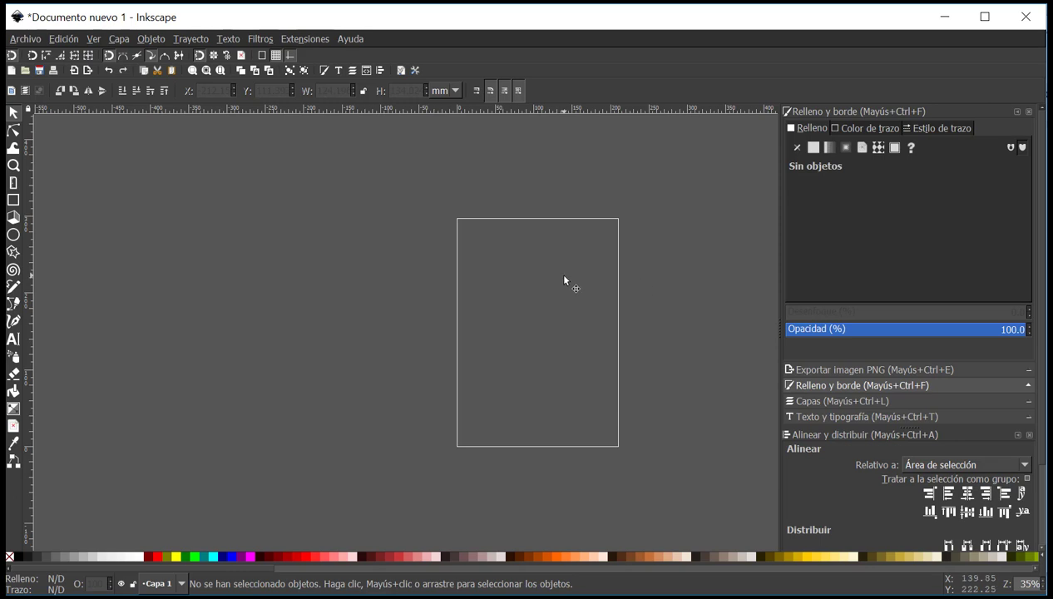
Close the docked Relleno y borde, Capas and Texto y tipografía dialogs.
{"action": "left_click", "coordinate": [1029, 113]}
{"action": "left_click", "coordinate": [1030, 113]}
{"action": "left_click", "coordinate": [1029, 114]}
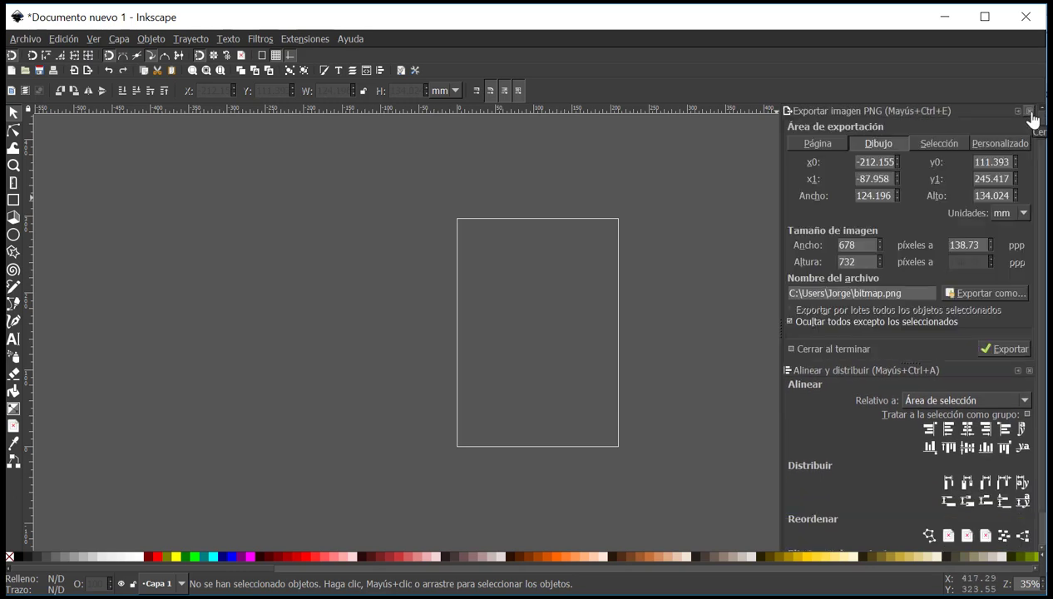
Close the docked Exportar imagen PNG and Alinear y distribuir dialogs and widen the empty dock area.
{"action": "left_click", "coordinate": [1029, 113]}
{"action": "left_click", "coordinate": [1031, 114]}
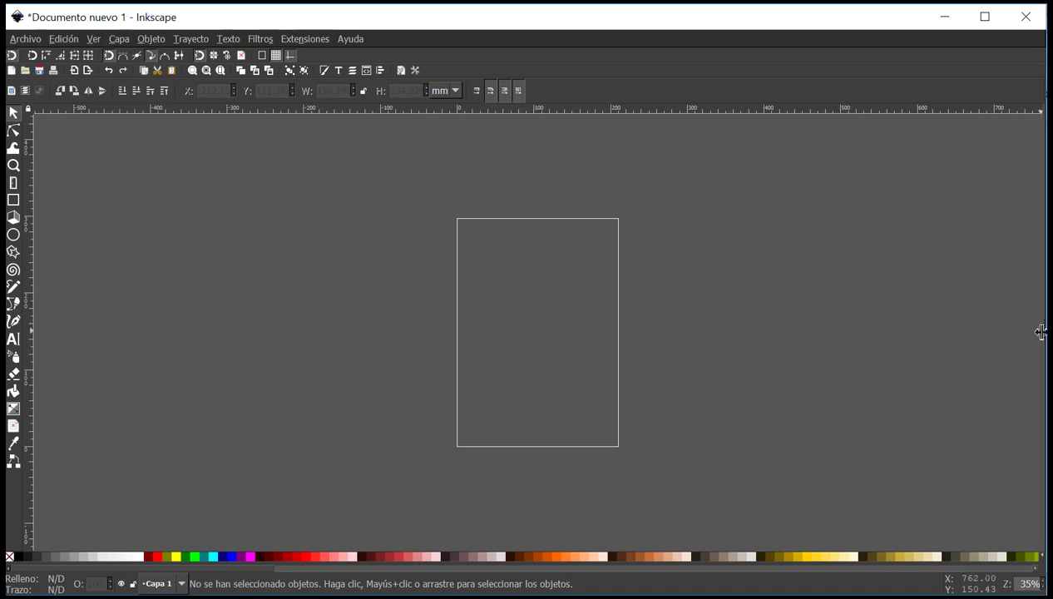
{"action": "left_click_drag", "start_coordinate": [1040, 330], "coordinate": [838, 284]}
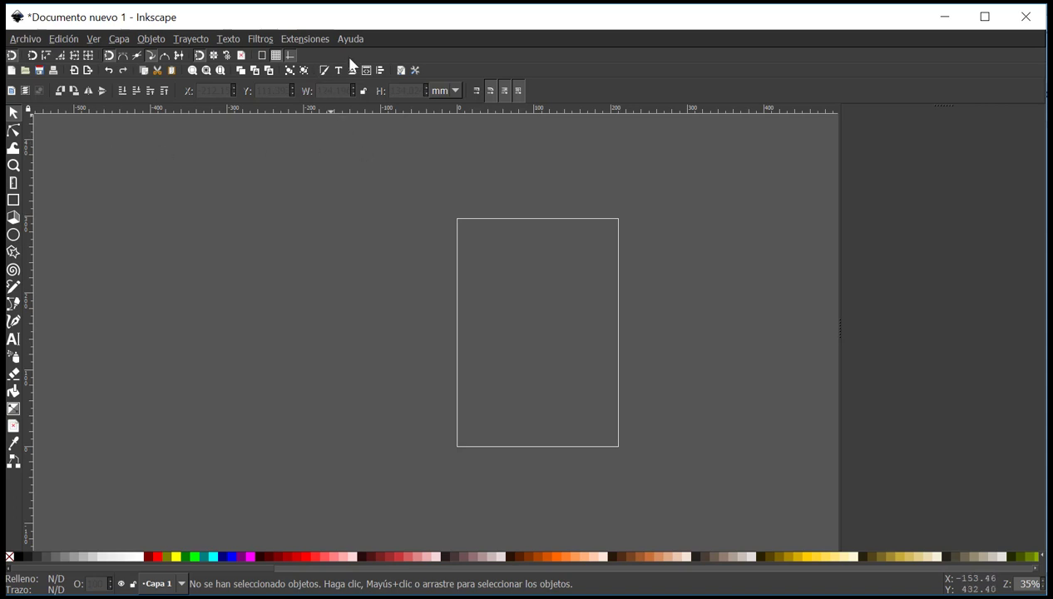
Open the XML editor, look through the document's node tree, and close the editor.
{"action": "left_click", "coordinate": [366, 70]}
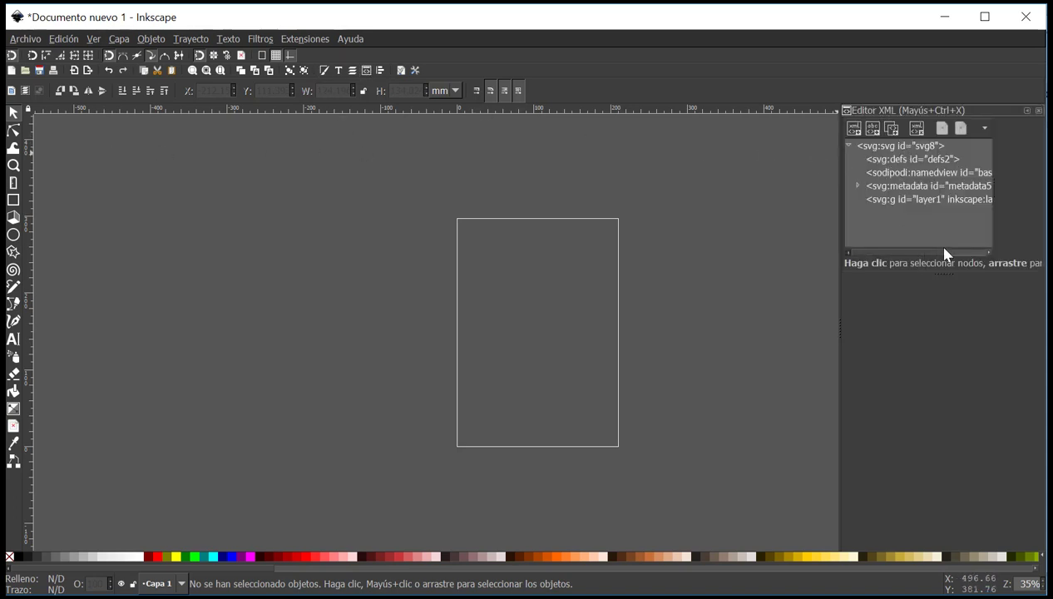
{"action": "left_click_drag", "start_coordinate": [912, 253], "coordinate": [964, 254]}
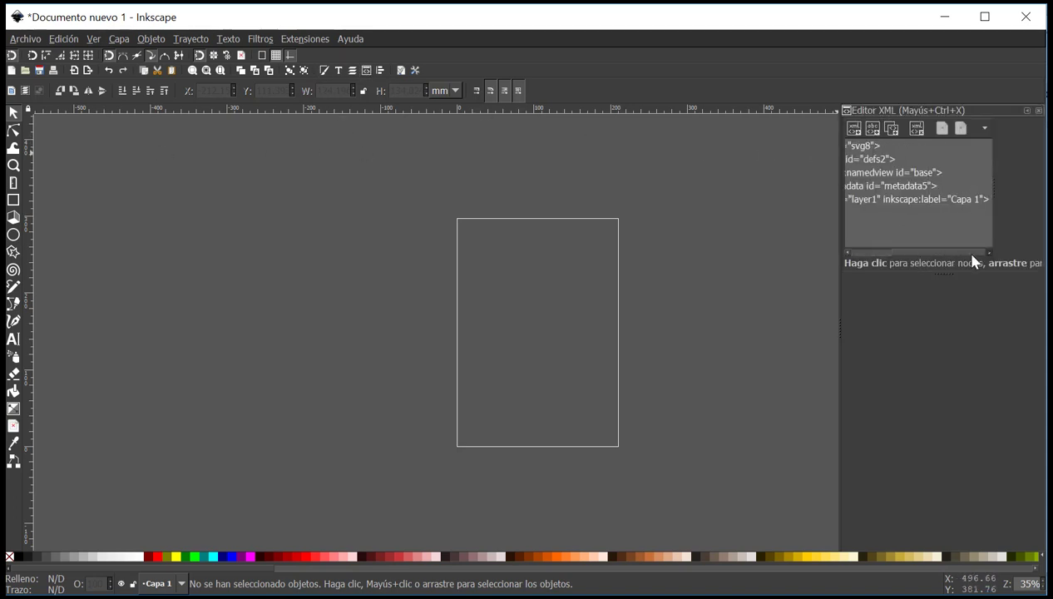
{"action": "left_click", "coordinate": [1026, 109]}
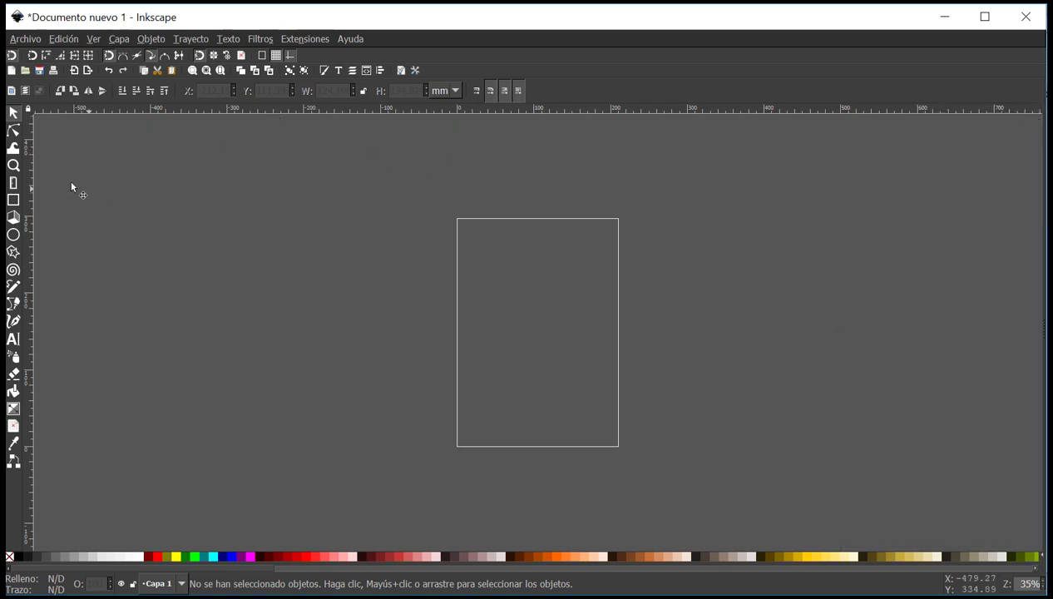
Open the PNG export dialog and set the export area to the whole page (Página).
{"action": "left_click", "coordinate": [88, 70]}
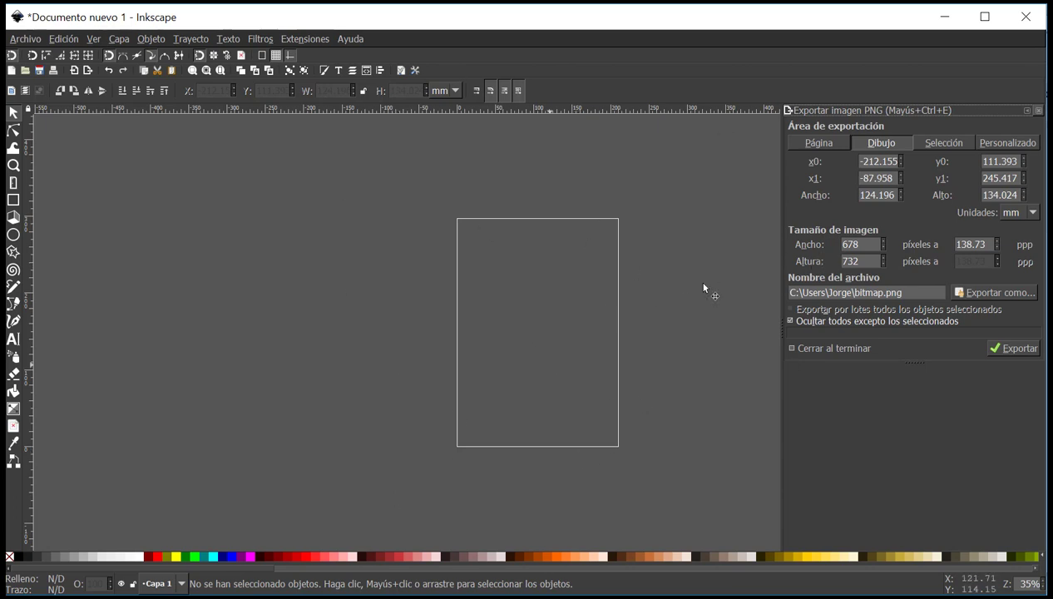
{"action": "left_click", "coordinate": [792, 142]}
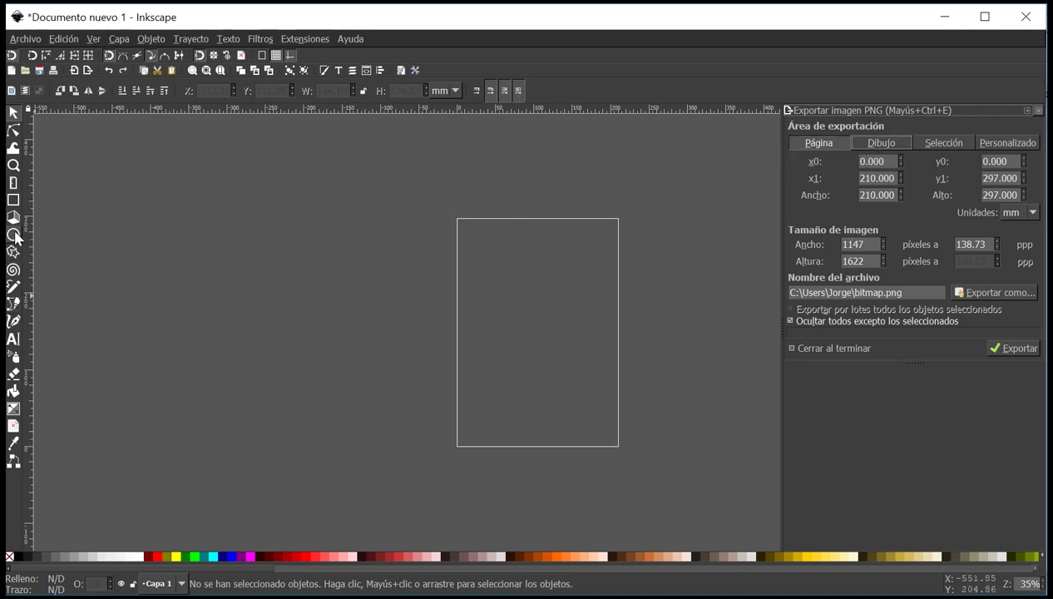
Draw a rectangle about 209 × 146 mm above and left of the page and one about 162 × 249 mm overlapping its lower right side.
{"action": "left_click", "coordinate": [14, 199]}
{"action": "left_click_drag", "start_coordinate": [252, 141], "coordinate": [414, 254]}
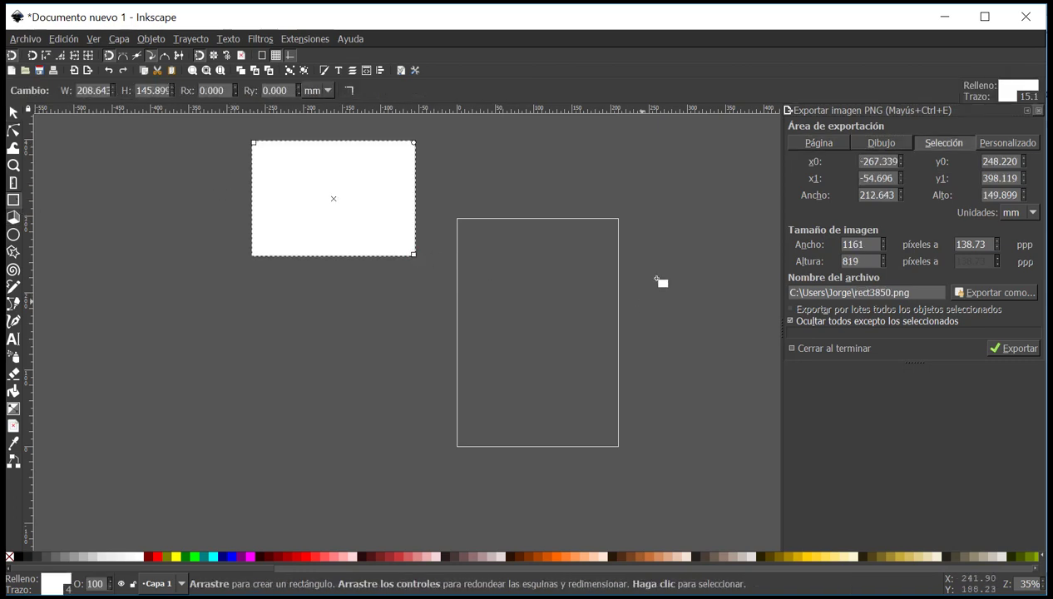
{"action": "left_click_drag", "start_coordinate": [725, 468], "coordinate": [598, 275]}
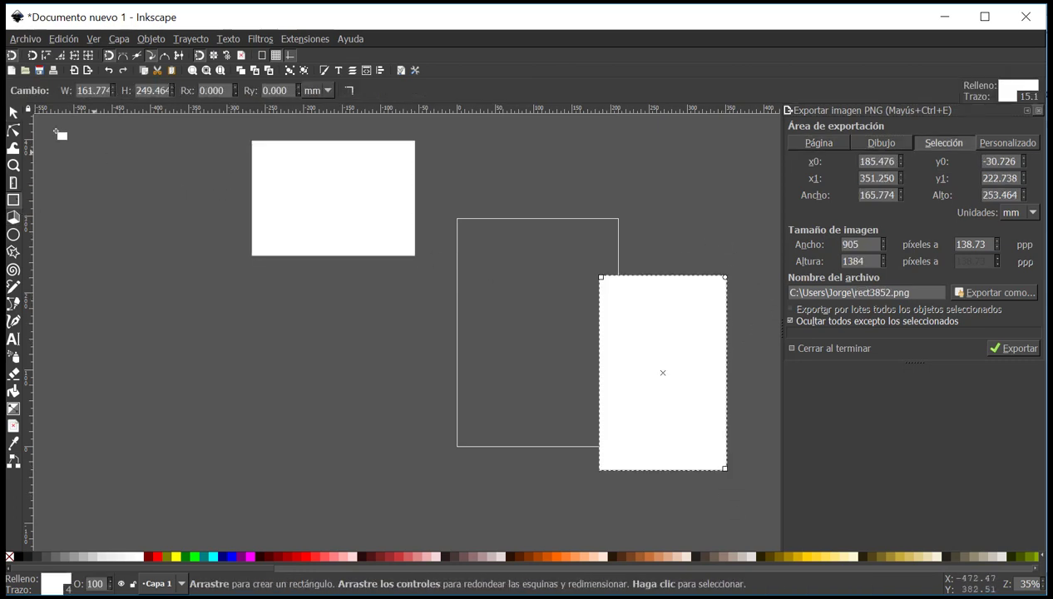
Compare the PNG export area with nothing selected, with both rectangles selected, and with only the landscape rectangle selected.
{"action": "left_click", "coordinate": [14, 112]}
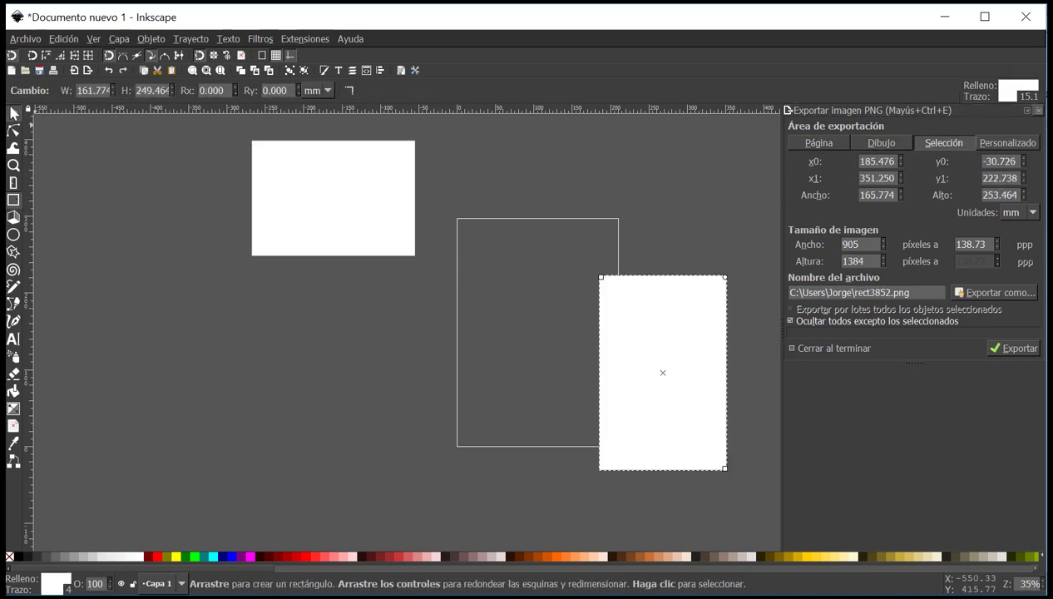
{"action": "left_click", "coordinate": [538, 204]}
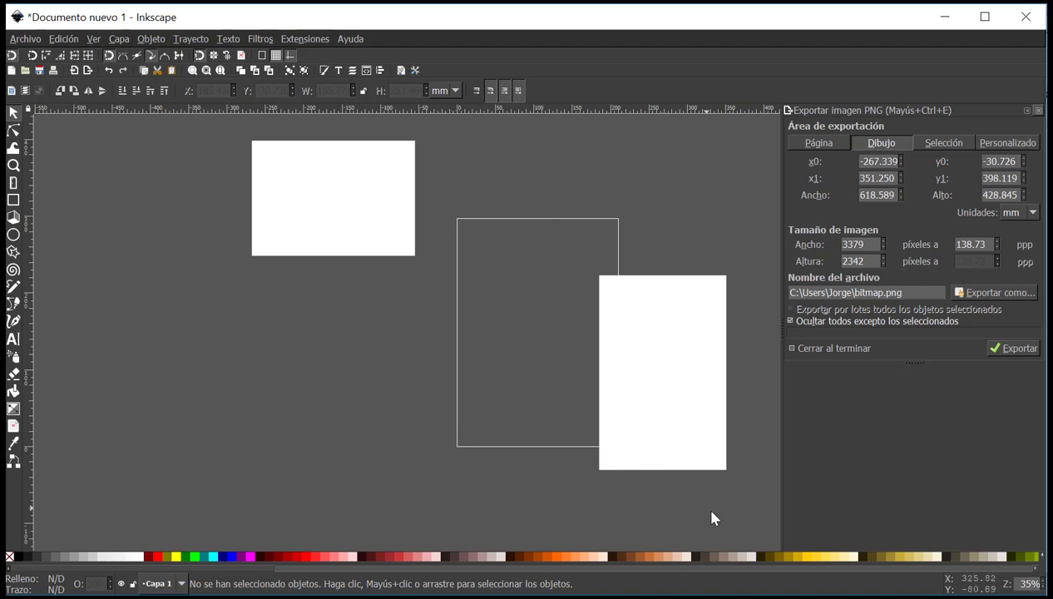
{"action": "left_click_drag", "start_coordinate": [753, 493], "coordinate": [193, 124]}
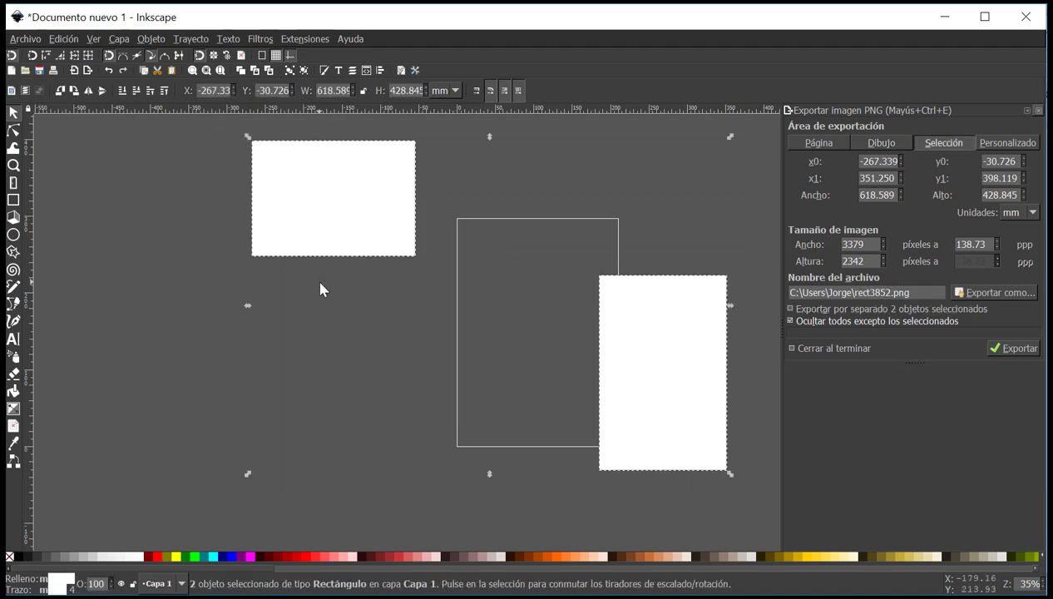
{"action": "left_click", "coordinate": [260, 311]}
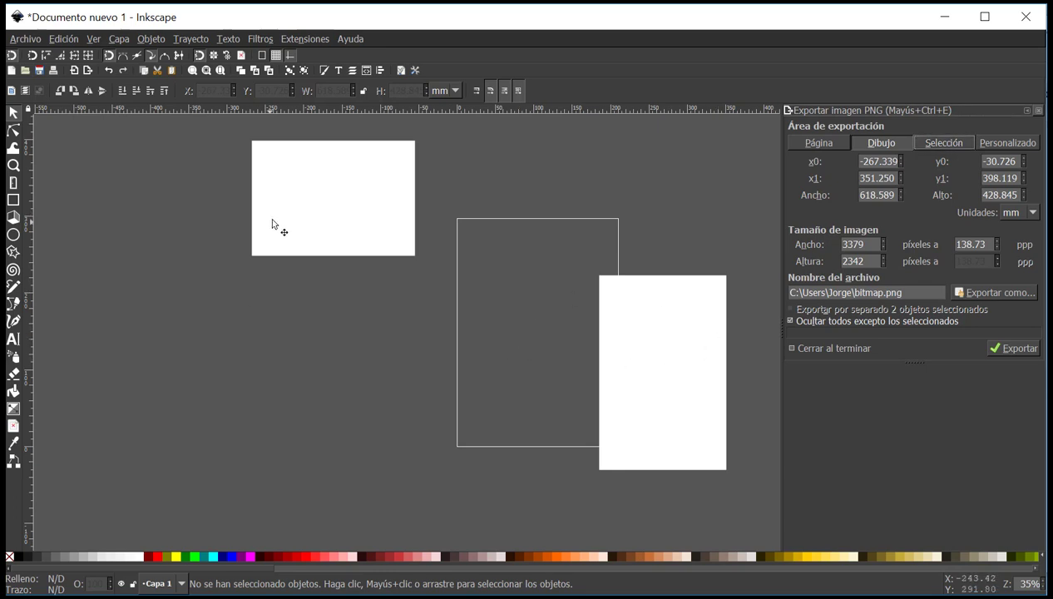
{"action": "left_click", "coordinate": [340, 198]}
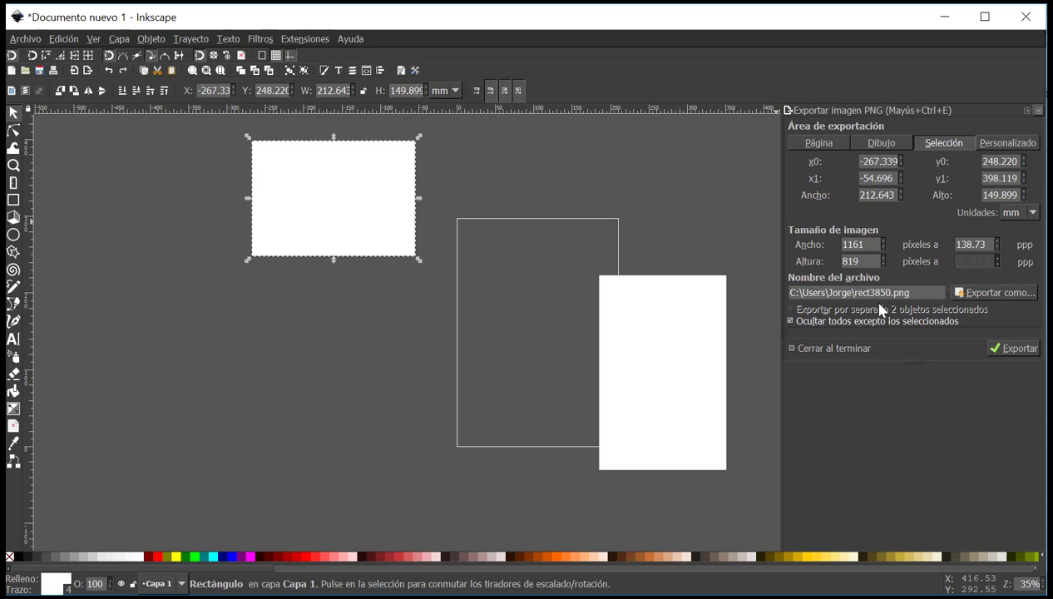
{"action": "left_click", "coordinate": [463, 171]}
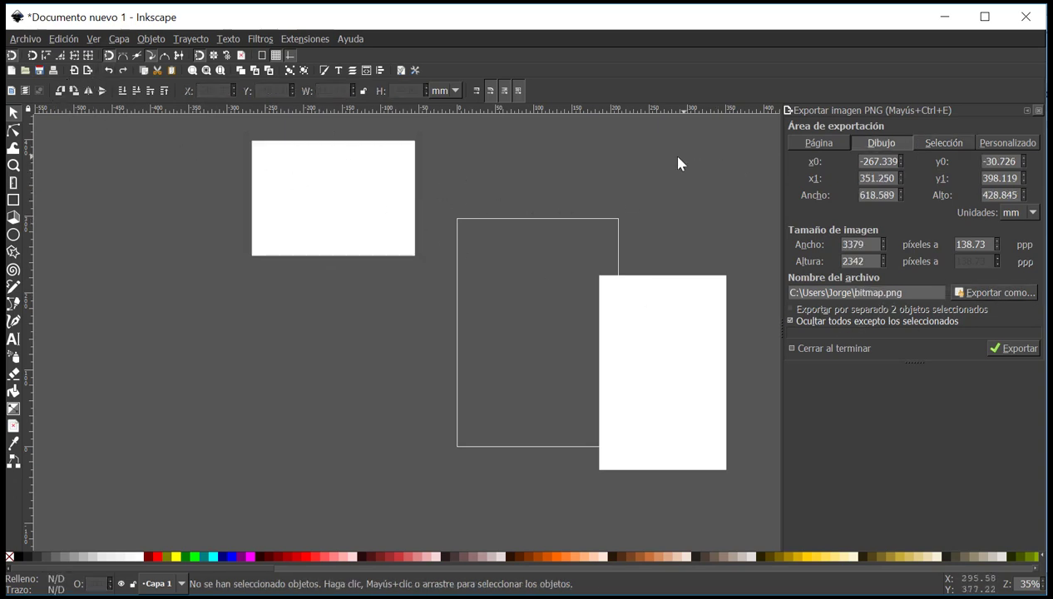
Move the two rectangles to either side of the page, near its top edge, and delete both.
{"action": "left_click_drag", "start_coordinate": [644, 322], "coordinate": [680, 255]}
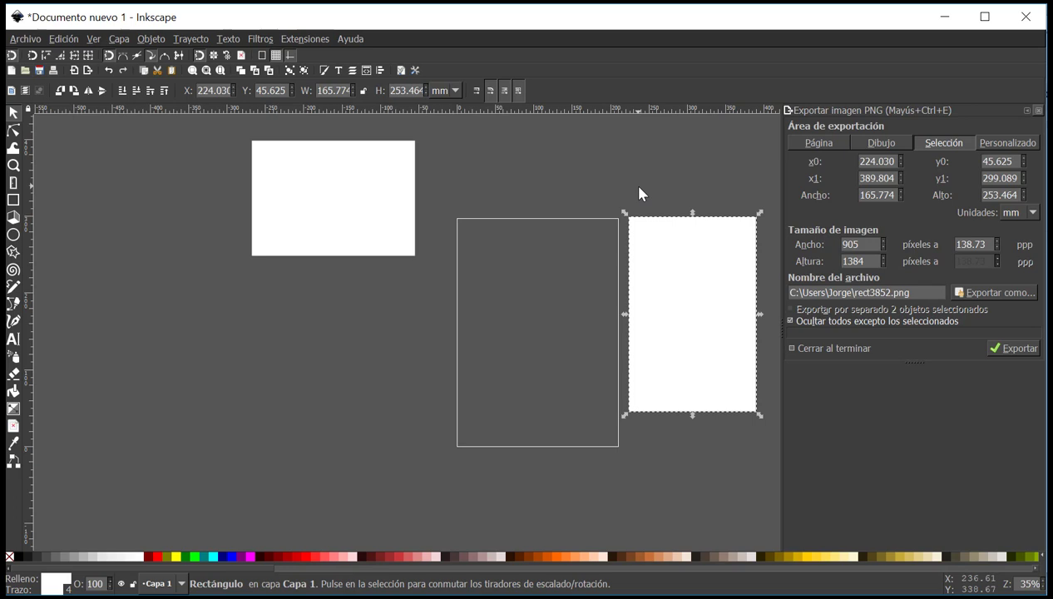
{"action": "left_click_drag", "start_coordinate": [400, 176], "coordinate": [440, 251]}
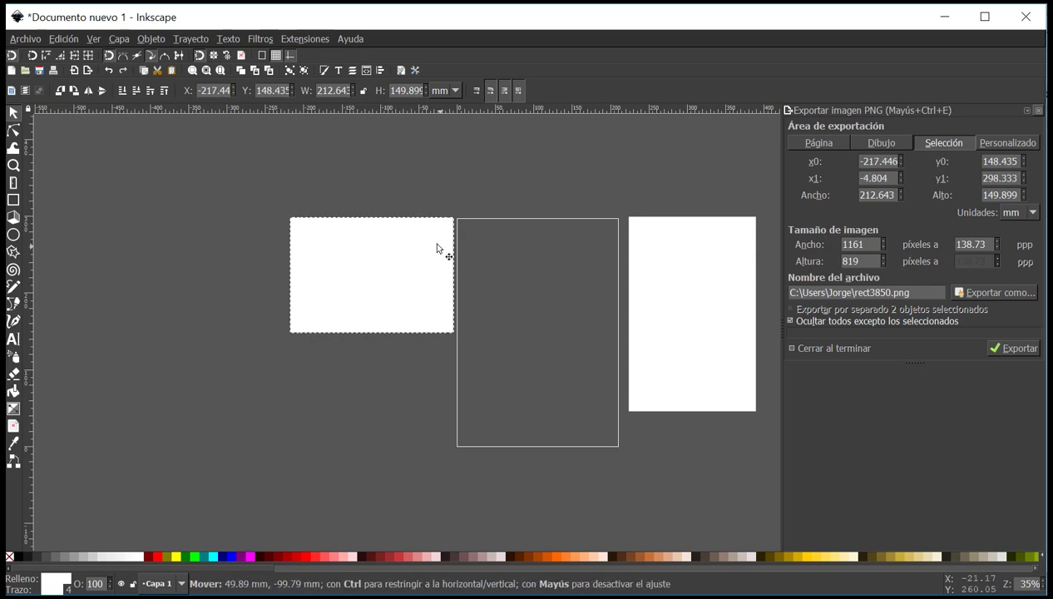
{"action": "left_click", "coordinate": [679, 298]}
{"action": "left_click_drag", "start_coordinate": [194, 148], "coordinate": [763, 436]}
{"action": "key", "text": "Delete"}
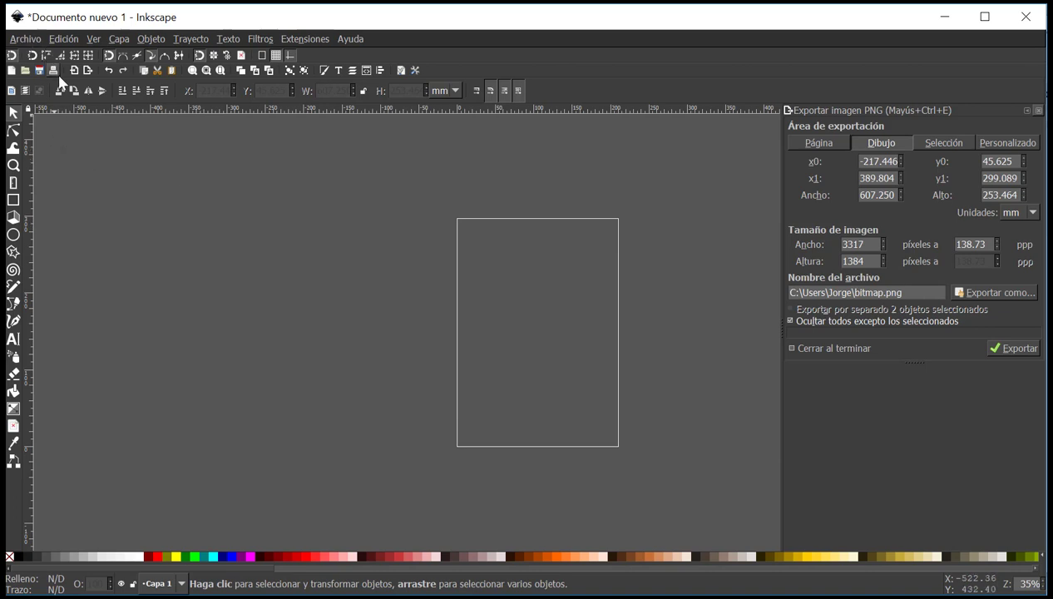
Open the save dialog, review the destination folder and the available file types, and cancel without saving.
{"action": "left_click", "coordinate": [25, 39]}
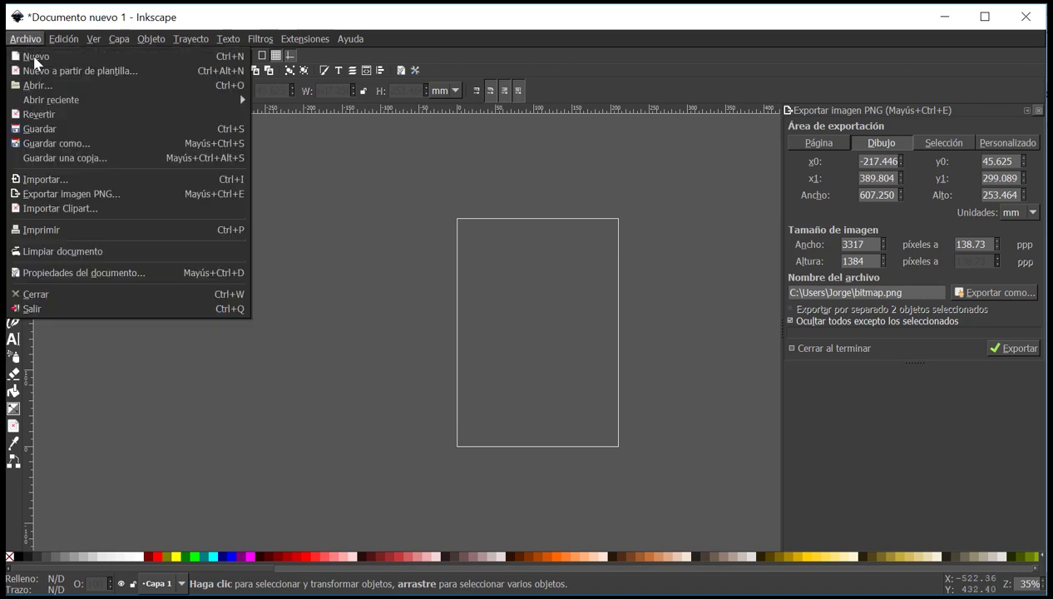
{"action": "left_click", "coordinate": [77, 133]}
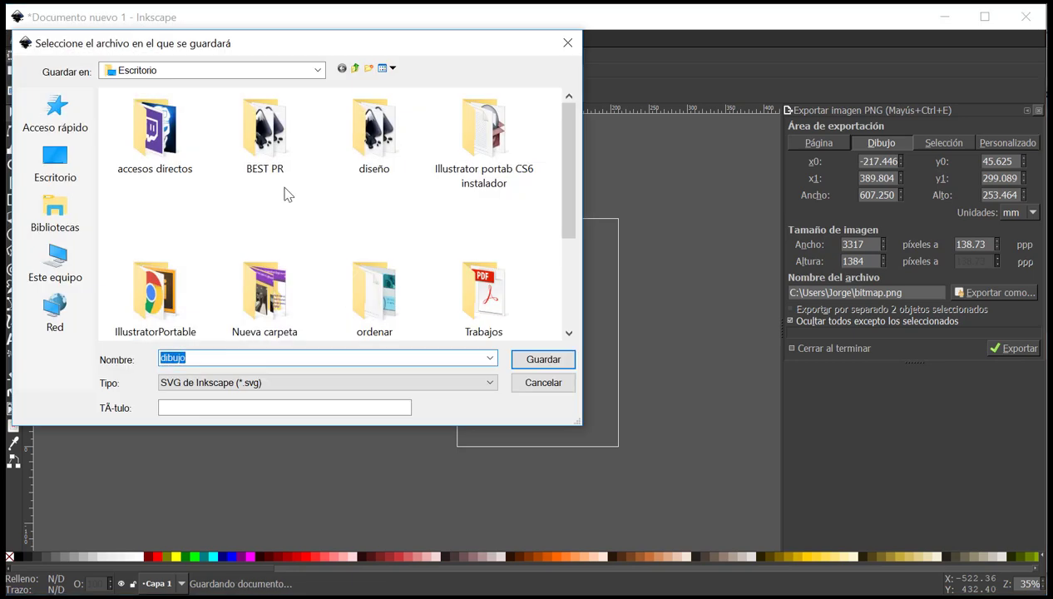
{"action": "left_click_drag", "start_coordinate": [571, 153], "coordinate": [571, 235]}
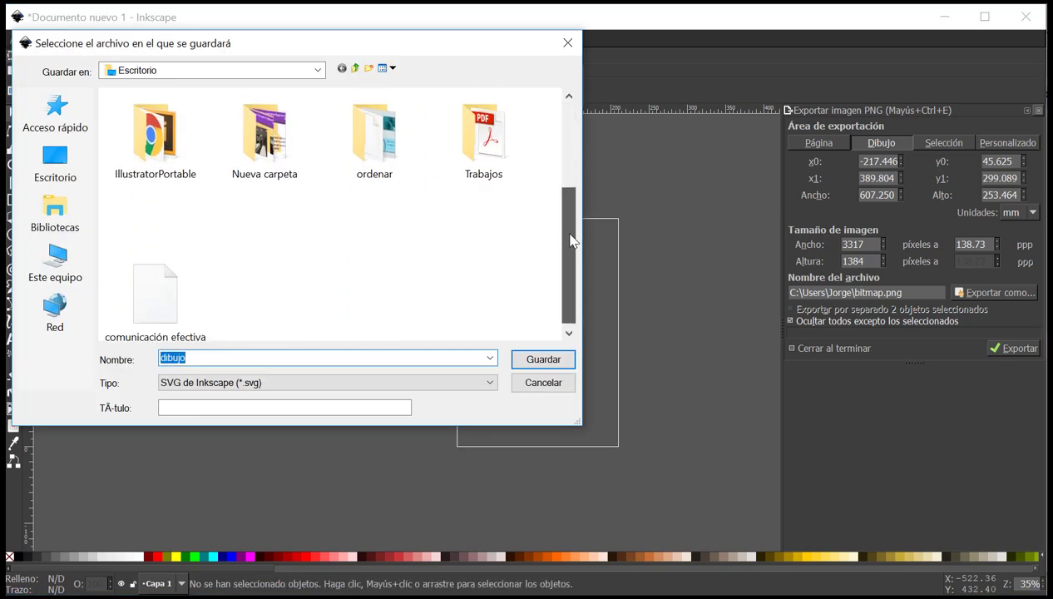
{"action": "left_click", "coordinate": [266, 390]}
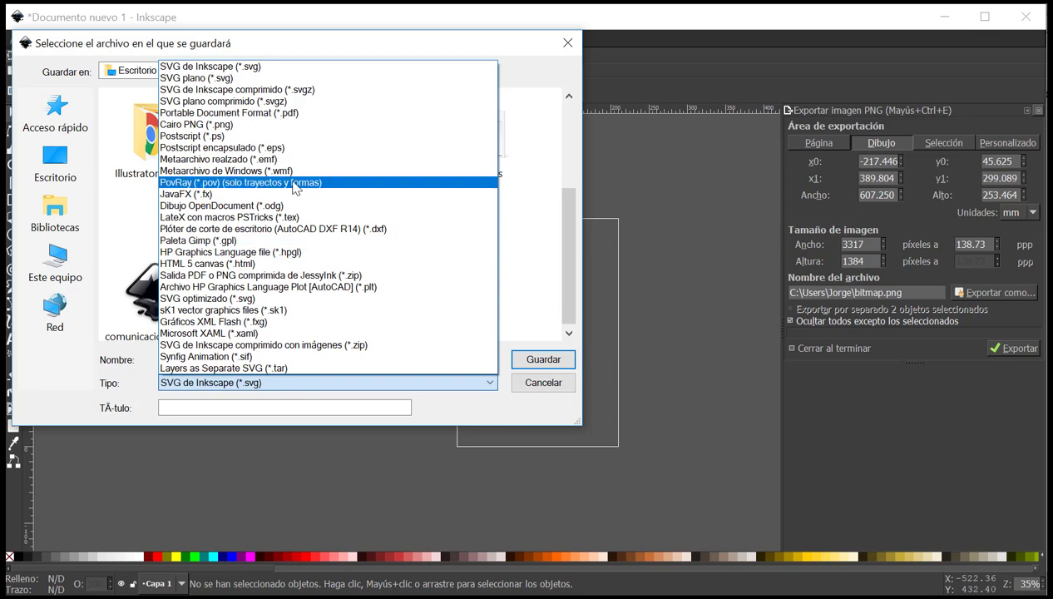
{"action": "left_click", "coordinate": [468, 40]}
{"action": "left_click", "coordinate": [568, 43]}
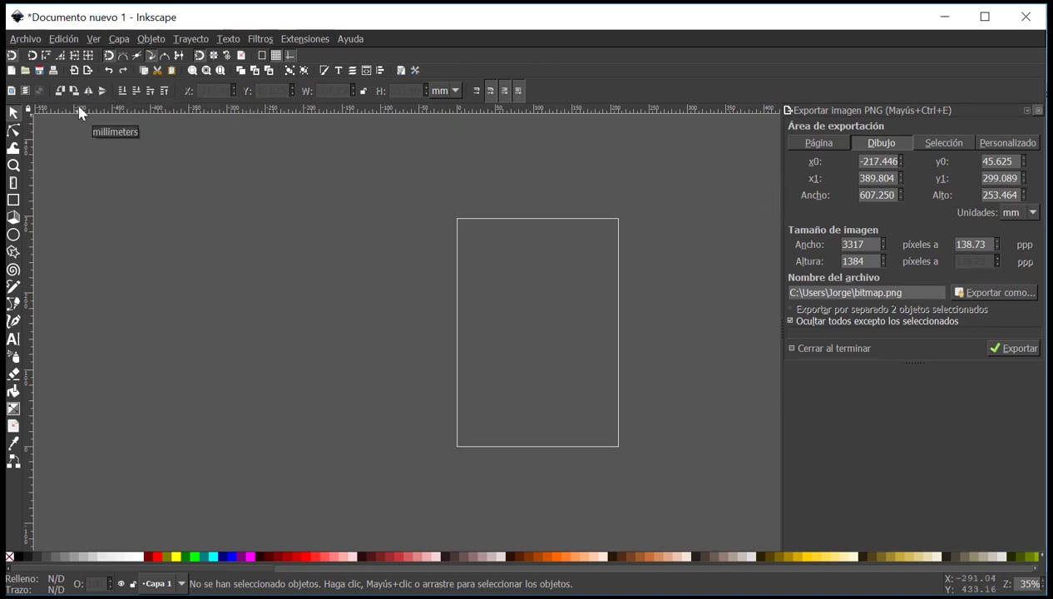
{"action": "left_click", "coordinate": [26, 40]}
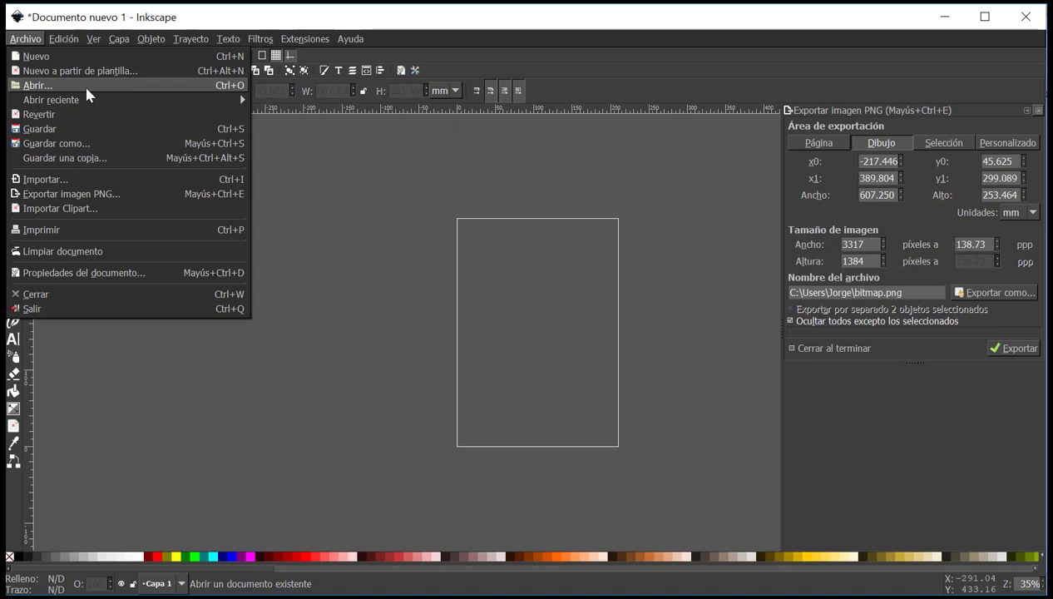
{"action": "left_click", "coordinate": [339, 173]}
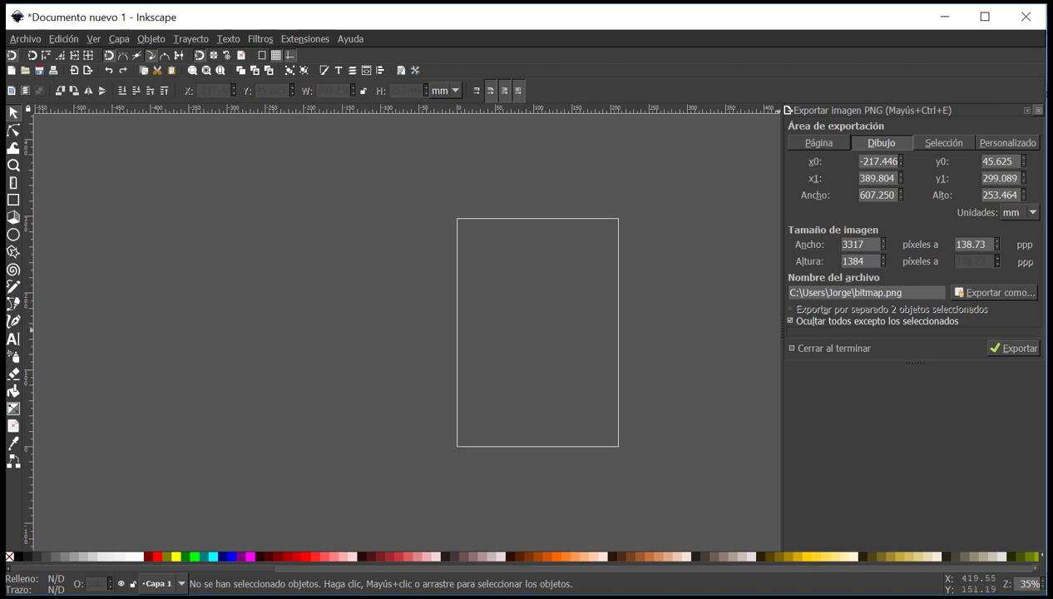
Close the PNG export dialog and open Relleno y borde, checking the stroke style settings before returning to the fill settings.
{"action": "left_click", "coordinate": [1037, 110]}
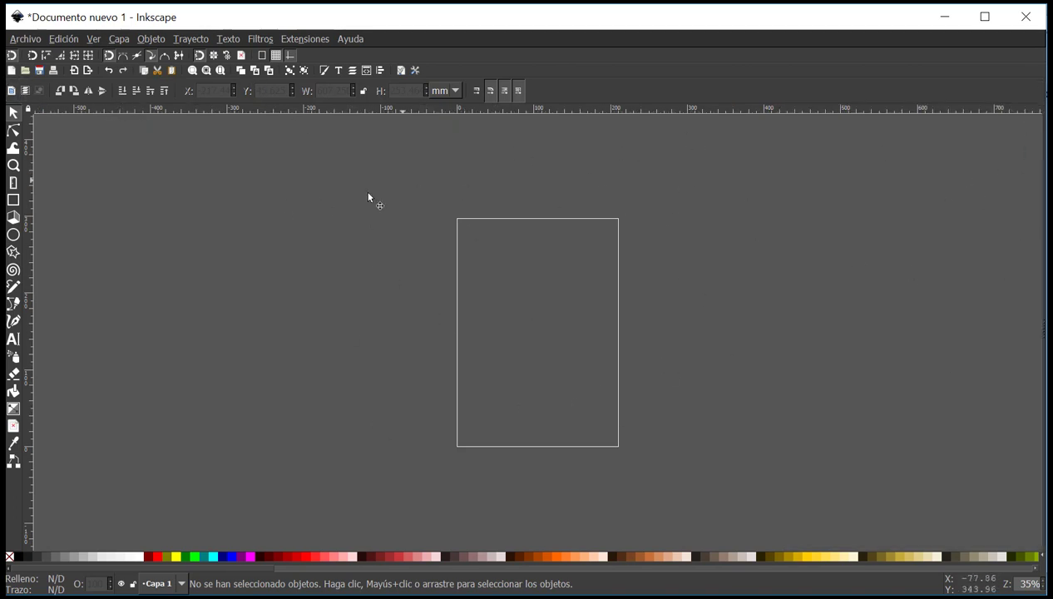
{"action": "left_click", "coordinate": [322, 70]}
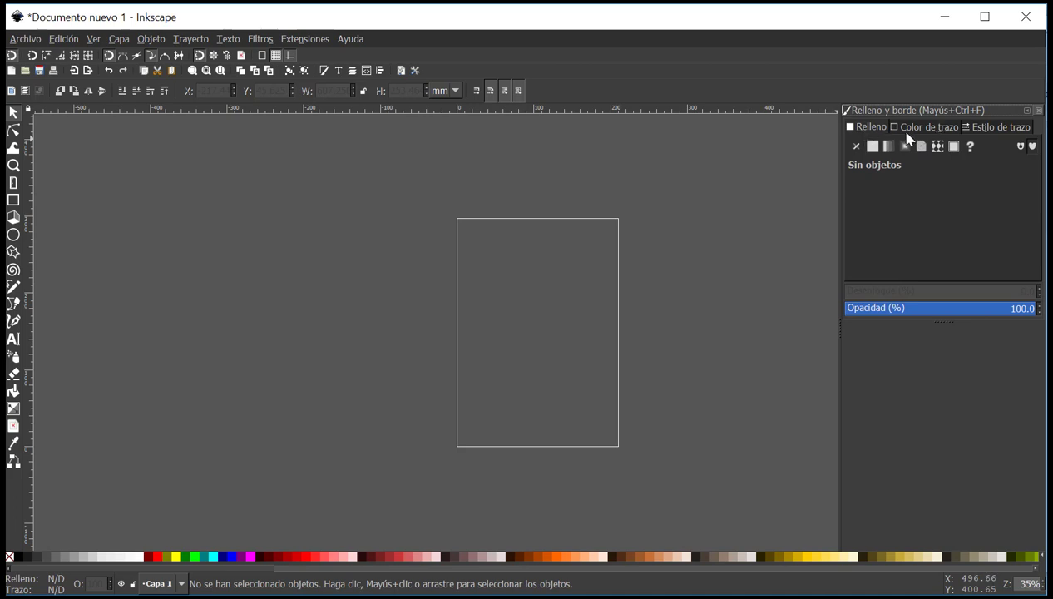
{"action": "left_click", "coordinate": [999, 124]}
{"action": "left_click", "coordinate": [869, 127]}
Draw a white rectangle about 182 × 174 mm inside the upper part of the page.
{"action": "left_click", "coordinate": [13, 200]}
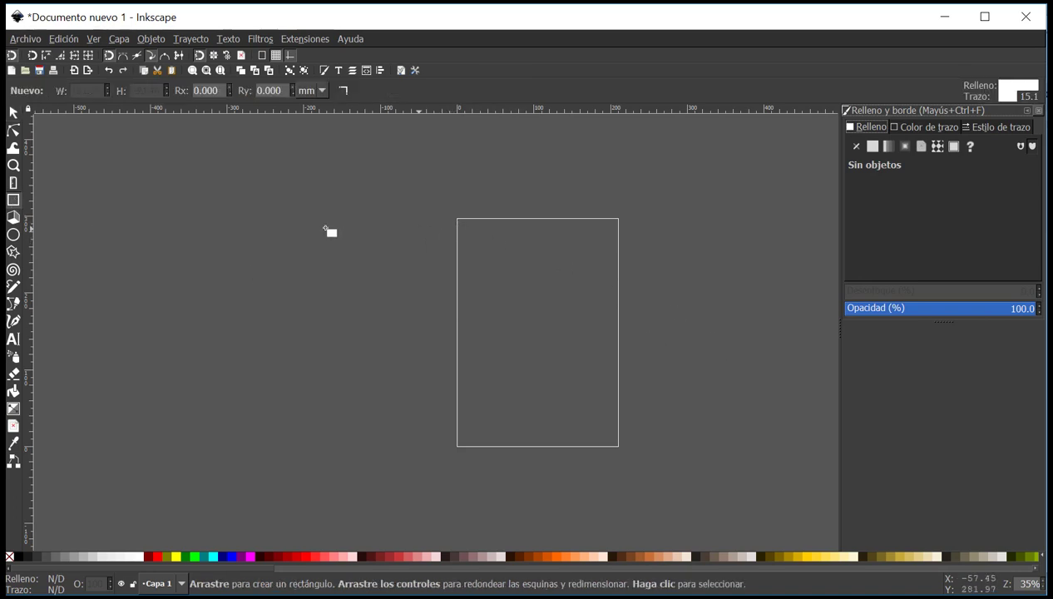
{"action": "mouse_move", "coordinate": [463, 243]}
{"action": "left_mouse_down"}
{"action": "mouse_move", "coordinate": [621, 376]}
{"action": "mouse_move", "coordinate": [607, 381]}
{"action": "left_mouse_up"}
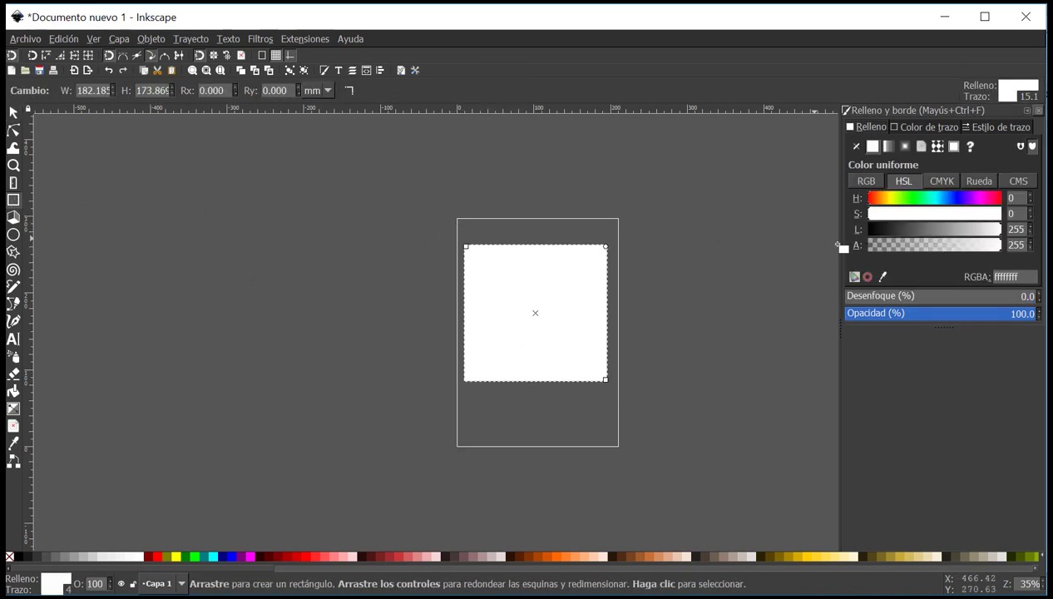
Compare the RGB, CMYK, Rueda, CMS and HSL color modes for the rectangle's fill, ending on HSL.
{"action": "left_click", "coordinate": [865, 181]}
{"action": "left_click", "coordinate": [941, 181]}
{"action": "left_click", "coordinate": [984, 181]}
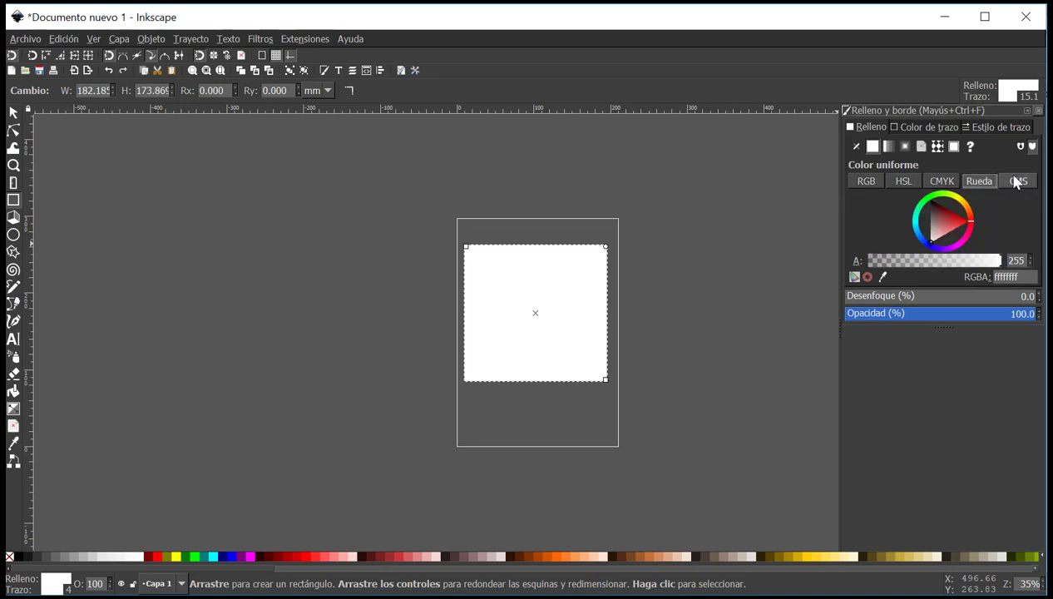
{"action": "left_click", "coordinate": [1016, 181]}
{"action": "left_click", "coordinate": [914, 180]}
{"action": "left_click", "coordinate": [868, 181]}
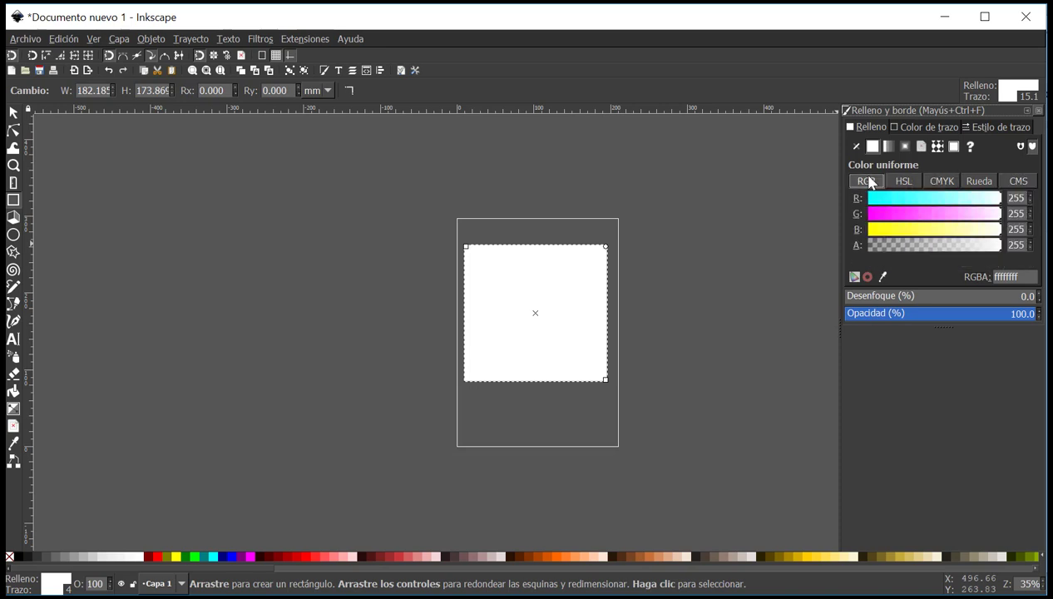
{"action": "left_click", "coordinate": [945, 180]}
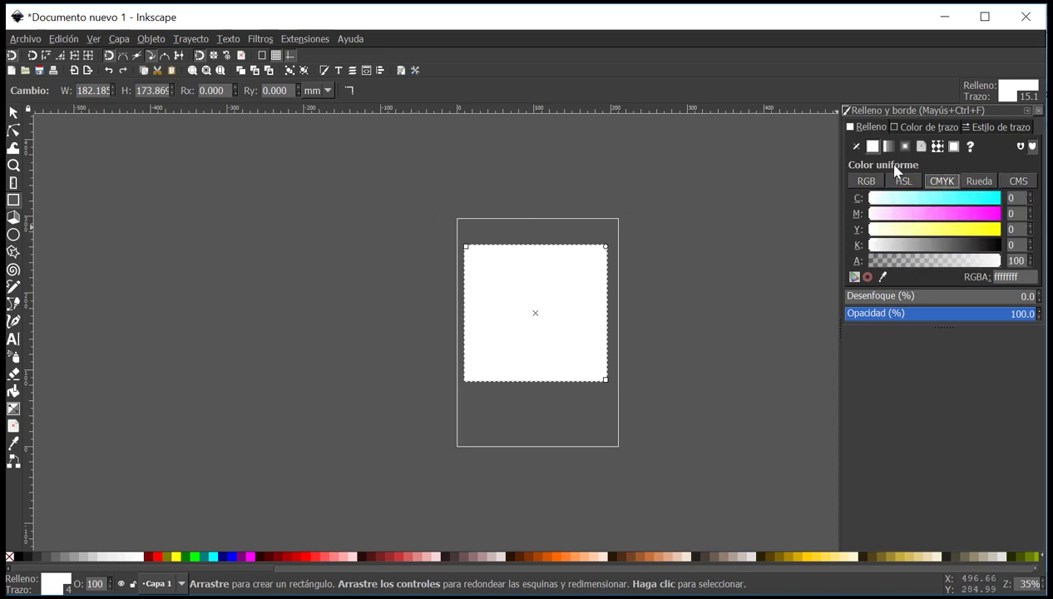
{"action": "left_click", "coordinate": [865, 180]}
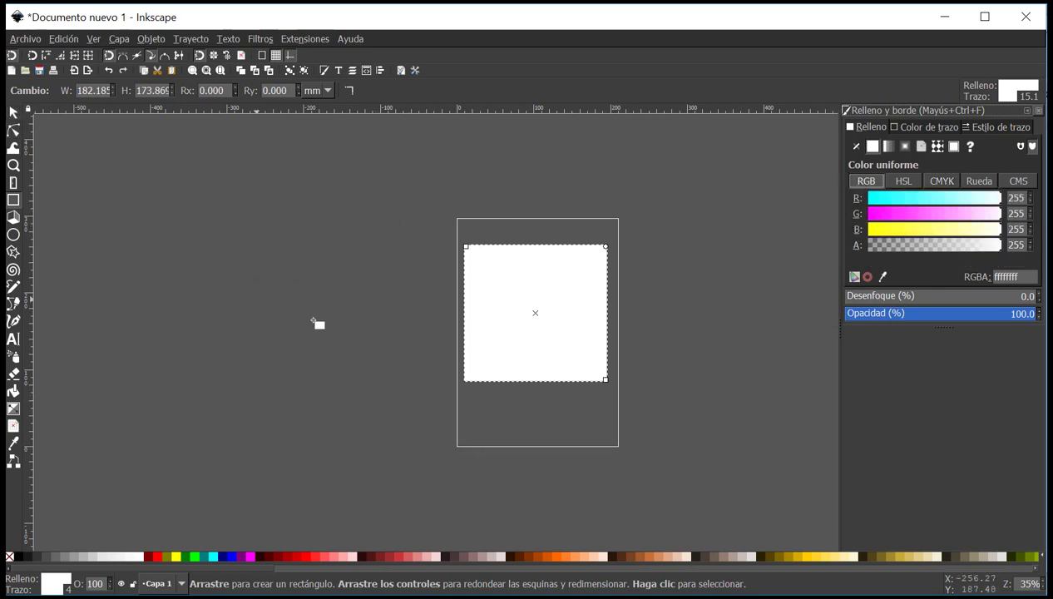
{"action": "left_click", "coordinate": [941, 180]}
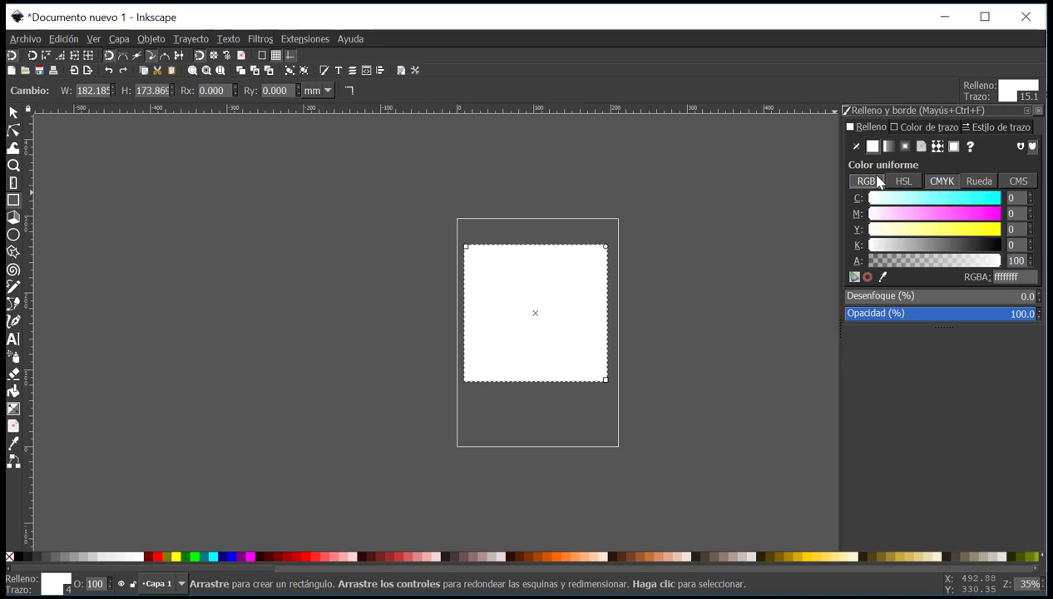
{"action": "left_click", "coordinate": [879, 181]}
{"action": "left_click", "coordinate": [903, 181]}
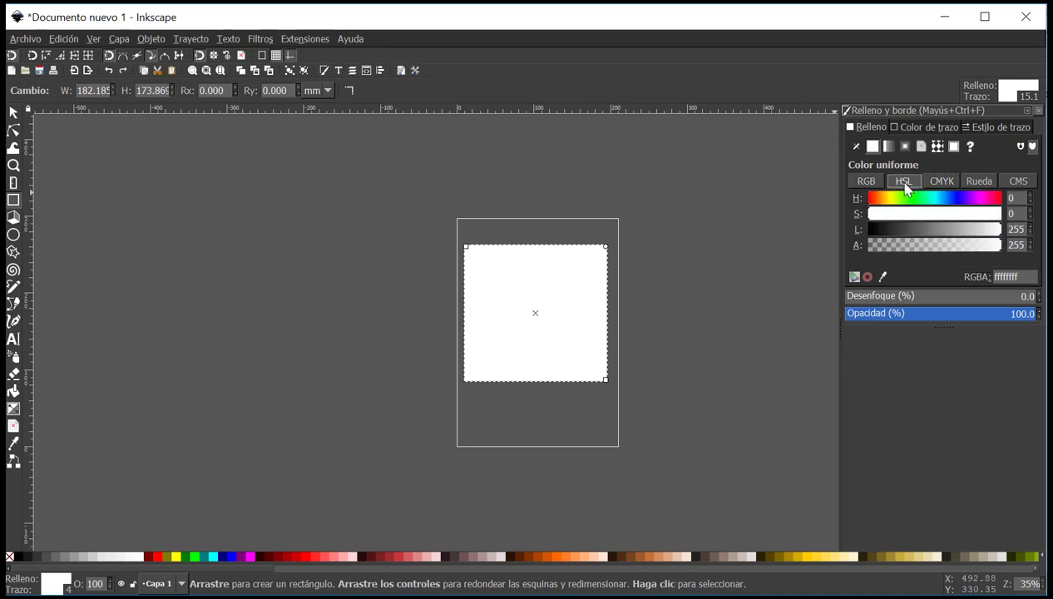
Select the white rectangle, set its fill to RGB 11, 155, 255, and return the fill sliders to HSL mode.
{"action": "left_click", "coordinate": [17, 116]}
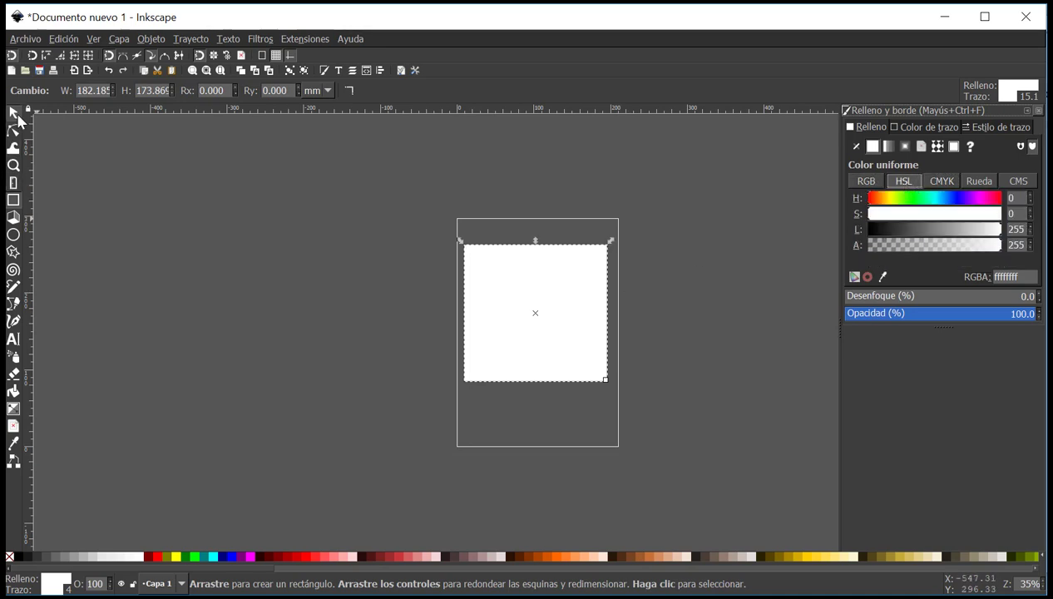
{"action": "left_click", "coordinate": [868, 182]}
{"action": "left_click", "coordinate": [940, 181]}
{"action": "left_click", "coordinate": [867, 182]}
{"action": "mouse_move", "coordinate": [887, 213]}
{"action": "left_mouse_down"}
{"action": "mouse_move", "coordinate": [939, 215]}
{"action": "mouse_move", "coordinate": [898, 200]}
{"action": "left_mouse_up"}
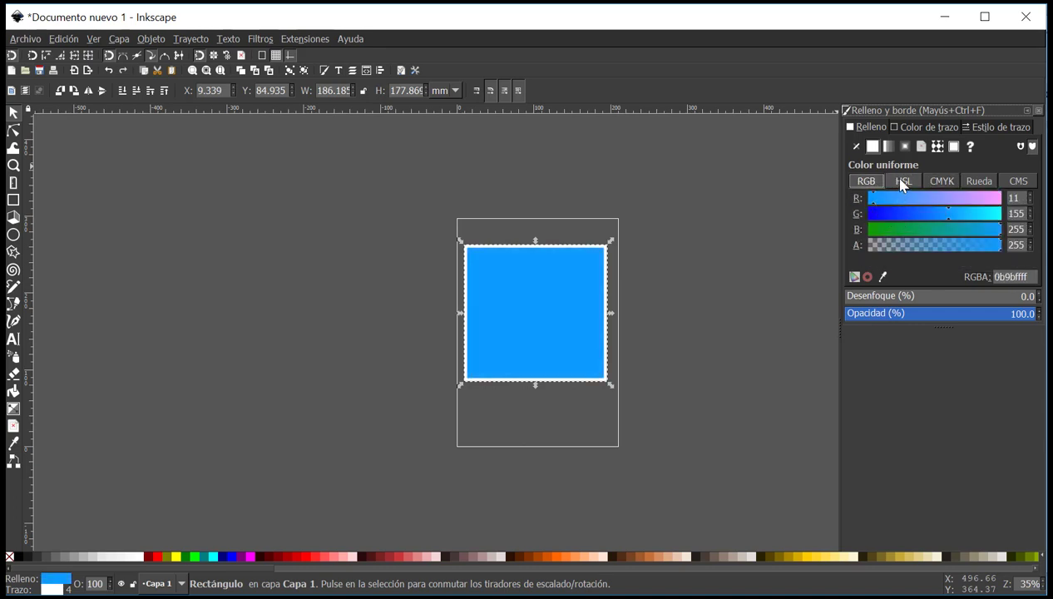
{"action": "left_click", "coordinate": [902, 181]}
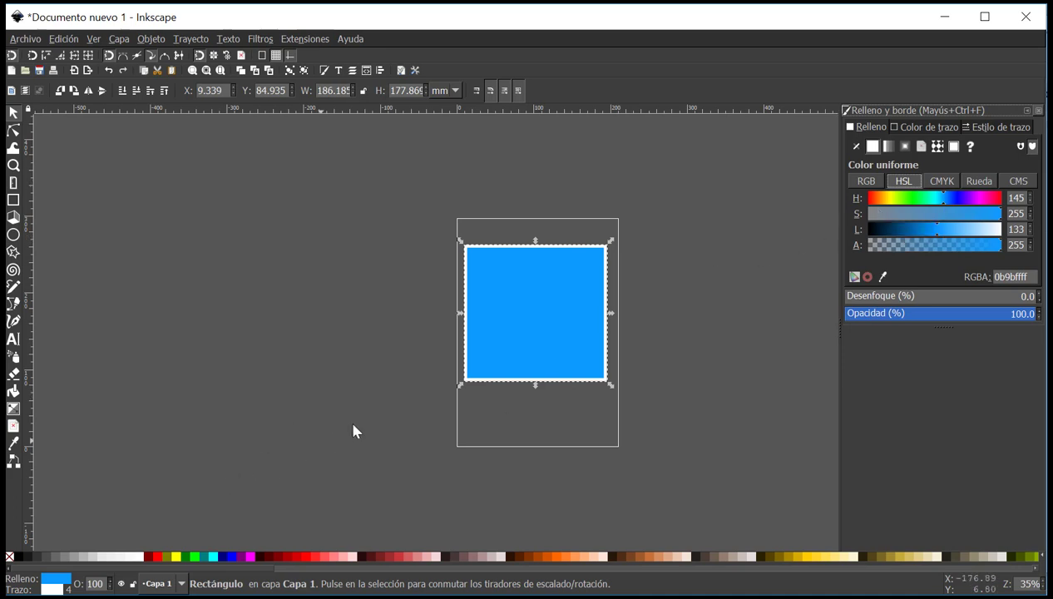
Shift the blue rectangle slightly up on the page and practise deselecting and reselecting it.
{"action": "left_click", "coordinate": [462, 271]}
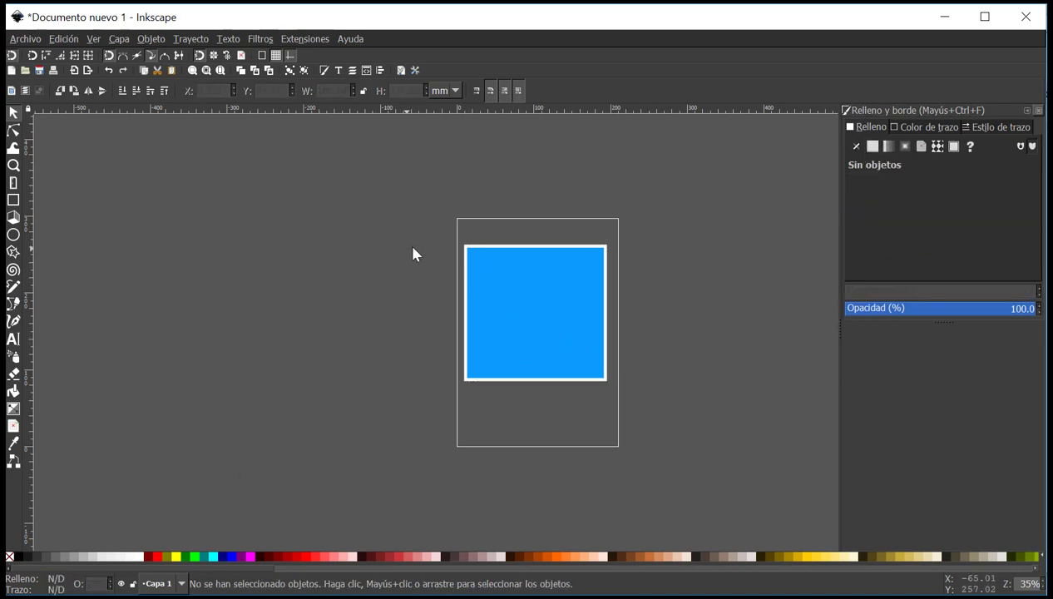
{"action": "left_click_drag", "start_coordinate": [488, 266], "coordinate": [490, 257]}
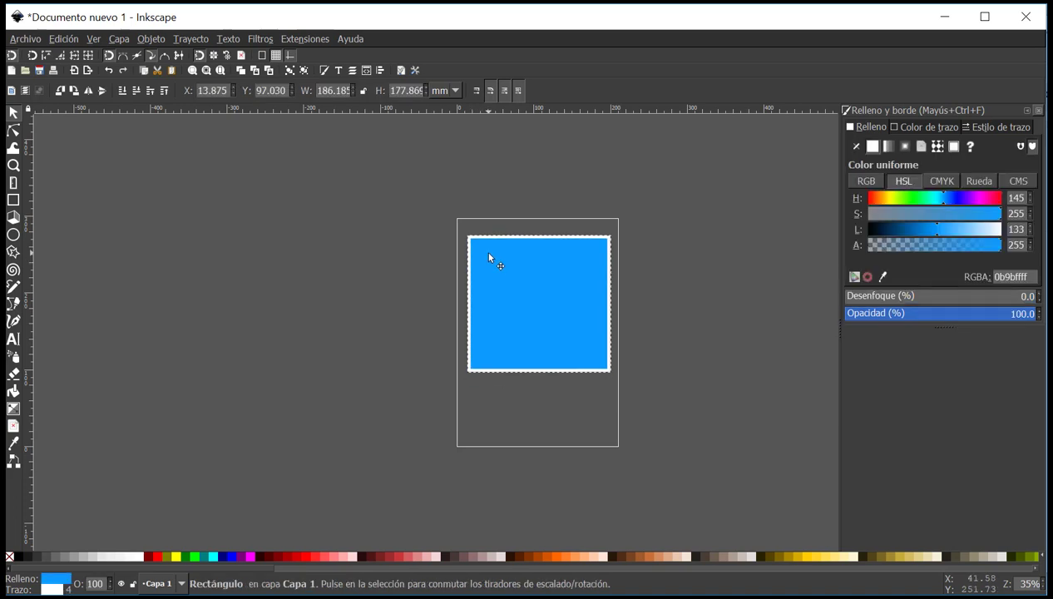
{"action": "left_click", "coordinate": [442, 231]}
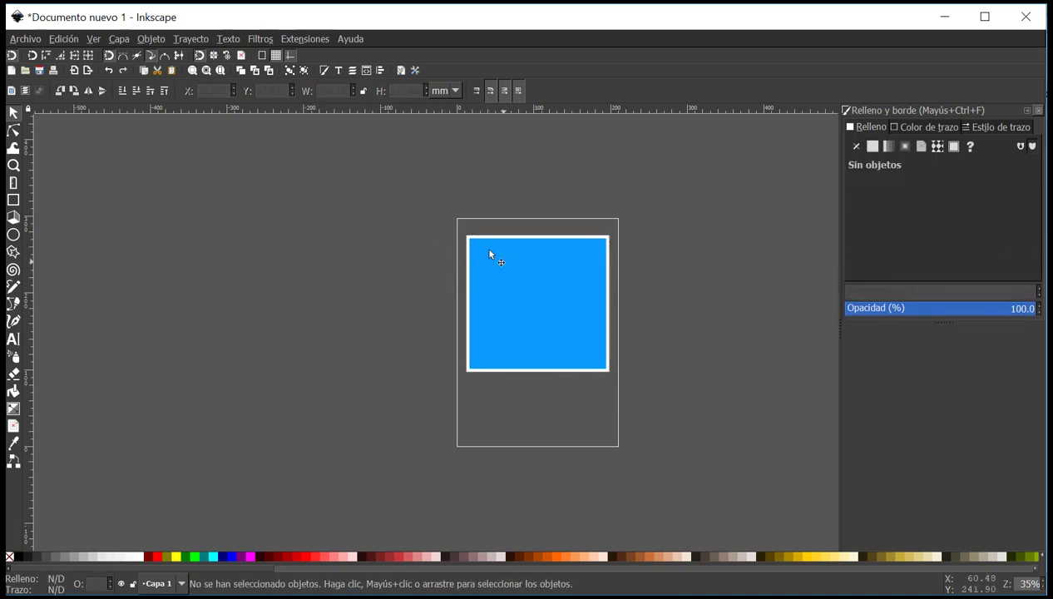
{"action": "left_click_drag", "start_coordinate": [448, 204], "coordinate": [641, 267]}
{"action": "left_click", "coordinate": [528, 268]}
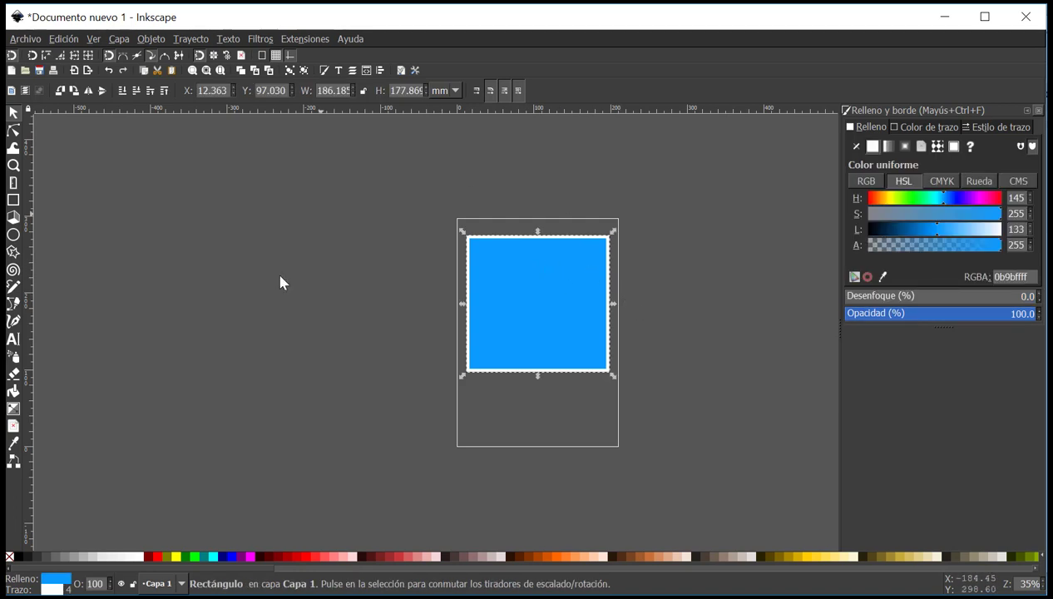
{"action": "left_click", "coordinate": [429, 327]}
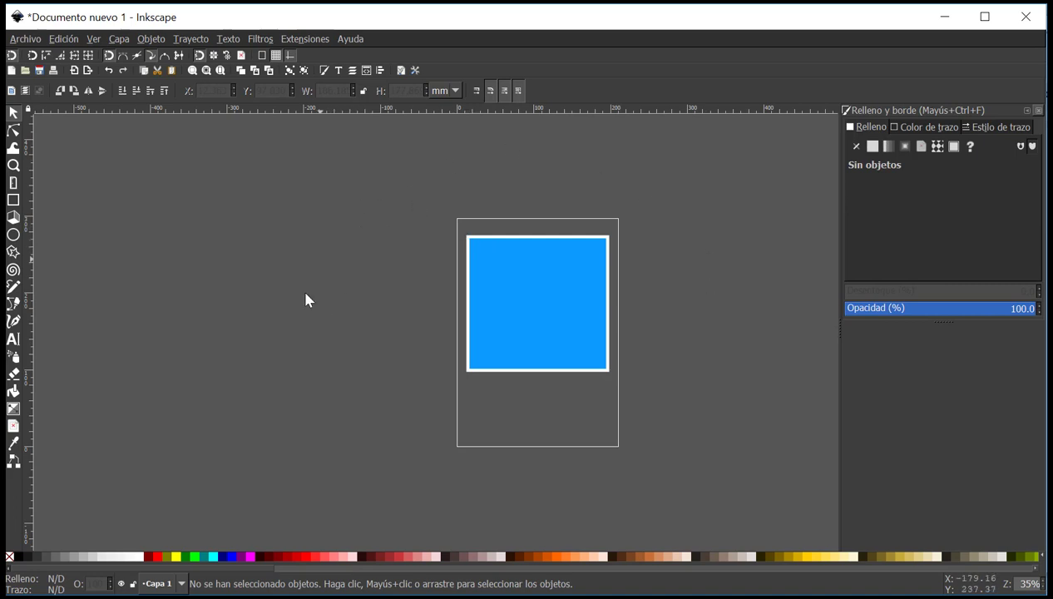
{"action": "left_click", "coordinate": [553, 304]}
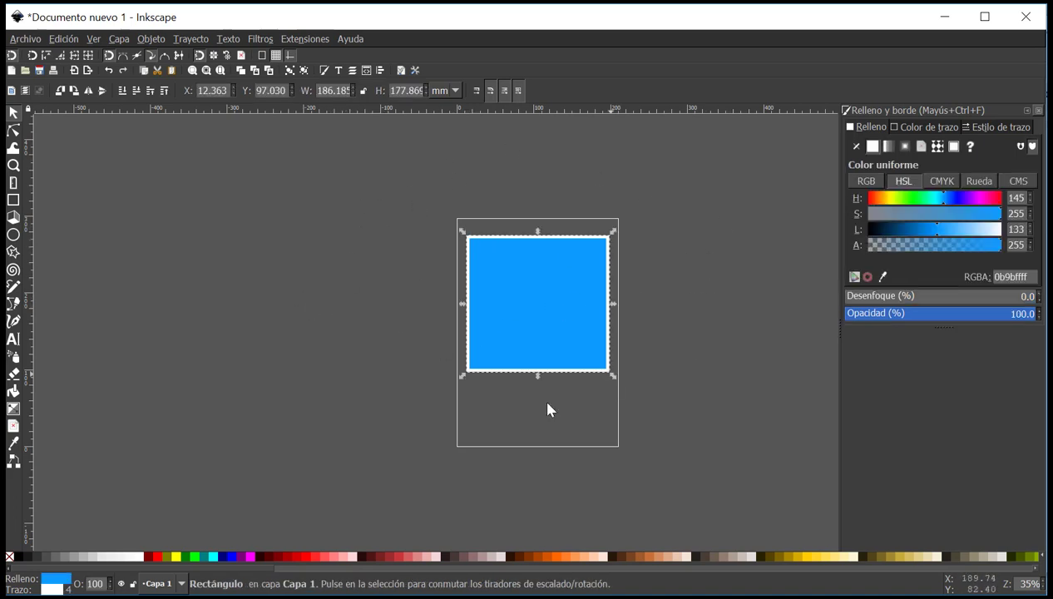
Remove the rectangle's fill and move the remaining white outline slightly up and to the left.
{"action": "right_click", "coordinate": [55, 586]}
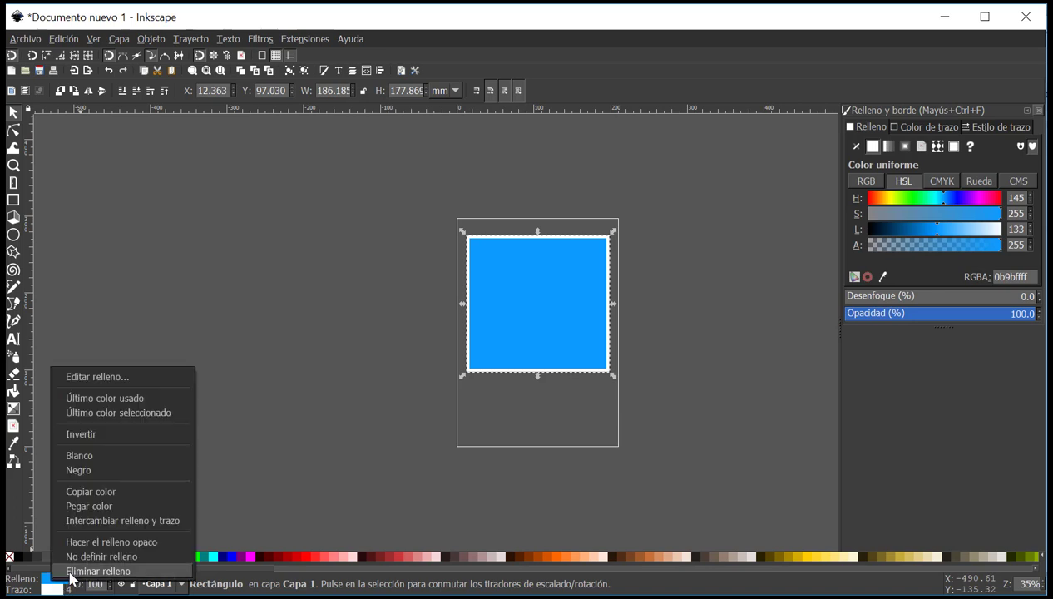
{"action": "left_click", "coordinate": [73, 569]}
{"action": "mouse_move", "coordinate": [471, 263]}
{"action": "left_mouse_down"}
{"action": "mouse_move", "coordinate": [336, 179]}
{"action": "mouse_move", "coordinate": [527, 366]}
{"action": "mouse_move", "coordinate": [434, 177]}
{"action": "mouse_move", "coordinate": [476, 386]}
{"action": "mouse_move", "coordinate": [582, 235]}
{"action": "mouse_move", "coordinate": [470, 247]}
{"action": "mouse_move", "coordinate": [468, 271]}
{"action": "left_mouse_up"}
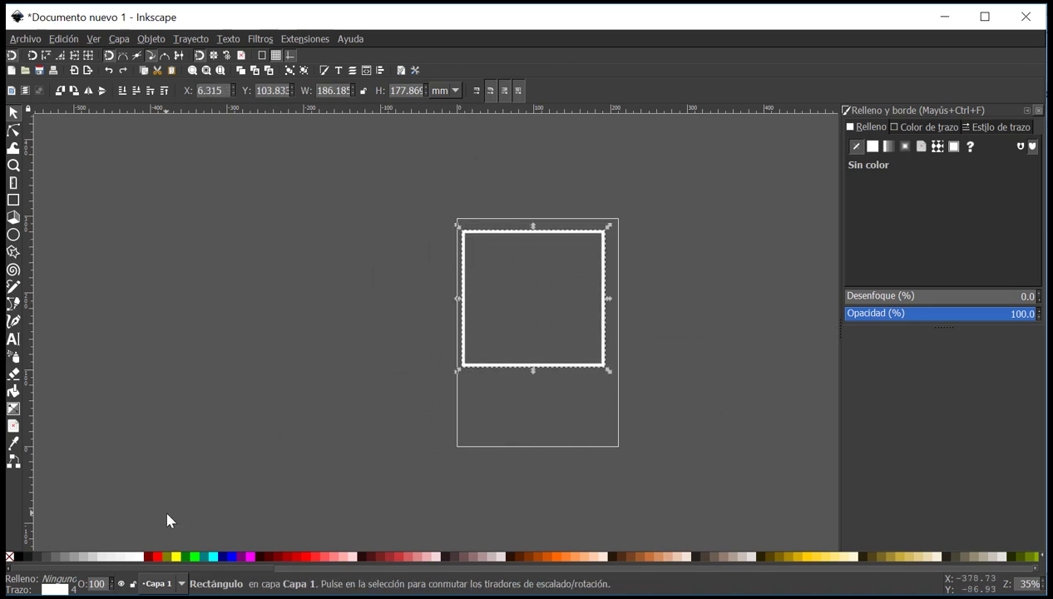
Give the unfilled rectangle a black fill using the Negro option.
{"action": "right_click", "coordinate": [56, 578]}
{"action": "left_click", "coordinate": [96, 542]}
{"action": "right_click", "coordinate": [63, 580]}
{"action": "left_click", "coordinate": [97, 467]}
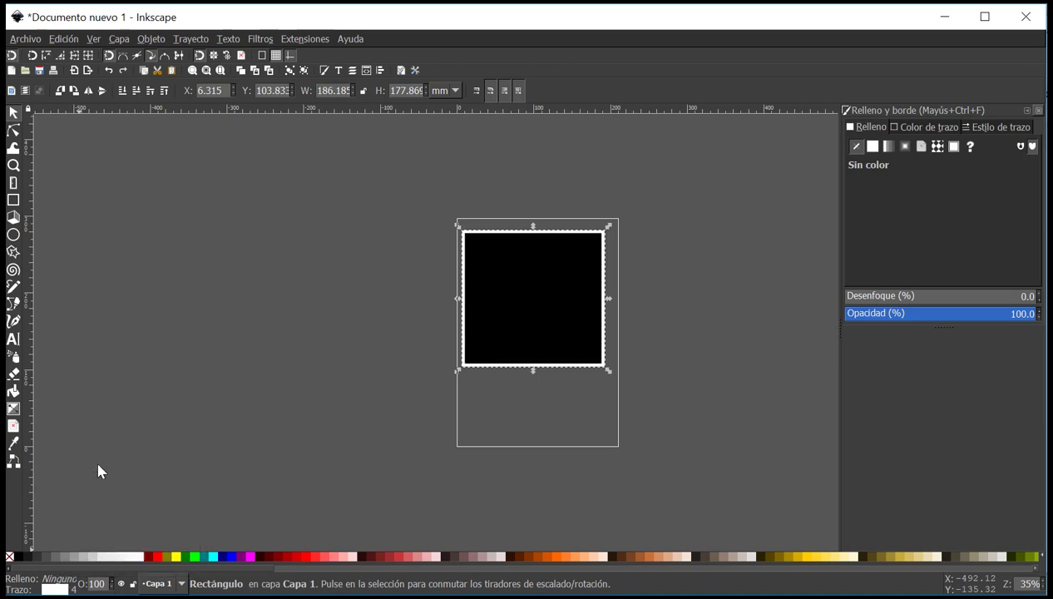
Remove the black rectangle's white stroke and nudge the rectangle slightly on the page.
{"action": "right_click", "coordinate": [52, 589]}
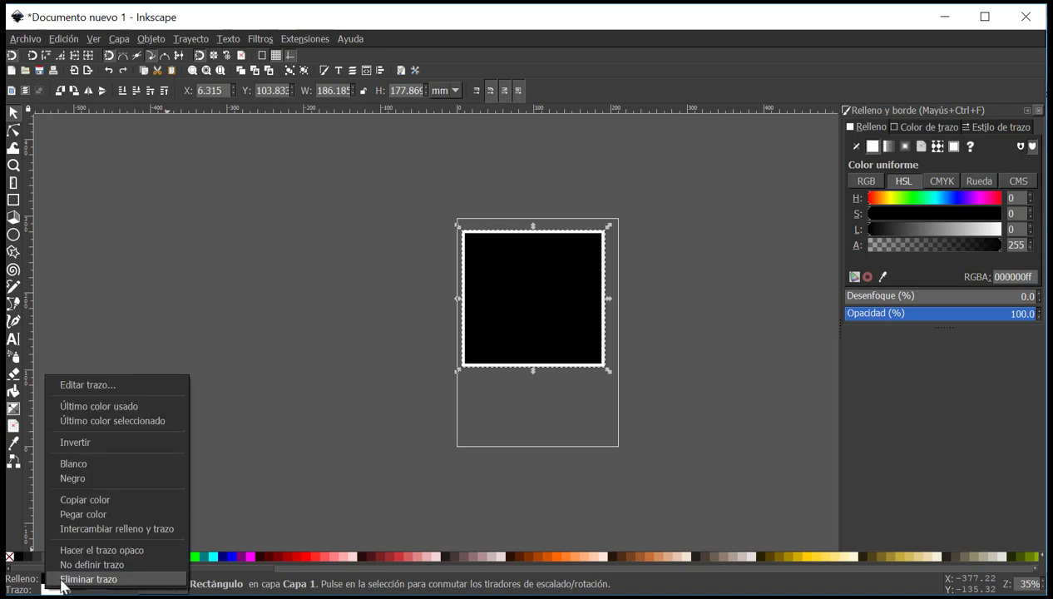
{"action": "left_click", "coordinate": [64, 578]}
{"action": "left_click_drag", "start_coordinate": [538, 305], "coordinate": [570, 281]}
{"action": "left_click", "coordinate": [619, 293]}
{"action": "left_click", "coordinate": [597, 319]}
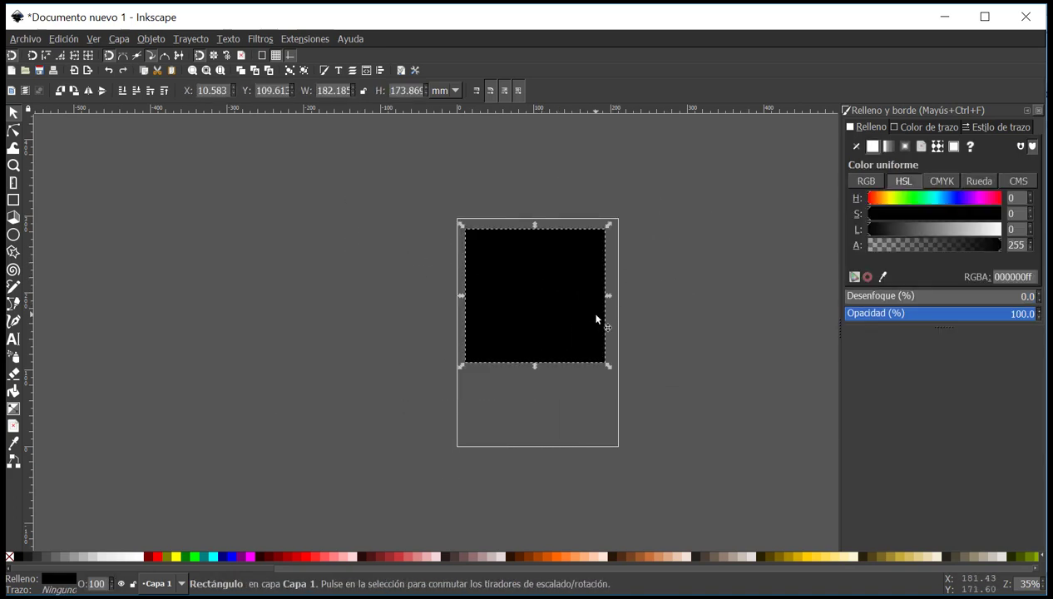
Try out the Desenfoque and Opacidad settings on the black rectangle, leaving them at 0 and 100.
{"action": "mouse_move", "coordinate": [849, 298]}
{"action": "left_mouse_down"}
{"action": "mouse_move", "coordinate": [921, 298]}
{"action": "mouse_move", "coordinate": [837, 304]}
{"action": "left_mouse_up"}
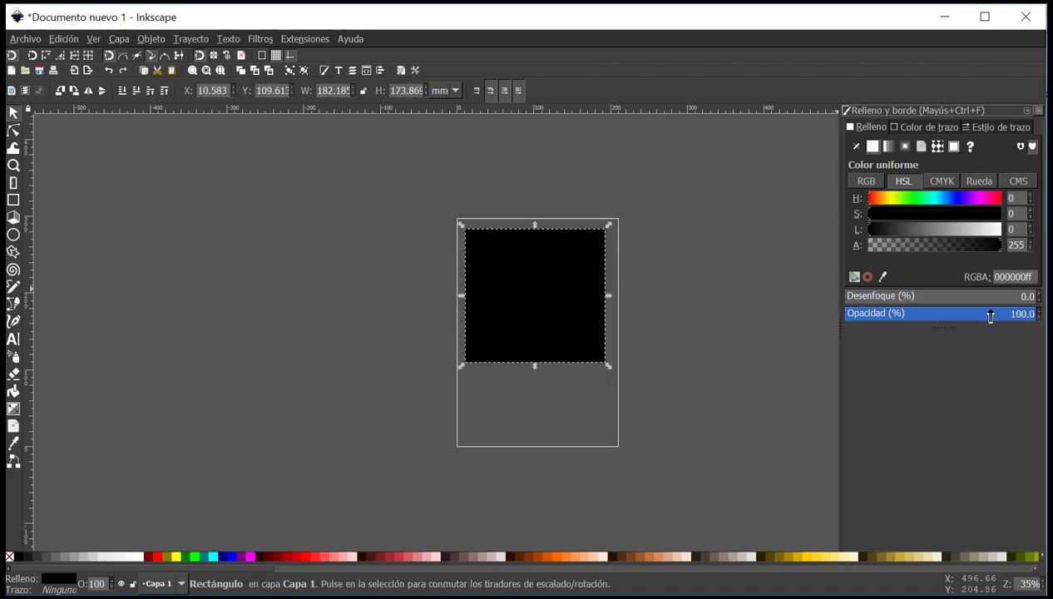
{"action": "left_click_drag", "start_coordinate": [989, 314], "coordinate": [1023, 313]}
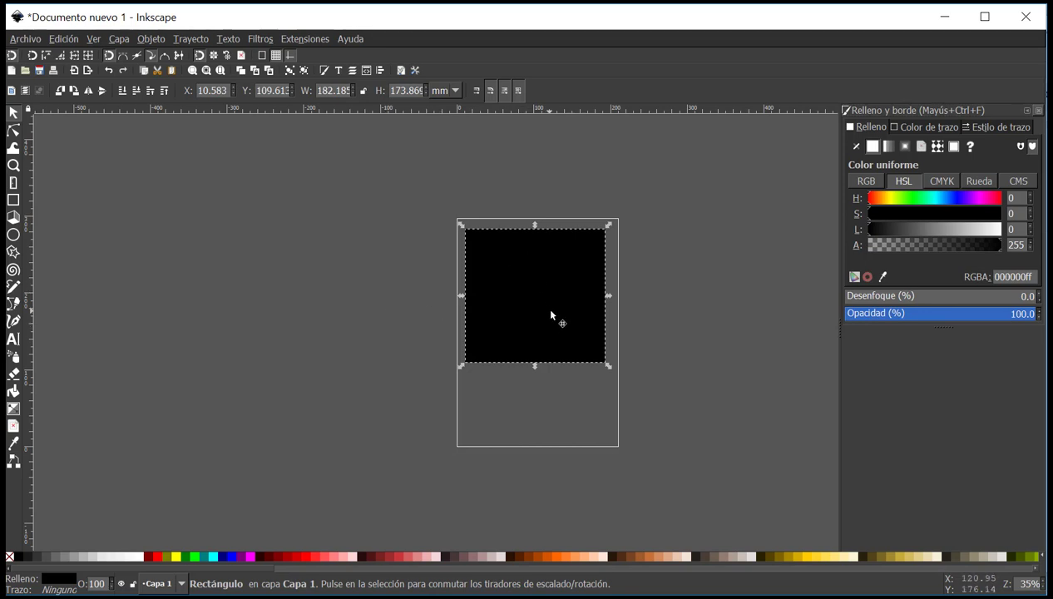
Duplicate the black rectangle, offset the copy up and to the left, and set the copy's lightness to 255 for a white fill.
{"action": "mouse_move", "coordinate": [549, 309]}
{"action": "left_mouse_down"}
{"action": "mouse_move", "coordinate": [428, 320]}
{"action": "mouse_move", "coordinate": [529, 277]}
{"action": "mouse_move", "coordinate": [540, 297]}
{"action": "left_mouse_up"}
{"action": "left_click", "coordinate": [937, 235]}
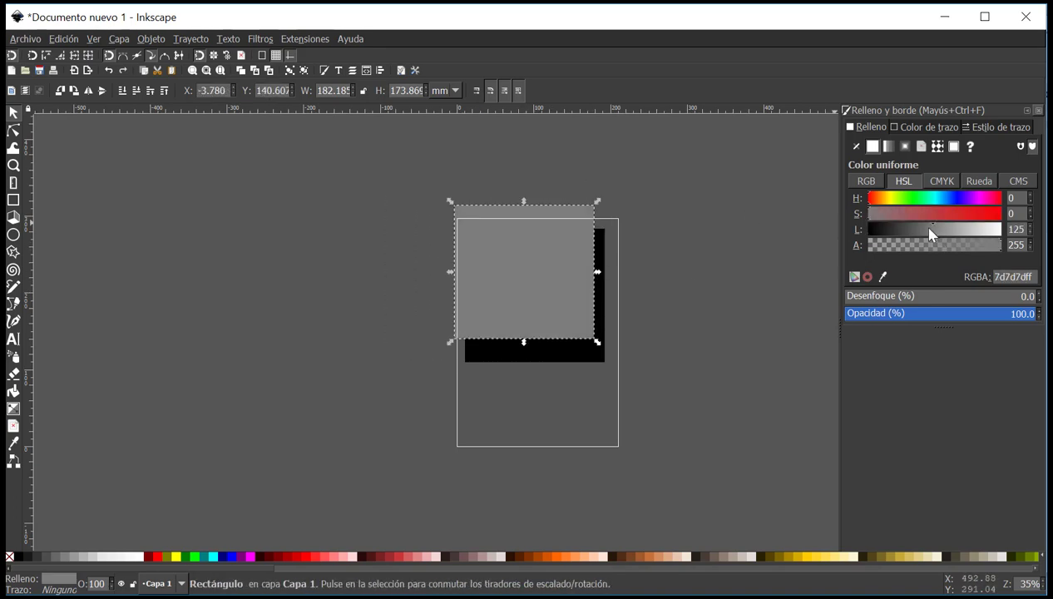
{"action": "left_click_drag", "start_coordinate": [947, 233], "coordinate": [1003, 229]}
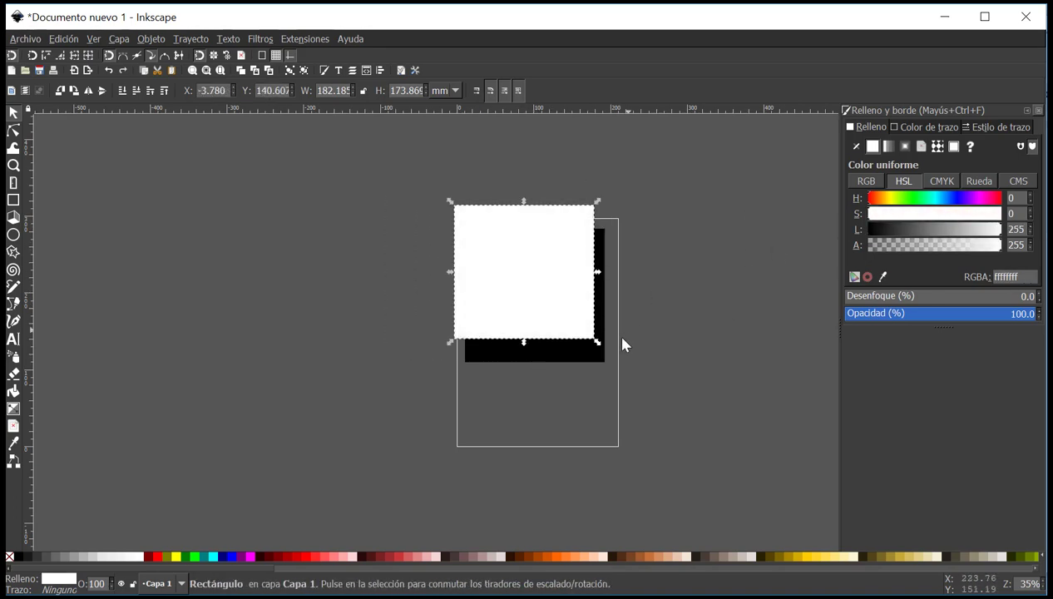
Reposition both rectangles, leaving the white one offset up and to the left of the black one.
{"action": "left_click", "coordinate": [578, 356]}
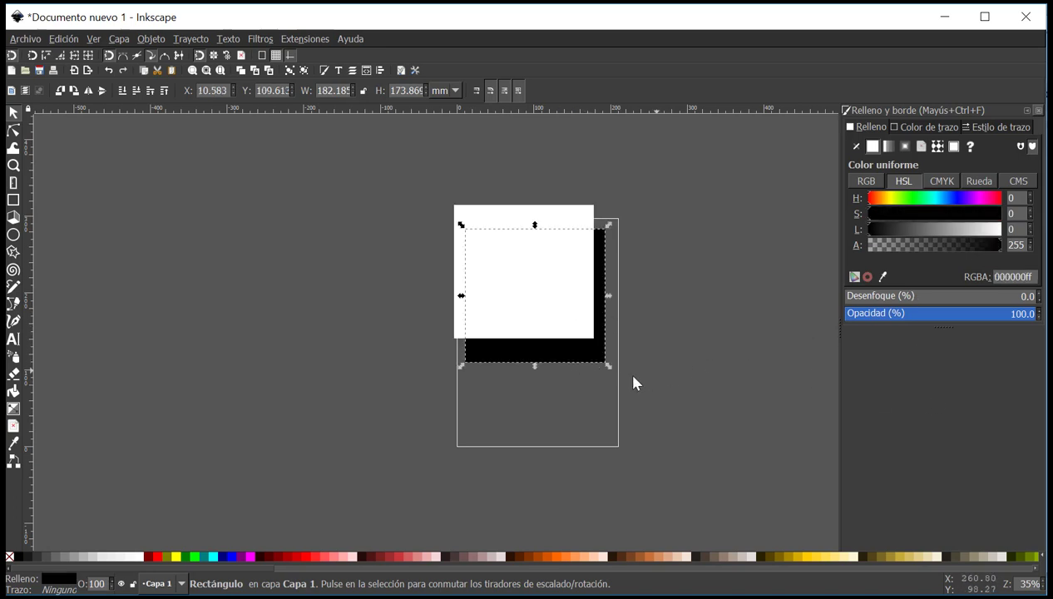
{"action": "left_click_drag", "start_coordinate": [577, 359], "coordinate": [603, 338]}
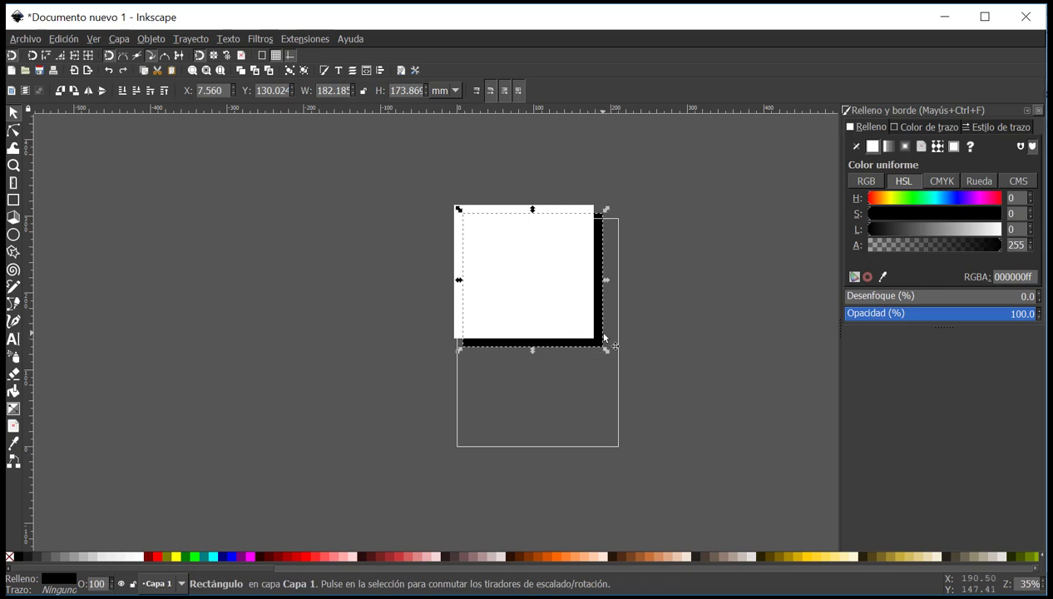
{"action": "left_click_drag", "start_coordinate": [538, 335], "coordinate": [529, 326]}
{"action": "left_click", "coordinate": [538, 337]}
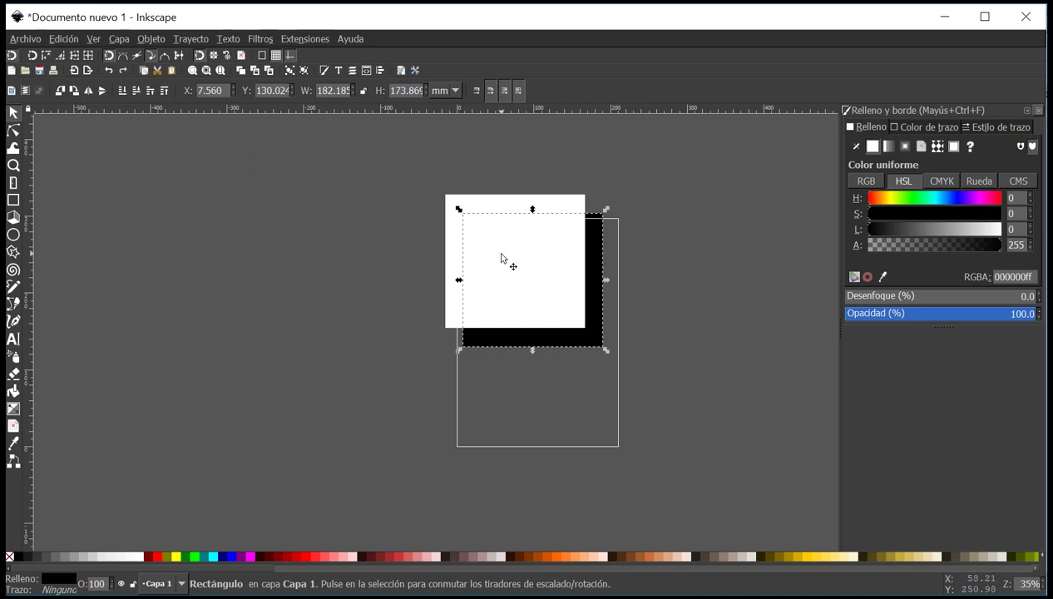
{"action": "left_click_drag", "start_coordinate": [501, 255], "coordinate": [520, 273]}
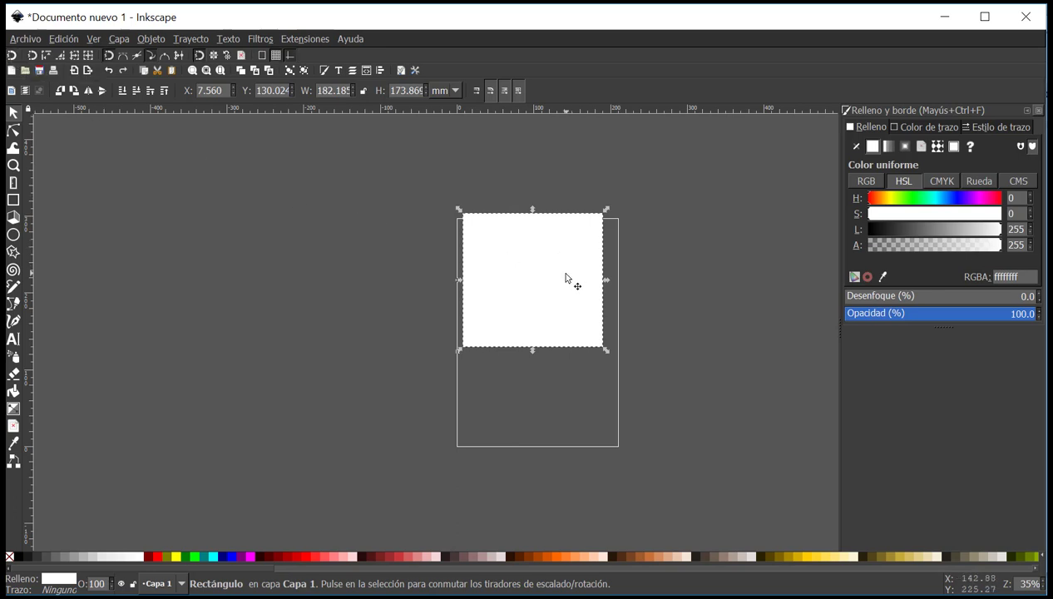
{"action": "left_click_drag", "start_coordinate": [558, 271], "coordinate": [531, 266]}
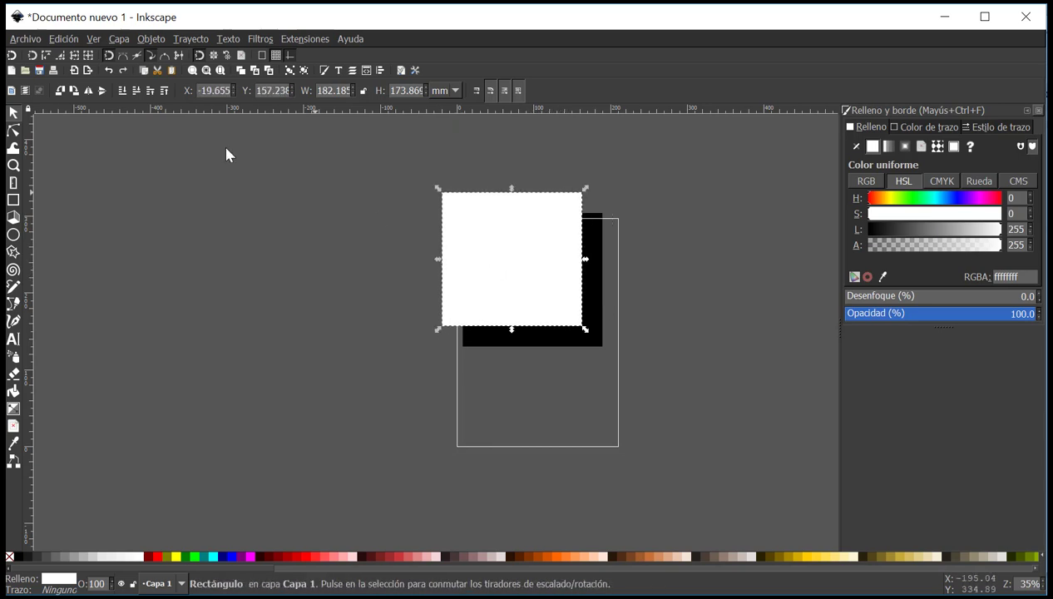
Apply a blur of 23.7% to the black rectangle behind the white one.
{"action": "left_click", "coordinate": [516, 359]}
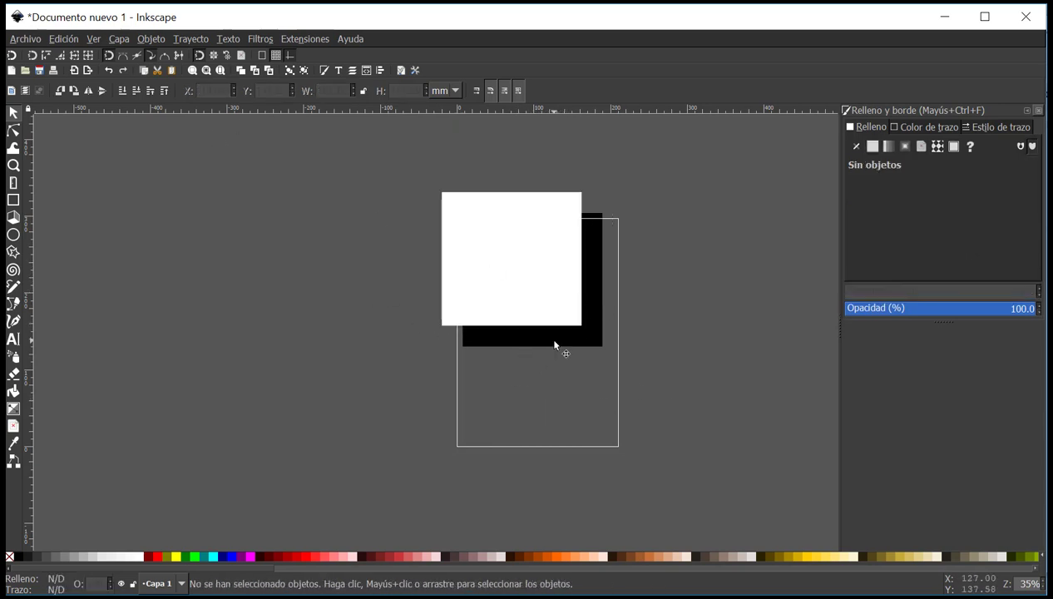
{"action": "left_click", "coordinate": [568, 342]}
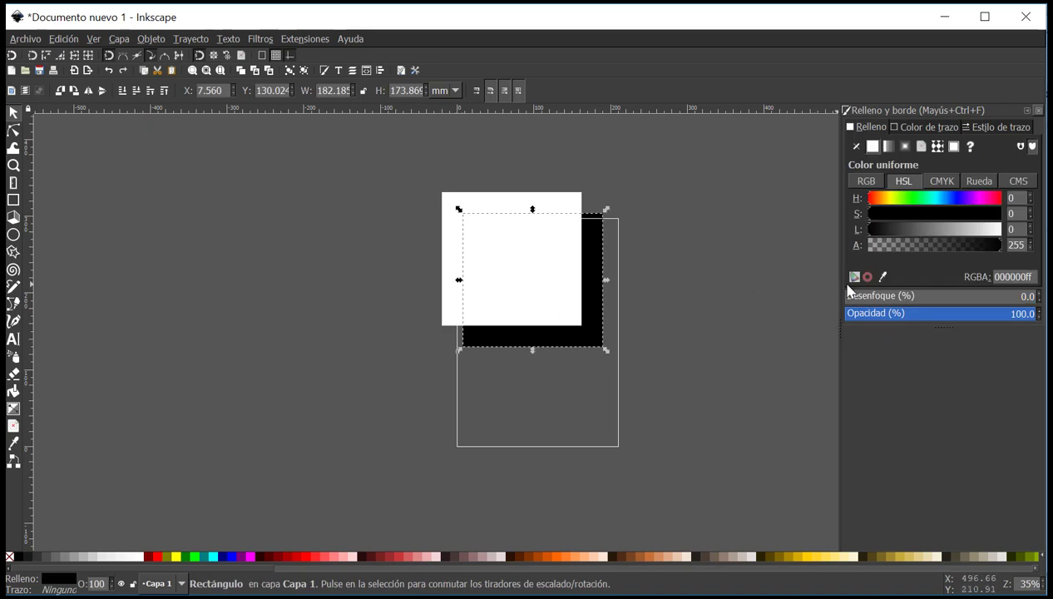
{"action": "left_click_drag", "start_coordinate": [849, 298], "coordinate": [890, 296]}
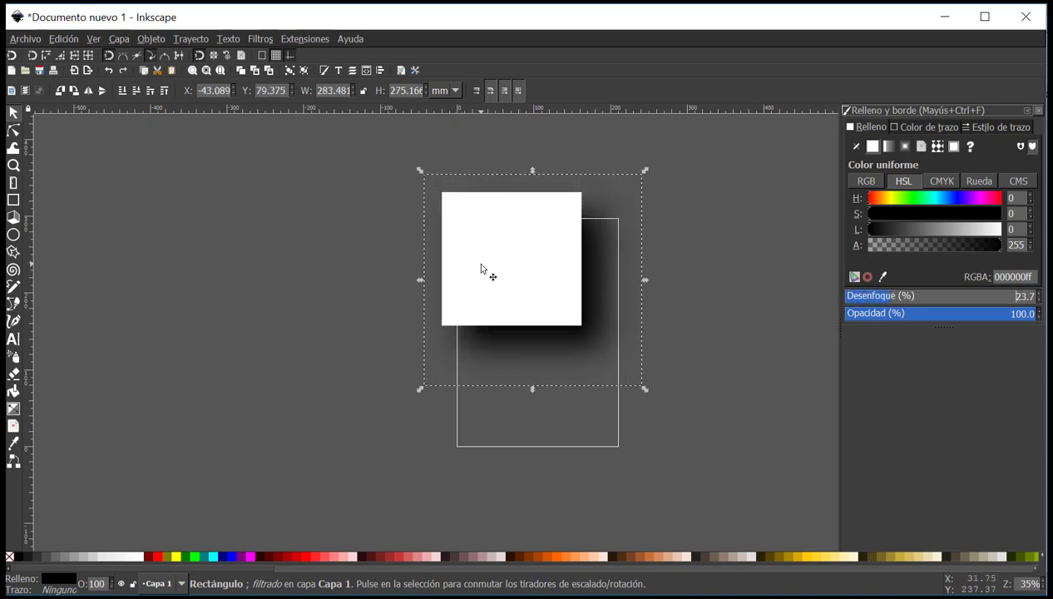
Move the white rectangle over the middle of the blurred black one so the shadow surrounds it on all sides.
{"action": "left_click", "coordinate": [451, 268]}
{"action": "left_click_drag", "start_coordinate": [452, 267], "coordinate": [537, 288]}
{"action": "left_click_drag", "start_coordinate": [446, 188], "coordinate": [606, 434]}
{"action": "left_click", "coordinate": [432, 193]}
{"action": "left_click_drag", "start_coordinate": [458, 177], "coordinate": [655, 400]}
{"action": "left_click_drag", "start_coordinate": [351, 160], "coordinate": [650, 336]}
{"action": "left_click", "coordinate": [709, 301]}
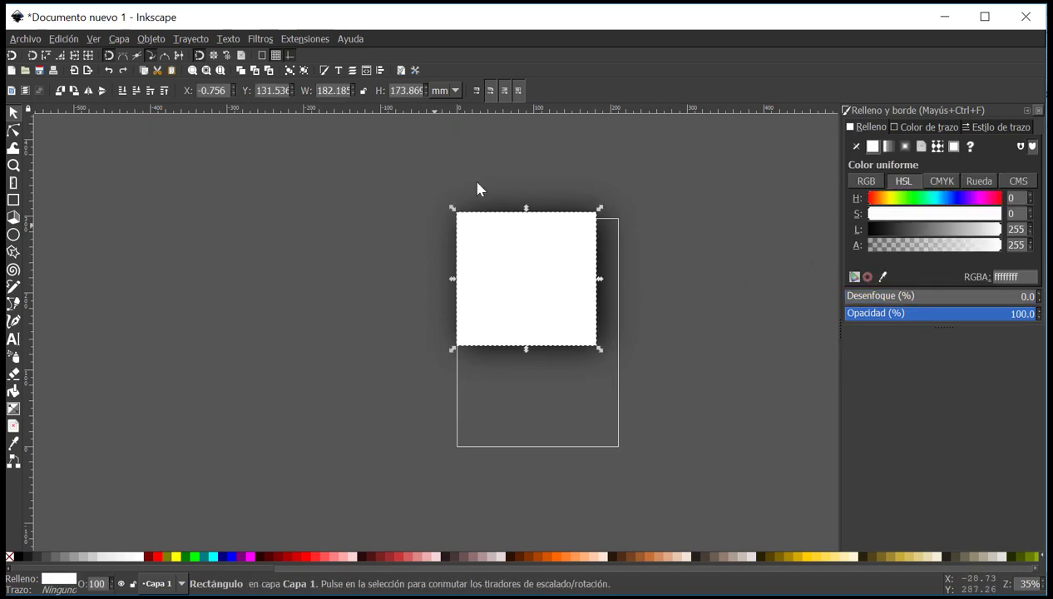
Delete both rectangles and draw a new white rectangle about 179 × 187 mm inside the upper part of the page.
{"action": "key", "text": "Delete"}
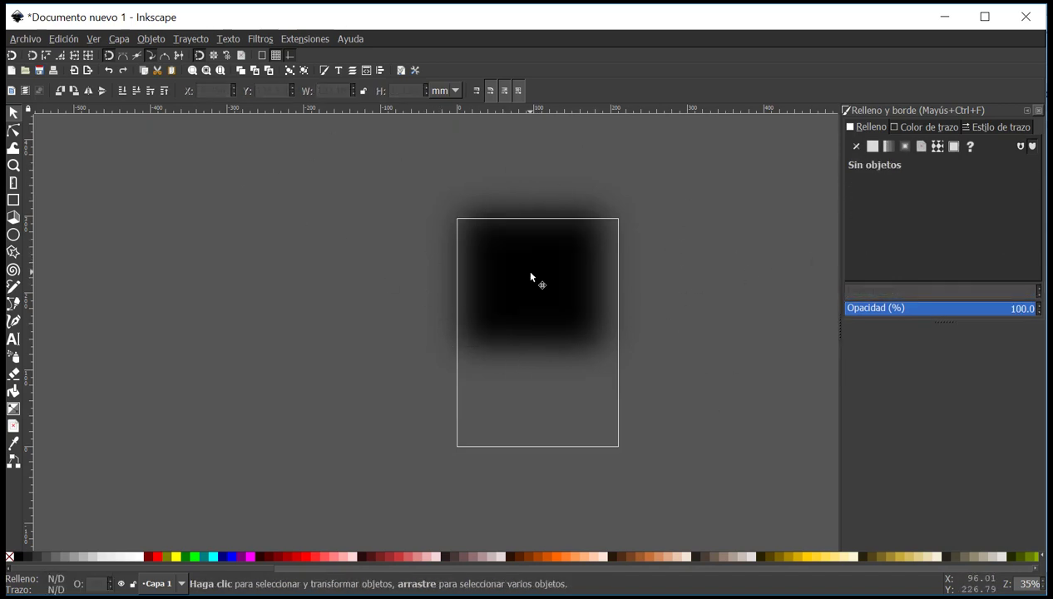
{"action": "left_click", "coordinate": [13, 199]}
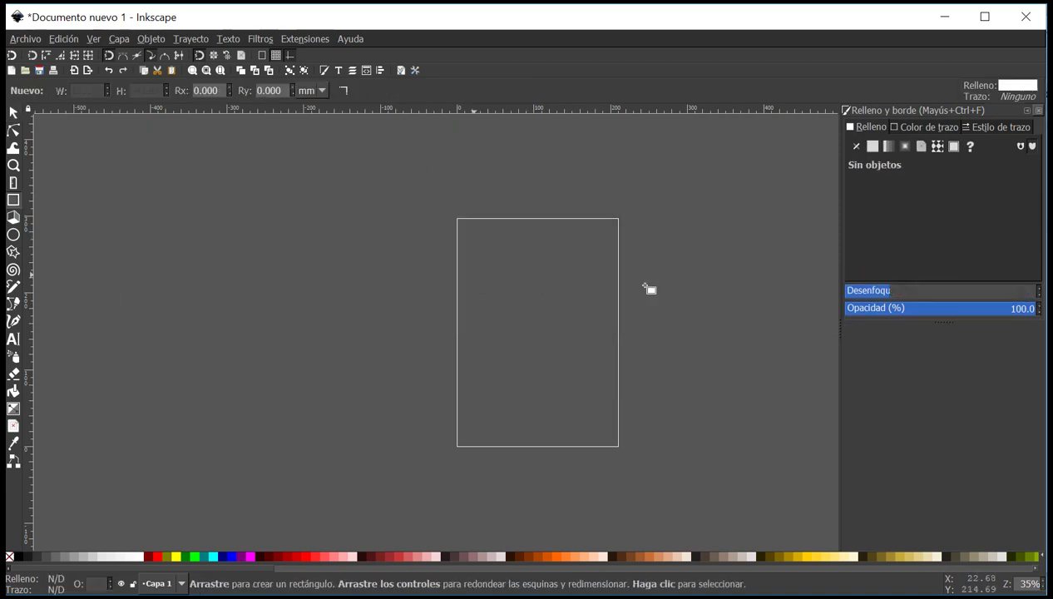
{"action": "left_click_drag", "start_coordinate": [463, 230], "coordinate": [601, 374]}
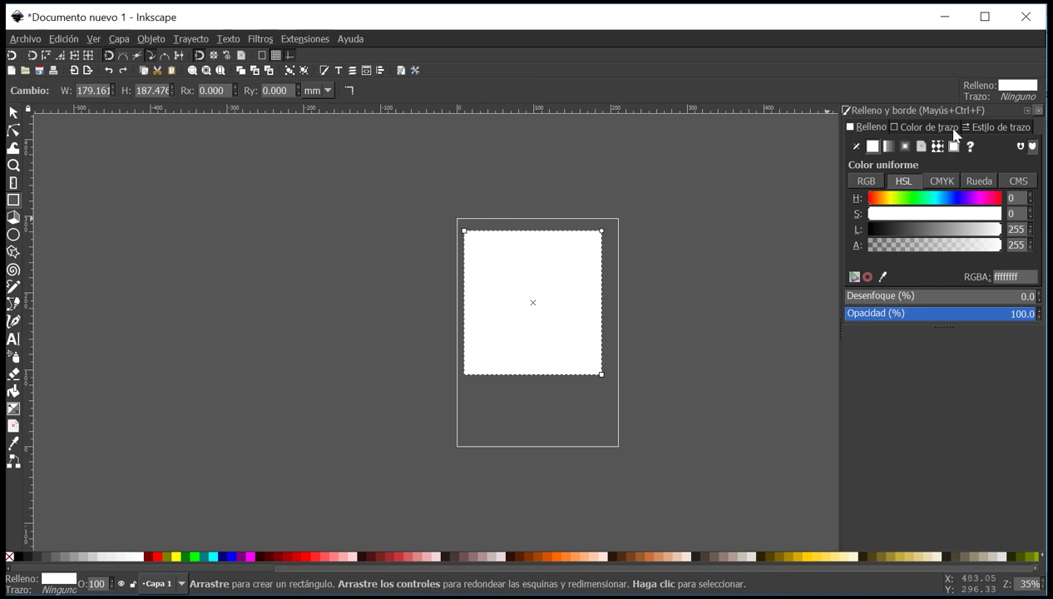
Open the stroke color settings and give the new rectangle a black stroke.
{"action": "left_click", "coordinate": [928, 130]}
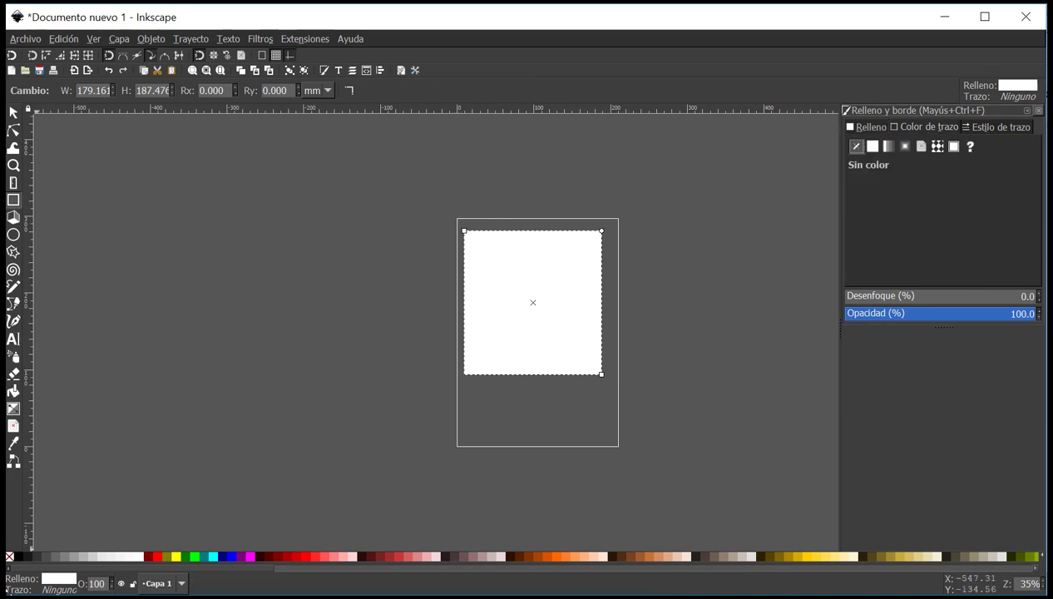
{"action": "right_click", "coordinate": [52, 590]}
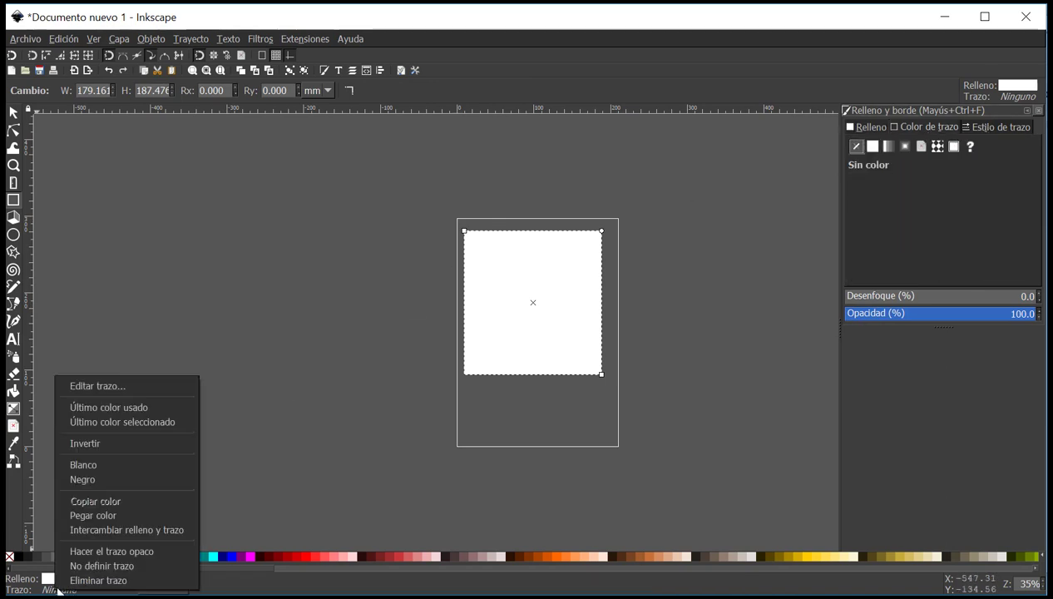
{"action": "left_click", "coordinate": [85, 479]}
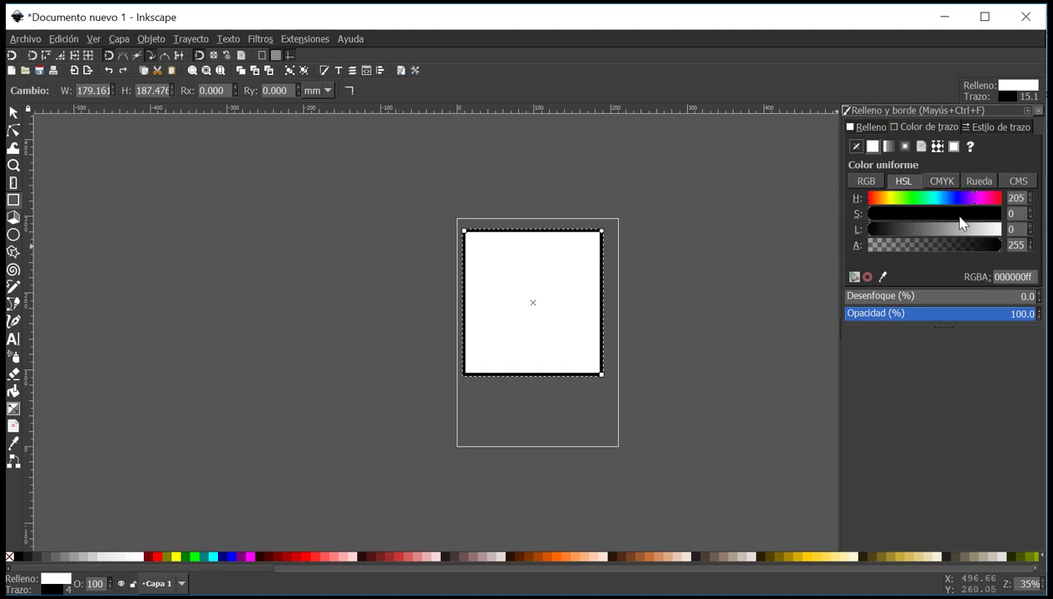
Change the rectangle's stroke to blue with HSL values 173, 173 and 99.
{"action": "left_click", "coordinate": [921, 229]}
{"action": "left_click", "coordinate": [959, 213]}
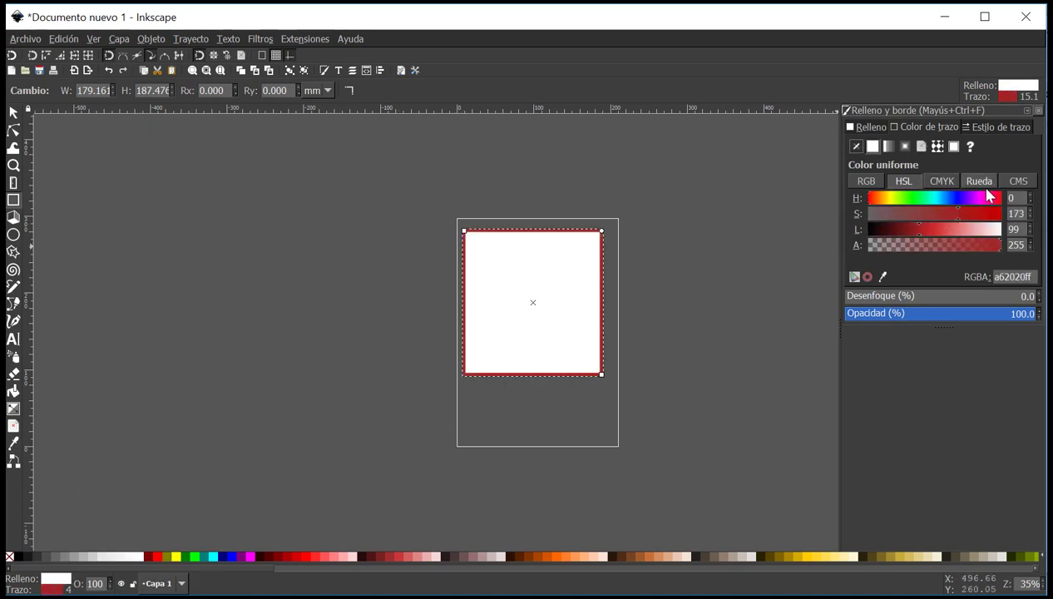
{"action": "mouse_move", "coordinate": [952, 198]}
{"action": "left_mouse_down"}
{"action": "mouse_move", "coordinate": [916, 203]}
{"action": "mouse_move", "coordinate": [973, 209]}
{"action": "mouse_move", "coordinate": [959, 204]}
{"action": "left_mouse_up"}
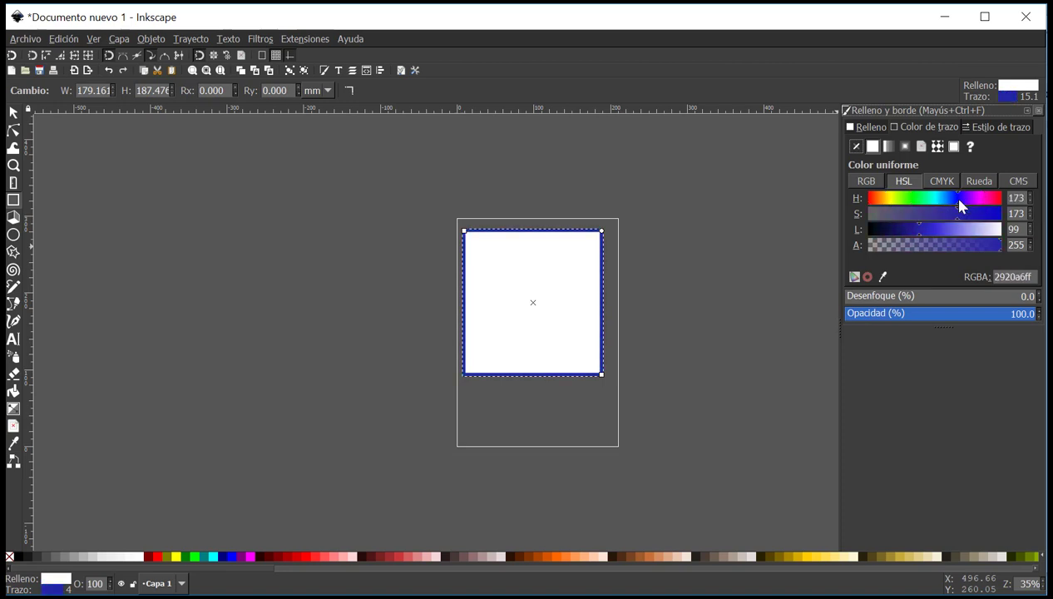
Open the stroke style settings and set the rectangle's stroke width to 20 mm.
{"action": "left_click", "coordinate": [978, 129]}
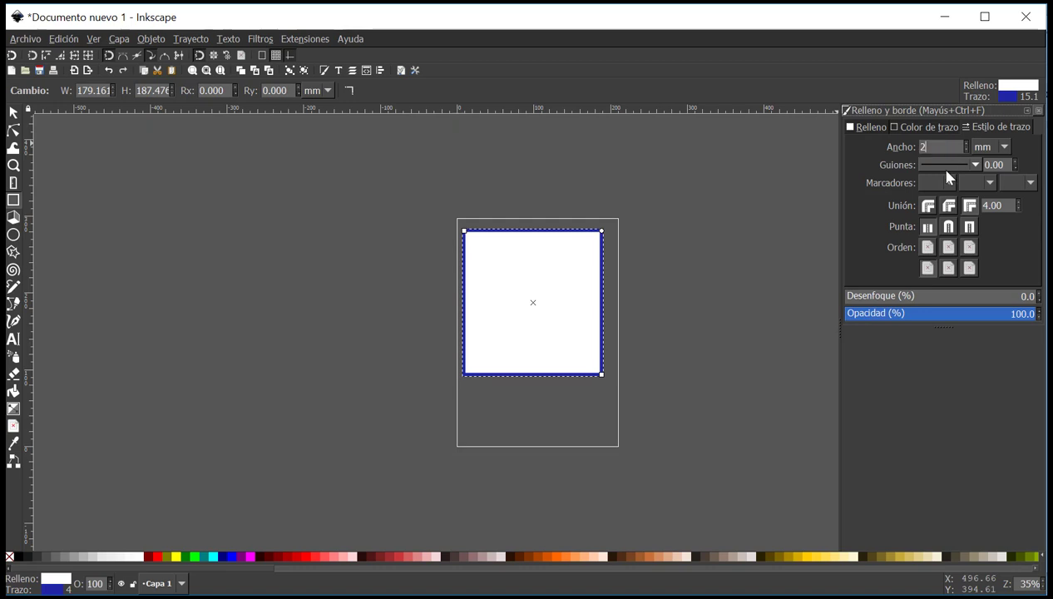
{"action": "type", "text": "20"}
{"action": "key", "text": "Return"}
{"action": "left_click", "coordinate": [13, 113]}
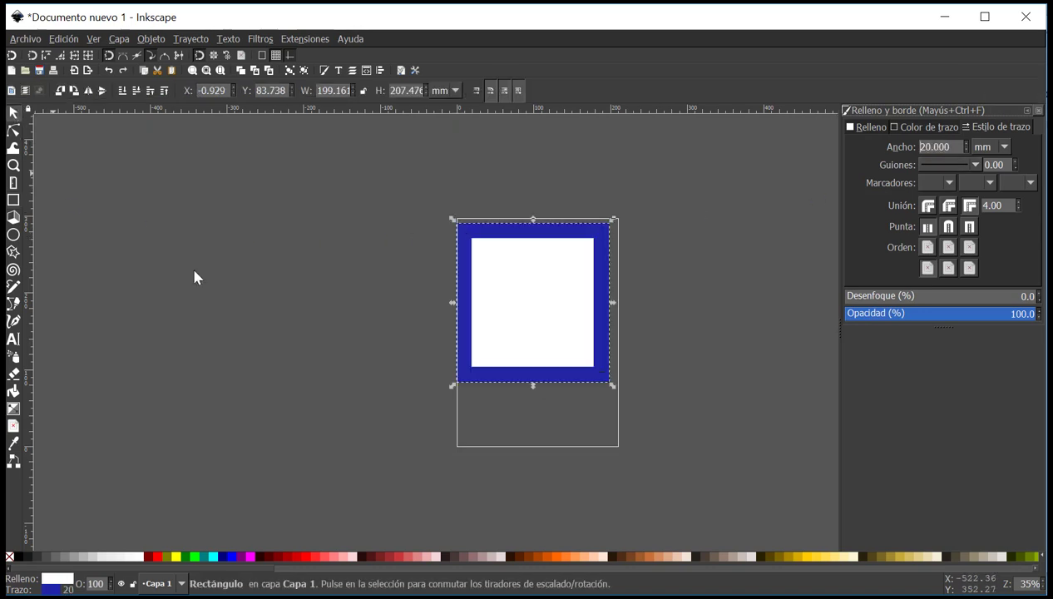
{"action": "left_click", "coordinate": [751, 308]}
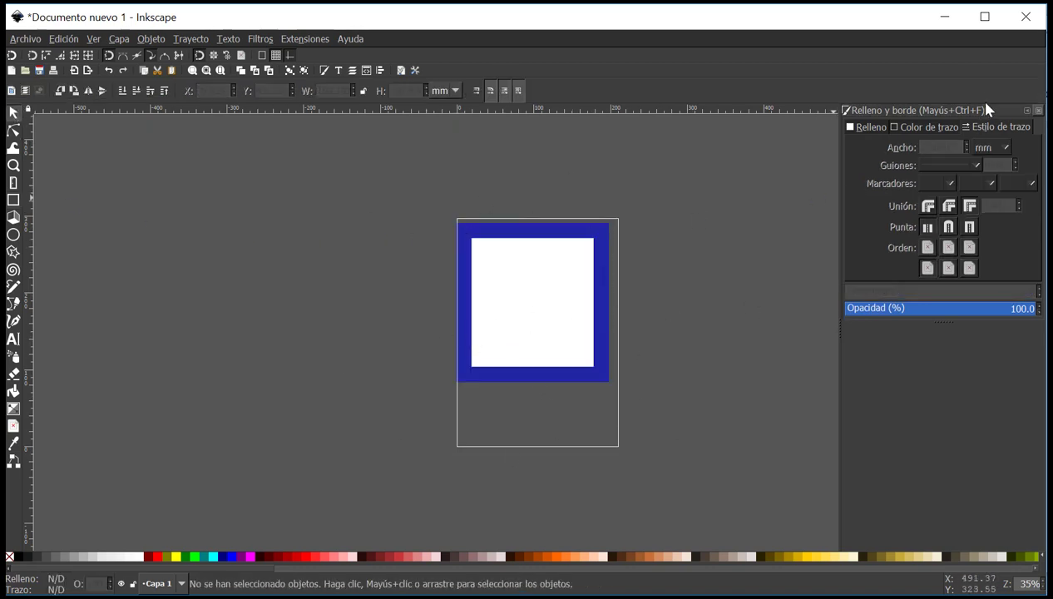
Give the rectangle's blue stroke a dashed pattern and set its width to 9 mm.
{"action": "left_click", "coordinate": [566, 247]}
{"action": "left_click", "coordinate": [965, 164]}
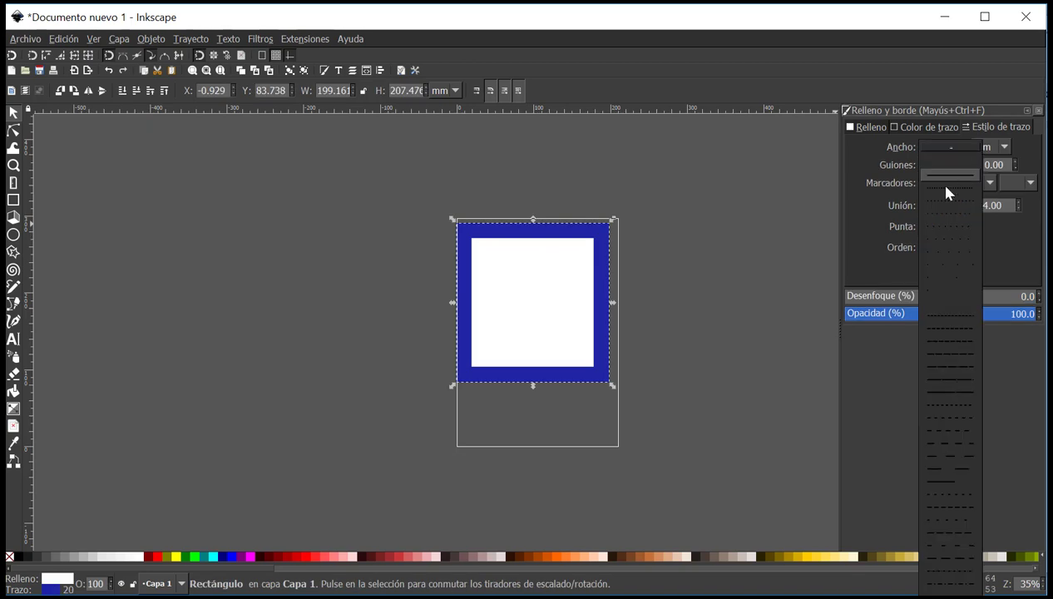
{"action": "left_click", "coordinate": [945, 329]}
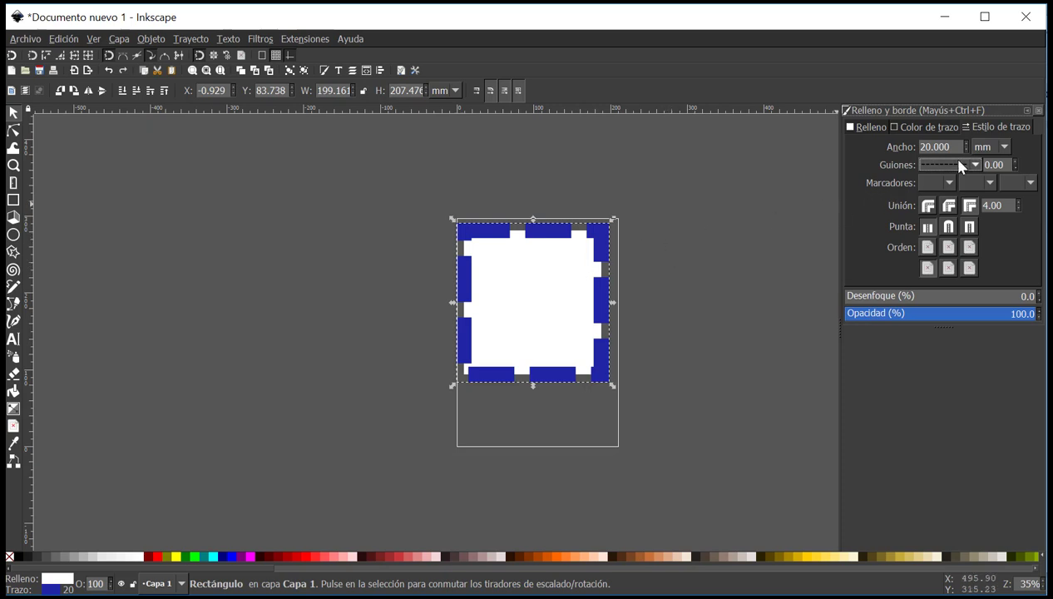
{"action": "left_click_drag", "start_coordinate": [956, 148], "coordinate": [925, 153]}
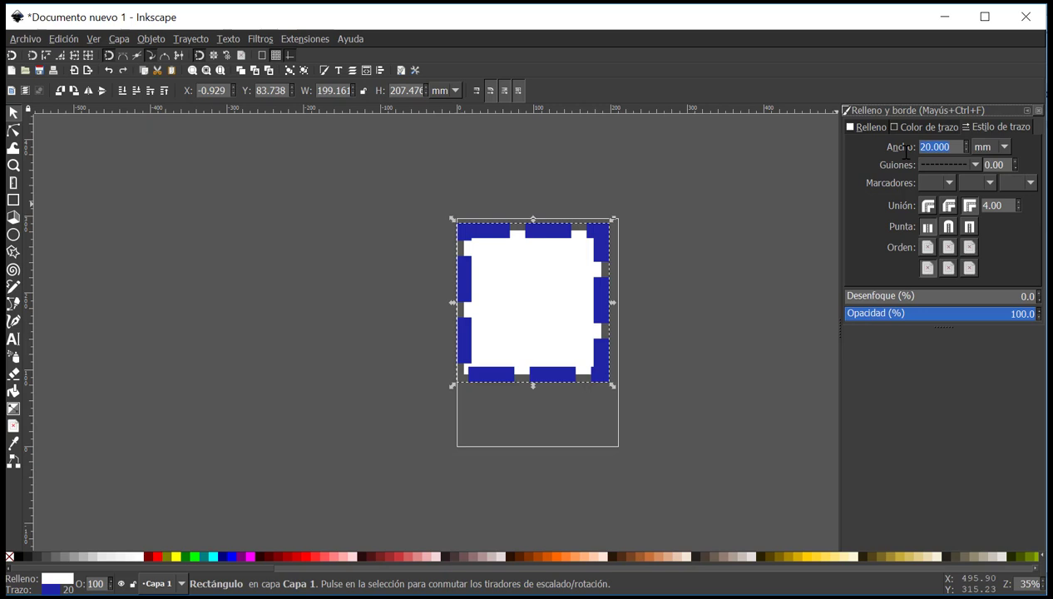
{"action": "key", "text": "Return"}
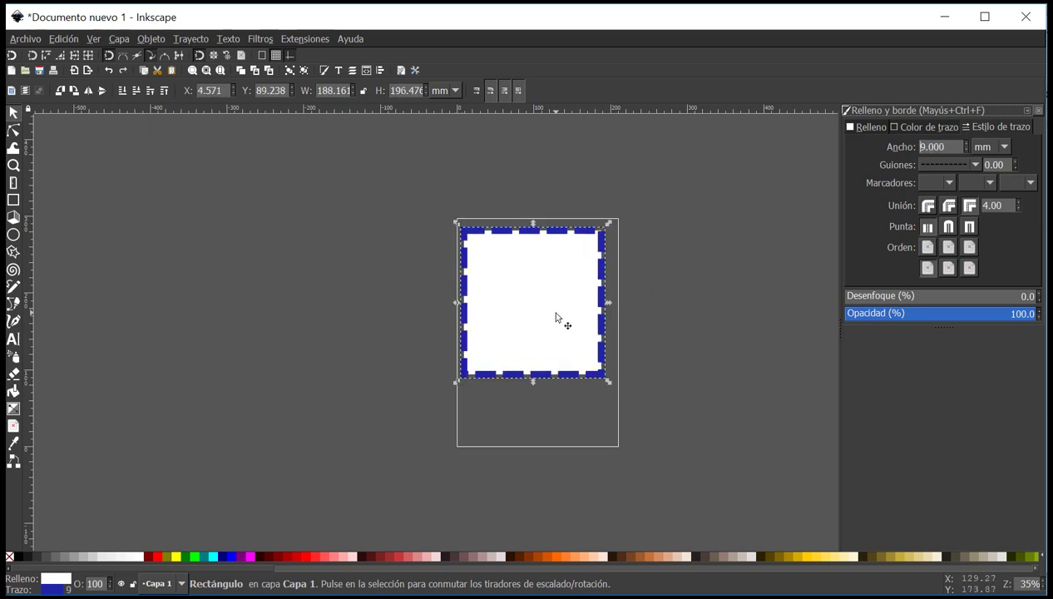
Move the dashed rectangle past the page's upper edge and back inside the upper part of the page.
{"action": "left_click", "coordinate": [654, 310]}
{"action": "mouse_move", "coordinate": [535, 313]}
{"action": "left_mouse_down"}
{"action": "mouse_move", "coordinate": [588, 279]}
{"action": "mouse_move", "coordinate": [518, 306]}
{"action": "left_mouse_up"}
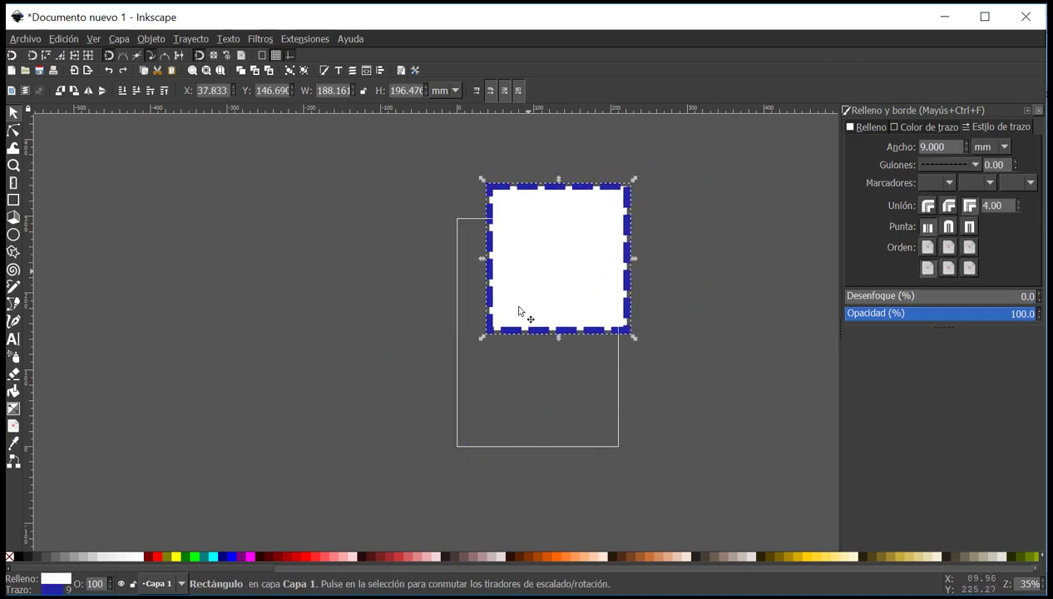
{"action": "left_click_drag", "start_coordinate": [572, 238], "coordinate": [547, 273]}
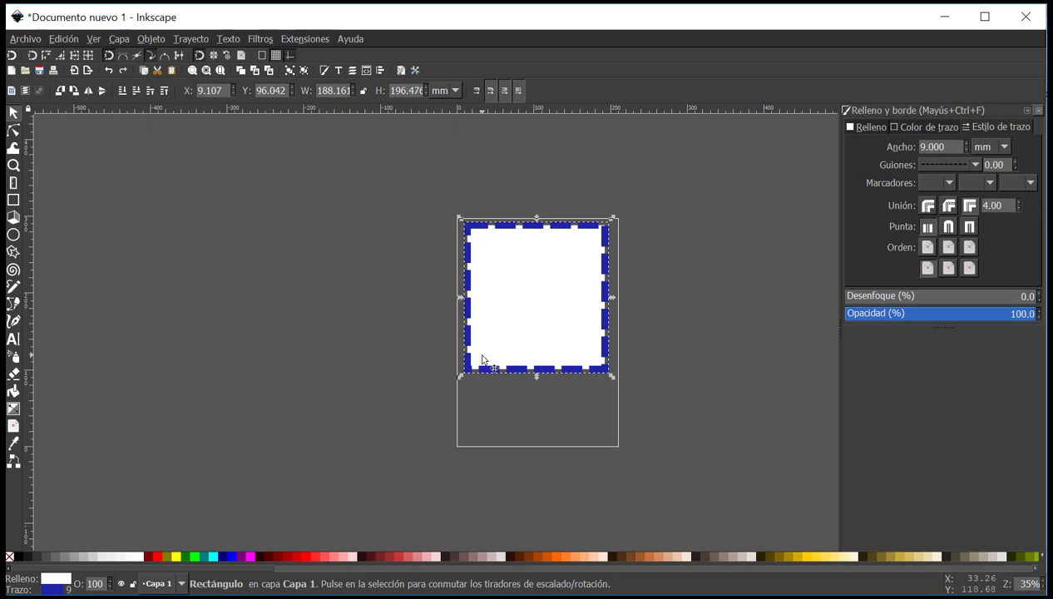
Scale the rectangle down proportionally to about 65 × 68 mm toward its upper right corner.
{"action": "key", "text": "ctrl"}
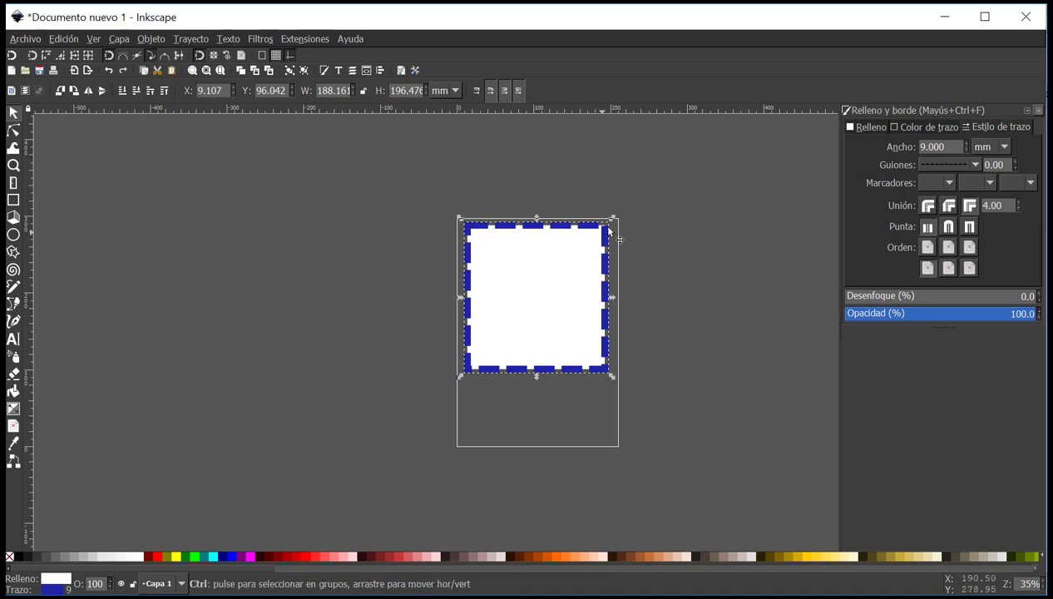
{"action": "mouse_move", "coordinate": [459, 377]}
{"action": "left_mouse_down"}
{"action": "mouse_move", "coordinate": [534, 298]}
{"action": "mouse_move", "coordinate": [353, 474]}
{"action": "mouse_move", "coordinate": [536, 274]}
{"action": "mouse_move", "coordinate": [477, 330]}
{"action": "mouse_move", "coordinate": [381, 482]}
{"action": "mouse_move", "coordinate": [497, 302]}
{"action": "mouse_move", "coordinate": [522, 293]}
{"action": "mouse_move", "coordinate": [404, 460]}
{"action": "mouse_move", "coordinate": [475, 343]}
{"action": "mouse_move", "coordinate": [545, 293]}
{"action": "mouse_move", "coordinate": [421, 460]}
{"action": "mouse_move", "coordinate": [550, 267]}
{"action": "mouse_move", "coordinate": [543, 279]}
{"action": "left_mouse_up"}
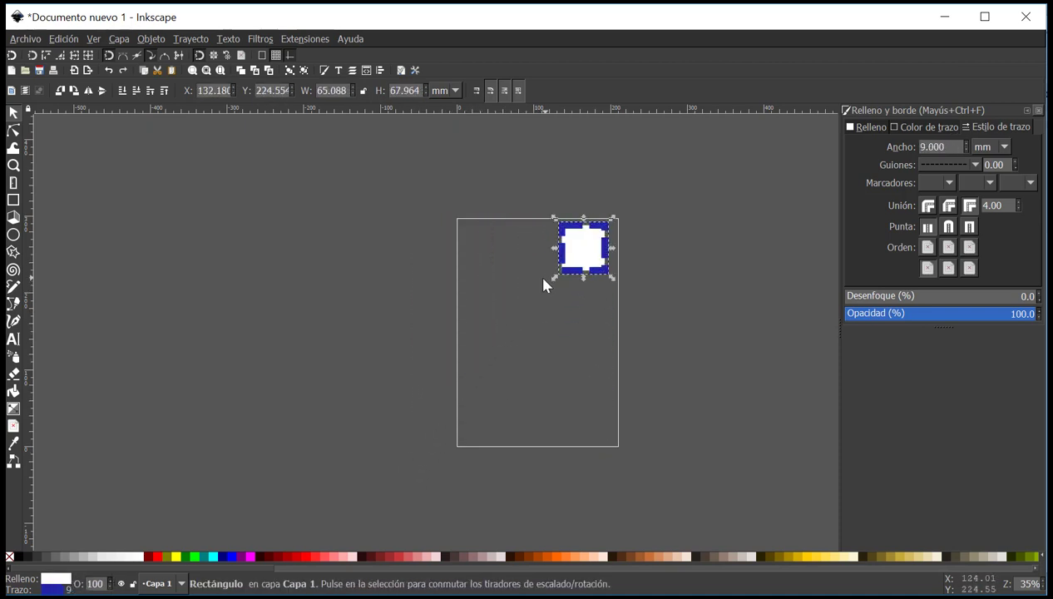
{"action": "left_click", "coordinate": [648, 254]}
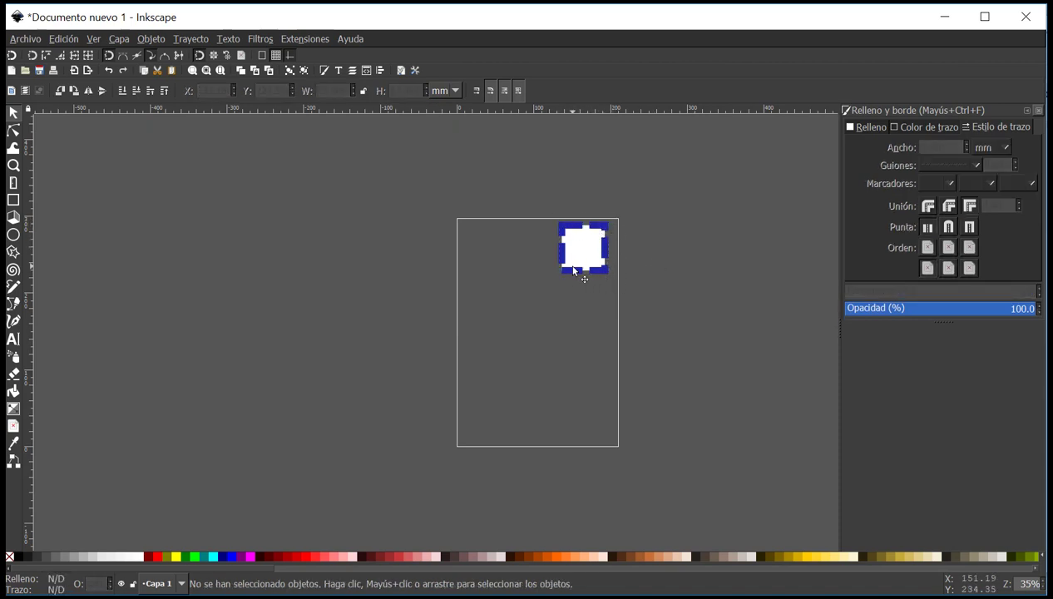
Enlarge the rectangle proportionally to about 211 × 220 mm and shrink it again to about 63 × 65 mm.
{"action": "left_click", "coordinate": [579, 269]}
{"action": "left_click_drag", "start_coordinate": [548, 275], "coordinate": [438, 403]}
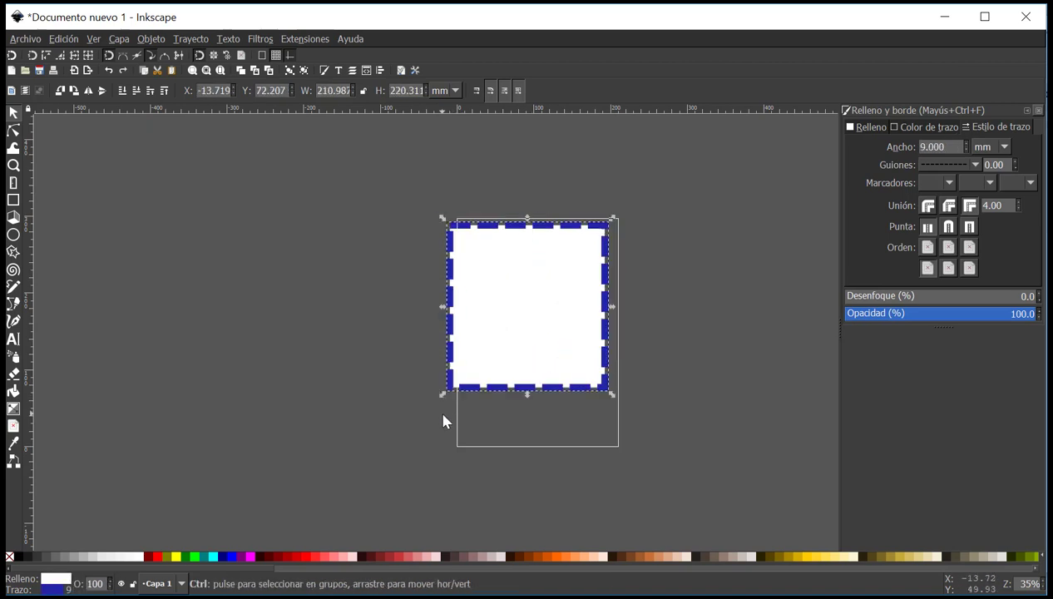
{"action": "key", "text": "Escape"}
{"action": "left_click", "coordinate": [600, 292]}
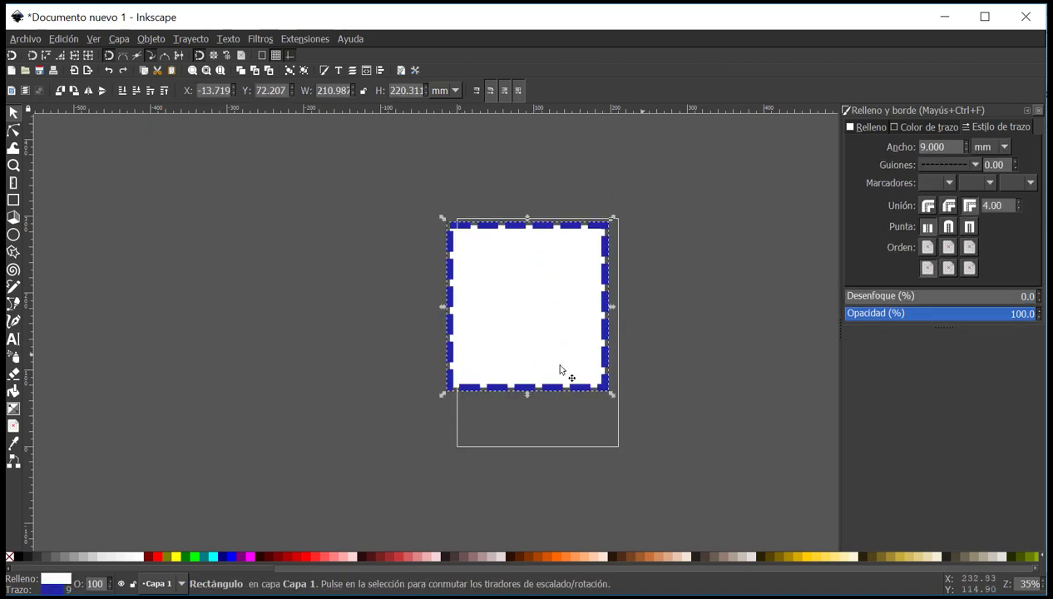
{"action": "key", "text": "ctrl"}
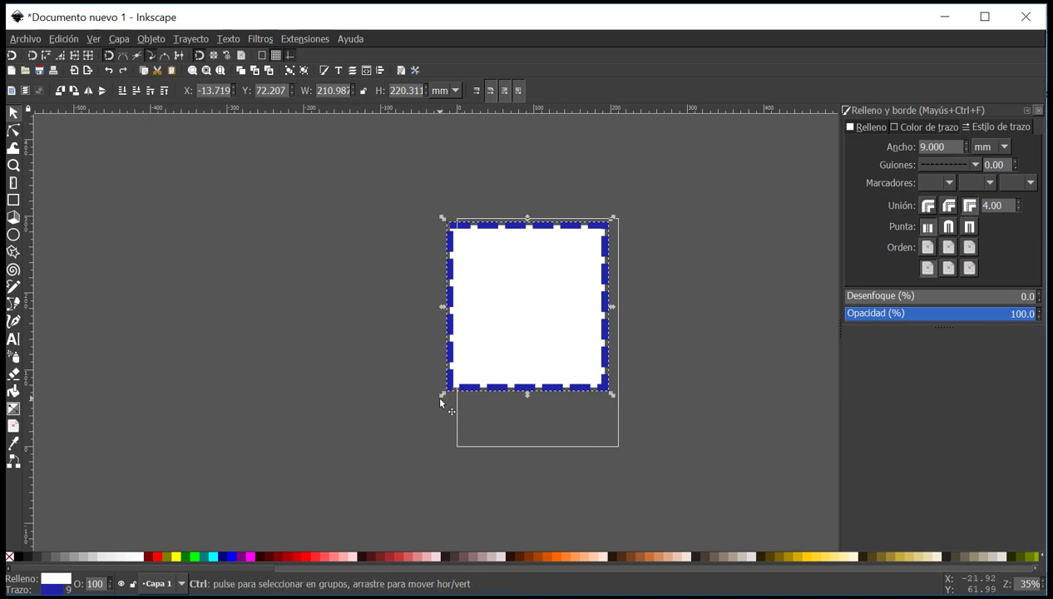
{"action": "left_click_drag", "start_coordinate": [434, 399], "coordinate": [517, 279]}
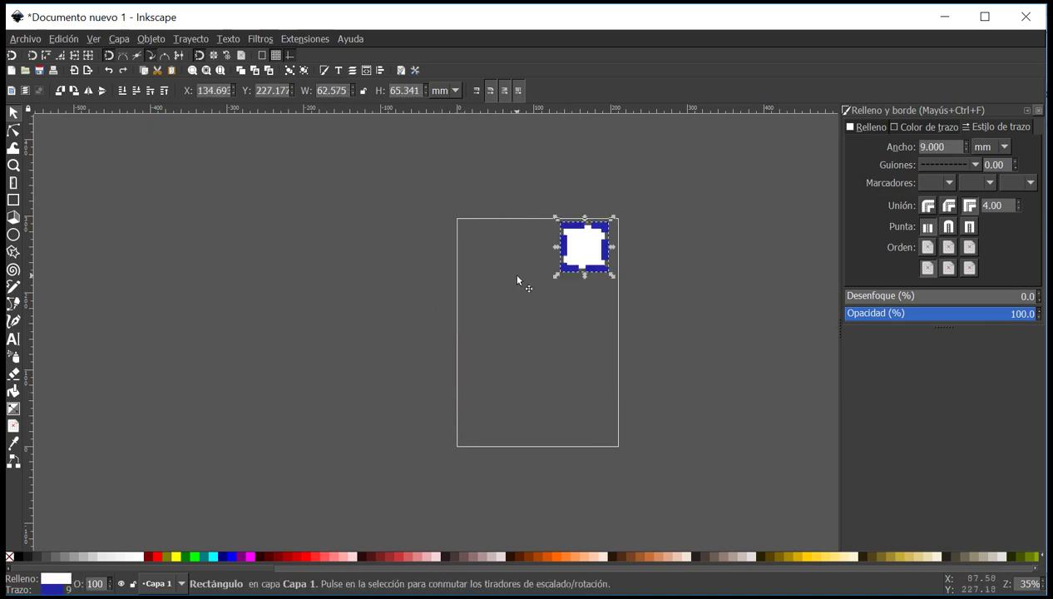
Delete the small rectangle and draw a new one about 166 × 149 mm in the upper part of the page.
{"action": "key", "text": "Delete"}
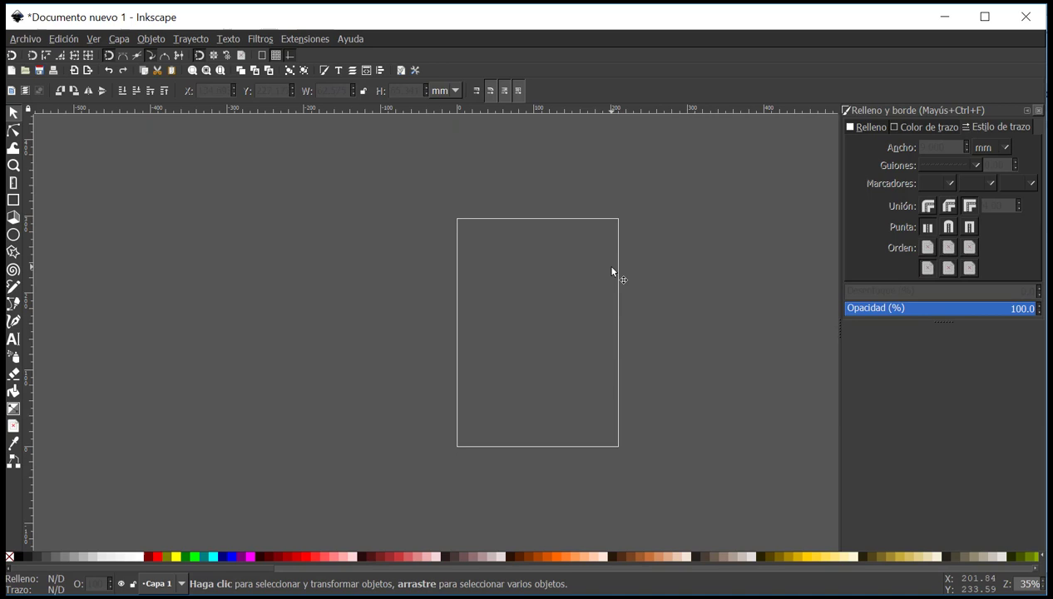
{"action": "left_click", "coordinate": [13, 200]}
{"action": "mouse_move", "coordinate": [474, 238]}
{"action": "left_mouse_down"}
{"action": "mouse_move", "coordinate": [580, 369]}
{"action": "mouse_move", "coordinate": [606, 356]}
{"action": "left_mouse_up"}
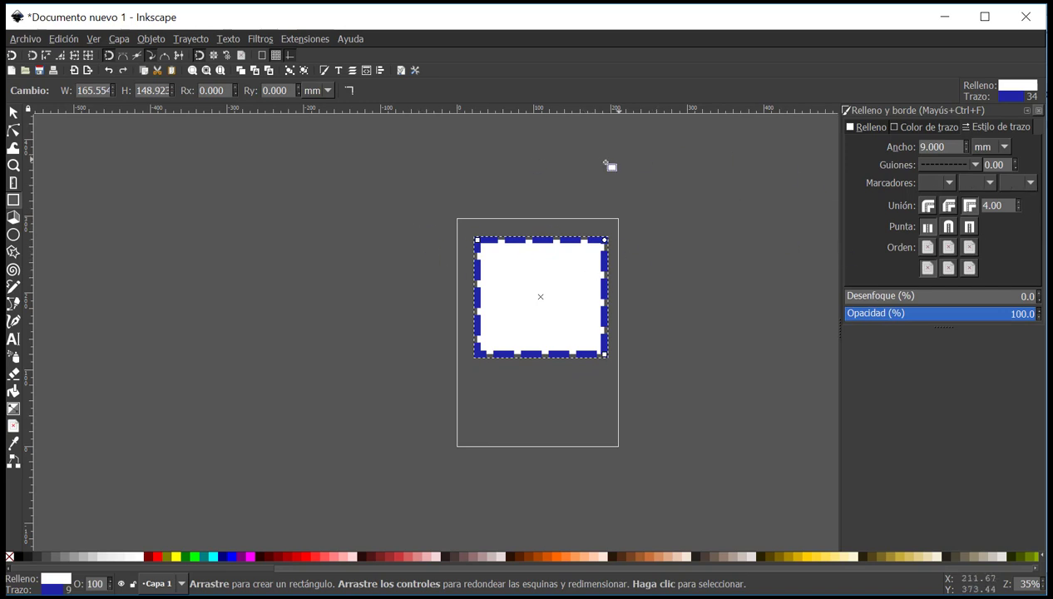
{"action": "left_click", "coordinate": [10, 114]}
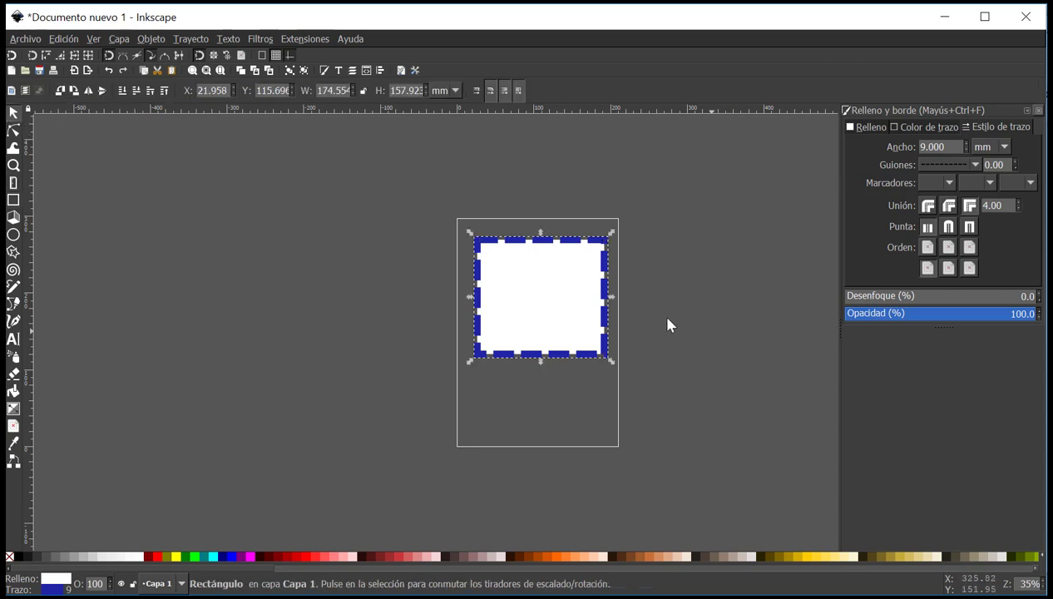
Remove the new rectangle's stroke and move it down toward the middle of the page.
{"action": "right_click", "coordinate": [58, 589]}
{"action": "left_click", "coordinate": [83, 579]}
{"action": "left_click_drag", "start_coordinate": [524, 301], "coordinate": [545, 312]}
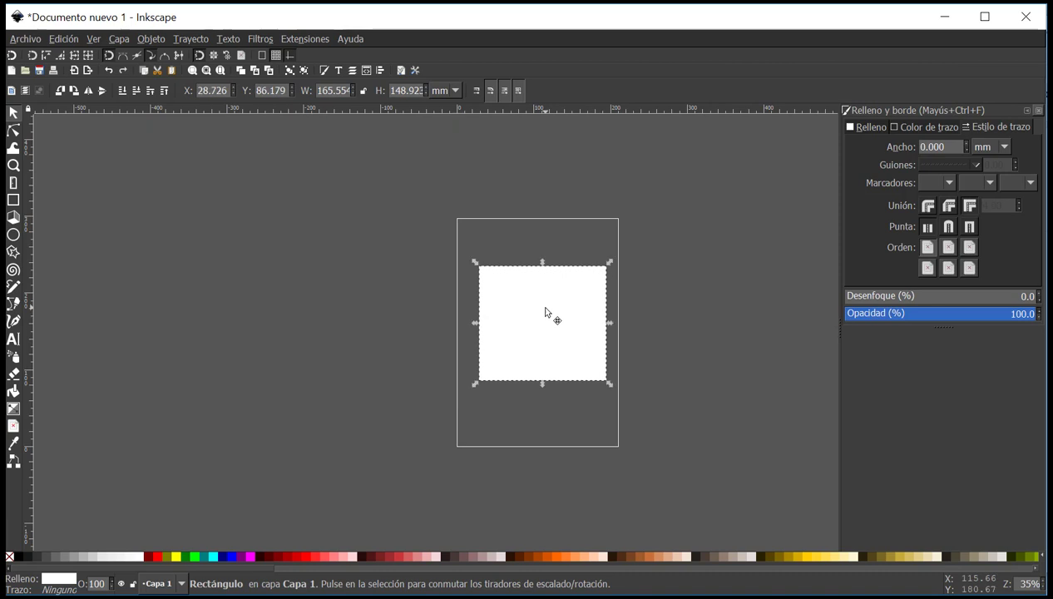
Open the fill settings and try to draw a vertical gradient over the white rectangle.
{"action": "left_click", "coordinate": [865, 129]}
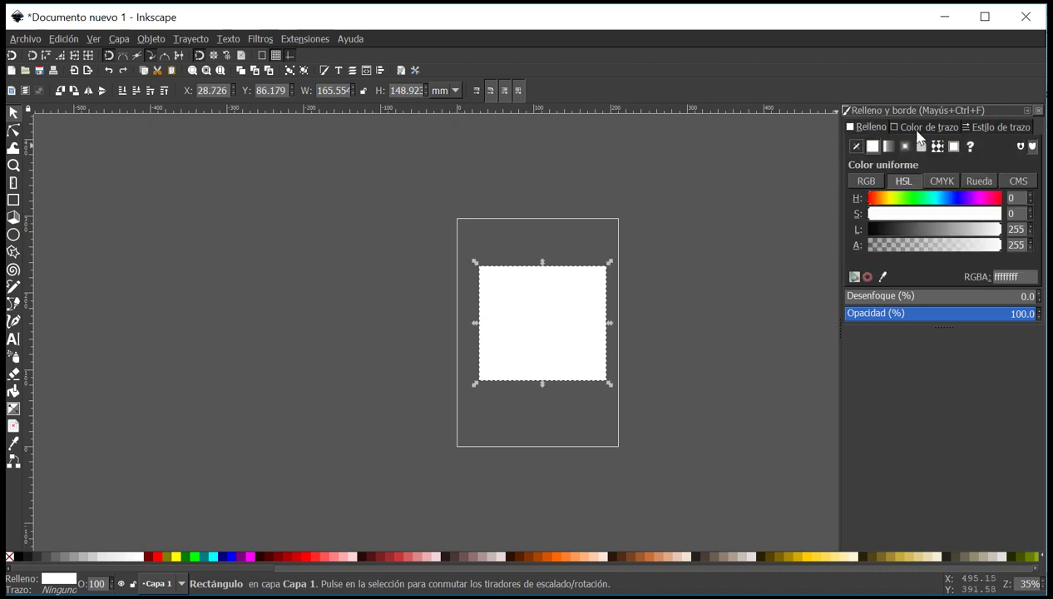
{"action": "left_click", "coordinate": [12, 411]}
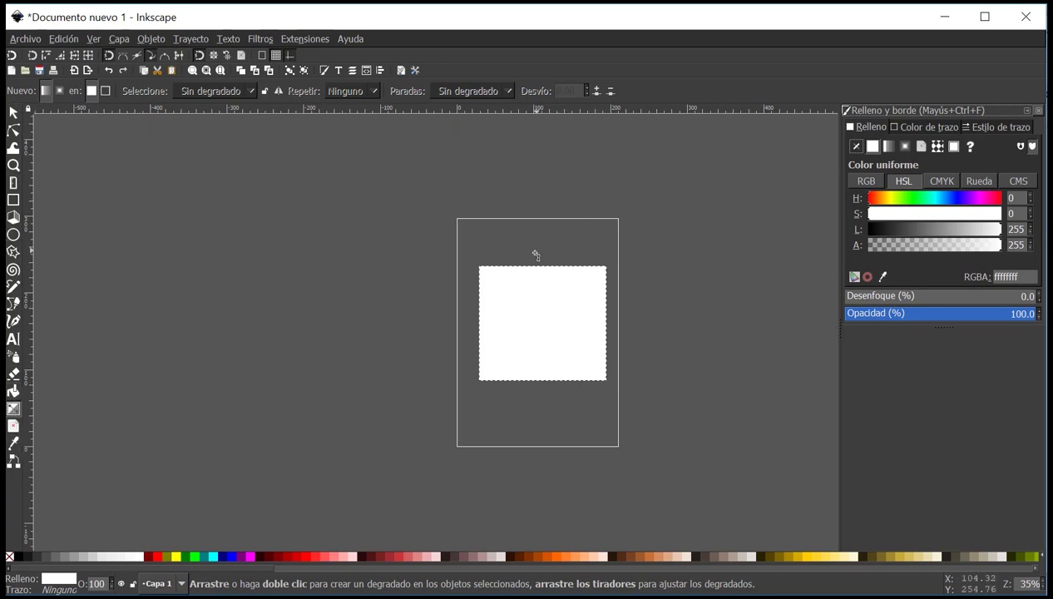
{"action": "left_click_drag", "start_coordinate": [544, 196], "coordinate": [550, 237]}
{"action": "key", "text": "ctrl+z"}
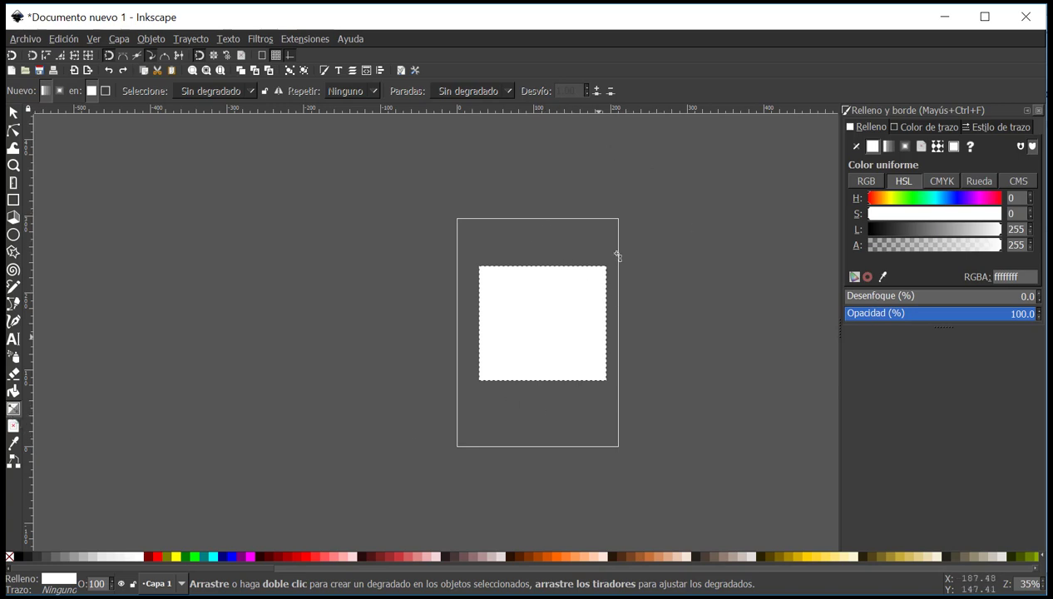
{"action": "left_click", "coordinate": [546, 208]}
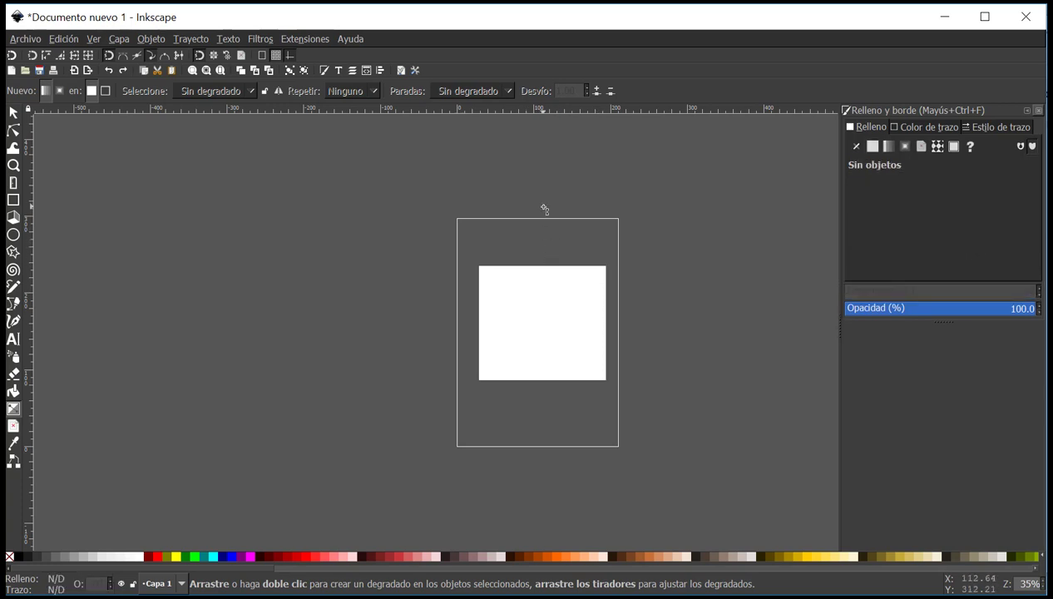
{"action": "key", "text": "ctrl"}
{"action": "left_click_drag", "start_coordinate": [538, 204], "coordinate": [535, 310]}
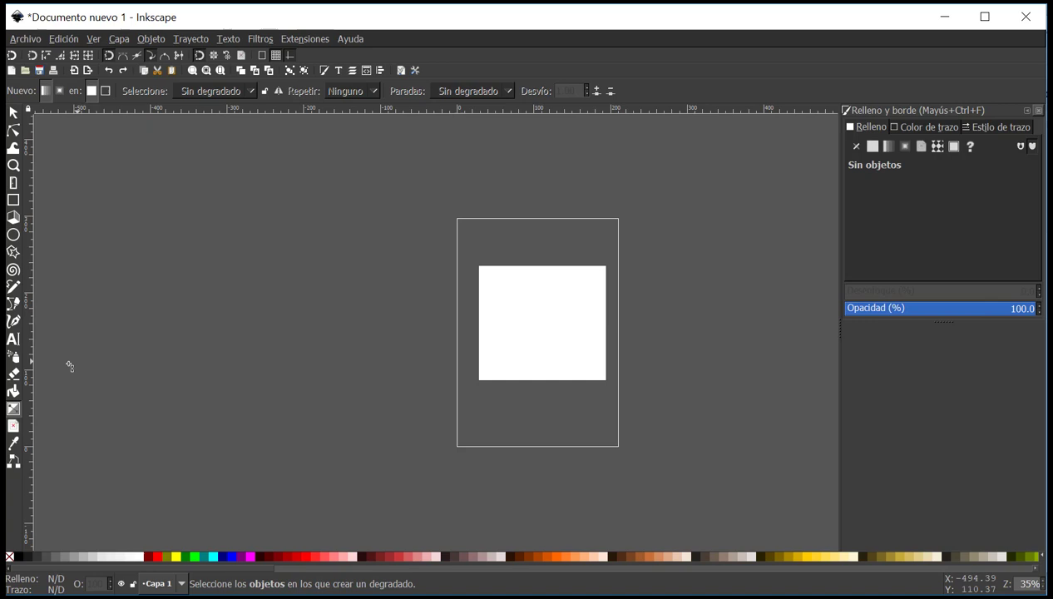
Move the rectangle slightly down and left and apply a vertical linear gradient from above the page to below the rectangle.
{"action": "left_click", "coordinate": [14, 112]}
{"action": "left_click_drag", "start_coordinate": [508, 297], "coordinate": [529, 320]}
{"action": "left_click", "coordinate": [13, 408]}
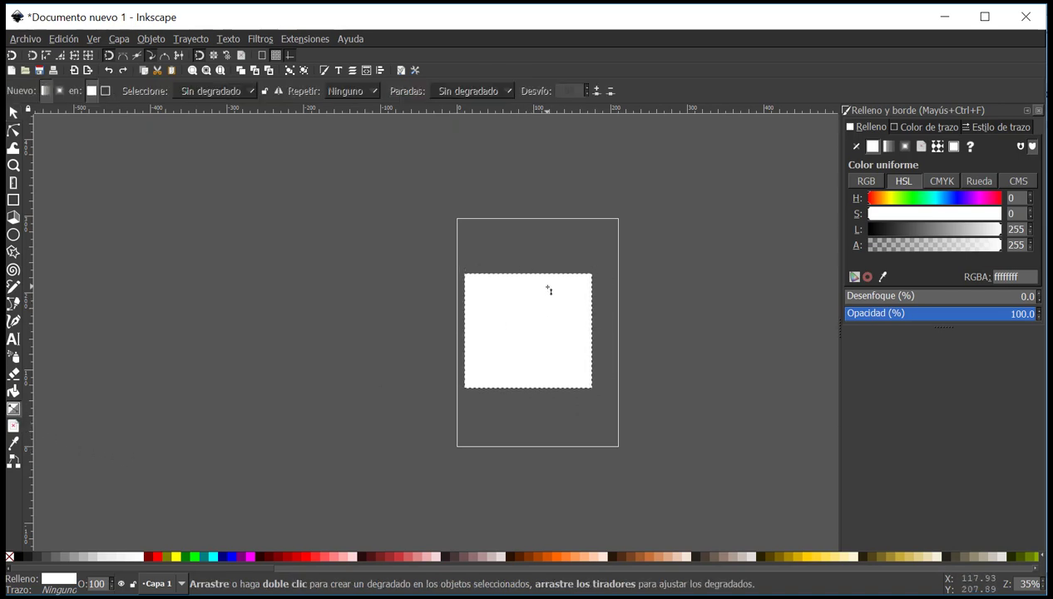
{"action": "left_click_drag", "start_coordinate": [527, 208], "coordinate": [534, 413]}
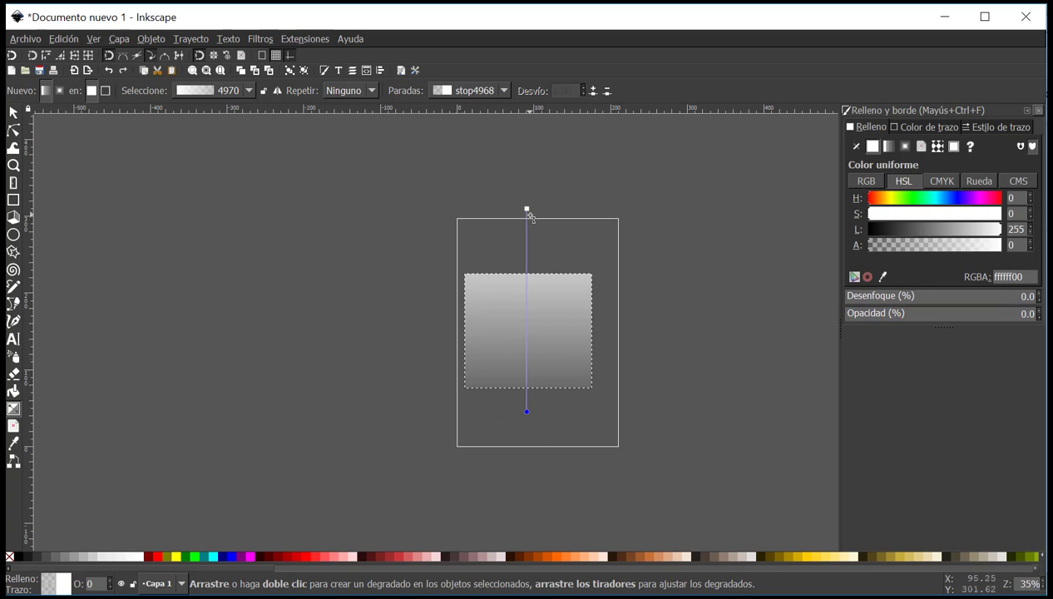
Color the gradient's upper stop red with HSL values 0, 255 and 158.
{"action": "left_click", "coordinate": [527, 208]}
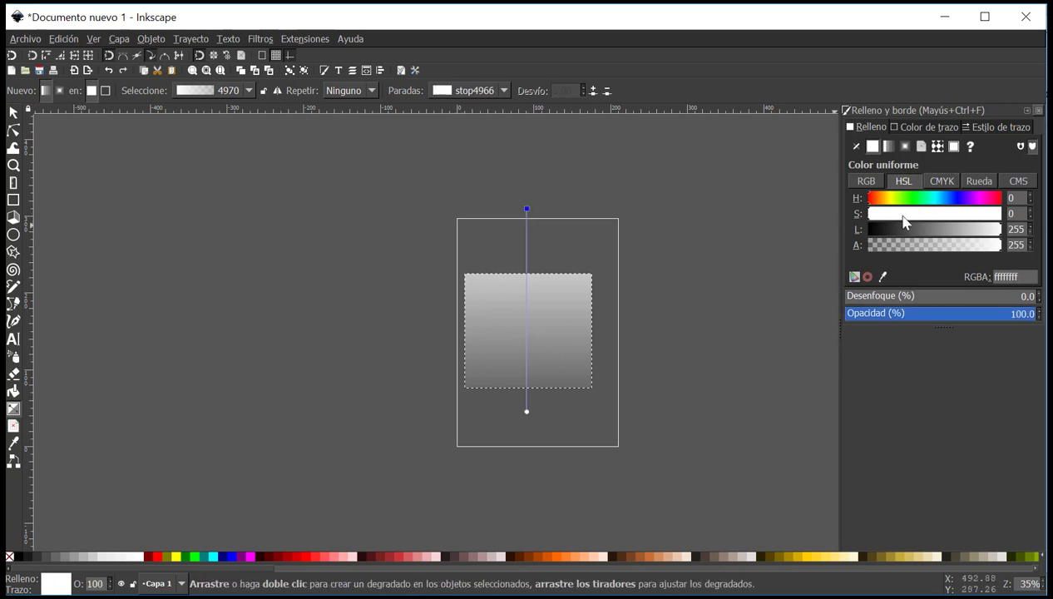
{"action": "left_click", "coordinate": [944, 230]}
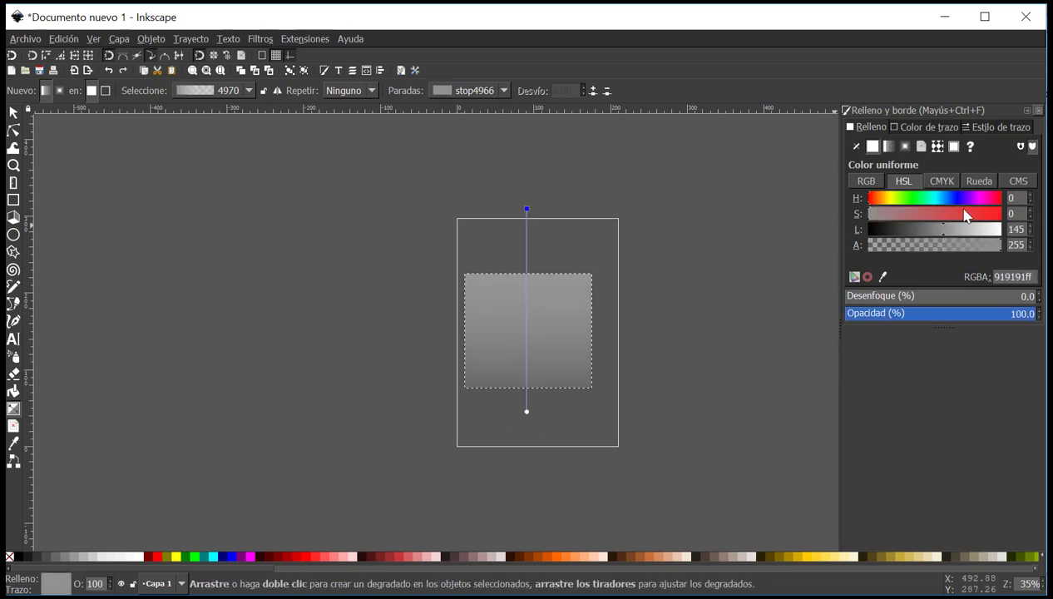
{"action": "left_click_drag", "start_coordinate": [964, 213], "coordinate": [987, 218]}
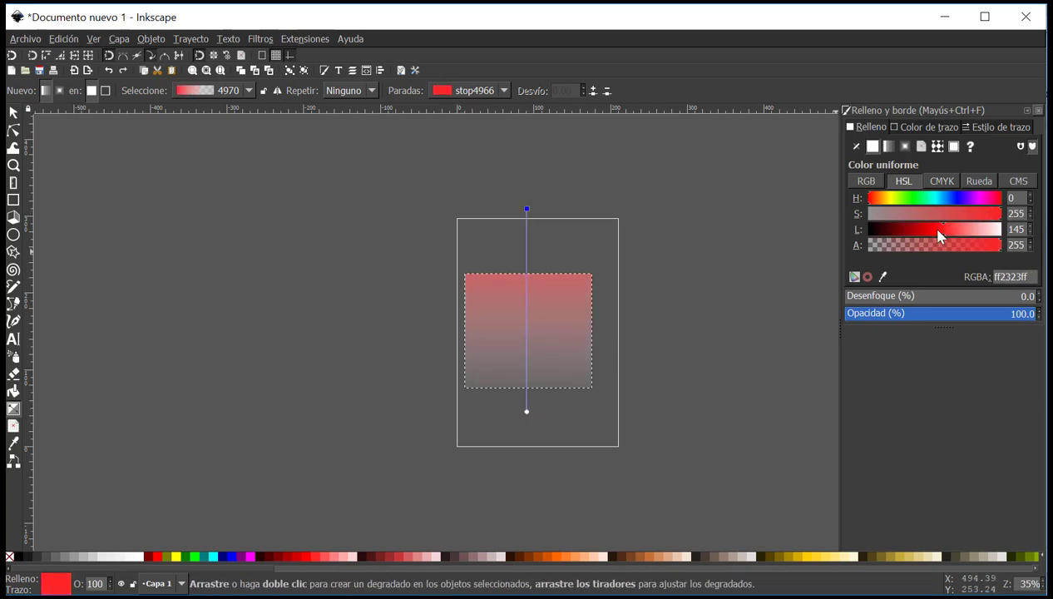
{"action": "mouse_move", "coordinate": [938, 231]}
{"action": "left_mouse_down"}
{"action": "mouse_move", "coordinate": [912, 230]}
{"action": "mouse_move", "coordinate": [965, 230]}
{"action": "mouse_move", "coordinate": [933, 229]}
{"action": "mouse_move", "coordinate": [951, 229]}
{"action": "left_mouse_up"}
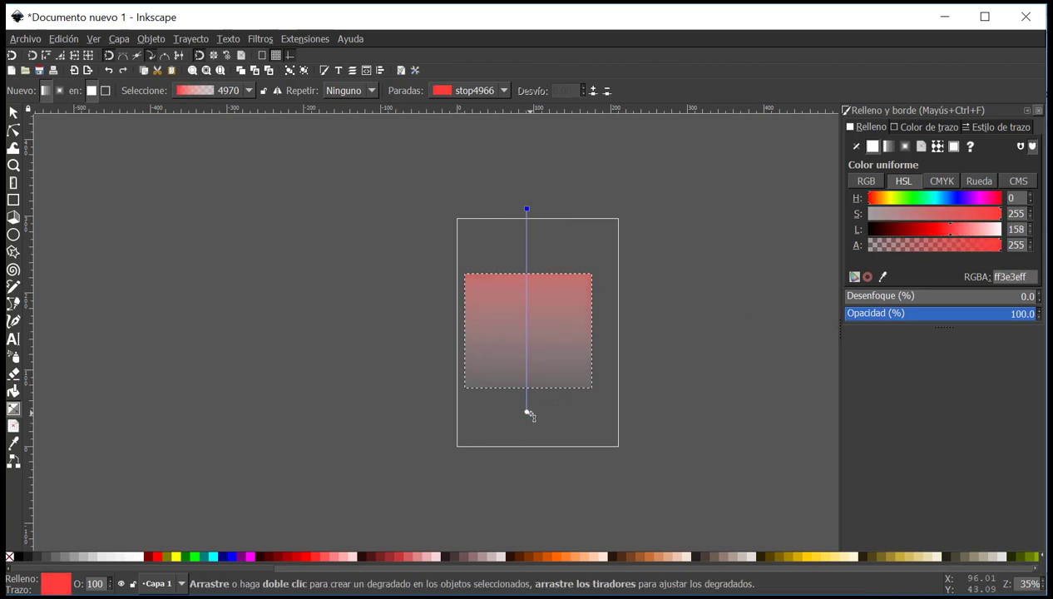
Color the gradient's lower stop blue with HSL values 173, 255 and 122, and move the upper handle down closer to the rectangle.
{"action": "left_click", "coordinate": [527, 414]}
{"action": "left_click", "coordinate": [954, 200]}
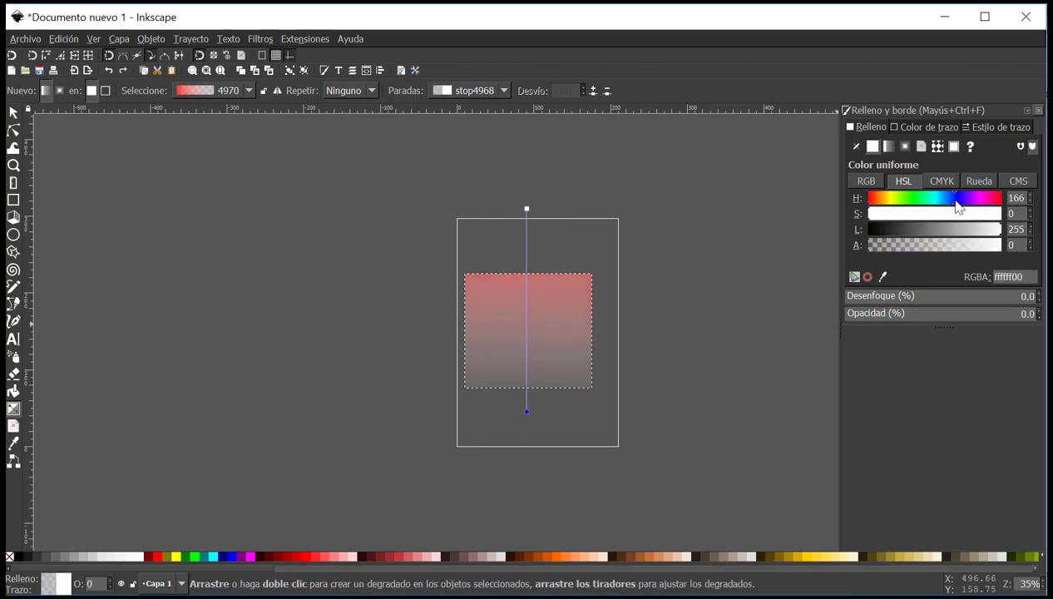
{"action": "left_click", "coordinate": [933, 230]}
{"action": "left_click", "coordinate": [957, 199]}
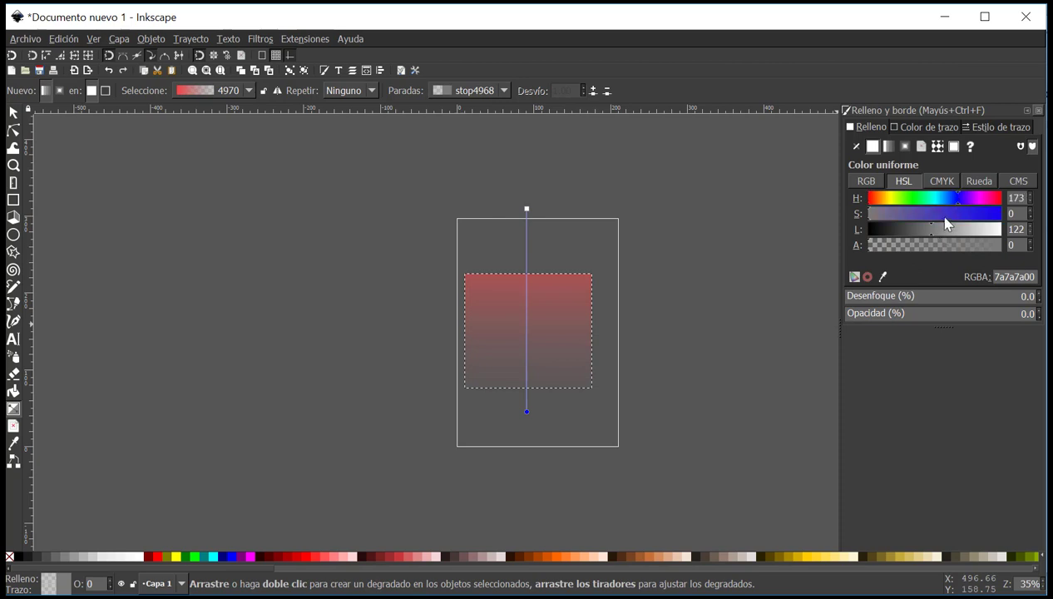
{"action": "left_click_drag", "start_coordinate": [950, 214], "coordinate": [1031, 231]}
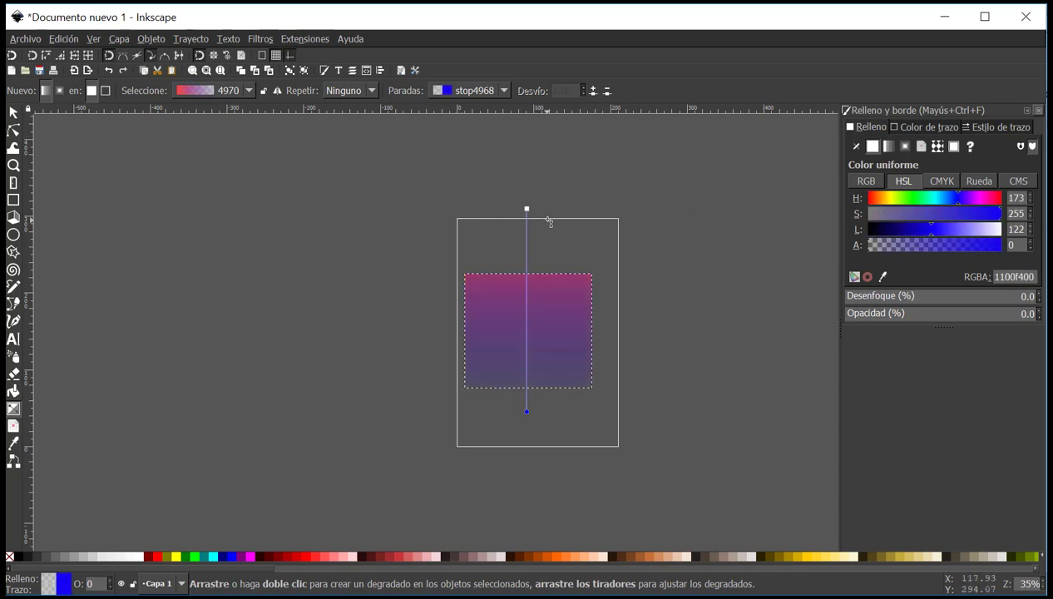
{"action": "left_click_drag", "start_coordinate": [527, 208], "coordinate": [539, 247]}
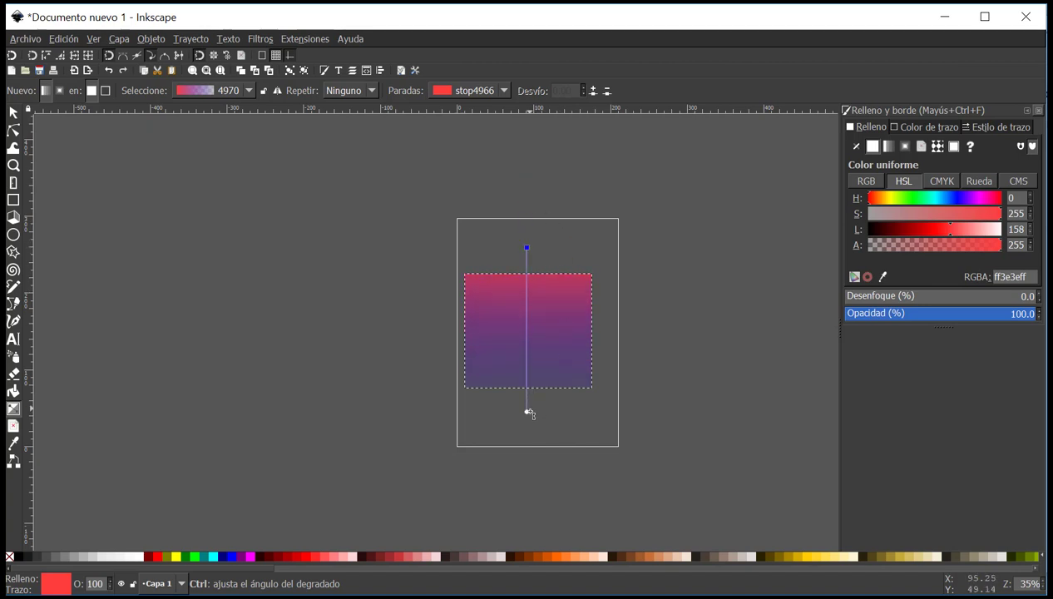
Stretch the gradient by moving its lower handle further below the rectangle, and shift the rectangle slightly right and down.
{"action": "left_click_drag", "start_coordinate": [527, 413], "coordinate": [532, 446]}
{"action": "left_click", "coordinate": [14, 113]}
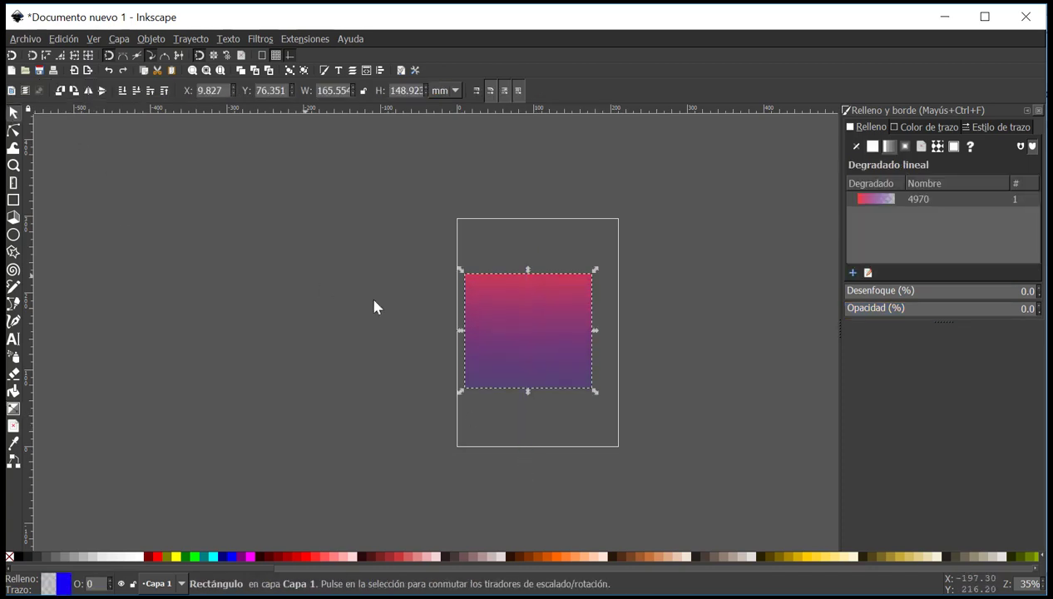
{"action": "left_click", "coordinate": [372, 297]}
{"action": "left_click", "coordinate": [490, 330]}
{"action": "left_click_drag", "start_coordinate": [482, 312], "coordinate": [520, 306]}
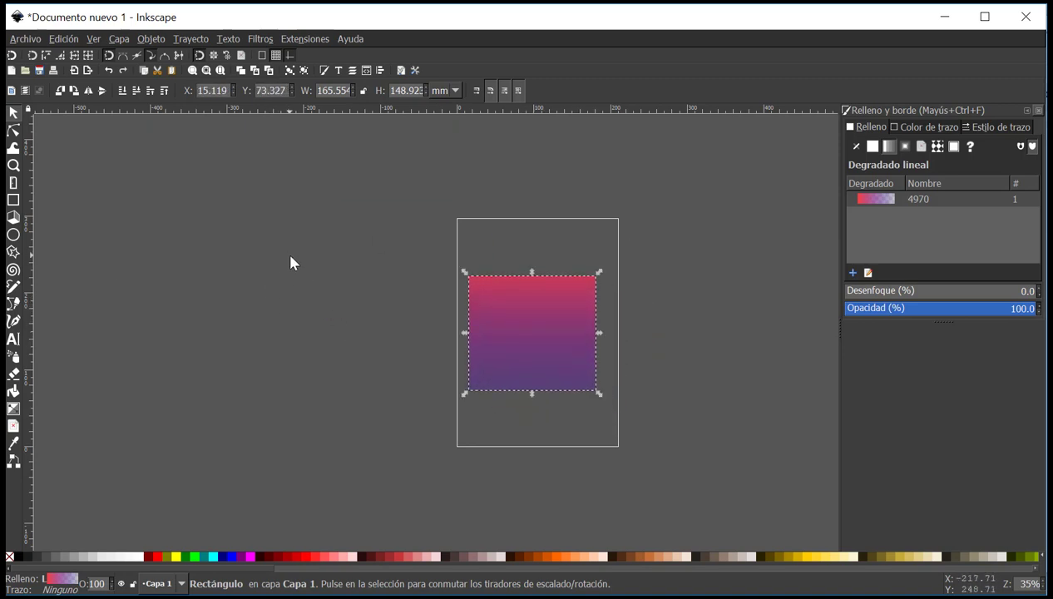
Delete the gradient rectangle and close the Fill and Stroke dialog.
{"action": "key", "text": "Delete"}
{"action": "left_click", "coordinate": [14, 200]}
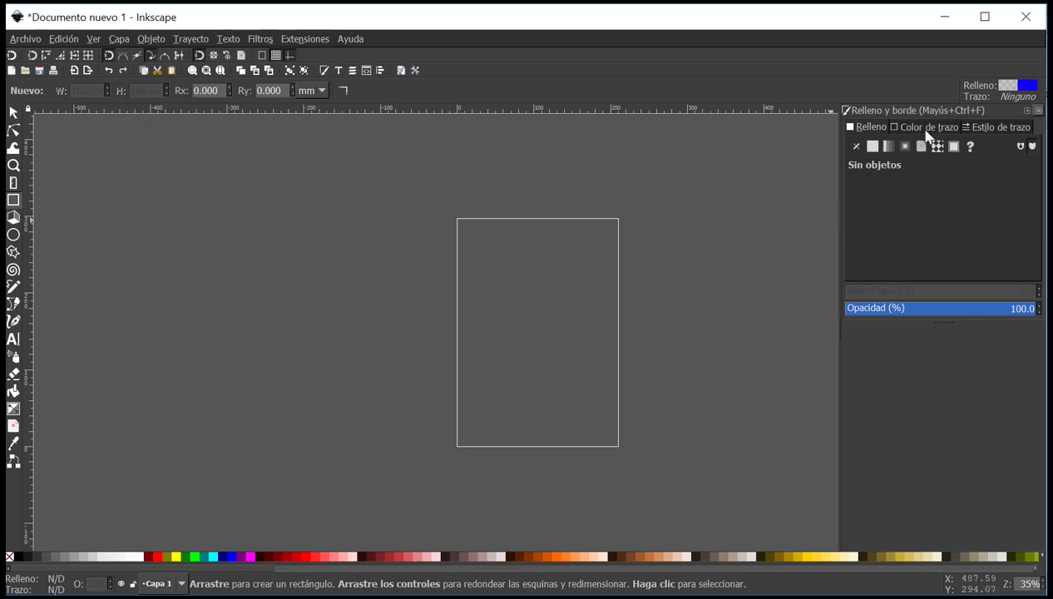
{"action": "left_click", "coordinate": [1038, 111]}
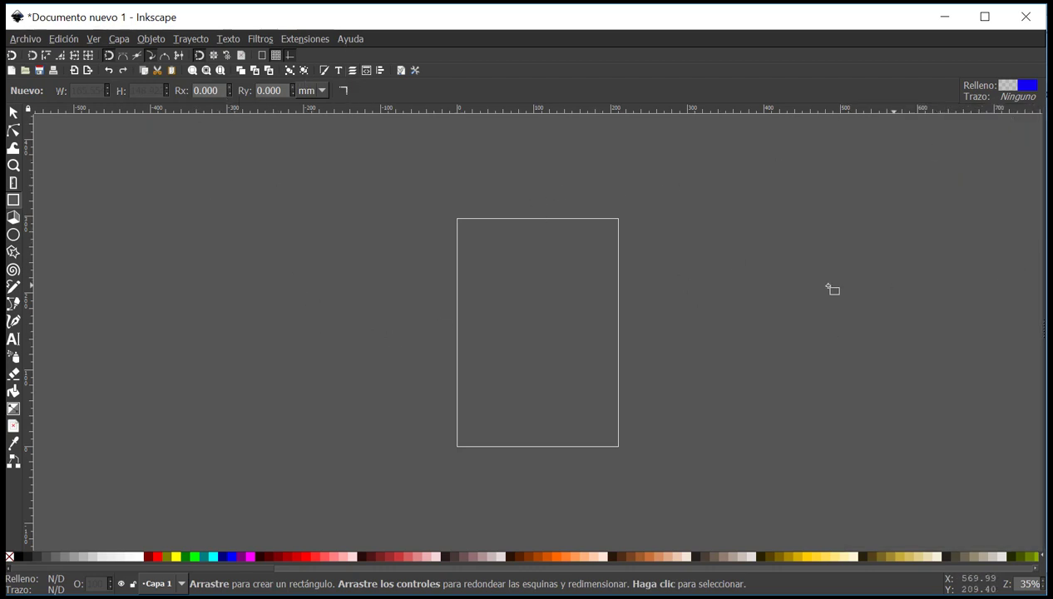
Open the Text and Font dialog and create a flowed text frame across the upper part of the page reading "patata".
{"action": "left_click", "coordinate": [337, 71]}
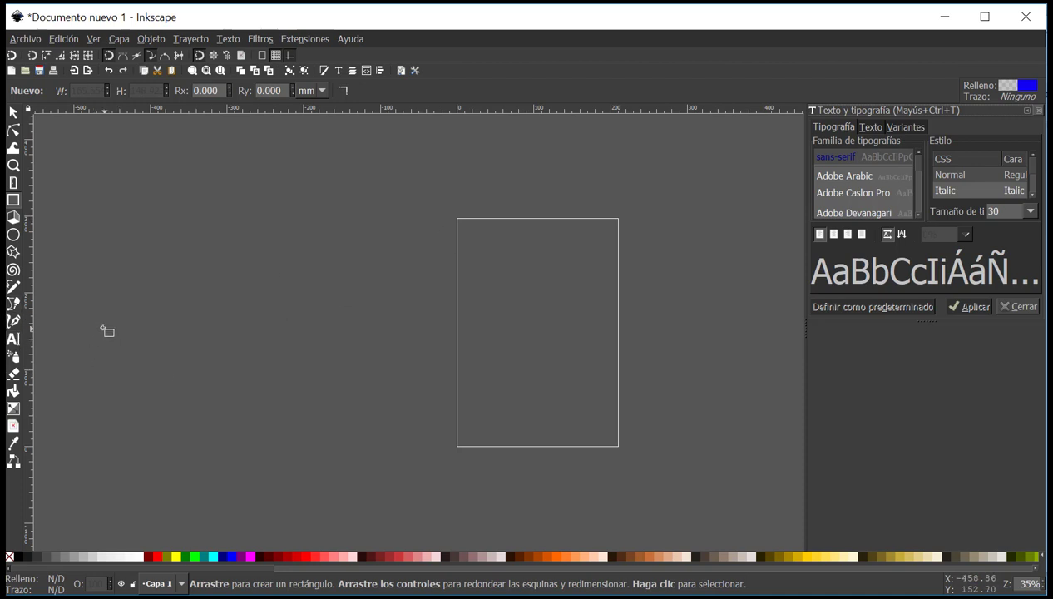
{"action": "left_click", "coordinate": [13, 340]}
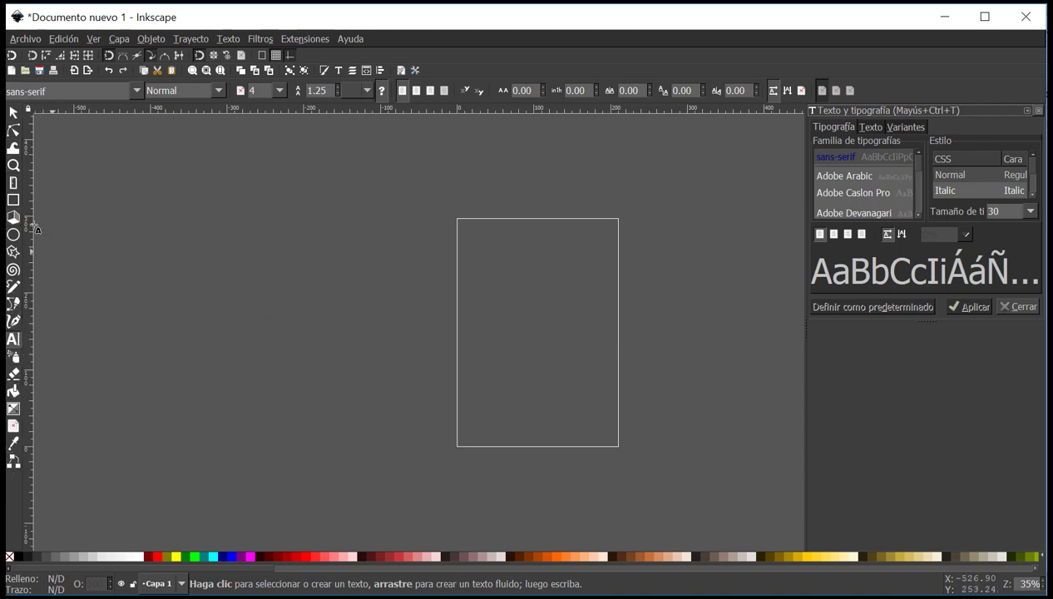
{"action": "left_click", "coordinate": [13, 113]}
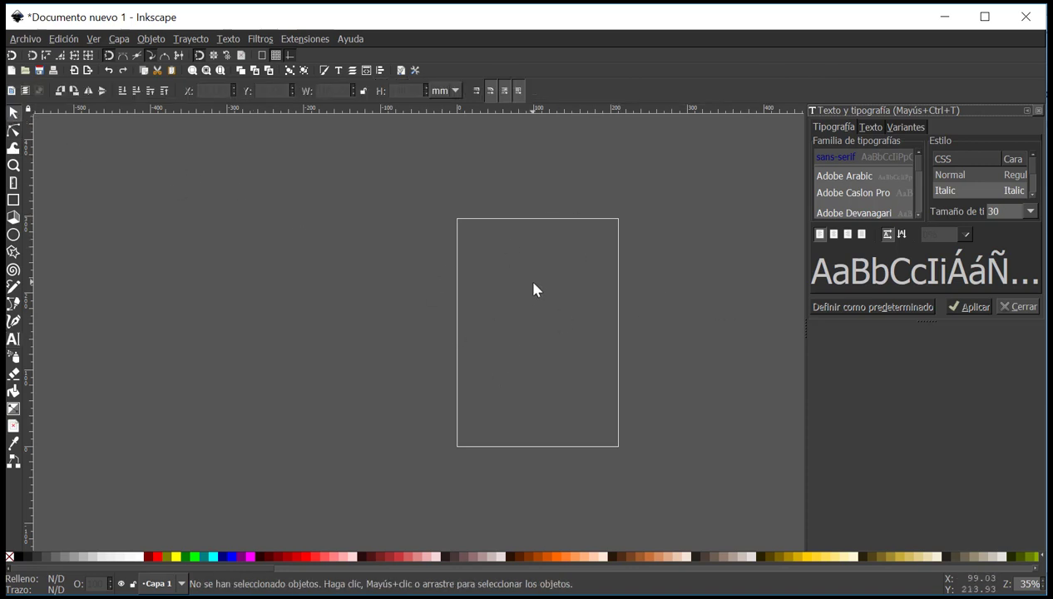
{"action": "key", "text": "t"}
{"action": "left_click_drag", "start_coordinate": [468, 247], "coordinate": [601, 321]}
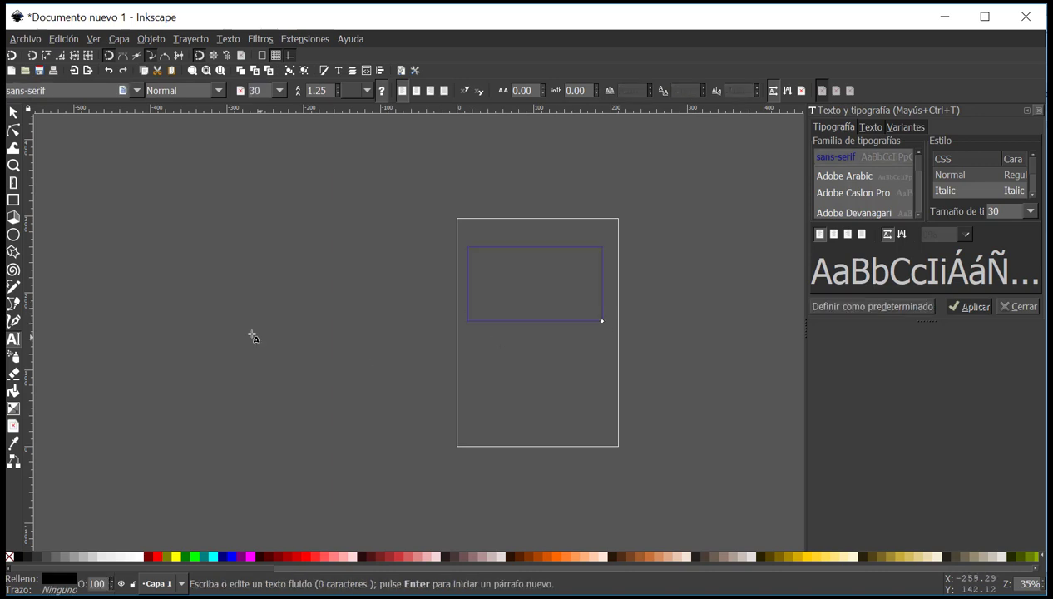
{"action": "type", "text": "paa"}
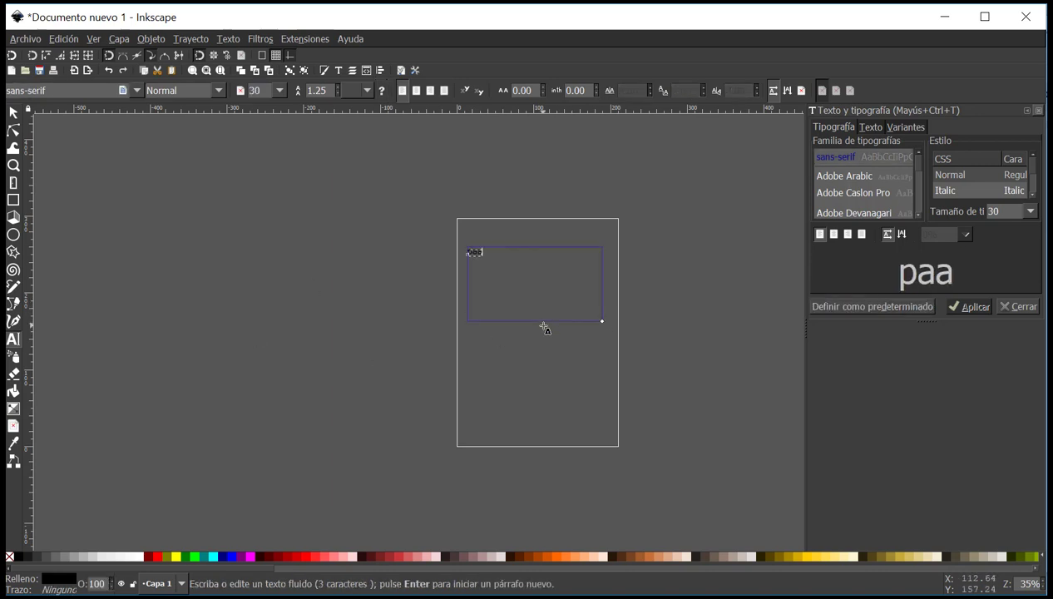
{"action": "key", "text": "BackSpace"}
{"action": "type", "text": "tata"}
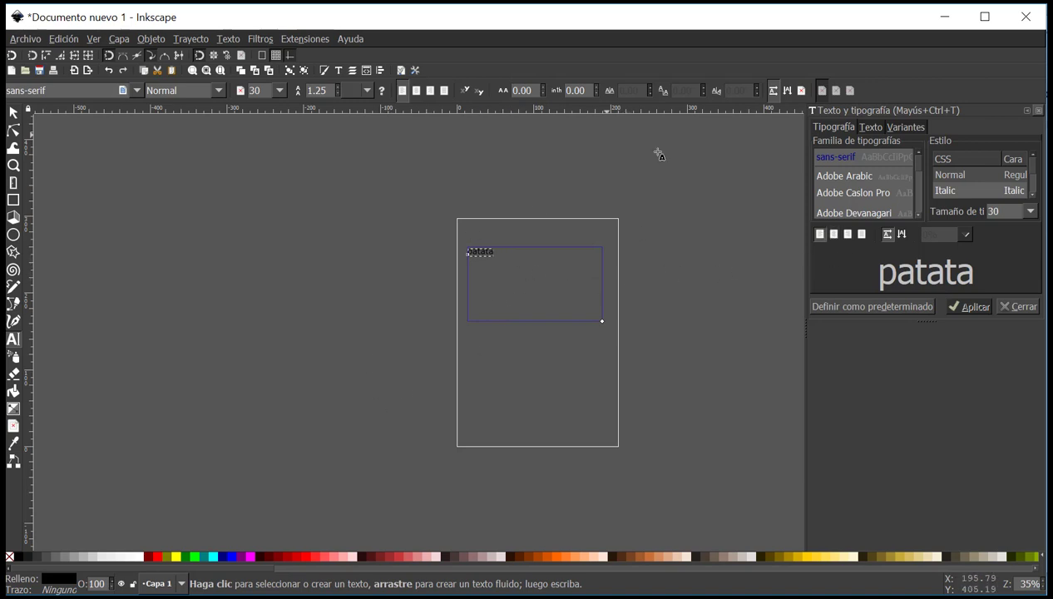
Apply centred, right and justified alignment to the text in turn, ending with it centred.
{"action": "left_click", "coordinate": [833, 234]}
{"action": "left_click", "coordinate": [972, 308]}
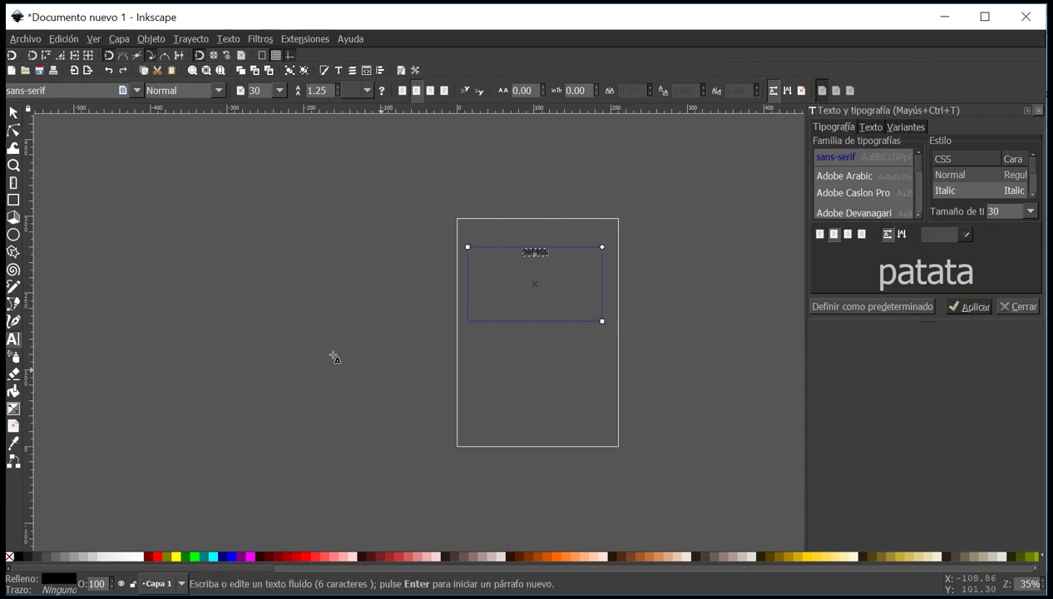
{"action": "left_click", "coordinate": [847, 235]}
{"action": "left_click", "coordinate": [971, 308]}
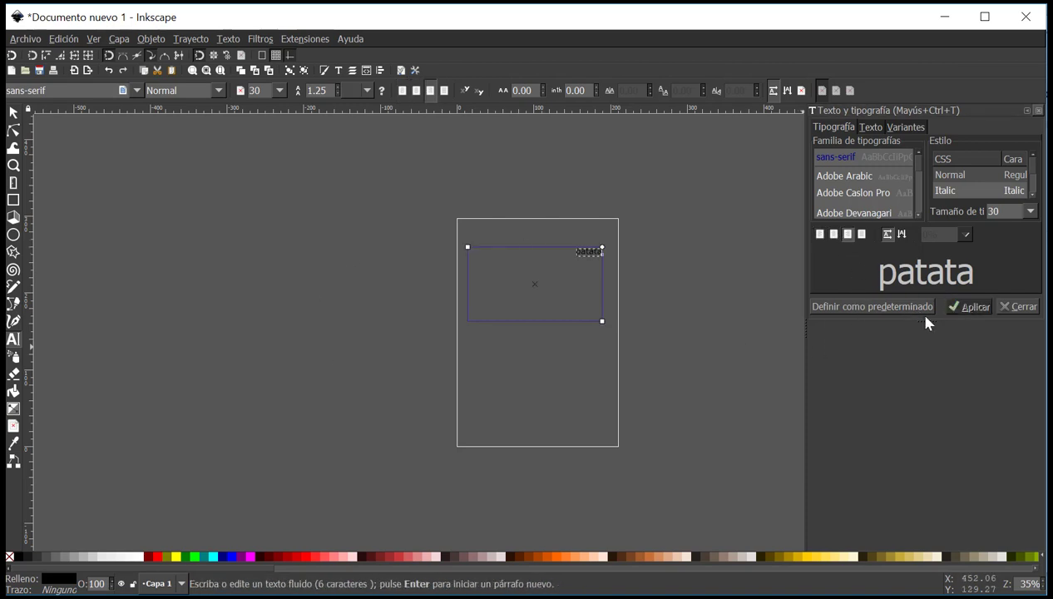
{"action": "left_click", "coordinate": [860, 241]}
{"action": "left_click", "coordinate": [969, 307]}
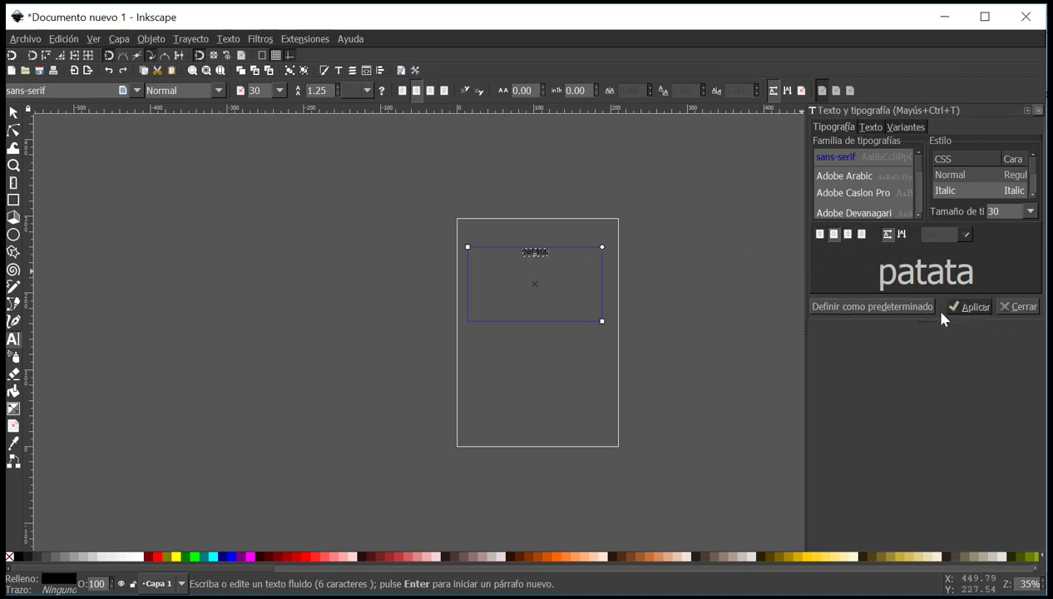
Set the font size of the text "patata" to 50 and apply it.
{"action": "left_click_drag", "start_coordinate": [1008, 211], "coordinate": [975, 213]}
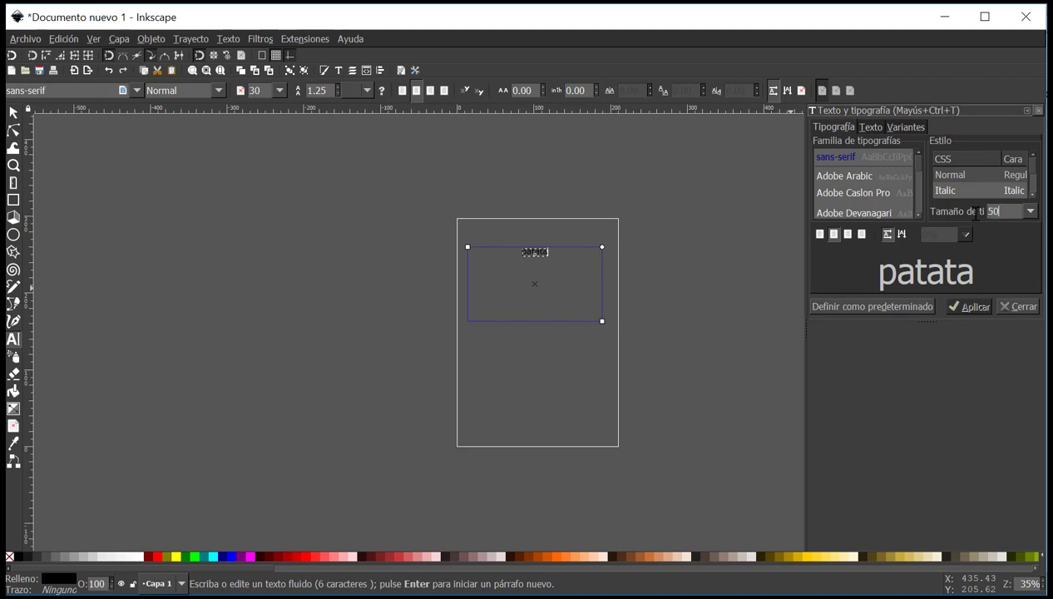
{"action": "type", "text": "50"}
{"action": "key", "text": "Escape"}
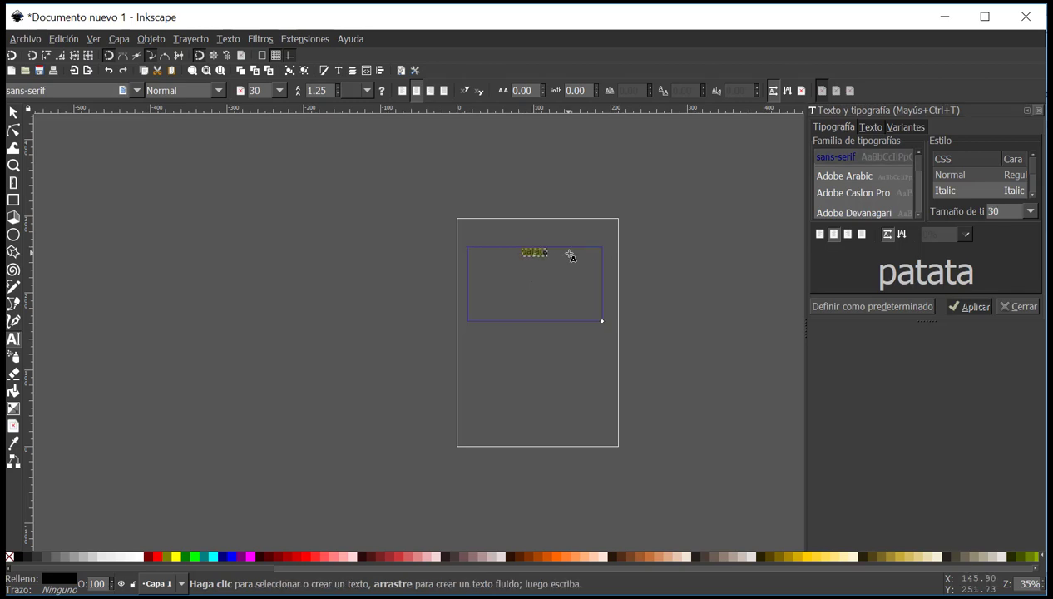
{"action": "left_click", "coordinate": [539, 253]}
{"action": "key", "text": "Escape"}
{"action": "double_click", "coordinate": [994, 211]}
{"action": "type", "text": "5"}
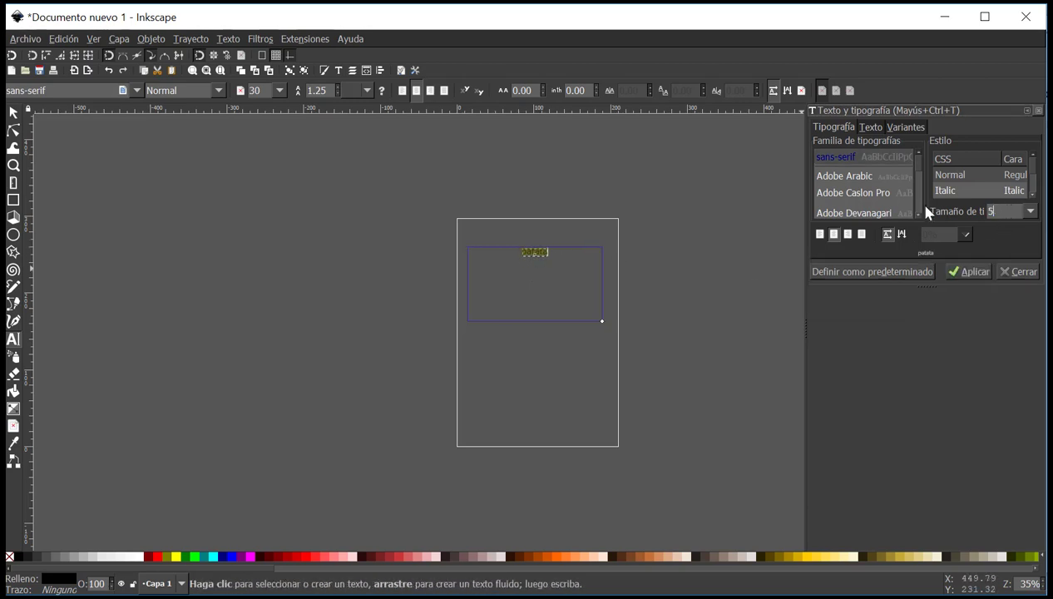
{"action": "type", "text": "0"}
{"action": "left_click", "coordinate": [968, 334]}
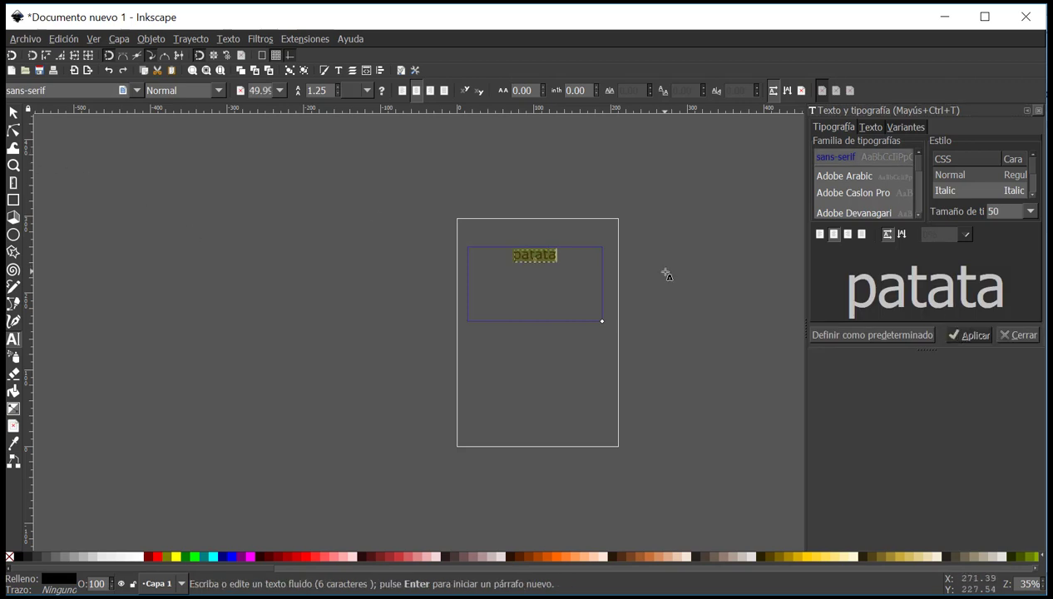
Scale the text "patata" up to about 286 mm wide and 85 mm high.
{"action": "left_click", "coordinate": [13, 112]}
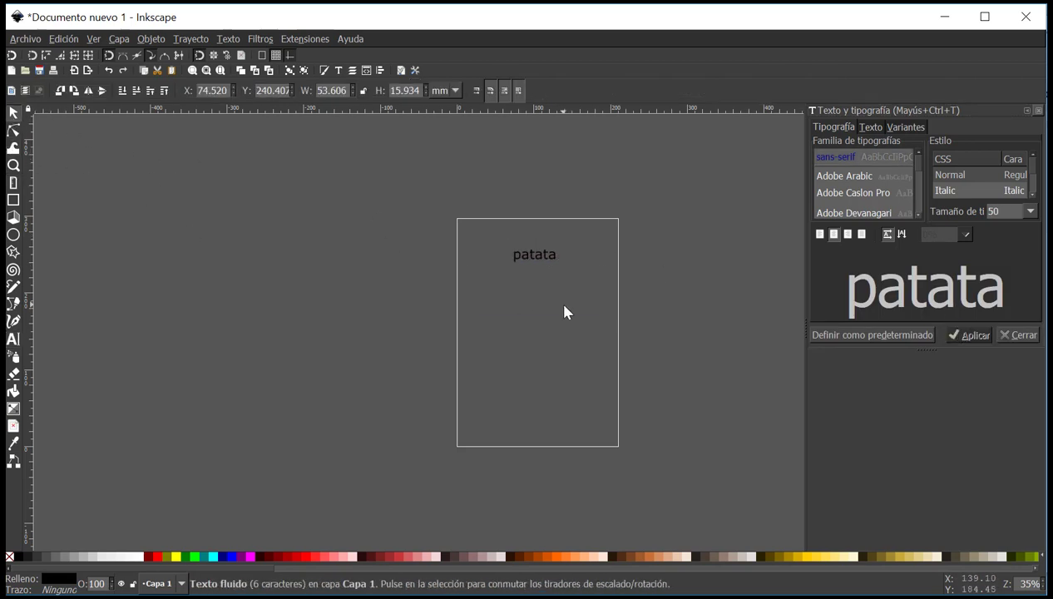
{"action": "left_click", "coordinate": [564, 312]}
{"action": "left_click", "coordinate": [532, 249]}
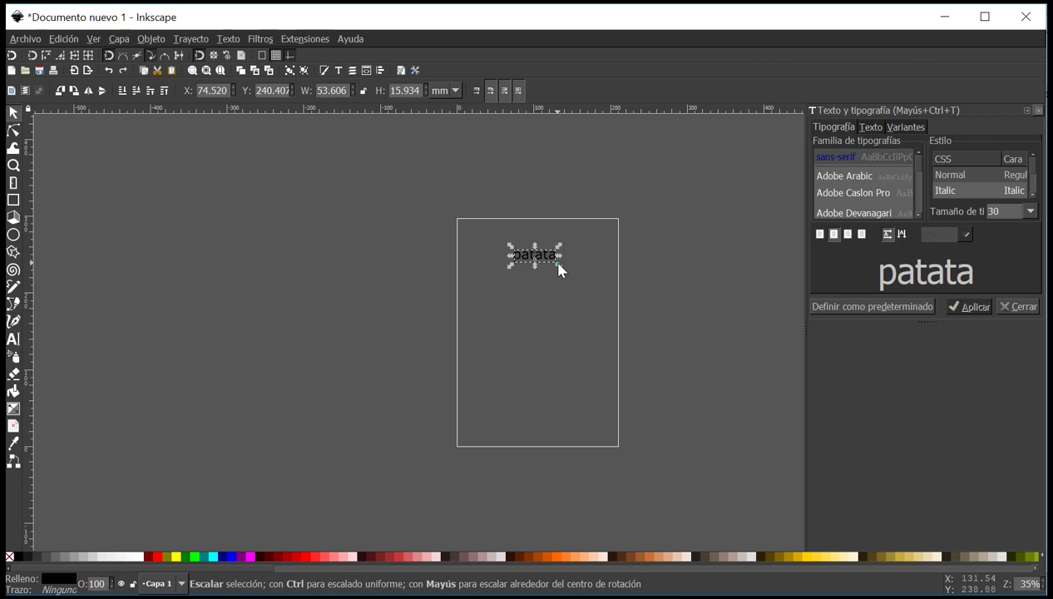
{"action": "left_click_drag", "start_coordinate": [558, 264], "coordinate": [737, 411]}
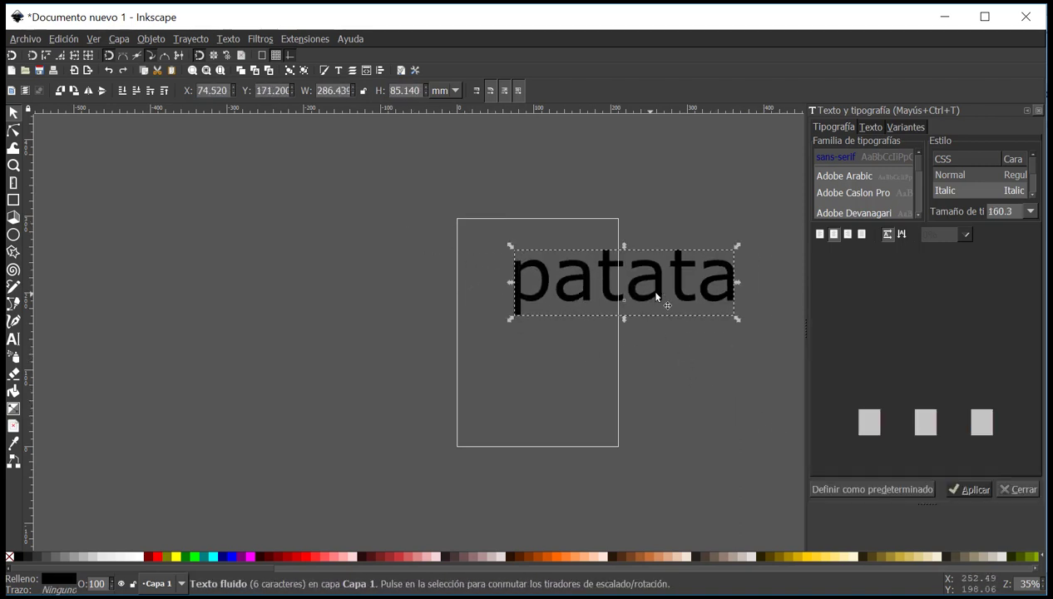
Browse the font families and move the enlarged text so it is roughly centred horizontally over the upper part of the page.
{"action": "left_click_drag", "start_coordinate": [647, 287], "coordinate": [545, 284]}
{"action": "scroll", "coordinate": [907, 160], "scroll_direction": "down", "scroll_amount": 10}
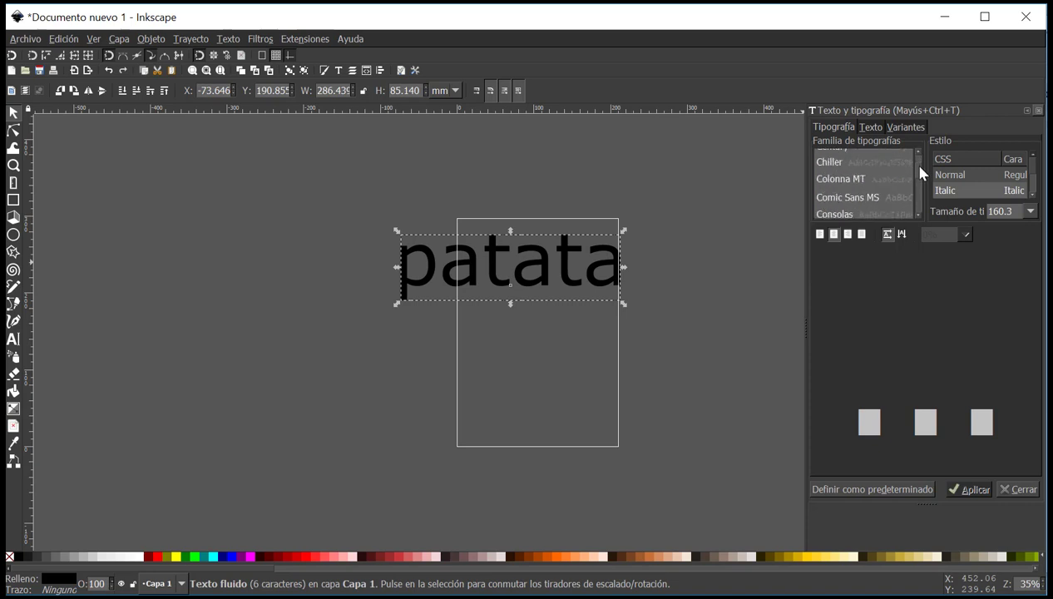
{"action": "left_click_drag", "start_coordinate": [920, 175], "coordinate": [921, 192]}
{"action": "left_click", "coordinate": [678, 303]}
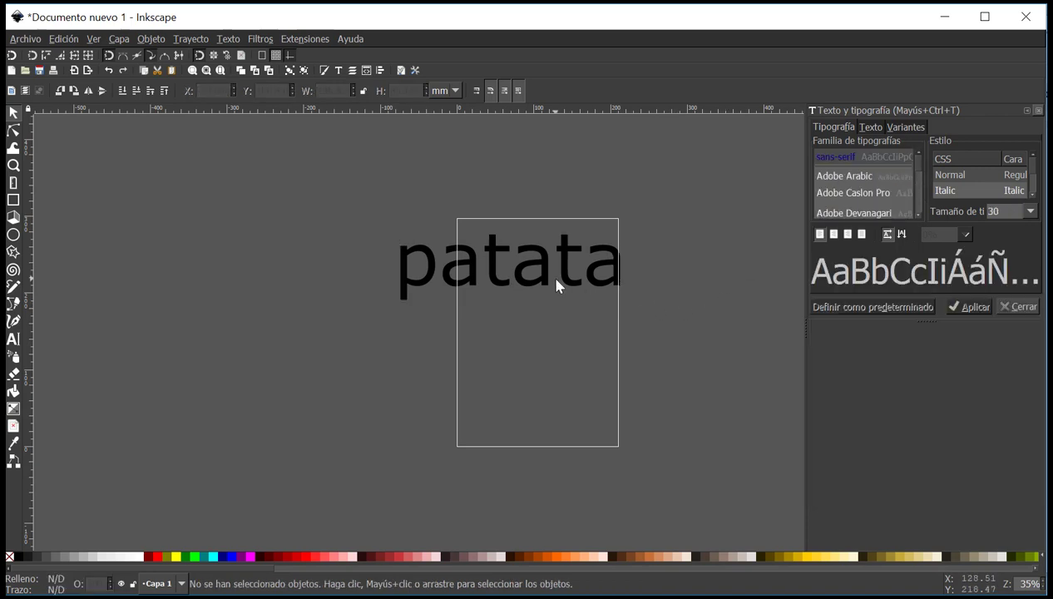
{"action": "left_click_drag", "start_coordinate": [558, 283], "coordinate": [616, 278]}
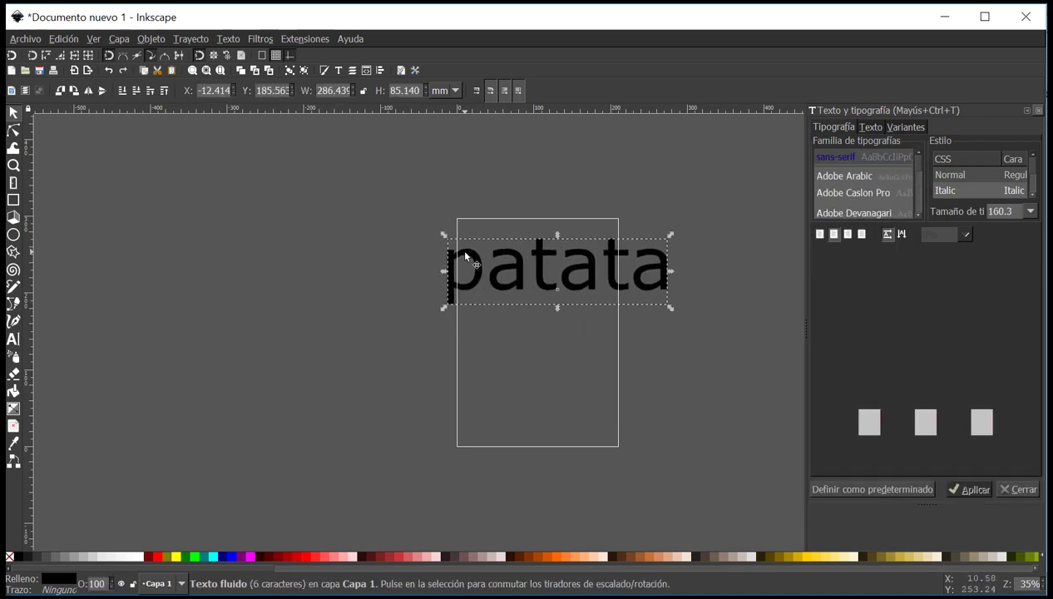
{"action": "left_click_drag", "start_coordinate": [469, 277], "coordinate": [448, 263]}
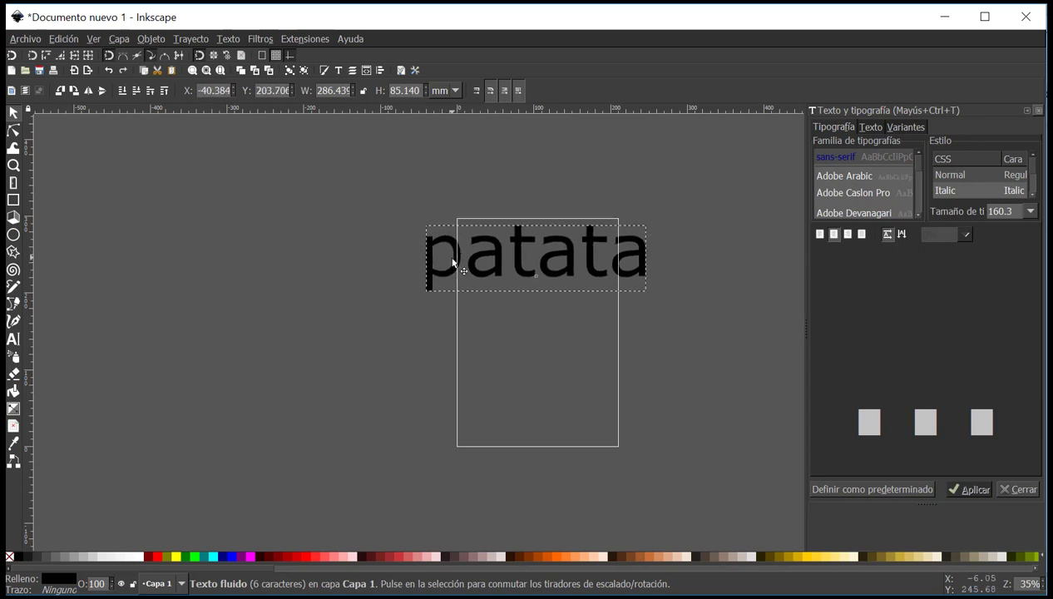
Open the Fill and Stroke dialog and switch back and forth between it and the docked Text and Font dialog.
{"action": "left_click", "coordinate": [324, 73]}
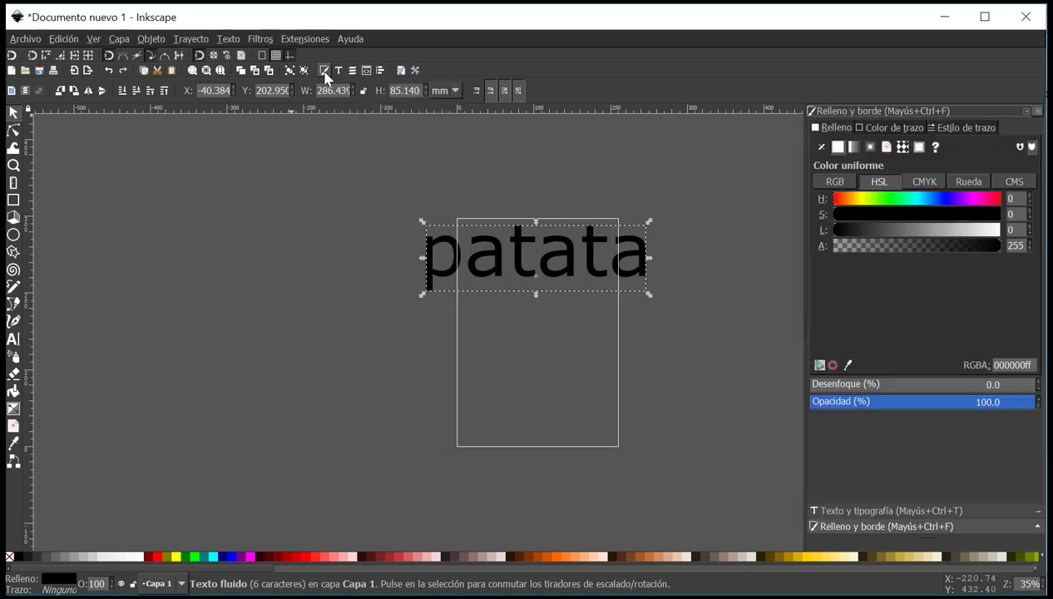
{"action": "left_click", "coordinate": [859, 509]}
{"action": "left_click", "coordinate": [859, 527]}
{"action": "left_click", "coordinate": [849, 510]}
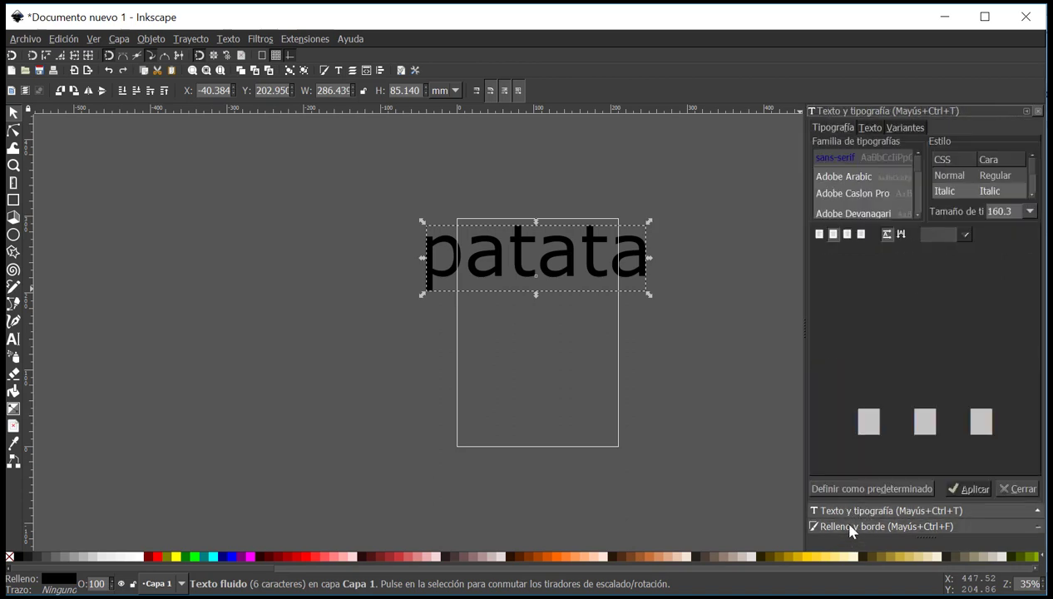
{"action": "left_click", "coordinate": [845, 526]}
{"action": "left_click", "coordinate": [846, 510]}
{"action": "left_click", "coordinate": [843, 526]}
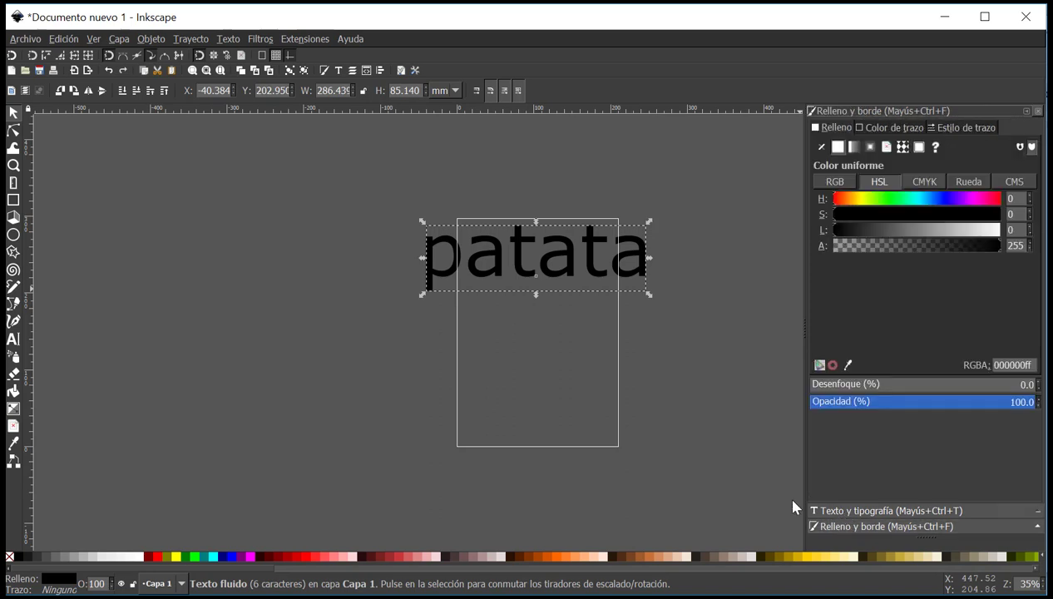
Fill the text with red using HSL values 0, 255 and 145, and give it a black stroke.
{"action": "left_click_drag", "start_coordinate": [851, 229], "coordinate": [1000, 216]}
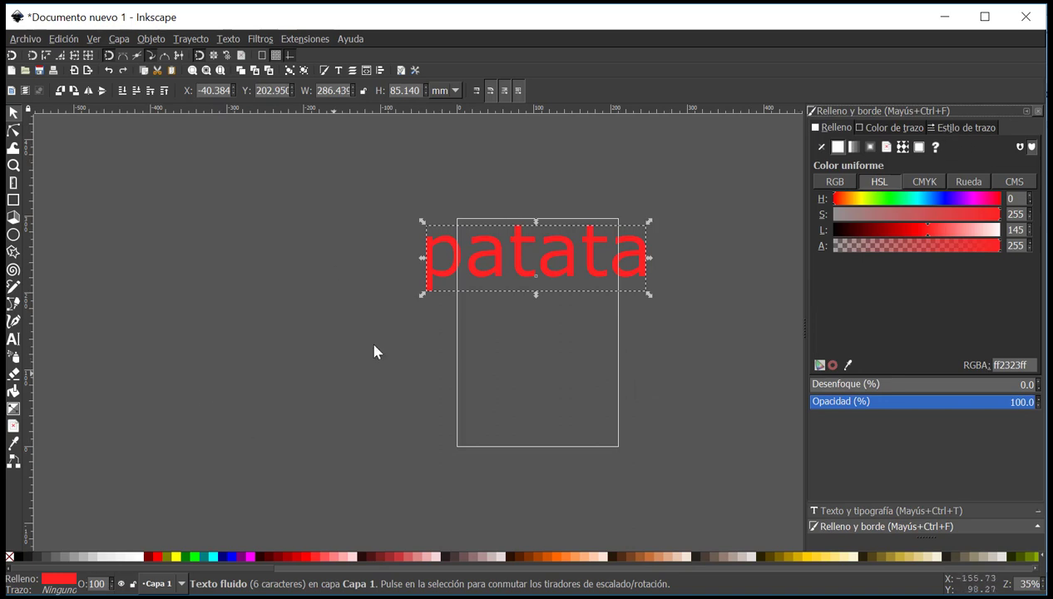
{"action": "right_click", "coordinate": [50, 587]}
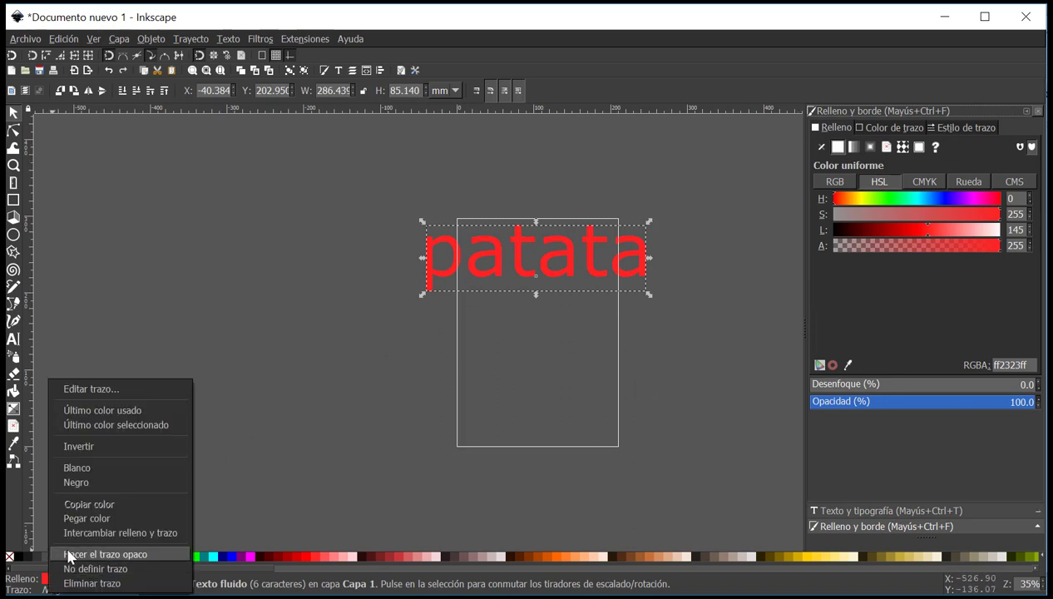
{"action": "left_click", "coordinate": [135, 482]}
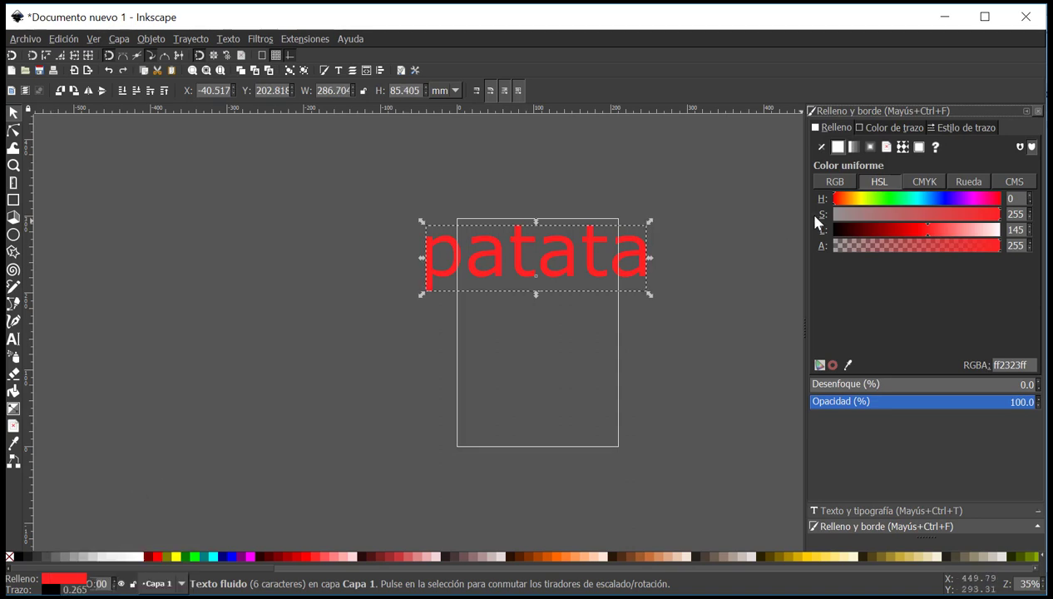
Try a stroke width of 6 mm on the text and reduce it to 3 mm.
{"action": "left_click", "coordinate": [974, 131]}
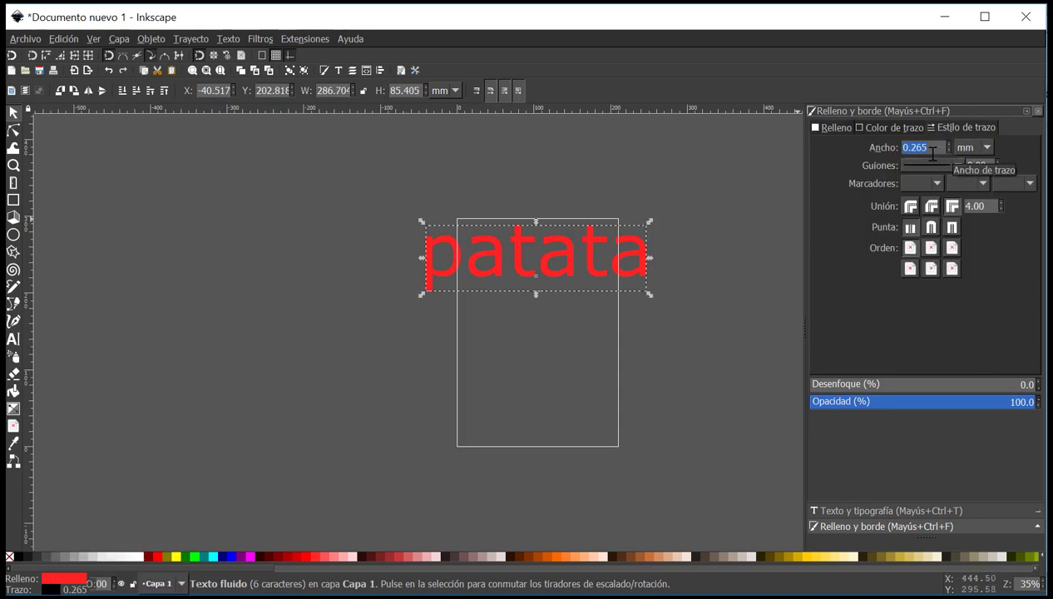
{"action": "type", "text": "6"}
{"action": "key", "text": "Return"}
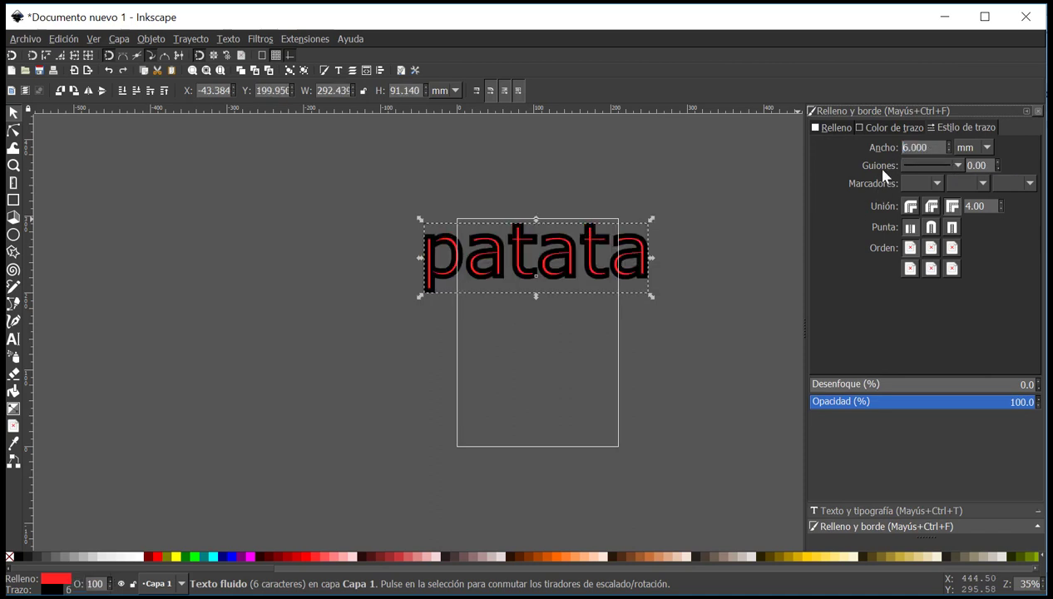
{"action": "double_click", "coordinate": [925, 147]}
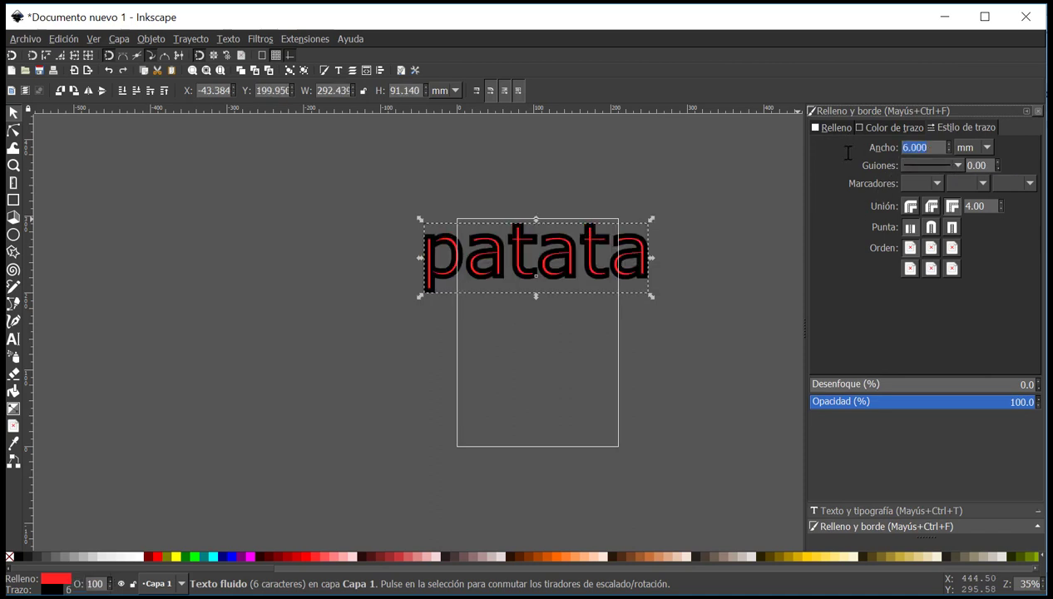
{"action": "type", "text": "3"}
{"action": "key", "text": "Return"}
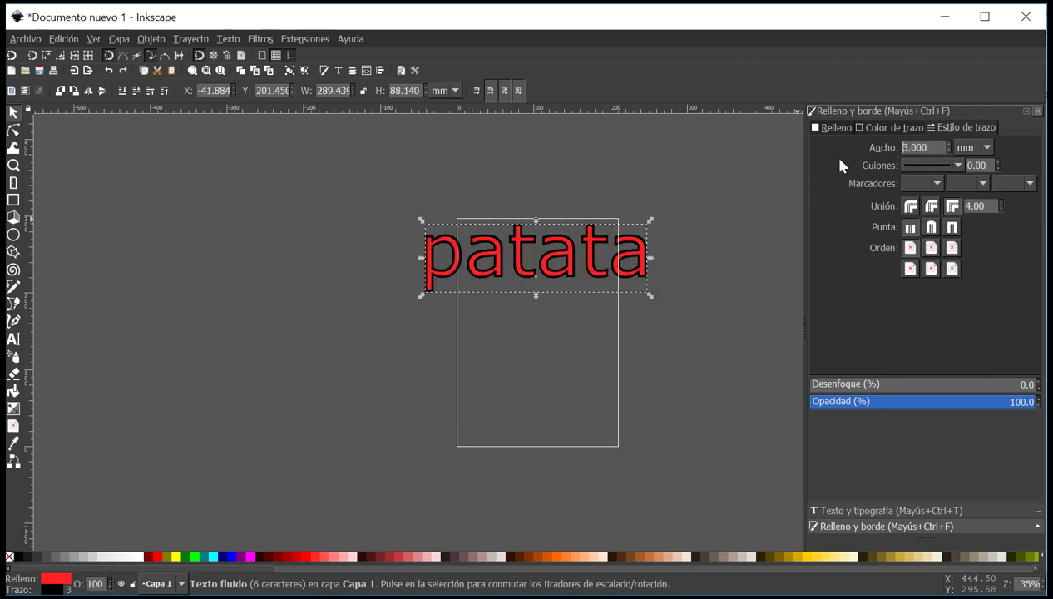
Lighten the text's stroke colour to an HSL lightness of 190 and delete the text from the page.
{"action": "left_click", "coordinate": [885, 127]}
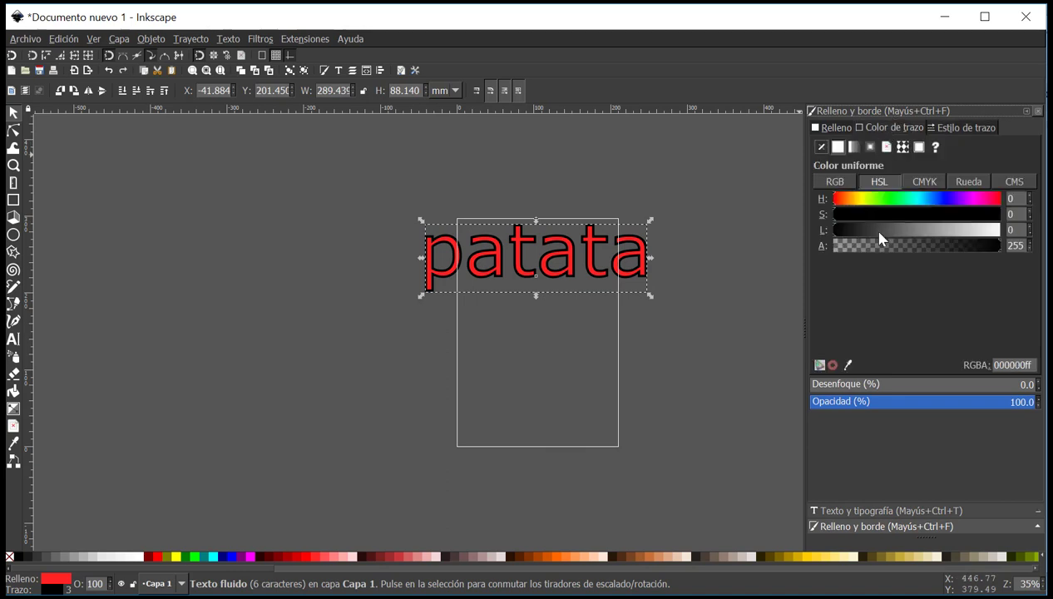
{"action": "left_click_drag", "start_coordinate": [879, 233], "coordinate": [958, 231]}
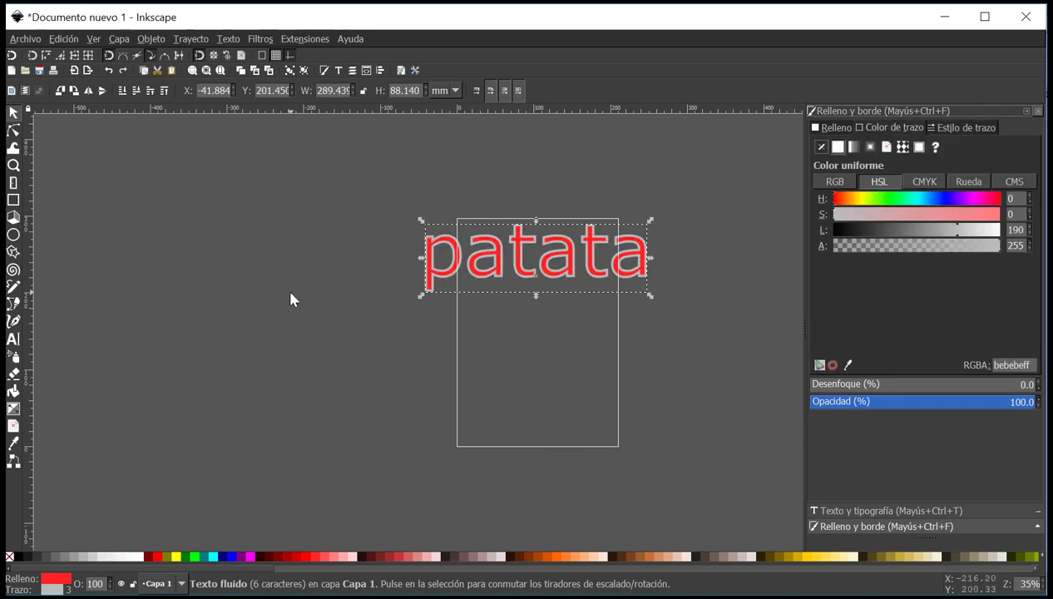
{"action": "key", "text": "Delete"}
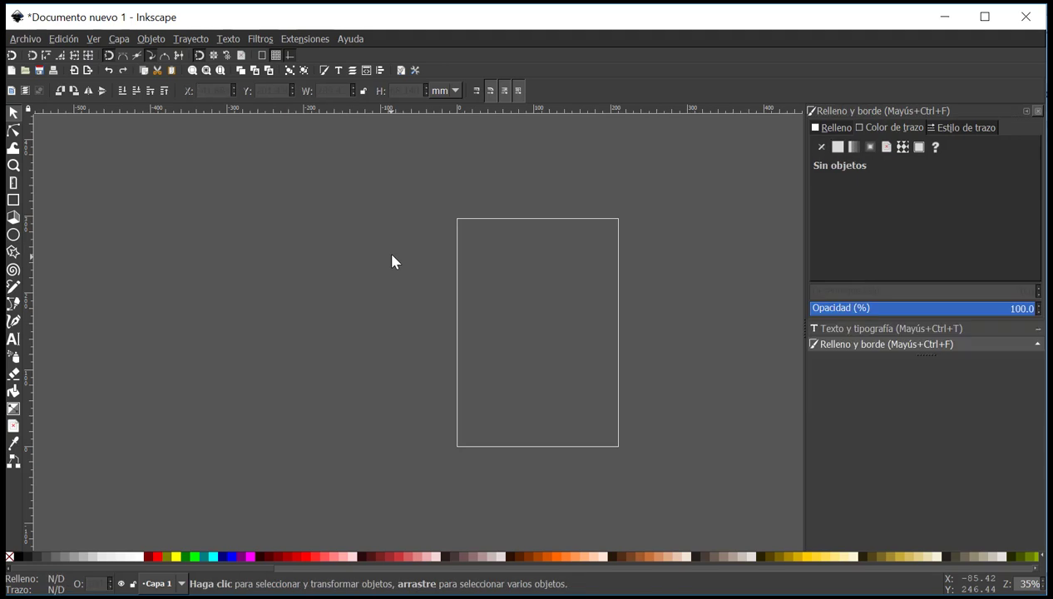
Browse the font families in the Text and Font dialog and close both docked dialogs.
{"action": "left_click", "coordinate": [339, 73]}
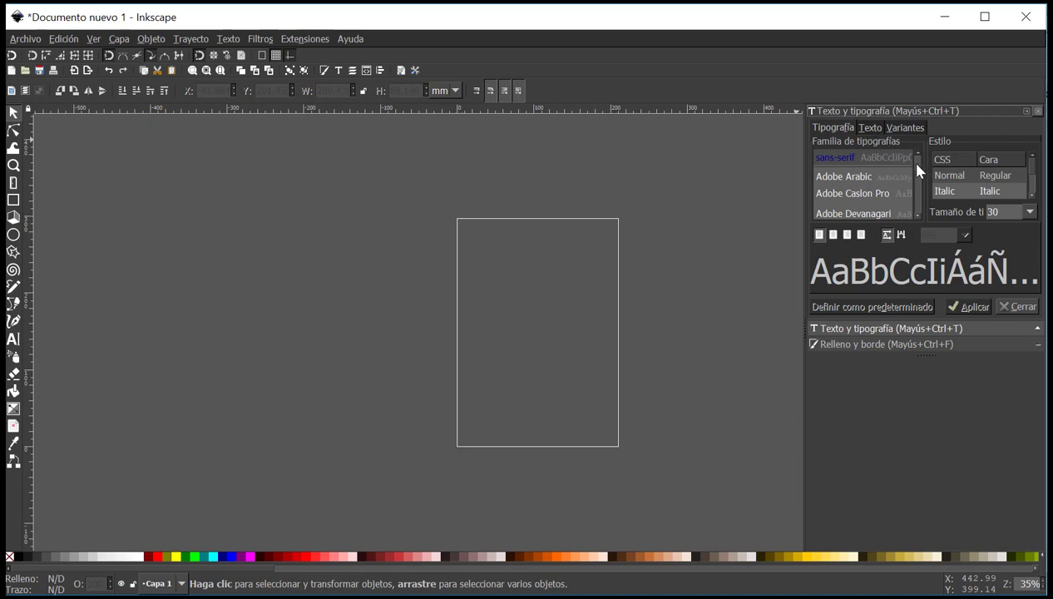
{"action": "left_click_drag", "start_coordinate": [920, 162], "coordinate": [916, 176]}
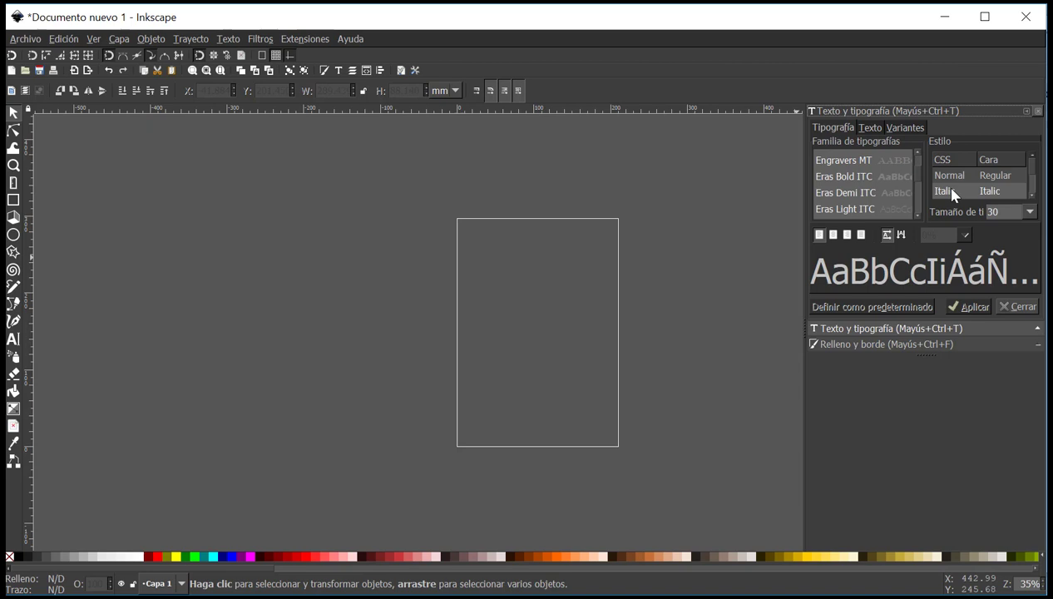
{"action": "left_click", "coordinate": [1037, 119]}
{"action": "left_click", "coordinate": [1038, 119]}
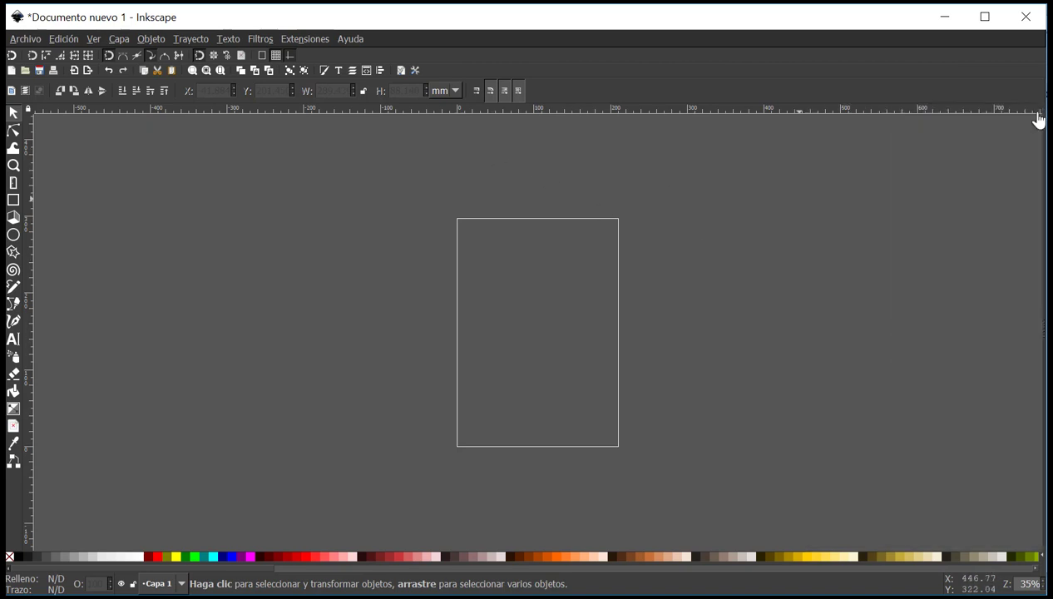
Open the Layers dialog, add layers Capa 2 and Capa 3 above Capa 1, and enlarge the layer list.
{"action": "left_click", "coordinate": [352, 71]}
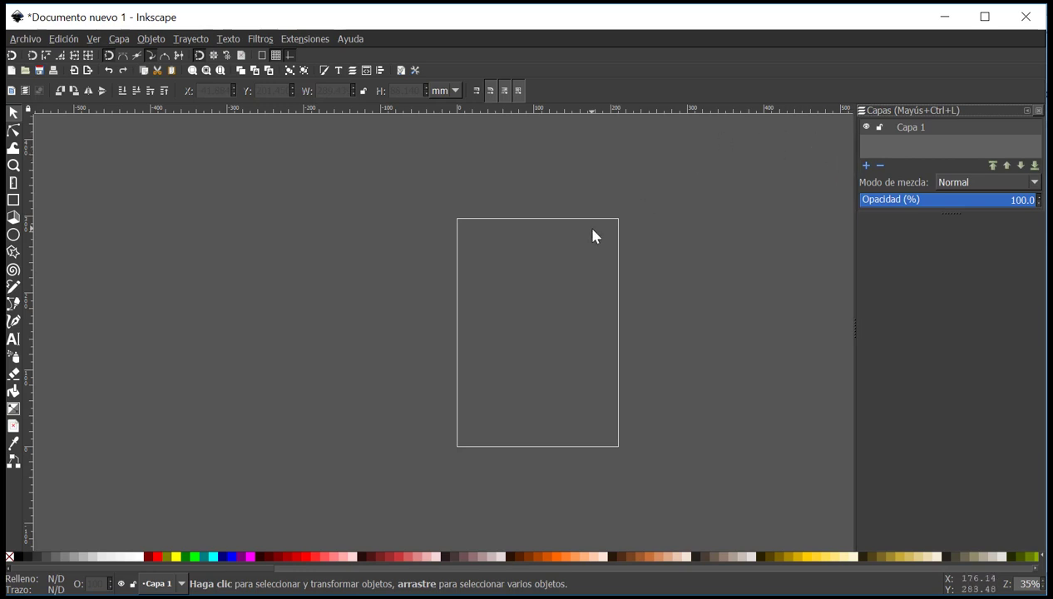
{"action": "left_click", "coordinate": [866, 165]}
{"action": "left_click", "coordinate": [619, 358]}
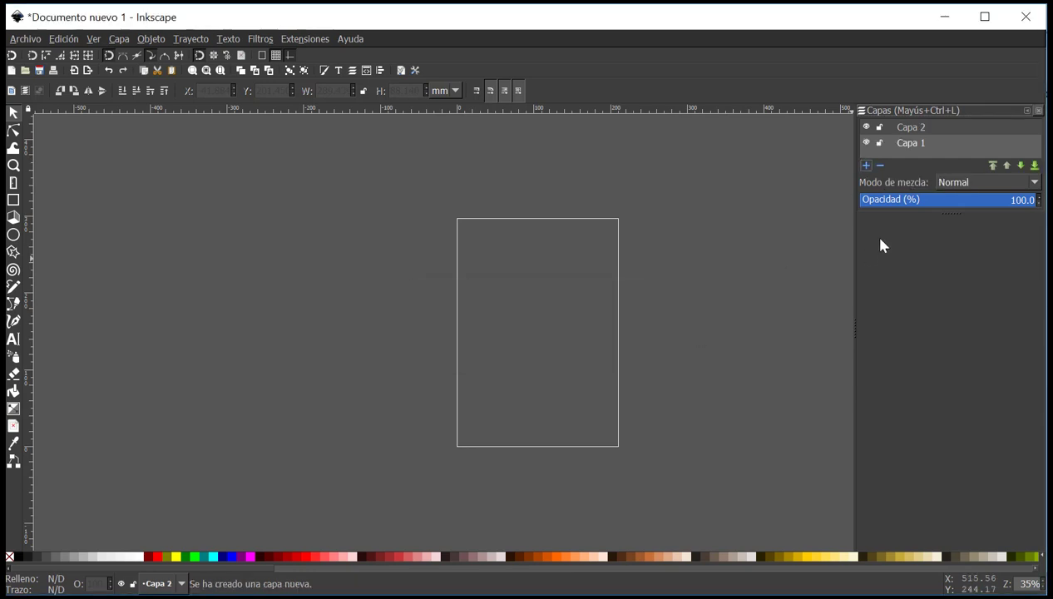
{"action": "left_click", "coordinate": [865, 166]}
{"action": "left_click", "coordinate": [608, 358]}
{"action": "left_click_drag", "start_coordinate": [948, 212], "coordinate": [940, 443]}
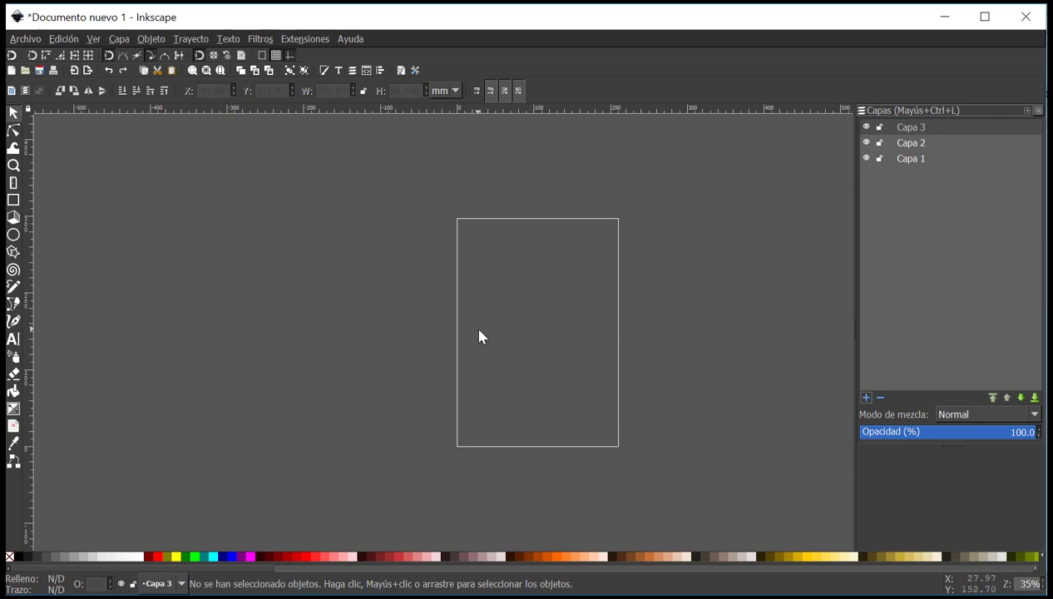
Draw a blue rectangle without stroke, about 178 × 163 mm, on Capa 3 over the upper part of the page.
{"action": "left_click", "coordinate": [14, 202]}
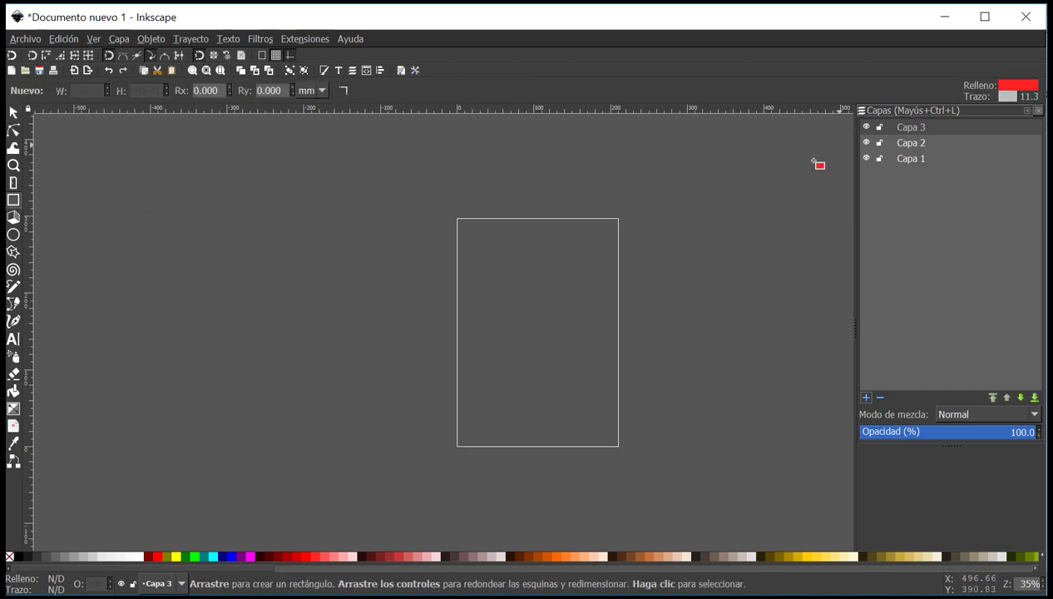
{"action": "left_click_drag", "start_coordinate": [468, 225], "coordinate": [604, 350]}
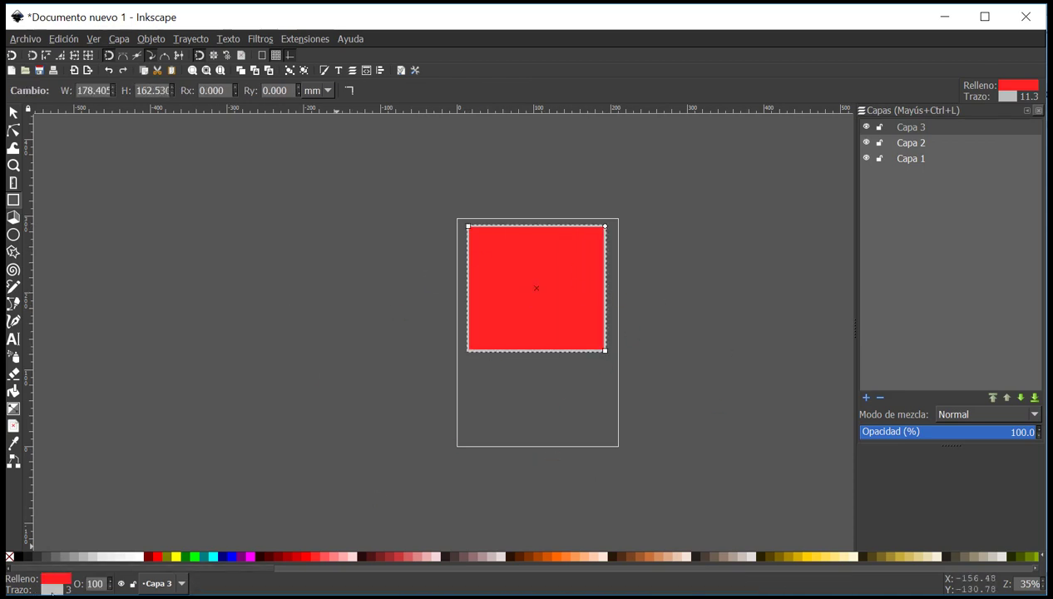
{"action": "right_click", "coordinate": [51, 589]}
{"action": "left_click", "coordinate": [65, 584]}
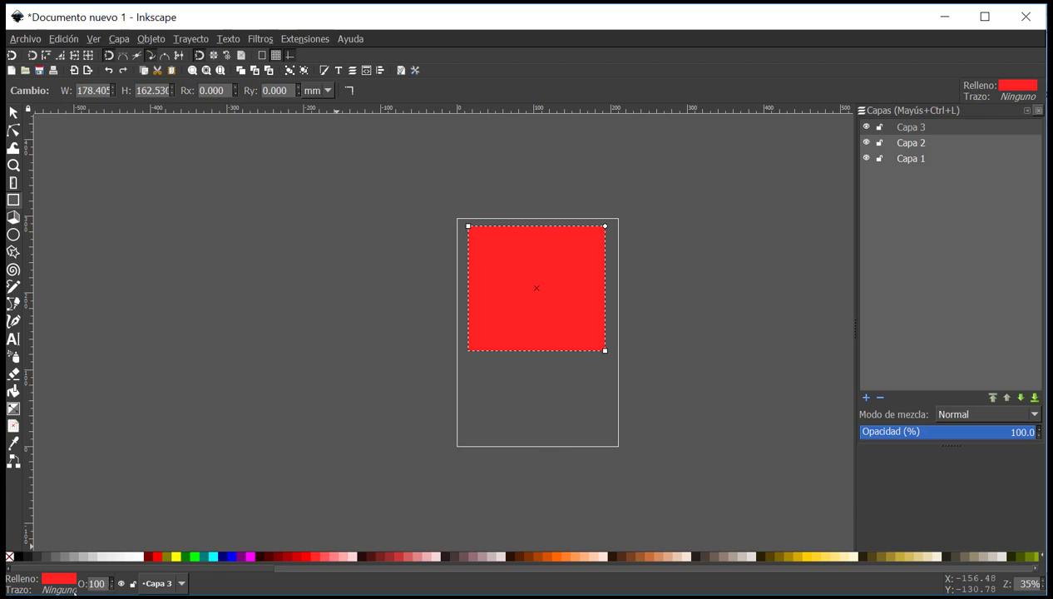
{"action": "left_click", "coordinate": [232, 556]}
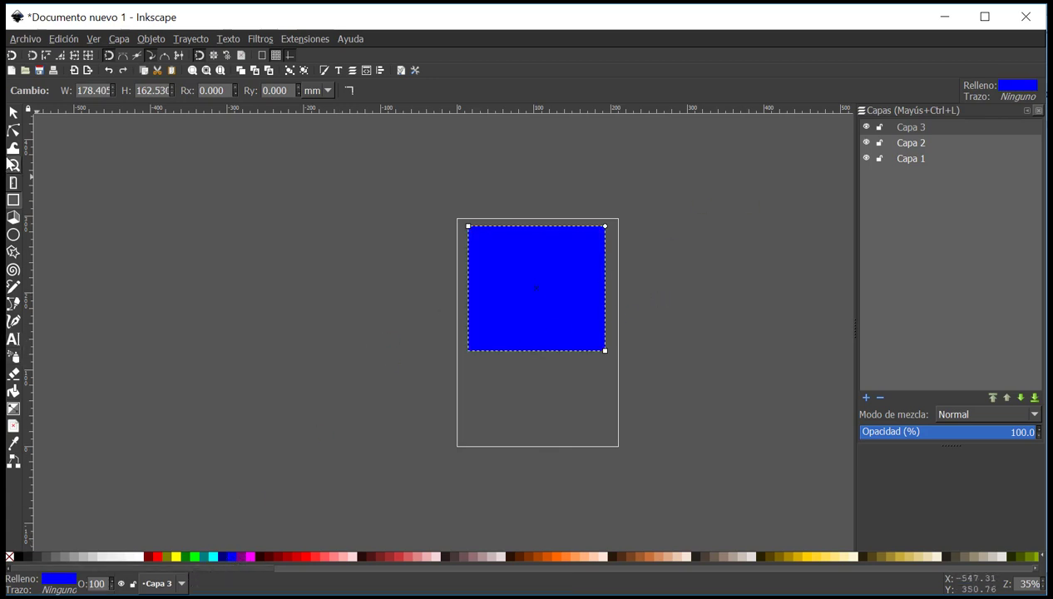
{"action": "left_click", "coordinate": [13, 113]}
{"action": "left_click", "coordinate": [650, 266]}
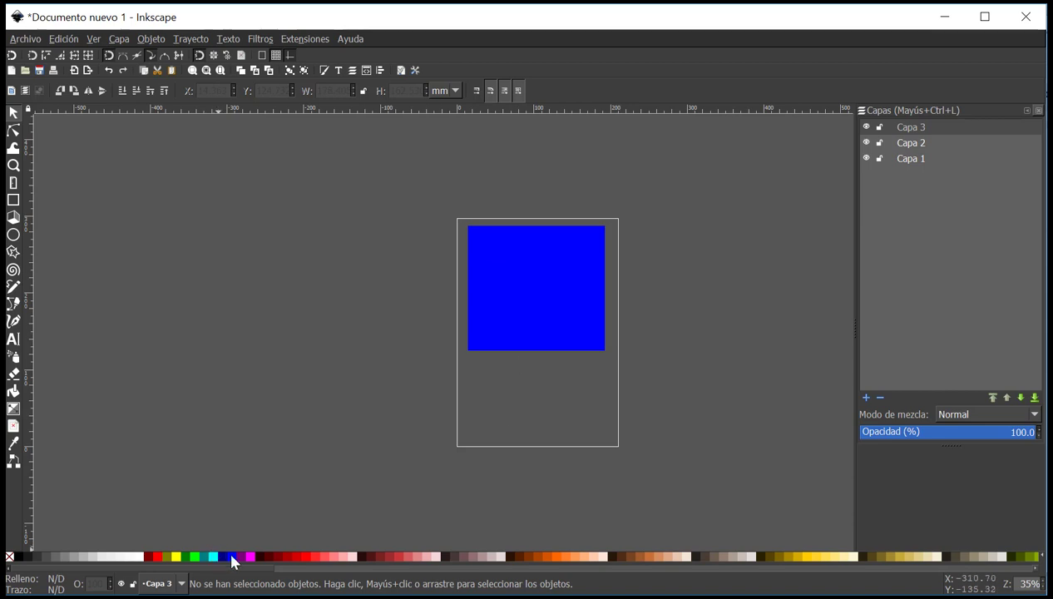
Draw a red rectangle about 214 × 175 mm on Capa 2, overlapping the blue one's lower right, and shift it slightly up and left.
{"action": "left_click", "coordinate": [932, 143]}
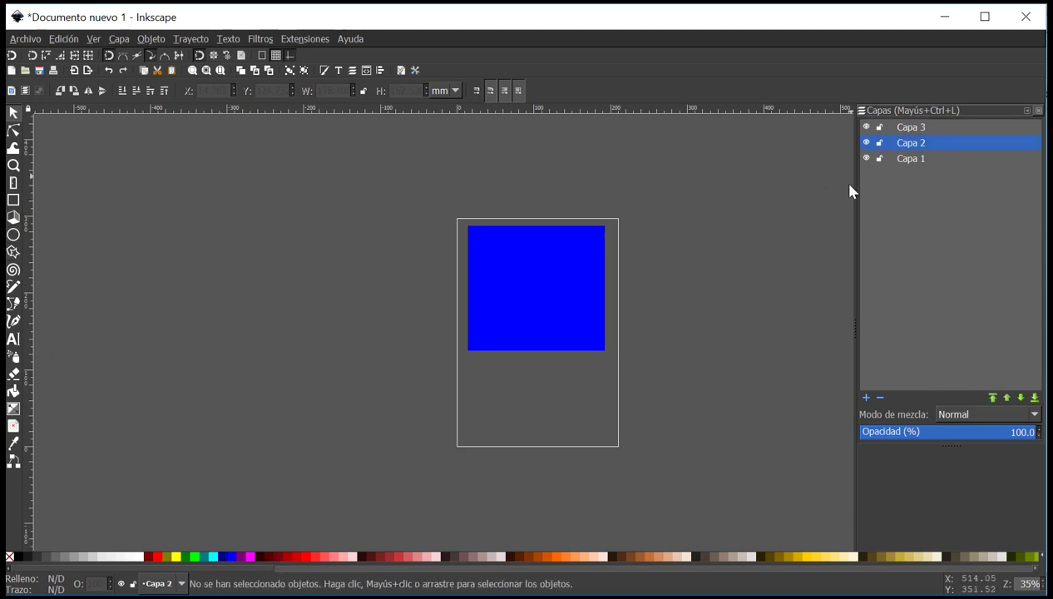
{"action": "left_click", "coordinate": [12, 199]}
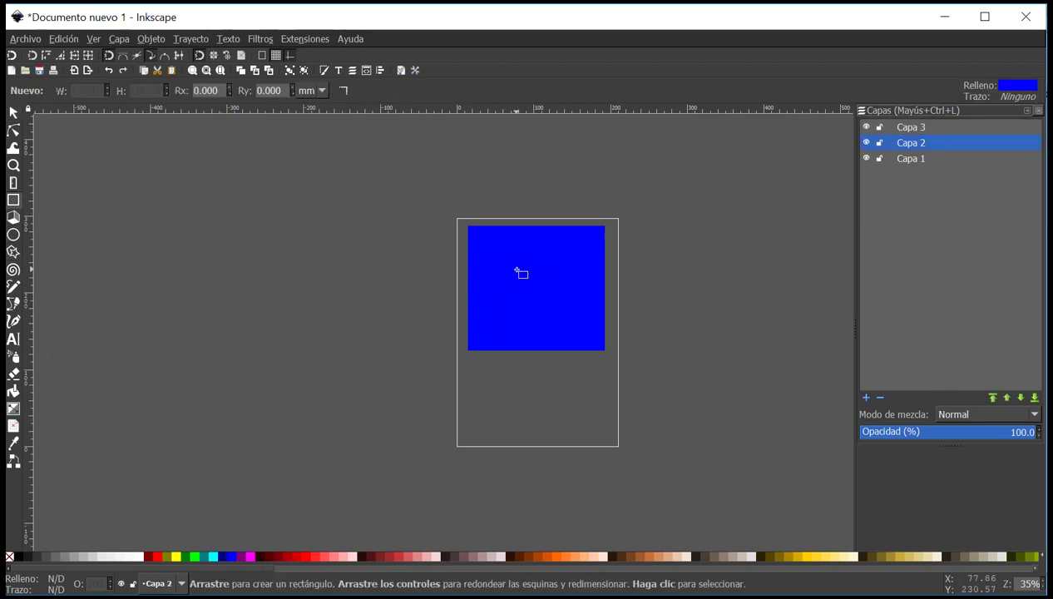
{"action": "left_click_drag", "start_coordinate": [516, 269], "coordinate": [681, 404]}
{"action": "left_click", "coordinate": [294, 556]}
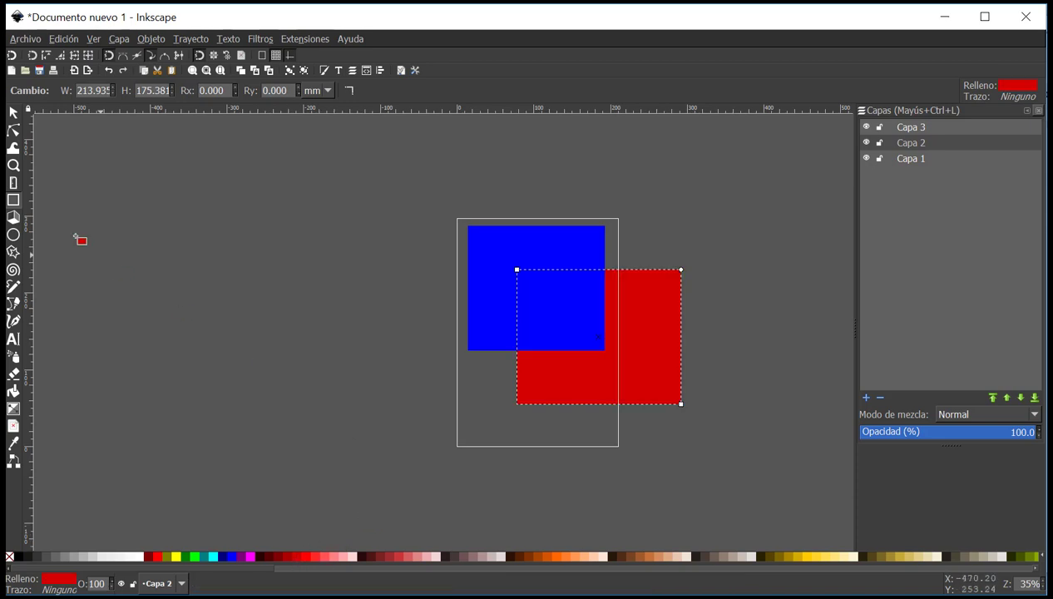
{"action": "left_click", "coordinate": [12, 113]}
{"action": "left_click", "coordinate": [585, 408]}
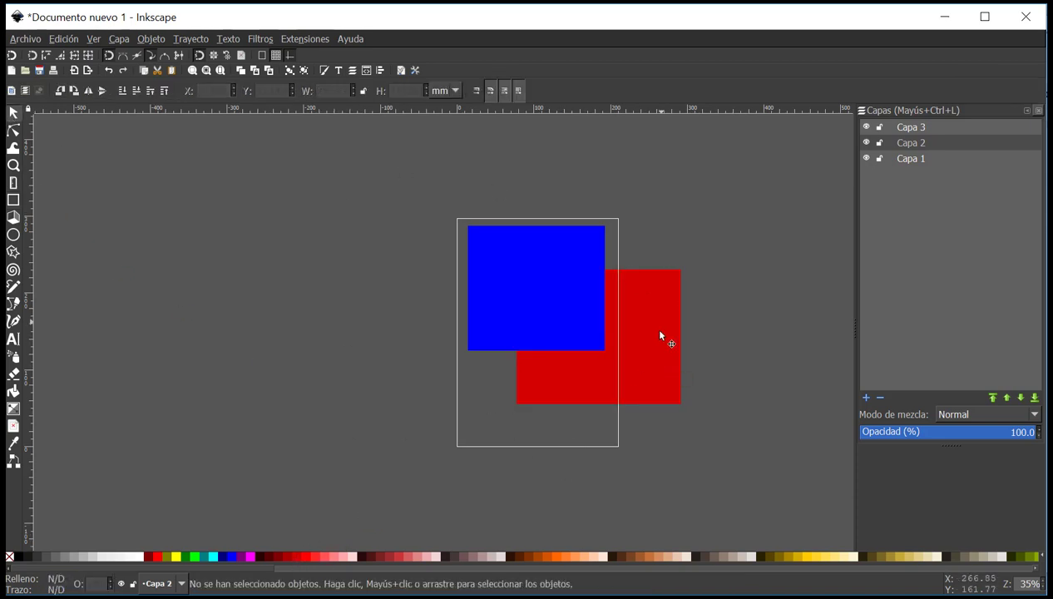
{"action": "left_click_drag", "start_coordinate": [651, 329], "coordinate": [638, 324]}
{"action": "left_click", "coordinate": [737, 252]}
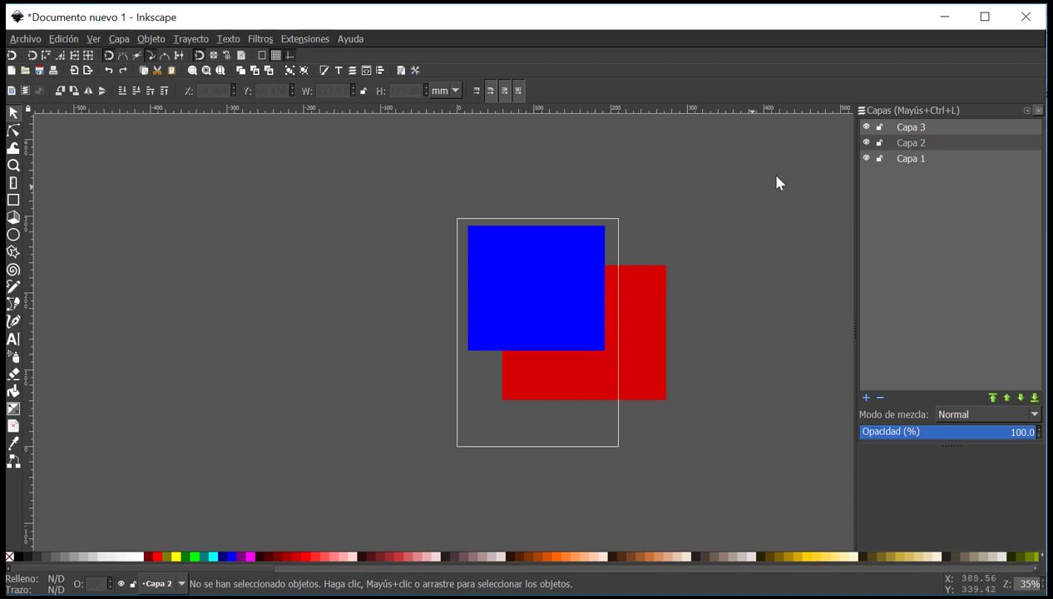
Lock layers Capa 3 and Capa 2 and make Capa 1 the current layer.
{"action": "left_click", "coordinate": [878, 142]}
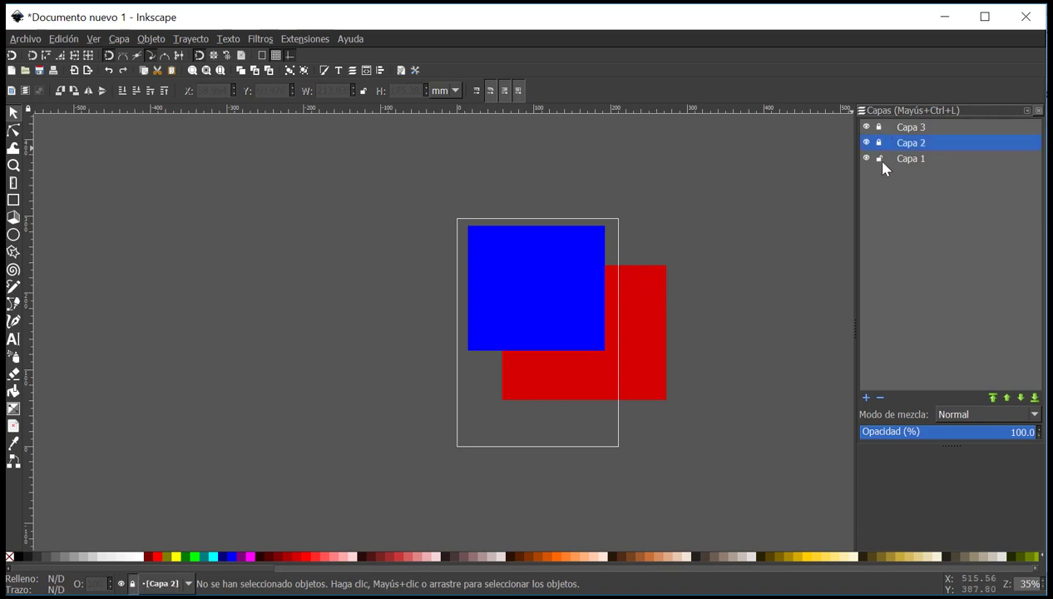
{"action": "left_click", "coordinate": [884, 158]}
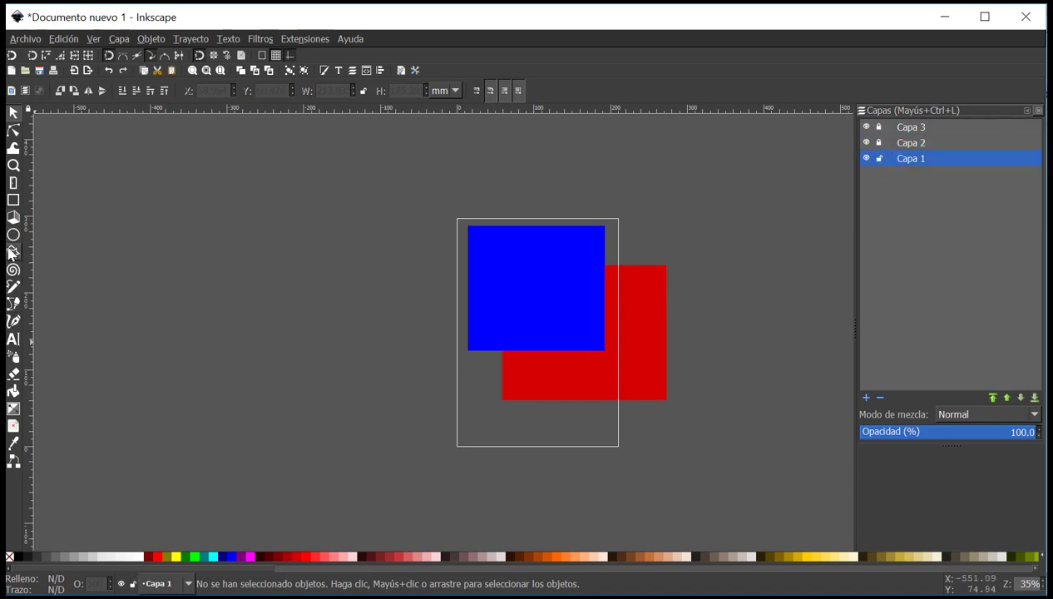
Draw a large ellipse on Capa 1 behind both rectangles, fill it with brown #784421, and delete it.
{"action": "left_click", "coordinate": [13, 234]}
{"action": "left_click_drag", "start_coordinate": [384, 189], "coordinate": [753, 486]}
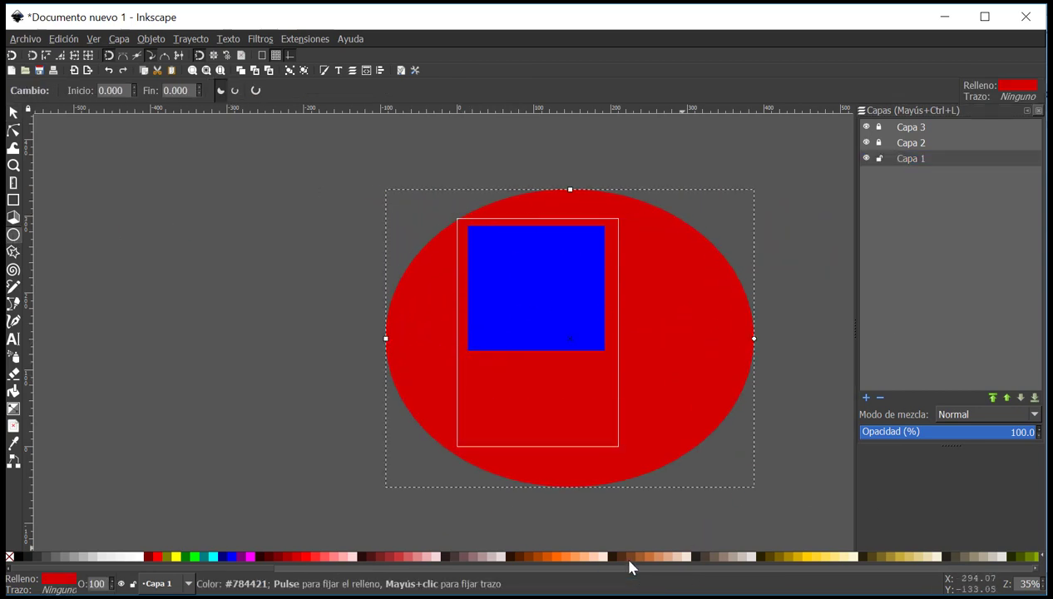
{"action": "left_click", "coordinate": [629, 558]}
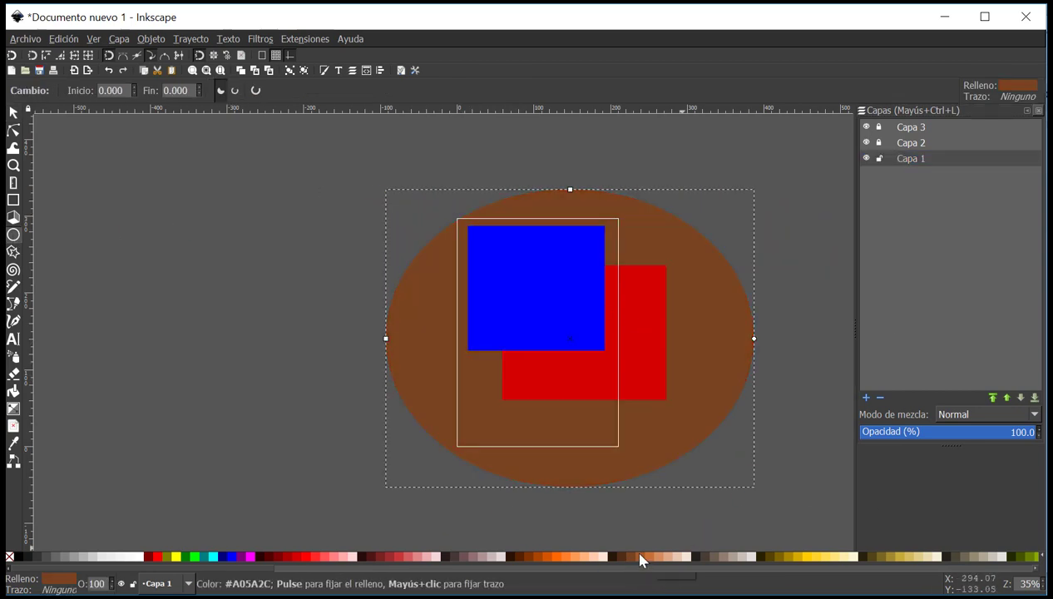
{"action": "left_click", "coordinate": [14, 115]}
{"action": "key", "text": "Delete"}
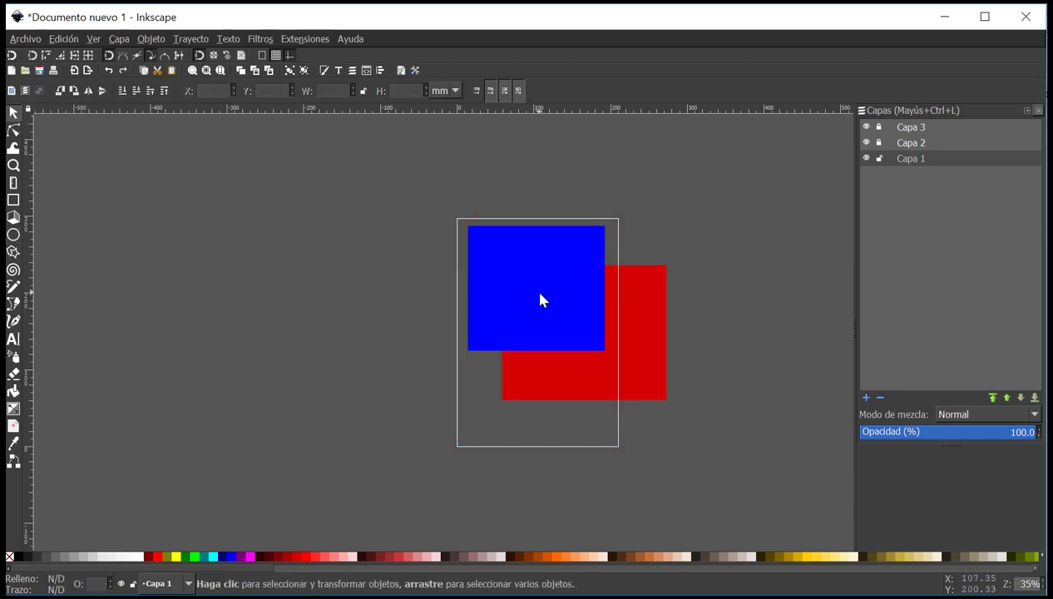
Hide and show layers Capa 3 and Capa 2 in turn to demonstrate layer visibility.
{"action": "left_click", "coordinate": [866, 126]}
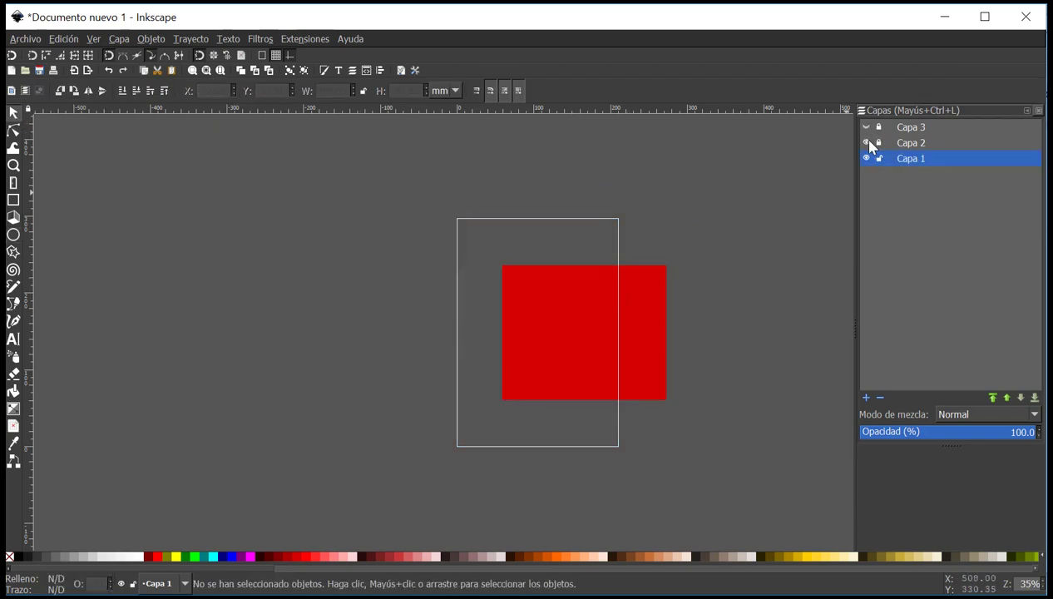
{"action": "left_click", "coordinate": [867, 143]}
{"action": "left_click", "coordinate": [865, 126]}
{"action": "left_click", "coordinate": [866, 143]}
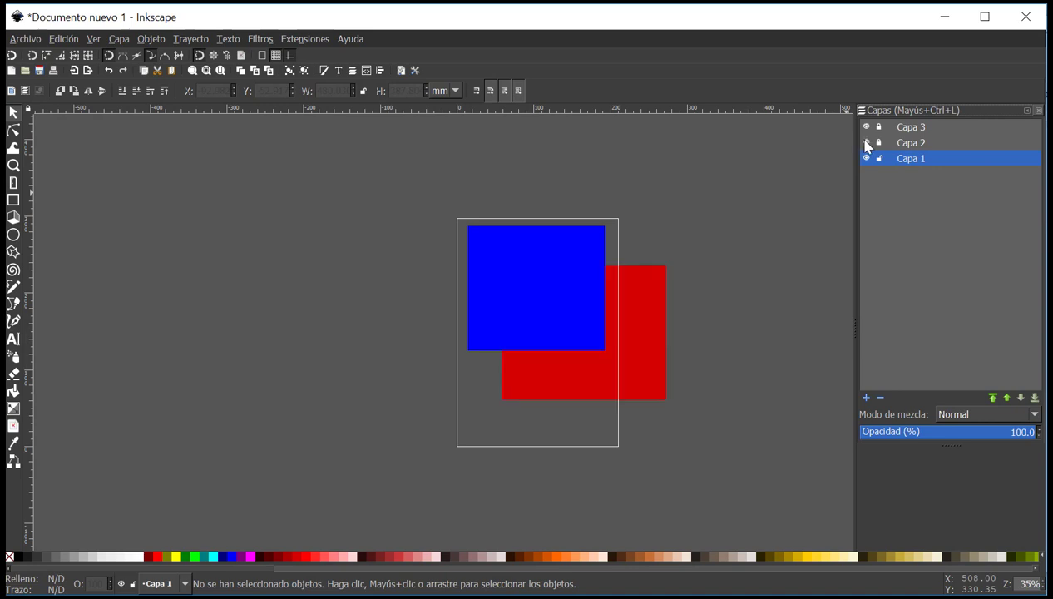
{"action": "left_click", "coordinate": [866, 127]}
{"action": "left_click", "coordinate": [866, 143]}
{"action": "left_click", "coordinate": [866, 126]}
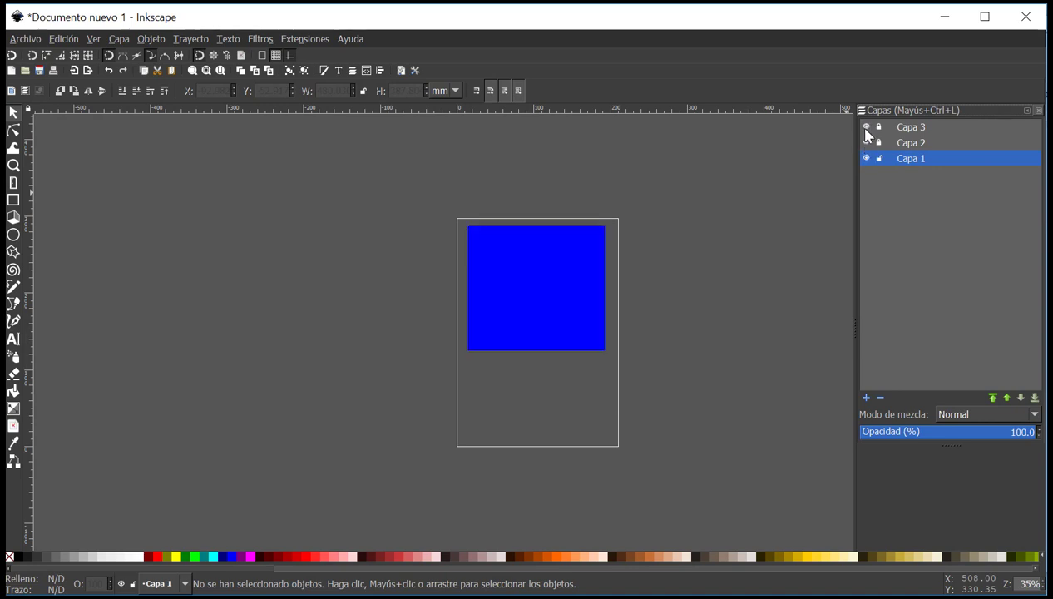
{"action": "left_click", "coordinate": [865, 142]}
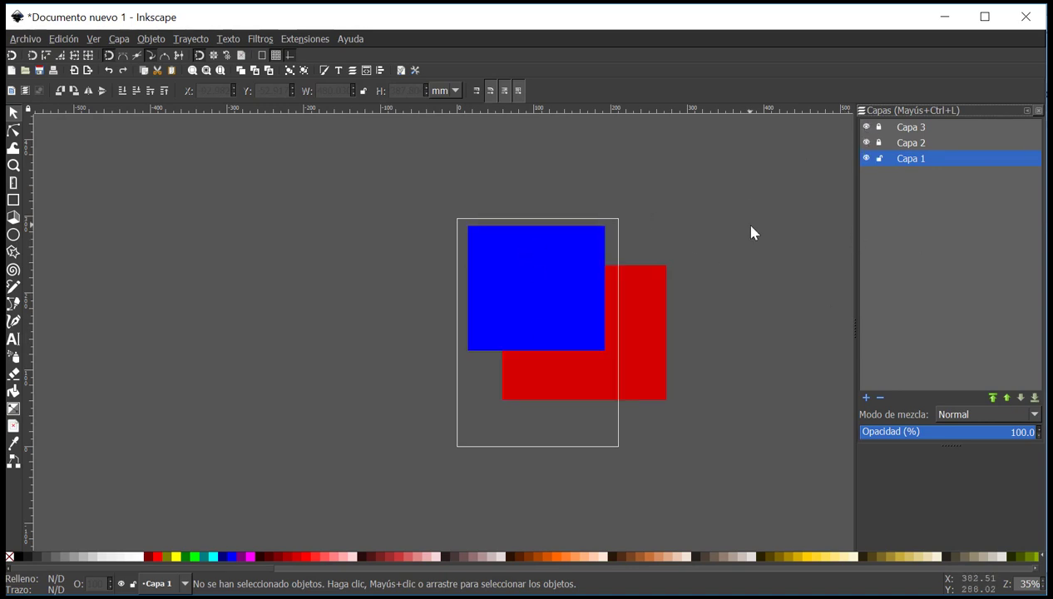
Lower and raise layer Capa 3 repeatedly in the stacking order, ending with it on top.
{"action": "left_click", "coordinate": [889, 127]}
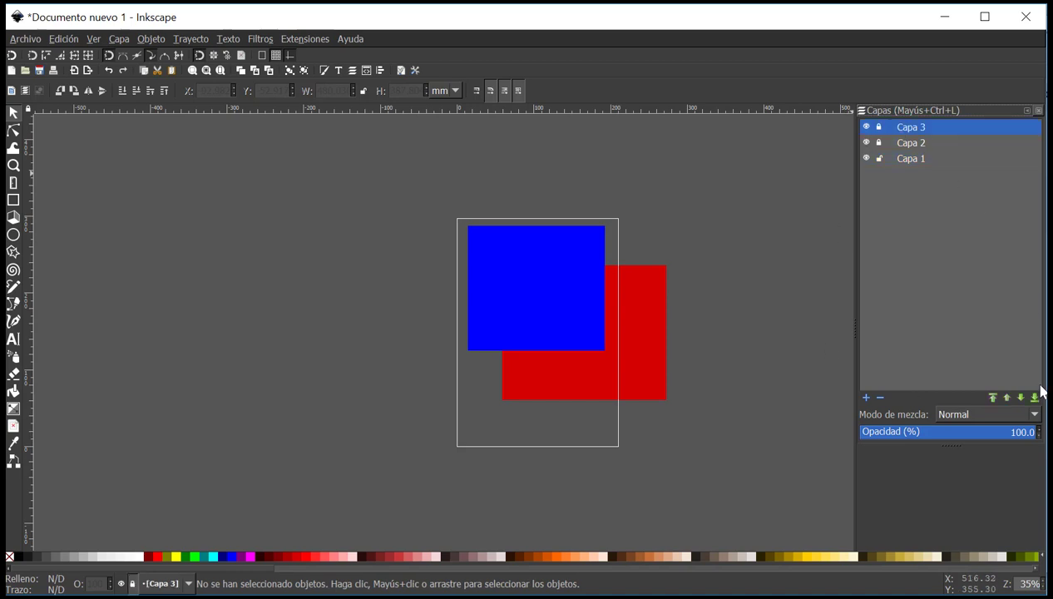
{"action": "left_click", "coordinate": [1018, 398]}
{"action": "left_click", "coordinate": [1006, 398]}
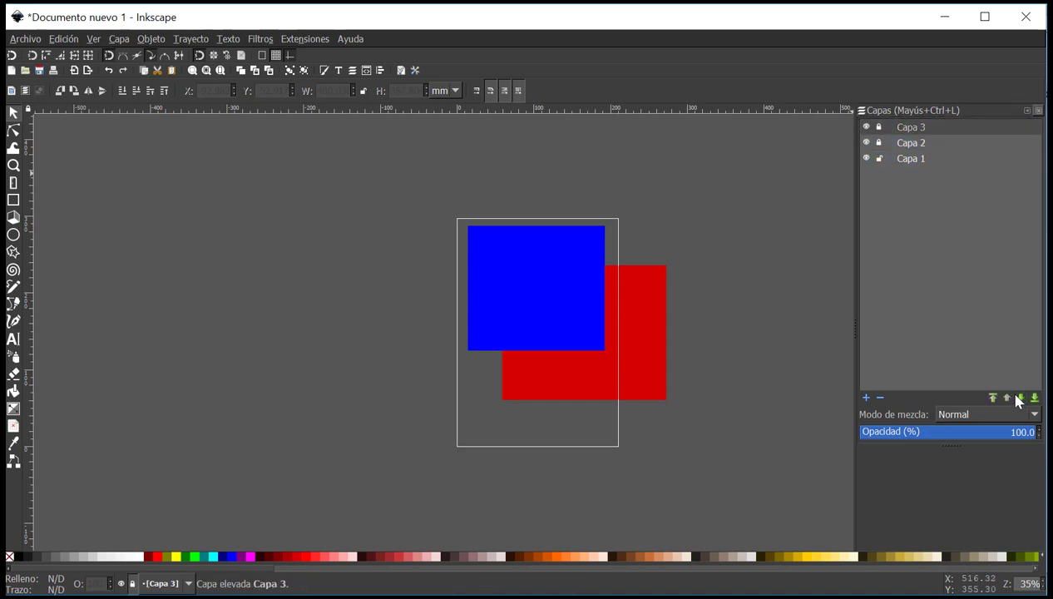
{"action": "left_click", "coordinate": [1008, 398]}
{"action": "left_click", "coordinate": [1006, 397]}
{"action": "left_click", "coordinate": [1020, 398]}
{"action": "left_click", "coordinate": [1006, 398]}
{"action": "left_click", "coordinate": [1020, 397]}
{"action": "left_click", "coordinate": [1006, 397]}
{"action": "left_click", "coordinate": [1020, 398]}
{"action": "left_click", "coordinate": [1006, 397]}
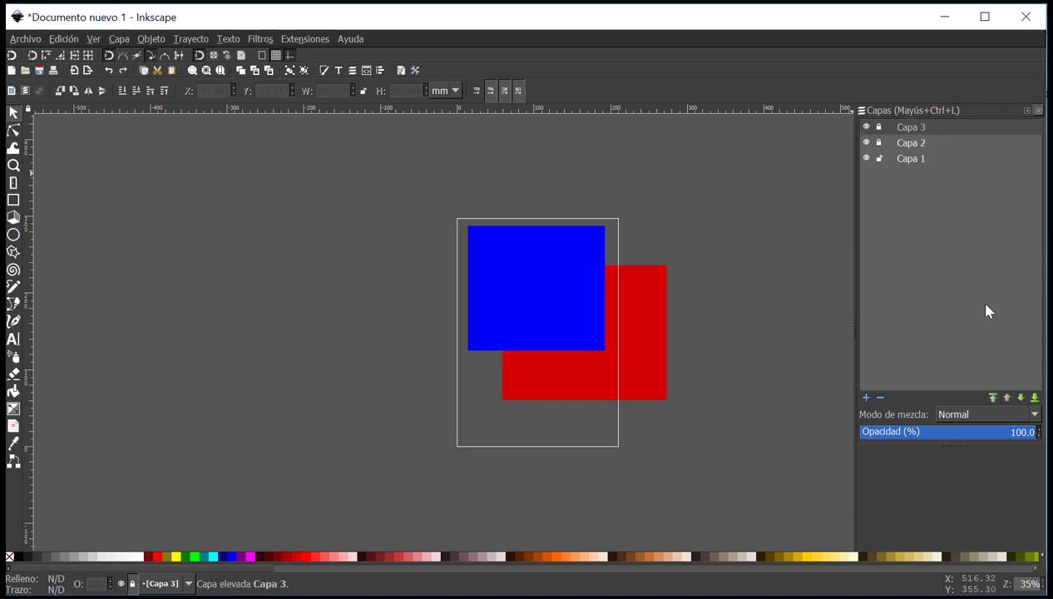
Unlock layers Capa 3 and Capa 2.
{"action": "left_click", "coordinate": [880, 128]}
{"action": "left_click", "coordinate": [880, 129]}
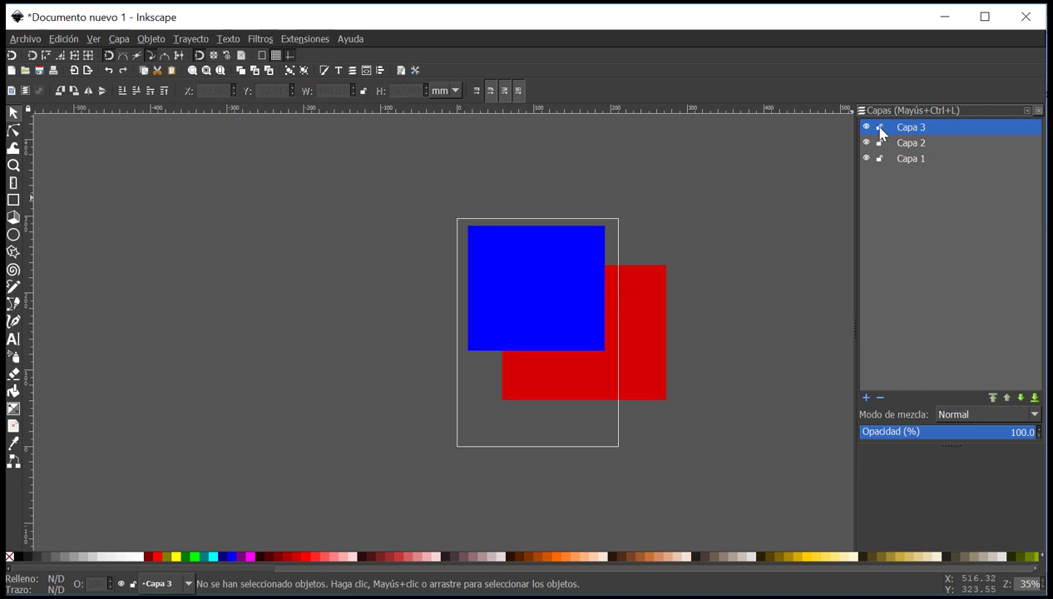
Reduce the opacity of layer Capa 3 to 56.4% and make Capa 2 the current layer.
{"action": "mouse_move", "coordinate": [998, 431]}
{"action": "left_mouse_down"}
{"action": "mouse_move", "coordinate": [912, 432]}
{"action": "mouse_move", "coordinate": [1011, 432]}
{"action": "left_mouse_up"}
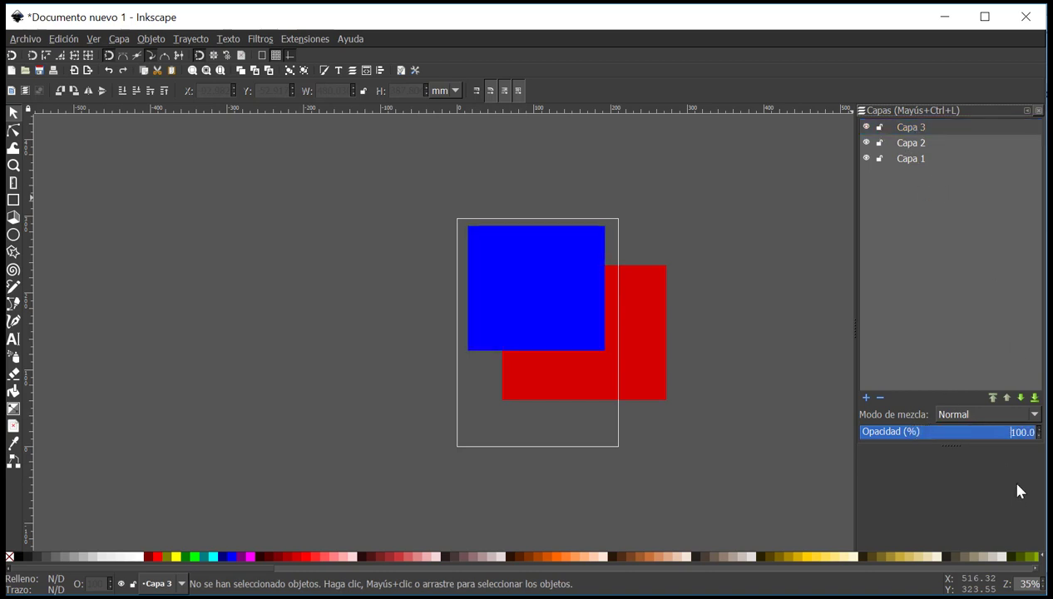
{"action": "left_click", "coordinate": [958, 433]}
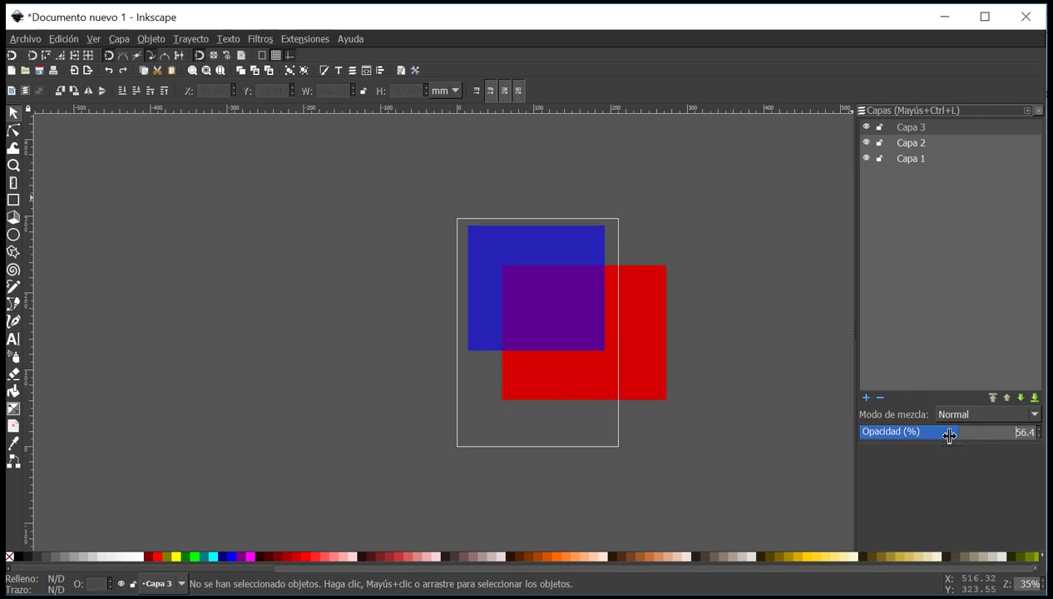
{"action": "left_click", "coordinate": [911, 147]}
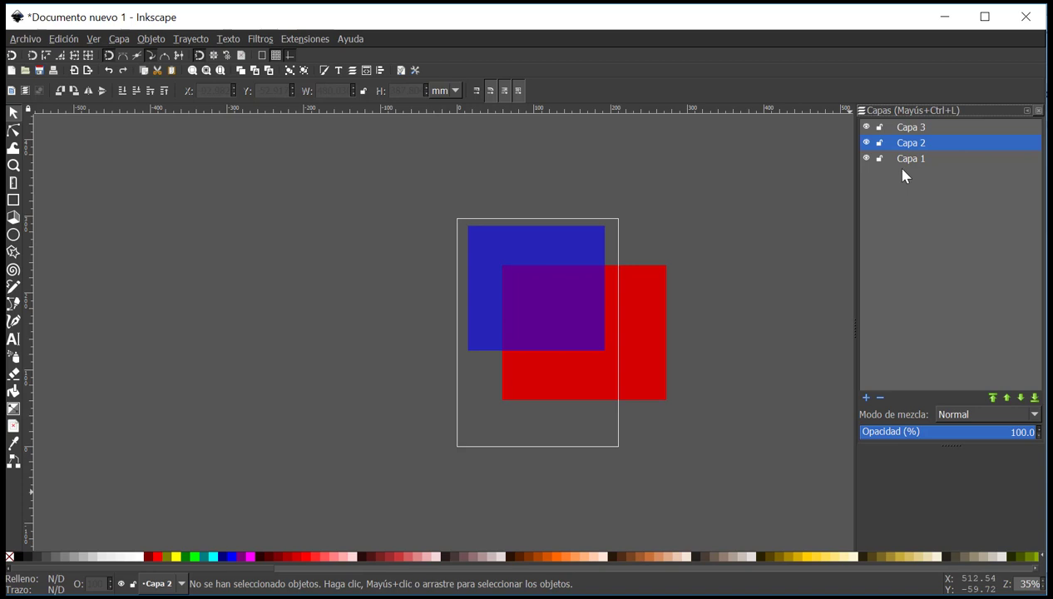
Select the blue and red rectangles together and delete them from the drawing.
{"action": "left_click_drag", "start_coordinate": [521, 338], "coordinate": [504, 282]}
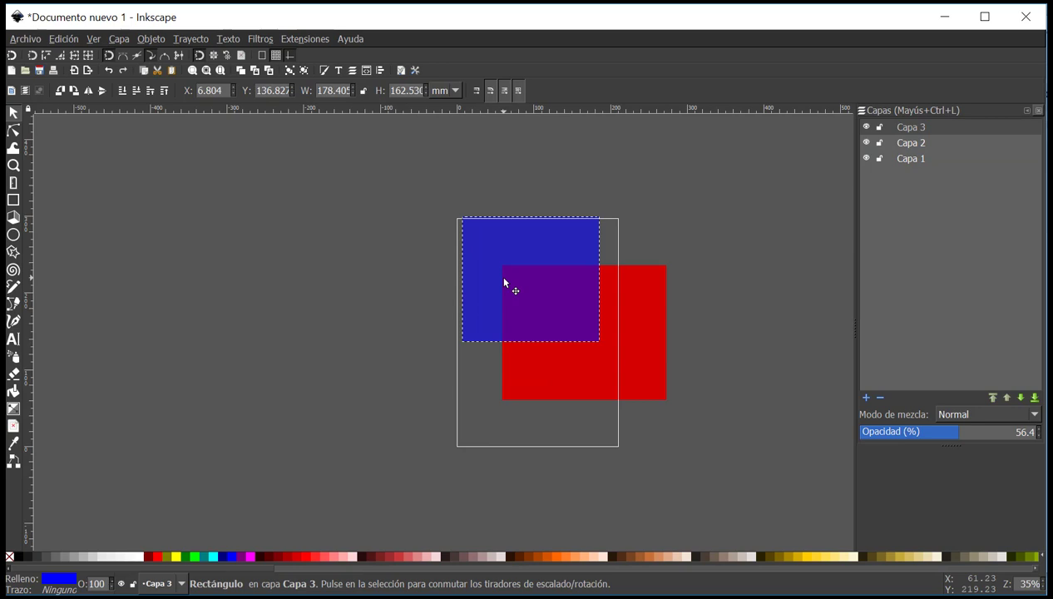
{"action": "left_click_drag", "start_coordinate": [504, 282], "coordinate": [504, 283]}
{"action": "left_click_drag", "start_coordinate": [690, 422], "coordinate": [419, 212]}
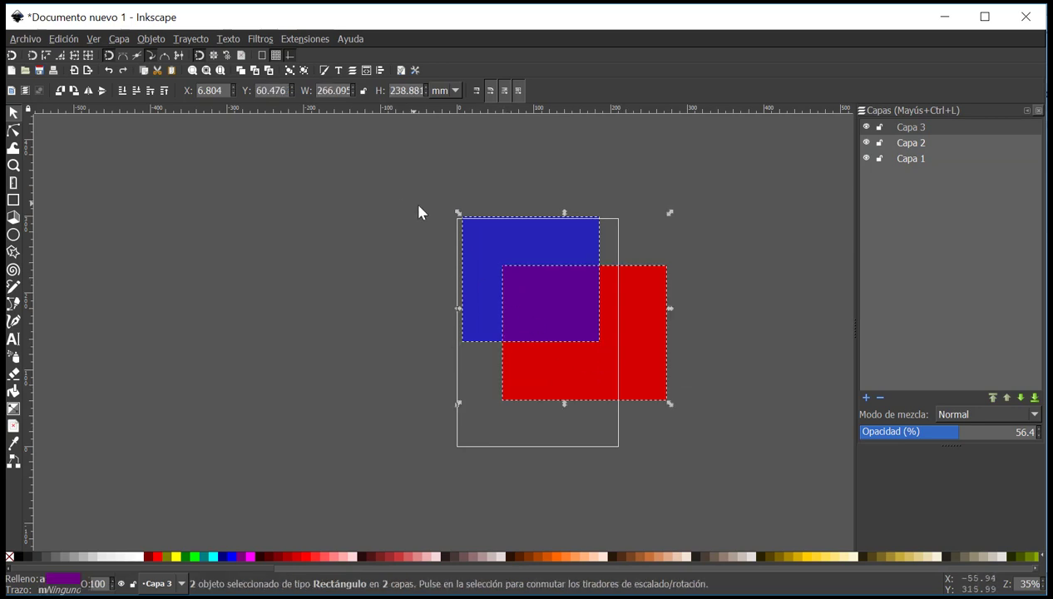
{"action": "key", "text": "Delete"}
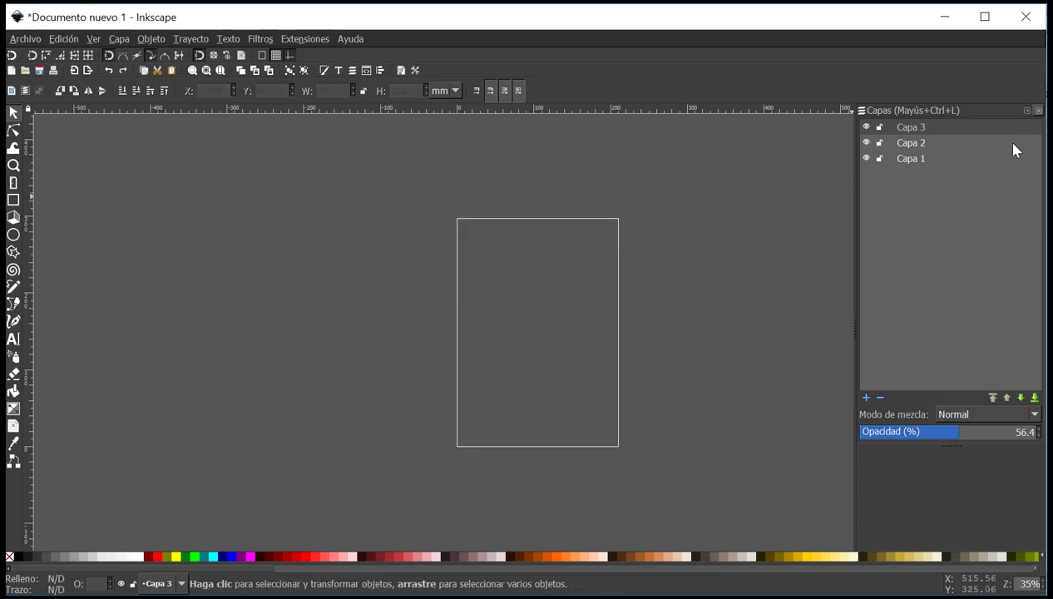
Rename layer Capa 3 as bghjb and close the Layers dialog.
{"action": "double_click", "coordinate": [916, 132]}
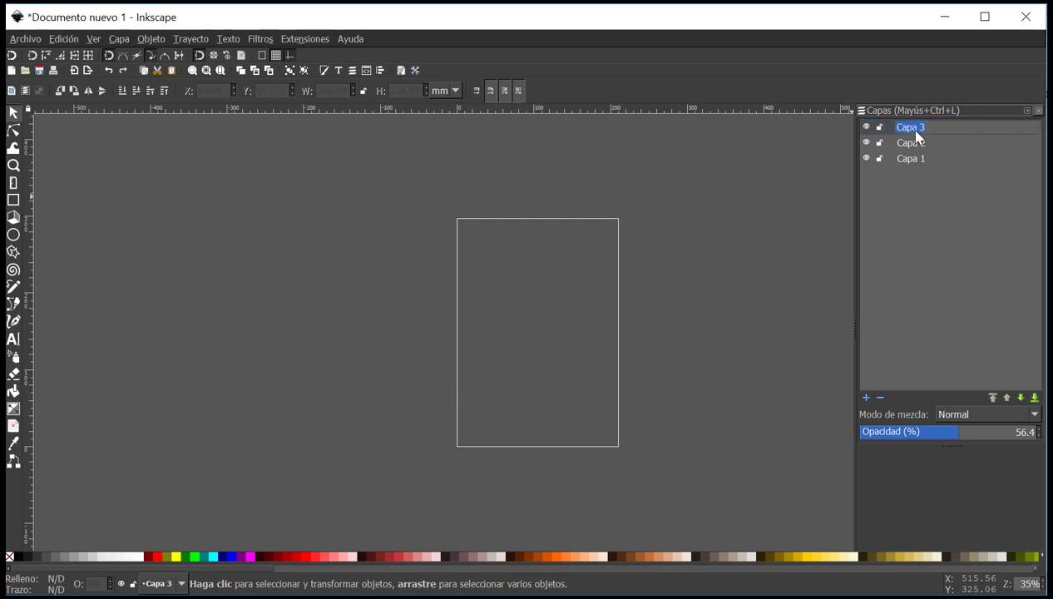
{"action": "type", "text": "hgjf"}
{"action": "left_click", "coordinate": [791, 205]}
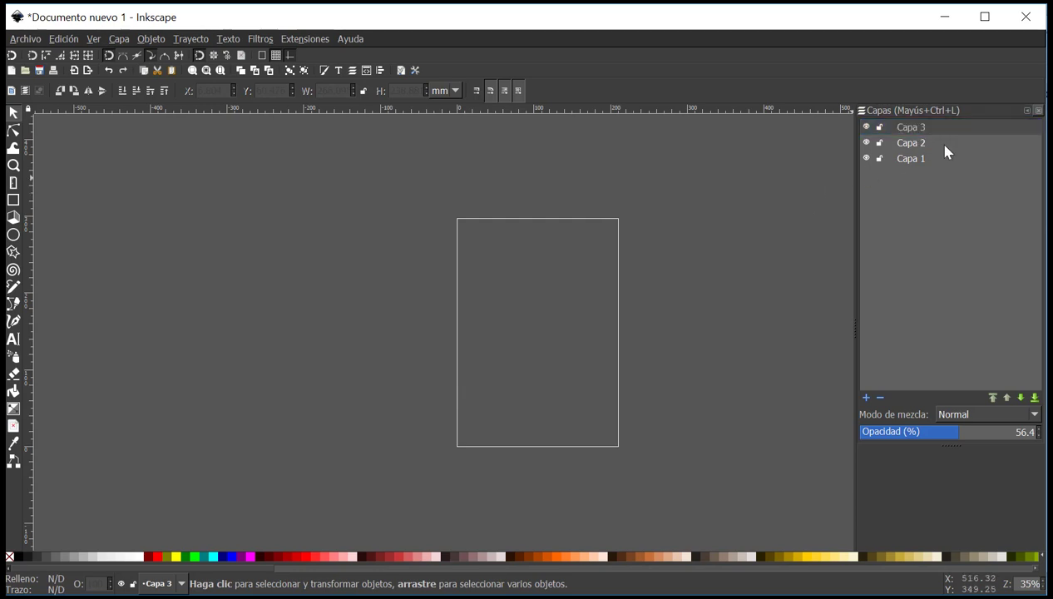
{"action": "left_click", "coordinate": [914, 130]}
{"action": "left_click", "coordinate": [914, 130]}
{"action": "type", "text": "bghjb"}
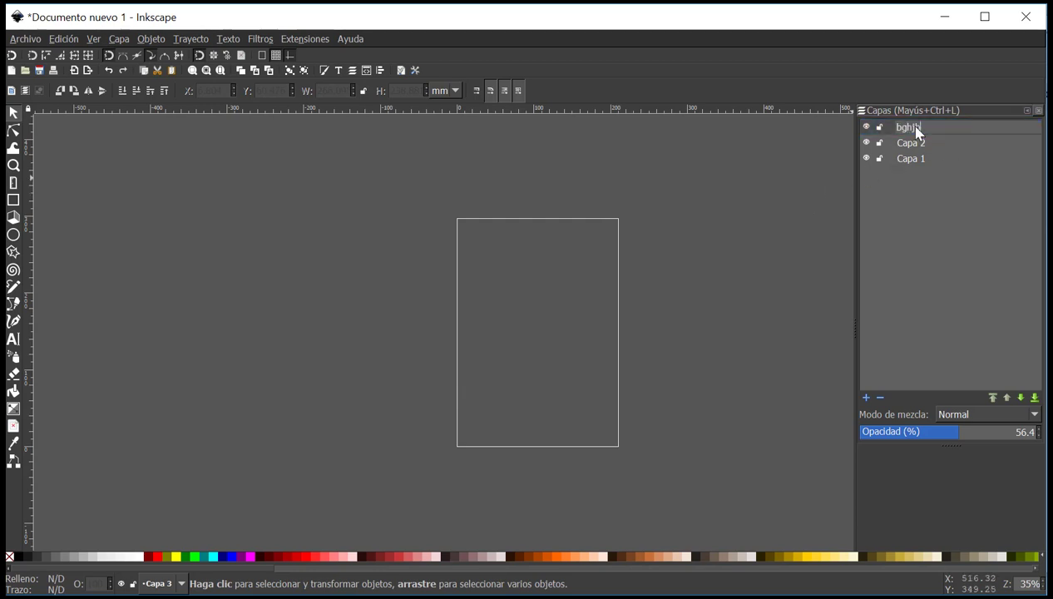
{"action": "key", "text": "Return"}
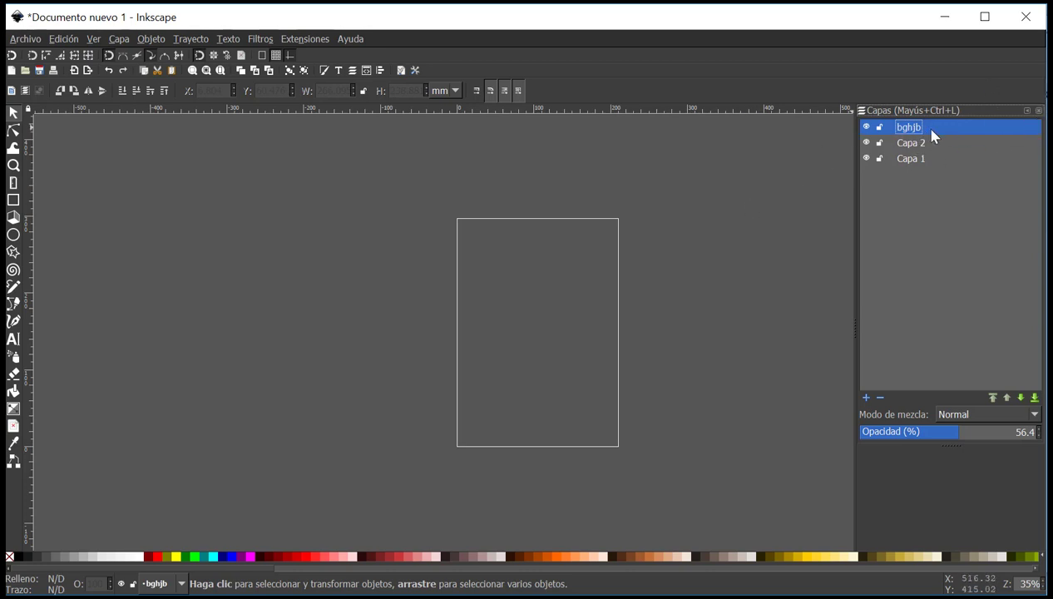
{"action": "left_click", "coordinate": [1038, 110]}
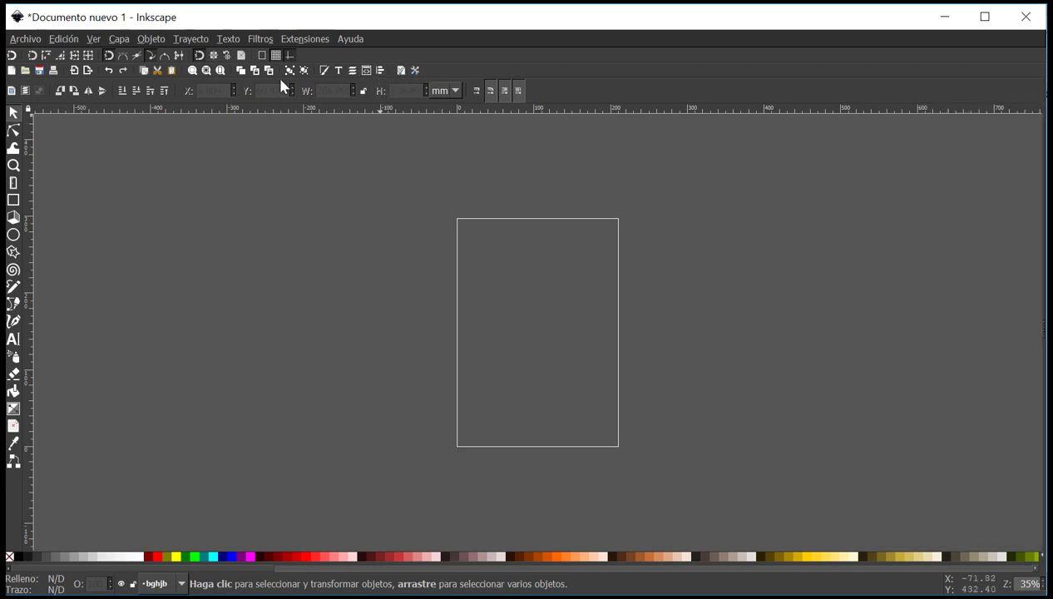
Open the Align and Distribute dialog and draw a brown rectangle about 162 by 139 mm in the page's upper half.
{"action": "left_click", "coordinate": [380, 71]}
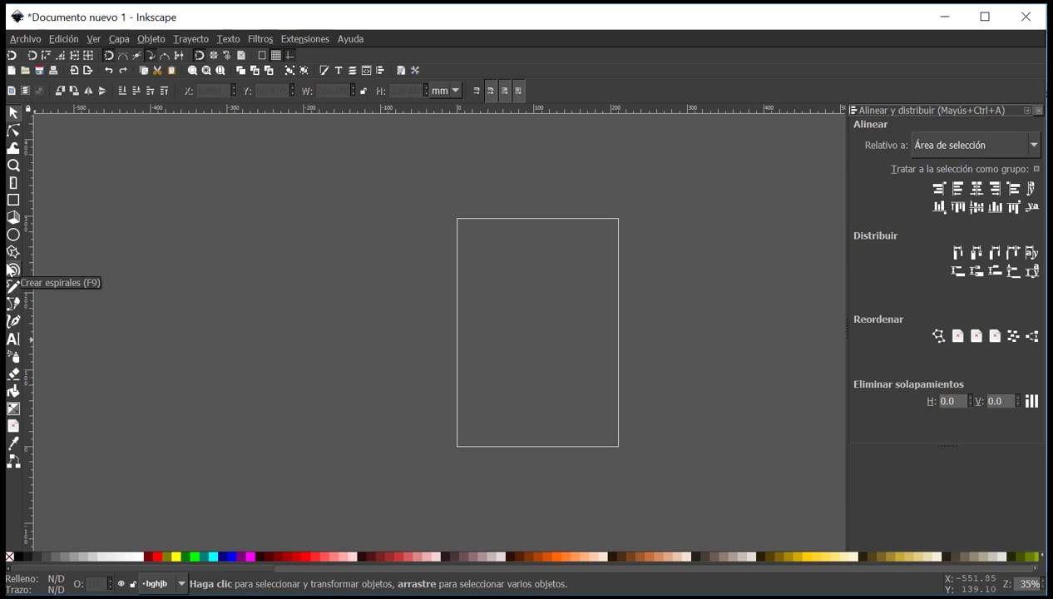
{"action": "left_click", "coordinate": [13, 200]}
{"action": "left_click_drag", "start_coordinate": [471, 237], "coordinate": [595, 343]}
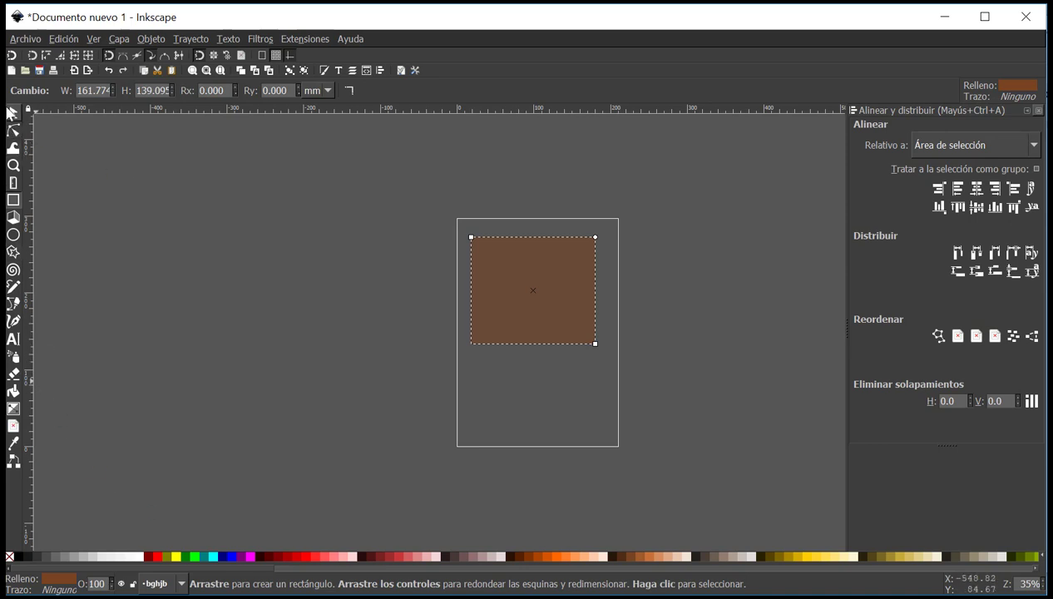
Duplicate the brown rectangle, shrink the copy to about 93 by 80 mm and fill it with pink.
{"action": "left_click", "coordinate": [13, 112]}
{"action": "key", "text": "ctrl"}
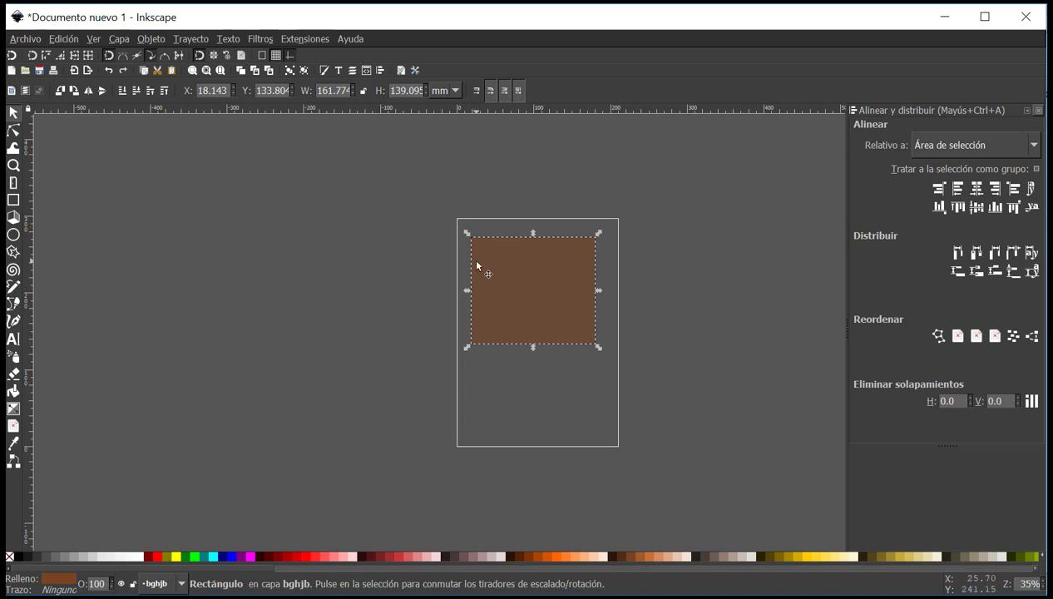
{"action": "left_click_drag", "start_coordinate": [467, 347], "coordinate": [509, 309]}
{"action": "left_click", "coordinate": [420, 556]}
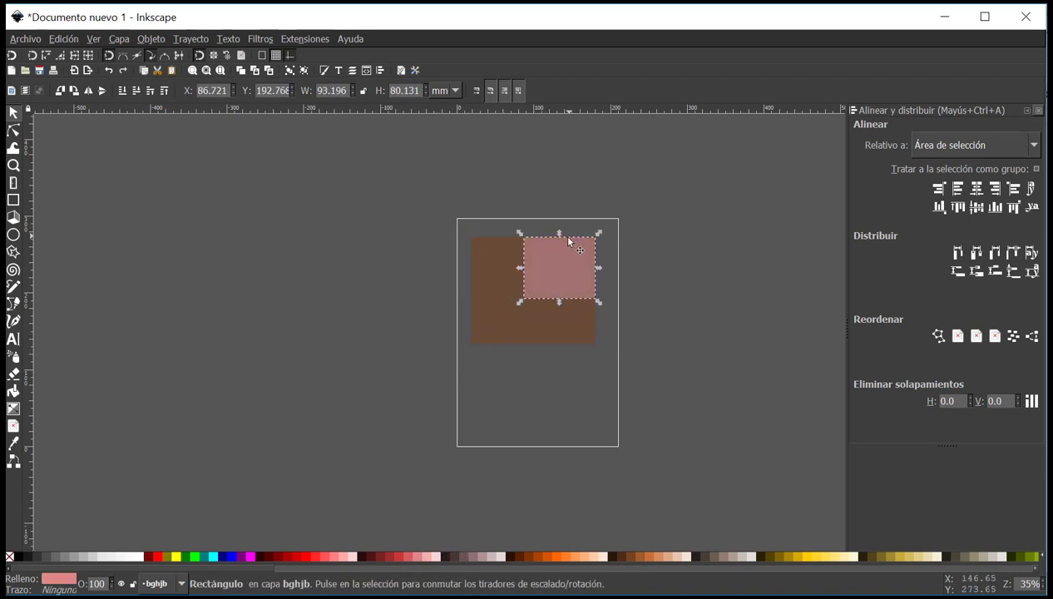
Separate the rectangles, moving the pink one beyond the page's upper-left corner and the brown one over the page's lower-right edge.
{"action": "left_click_drag", "start_coordinate": [568, 240], "coordinate": [364, 293]}
{"action": "left_click_drag", "start_coordinate": [551, 303], "coordinate": [608, 311]}
{"action": "left_click", "coordinate": [355, 254]}
{"action": "left_click_drag", "start_coordinate": [340, 299], "coordinate": [371, 231]}
{"action": "left_click_drag", "start_coordinate": [595, 336], "coordinate": [607, 415]}
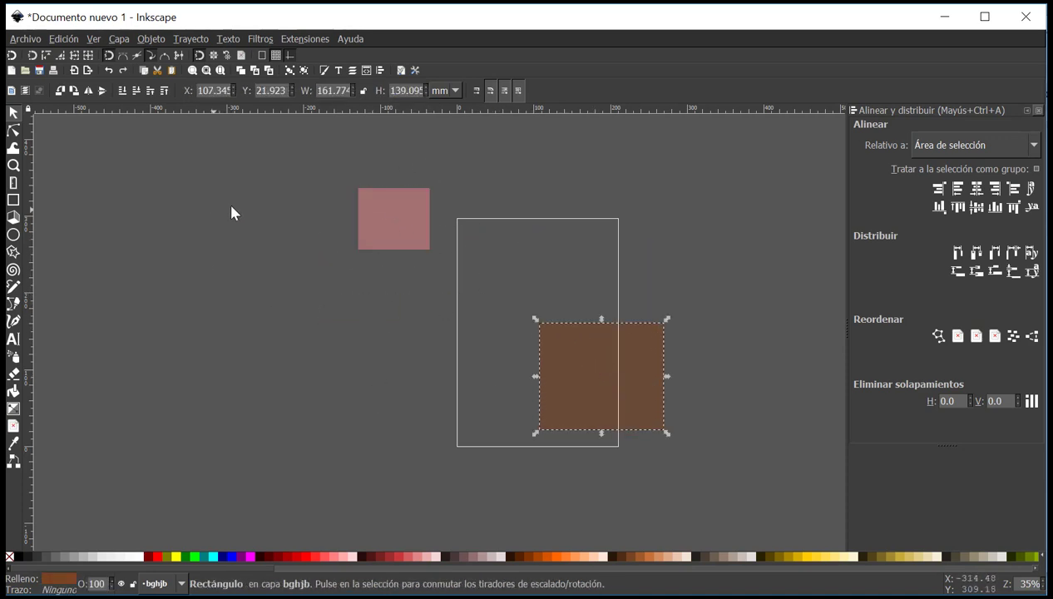
Centre the pink and brown rectangles on each other along both axes and move the pair into the page's upper half.
{"action": "left_click", "coordinate": [397, 232]}
{"action": "left_click_drag", "start_coordinate": [296, 139], "coordinate": [688, 463]}
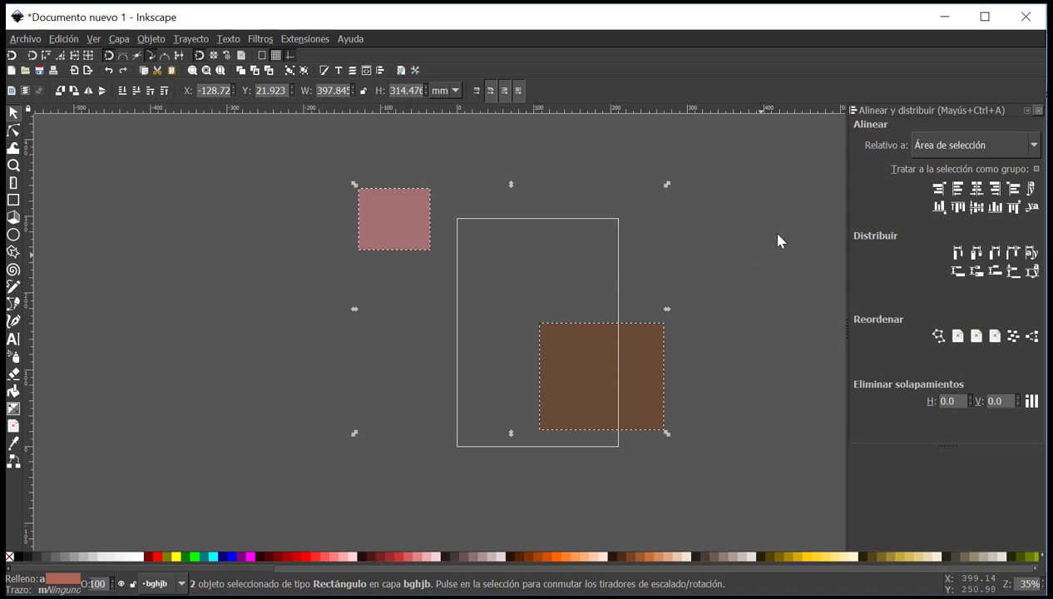
{"action": "left_click", "coordinate": [974, 195]}
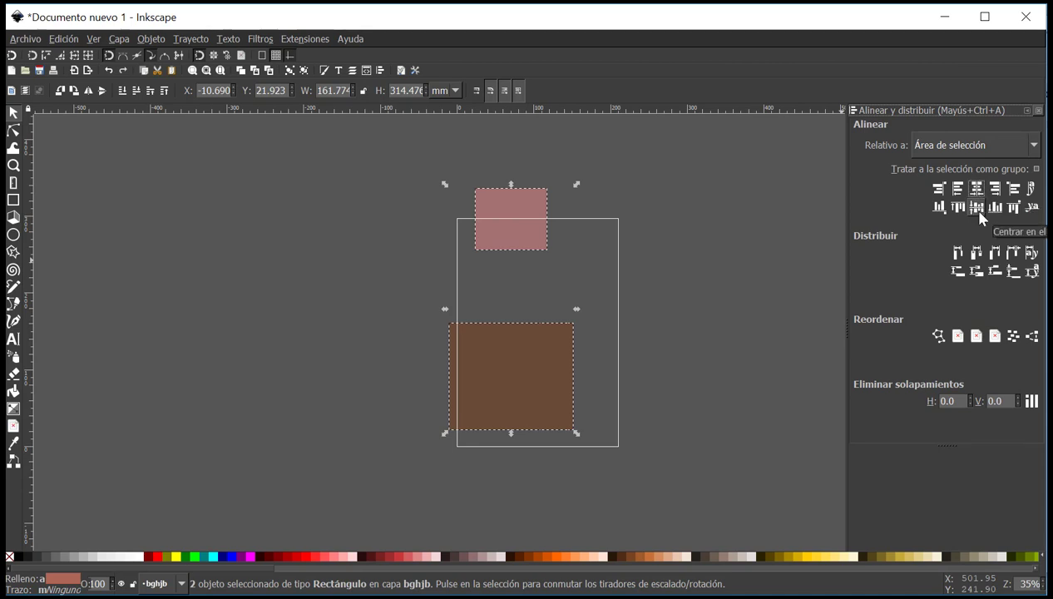
{"action": "left_click", "coordinate": [977, 211]}
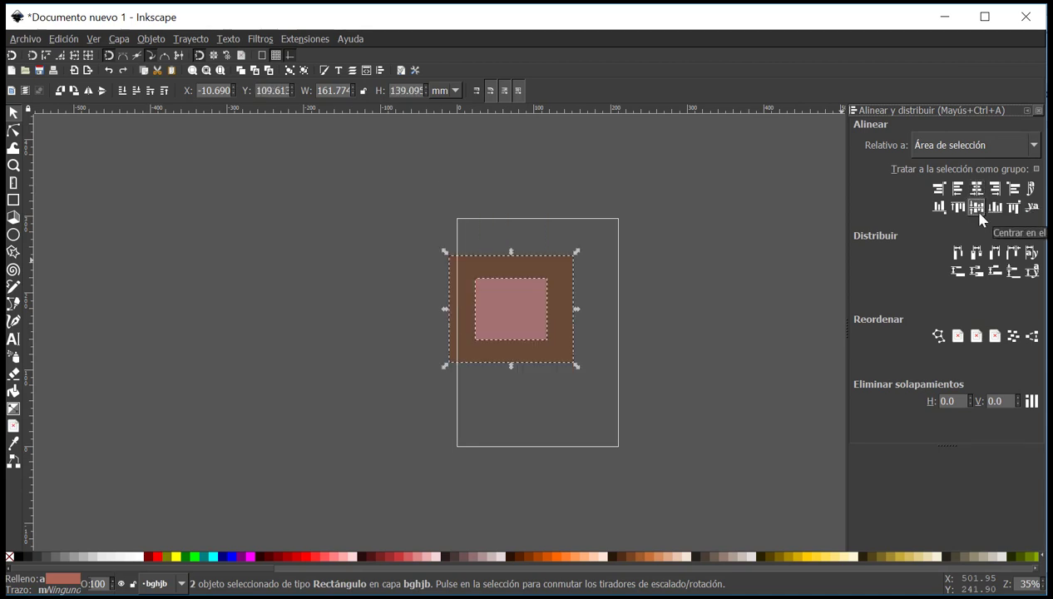
{"action": "left_click_drag", "start_coordinate": [454, 305], "coordinate": [490, 275]}
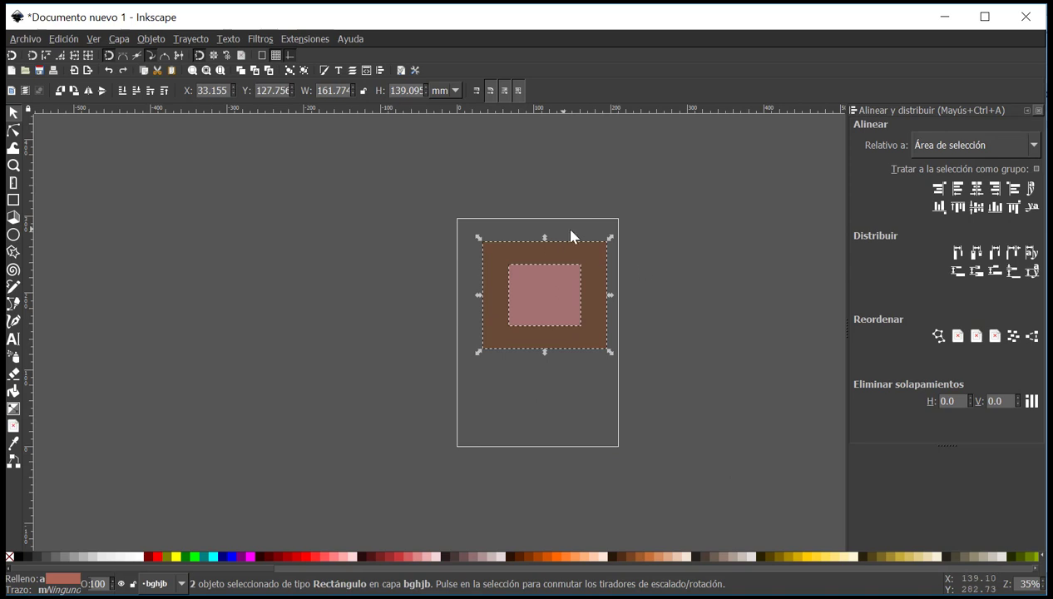
Align both rectangles' right sides to the selection's left edge, left sides to its right edge and bottoms to its top, and move them back.
{"action": "left_click", "coordinate": [704, 271]}
{"action": "left_click_drag", "start_coordinate": [427, 216], "coordinate": [644, 376]}
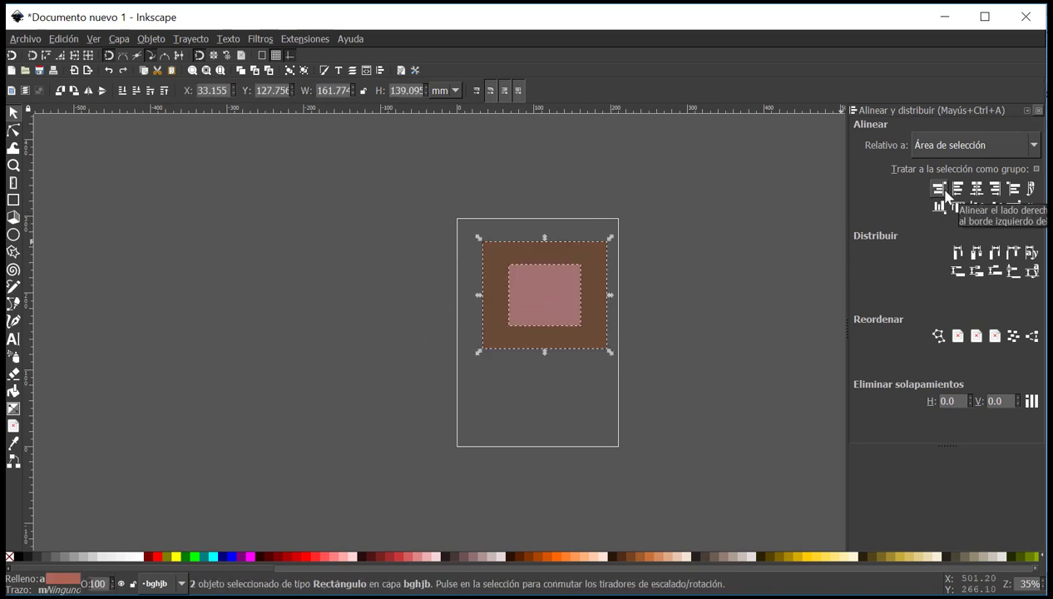
{"action": "left_click", "coordinate": [946, 194]}
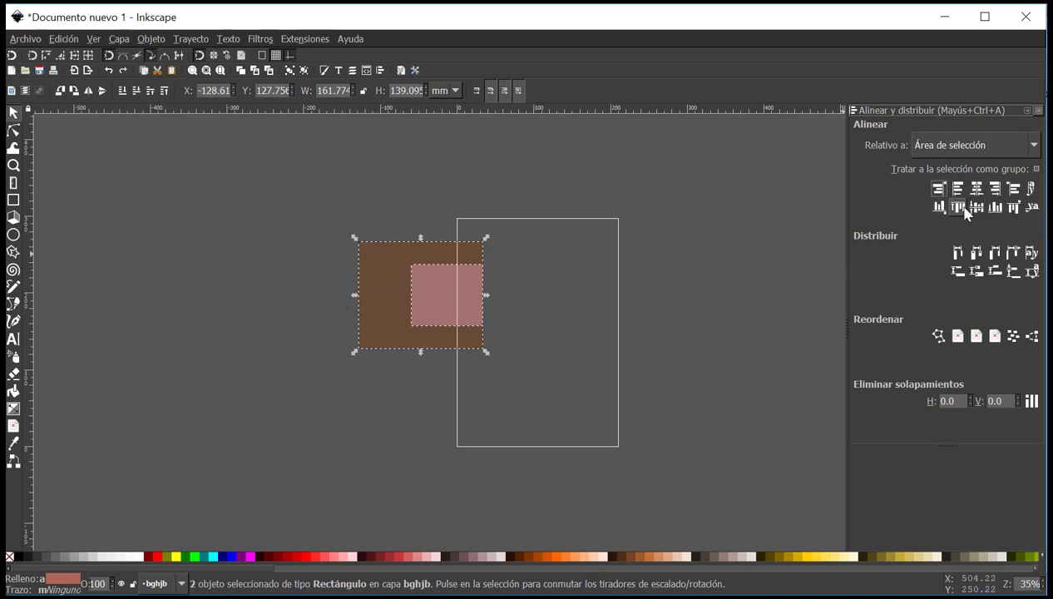
{"action": "left_click", "coordinate": [1011, 190]}
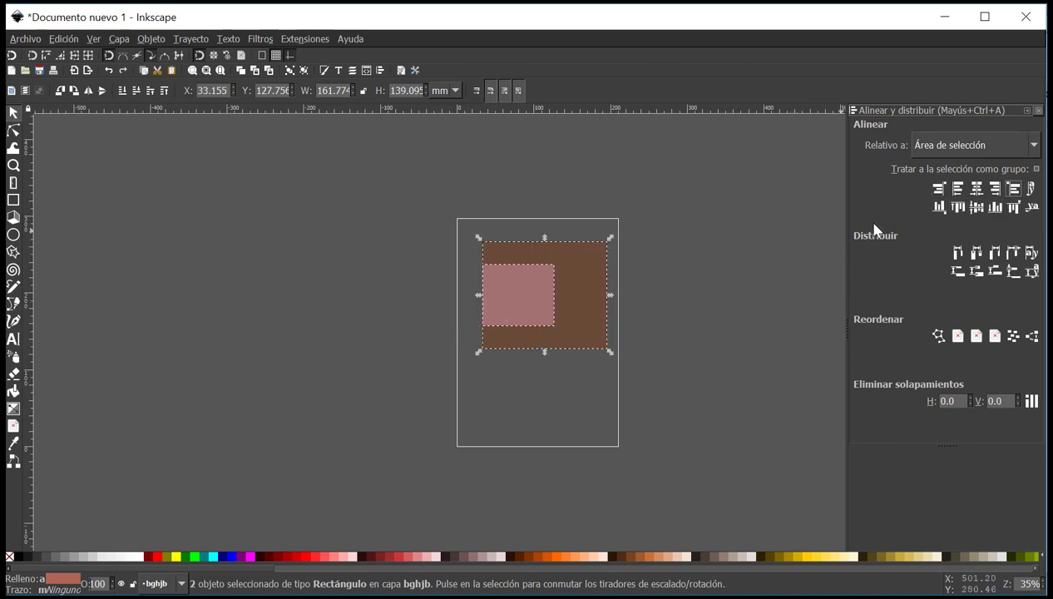
{"action": "left_click", "coordinate": [939, 206]}
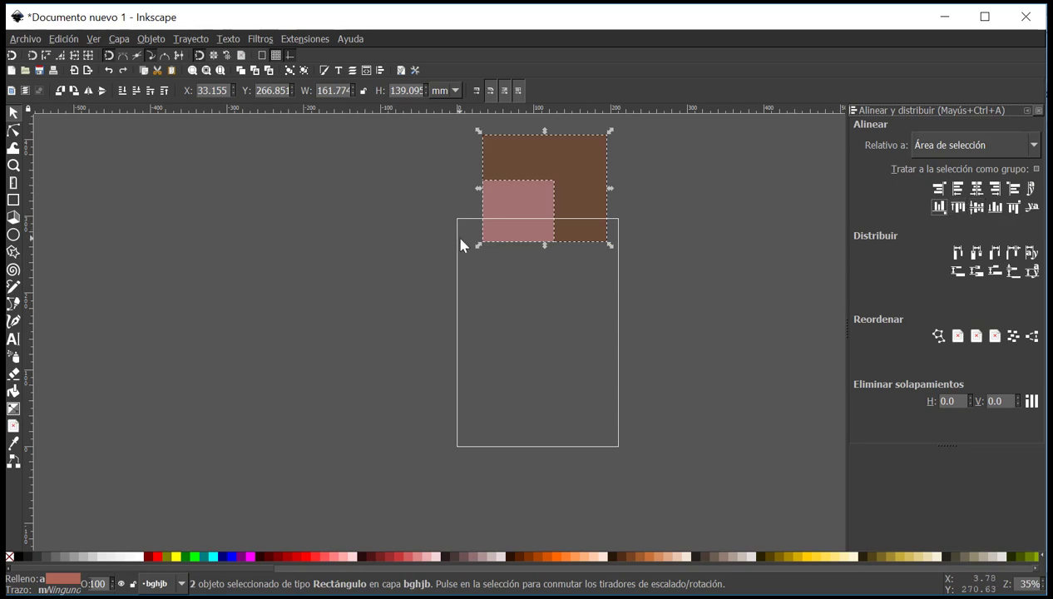
{"action": "left_click_drag", "start_coordinate": [515, 212], "coordinate": [494, 282]}
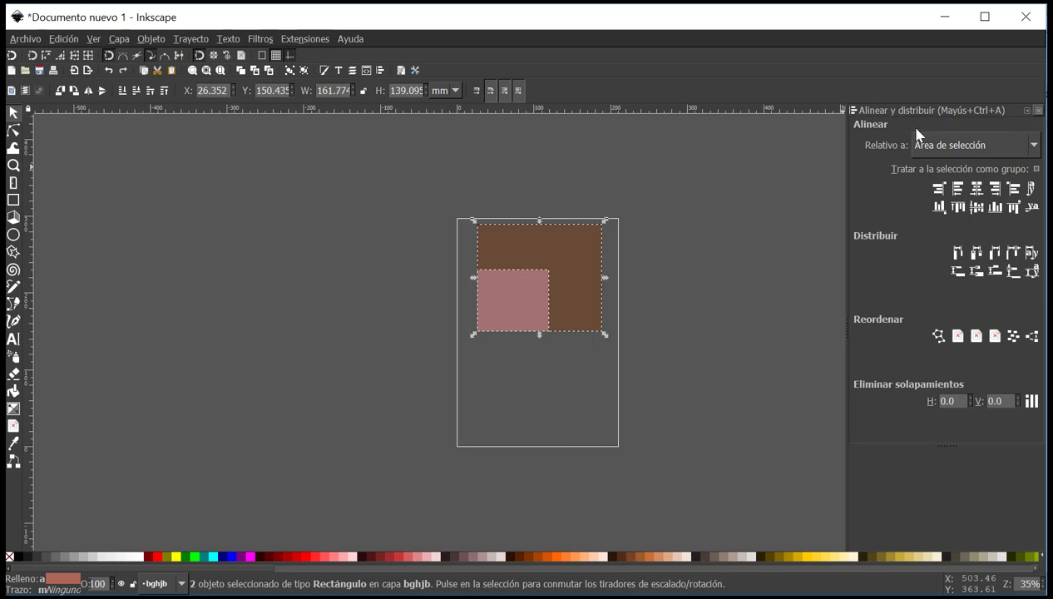
Delete the pink and brown rectangles and close the Align and Distribute dialog.
{"action": "left_click", "coordinate": [434, 391]}
{"action": "left_click_drag", "start_coordinate": [516, 287], "coordinate": [487, 266]}
{"action": "left_click_drag", "start_coordinate": [286, 151], "coordinate": [743, 347]}
{"action": "key", "text": "Delete"}
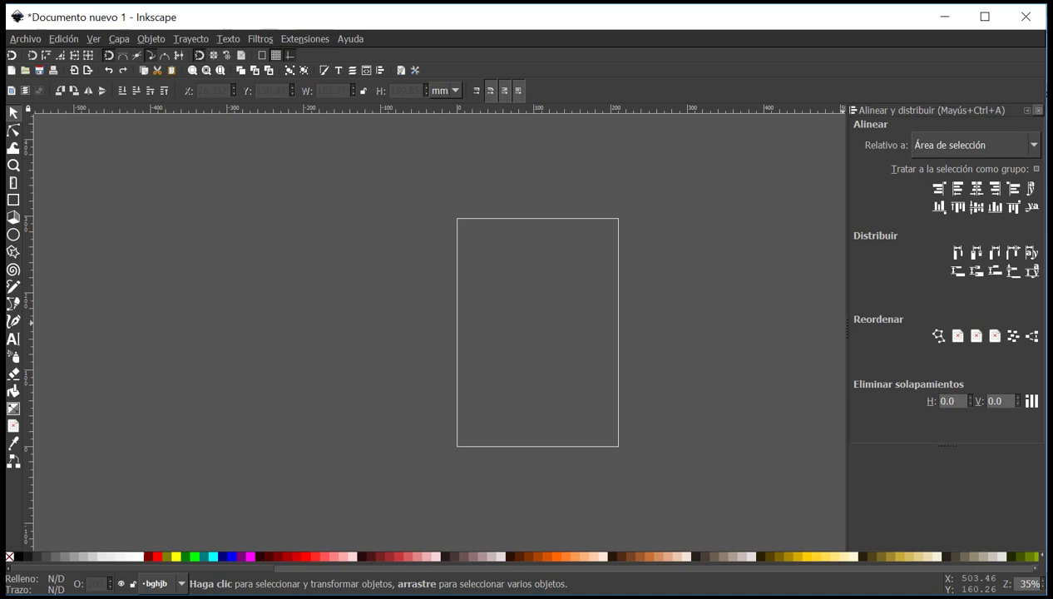
{"action": "left_click", "coordinate": [1038, 110]}
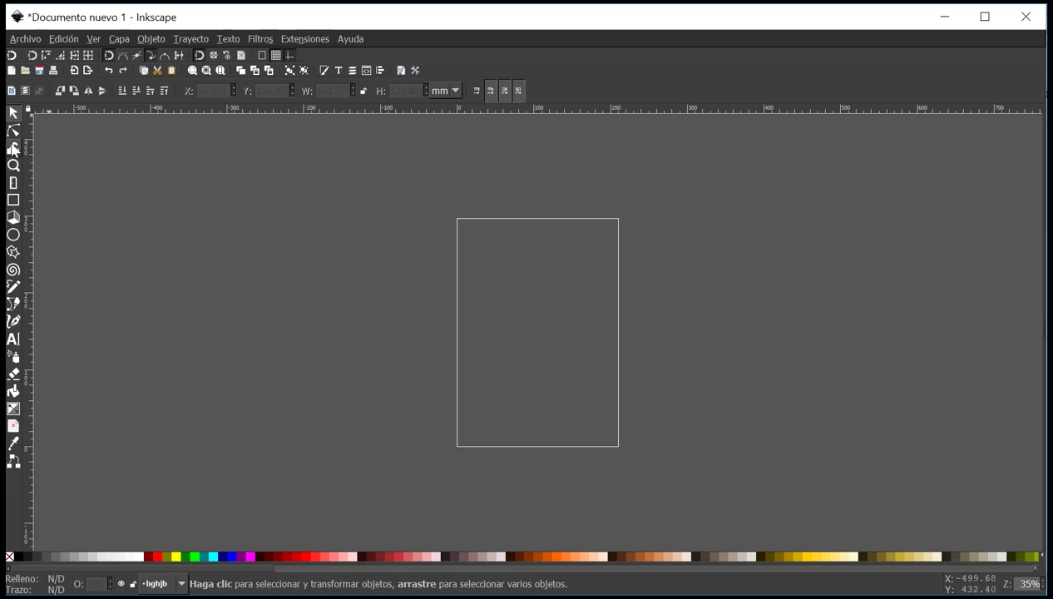
{"action": "left_click_drag", "start_coordinate": [375, 175], "coordinate": [731, 355]}
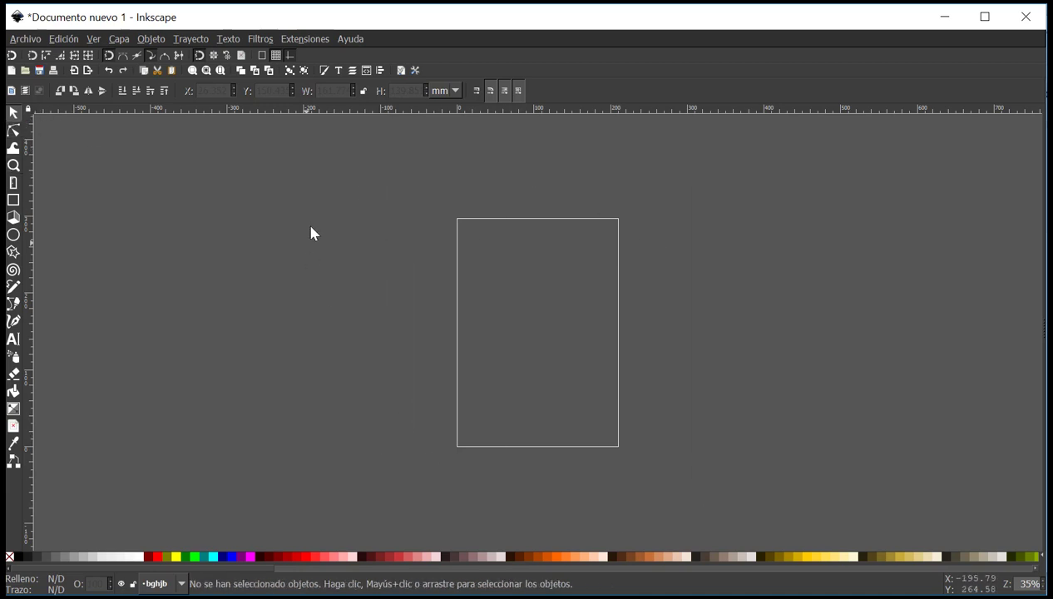
{"action": "left_click_drag", "start_coordinate": [453, 165], "coordinate": [799, 393]}
{"action": "left_click_drag", "start_coordinate": [422, 157], "coordinate": [756, 497]}
{"action": "left_click_drag", "start_coordinate": [387, 202], "coordinate": [773, 304]}
{"action": "left_click_drag", "start_coordinate": [430, 184], "coordinate": [647, 446]}
{"action": "left_click_drag", "start_coordinate": [405, 171], "coordinate": [674, 442]}
Draw a pink rectangle about 186 by 144 mm in the page's upper half and switch to the Selector tool.
{"action": "left_click", "coordinate": [13, 199]}
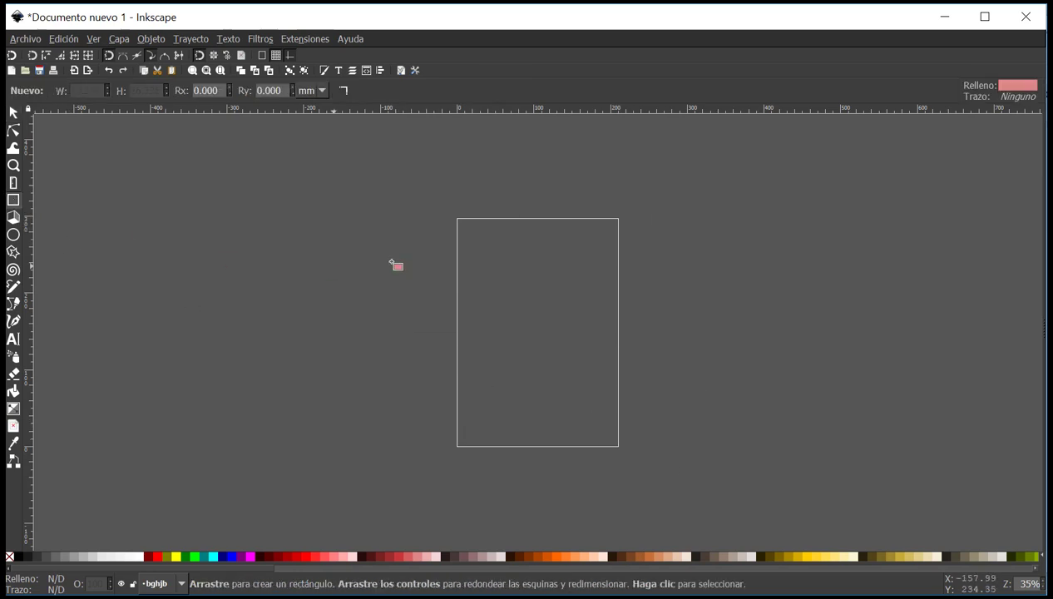
{"action": "left_click_drag", "start_coordinate": [479, 235], "coordinate": [622, 346]}
{"action": "left_click", "coordinate": [13, 112]}
Demonstrate rubber-band selection around the pink rectangle several times and clear the selection.
{"action": "left_click_drag", "start_coordinate": [317, 162], "coordinate": [740, 428]}
{"action": "left_click_drag", "start_coordinate": [372, 148], "coordinate": [750, 416]}
{"action": "left_click_drag", "start_coordinate": [399, 169], "coordinate": [725, 422]}
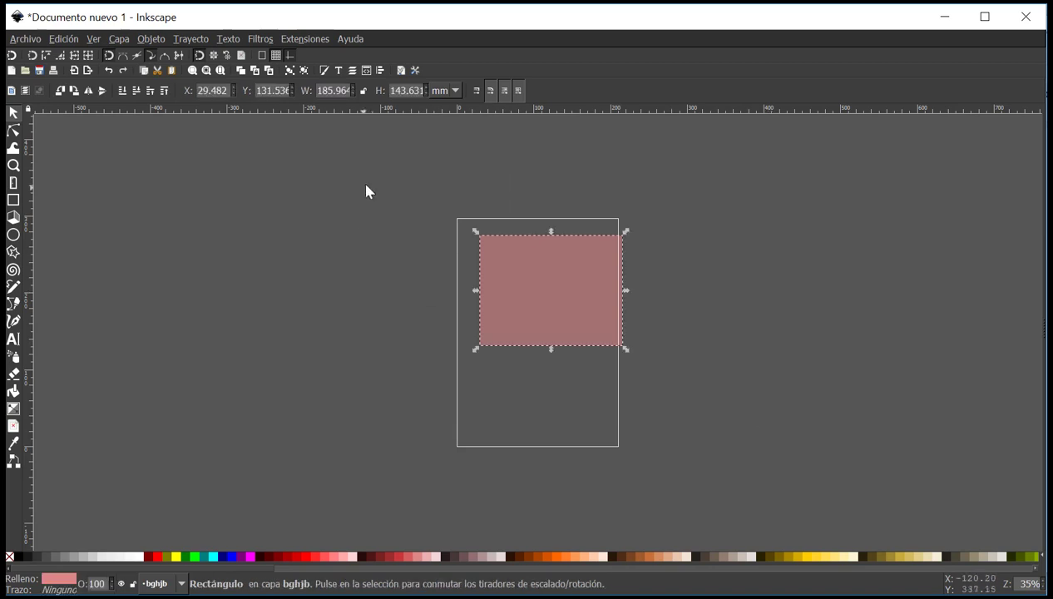
{"action": "left_click_drag", "start_coordinate": [440, 181], "coordinate": [765, 453]}
{"action": "left_click", "coordinate": [430, 185]}
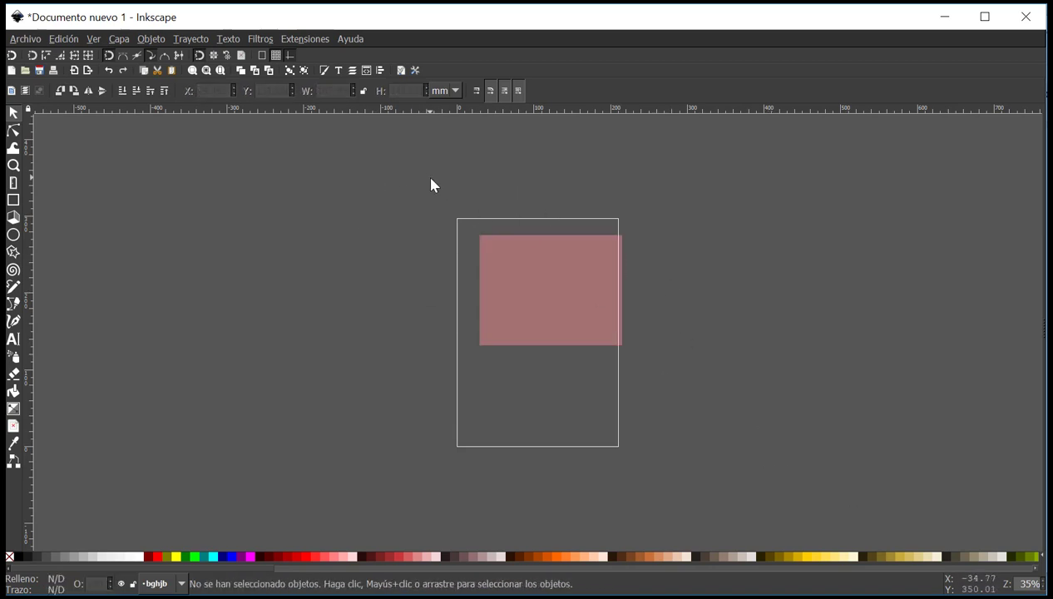
Scale the pink rectangle from its upper-right corner to about 76 by 221 mm and undo the scaling.
{"action": "left_click", "coordinate": [515, 280]}
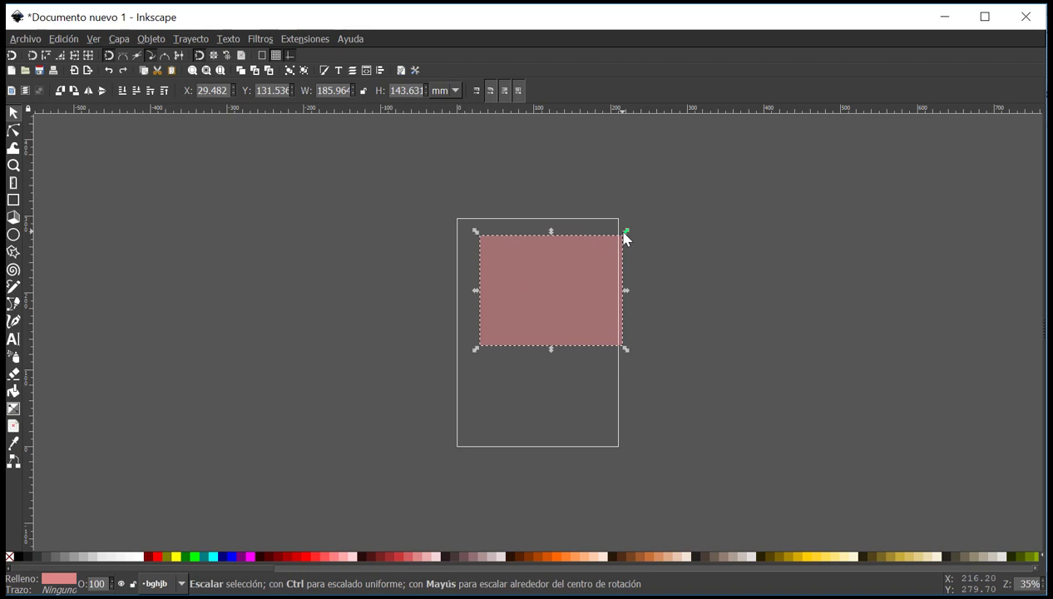
{"action": "left_click_drag", "start_coordinate": [624, 234], "coordinate": [540, 172]}
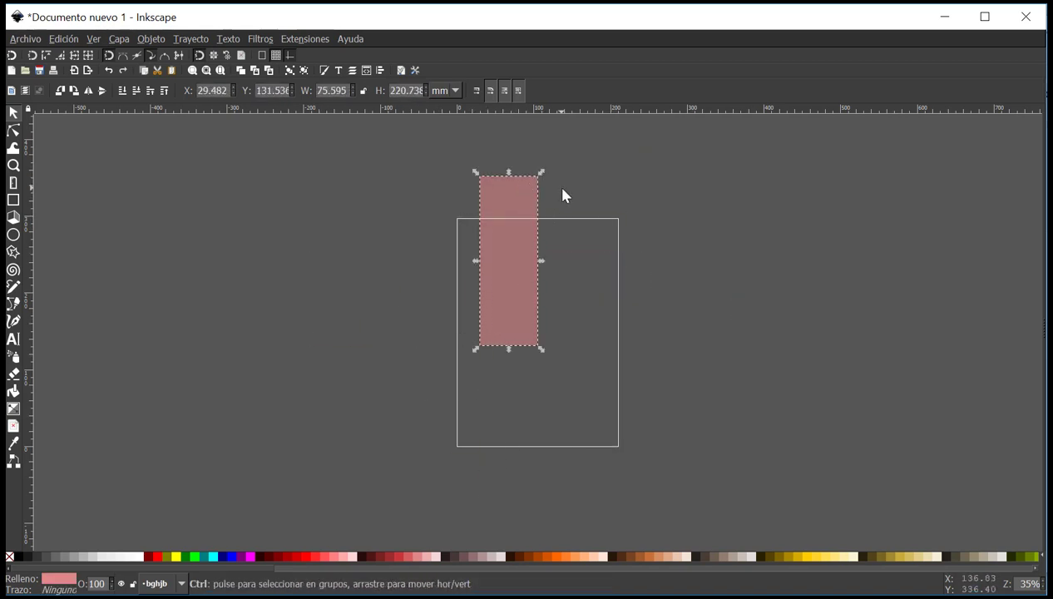
{"action": "key", "text": "ctrl+z"}
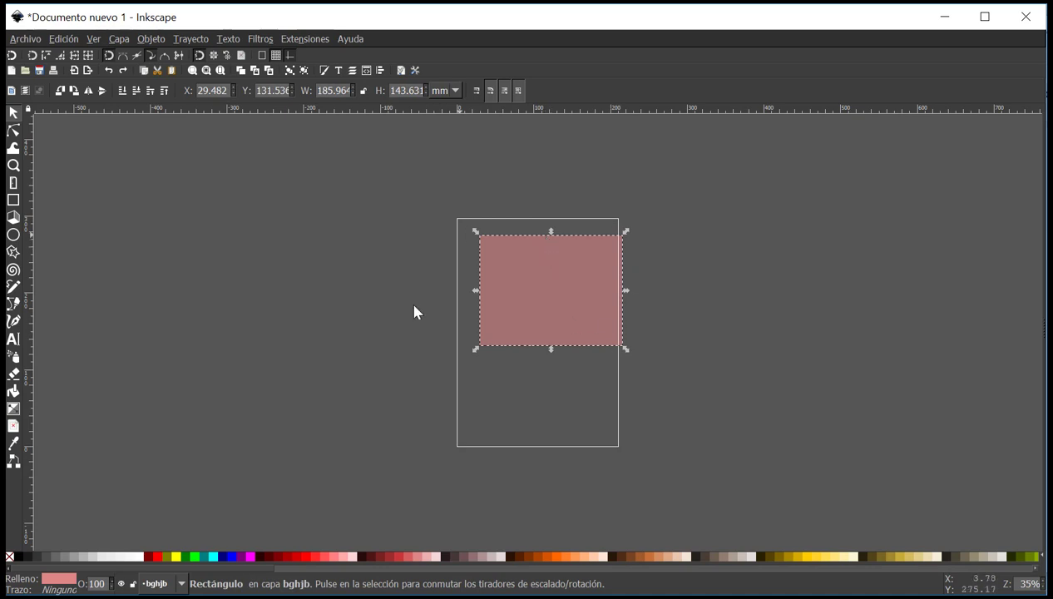
Rotate and skew the pink rectangle into a slanted parallelogram about 359 by 156 mm overall.
{"action": "left_click", "coordinate": [565, 283]}
{"action": "left_click_drag", "start_coordinate": [629, 239], "coordinate": [594, 305]}
{"action": "left_click_drag", "start_coordinate": [631, 203], "coordinate": [618, 372]}
Place two duplicates of the parallelogram below the original and fill the middle copy with a dark brown.
{"action": "left_click", "coordinate": [609, 241]}
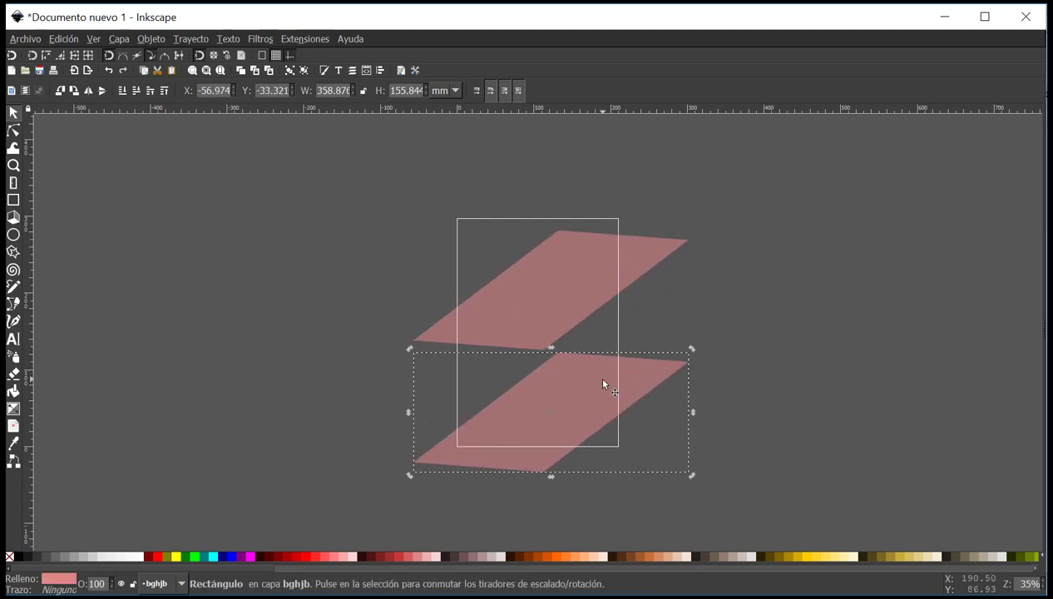
{"action": "key", "text": "ctrl+d"}
{"action": "left_click_drag", "start_coordinate": [598, 409], "coordinate": [606, 355]}
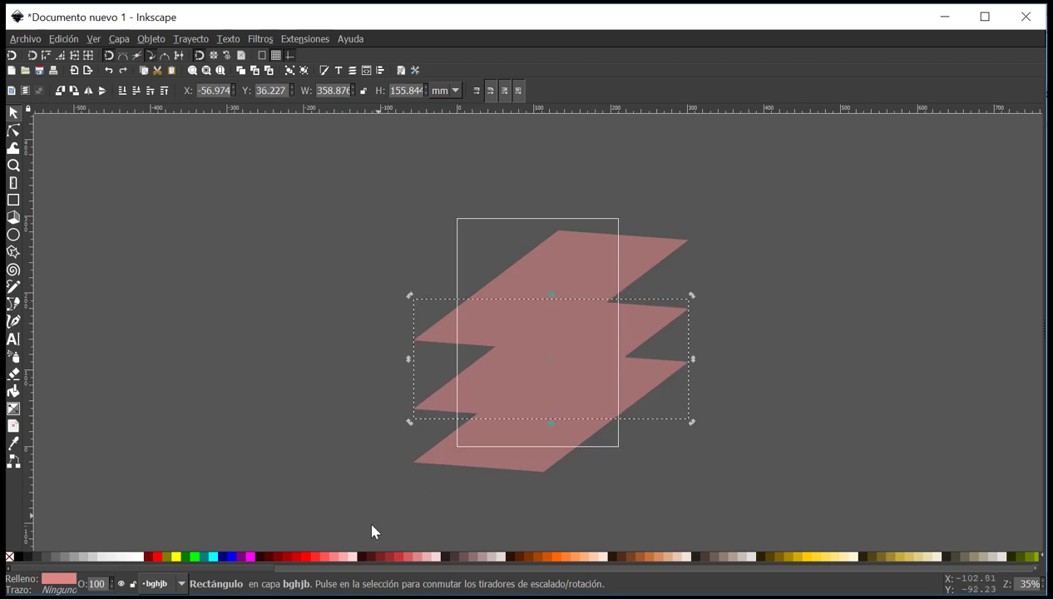
{"action": "left_click", "coordinate": [454, 557]}
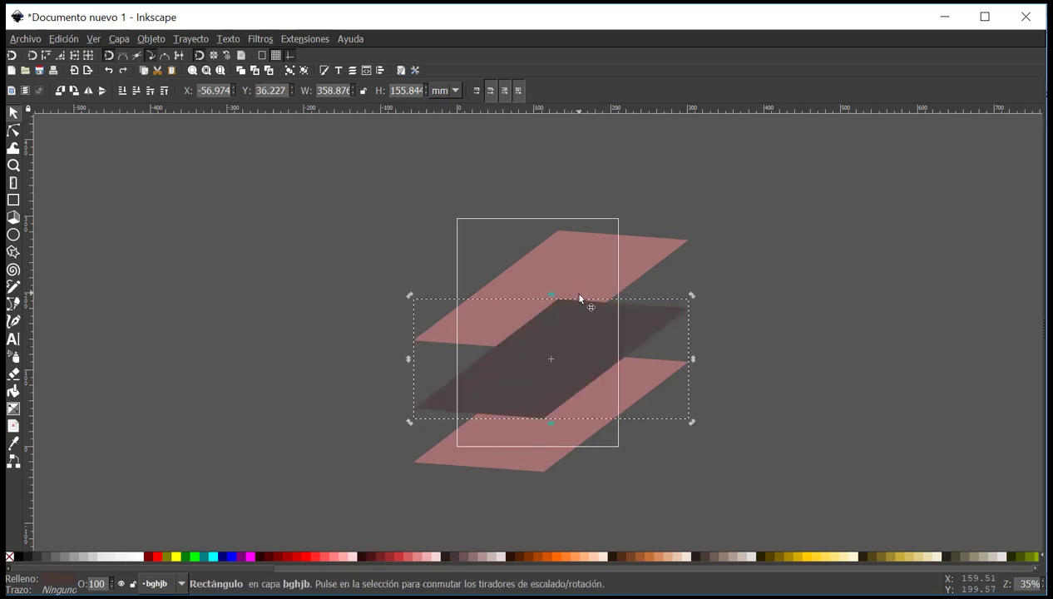
Delete the dark middle copy and the lowest pink copy of the parallelogram.
{"action": "key", "text": "Delete"}
{"action": "left_click", "coordinate": [518, 421]}
{"action": "key", "text": "Delete"}
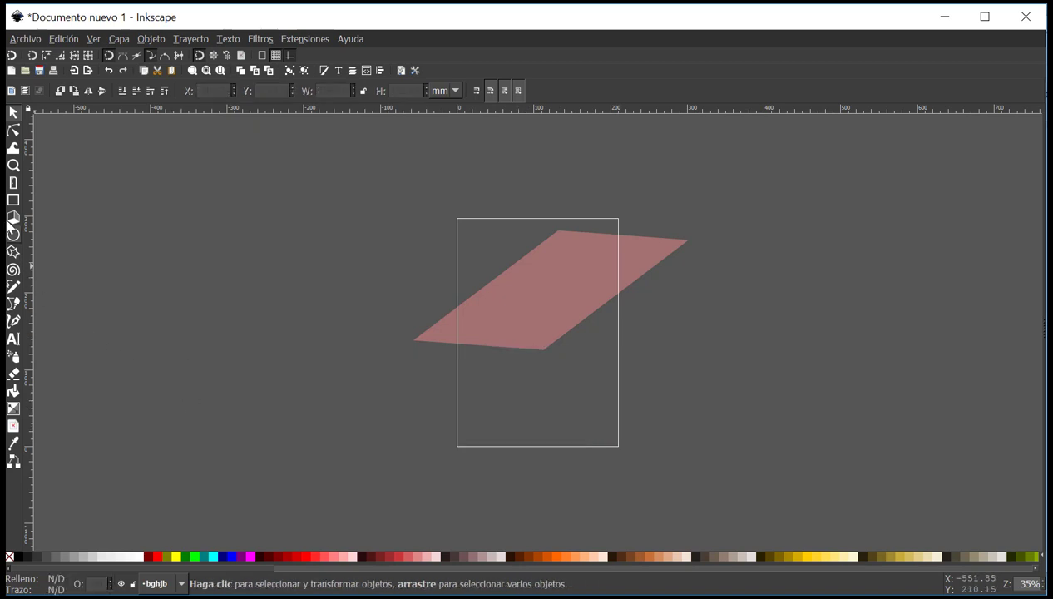
Move the pink parallelogram up and to the left in two shifts, and delete it from the canvas.
{"action": "left_click_drag", "start_coordinate": [533, 261], "coordinate": [512, 277]}
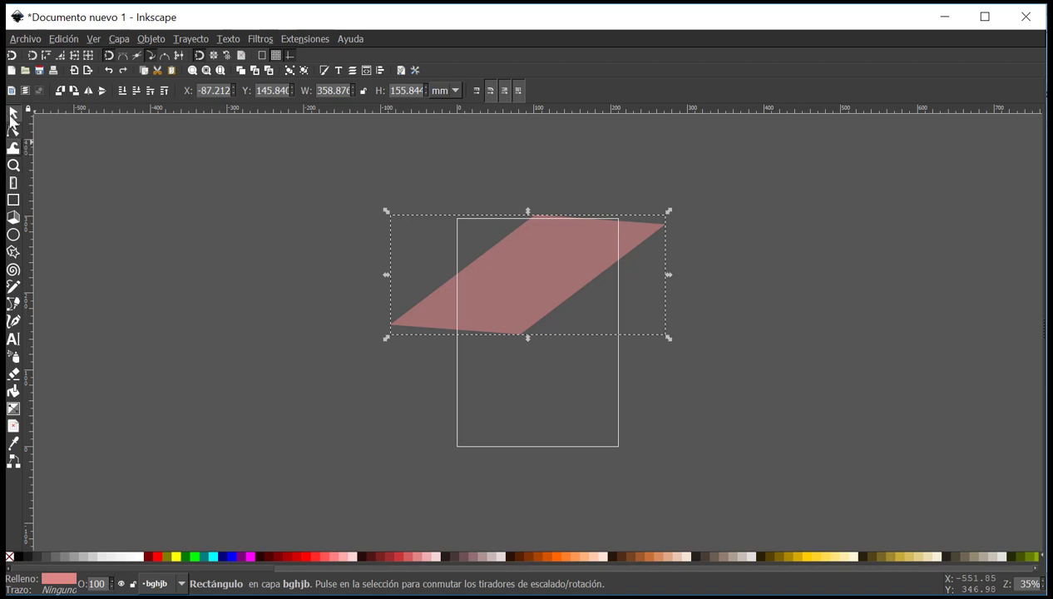
{"action": "left_click_drag", "start_coordinate": [547, 310], "coordinate": [512, 295]}
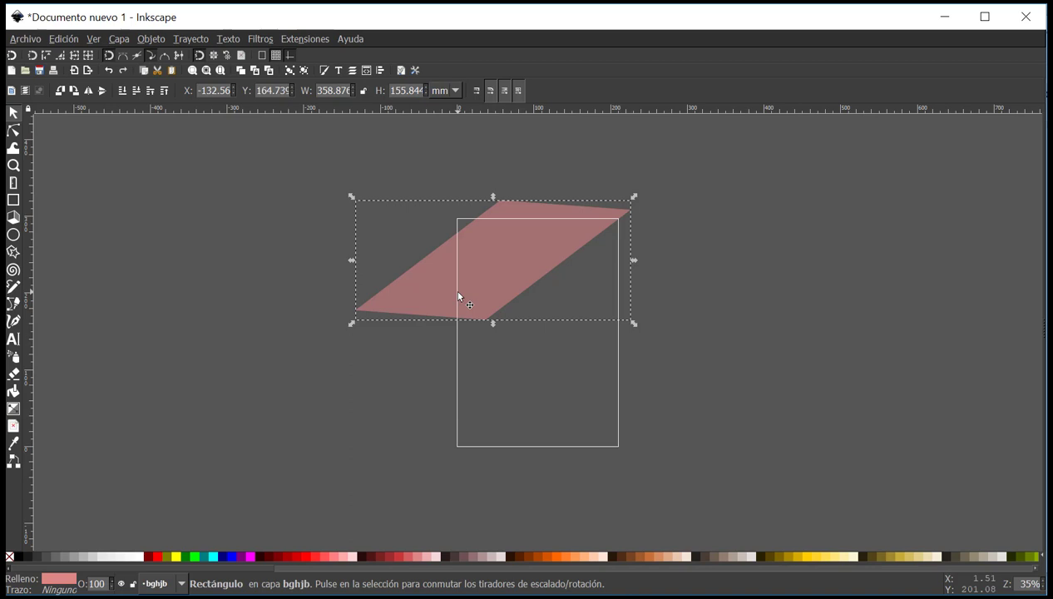
{"action": "key", "text": "Delete"}
{"action": "left_click", "coordinate": [14, 131]}
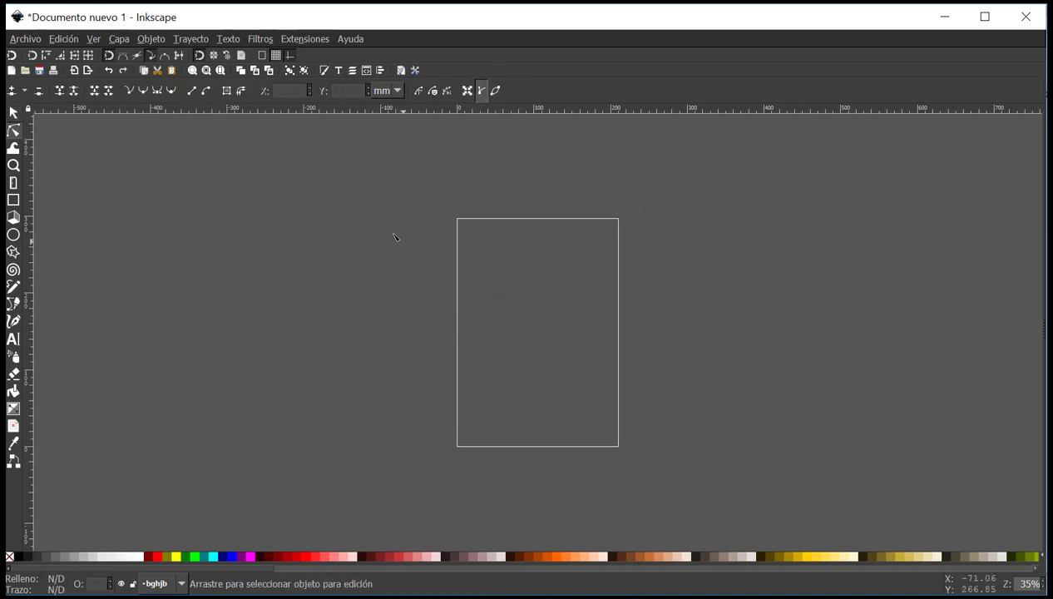
{"action": "left_click_drag", "start_coordinate": [394, 193], "coordinate": [677, 474]}
{"action": "left_click_drag", "start_coordinate": [312, 170], "coordinate": [619, 423]}
{"action": "left_click_drag", "start_coordinate": [384, 150], "coordinate": [682, 473]}
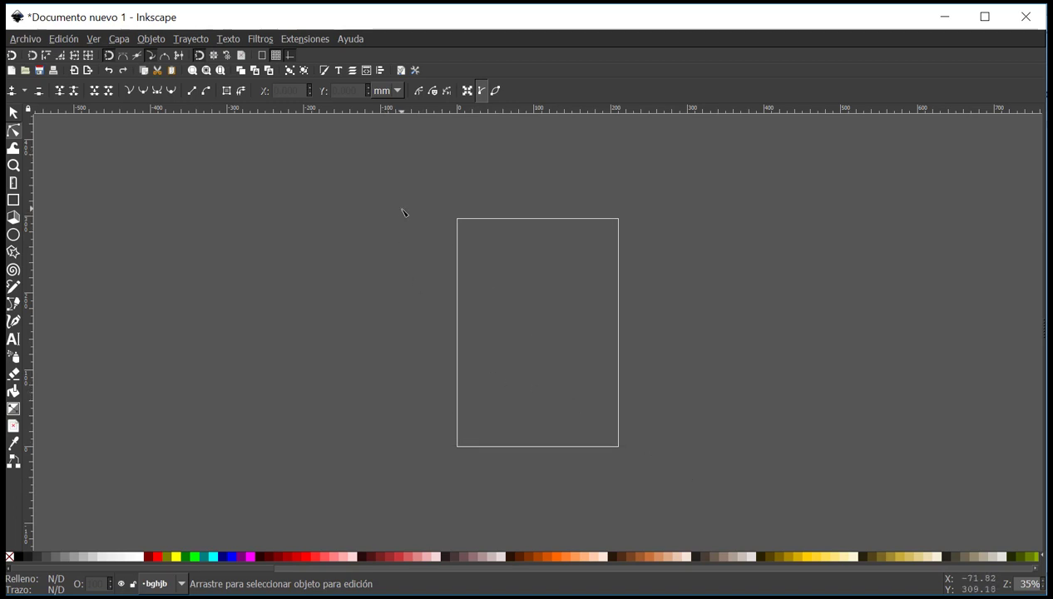
{"action": "left_click_drag", "start_coordinate": [405, 175], "coordinate": [727, 515]}
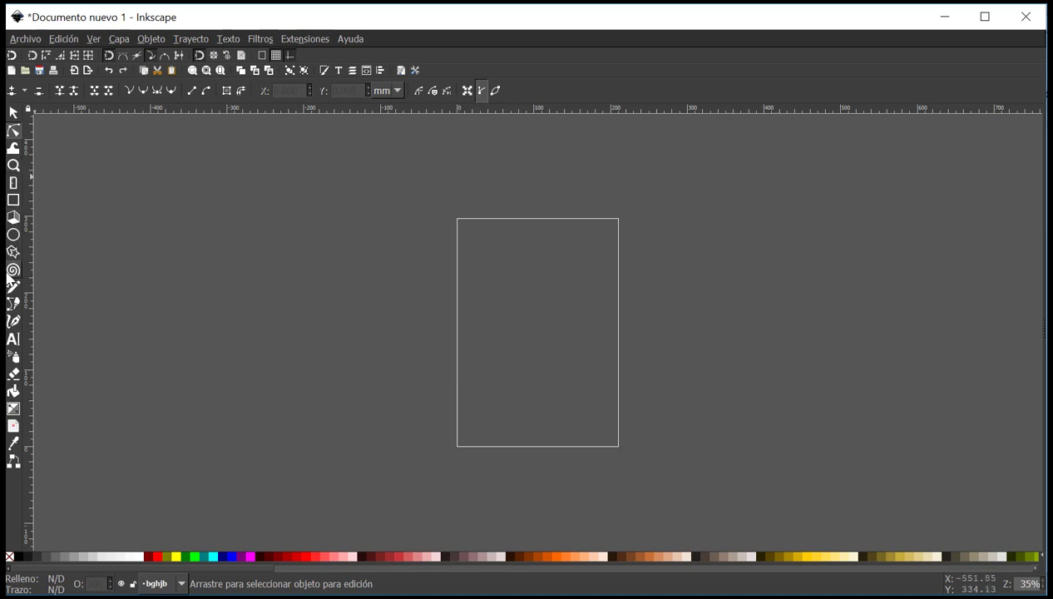
Toggle snapping and create a flowed text frame in the upper half of the page containing "adsfg".
{"action": "left_click", "coordinate": [13, 338]}
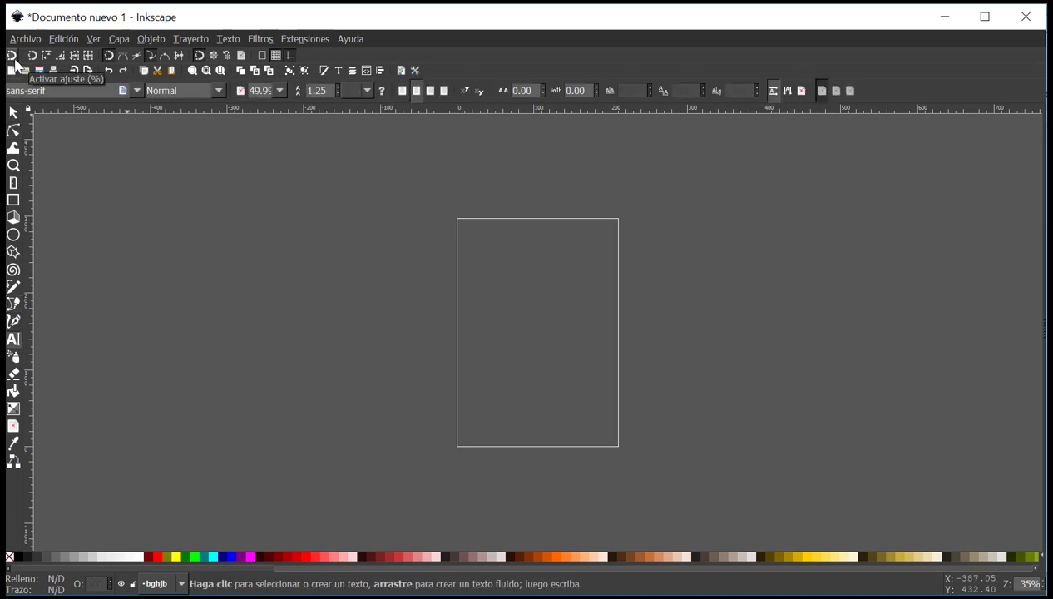
{"action": "left_click", "coordinate": [12, 57]}
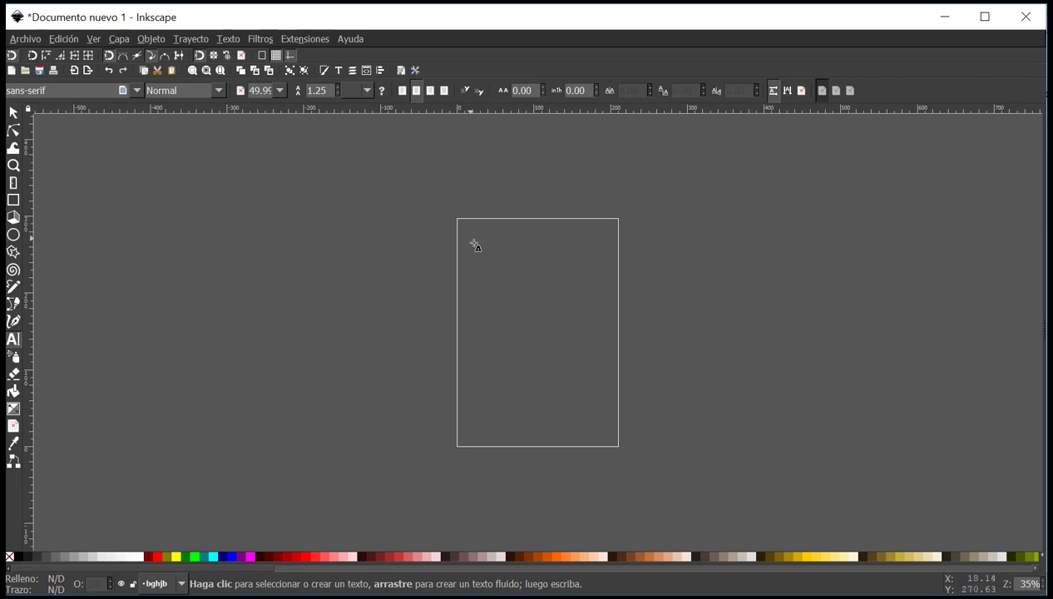
{"action": "left_click_drag", "start_coordinate": [472, 240], "coordinate": [606, 352]}
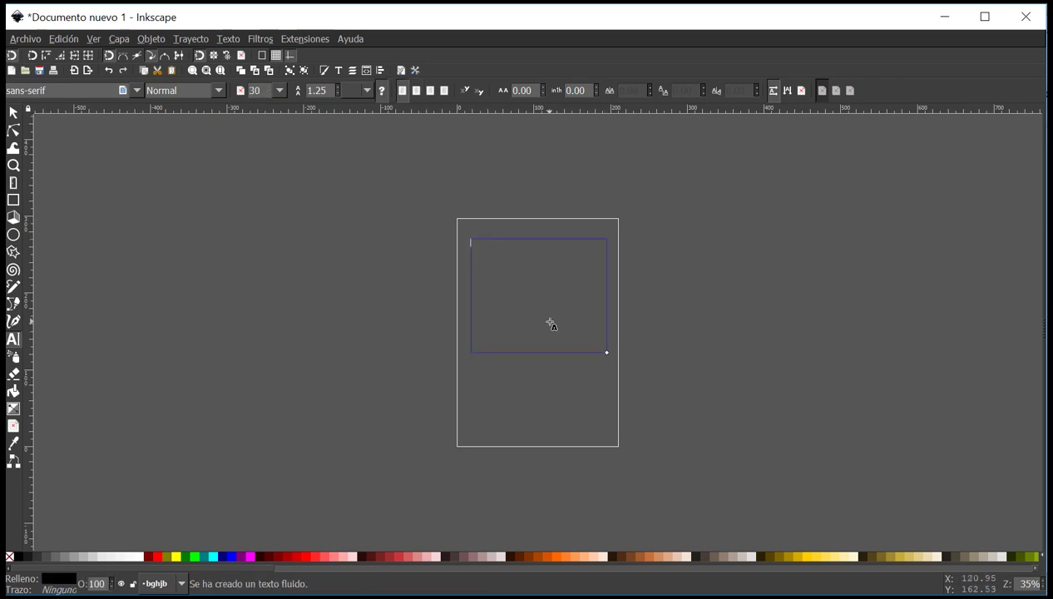
{"action": "type", "text": "texto"}
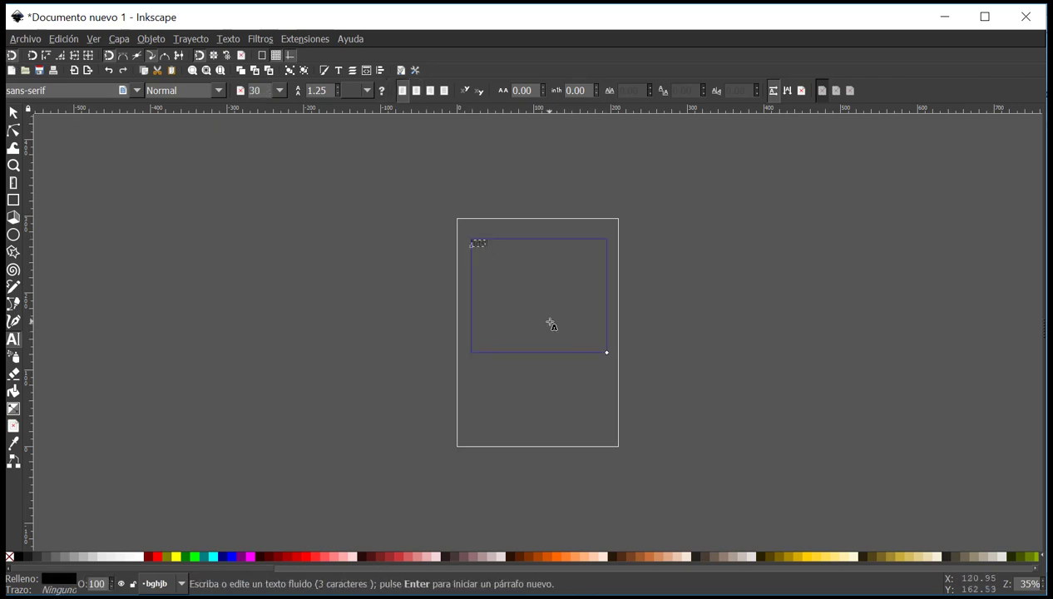
Scale the "adsfg" text up to about 207 by 78 mm so it spans the page width, and deselect it.
{"action": "left_click", "coordinate": [13, 113]}
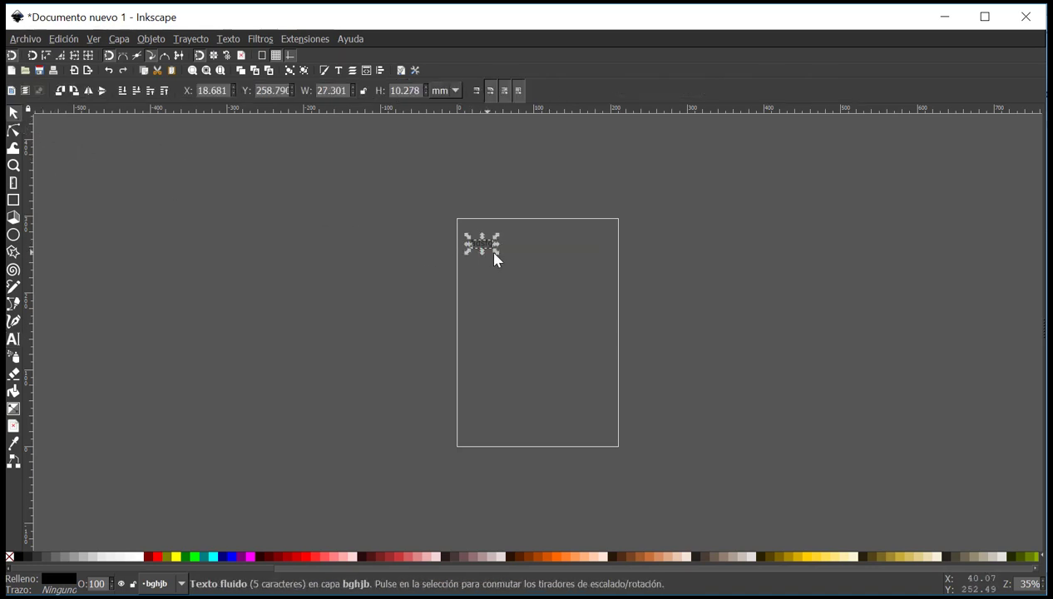
{"action": "left_click_drag", "start_coordinate": [494, 253], "coordinate": [619, 360]}
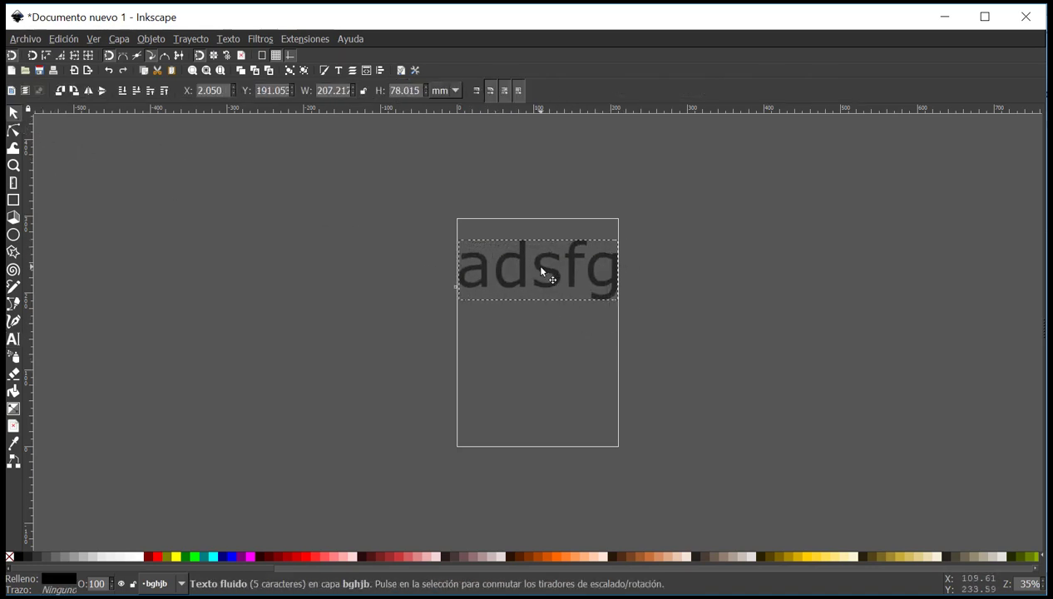
{"action": "left_click", "coordinate": [302, 259]}
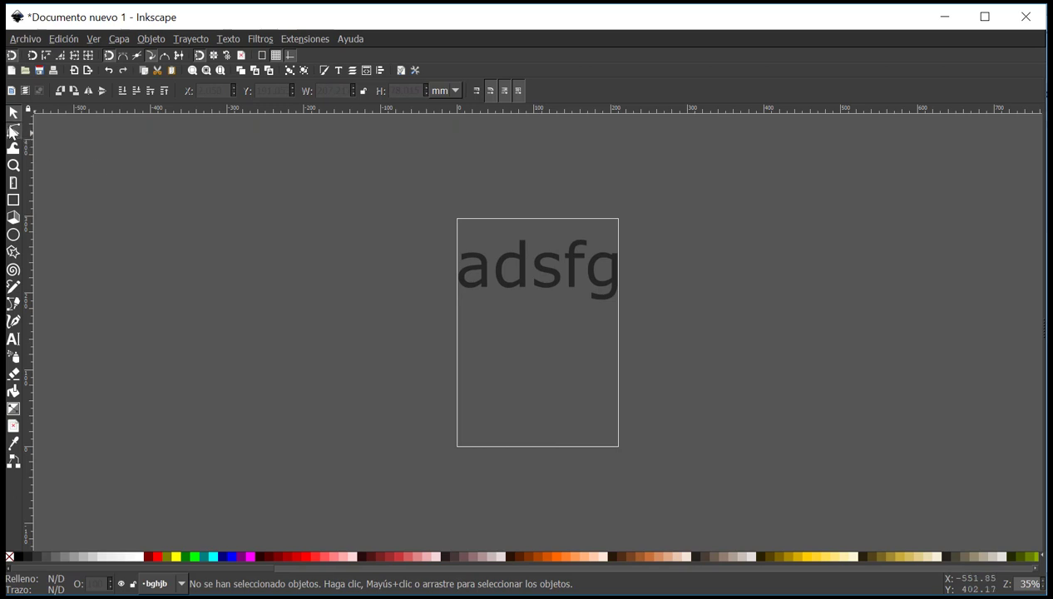
Try to select nodes on the unconverted "adsfg" text with the Node tool, and deselect the text.
{"action": "left_click", "coordinate": [14, 131]}
{"action": "left_click_drag", "start_coordinate": [276, 177], "coordinate": [756, 353]}
{"action": "left_click", "coordinate": [415, 193]}
{"action": "mouse_move", "coordinate": [430, 189]}
{"action": "left_mouse_down"}
{"action": "mouse_move", "coordinate": [672, 306]}
{"action": "mouse_move", "coordinate": [715, 344]}
{"action": "left_mouse_up"}
{"action": "left_click_drag", "start_coordinate": [387, 185], "coordinate": [688, 362]}
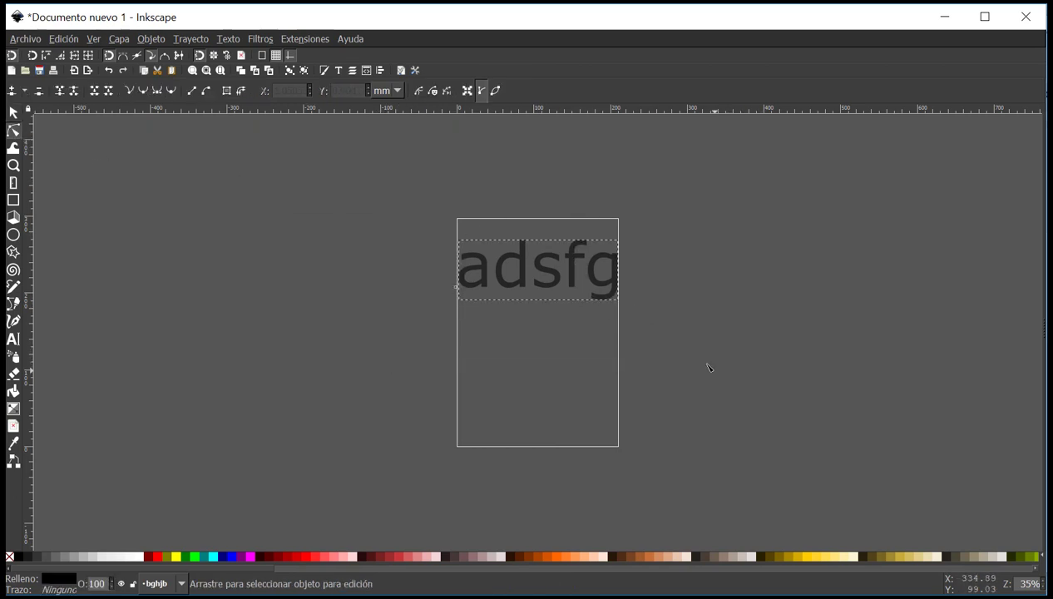
{"action": "left_click", "coordinate": [14, 112]}
{"action": "left_click", "coordinate": [306, 257]}
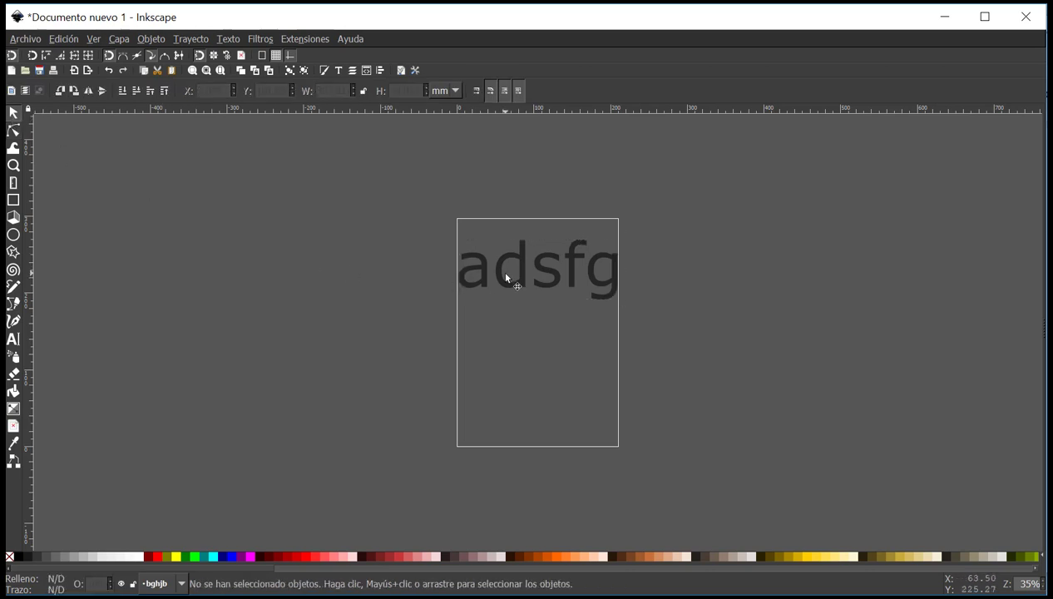
Move the "adsfg" text slightly up and to the right, and convert it from object to path.
{"action": "mouse_move", "coordinate": [529, 281]}
{"action": "left_mouse_down"}
{"action": "mouse_move", "coordinate": [475, 325]}
{"action": "mouse_move", "coordinate": [534, 277]}
{"action": "left_mouse_up"}
{"action": "left_click", "coordinate": [190, 40]}
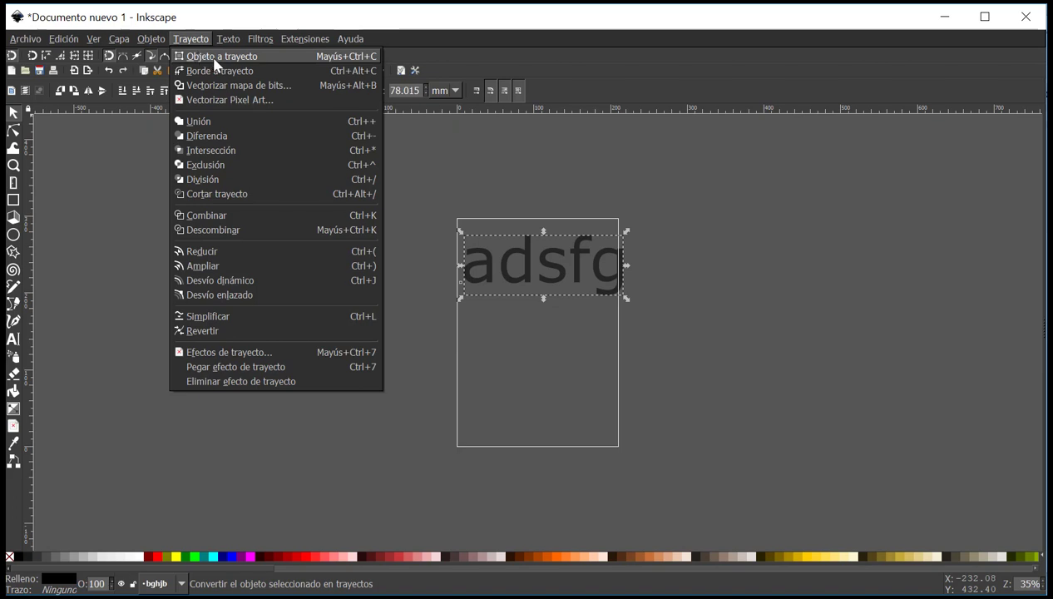
{"action": "left_click", "coordinate": [215, 58]}
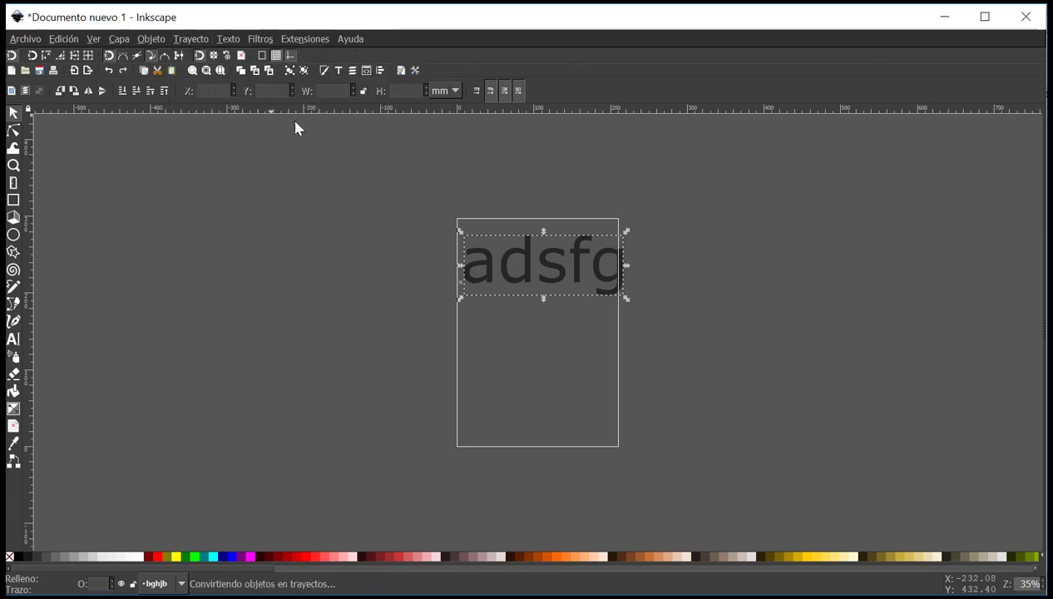
Edit the letter a's nodes, undoing a trial move and shifting its stem's lower-right corner outward to about X 48.1 mm.
{"action": "left_click", "coordinate": [14, 130]}
{"action": "left_click", "coordinate": [493, 305]}
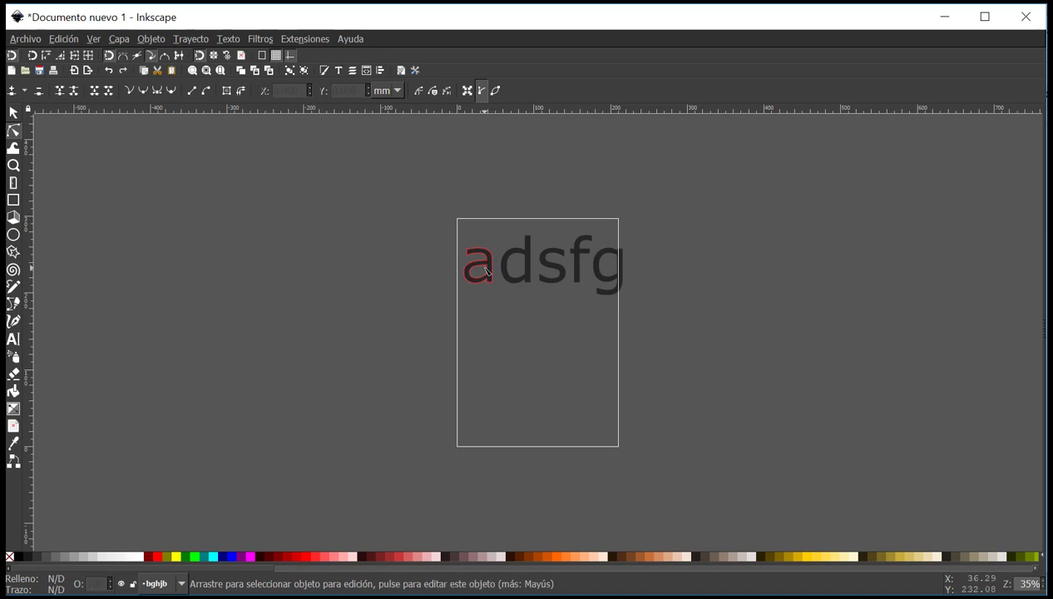
{"action": "left_click", "coordinate": [478, 268]}
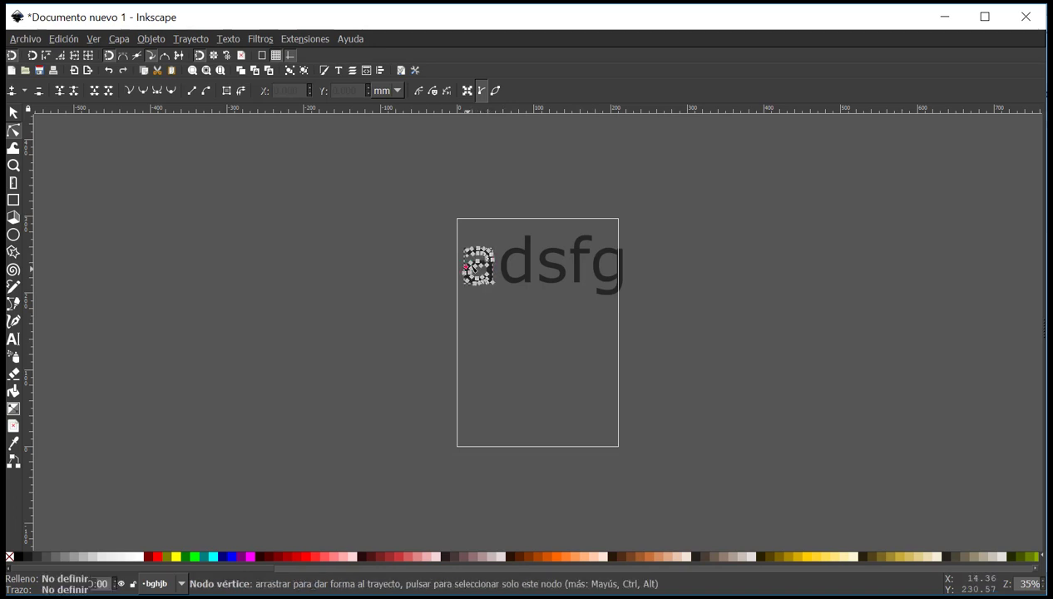
{"action": "scroll", "coordinate": [489, 288], "scroll_direction": "up", "scroll_amount": 1, "text": "ctrl"}
{"action": "scroll", "coordinate": [489, 291], "scroll_direction": "up", "scroll_amount": 4, "text": "ctrl"}
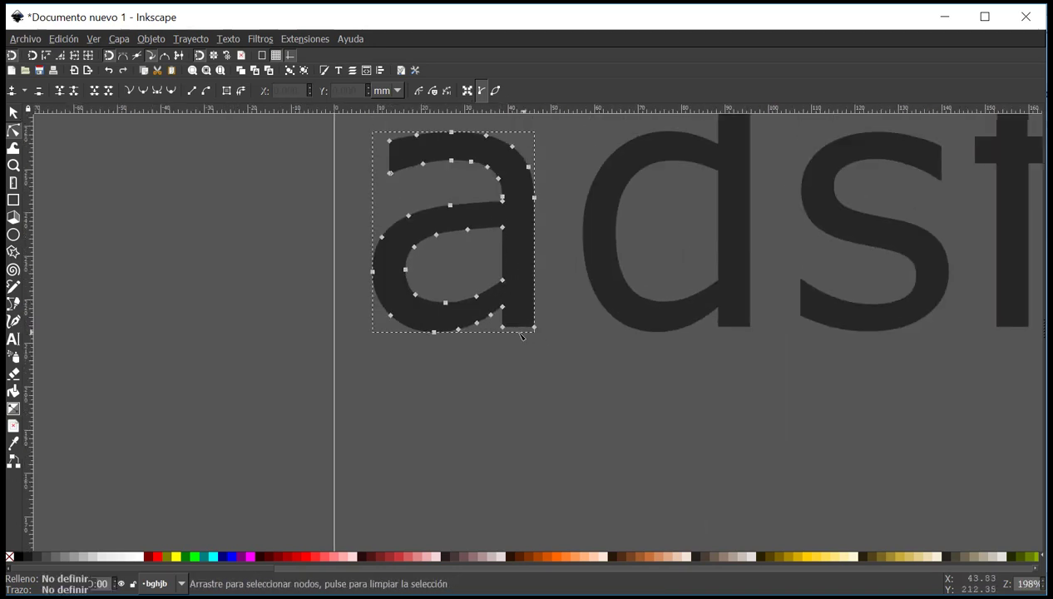
{"action": "left_click_drag", "start_coordinate": [502, 327], "coordinate": [472, 429]}
{"action": "key", "text": "ctrl+z"}
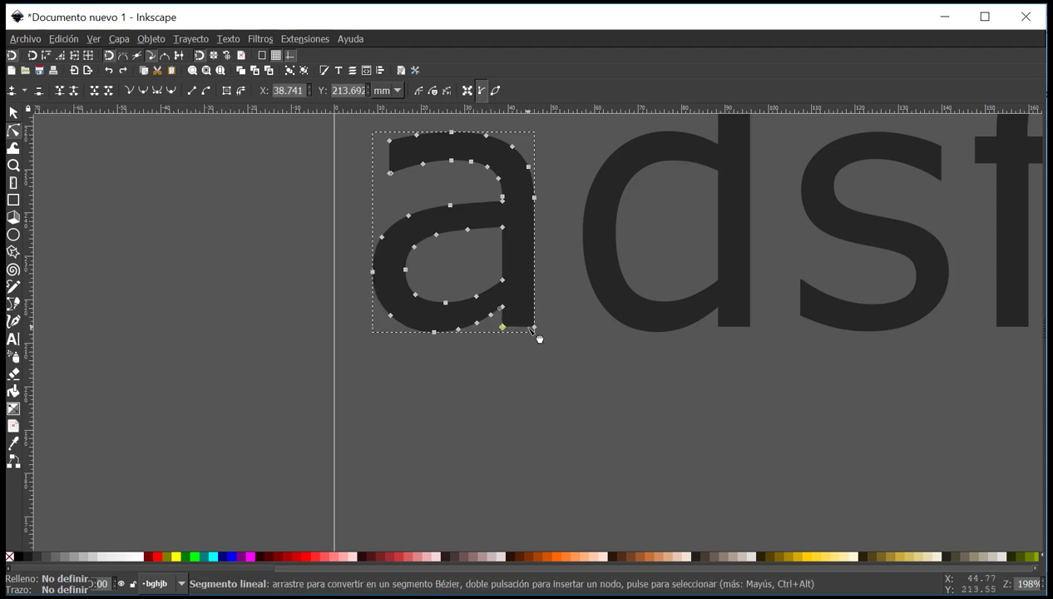
{"action": "left_click_drag", "start_coordinate": [503, 327], "coordinate": [546, 330]}
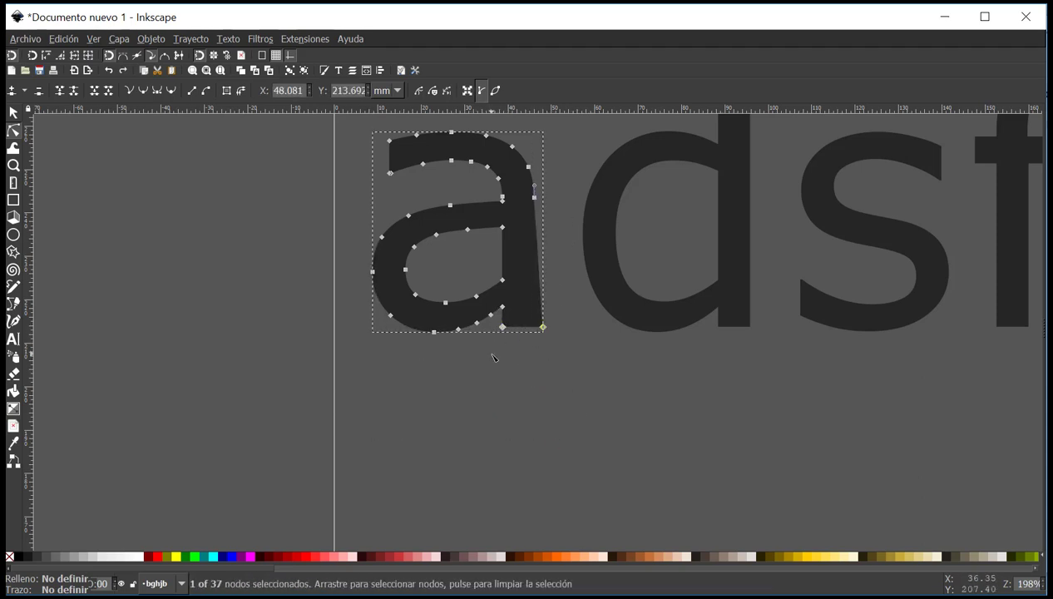
Pull the top-right node of the letter d's stem up into a point at about X 93.1, Y 294.6 mm.
{"action": "scroll", "coordinate": [578, 371], "scroll_direction": "down", "scroll_amount": 1, "text": "ctrl"}
{"action": "scroll", "coordinate": [577, 371], "scroll_direction": "down", "scroll_amount": 4, "text": "ctrl"}
{"action": "scroll", "coordinate": [373, 218], "scroll_direction": "right", "scroll_amount": 1}
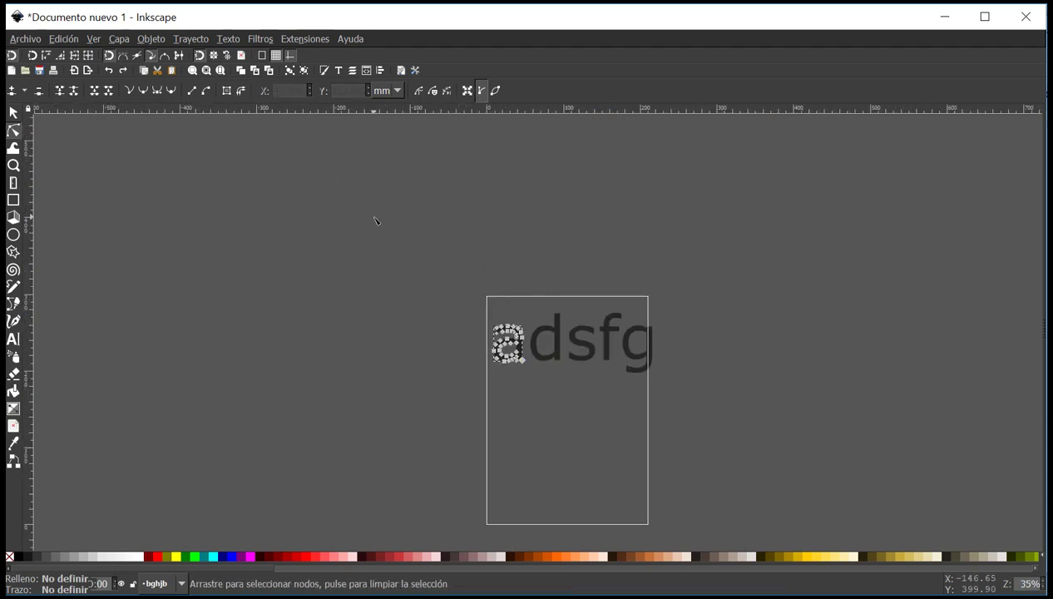
{"action": "left_click_drag", "start_coordinate": [381, 264], "coordinate": [773, 472]}
{"action": "scroll", "coordinate": [555, 336], "scroll_direction": "down", "scroll_amount": 1, "text": "ctrl"}
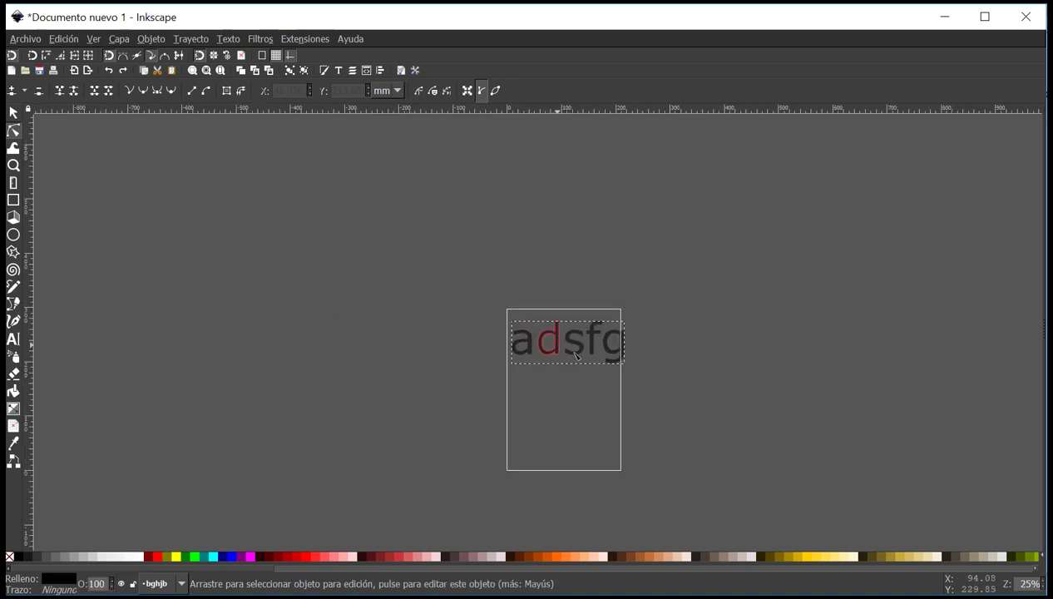
{"action": "scroll", "coordinate": [558, 333], "scroll_direction": "up", "scroll_amount": 3, "text": "ctrl"}
{"action": "left_click", "coordinate": [557, 295]}
{"action": "scroll", "coordinate": [555, 293], "scroll_direction": "up", "scroll_amount": 2, "text": "ctrl"}
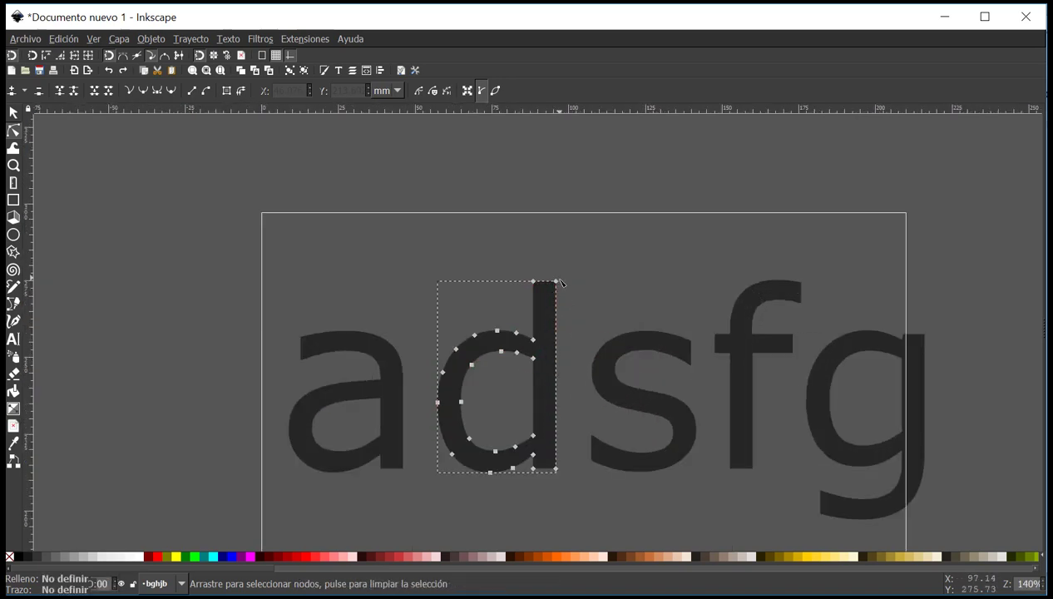
{"action": "left_click_drag", "start_coordinate": [557, 282], "coordinate": [548, 220]}
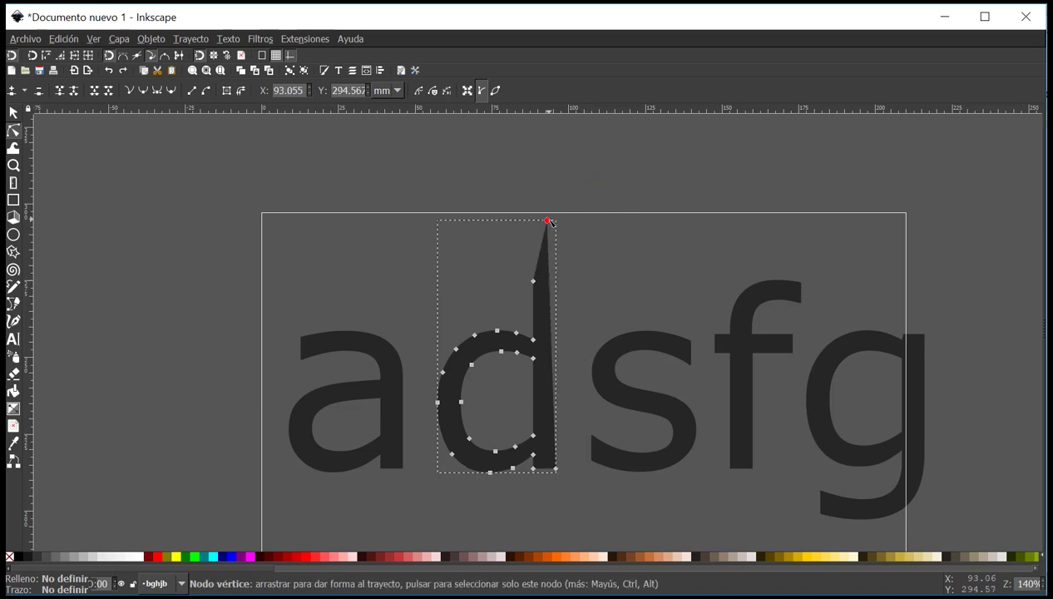
Delete the reshaped letter d and all the remaining letters, leaving the page empty.
{"action": "scroll", "coordinate": [484, 311], "scroll_direction": "down", "scroll_amount": 2, "text": "ctrl"}
{"action": "key", "text": "ctrl+a"}
{"action": "key", "text": "s"}
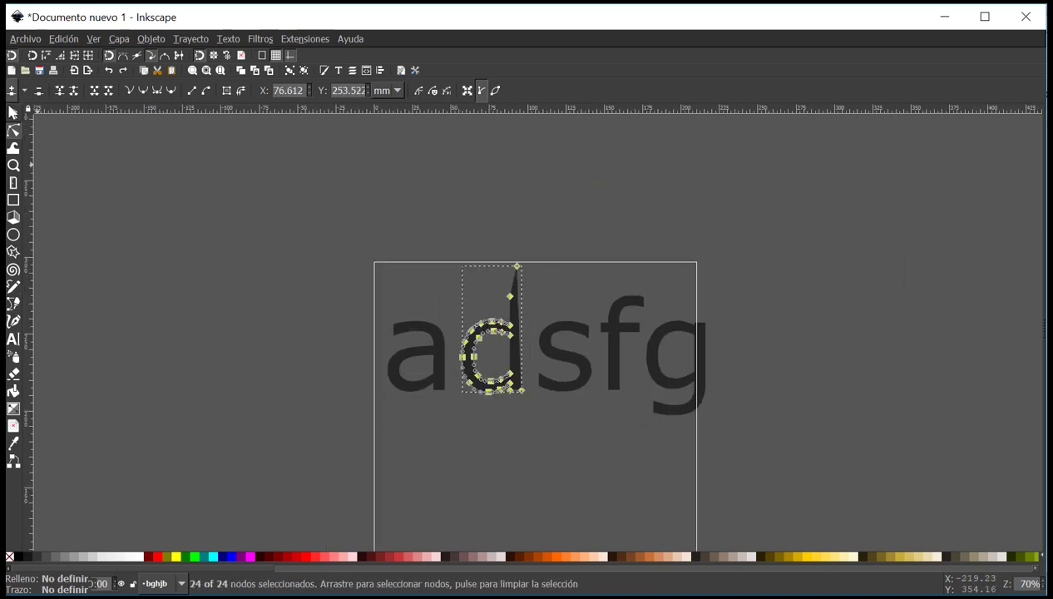
{"action": "key", "text": "Delete"}
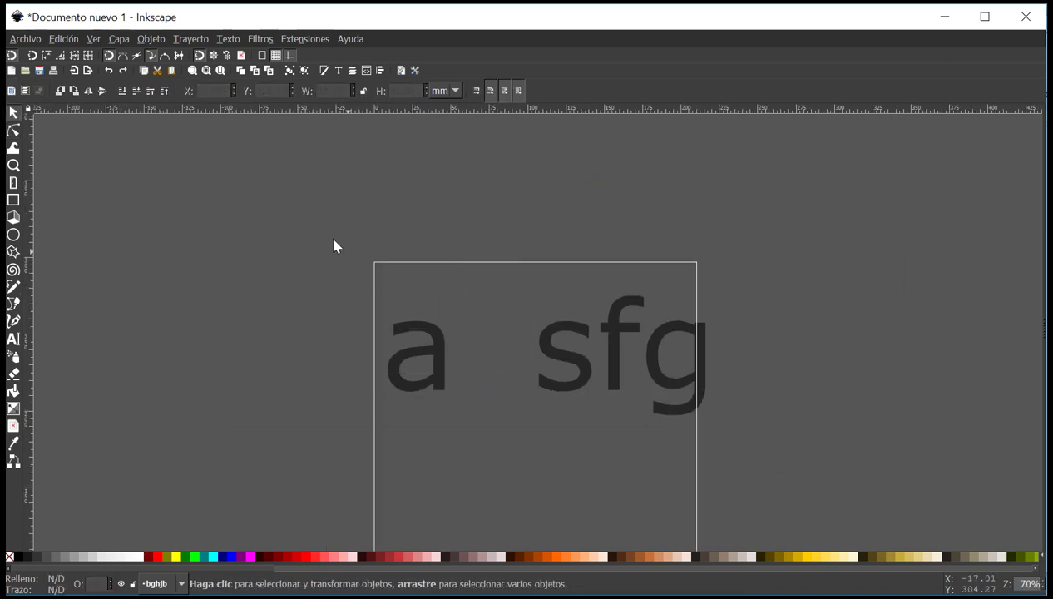
{"action": "left_click_drag", "start_coordinate": [333, 245], "coordinate": [803, 466]}
{"action": "key", "text": "Delete"}
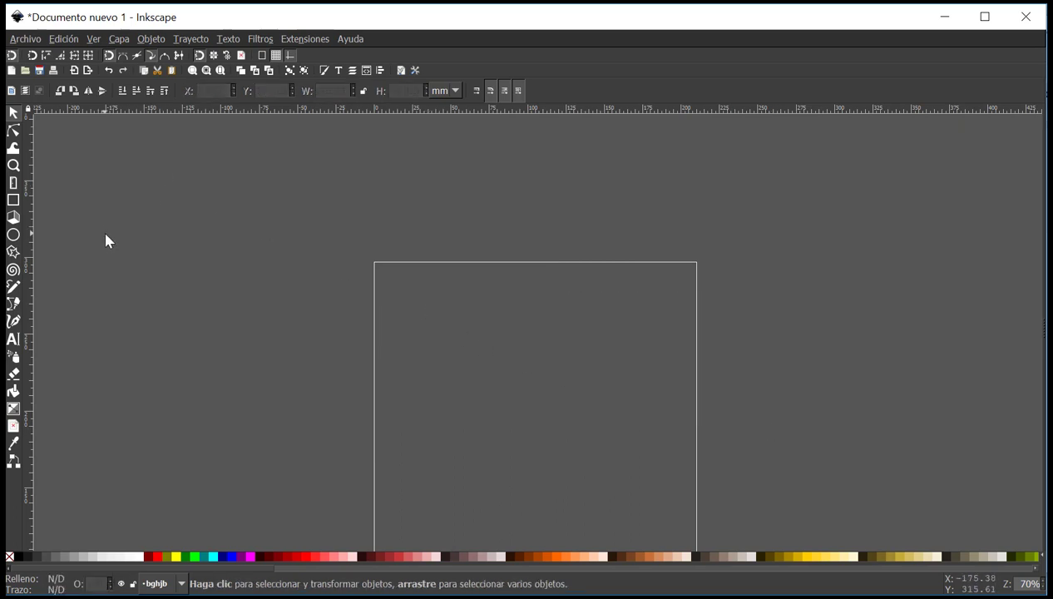
View the empty page at several zoom levels, zooming repeatedly out and back in between 70% and 12%.
{"action": "scroll", "coordinate": [106, 241], "scroll_direction": "down", "scroll_amount": 4}
{"action": "scroll", "coordinate": [106, 241], "scroll_direction": "down", "scroll_amount": 2}
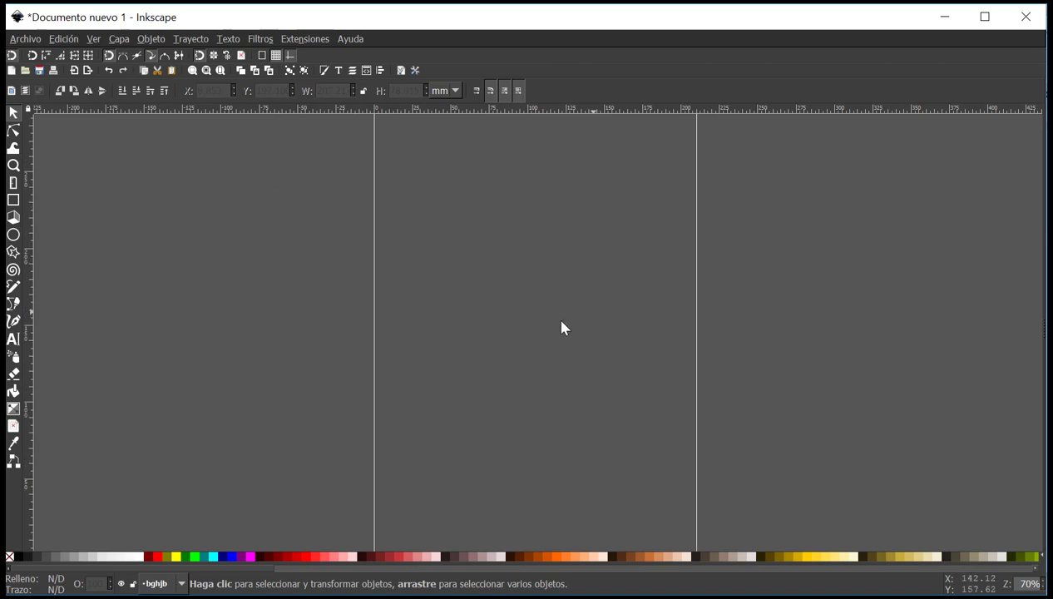
{"action": "key", "text": "ctrl"}
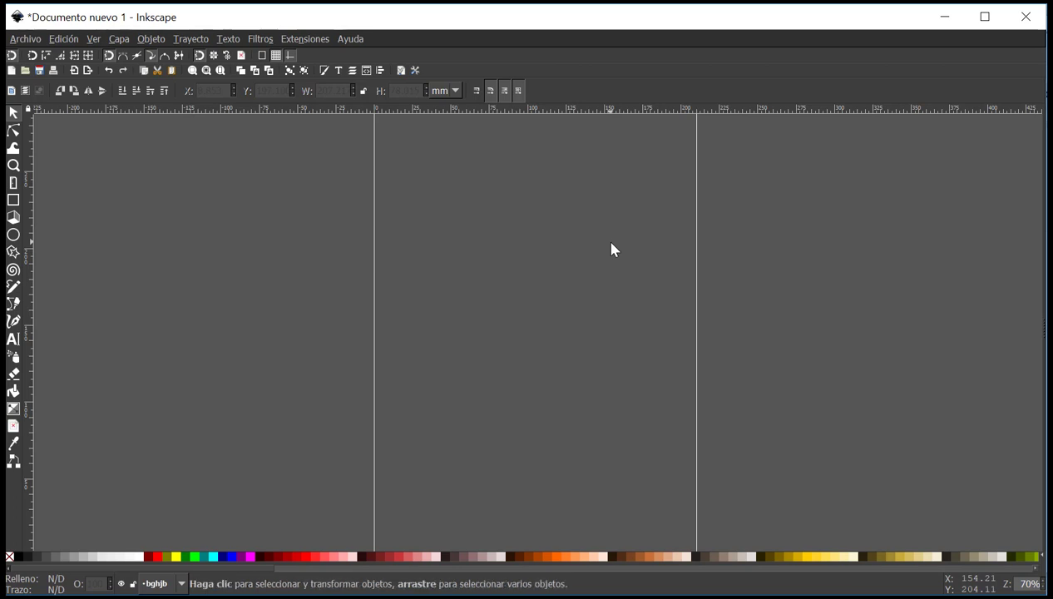
{"action": "key", "text": "ctrl"}
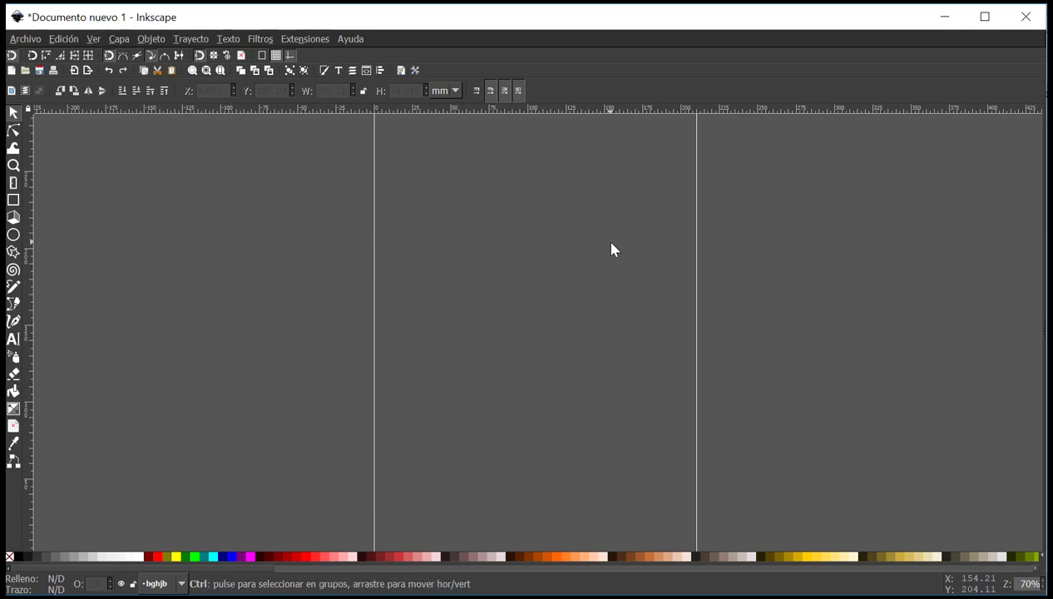
{"action": "scroll", "coordinate": [611, 250], "scroll_direction": "down", "scroll_amount": 4}
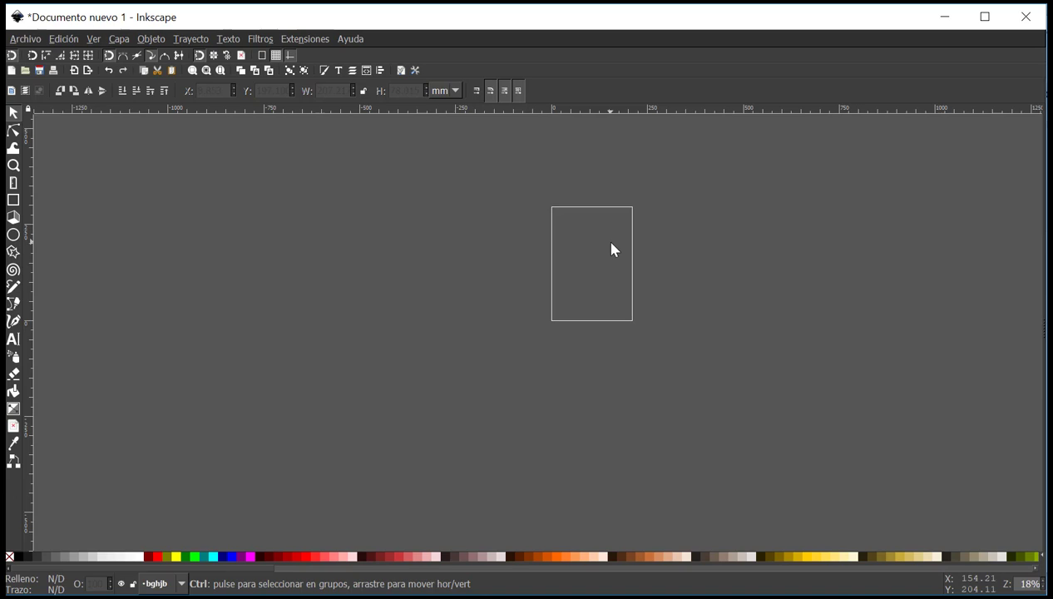
{"action": "scroll", "coordinate": [611, 250], "scroll_direction": "up", "scroll_amount": 4}
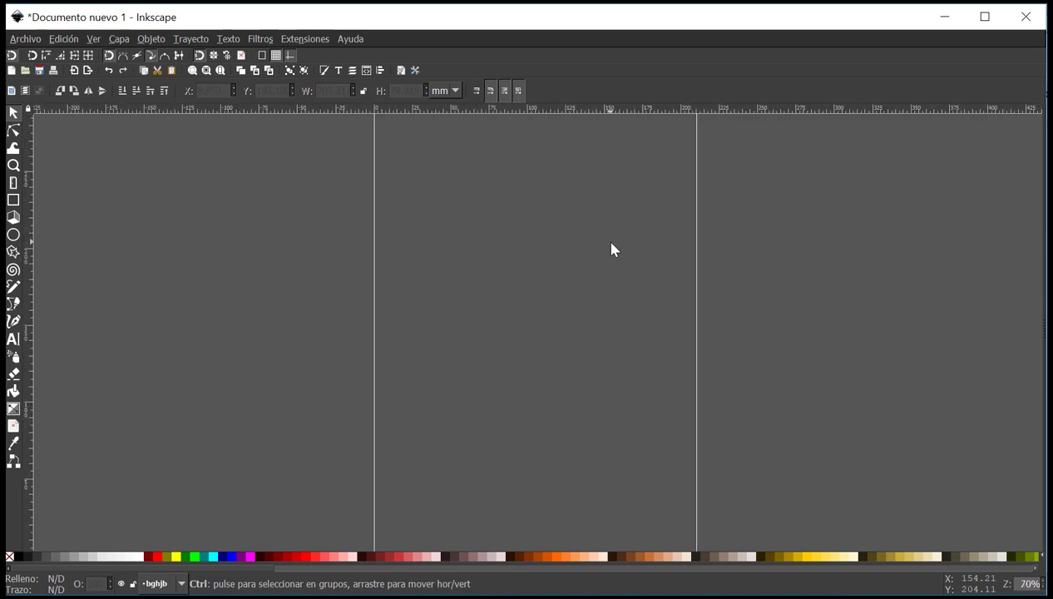
{"action": "scroll", "coordinate": [611, 250], "scroll_direction": "down", "scroll_amount": 4}
{"action": "scroll", "coordinate": [611, 250], "scroll_direction": "up", "scroll_amount": 4}
{"action": "scroll", "coordinate": [611, 249], "scroll_direction": "down", "scroll_amount": 4}
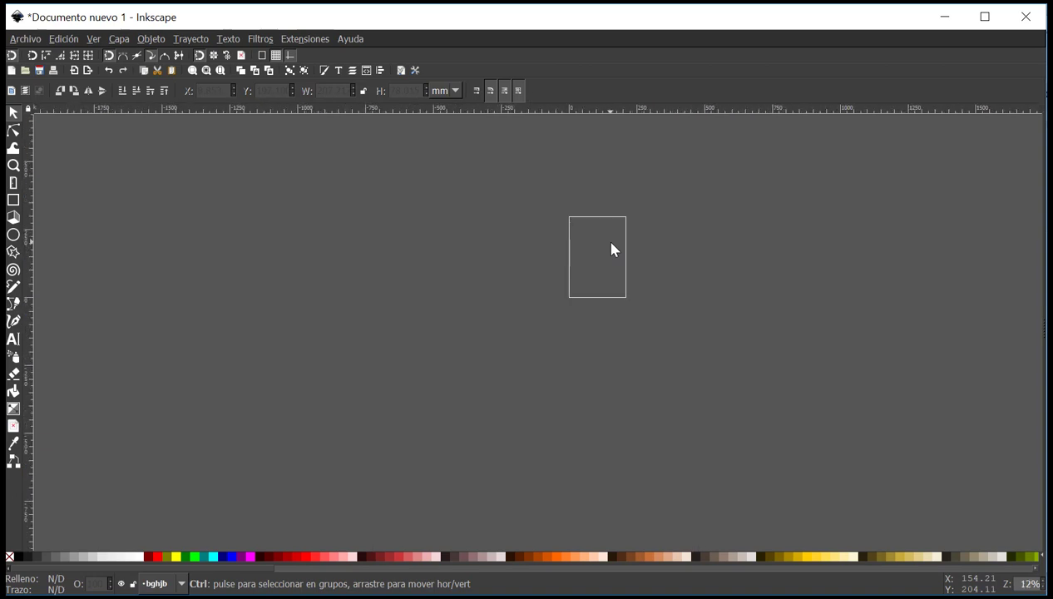
{"action": "scroll", "coordinate": [611, 249], "scroll_direction": "up", "scroll_amount": 4}
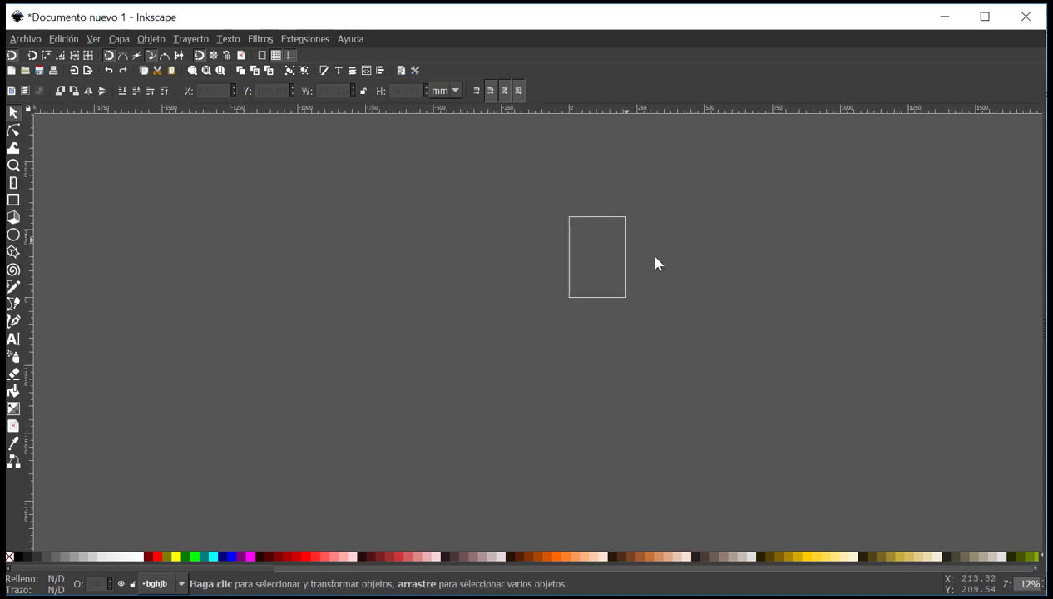
Draw an open wavy Bézier path with six nodes, about 668 mm wide, across and beyond both sides of the page.
{"action": "scroll", "coordinate": [625, 306], "scroll_direction": "up", "scroll_amount": 2}
{"action": "scroll", "coordinate": [594, 310], "scroll_direction": "right", "scroll_amount": 2}
{"action": "scroll", "coordinate": [545, 317], "scroll_direction": "up", "scroll_amount": 3, "text": "ctrl"}
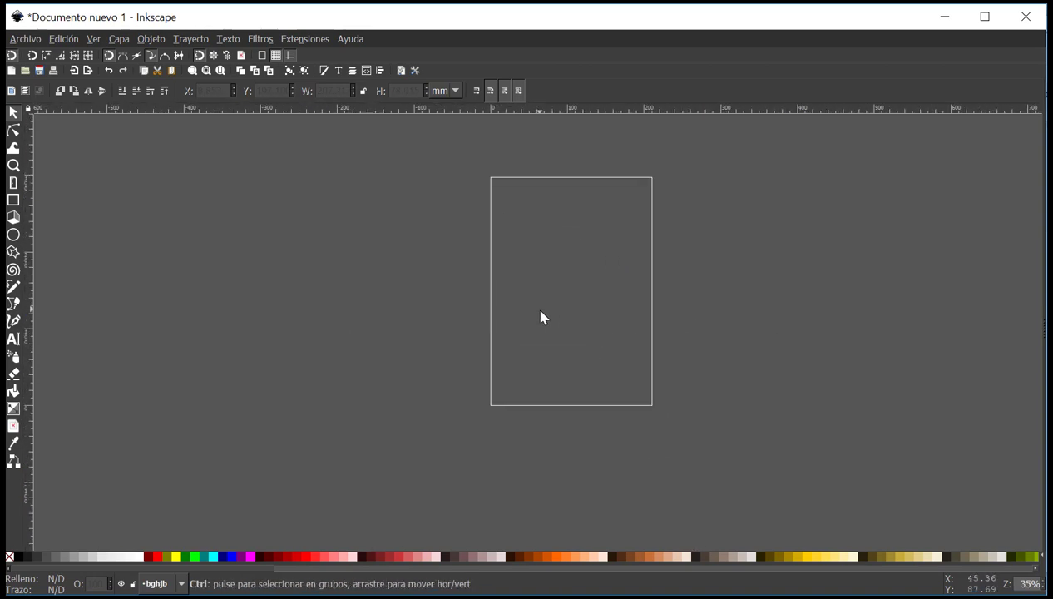
{"action": "scroll", "coordinate": [548, 291], "scroll_direction": "up", "scroll_amount": 1}
{"action": "left_click", "coordinate": [15, 132]}
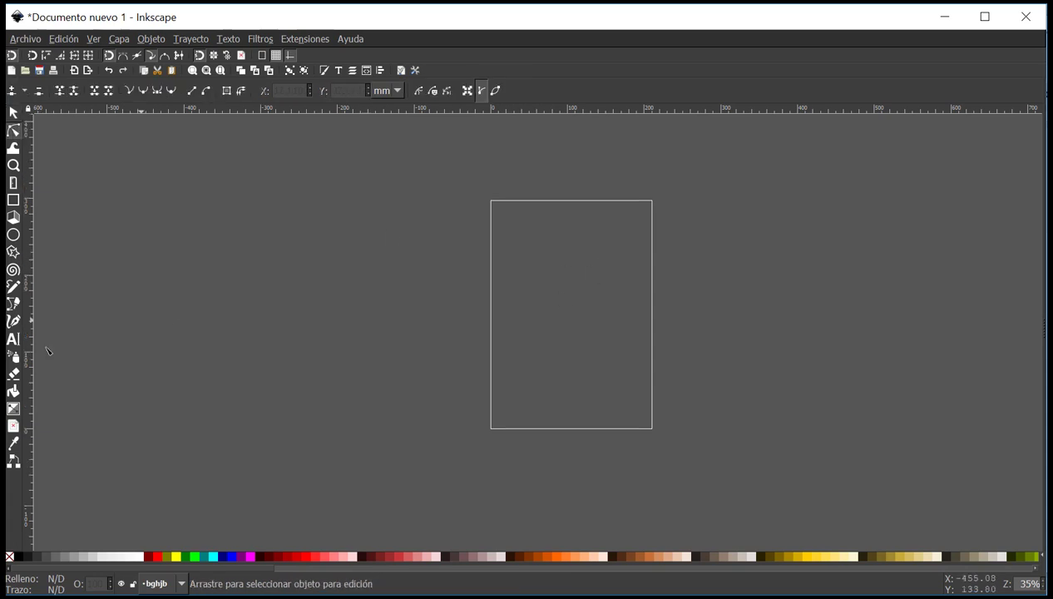
{"action": "left_click", "coordinate": [13, 308]}
{"action": "left_click", "coordinate": [364, 281]}
{"action": "left_click_drag", "start_coordinate": [676, 206], "coordinate": [738, 288]}
{"action": "left_click_drag", "start_coordinate": [706, 361], "coordinate": [624, 364]}
{"action": "left_click_drag", "start_coordinate": [540, 291], "coordinate": [506, 360]}
{"action": "left_click_drag", "start_coordinate": [391, 350], "coordinate": [376, 299]}
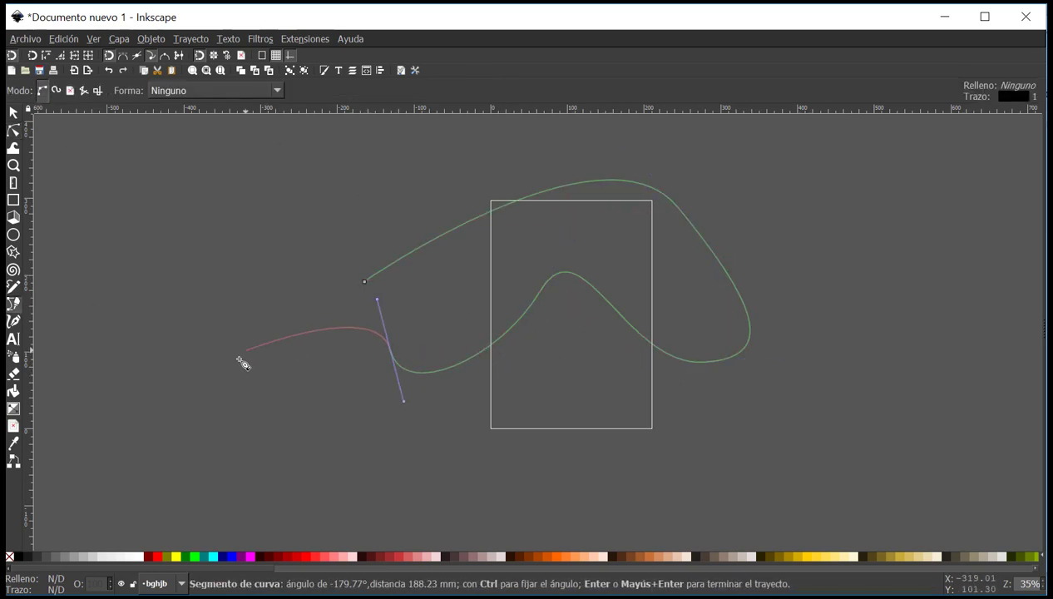
{"action": "left_click_drag", "start_coordinate": [238, 360], "coordinate": [232, 407]}
{"action": "key", "text": "Return"}
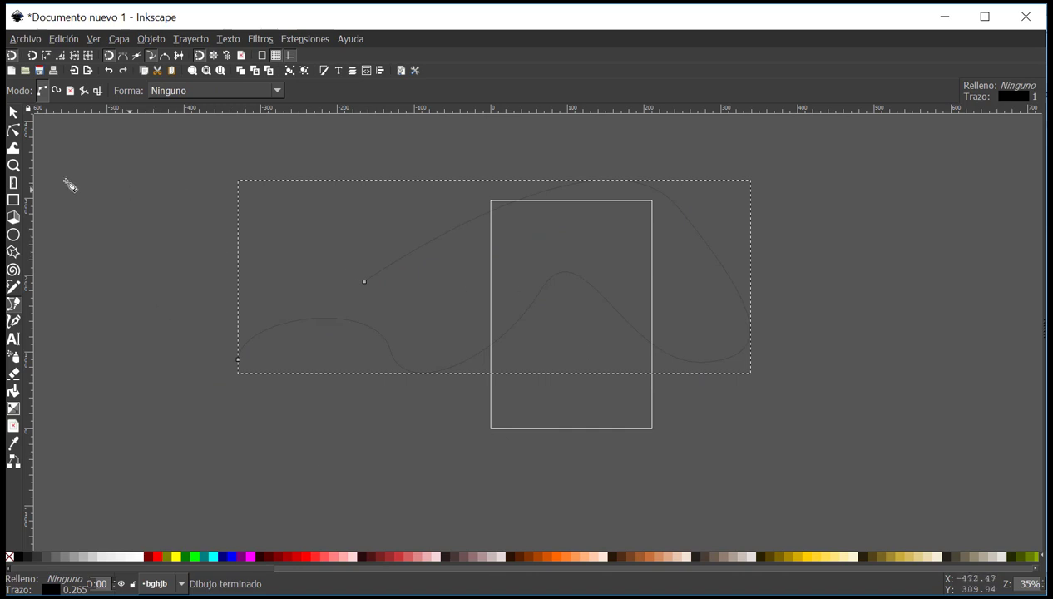
Move the path's middle node to about X 99.8, Y 148.9 mm and swing its upper handle down to flatten the curve.
{"action": "left_click", "coordinate": [14, 130]}
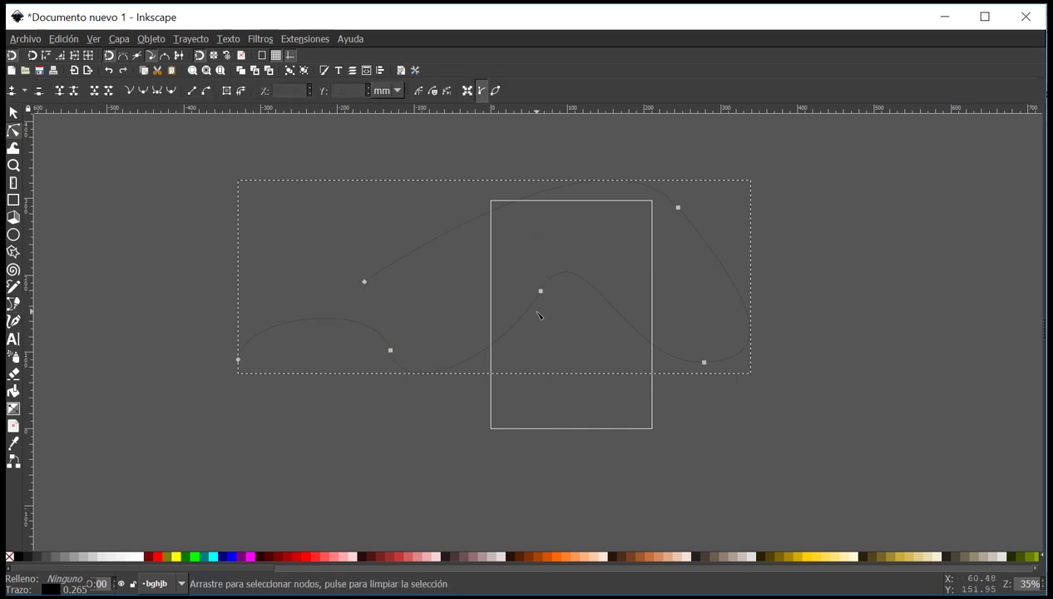
{"action": "left_click_drag", "start_coordinate": [540, 291], "coordinate": [567, 314]}
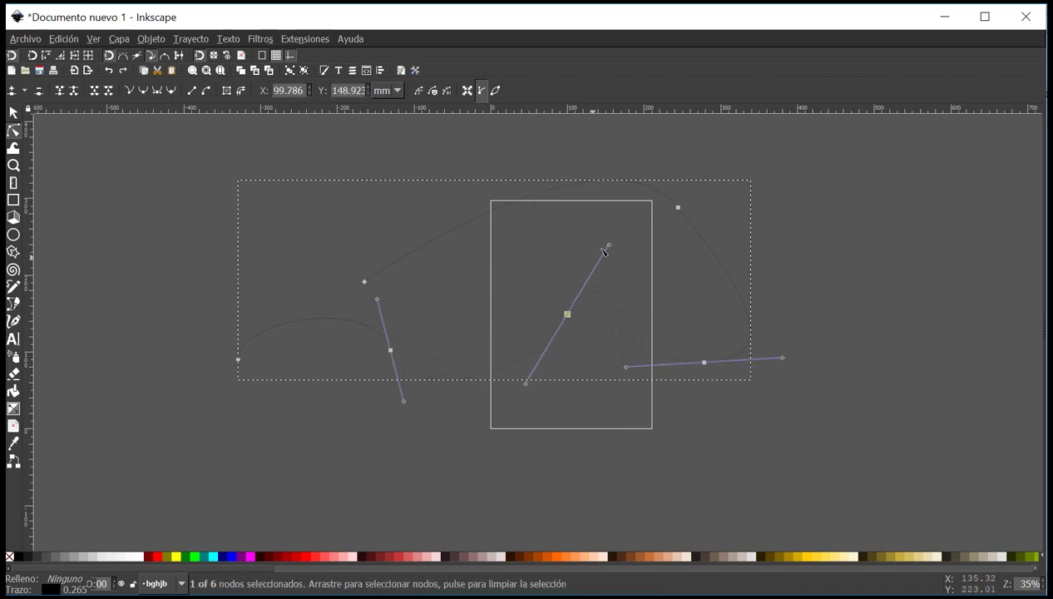
{"action": "left_click_drag", "start_coordinate": [609, 245], "coordinate": [623, 336]}
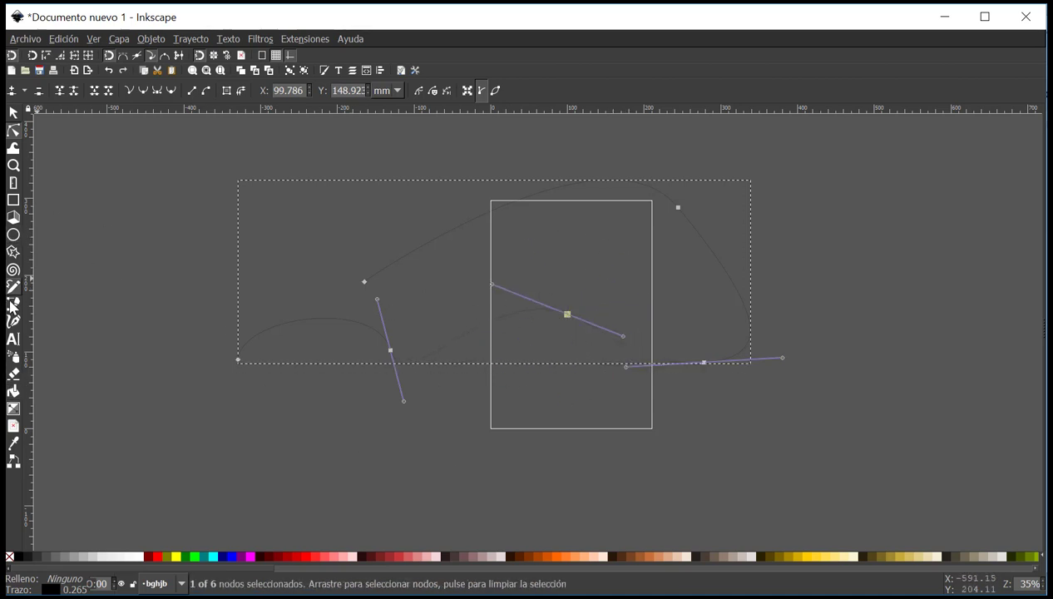
Select everything around the page and delete the edited Bézier path.
{"action": "left_click", "coordinate": [13, 113]}
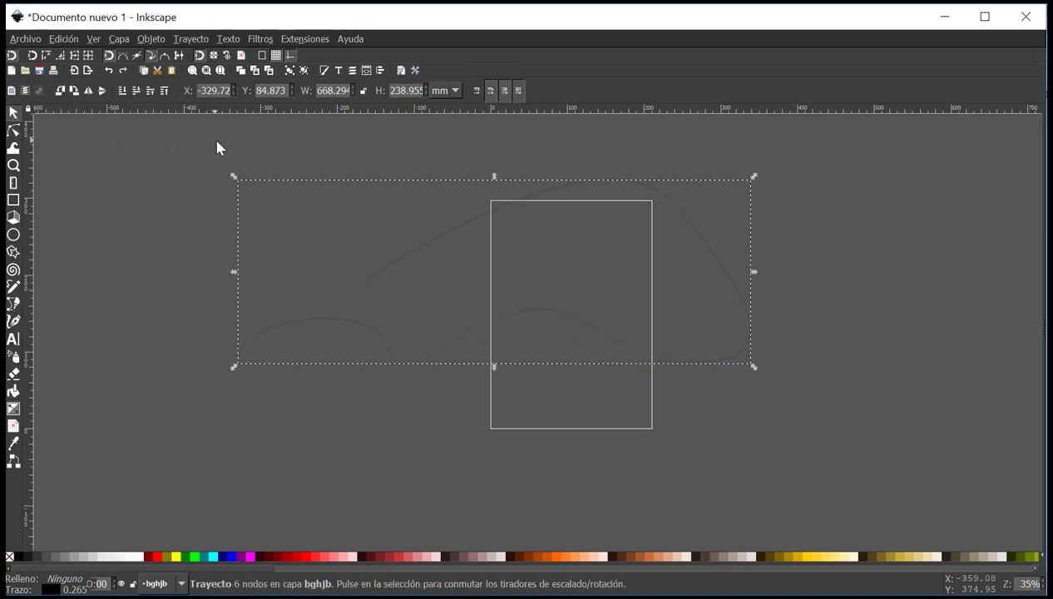
{"action": "left_click_drag", "start_coordinate": [203, 155], "coordinate": [900, 455]}
{"action": "key", "text": "Delete"}
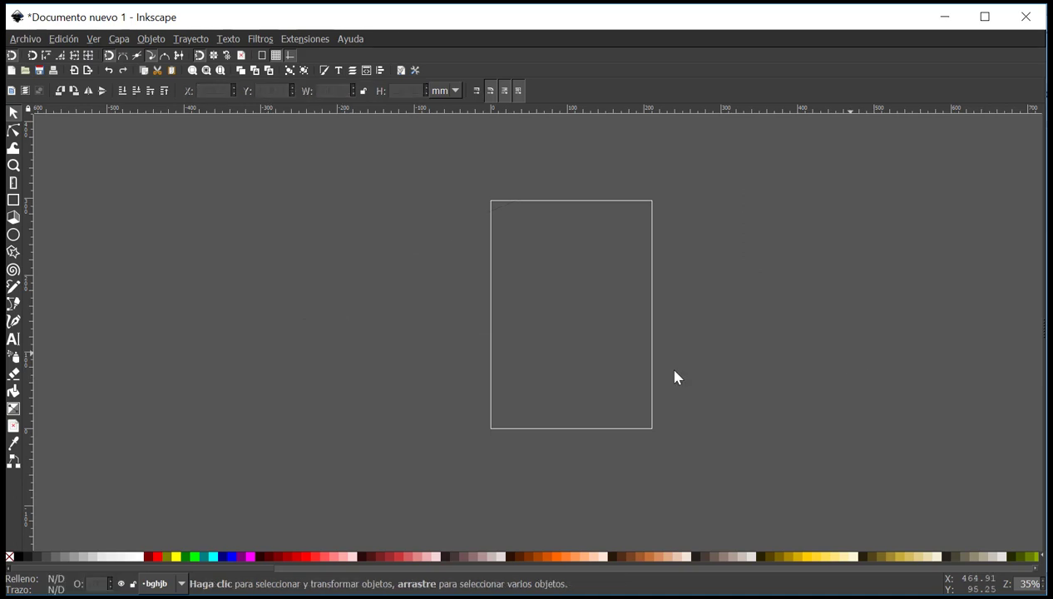
Draw a rectangle about 421 by 333 mm covering the page, and delete it.
{"action": "left_click", "coordinate": [12, 166]}
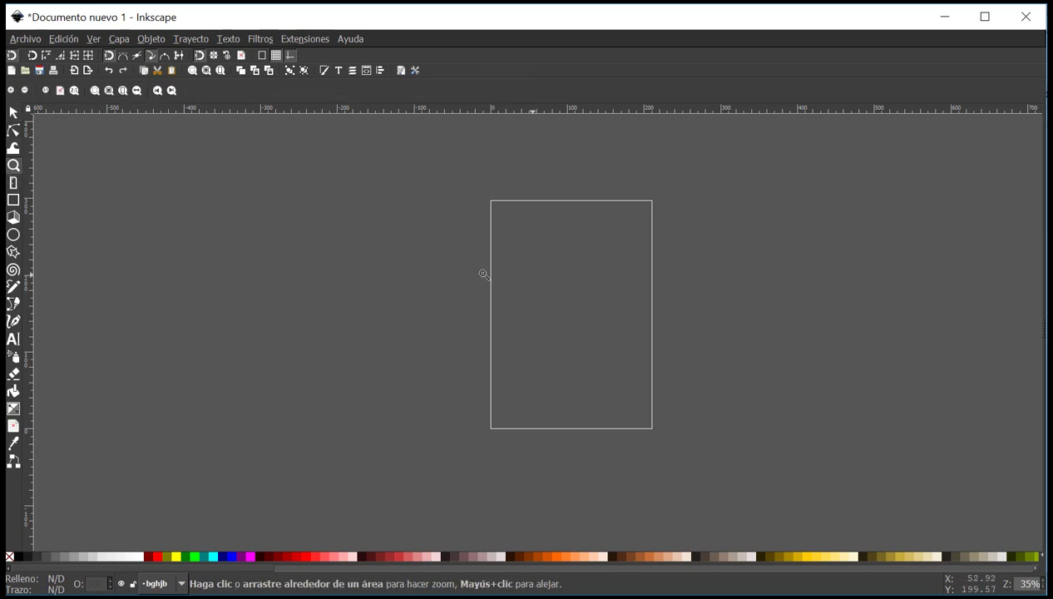
{"action": "left_click", "coordinate": [14, 187]}
{"action": "left_click", "coordinate": [14, 201]}
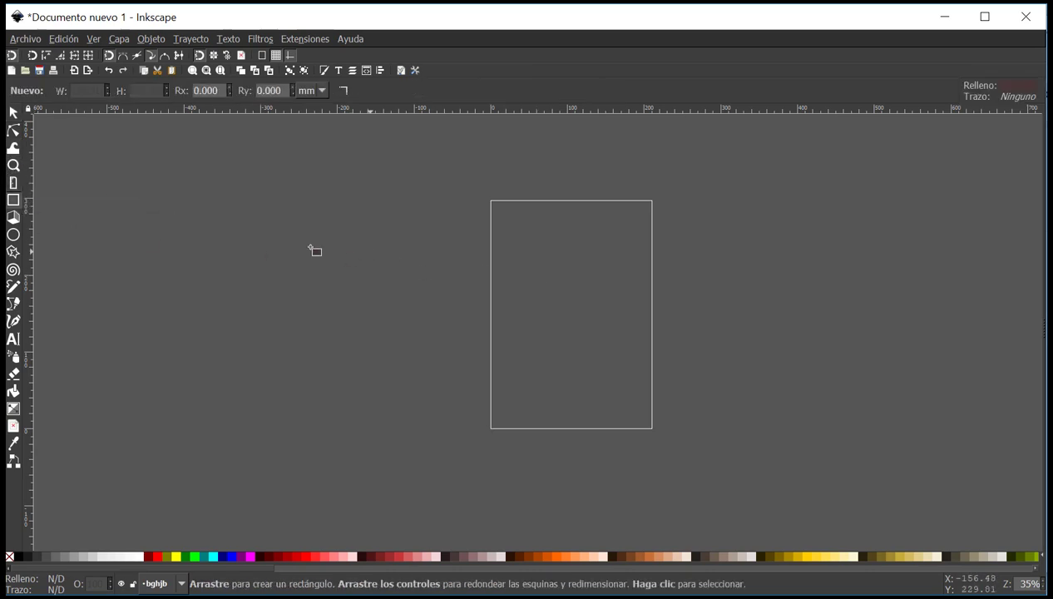
{"action": "left_click_drag", "start_coordinate": [439, 183], "coordinate": [762, 438]}
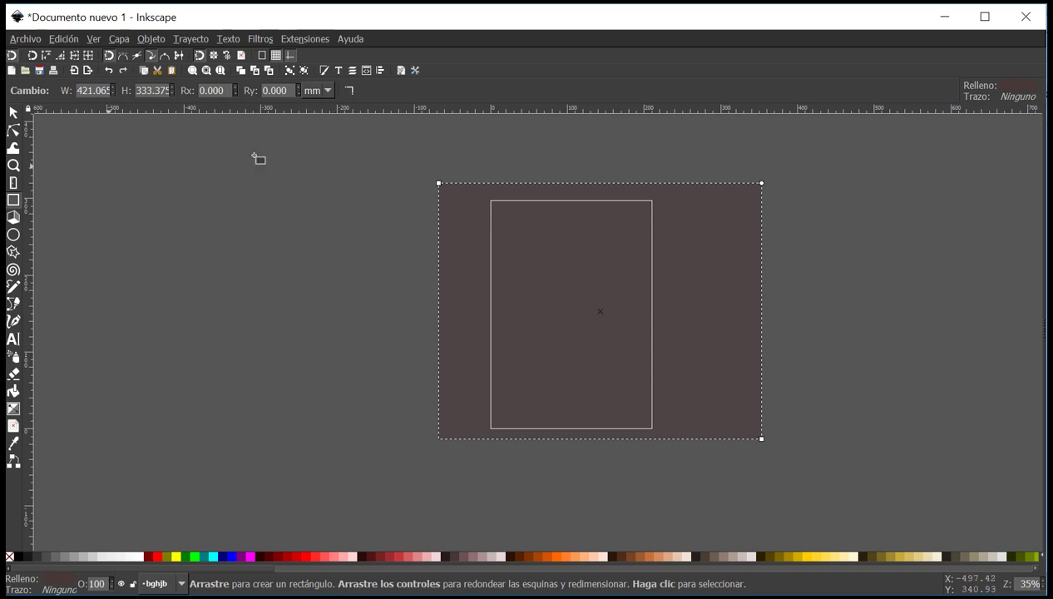
{"action": "left_click", "coordinate": [13, 113]}
{"action": "key", "text": "Delete"}
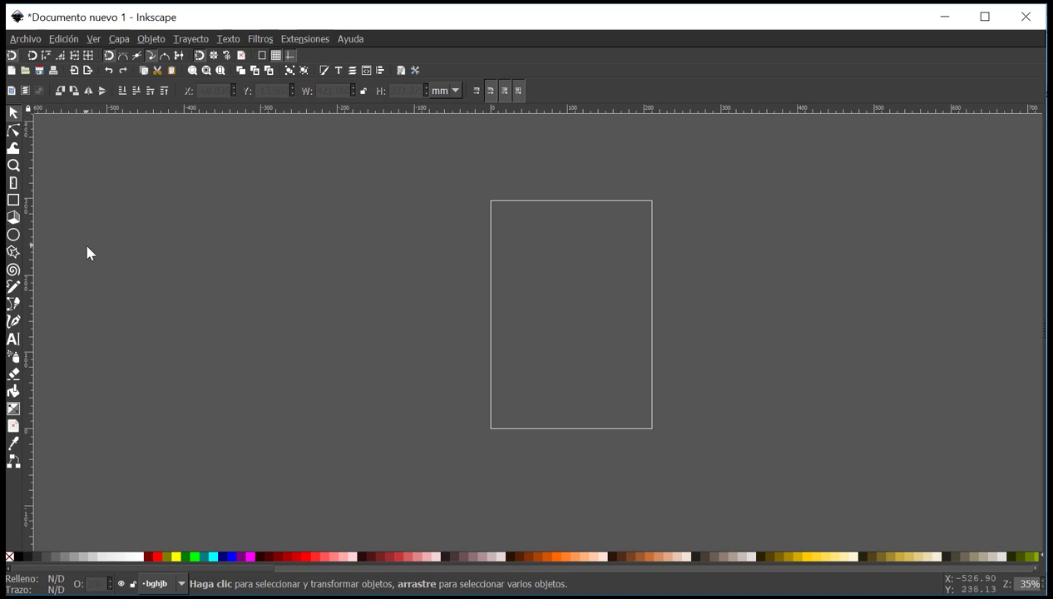
Draw a free-proportion ellipse over the upper part of the page, and delete it.
{"action": "left_click", "coordinate": [21, 235]}
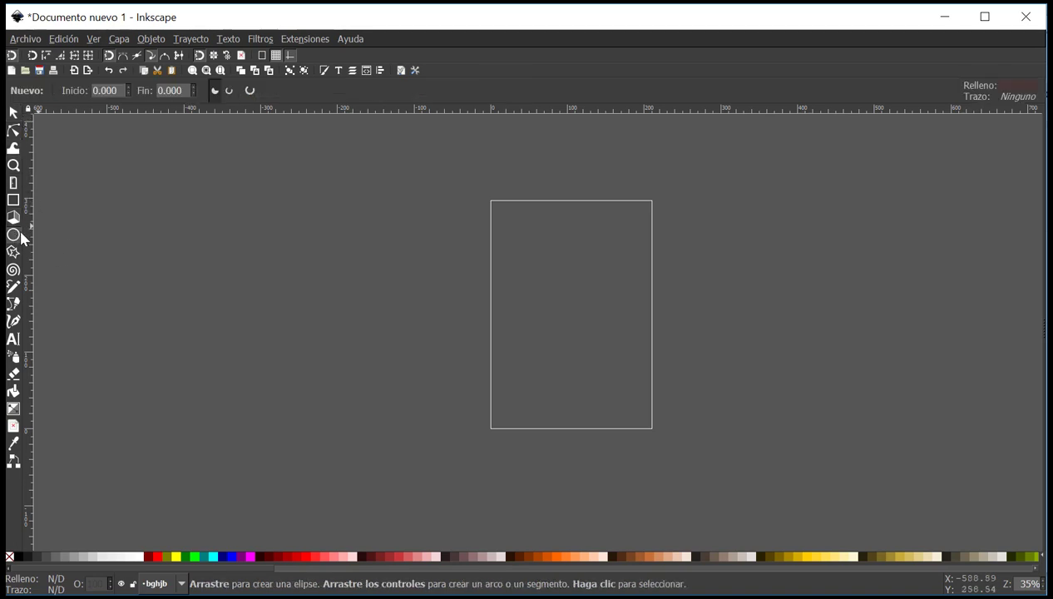
{"action": "left_click_drag", "start_coordinate": [479, 211], "coordinate": [587, 331]}
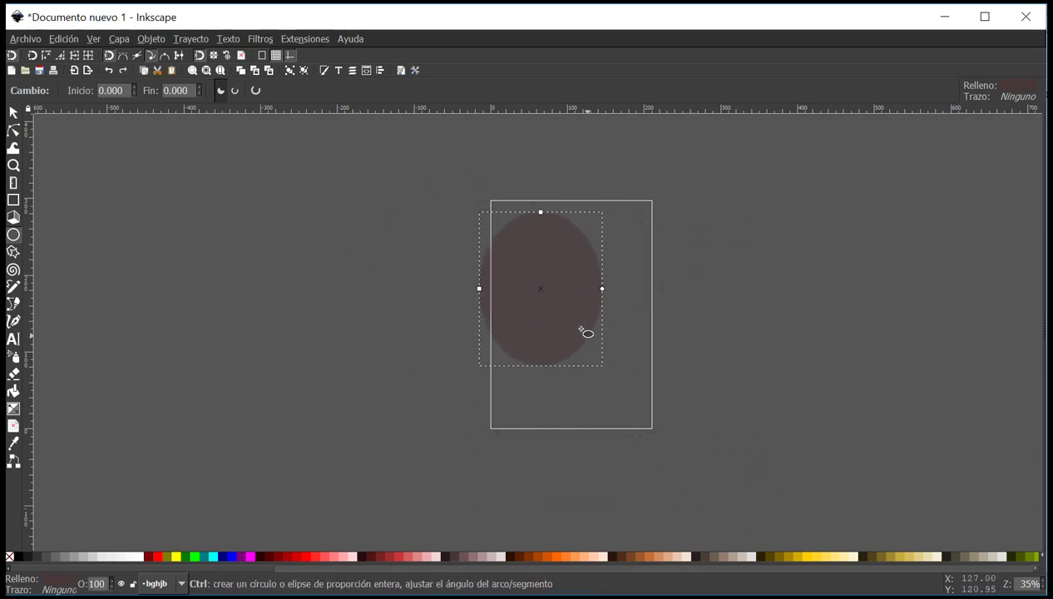
{"action": "key", "text": "Delete"}
Draw a perfect circle about 296 mm in diameter over the page and fill it with golden yellow.
{"action": "key", "text": "ctrl"}
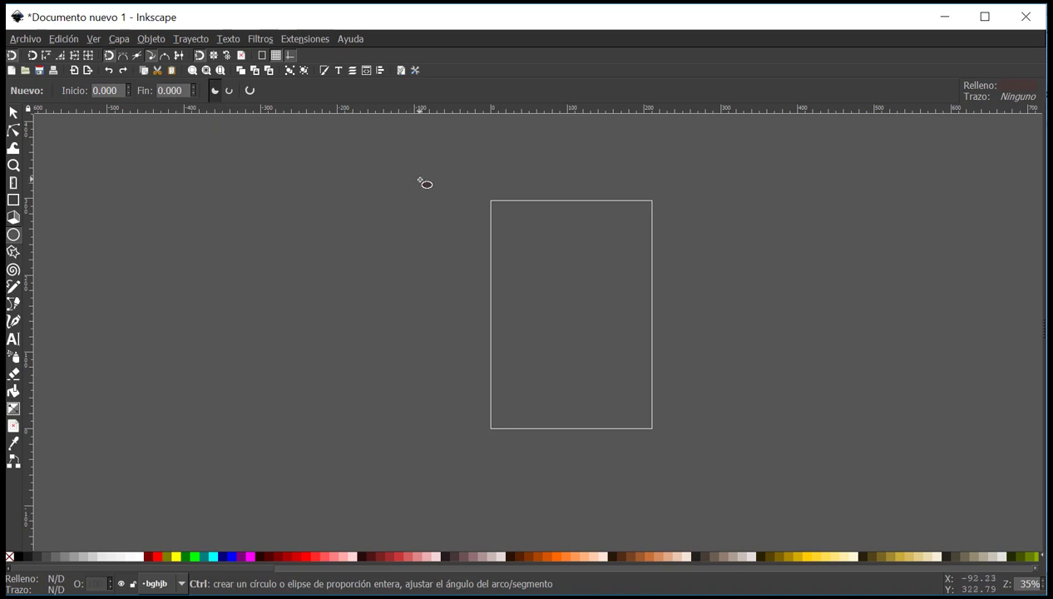
{"action": "left_click_drag", "start_coordinate": [420, 180], "coordinate": [658, 410]}
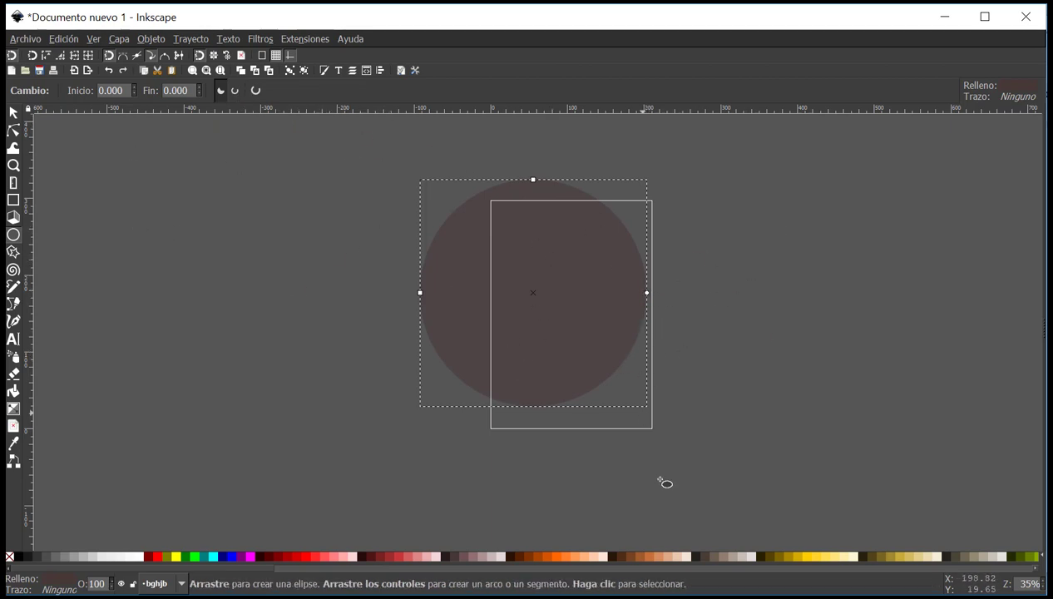
{"action": "left_click", "coordinate": [805, 556]}
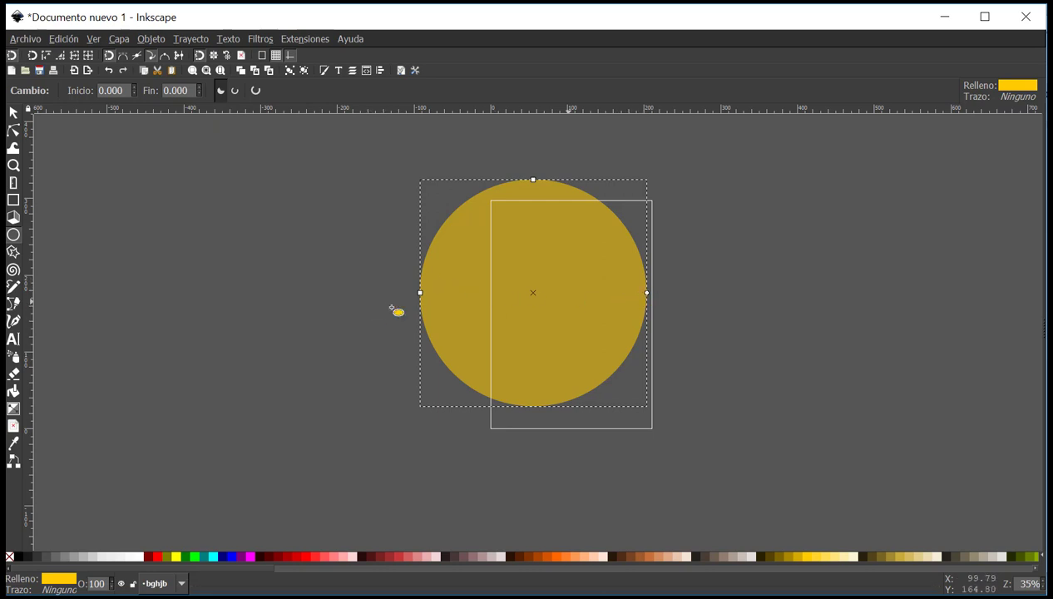
Open a narrow wedge in the circle's right side so it becomes a pie shape like Pac-Man.
{"action": "mouse_move", "coordinate": [646, 293]}
{"action": "left_mouse_down"}
{"action": "mouse_move", "coordinate": [637, 242]}
{"action": "mouse_move", "coordinate": [578, 207]}
{"action": "mouse_move", "coordinate": [592, 207]}
{"action": "mouse_move", "coordinate": [637, 259]}
{"action": "mouse_move", "coordinate": [641, 301]}
{"action": "mouse_move", "coordinate": [660, 298]}
{"action": "mouse_move", "coordinate": [643, 245]}
{"action": "mouse_move", "coordinate": [615, 223]}
{"action": "mouse_move", "coordinate": [627, 244]}
{"action": "mouse_move", "coordinate": [574, 251]}
{"action": "mouse_move", "coordinate": [531, 279]}
{"action": "mouse_move", "coordinate": [544, 175]}
{"action": "mouse_move", "coordinate": [526, 273]}
{"action": "mouse_move", "coordinate": [617, 277]}
{"action": "mouse_move", "coordinate": [630, 296]}
{"action": "mouse_move", "coordinate": [646, 293]}
{"action": "left_mouse_up"}
{"action": "left_click", "coordinate": [257, 90]}
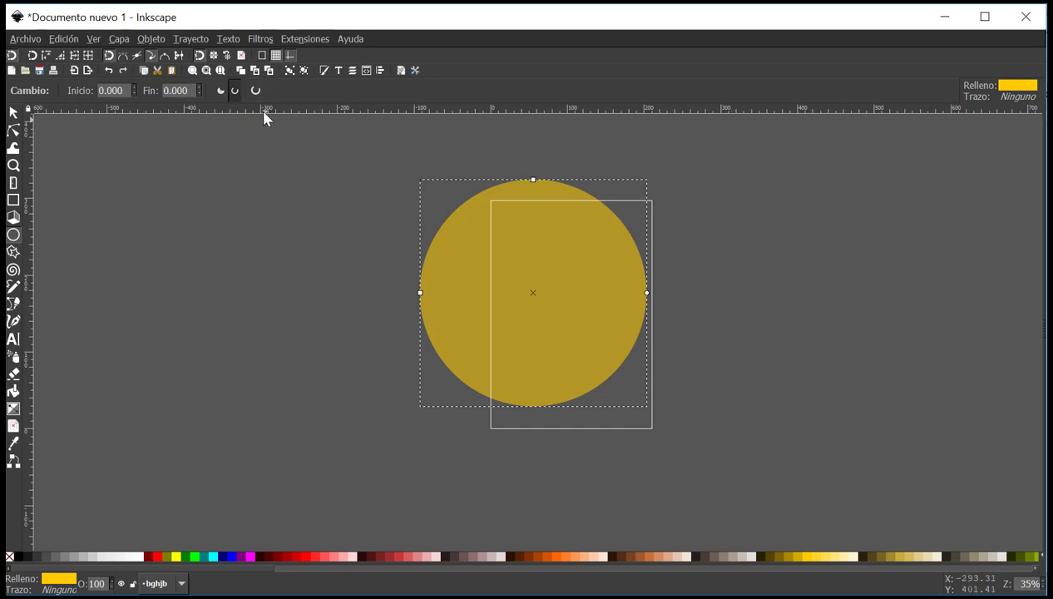
{"action": "left_click_drag", "start_coordinate": [639, 293], "coordinate": [651, 247]}
Scale the yellow pie shape down to about 100.5 mm and place it above and to the right of the page.
{"action": "key", "text": "s"}
{"action": "left_click_drag", "start_coordinate": [563, 260], "coordinate": [679, 269]}
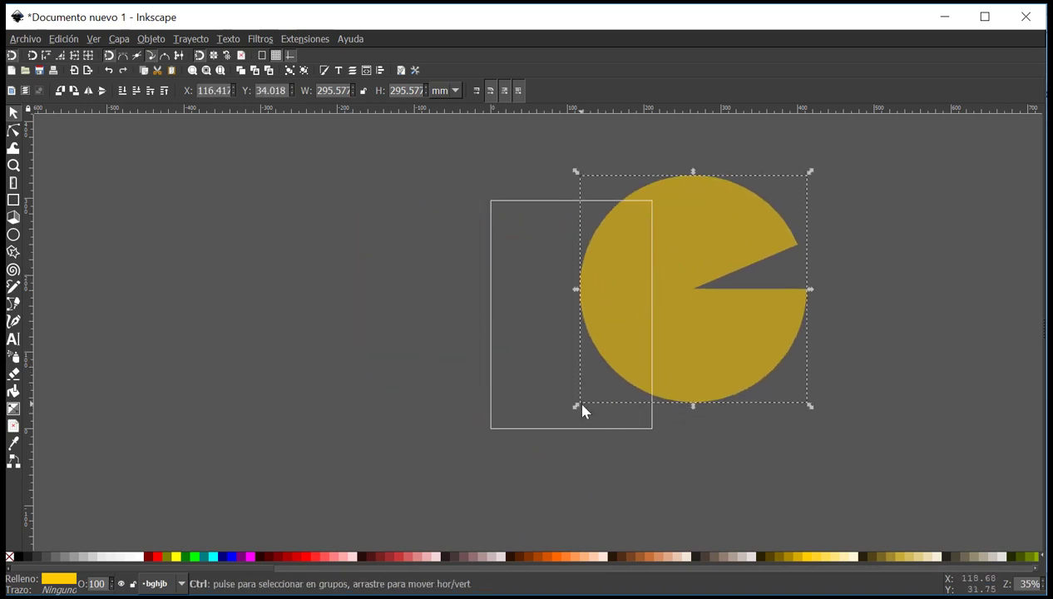
{"action": "left_click_drag", "start_coordinate": [575, 407], "coordinate": [695, 259]}
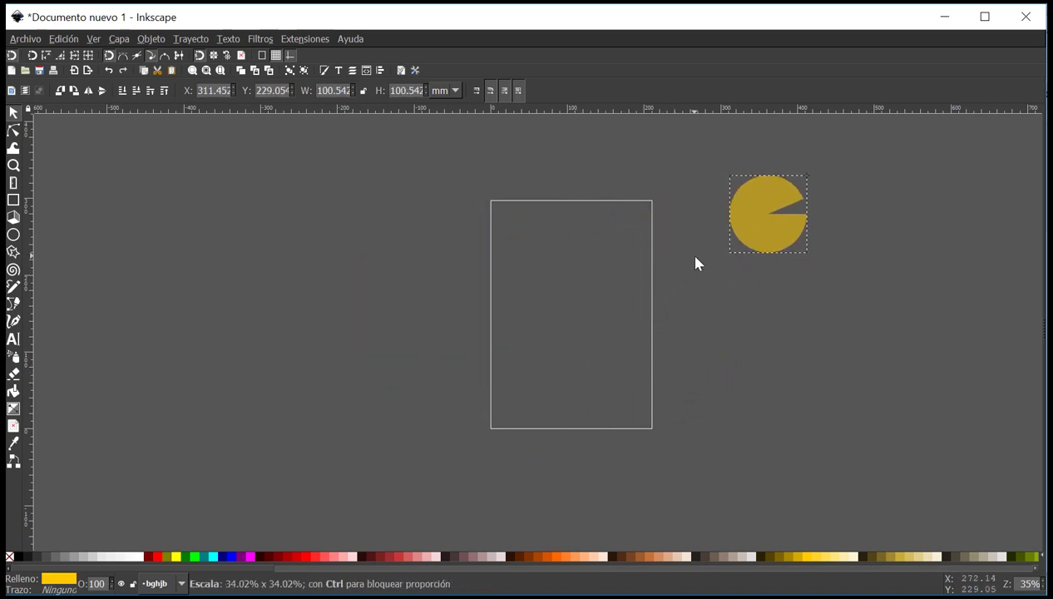
{"action": "left_click_drag", "start_coordinate": [766, 221], "coordinate": [755, 168]}
{"action": "left_click", "coordinate": [731, 330]}
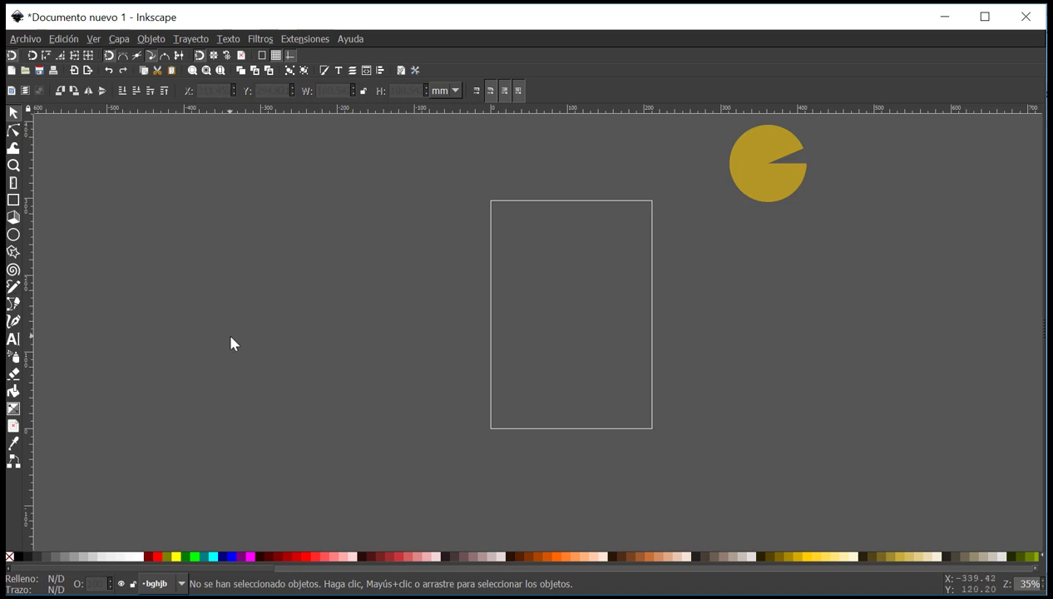
Draw a three-corner star left of the page, undoing the oversized first attempt.
{"action": "left_click", "coordinate": [13, 252]}
{"action": "left_click_drag", "start_coordinate": [410, 183], "coordinate": [526, 276]}
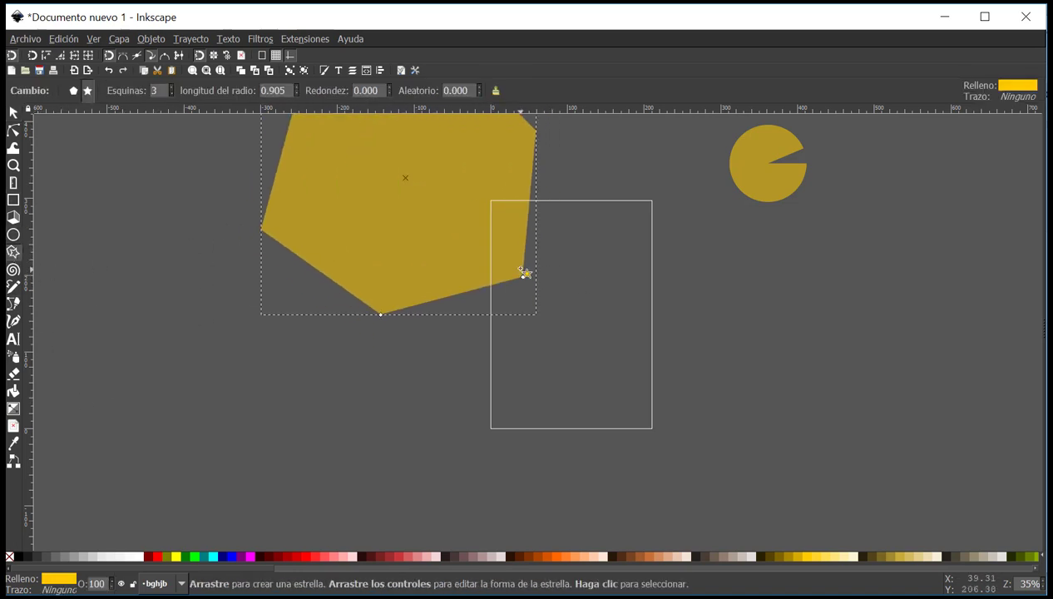
{"action": "key", "text": "ctrl+z"}
{"action": "left_click_drag", "start_coordinate": [379, 243], "coordinate": [337, 301]}
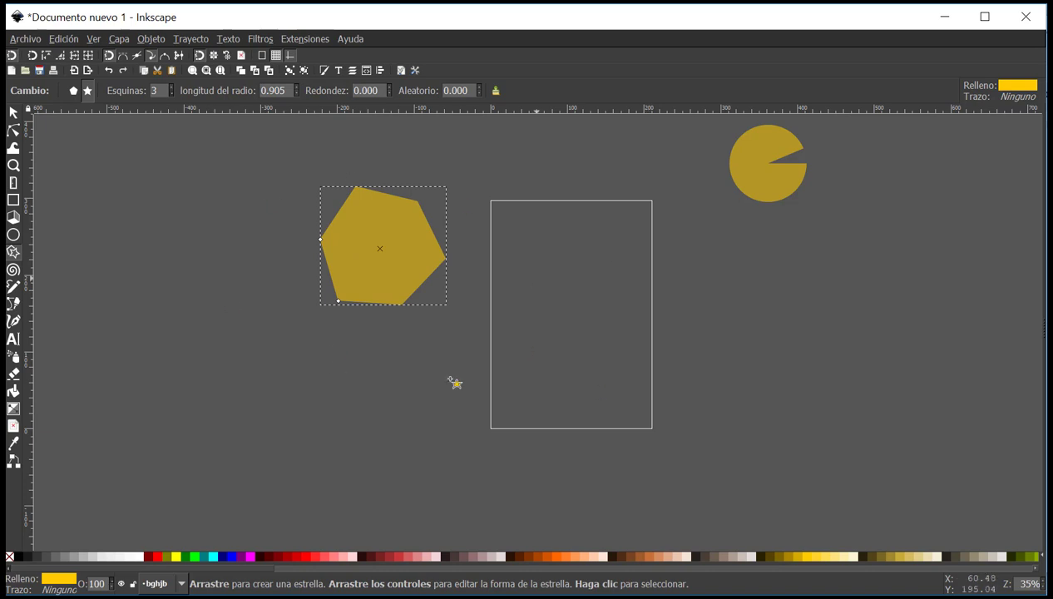
Compare the three-corner shape in regular polygon and star modes, leaving it in star mode.
{"action": "left_click", "coordinate": [74, 91]}
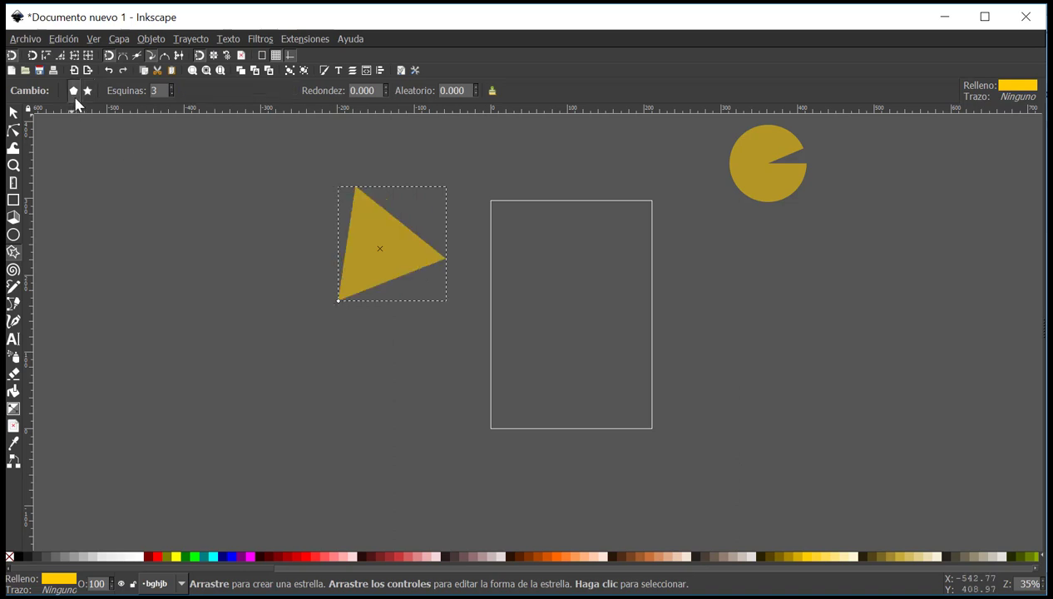
{"action": "left_click", "coordinate": [87, 91]}
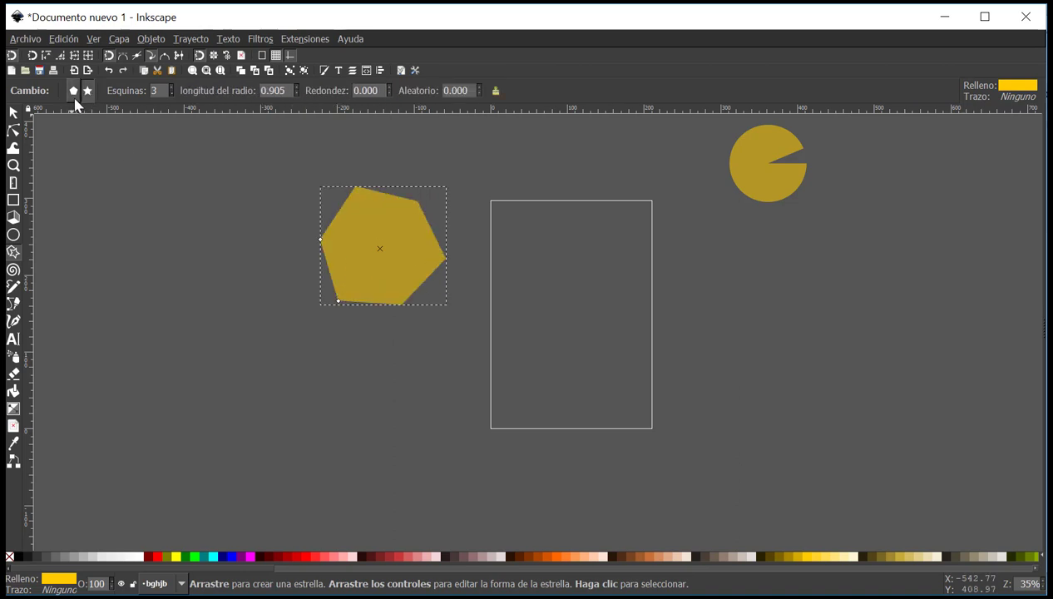
{"action": "left_click", "coordinate": [73, 95]}
{"action": "left_click", "coordinate": [87, 94]}
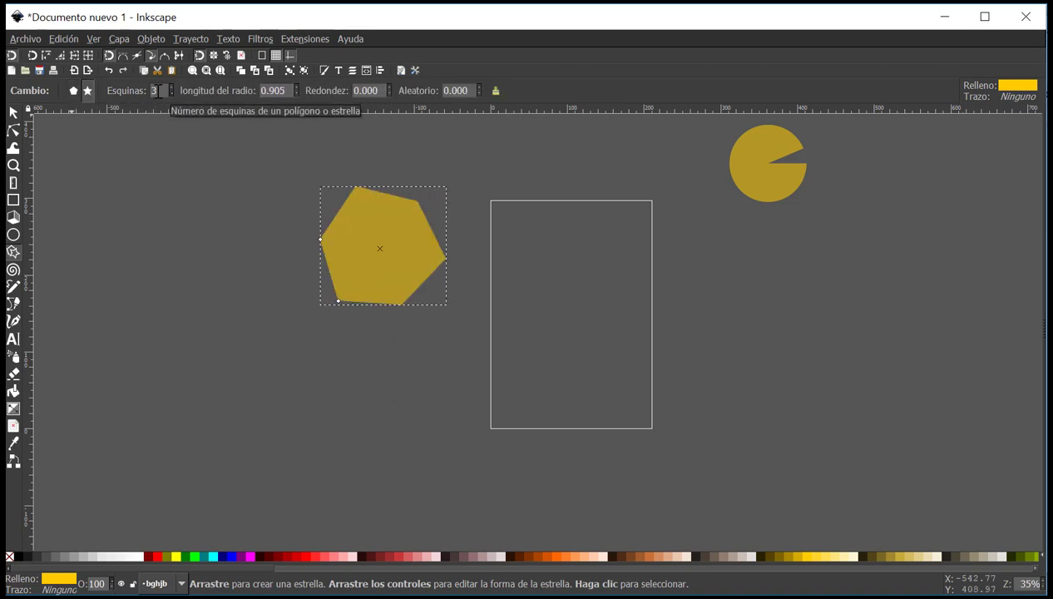
Set the star's number of corners to 5 and convert it to a regular polygon.
{"action": "left_click_drag", "start_coordinate": [158, 91], "coordinate": [146, 91]}
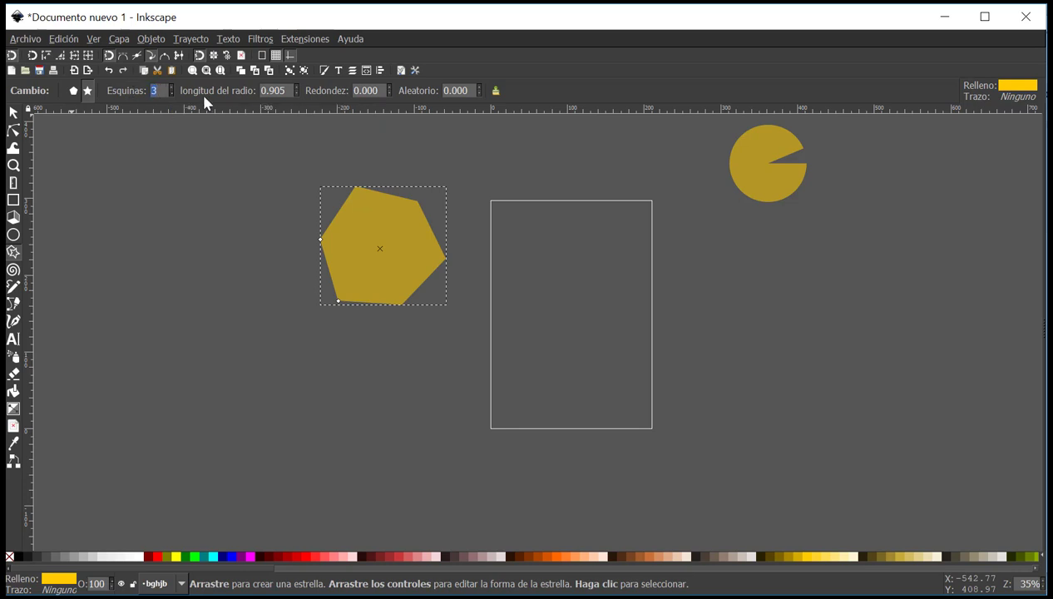
{"action": "type", "text": "5"}
{"action": "key", "text": "Return"}
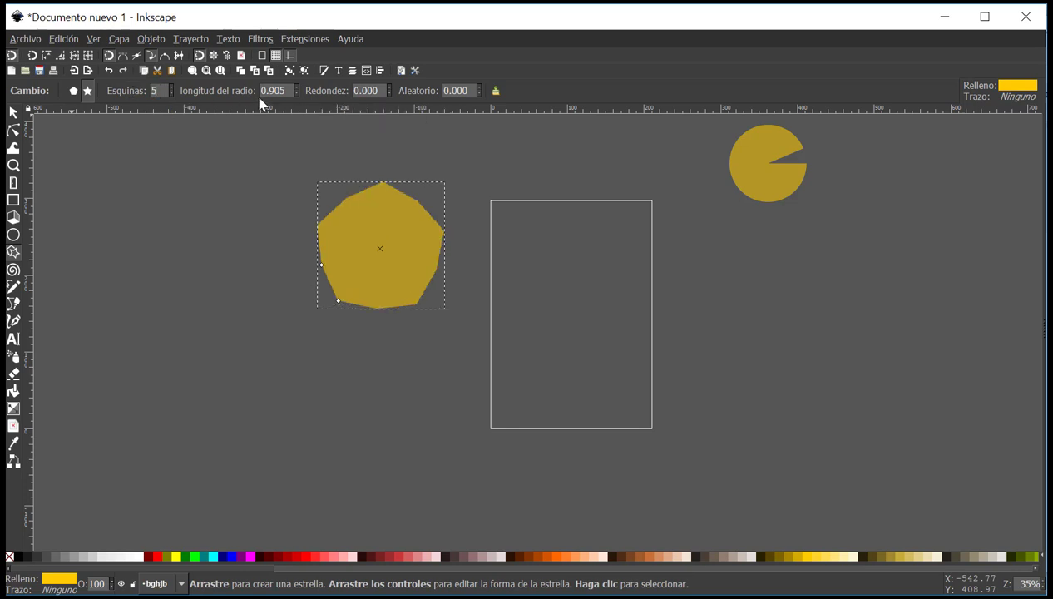
{"action": "left_click_drag", "start_coordinate": [321, 266], "coordinate": [337, 283]}
{"action": "left_click", "coordinate": [73, 89]}
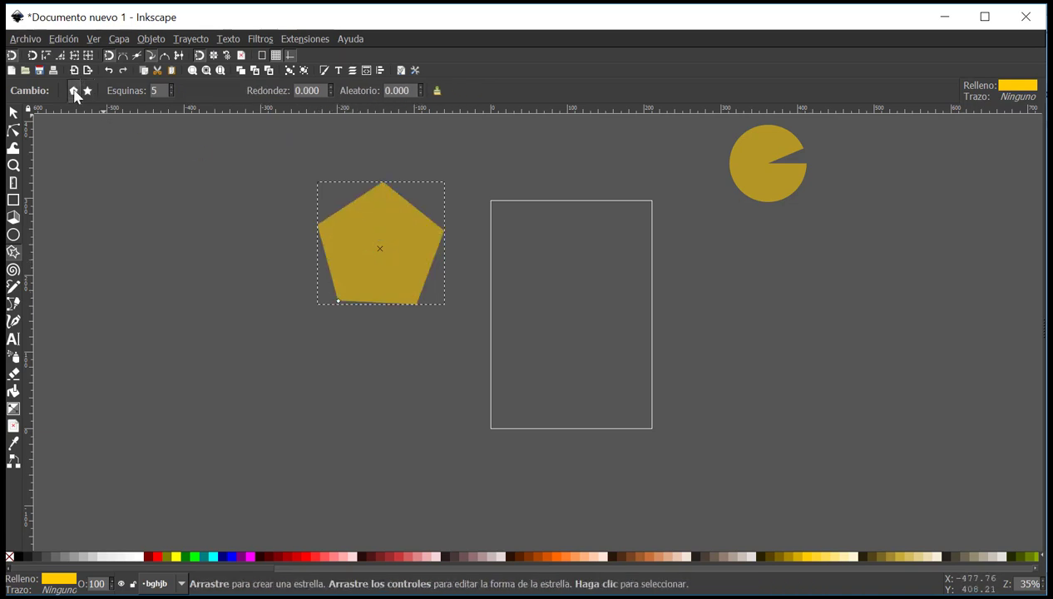
Move the tilted pentagon down, and delete it.
{"action": "left_click", "coordinate": [13, 114]}
{"action": "left_click_drag", "start_coordinate": [363, 258], "coordinate": [349, 309]}
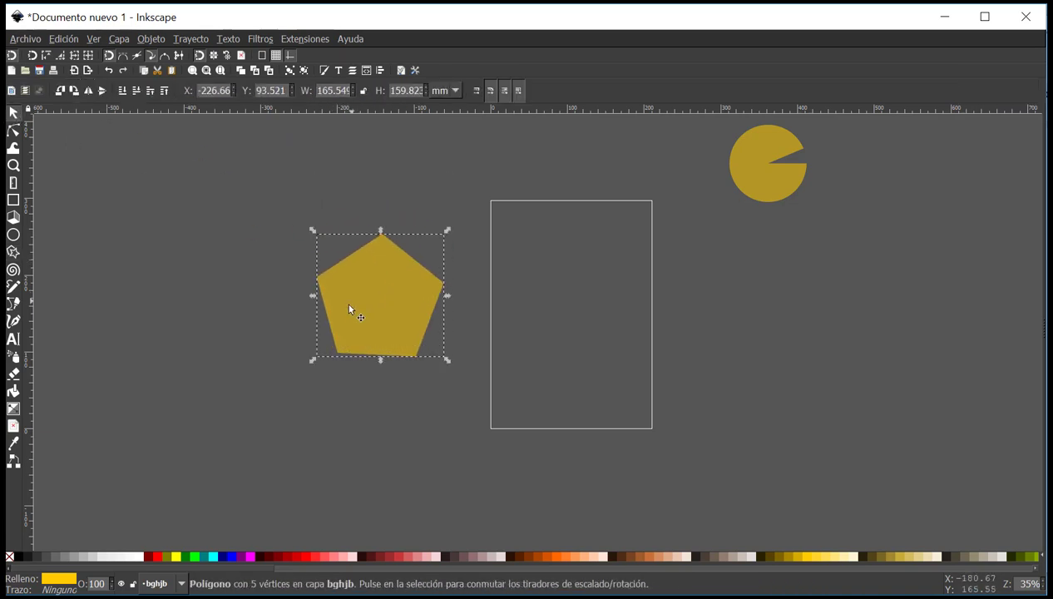
{"action": "left_click", "coordinate": [336, 324]}
{"action": "key", "text": "Delete"}
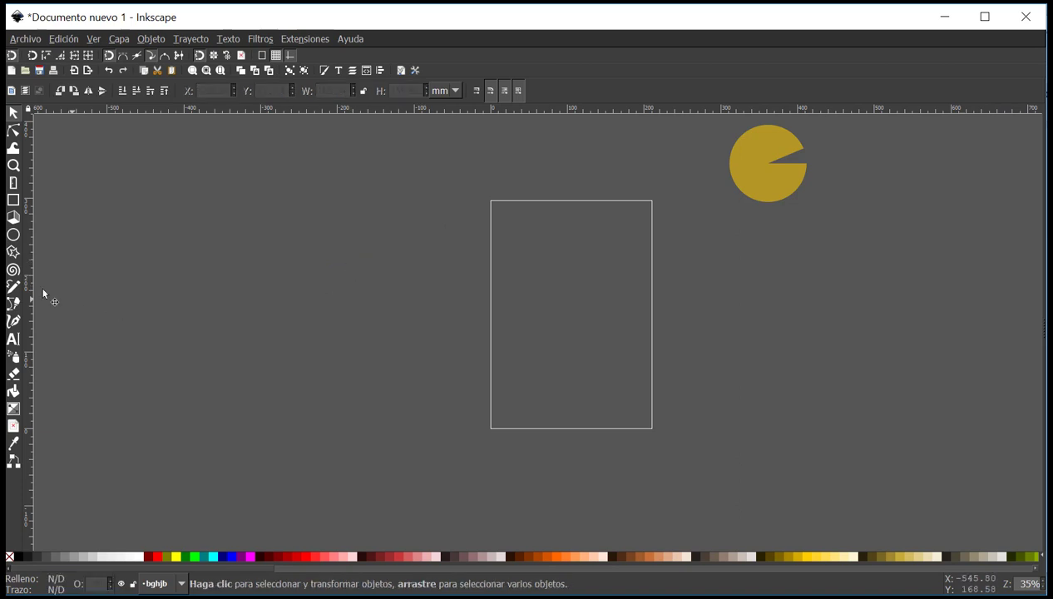
Draw an upright regular pentagon about 176 mm wide beside the page's left edge and enlarge it by its corner handle.
{"action": "left_click", "coordinate": [13, 252]}
{"action": "left_click_drag", "start_coordinate": [314, 214], "coordinate": [365, 277]}
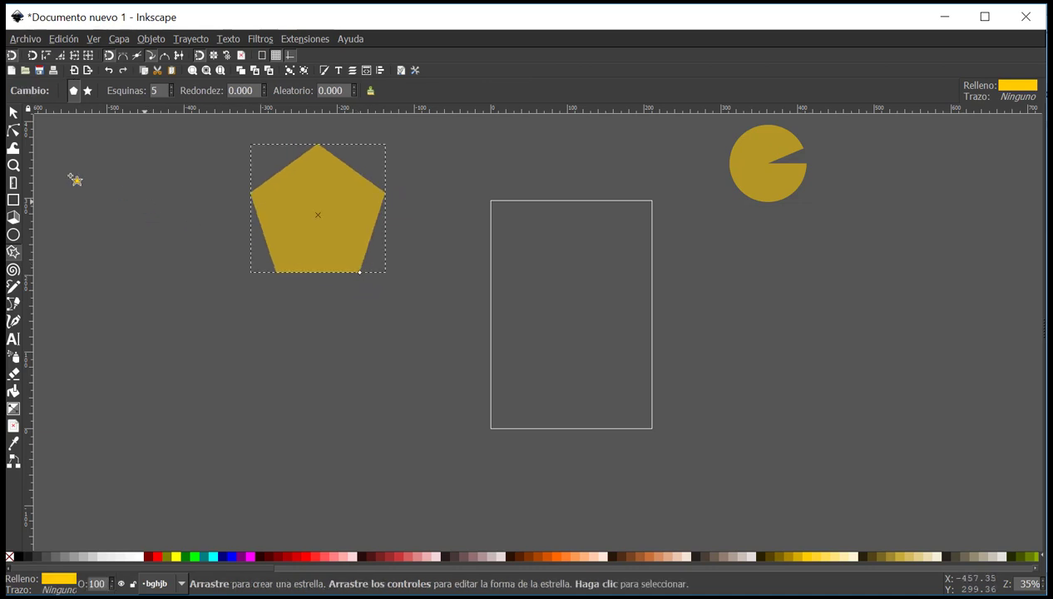
{"action": "left_click", "coordinate": [13, 112]}
{"action": "left_click_drag", "start_coordinate": [312, 204], "coordinate": [355, 341]}
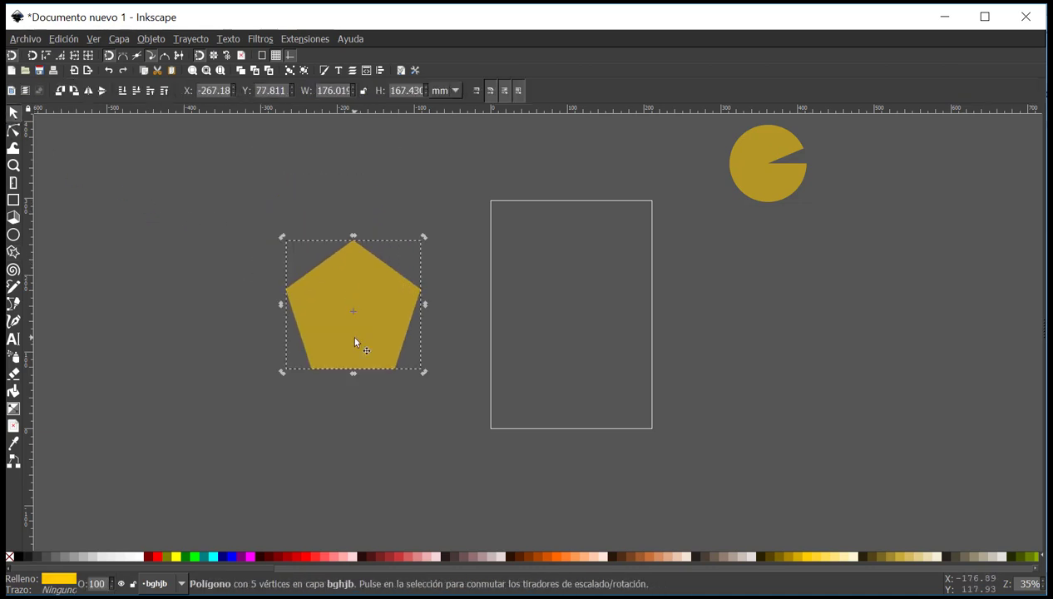
{"action": "left_click", "coordinate": [14, 253]}
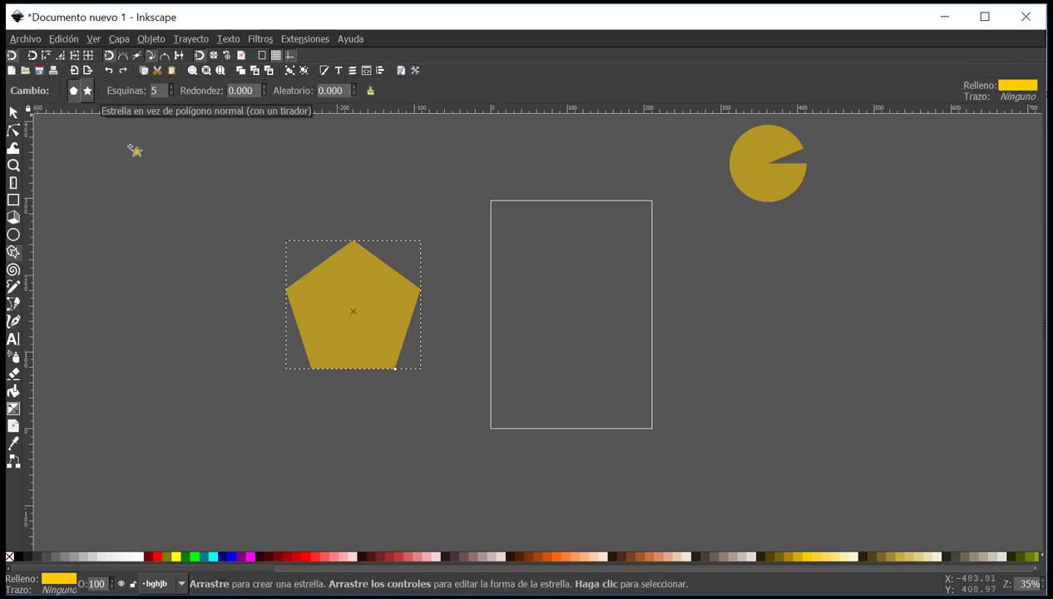
{"action": "left_click_drag", "start_coordinate": [394, 369], "coordinate": [412, 392]}
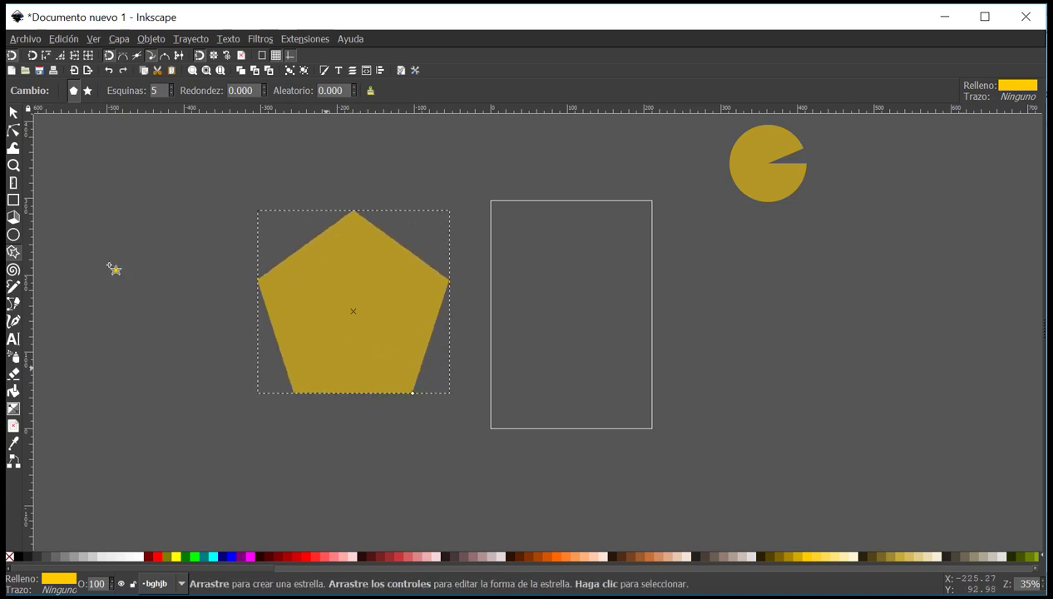
Try the pentagon in star mode, return it to regular polygon mode and set its number of corners to 6.
{"action": "left_click", "coordinate": [87, 90]}
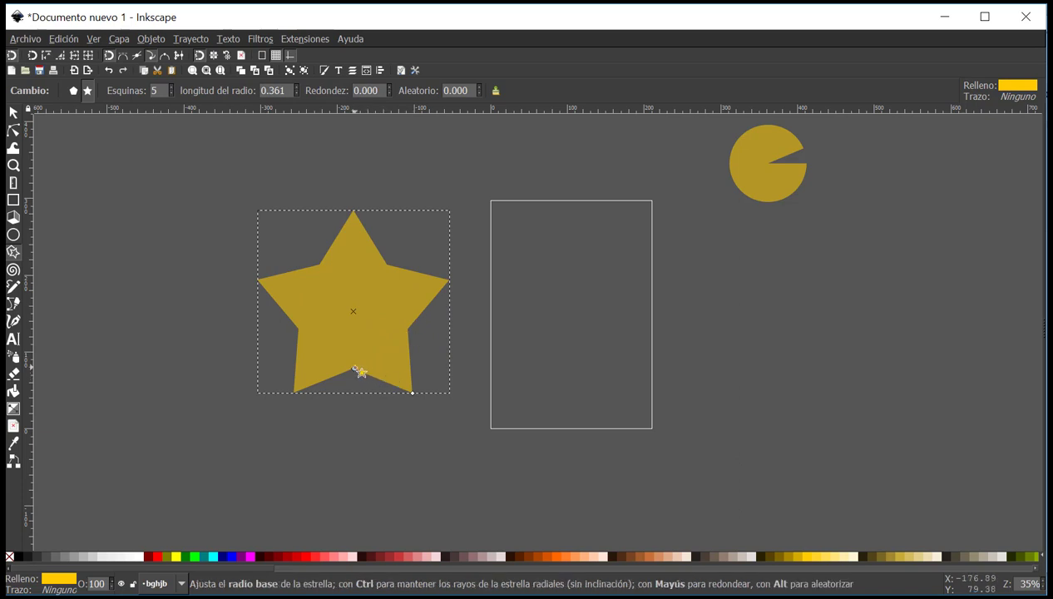
{"action": "left_click", "coordinate": [74, 91]}
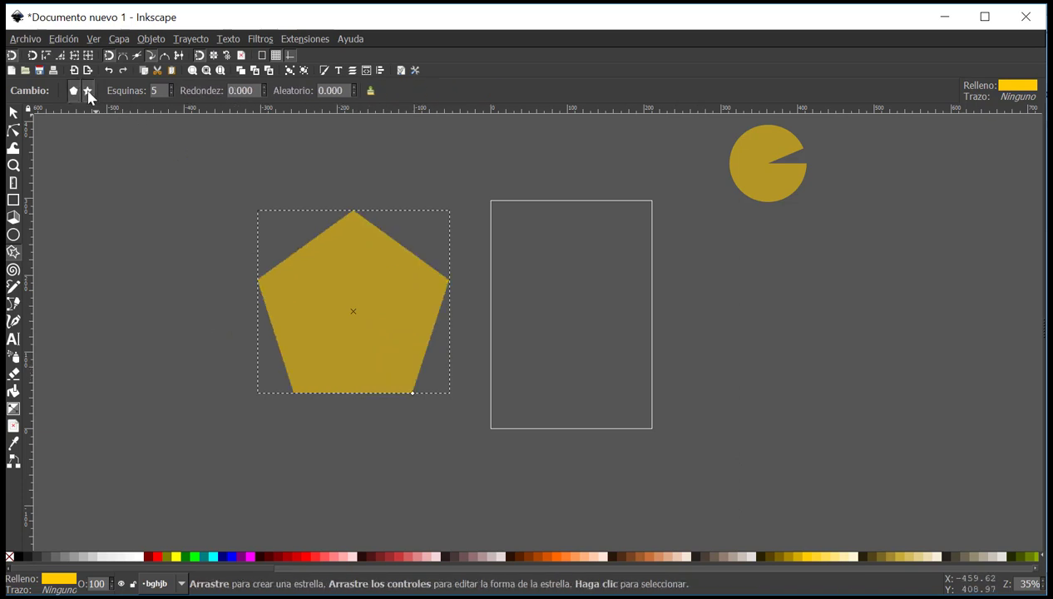
{"action": "left_click", "coordinate": [88, 90]}
{"action": "left_click", "coordinate": [73, 91]}
{"action": "type", "text": "6"}
{"action": "key", "text": "Return"}
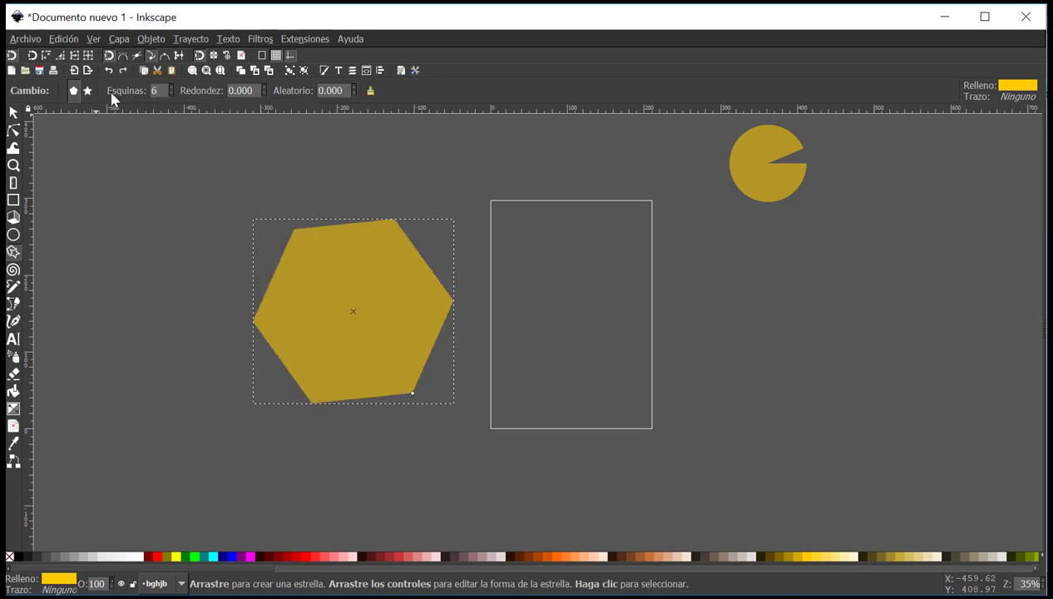
Convert the gold hexagon into a six-pointed star.
{"action": "left_click", "coordinate": [84, 92]}
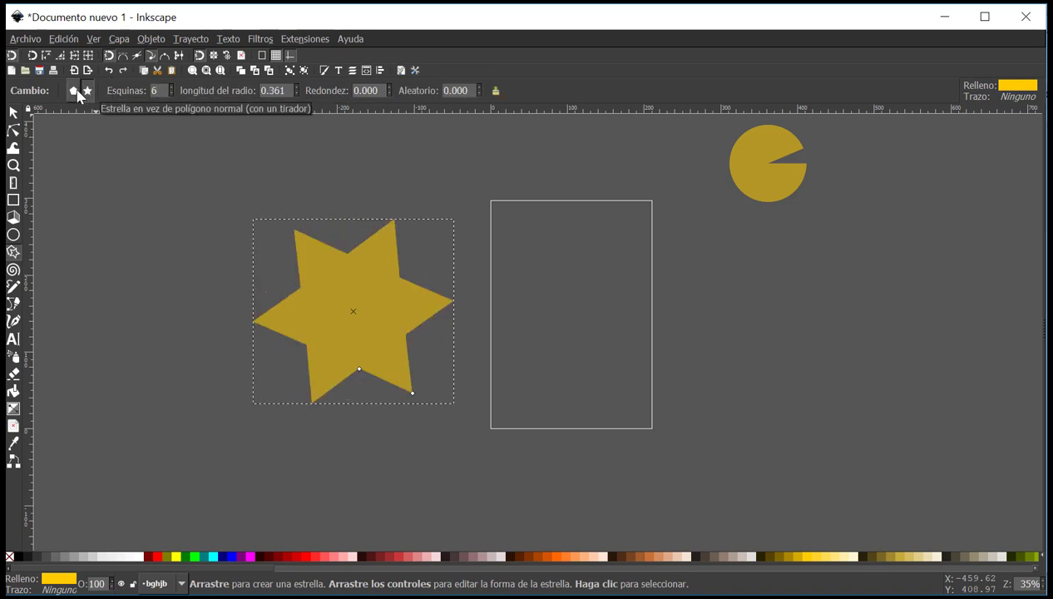
{"action": "left_click", "coordinate": [71, 92]}
{"action": "left_click", "coordinate": [87, 91]}
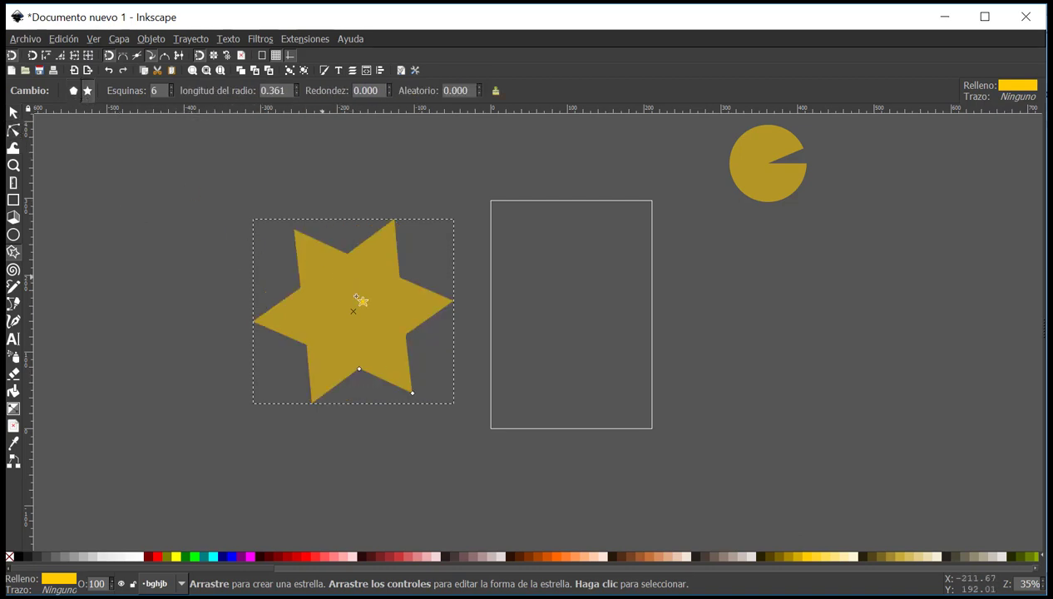
Rotate the six-pointed star and pull its base-radius handle outward to make the points short and slanted.
{"action": "left_click", "coordinate": [13, 111]}
{"action": "left_click", "coordinate": [355, 287]}
{"action": "left_click_drag", "start_coordinate": [454, 232], "coordinate": [447, 361]}
{"action": "key", "text": "ctrl+z"}
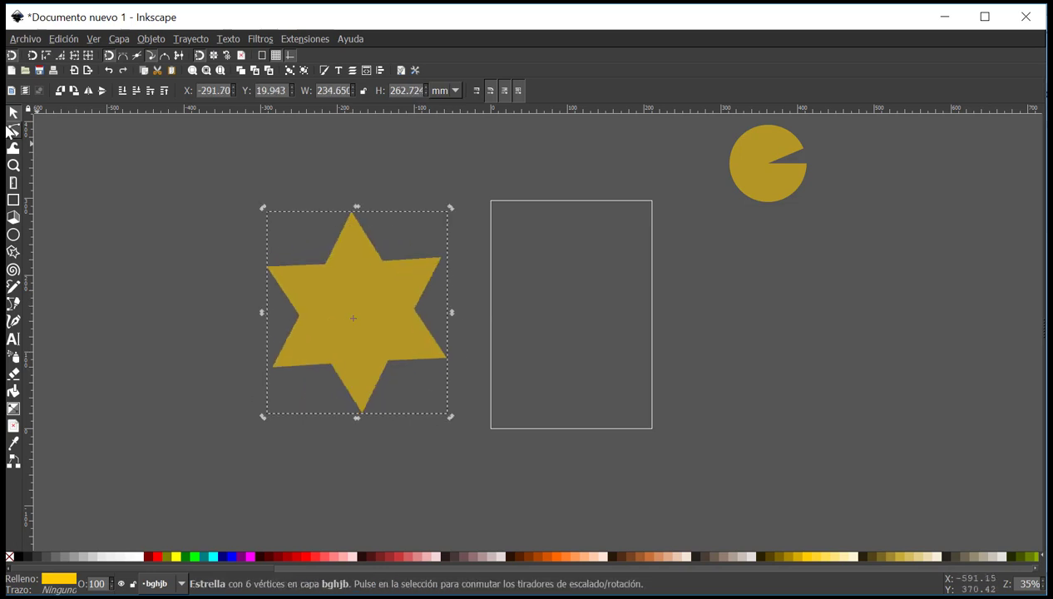
{"action": "left_click", "coordinate": [14, 252]}
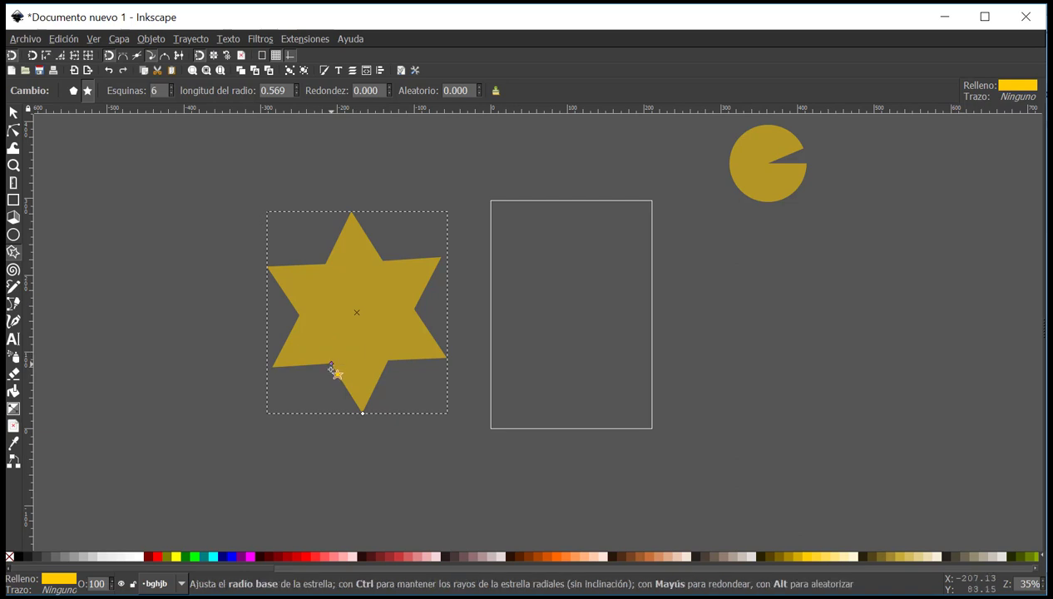
{"action": "left_click_drag", "start_coordinate": [331, 367], "coordinate": [298, 353]}
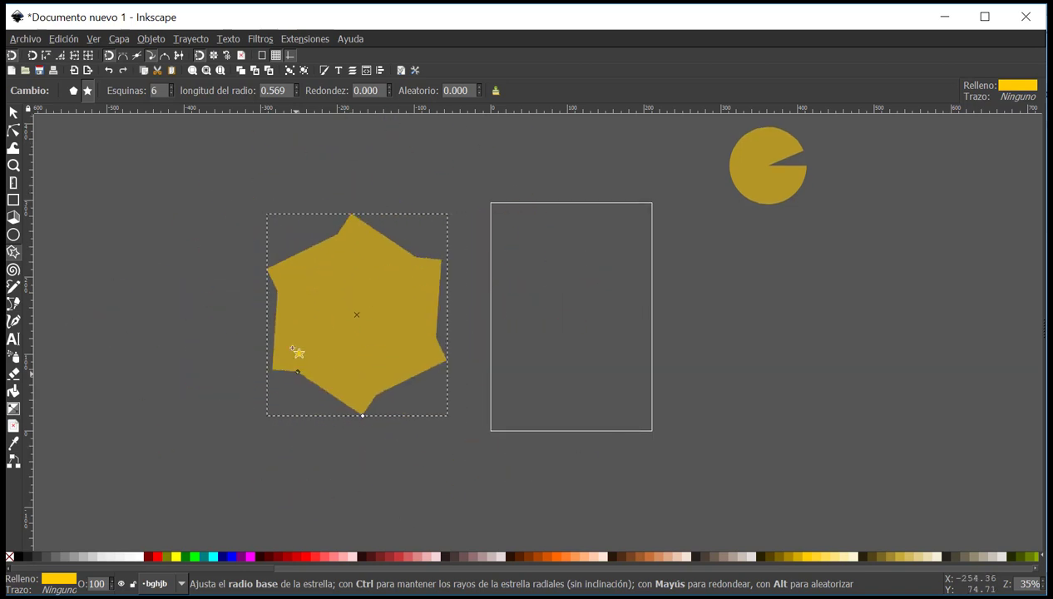
Delete the reshaped star from the canvas.
{"action": "left_click", "coordinate": [14, 111]}
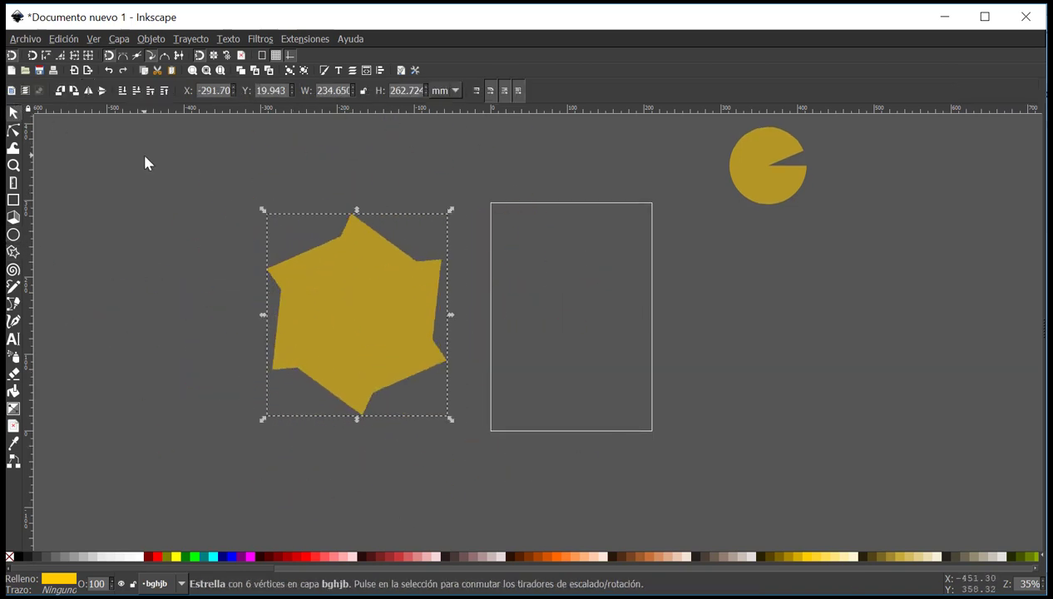
{"action": "key", "text": "Delete"}
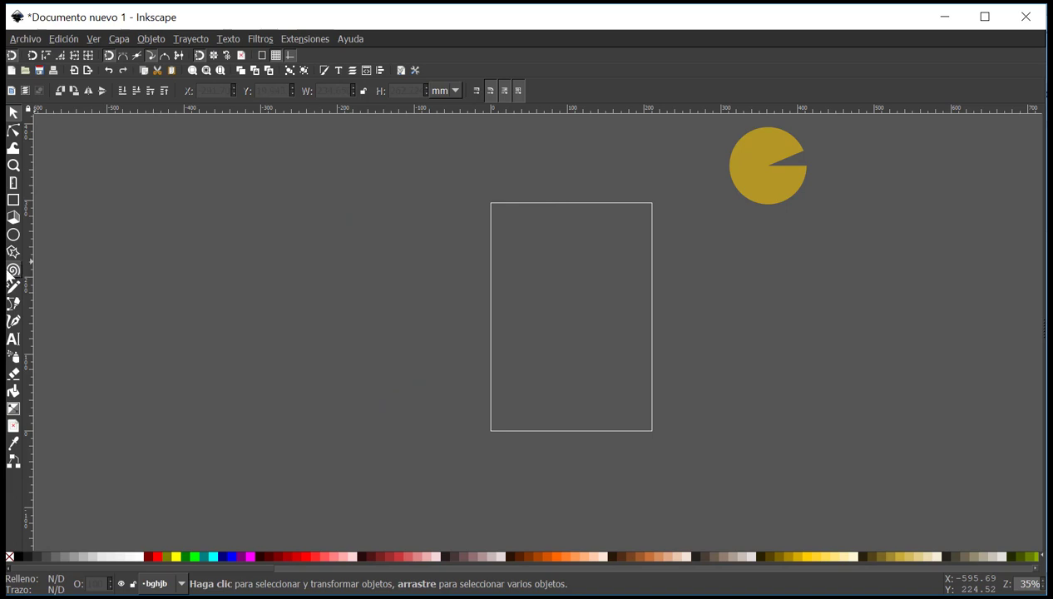
Draw a spiral about 105 mm wide and 112 mm high beside the page's left edge.
{"action": "left_click", "coordinate": [14, 269]}
{"action": "left_click_drag", "start_coordinate": [285, 208], "coordinate": [371, 471]}
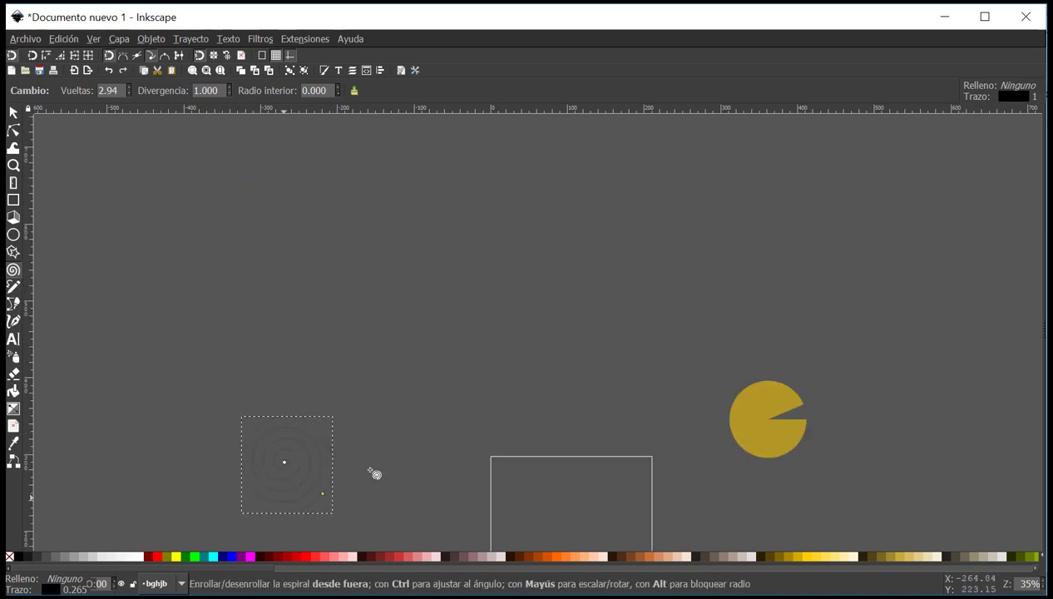
{"action": "left_click", "coordinate": [13, 112]}
{"action": "scroll", "coordinate": [310, 394], "scroll_direction": "down", "scroll_amount": 2}
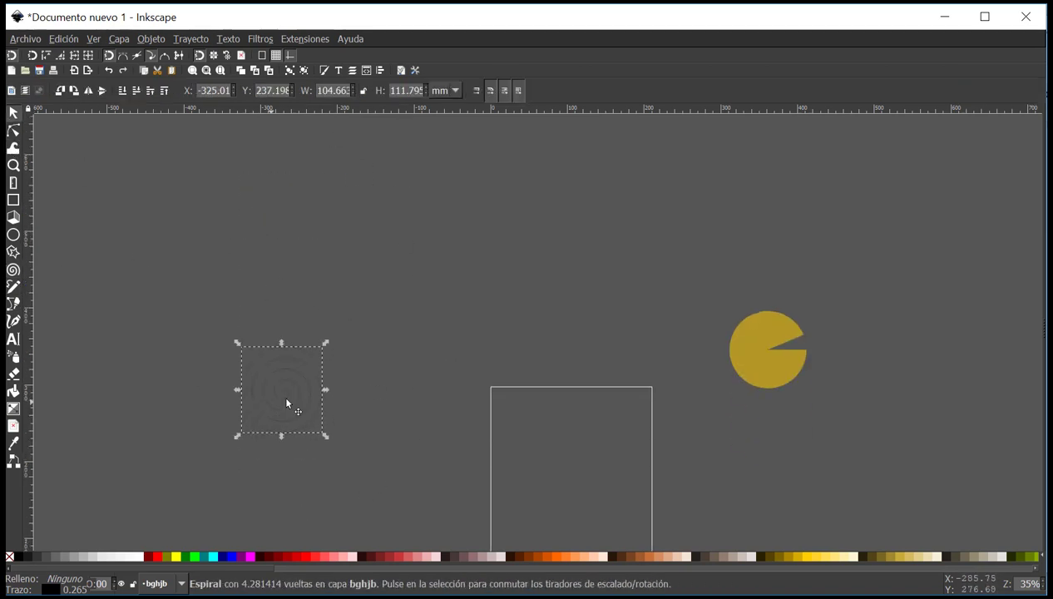
Move the spiral up toward the page and remove it from the canvas.
{"action": "left_click_drag", "start_coordinate": [286, 399], "coordinate": [440, 277]}
{"action": "left_click", "coordinate": [435, 297]}
{"action": "scroll", "coordinate": [324, 345], "scroll_direction": "down", "scroll_amount": 3}
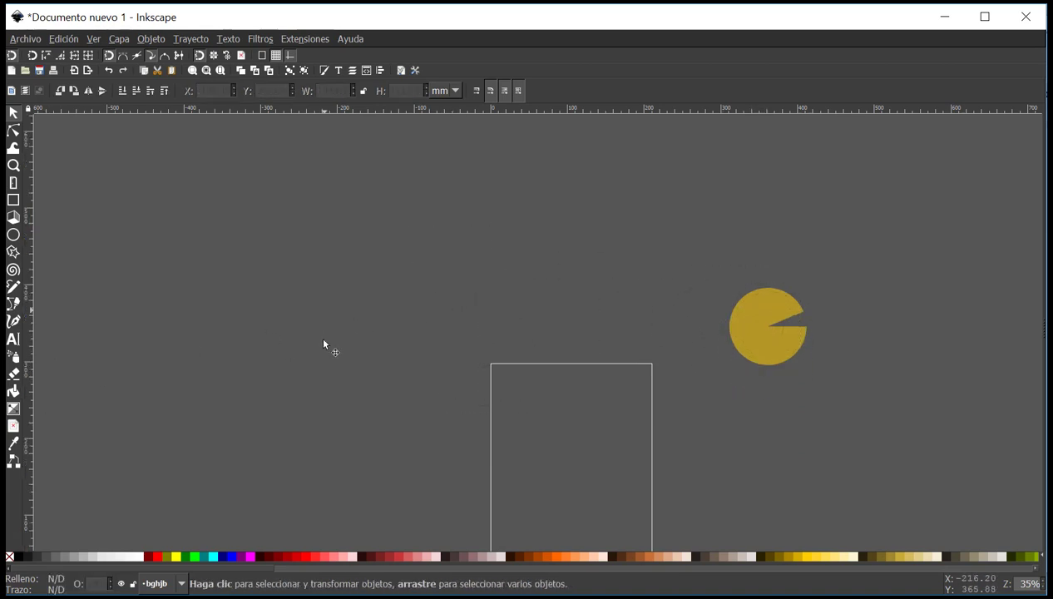
Draw a large looping freehand Spiro line across the page with the Pencil tool, using a smoothing of 53.
{"action": "left_click", "coordinate": [13, 287]}
{"action": "mouse_move", "coordinate": [553, 322]}
{"action": "left_mouse_down"}
{"action": "mouse_move", "coordinate": [374, 344]}
{"action": "mouse_move", "coordinate": [634, 260]}
{"action": "mouse_move", "coordinate": [360, 314]}
{"action": "mouse_move", "coordinate": [542, 407]}
{"action": "mouse_move", "coordinate": [450, 329]}
{"action": "mouse_move", "coordinate": [597, 337]}
{"action": "mouse_move", "coordinate": [701, 289]}
{"action": "mouse_move", "coordinate": [426, 375]}
{"action": "mouse_move", "coordinate": [588, 332]}
{"action": "mouse_move", "coordinate": [756, 370]}
{"action": "mouse_move", "coordinate": [517, 392]}
{"action": "mouse_move", "coordinate": [507, 217]}
{"action": "left_mouse_up"}
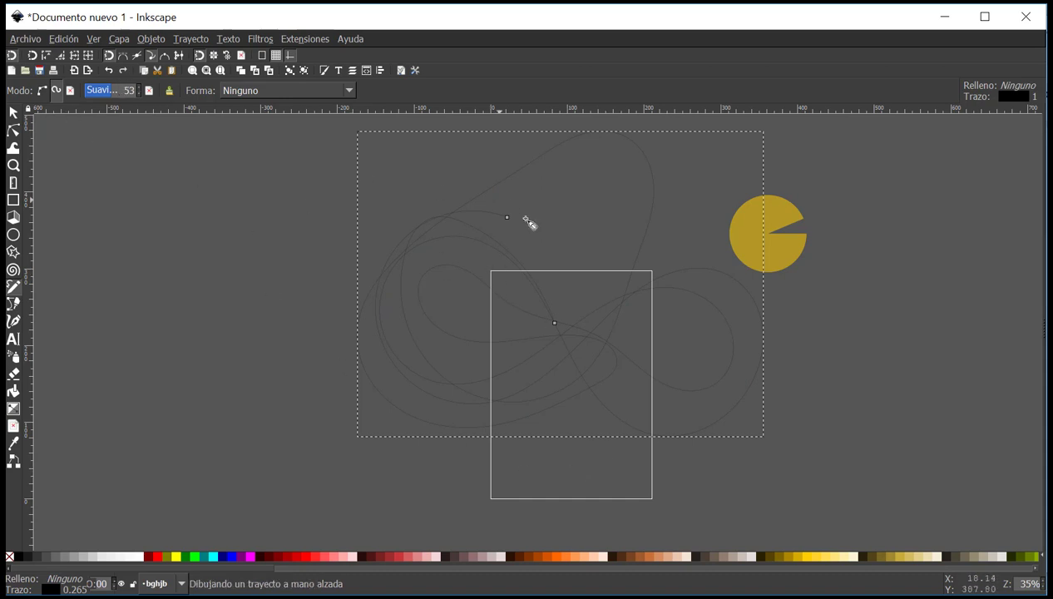
{"action": "scroll", "coordinate": [732, 278], "scroll_direction": "up", "scroll_amount": 4}
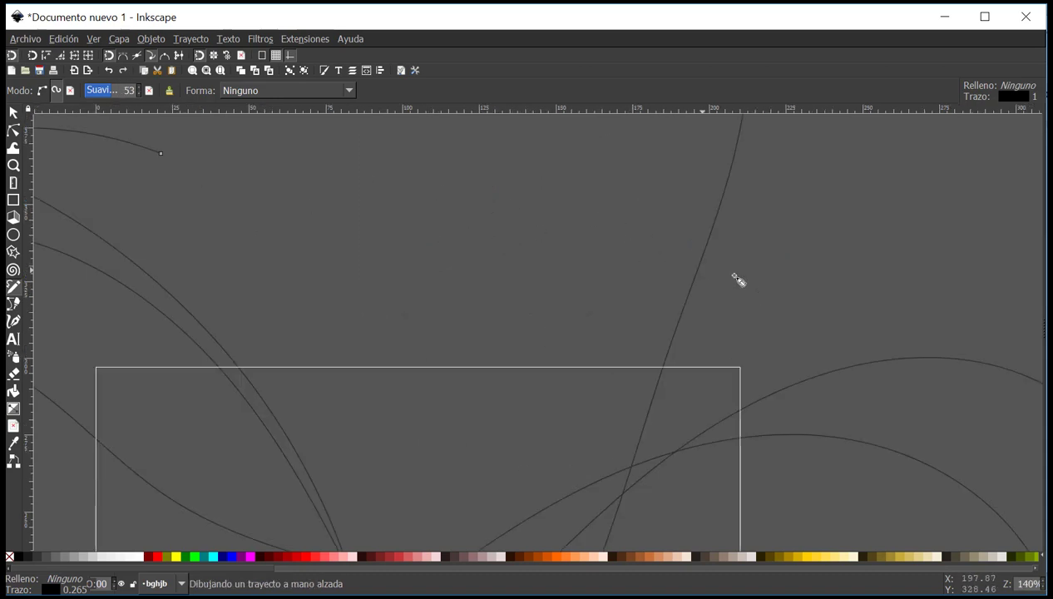
{"action": "scroll", "coordinate": [682, 261], "scroll_direction": "down", "scroll_amount": 4}
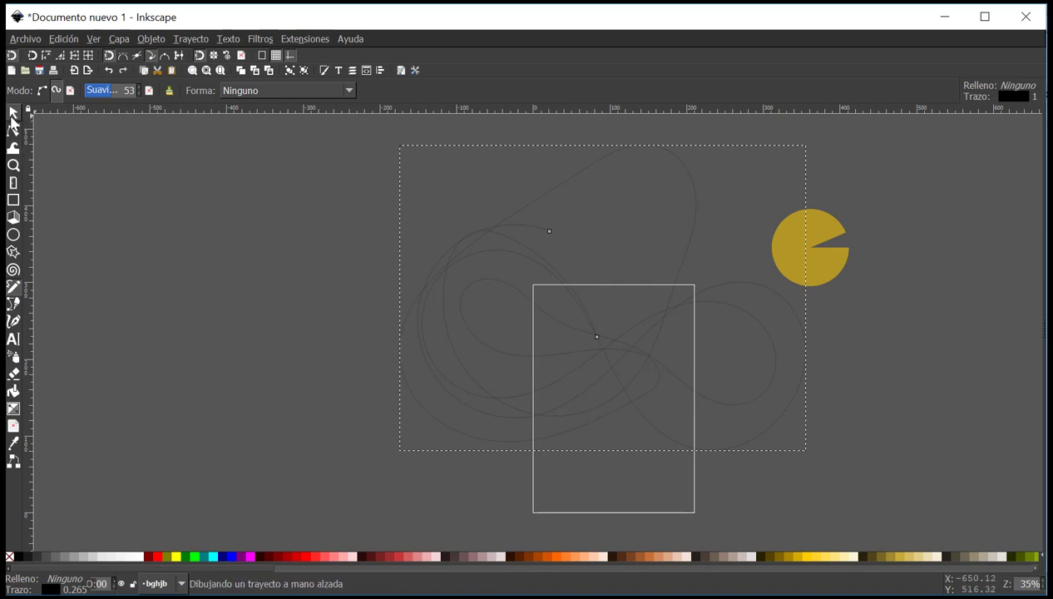
Set the looping line's stroke width to 5 mm and delete the line.
{"action": "left_click", "coordinate": [324, 69]}
{"action": "left_click", "coordinate": [990, 125]}
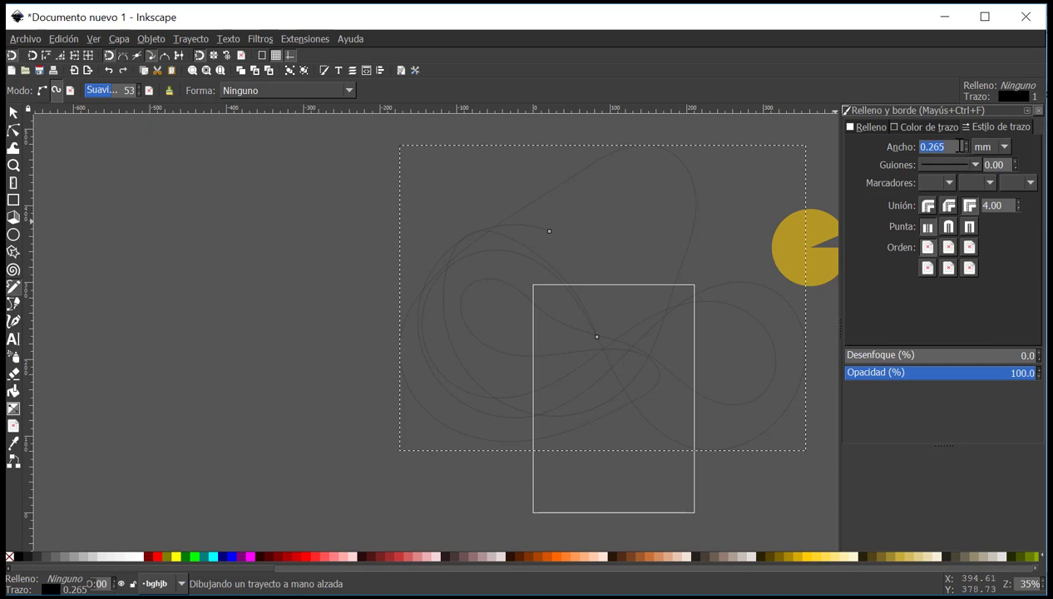
{"action": "key", "text": "Return"}
{"action": "left_click", "coordinate": [13, 112]}
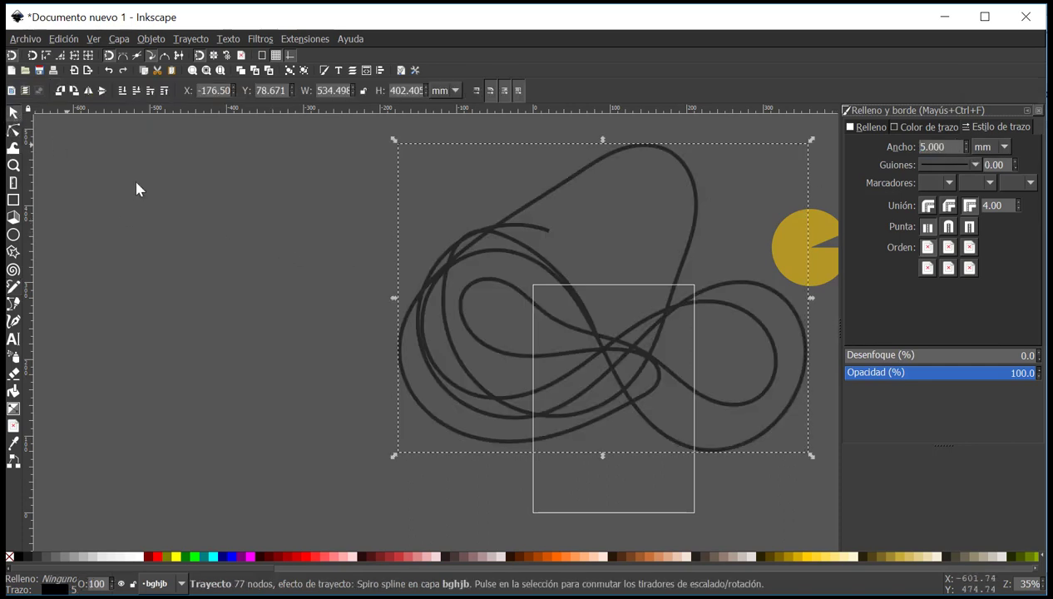
{"action": "key", "text": "Delete"}
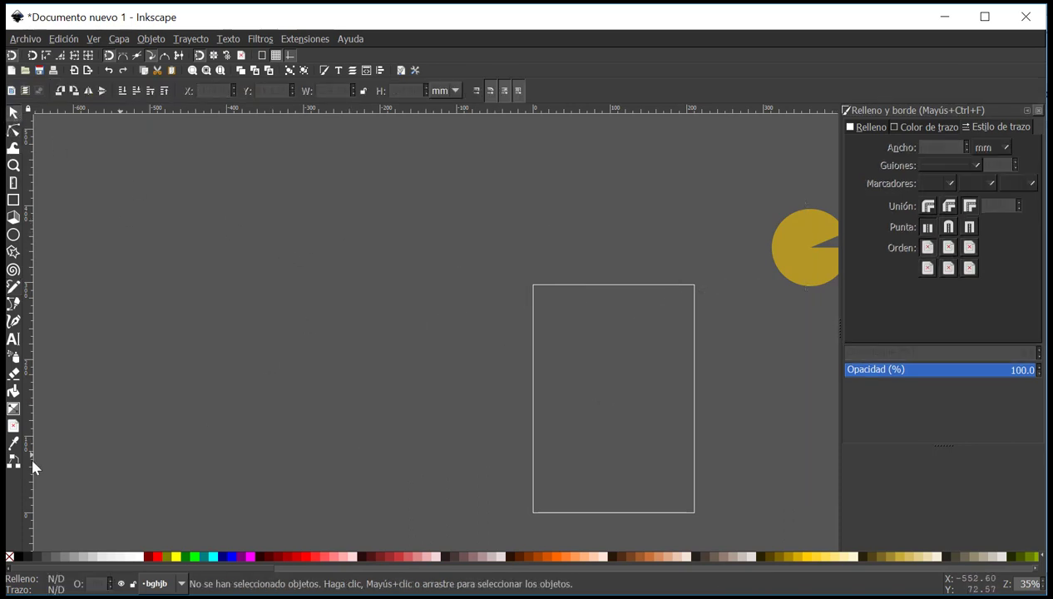
Draw a long curly freehand line over and around the page with a smoothing of 53, and delete it.
{"action": "left_click", "coordinate": [14, 303]}
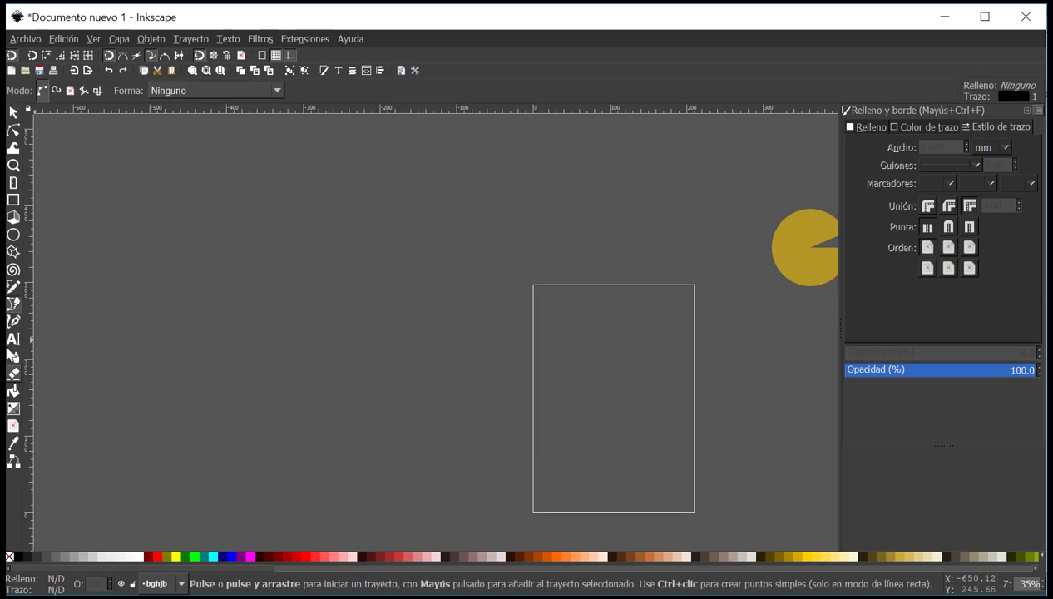
{"action": "left_click", "coordinate": [13, 286]}
{"action": "mouse_move", "coordinate": [437, 357]}
{"action": "left_mouse_down"}
{"action": "mouse_move", "coordinate": [595, 402]}
{"action": "mouse_move", "coordinate": [664, 384]}
{"action": "mouse_move", "coordinate": [699, 356]}
{"action": "mouse_move", "coordinate": [697, 265]}
{"action": "mouse_move", "coordinate": [717, 256]}
{"action": "mouse_move", "coordinate": [631, 261]}
{"action": "mouse_move", "coordinate": [614, 198]}
{"action": "mouse_move", "coordinate": [524, 201]}
{"action": "mouse_move", "coordinate": [486, 164]}
{"action": "mouse_move", "coordinate": [446, 213]}
{"action": "mouse_move", "coordinate": [378, 254]}
{"action": "mouse_move", "coordinate": [424, 276]}
{"action": "mouse_move", "coordinate": [410, 297]}
{"action": "mouse_move", "coordinate": [430, 281]}
{"action": "mouse_move", "coordinate": [443, 303]}
{"action": "mouse_move", "coordinate": [559, 319]}
{"action": "mouse_move", "coordinate": [546, 330]}
{"action": "mouse_move", "coordinate": [590, 301]}
{"action": "mouse_move", "coordinate": [516, 253]}
{"action": "mouse_move", "coordinate": [545, 256]}
{"action": "left_mouse_up"}
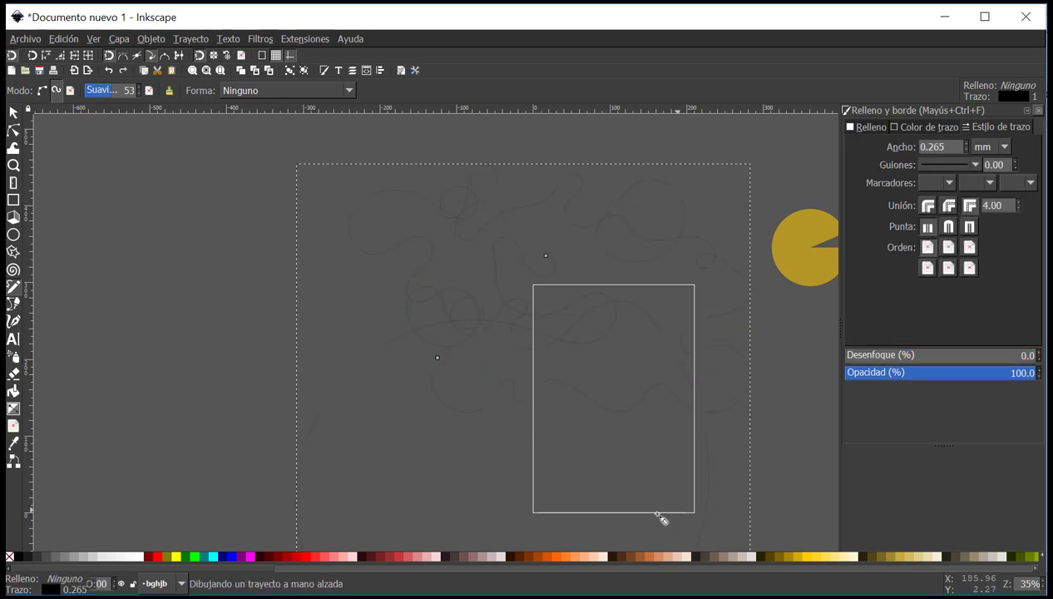
{"action": "scroll", "coordinate": [669, 345], "scroll_direction": "down", "scroll_amount": 5}
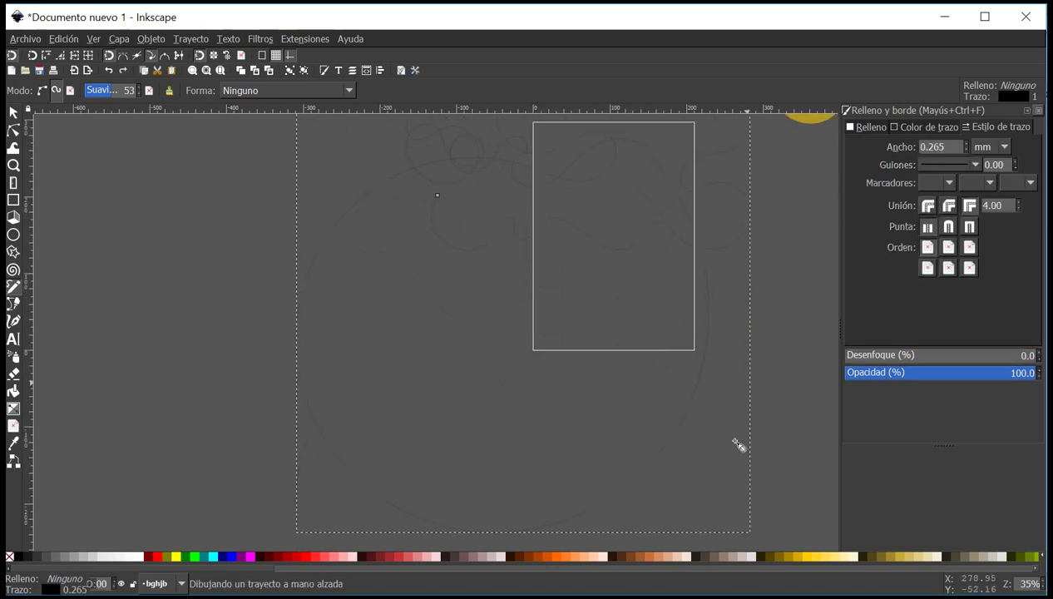
{"action": "scroll", "coordinate": [499, 345], "scroll_direction": "up", "scroll_amount": 2}
{"action": "scroll", "coordinate": [455, 330], "scroll_direction": "up", "scroll_amount": 3}
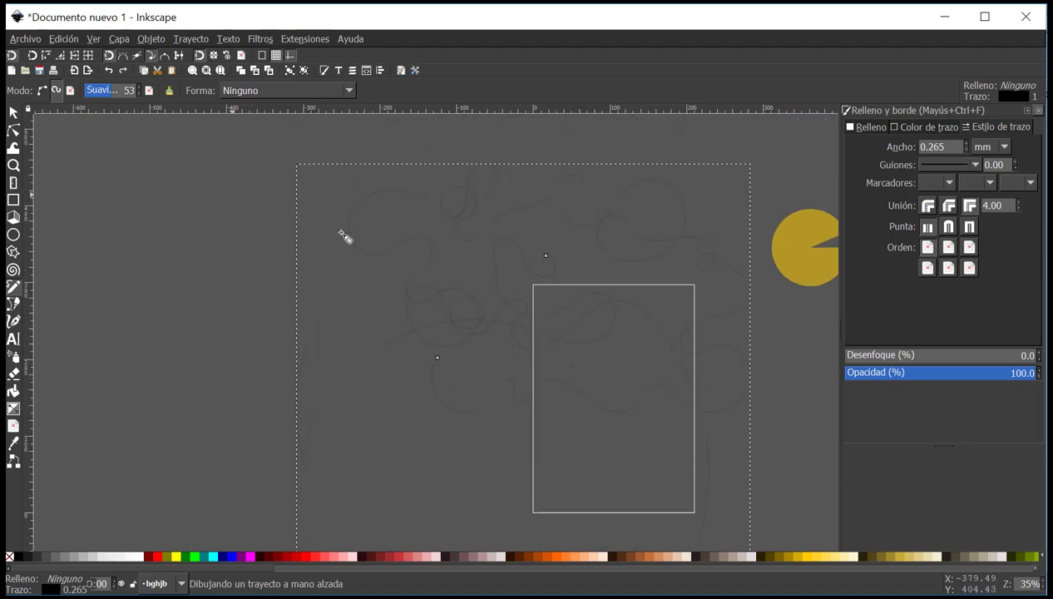
{"action": "scroll", "coordinate": [399, 314], "scroll_direction": "right", "scroll_amount": 4}
{"action": "scroll", "coordinate": [522, 283], "scroll_direction": "left", "scroll_amount": 2}
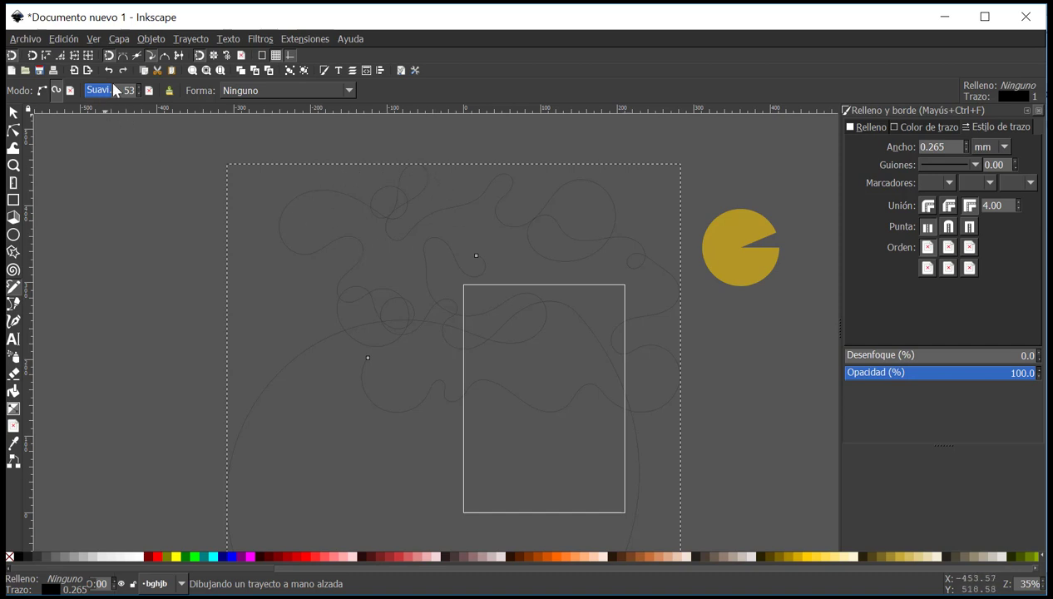
{"action": "left_click", "coordinate": [14, 114]}
{"action": "key", "text": "Delete"}
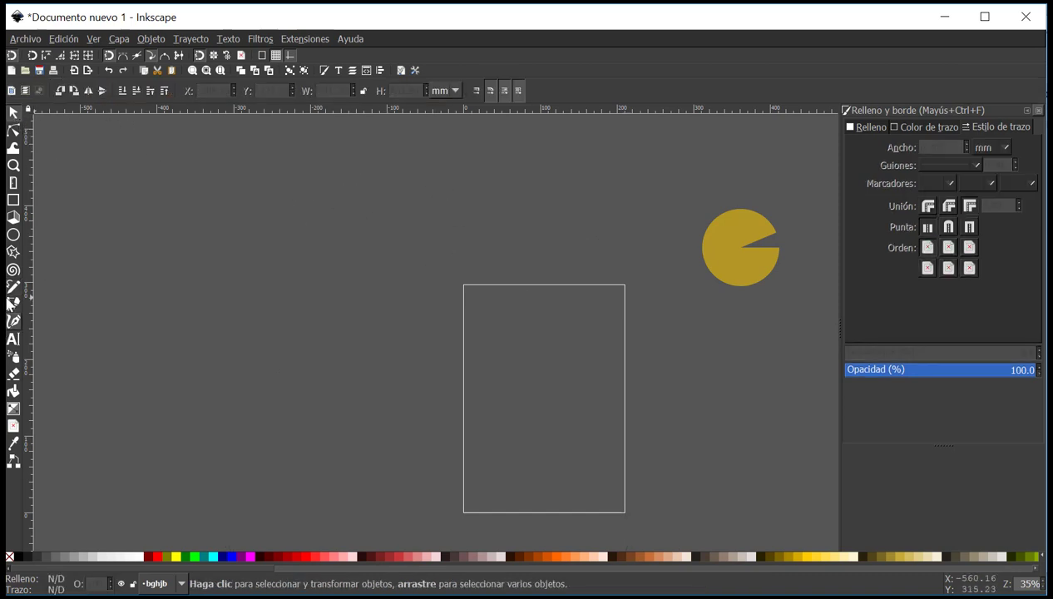
Draw a jagged freehand line about 300 mm wide and 286 mm high with a smoothing of 12, and delete it.
{"action": "left_click", "coordinate": [13, 287]}
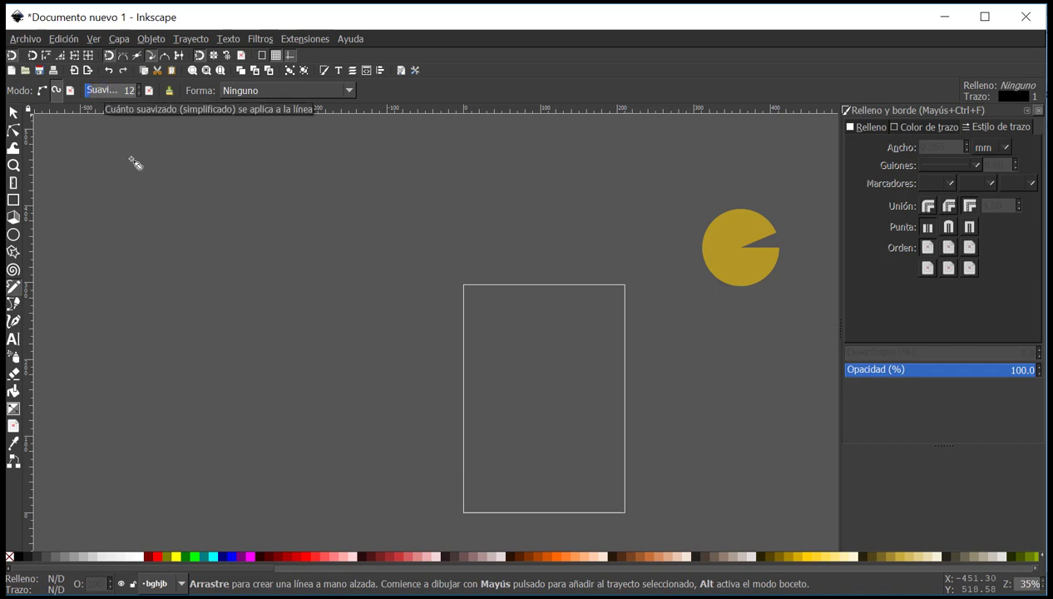
{"action": "mouse_move", "coordinate": [552, 378]}
{"action": "left_mouse_down"}
{"action": "mouse_move", "coordinate": [526, 297]}
{"action": "mouse_move", "coordinate": [490, 286]}
{"action": "mouse_move", "coordinate": [458, 248]}
{"action": "mouse_move", "coordinate": [455, 199]}
{"action": "mouse_move", "coordinate": [393, 198]}
{"action": "mouse_move", "coordinate": [335, 316]}
{"action": "left_mouse_up"}
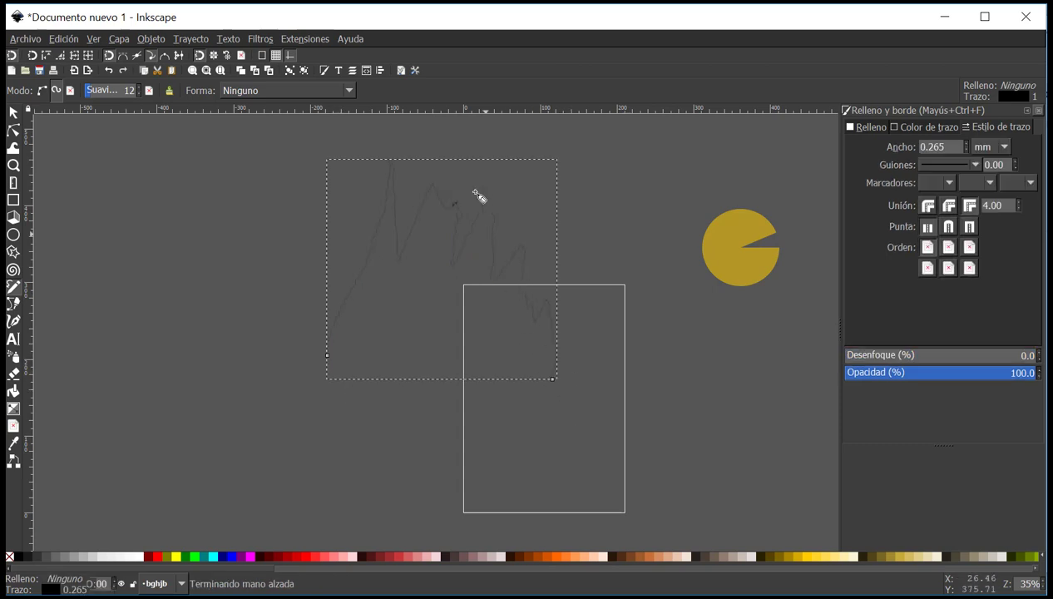
{"action": "scroll", "coordinate": [463, 219], "scroll_direction": "up", "scroll_amount": 4}
{"action": "scroll", "coordinate": [434, 217], "scroll_direction": "up", "scroll_amount": 3}
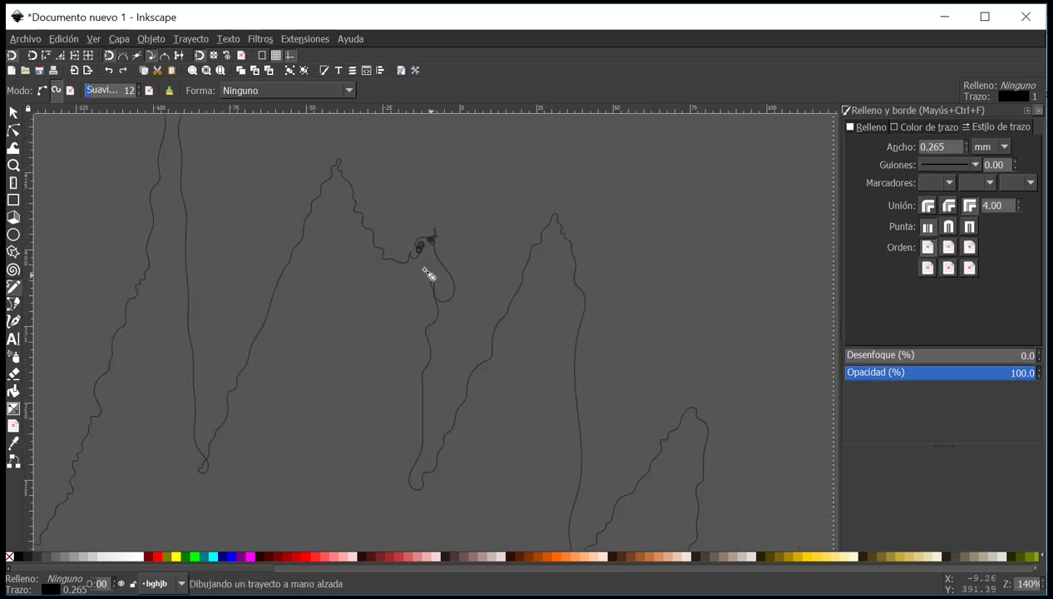
{"action": "scroll", "coordinate": [427, 275], "scroll_direction": "up", "scroll_amount": 2}
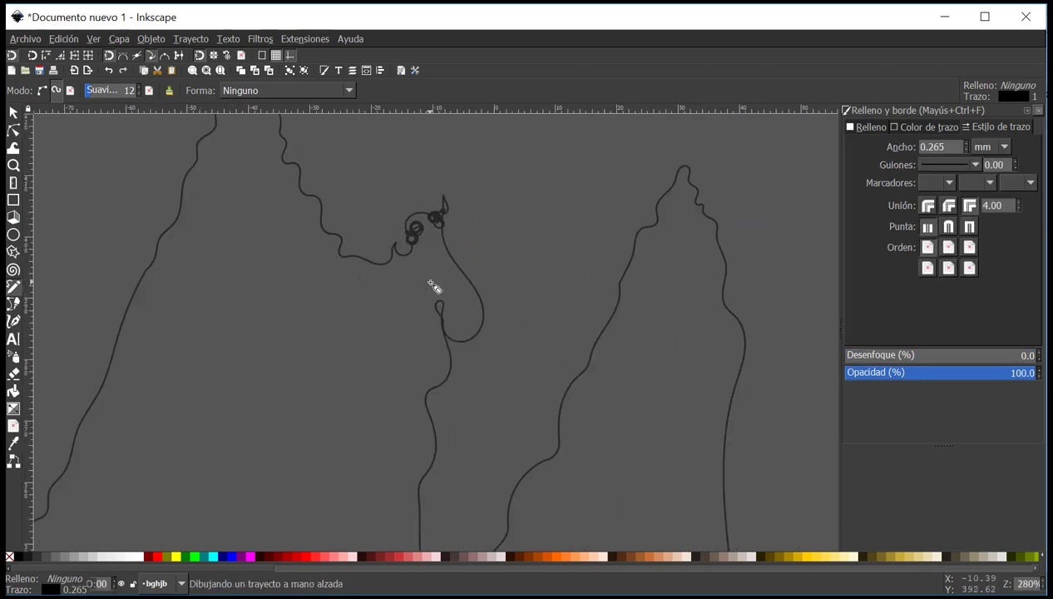
{"action": "scroll", "coordinate": [446, 332], "scroll_direction": "down", "scroll_amount": 5}
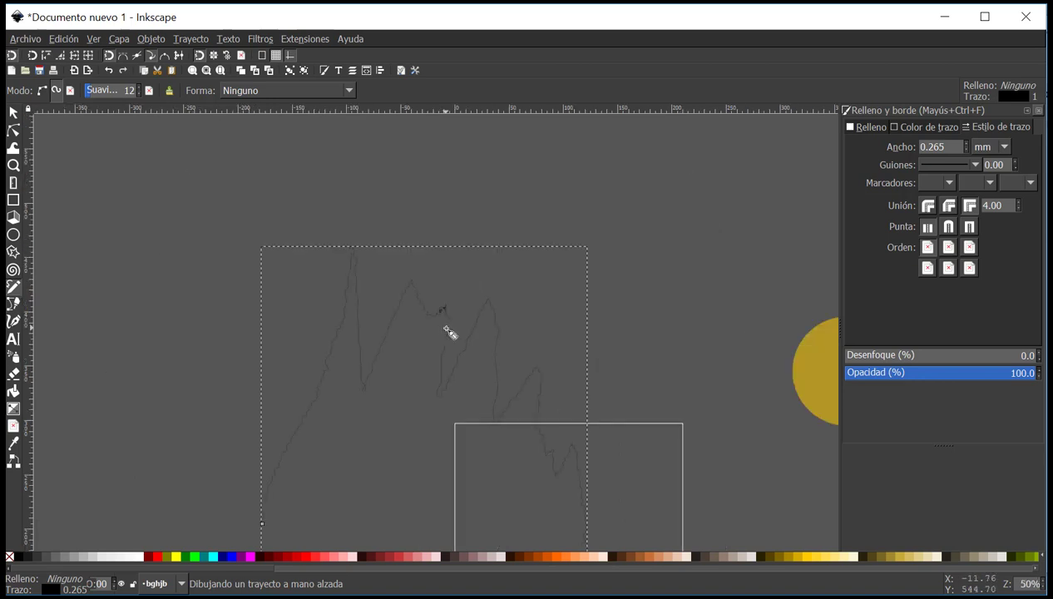
{"action": "scroll", "coordinate": [447, 333], "scroll_direction": "up", "scroll_amount": 1}
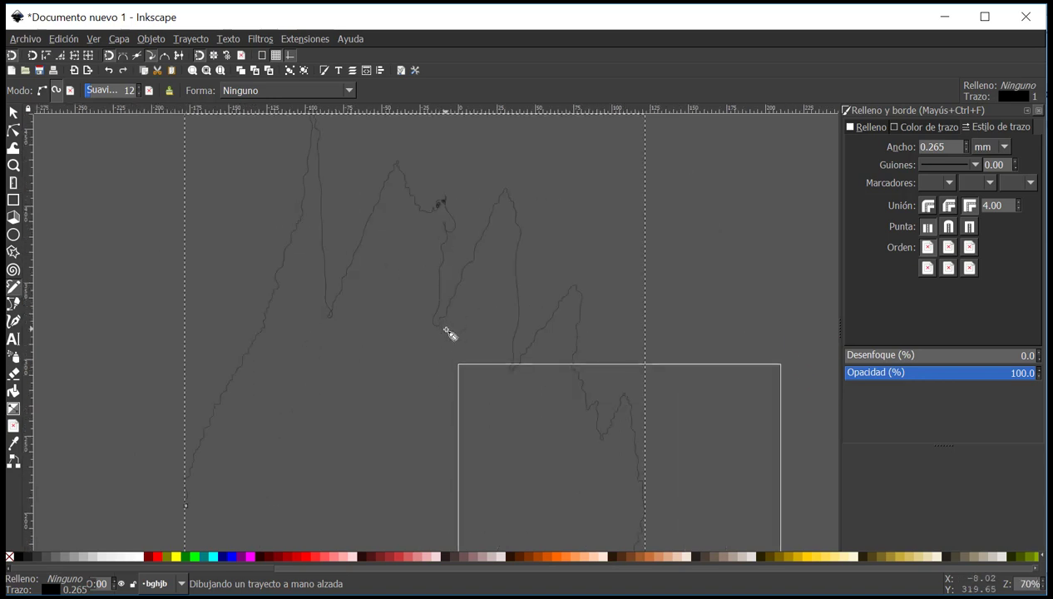
{"action": "scroll", "coordinate": [416, 243], "scroll_direction": "down", "scroll_amount": 1}
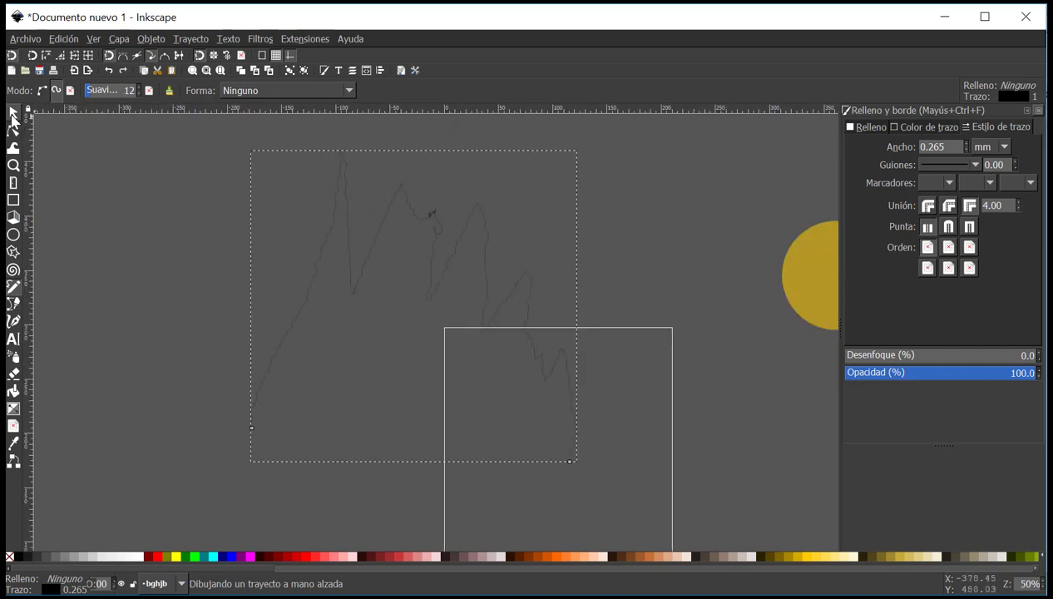
{"action": "left_click", "coordinate": [13, 114]}
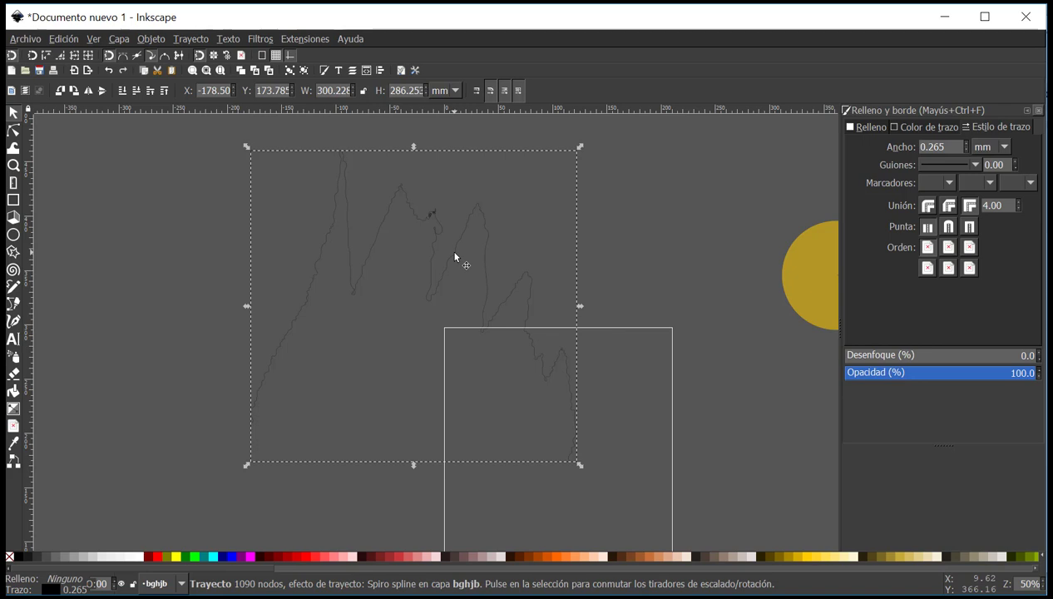
{"action": "key", "text": "Delete"}
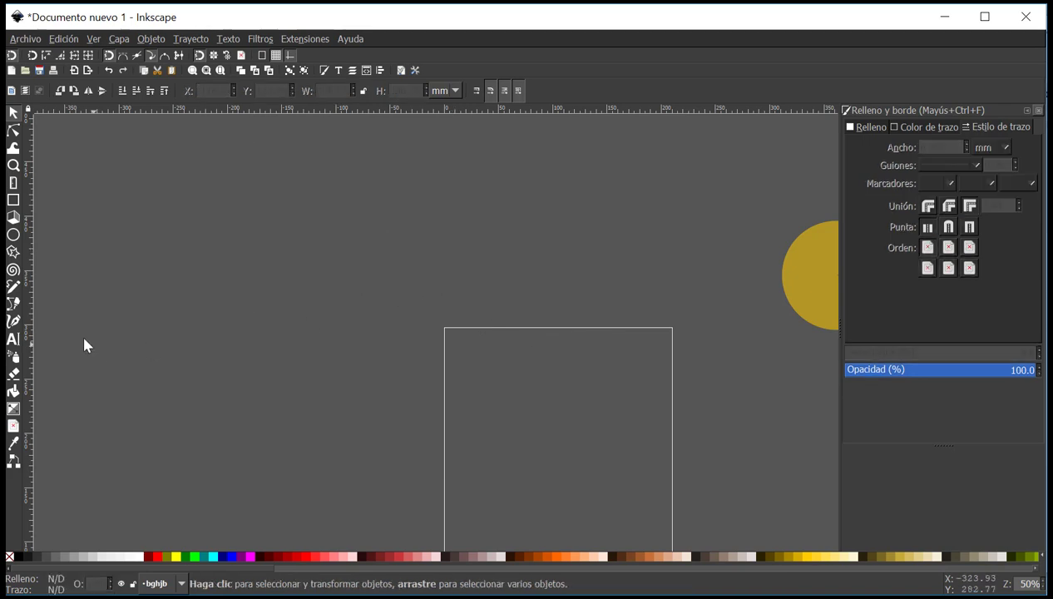
Draw a broad open freehand curve over the page's upper part with a smoothing of 48, and delete it.
{"action": "left_click", "coordinate": [14, 287]}
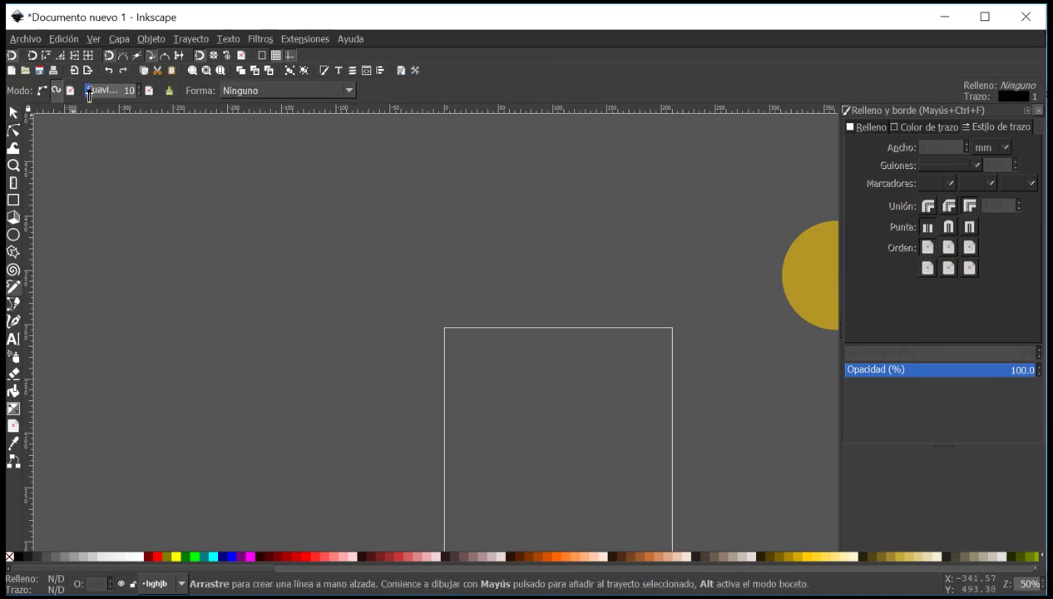
{"action": "mouse_move", "coordinate": [694, 334]}
{"action": "left_mouse_down"}
{"action": "mouse_move", "coordinate": [649, 222]}
{"action": "mouse_move", "coordinate": [604, 261]}
{"action": "mouse_move", "coordinate": [514, 304]}
{"action": "mouse_move", "coordinate": [456, 223]}
{"action": "mouse_move", "coordinate": [391, 164]}
{"action": "mouse_move", "coordinate": [283, 280]}
{"action": "mouse_move", "coordinate": [301, 395]}
{"action": "mouse_move", "coordinate": [414, 418]}
{"action": "mouse_move", "coordinate": [646, 426]}
{"action": "mouse_move", "coordinate": [676, 449]}
{"action": "left_mouse_up"}
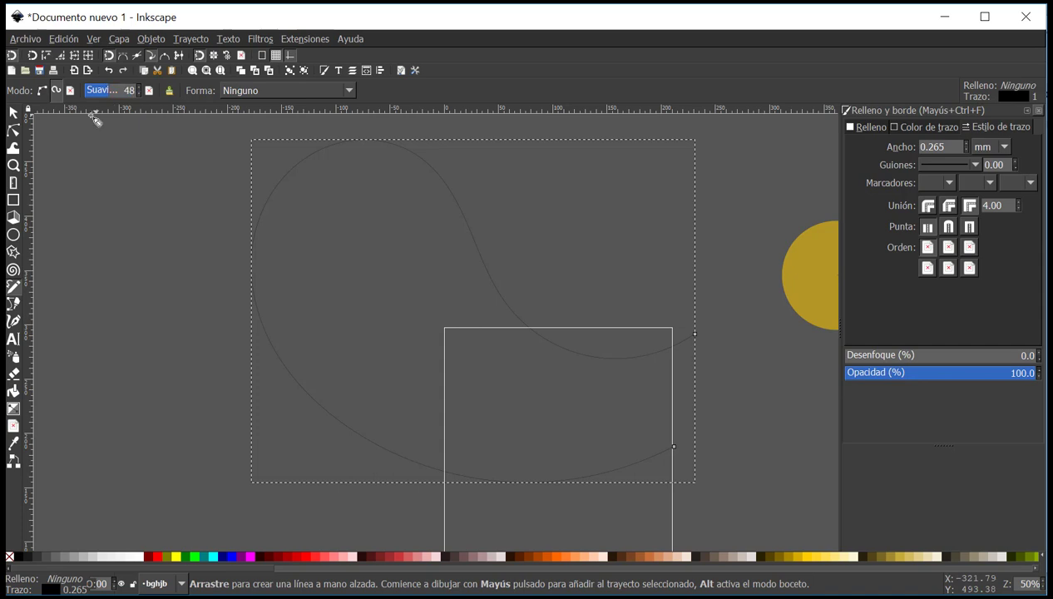
{"action": "left_click", "coordinate": [13, 112]}
{"action": "key", "text": "Delete"}
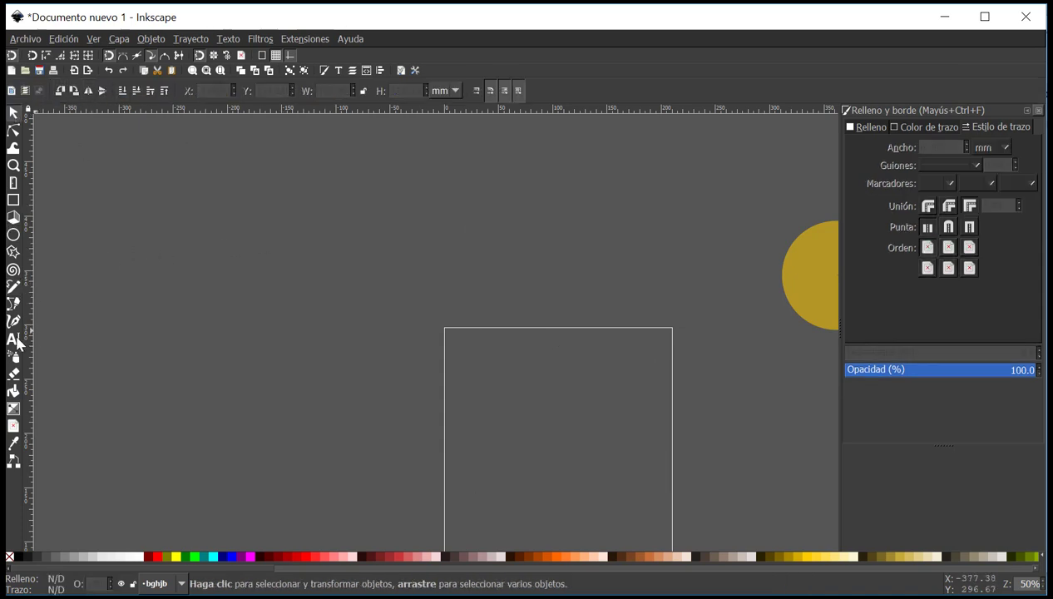
Draw freehand a large S-shaped curve over the page, nearly straight lines beside it and a smaller S-shaped curve above, with a smoothing of 48.
{"action": "left_click", "coordinate": [14, 304]}
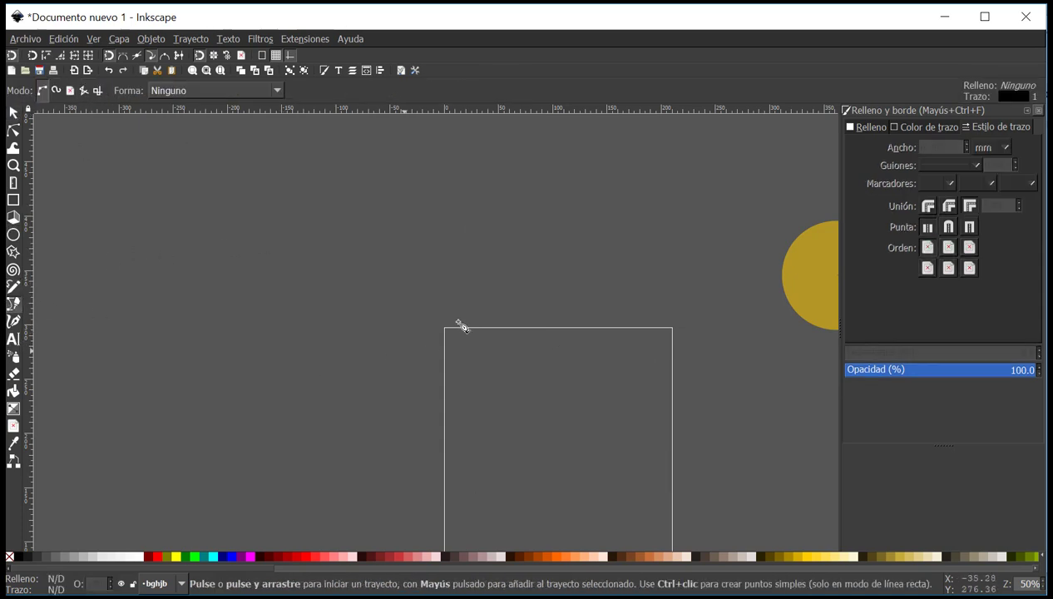
{"action": "left_click", "coordinate": [14, 287]}
{"action": "mouse_move", "coordinate": [529, 436]}
{"action": "left_mouse_down"}
{"action": "mouse_move", "coordinate": [648, 350]}
{"action": "mouse_move", "coordinate": [633, 316]}
{"action": "mouse_move", "coordinate": [331, 303]}
{"action": "mouse_move", "coordinate": [322, 260]}
{"action": "mouse_move", "coordinate": [332, 212]}
{"action": "mouse_move", "coordinate": [394, 185]}
{"action": "left_mouse_up"}
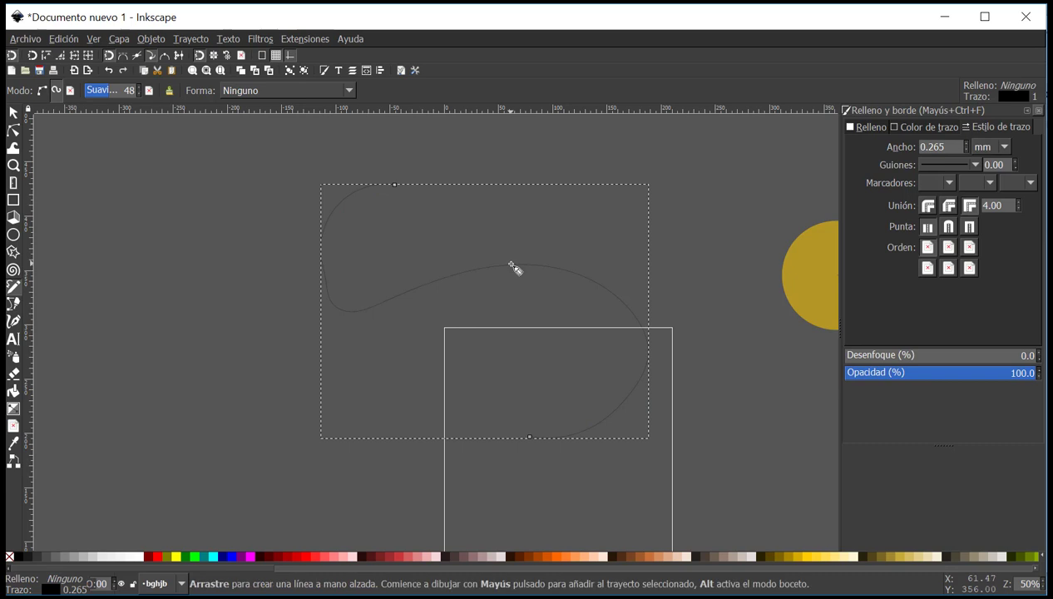
{"action": "left_click_drag", "start_coordinate": [115, 419], "coordinate": [354, 409]}
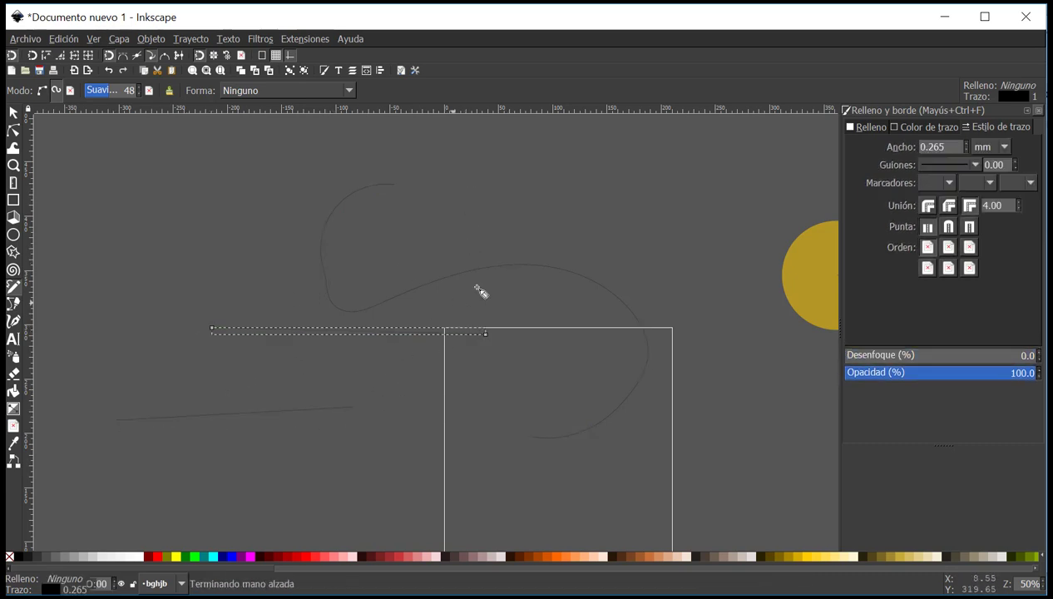
{"action": "mouse_move", "coordinate": [694, 129]}
{"action": "left_mouse_down"}
{"action": "mouse_move", "coordinate": [705, 188]}
{"action": "mouse_move", "coordinate": [526, 192]}
{"action": "mouse_move", "coordinate": [547, 277]}
{"action": "left_mouse_up"}
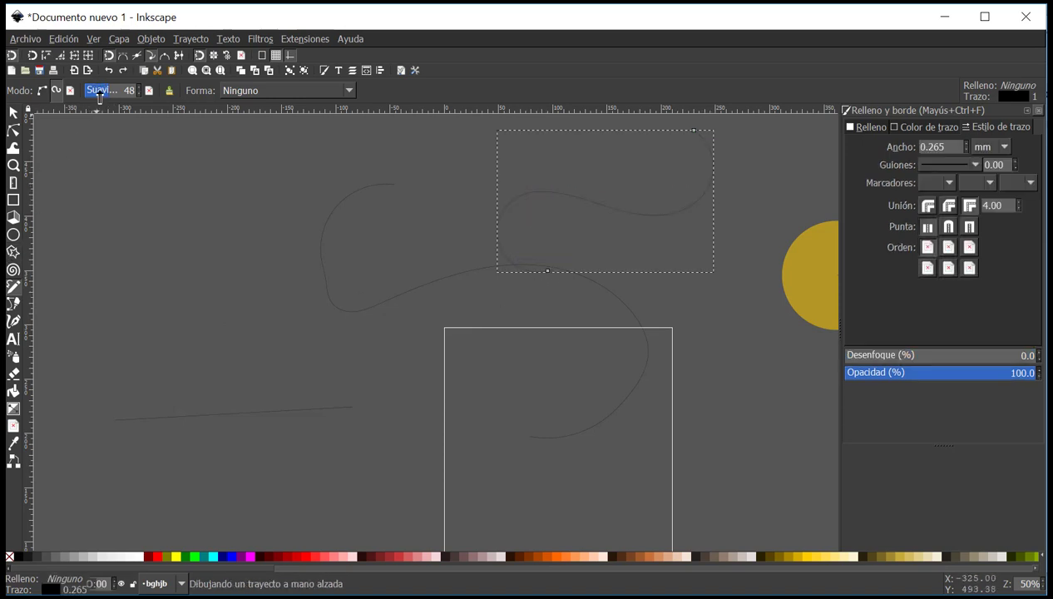
Draw a freehand line with a smoothing of 30 in the empty area up beside the page, and delete all the freehand lines.
{"action": "mouse_move", "coordinate": [298, 167]}
{"action": "left_mouse_down"}
{"action": "mouse_move", "coordinate": [299, 210]}
{"action": "mouse_move", "coordinate": [269, 247]}
{"action": "mouse_move", "coordinate": [242, 256]}
{"action": "mouse_move", "coordinate": [224, 245]}
{"action": "mouse_move", "coordinate": [216, 216]}
{"action": "mouse_move", "coordinate": [35, 207]}
{"action": "left_mouse_up"}
{"action": "scroll", "coordinate": [316, 332], "scroll_direction": "left", "scroll_amount": 3}
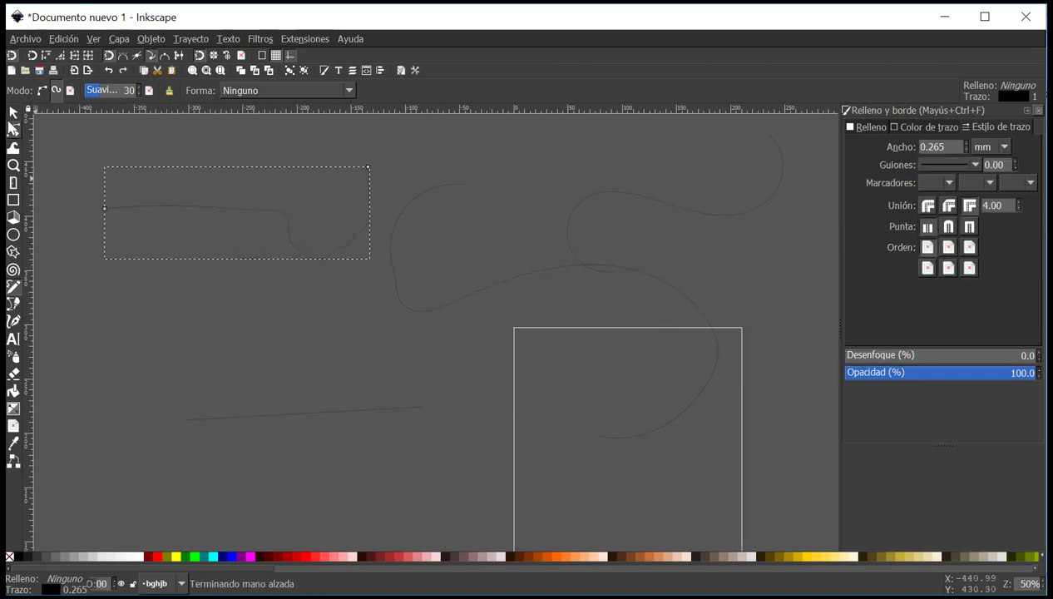
{"action": "left_click", "coordinate": [14, 113]}
{"action": "scroll", "coordinate": [516, 243], "scroll_direction": "down", "scroll_amount": 1}
{"action": "scroll", "coordinate": [368, 224], "scroll_direction": "right", "scroll_amount": 2}
{"action": "left_click_drag", "start_coordinate": [117, 125], "coordinate": [678, 449]}
{"action": "key", "text": "Delete"}
{"action": "left_click", "coordinate": [14, 286]}
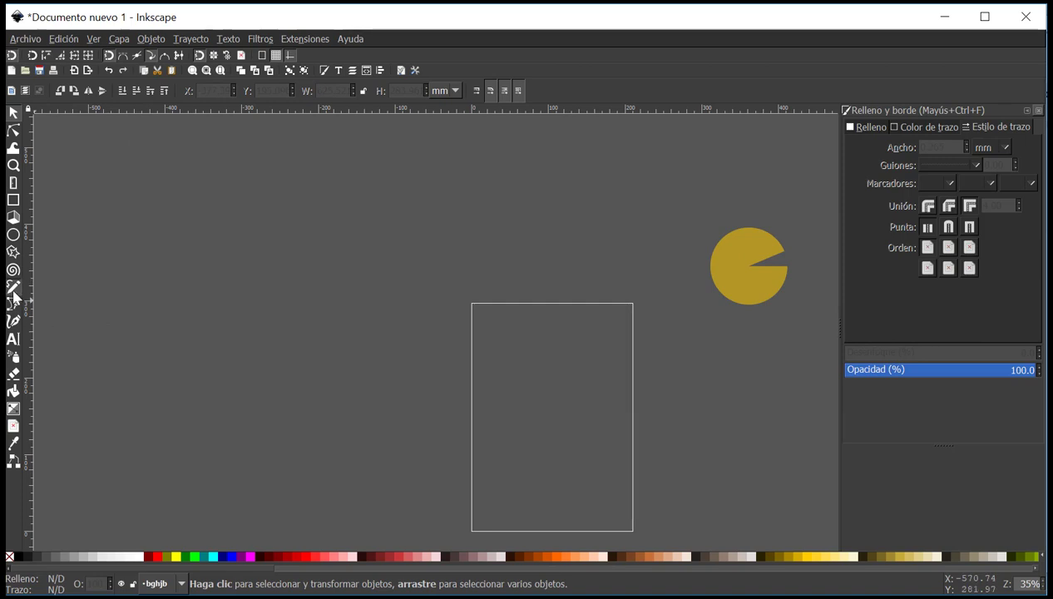
{"action": "mouse_move", "coordinate": [467, 237]}
{"action": "left_mouse_down"}
{"action": "mouse_move", "coordinate": [434, 379]}
{"action": "mouse_move", "coordinate": [506, 306]}
{"action": "mouse_move", "coordinate": [490, 249]}
{"action": "mouse_move", "coordinate": [336, 282]}
{"action": "mouse_move", "coordinate": [482, 289]}
{"action": "left_mouse_up"}
{"action": "key", "text": "ctrl+z"}
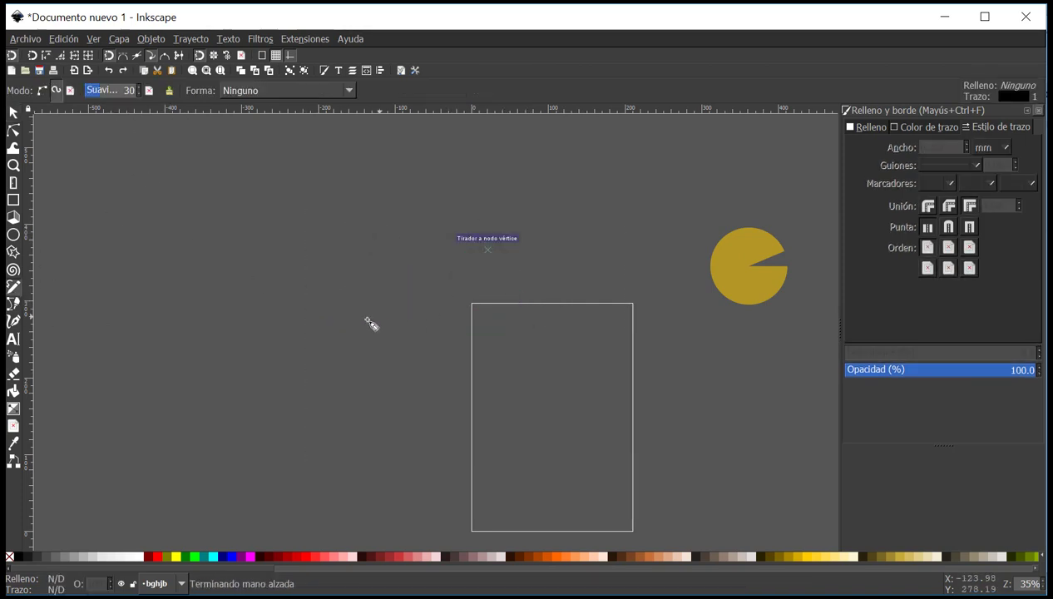
Draw an open, winding Bezier path around the page with the pen's shape set to Elipse.
{"action": "left_click", "coordinate": [16, 306]}
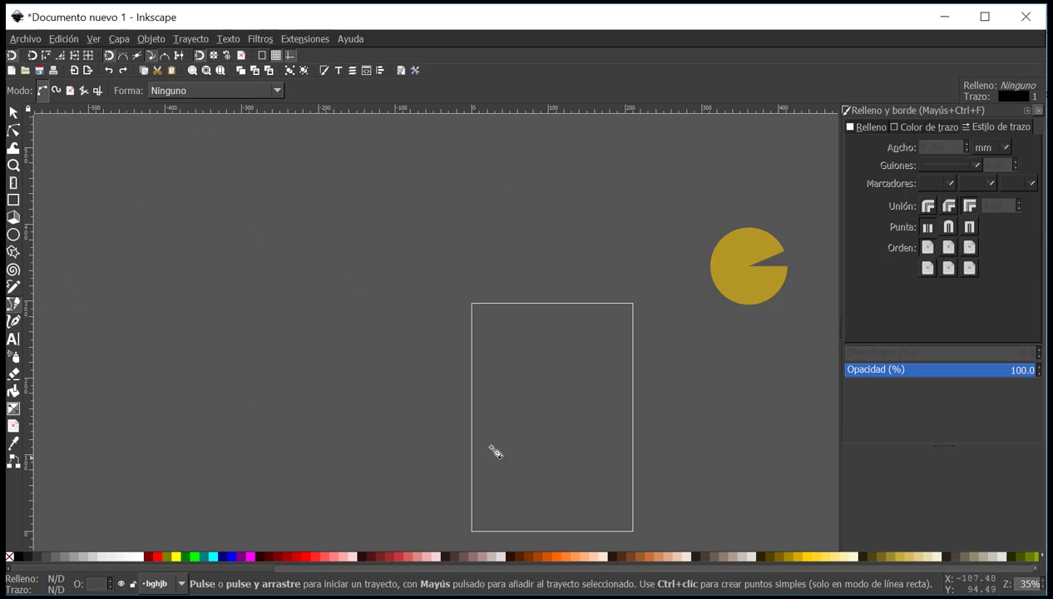
{"action": "left_click", "coordinate": [186, 89]}
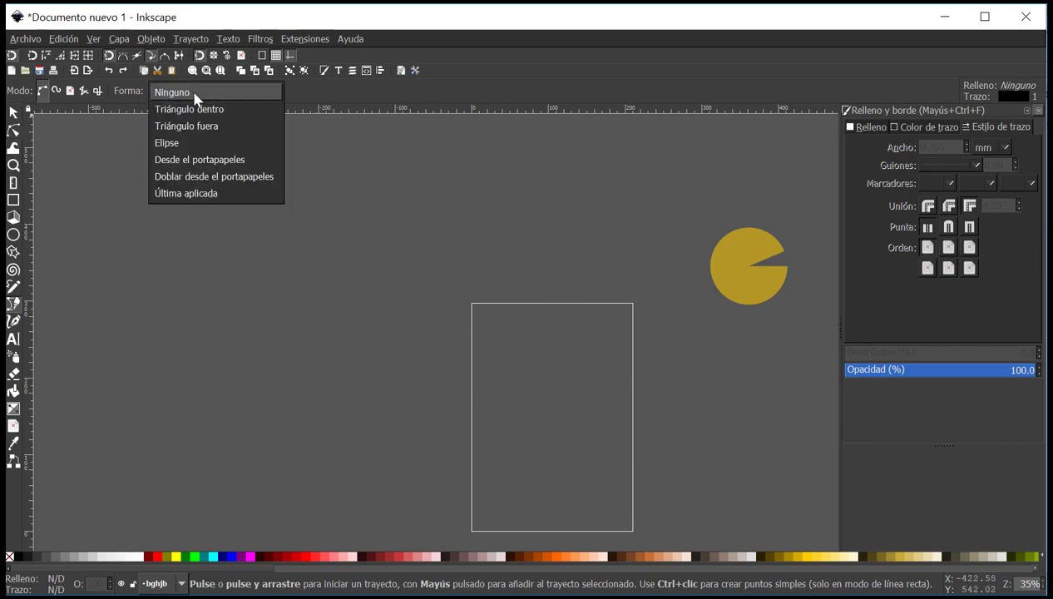
{"action": "left_click", "coordinate": [202, 151]}
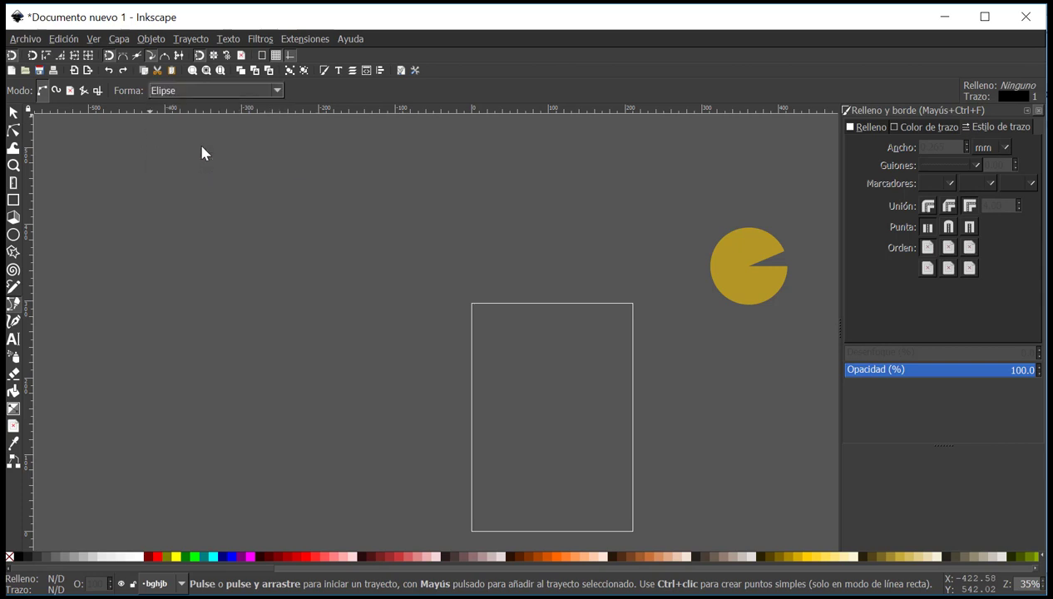
{"action": "scroll", "coordinate": [437, 343], "scroll_direction": "right", "scroll_amount": 3}
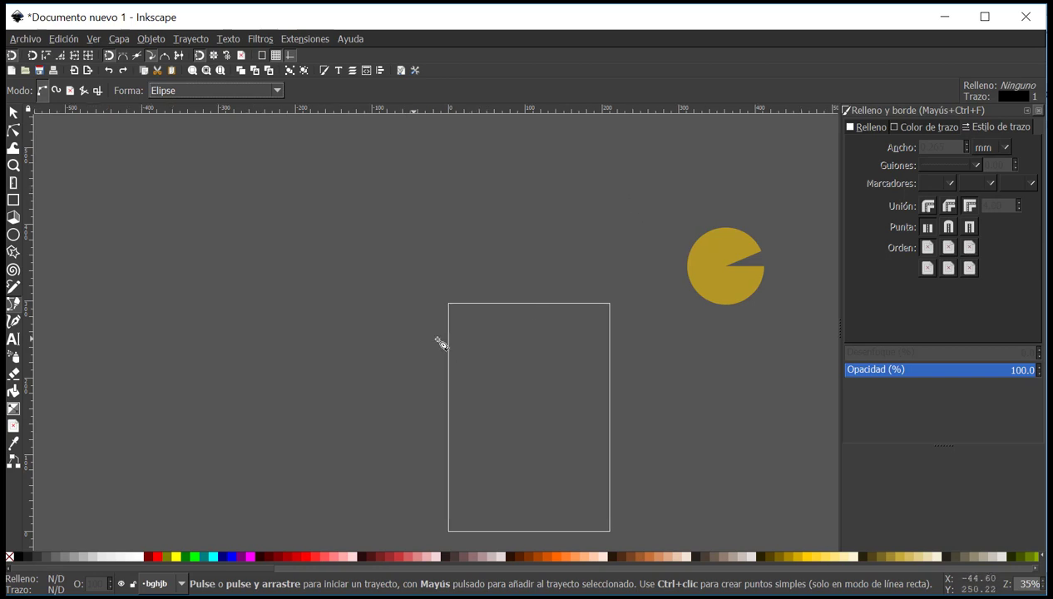
{"action": "scroll", "coordinate": [432, 350], "scroll_direction": "down", "scroll_amount": 4}
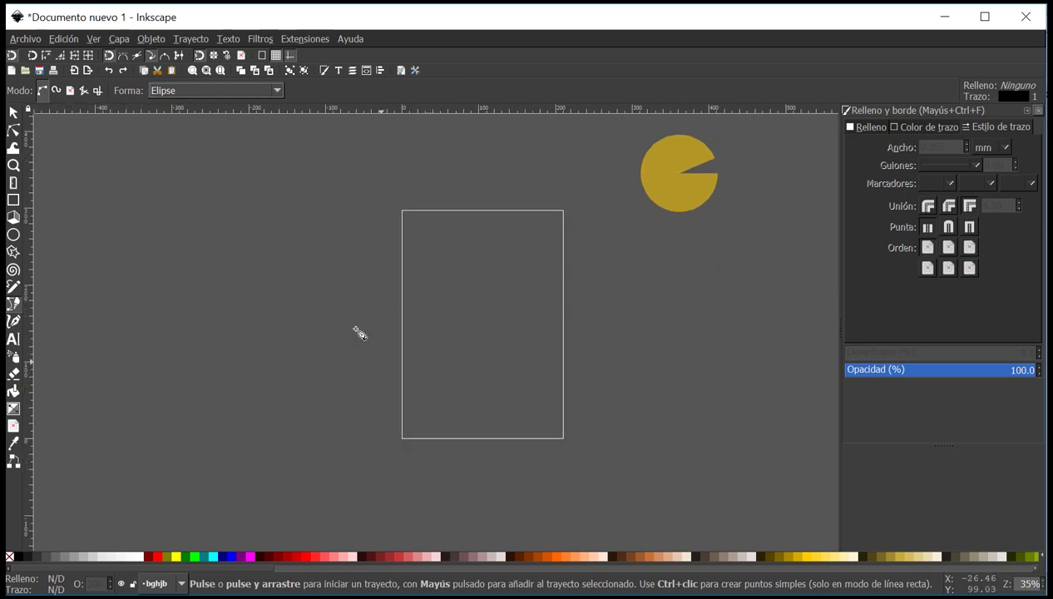
{"action": "left_click", "coordinate": [441, 371]}
{"action": "left_click_drag", "start_coordinate": [611, 361], "coordinate": [619, 299]}
{"action": "left_click_drag", "start_coordinate": [562, 274], "coordinate": [496, 274]}
{"action": "left_click_drag", "start_coordinate": [402, 221], "coordinate": [435, 287]}
{"action": "left_click_drag", "start_coordinate": [360, 358], "coordinate": [369, 395]}
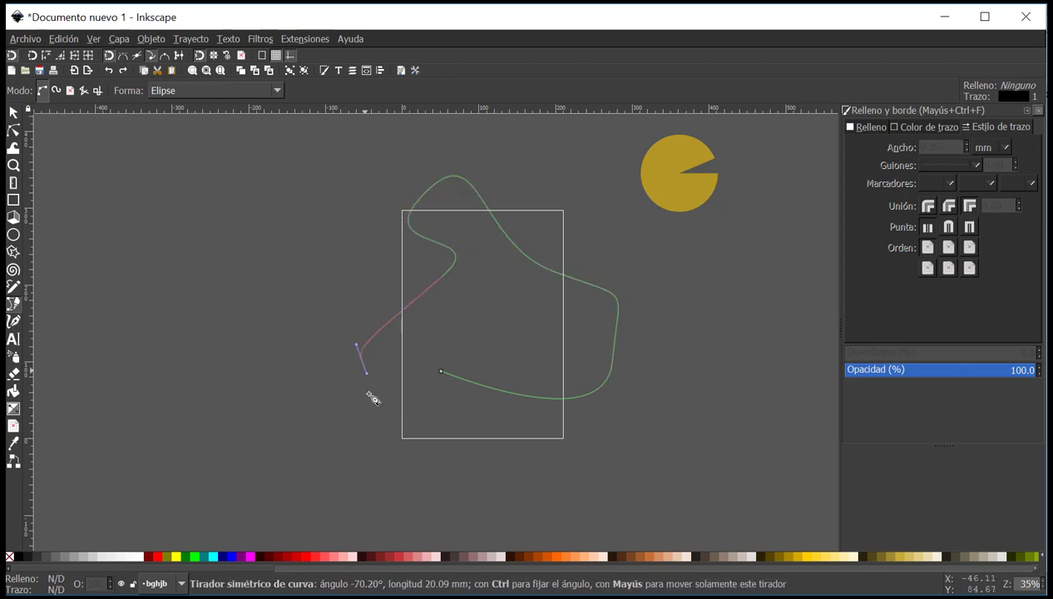
{"action": "key", "text": "Return"}
{"action": "scroll", "coordinate": [509, 361], "scroll_direction": "up", "scroll_amount": 2}
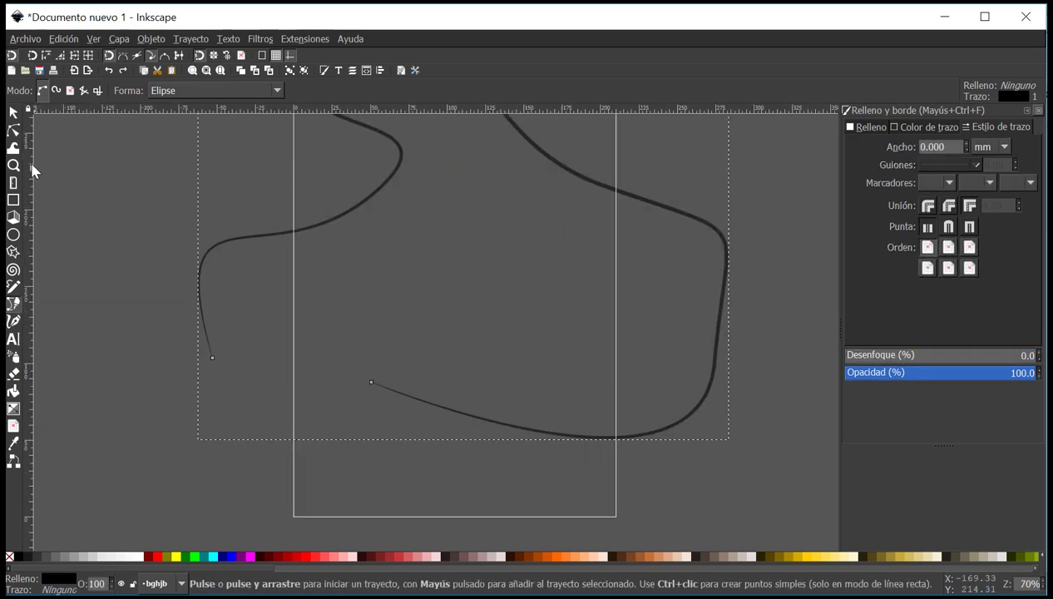
{"action": "left_click", "coordinate": [14, 131]}
{"action": "scroll", "coordinate": [372, 330], "scroll_direction": "left", "scroll_amount": 3}
{"action": "scroll", "coordinate": [372, 329], "scroll_direction": "right", "scroll_amount": 1}
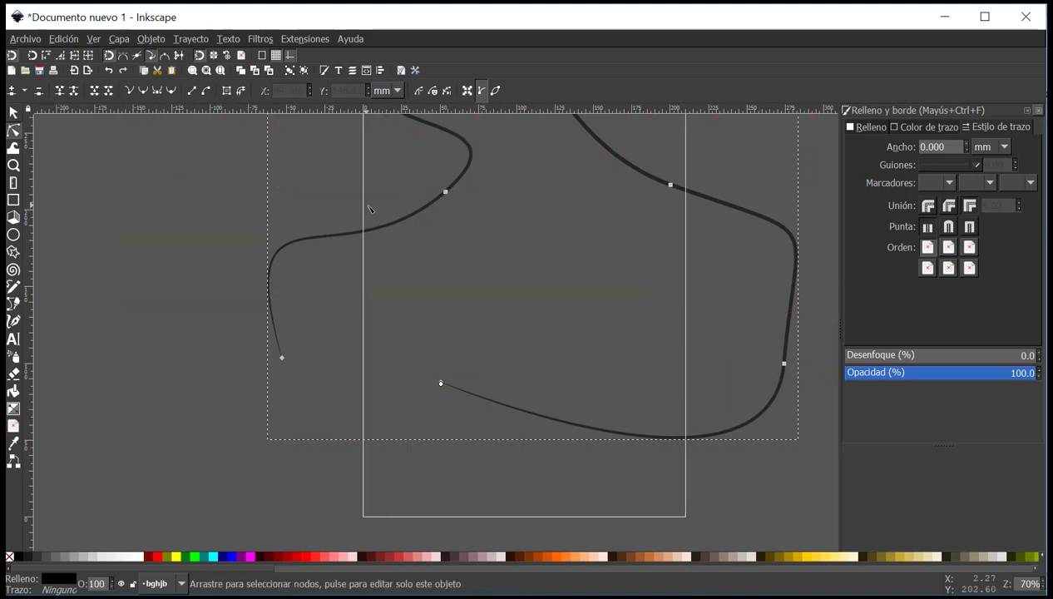
{"action": "key", "text": "ctrl+a"}
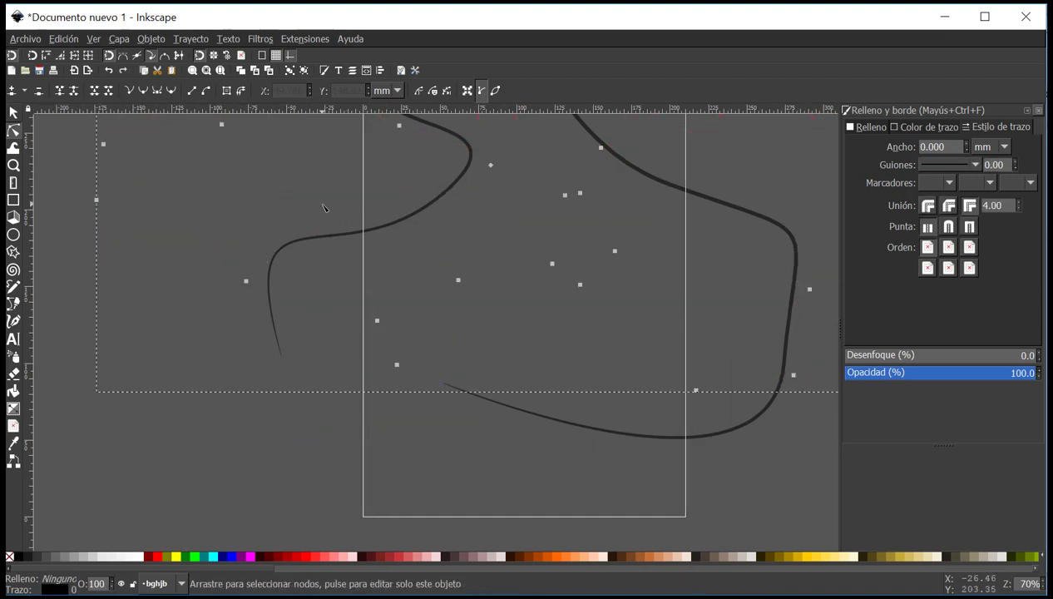
{"action": "left_click", "coordinate": [12, 113]}
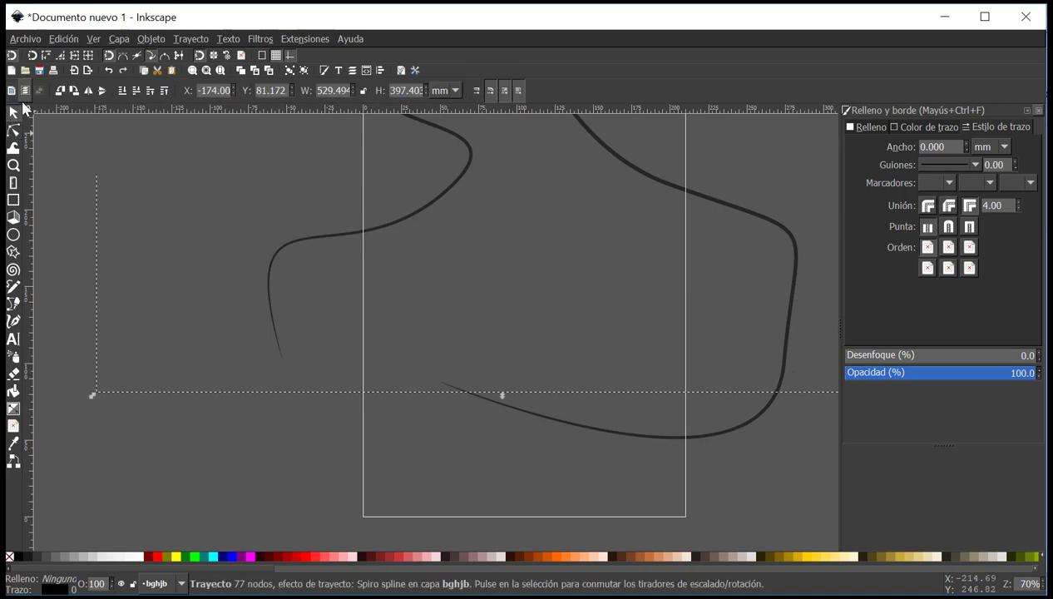
{"action": "left_click", "coordinate": [70, 259]}
{"action": "left_click", "coordinate": [14, 306]}
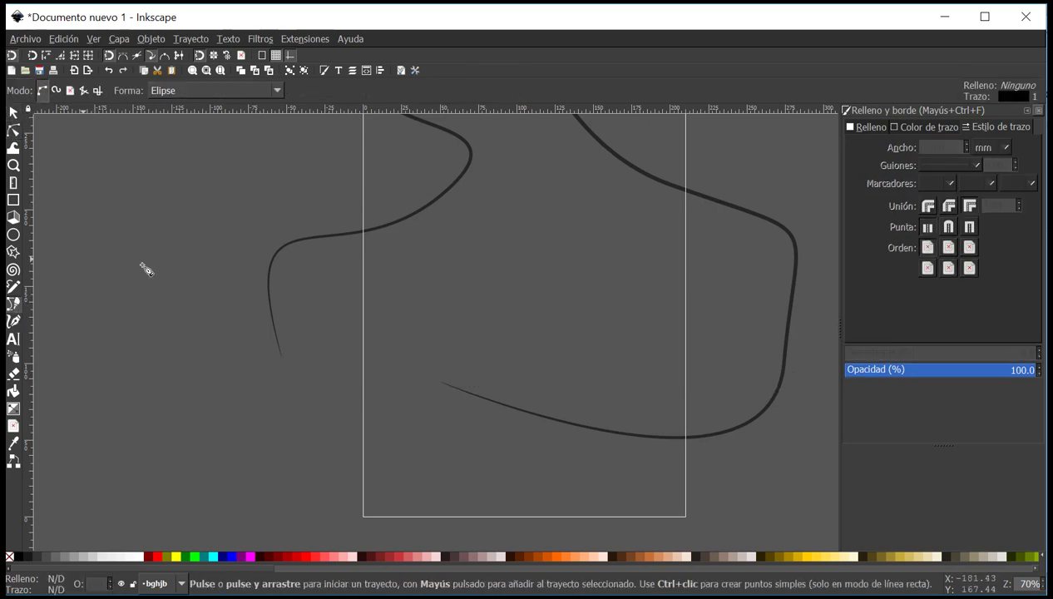
Thicken the winding path by pulling out the width handle at its starting node inside the page.
{"action": "key", "text": "n"}
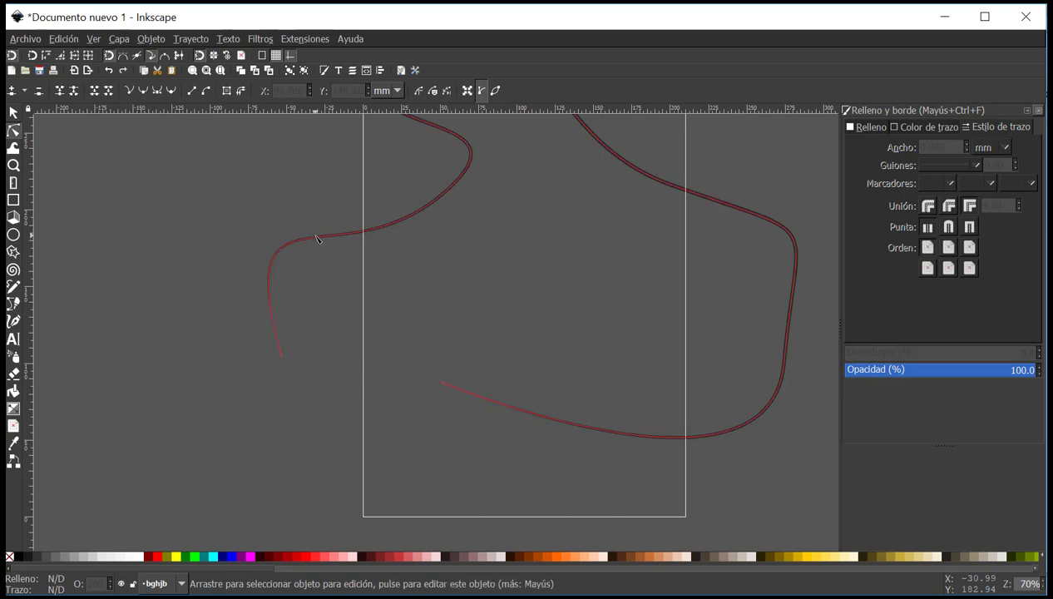
{"action": "left_click", "coordinate": [313, 236]}
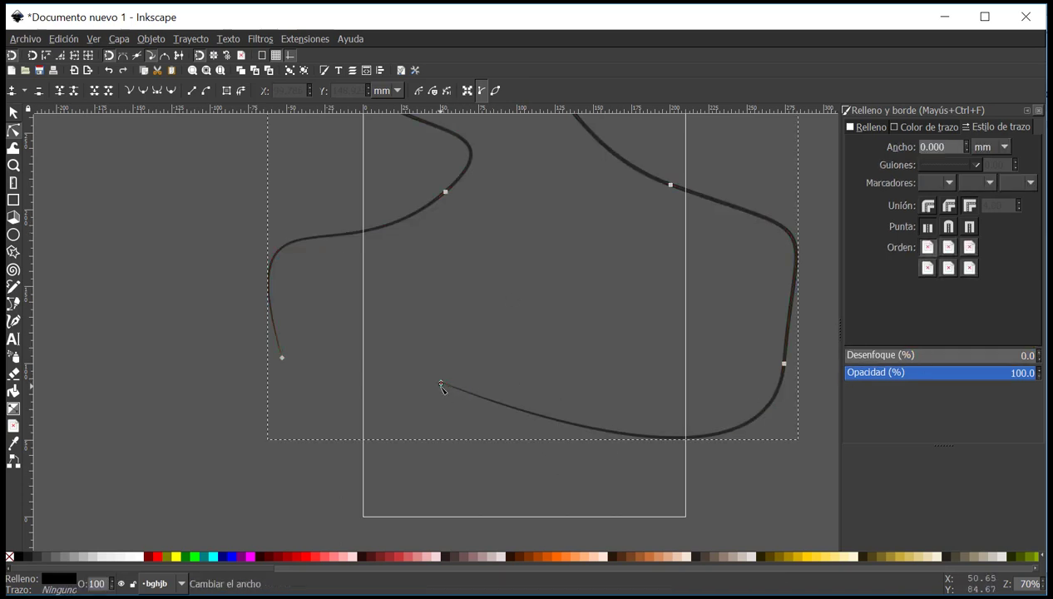
{"action": "mouse_move", "coordinate": [440, 385]}
{"action": "left_mouse_down"}
{"action": "mouse_move", "coordinate": [442, 398]}
{"action": "mouse_move", "coordinate": [441, 387]}
{"action": "left_mouse_up"}
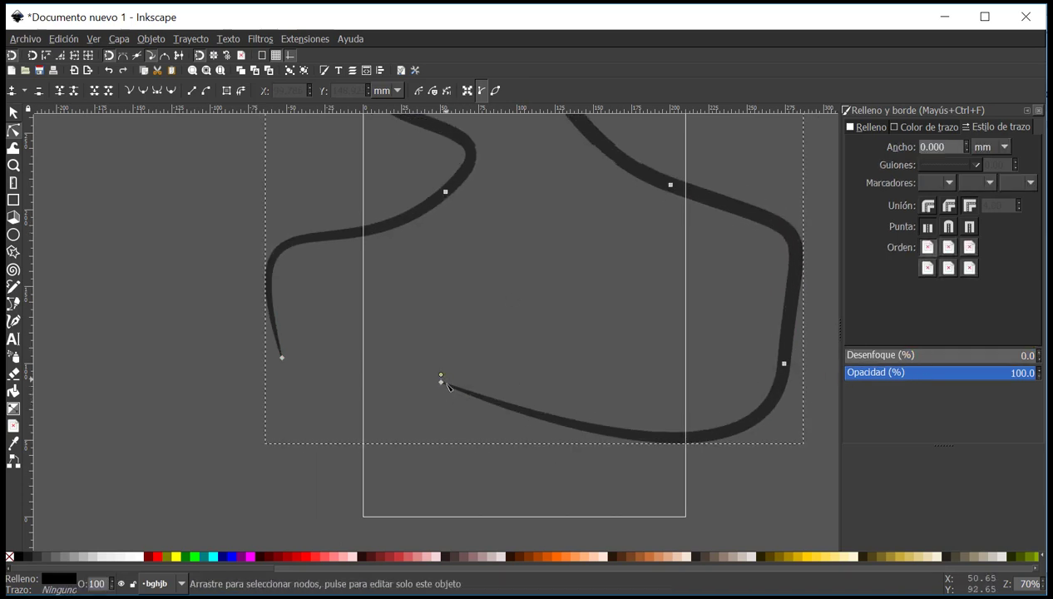
Reshape the thick path's segment beyond the page's right edge, bending it inward and pulling it outward into a wide point.
{"action": "scroll", "coordinate": [552, 411], "scroll_direction": "down", "scroll_amount": 3, "text": "ctrl"}
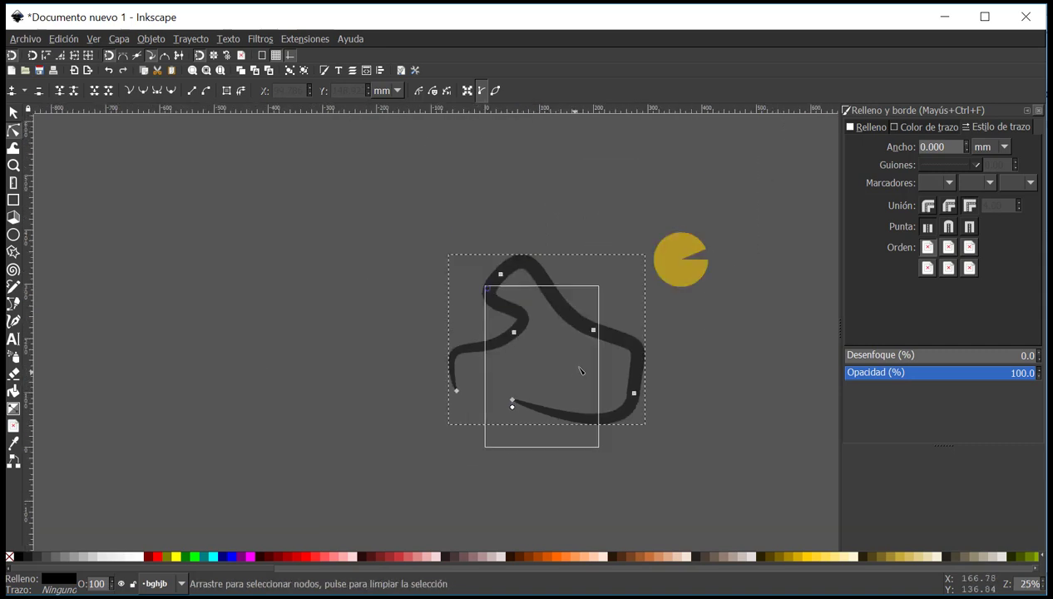
{"action": "scroll", "coordinate": [596, 406], "scroll_direction": "up", "scroll_amount": 2, "text": "ctrl"}
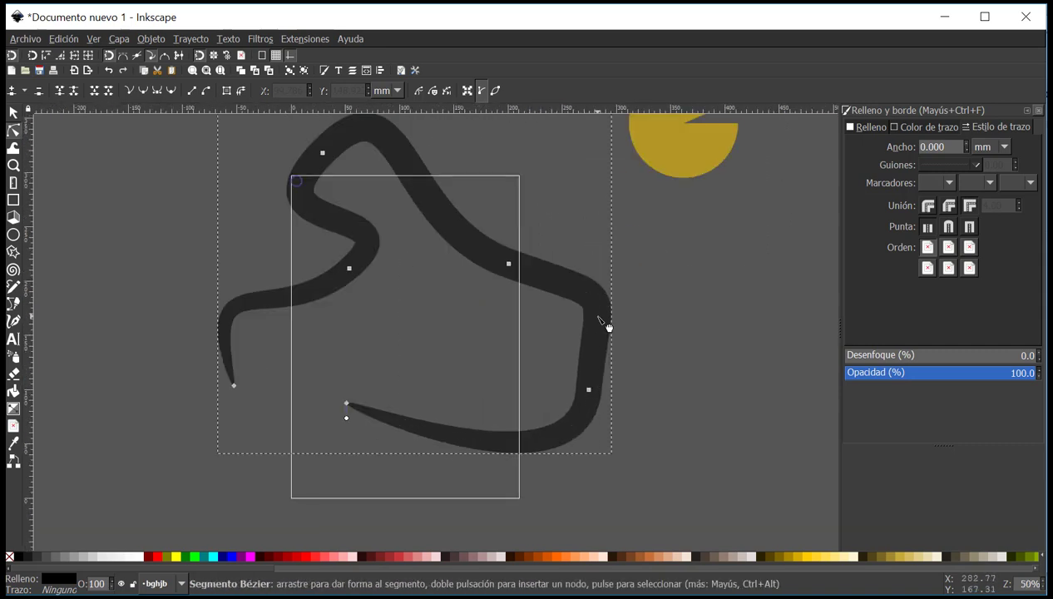
{"action": "left_click_drag", "start_coordinate": [604, 324], "coordinate": [553, 317]}
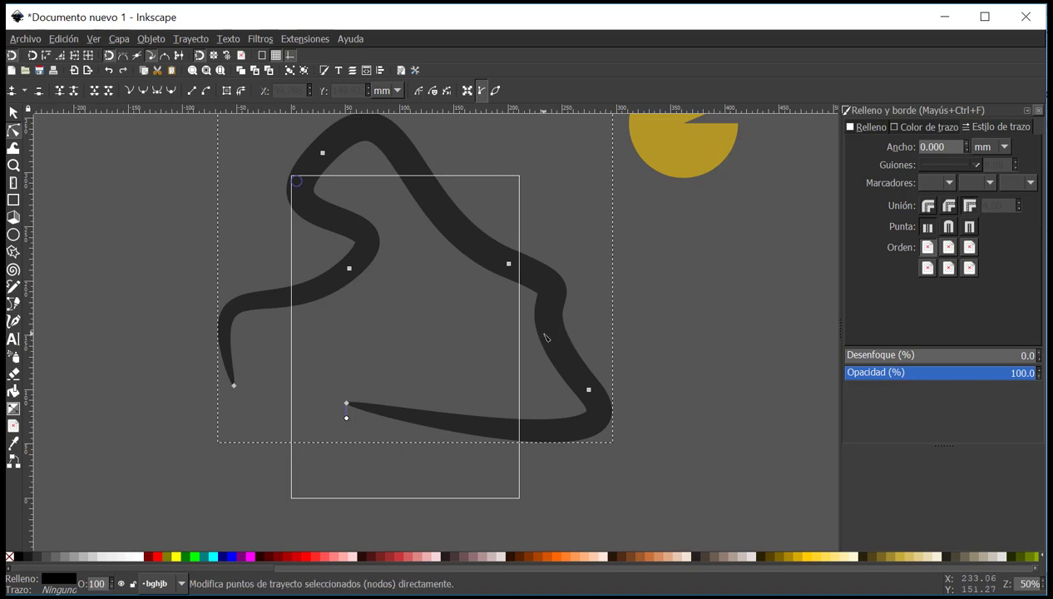
{"action": "left_click_drag", "start_coordinate": [554, 341], "coordinate": [670, 340]}
Close the thick path by joining its two open ends with a straight Bezier segment.
{"action": "left_click", "coordinate": [12, 305]}
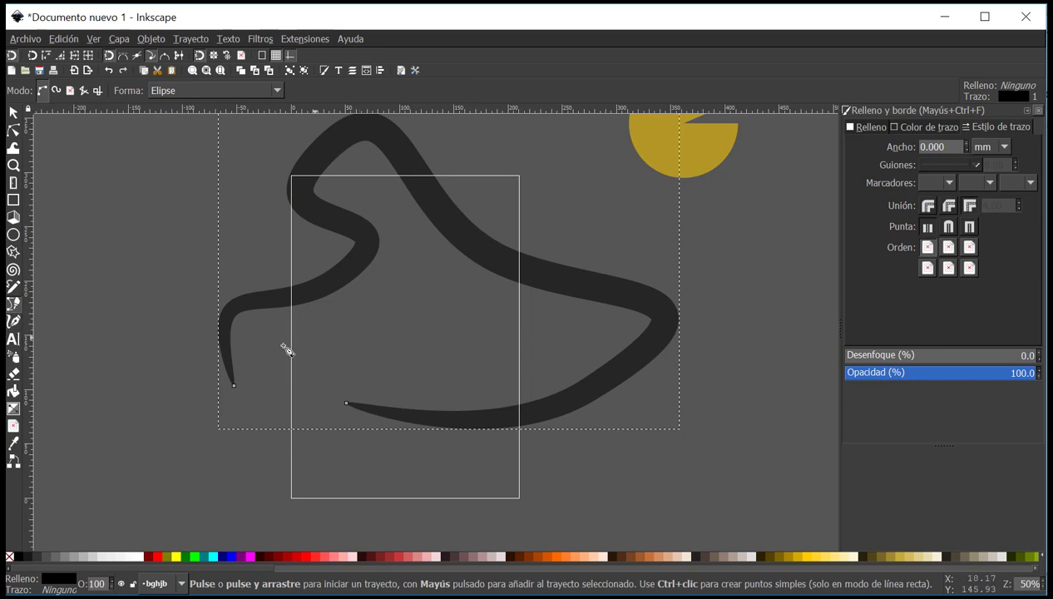
{"action": "left_click", "coordinate": [340, 404]}
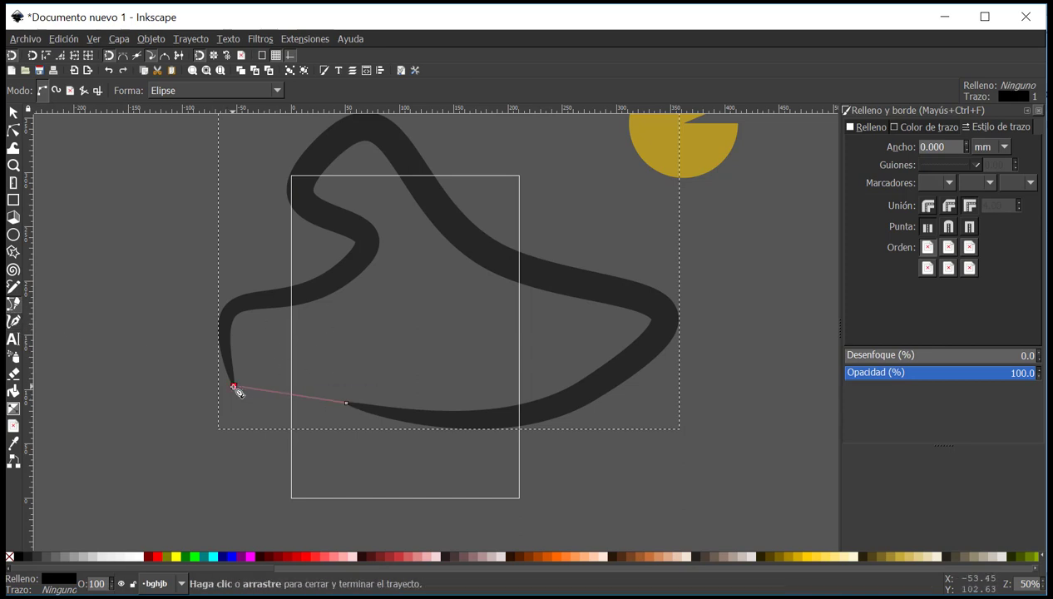
{"action": "left_click", "coordinate": [234, 387]}
{"action": "scroll", "coordinate": [250, 397], "scroll_direction": "up", "scroll_amount": 3}
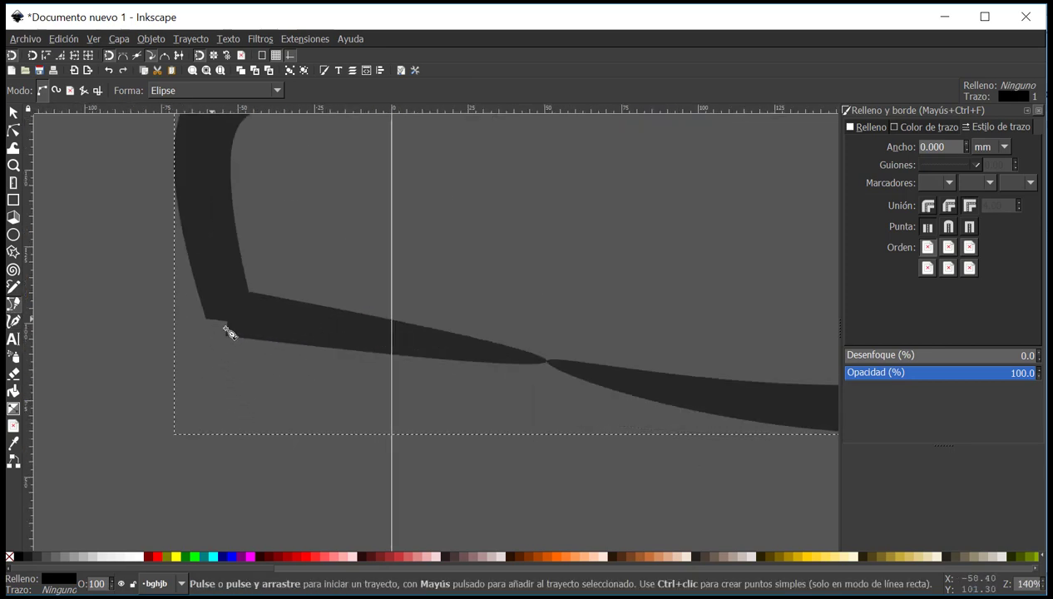
Draw a closed parallelogram of angle-constrained straight segments to the left of the page, its upper side about 157 mm long.
{"action": "scroll", "coordinate": [249, 335], "scroll_direction": "down", "scroll_amount": 4}
{"action": "scroll", "coordinate": [341, 357], "scroll_direction": "left", "scroll_amount": 3}
{"action": "left_click", "coordinate": [280, 159]}
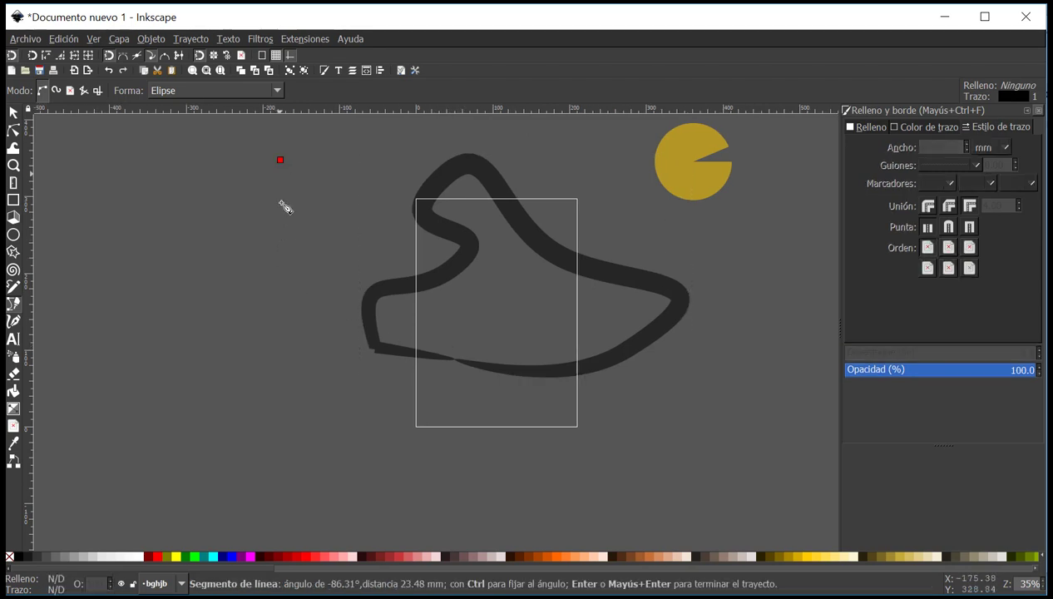
{"action": "left_click", "coordinate": [287, 281], "text": "ctrl"}
{"action": "left_click", "coordinate": [175, 336], "text": "ctrl"}
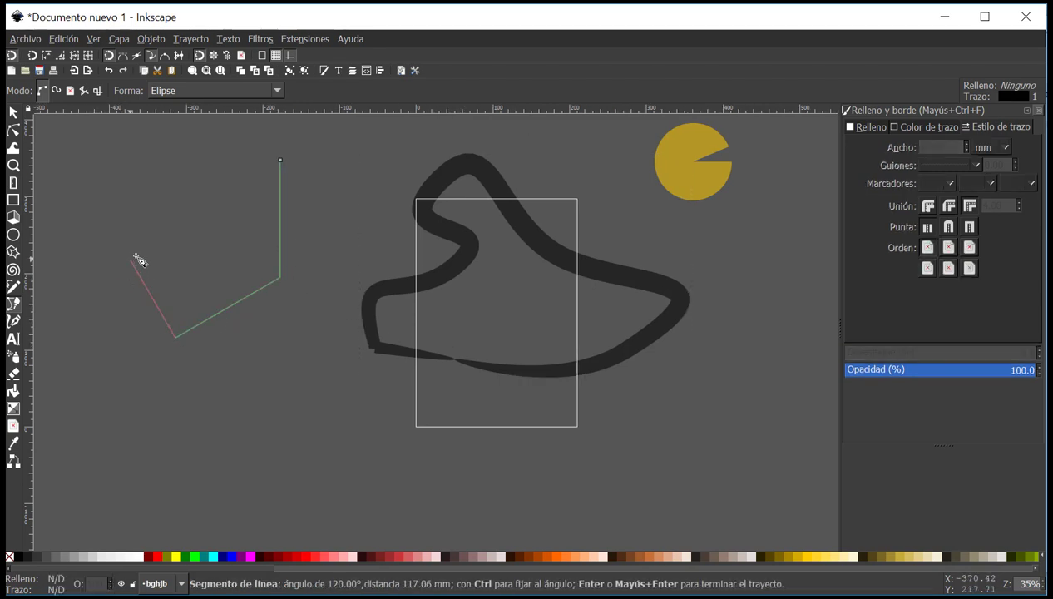
{"action": "left_click", "coordinate": [186, 222], "text": "ctrl"}
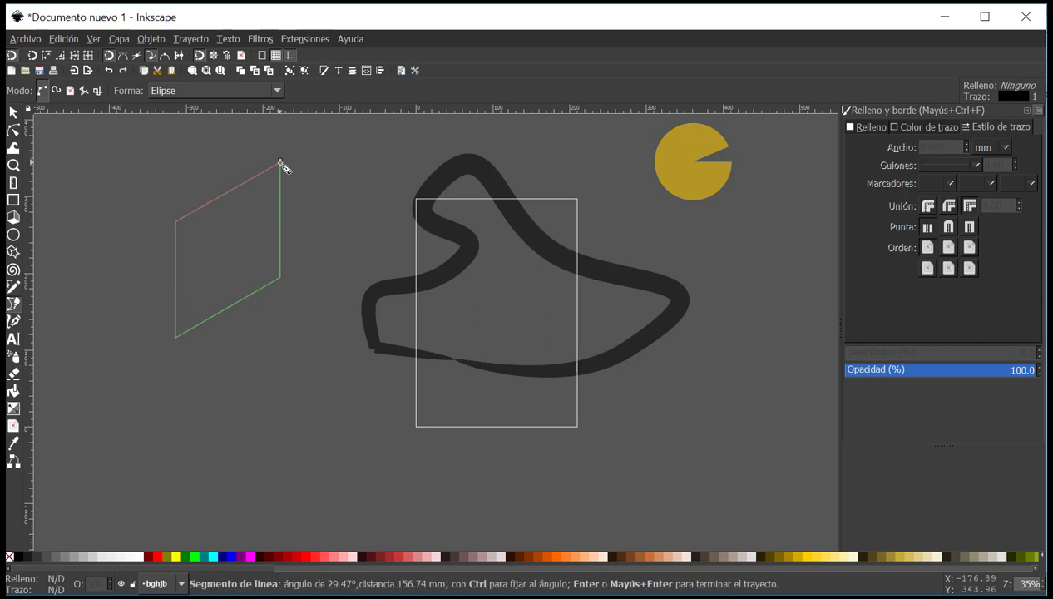
{"action": "left_click", "coordinate": [281, 160]}
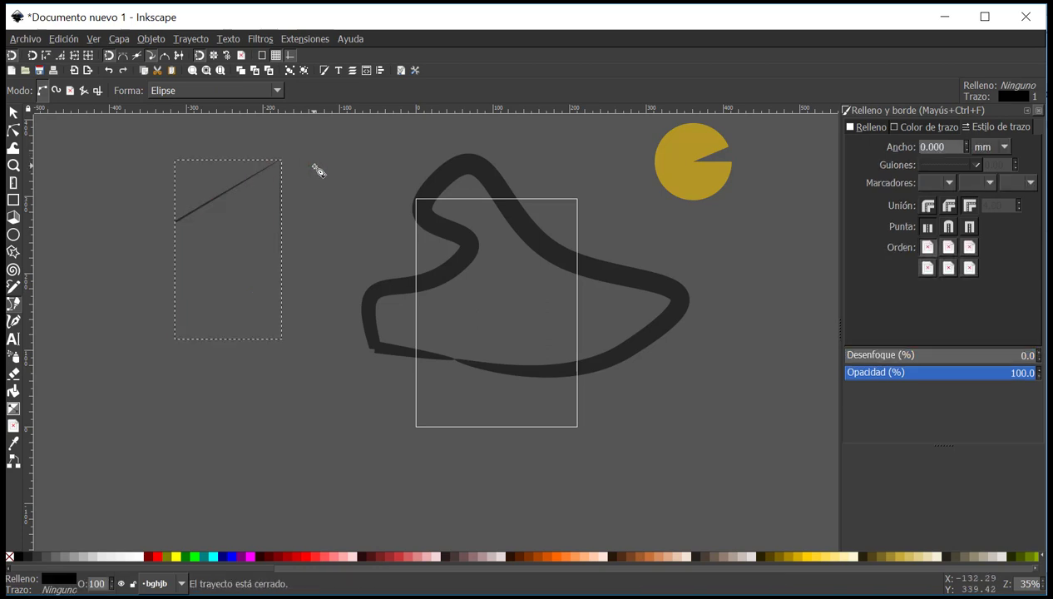
Adjust the width handle at the parallelogram's upper right corner to thicken its outline, undoing a misplaced move.
{"action": "scroll", "coordinate": [290, 184], "scroll_direction": "left", "scroll_amount": 2}
{"action": "scroll", "coordinate": [230, 322], "scroll_direction": "up", "scroll_amount": 2}
{"action": "scroll", "coordinate": [241, 291], "scroll_direction": "down", "scroll_amount": 2}
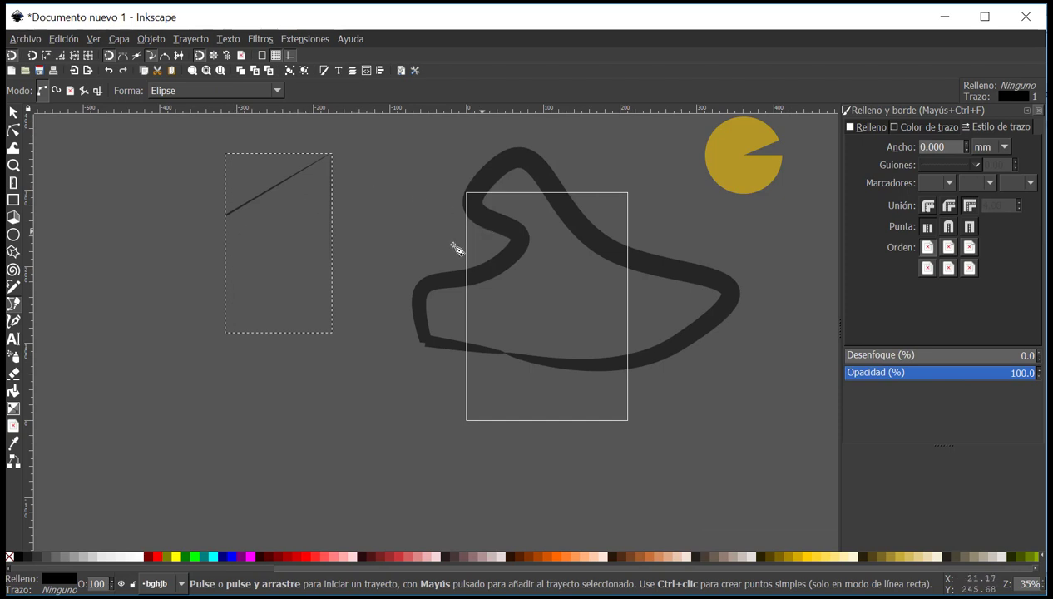
{"action": "left_click", "coordinate": [13, 130]}
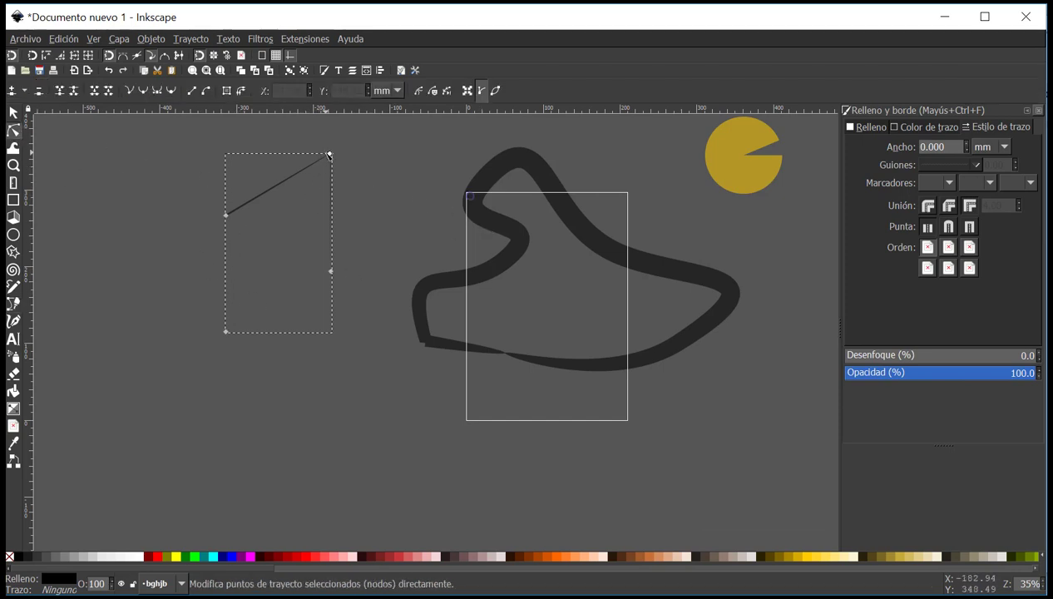
{"action": "left_click_drag", "start_coordinate": [330, 155], "coordinate": [301, 165]}
{"action": "key", "text": "ctrl+z"}
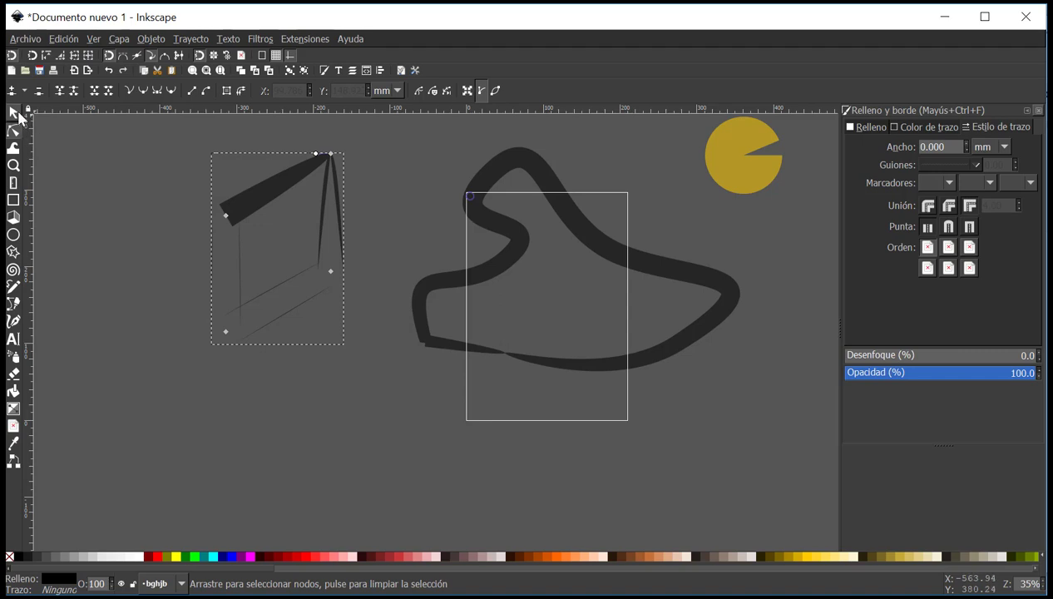
Delete the parallelogram and the thick closed path.
{"action": "left_click", "coordinate": [19, 115]}
{"action": "key", "text": "Delete"}
{"action": "left_click", "coordinate": [506, 238]}
{"action": "key", "text": "Delete"}
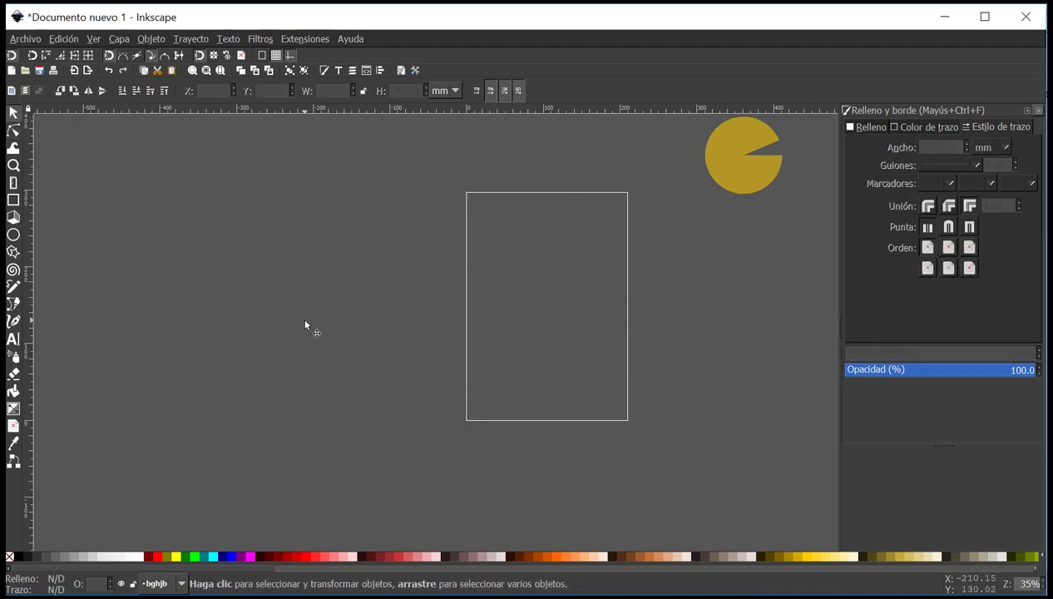
Trace the yellow pie's round edge with a curved Ellipse-shaped Bezier path, from the mouth's upper corner around to its lower corner.
{"action": "left_click", "coordinate": [18, 304]}
{"action": "scroll", "coordinate": [726, 207], "scroll_direction": "right", "scroll_amount": 3}
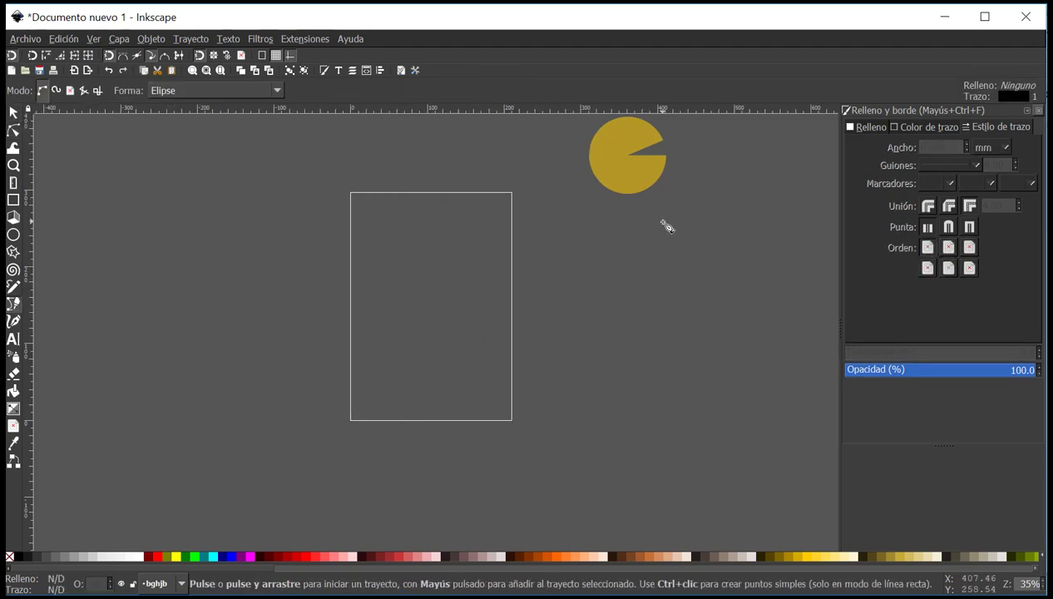
{"action": "scroll", "coordinate": [690, 200], "scroll_direction": "up", "scroll_amount": 2}
{"action": "scroll", "coordinate": [690, 198], "scroll_direction": "up", "scroll_amount": 3}
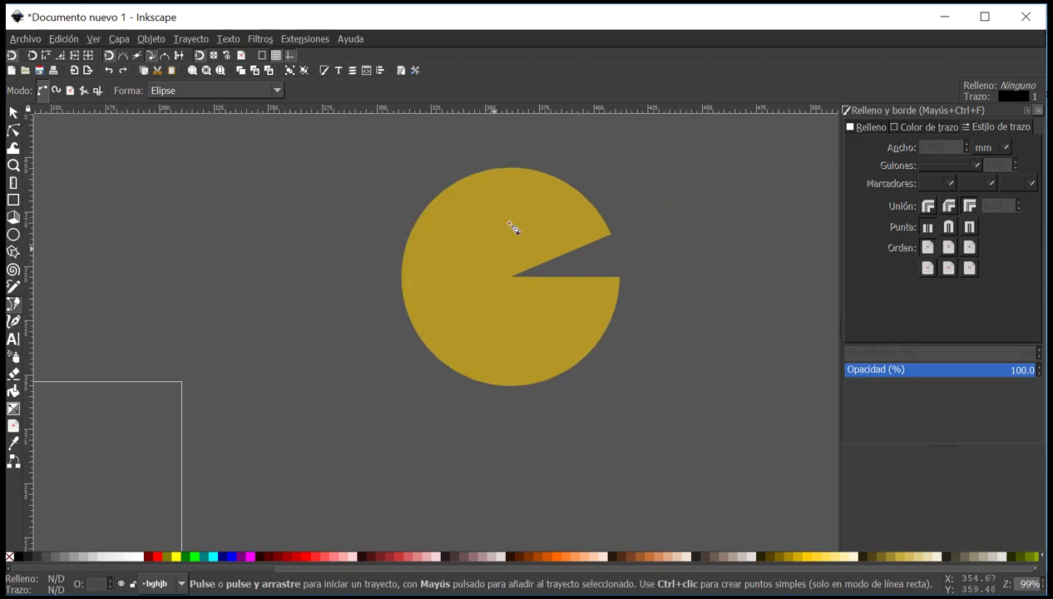
{"action": "left_click", "coordinate": [616, 236]}
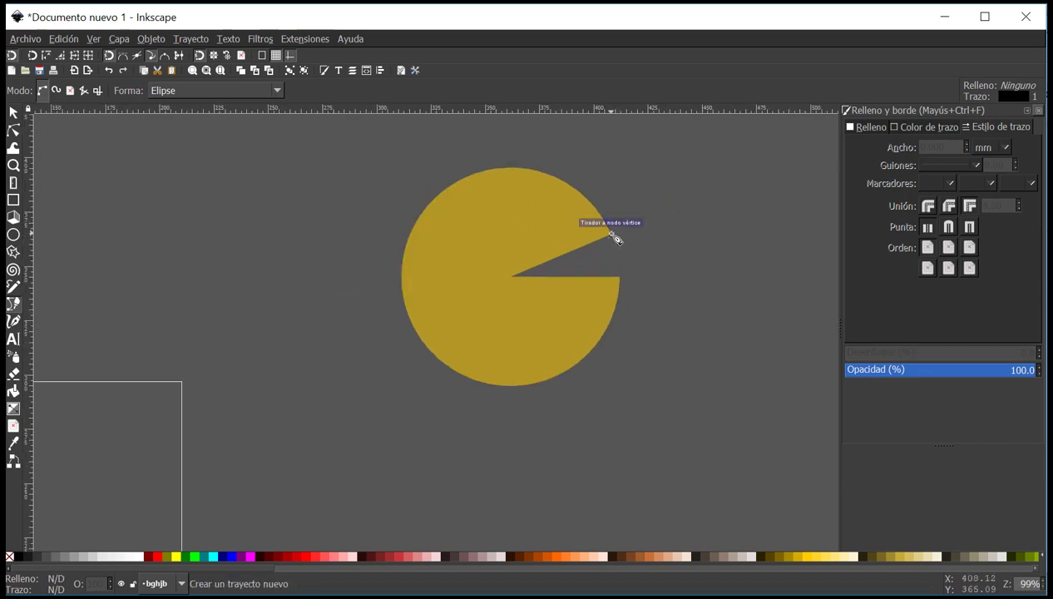
{"action": "left_click_drag", "start_coordinate": [478, 173], "coordinate": [384, 199]}
{"action": "left_click_drag", "start_coordinate": [466, 379], "coordinate": [550, 415]}
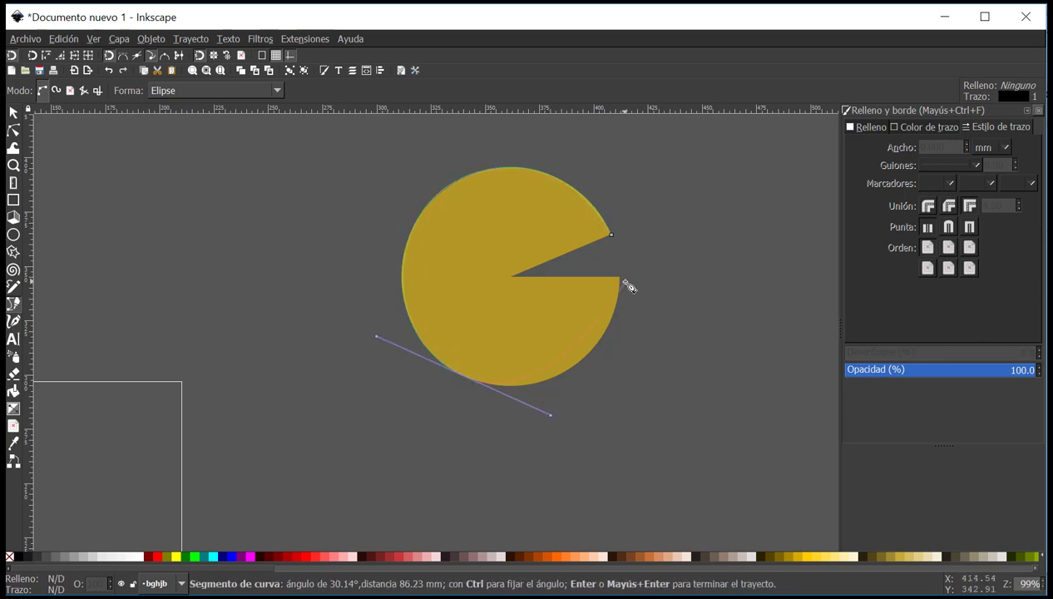
{"action": "mouse_move", "coordinate": [620, 278]}
{"action": "left_mouse_down"}
{"action": "mouse_move", "coordinate": [636, 216]}
{"action": "mouse_move", "coordinate": [619, 223]}
{"action": "mouse_move", "coordinate": [625, 217]}
{"action": "left_mouse_up"}
{"action": "key", "text": "Return"}
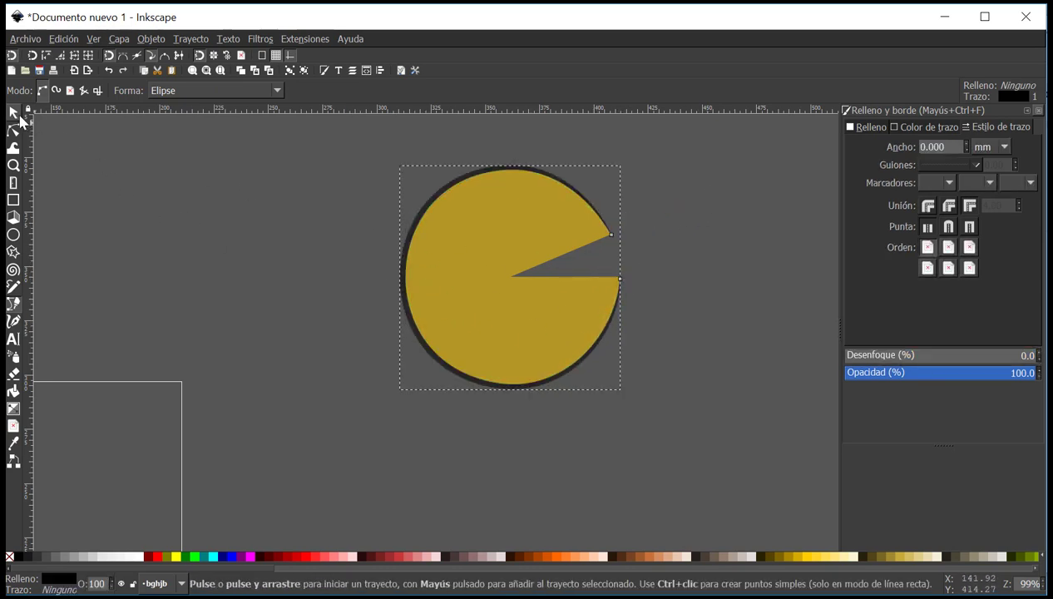
{"action": "left_click", "coordinate": [237, 235]}
{"action": "key", "text": "Escape"}
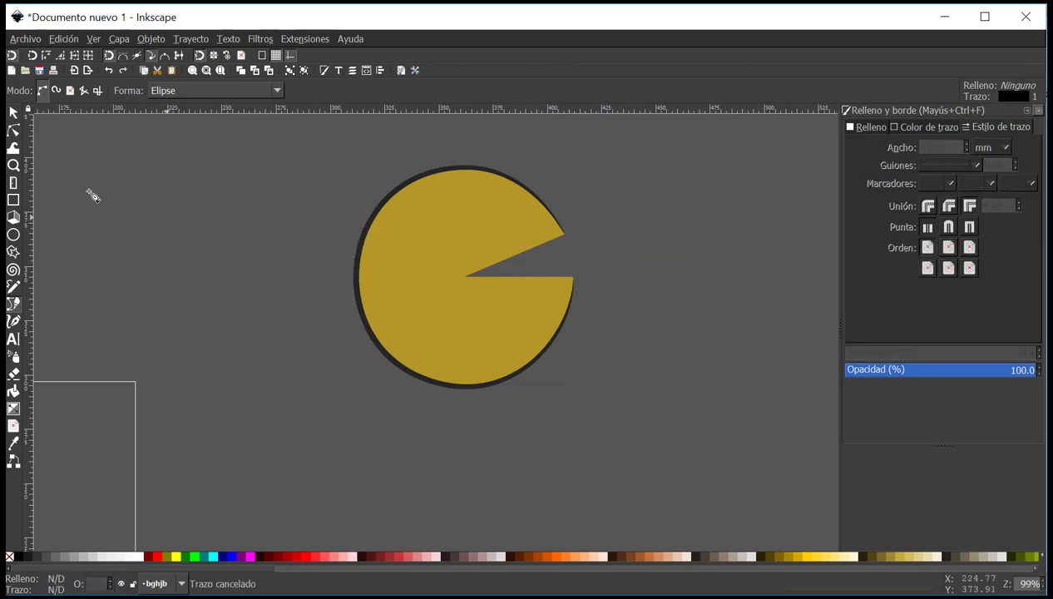
Try to close the pie's round outline by continuing it with straight Bezier segments along both mouth edges.
{"action": "left_click", "coordinate": [13, 132]}
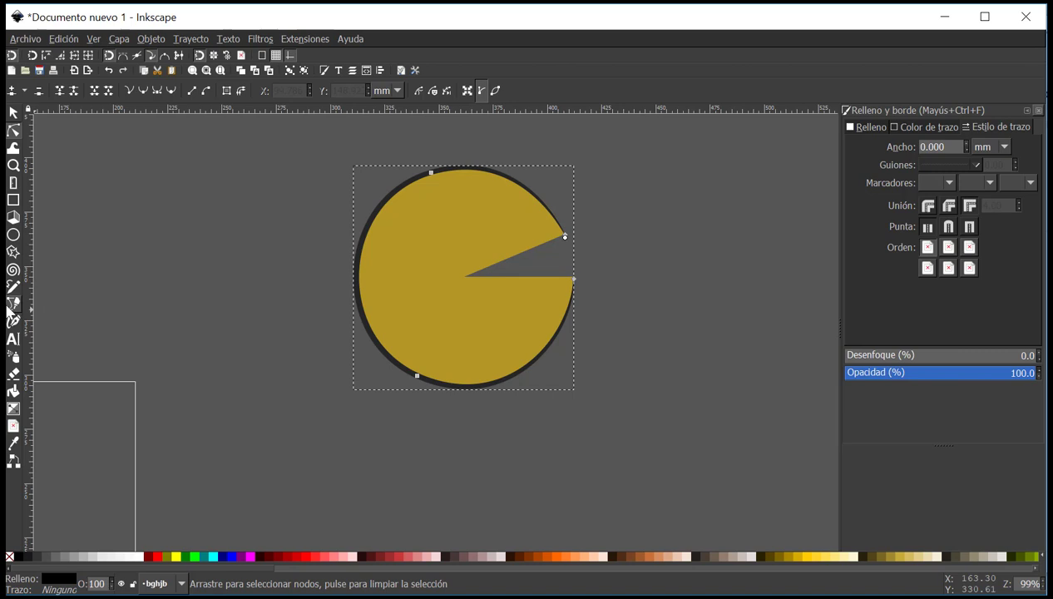
{"action": "left_click", "coordinate": [12, 304]}
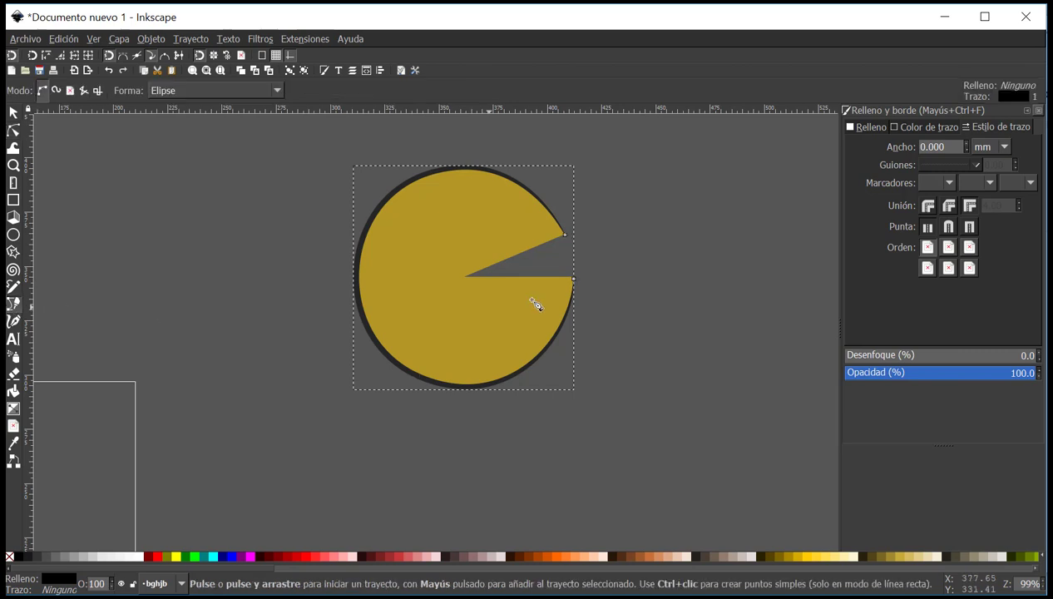
{"action": "left_click", "coordinate": [573, 278]}
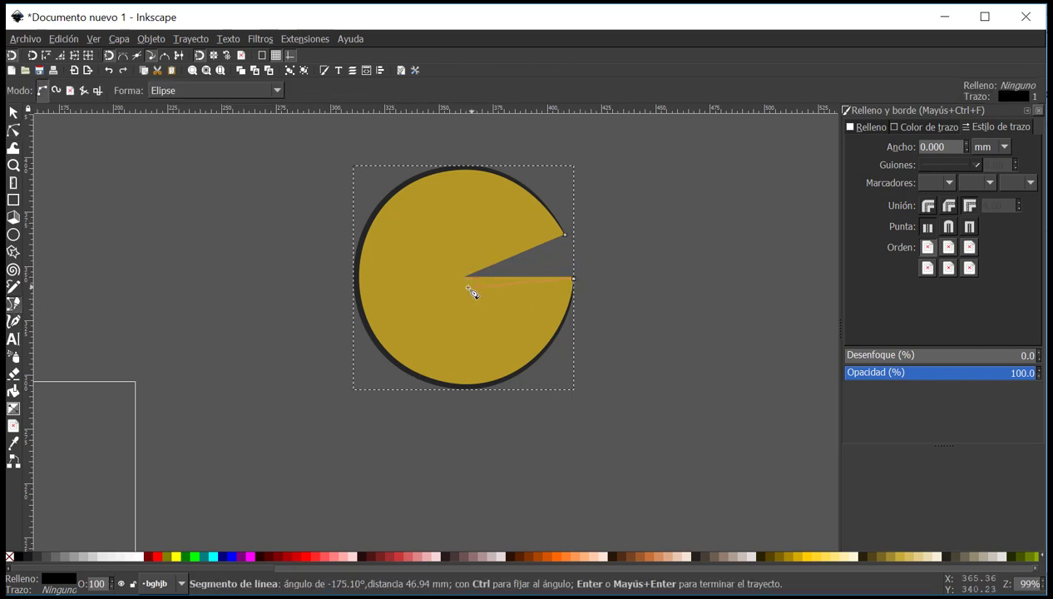
{"action": "left_click", "coordinate": [464, 277]}
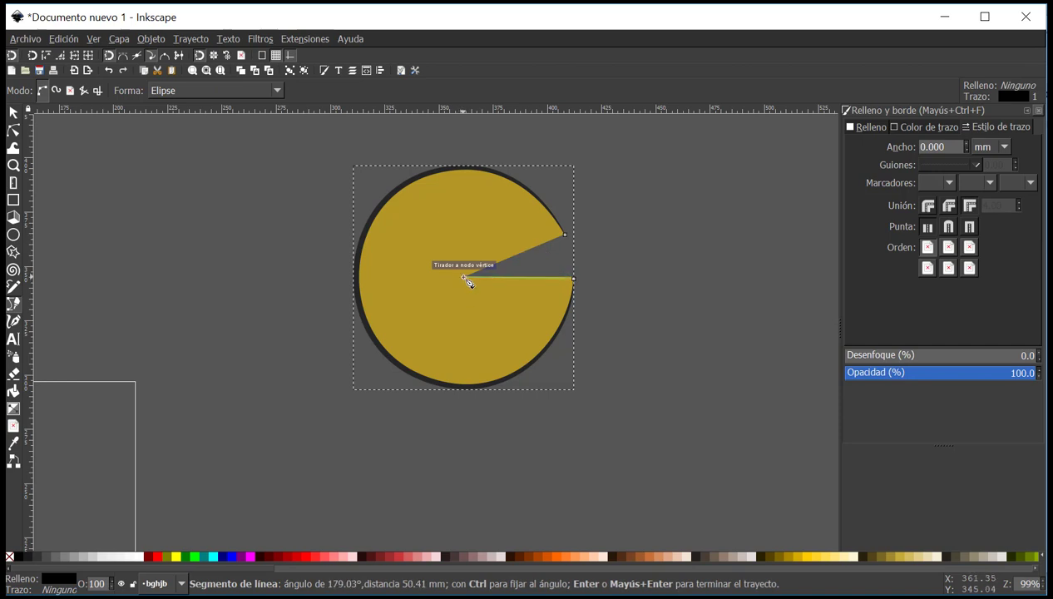
{"action": "left_click", "coordinate": [564, 238]}
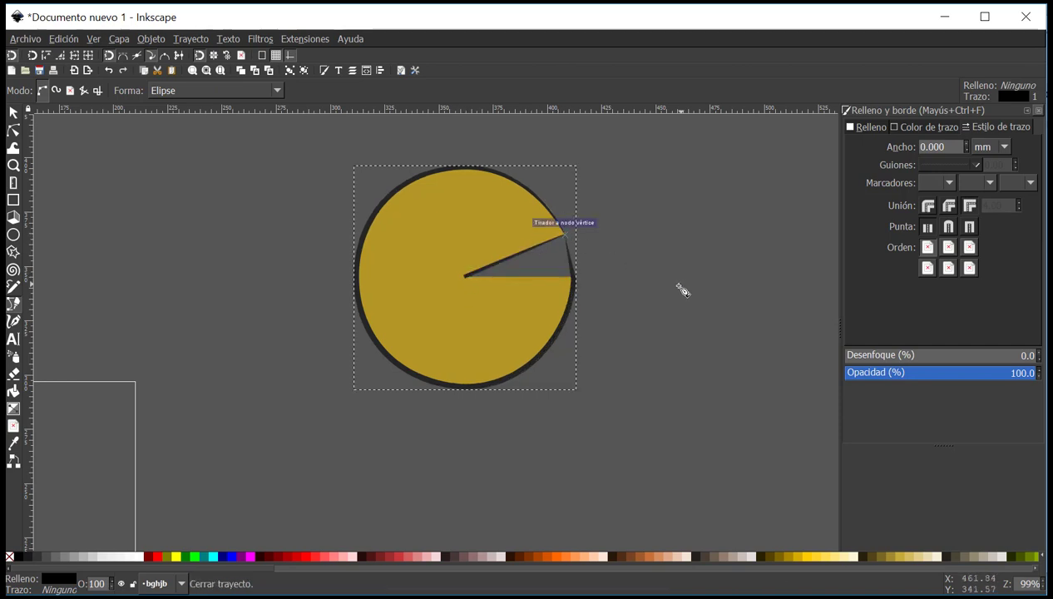
{"action": "left_click", "coordinate": [13, 112]}
{"action": "left_click", "coordinate": [586, 293]}
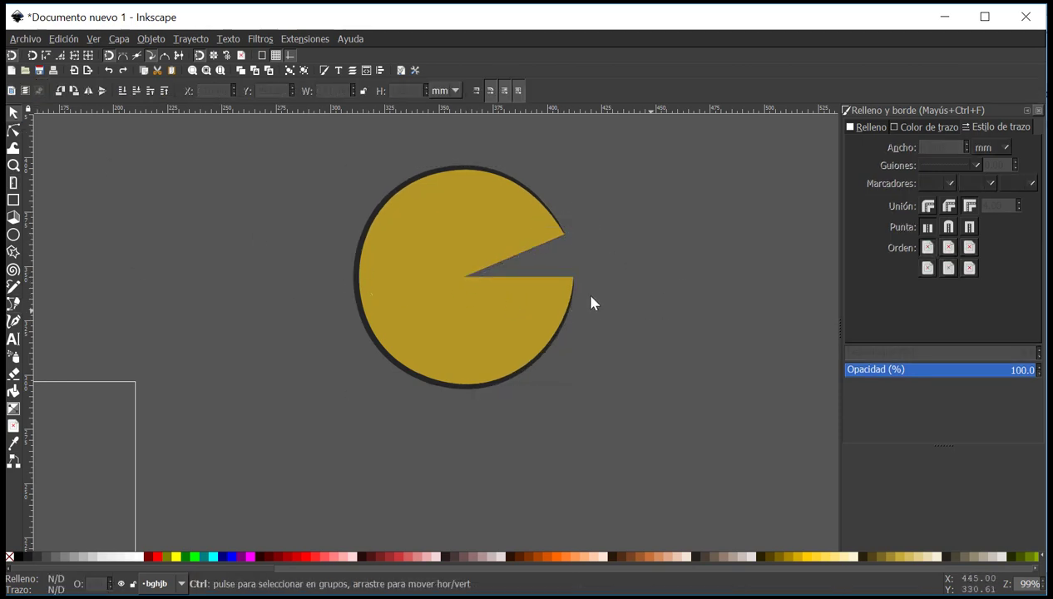
Draw a separate open Ellipse-shaped path of two straight segments along the pie's mouth, through its inner corner, and deselect it.
{"action": "left_click", "coordinate": [11, 303]}
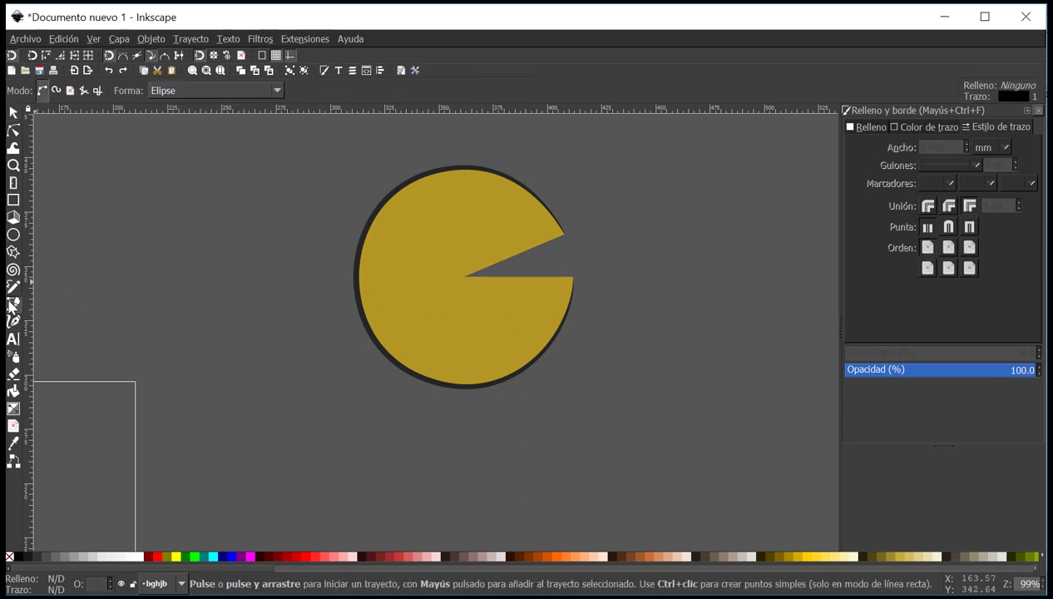
{"action": "left_click", "coordinate": [574, 277]}
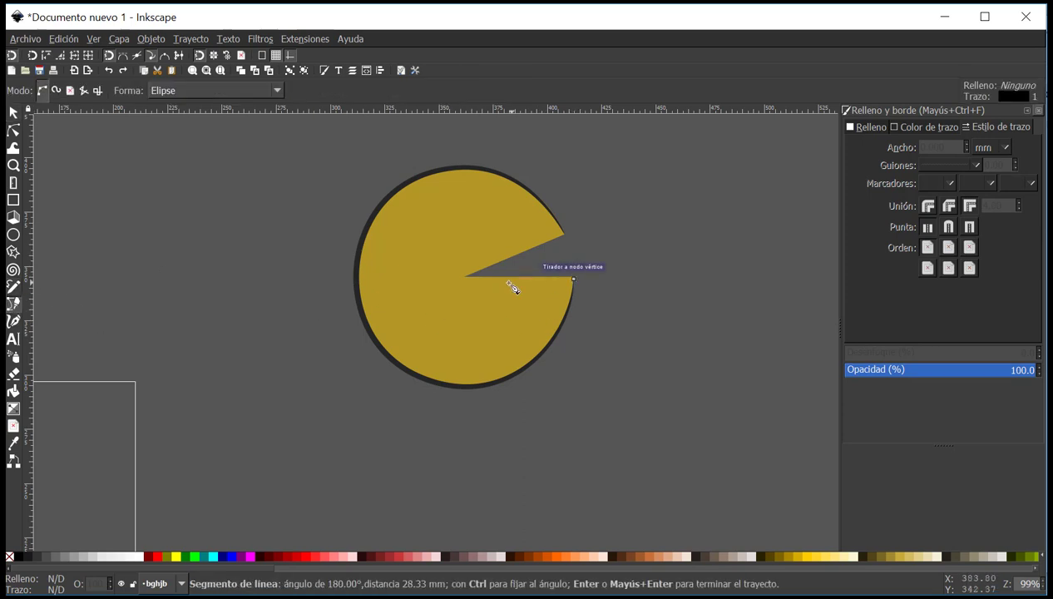
{"action": "left_click", "coordinate": [464, 276]}
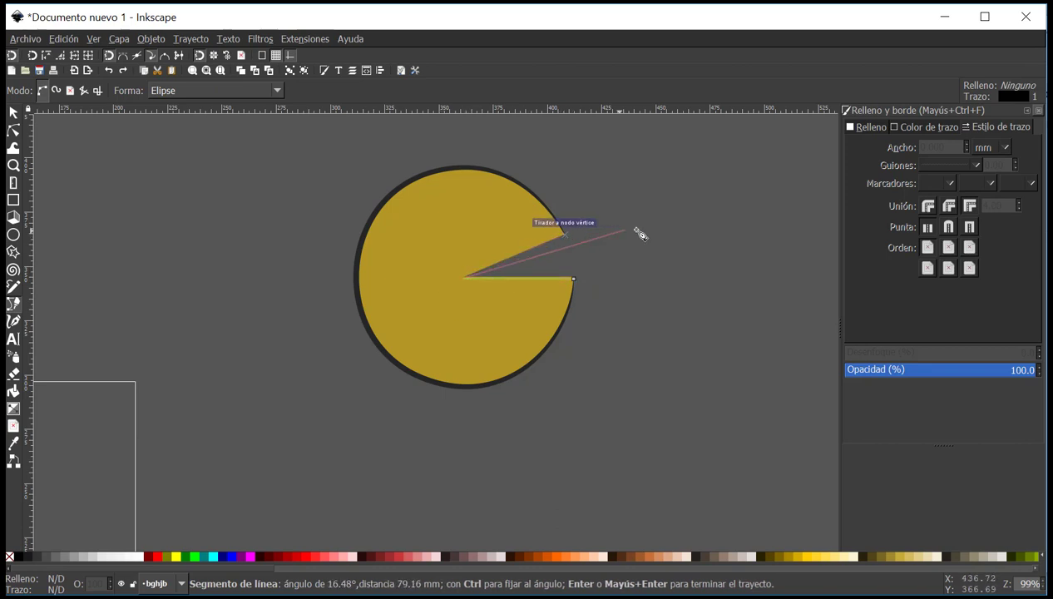
{"action": "left_click", "coordinate": [565, 234]}
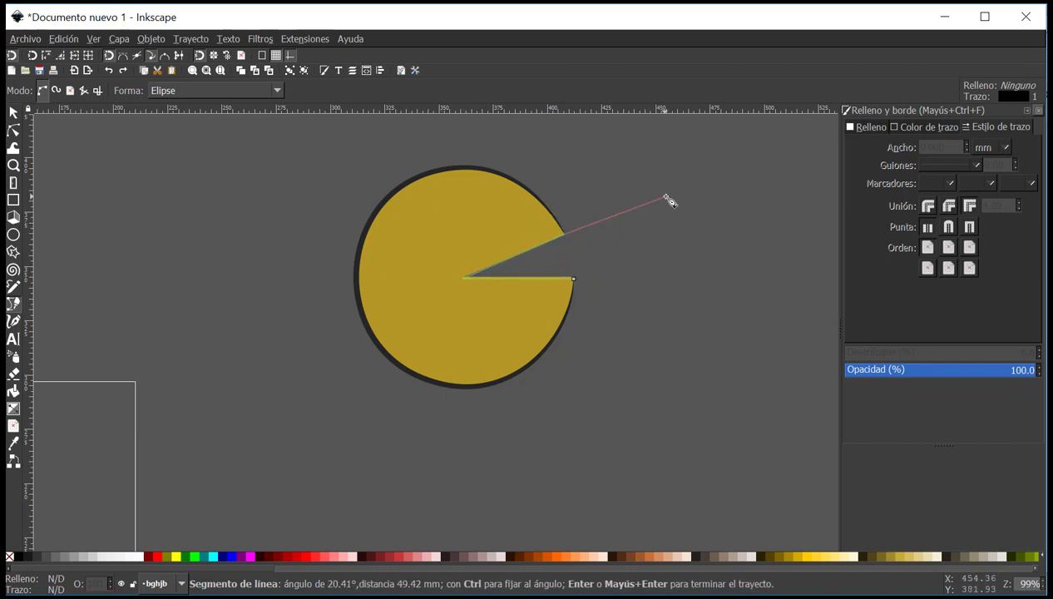
{"action": "key", "text": "Return"}
{"action": "left_click", "coordinate": [14, 113]}
{"action": "left_click", "coordinate": [228, 211]}
Nudge the mouth outline so that its inner corner snaps onto the yellow pie's inner corner.
{"action": "scroll", "coordinate": [553, 275], "scroll_direction": "down", "scroll_amount": 2}
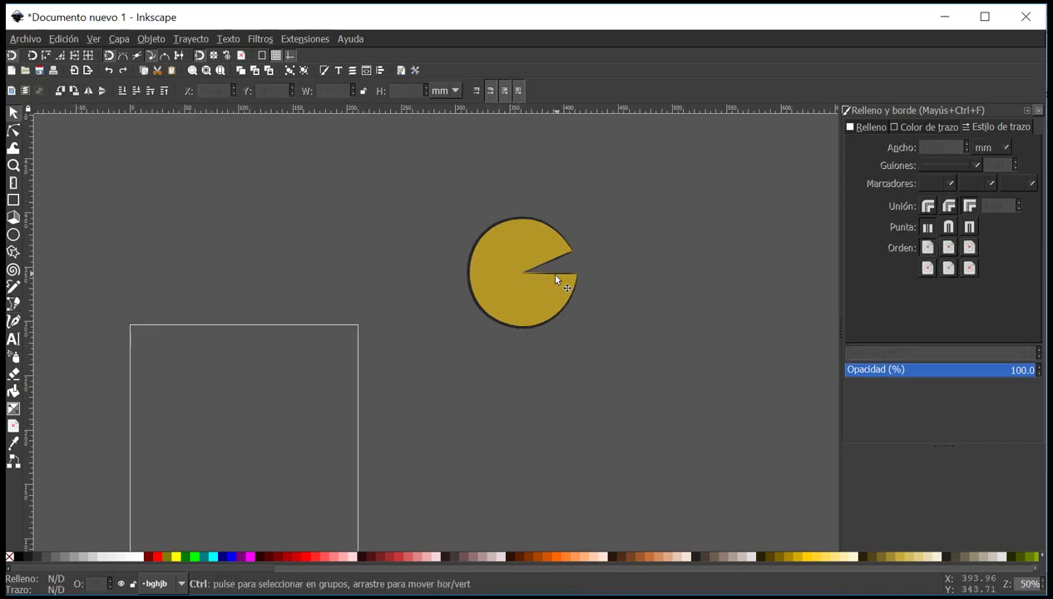
{"action": "scroll", "coordinate": [508, 278], "scroll_direction": "up", "scroll_amount": 4}
{"action": "scroll", "coordinate": [556, 287], "scroll_direction": "up", "scroll_amount": 2}
{"action": "scroll", "coordinate": [587, 279], "scroll_direction": "down", "scroll_amount": 2}
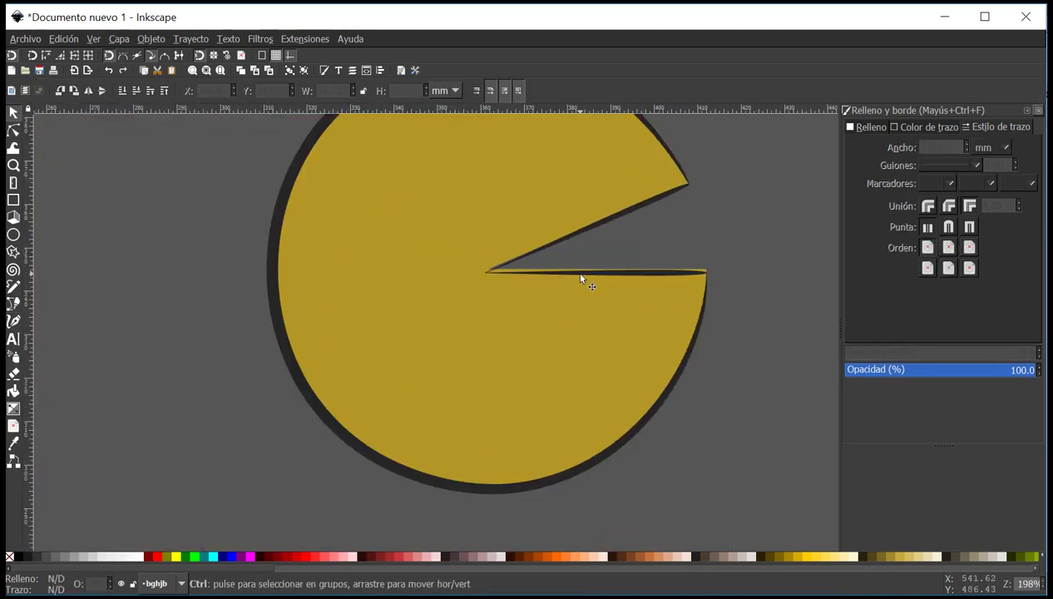
{"action": "left_click", "coordinate": [592, 270]}
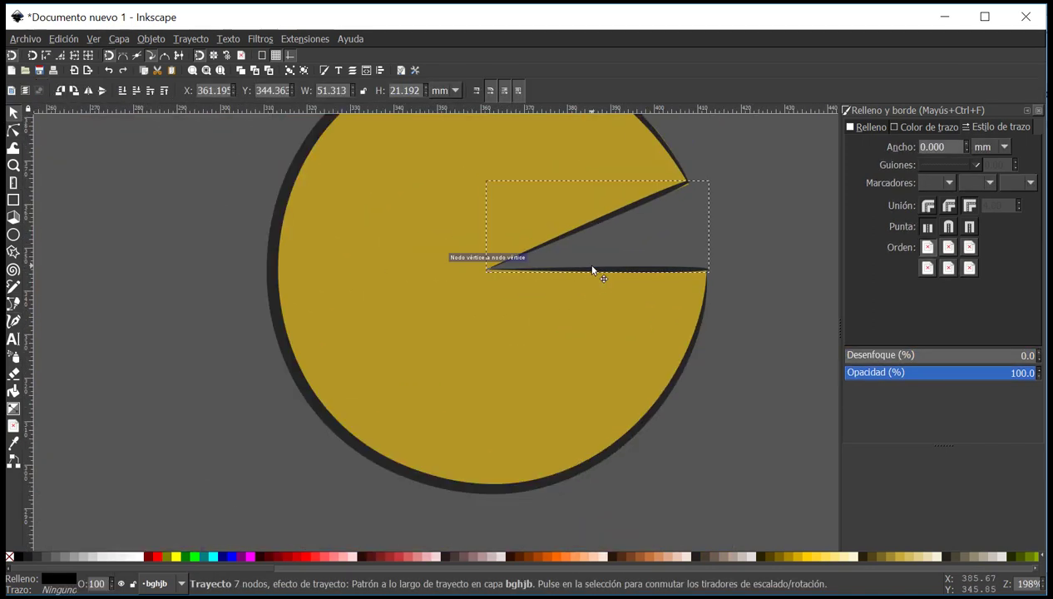
{"action": "left_click", "coordinate": [743, 256]}
Set the Bezier pen's stroke shape to Triángulo dentro.
{"action": "scroll", "coordinate": [740, 261], "scroll_direction": "down", "scroll_amount": 2}
{"action": "scroll", "coordinate": [399, 268], "scroll_direction": "up", "scroll_amount": 1}
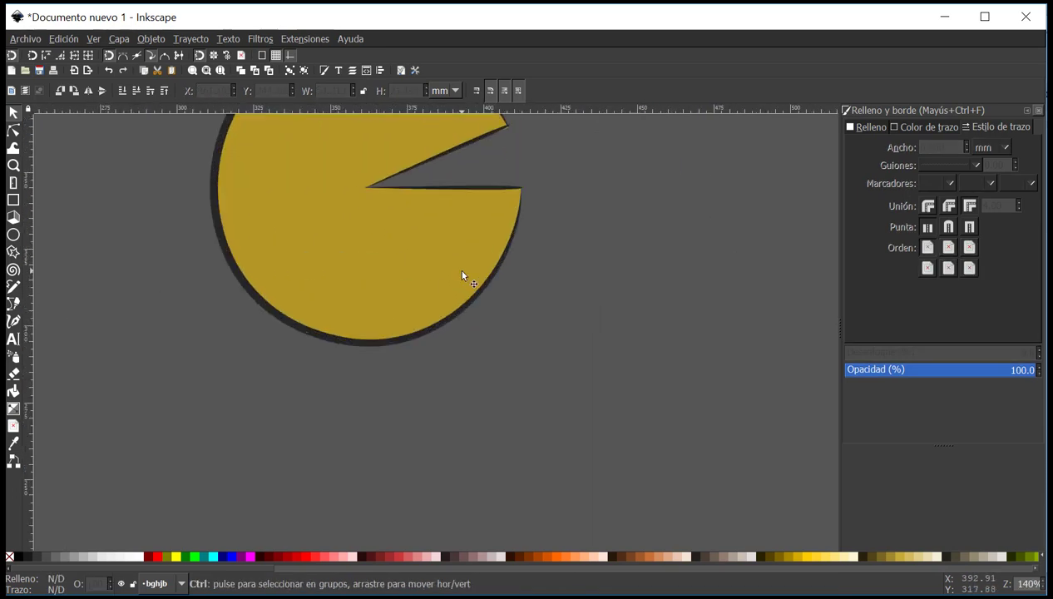
{"action": "scroll", "coordinate": [462, 276], "scroll_direction": "down", "scroll_amount": 5}
{"action": "scroll", "coordinate": [432, 276], "scroll_direction": "down", "scroll_amount": 2}
{"action": "scroll", "coordinate": [449, 294], "scroll_direction": "up", "scroll_amount": 4}
{"action": "scroll", "coordinate": [150, 345], "scroll_direction": "left", "scroll_amount": 4}
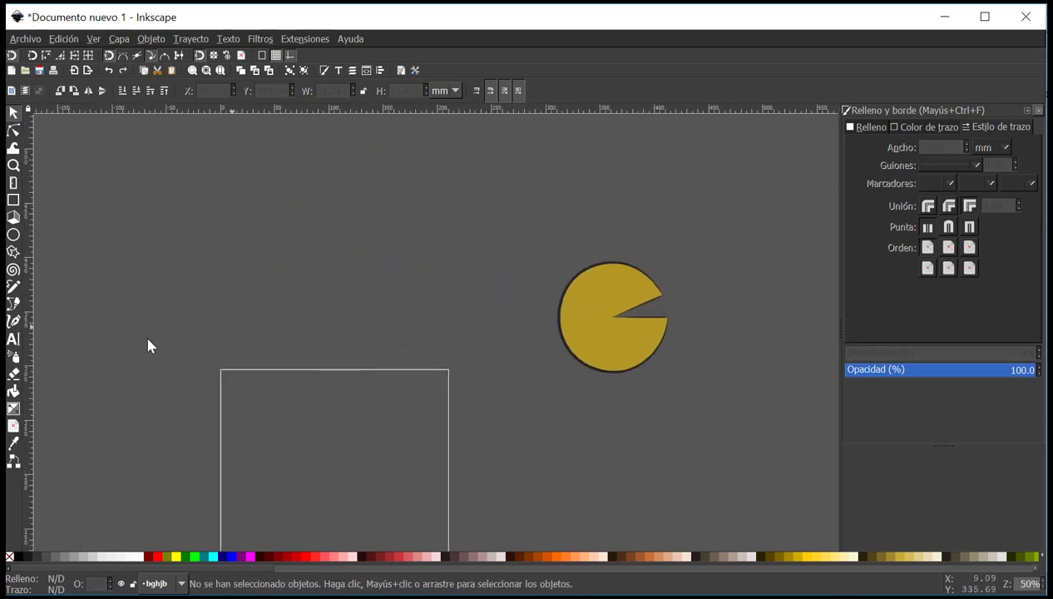
{"action": "left_click", "coordinate": [13, 306]}
{"action": "scroll", "coordinate": [382, 312], "scroll_direction": "left", "scroll_amount": 3}
{"action": "scroll", "coordinate": [305, 294], "scroll_direction": "down", "scroll_amount": 1}
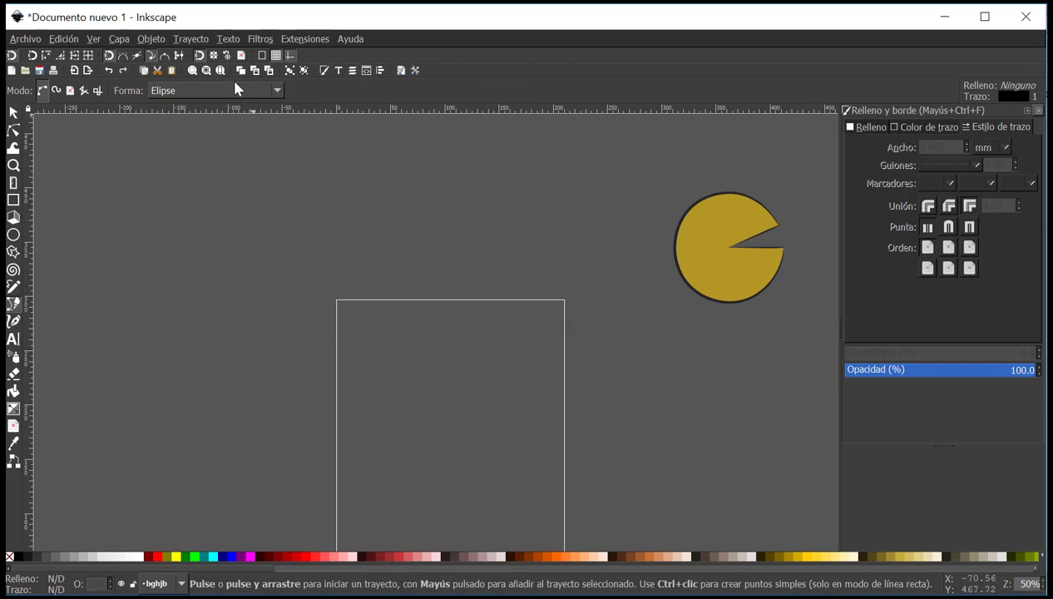
{"action": "left_click", "coordinate": [245, 93]}
{"action": "left_click", "coordinate": [208, 59]}
{"action": "scroll", "coordinate": [333, 275], "scroll_direction": "down", "scroll_amount": 2}
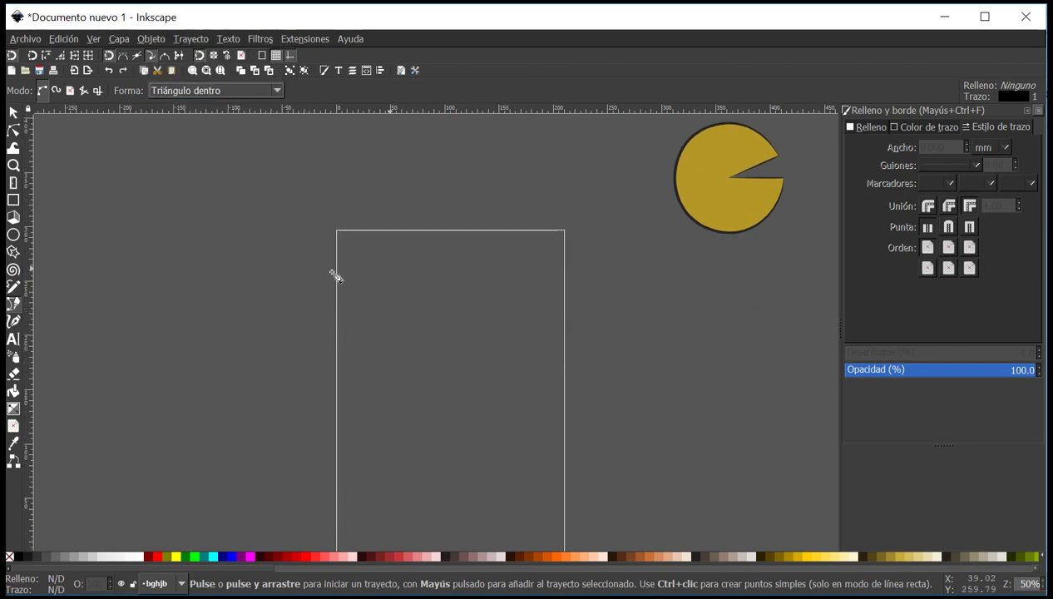
{"action": "left_click", "coordinate": [467, 178]}
{"action": "left_click_drag", "start_coordinate": [567, 309], "coordinate": [458, 418]}
{"action": "left_click_drag", "start_coordinate": [331, 278], "coordinate": [314, 330]}
{"action": "left_click", "coordinate": [257, 216]}
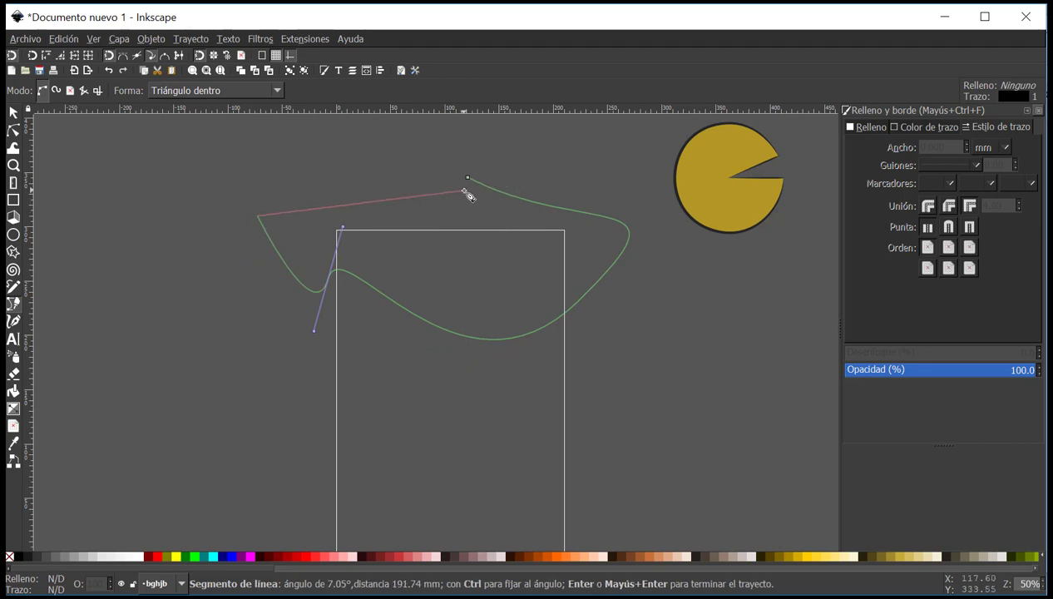
{"action": "left_click", "coordinate": [401, 206]}
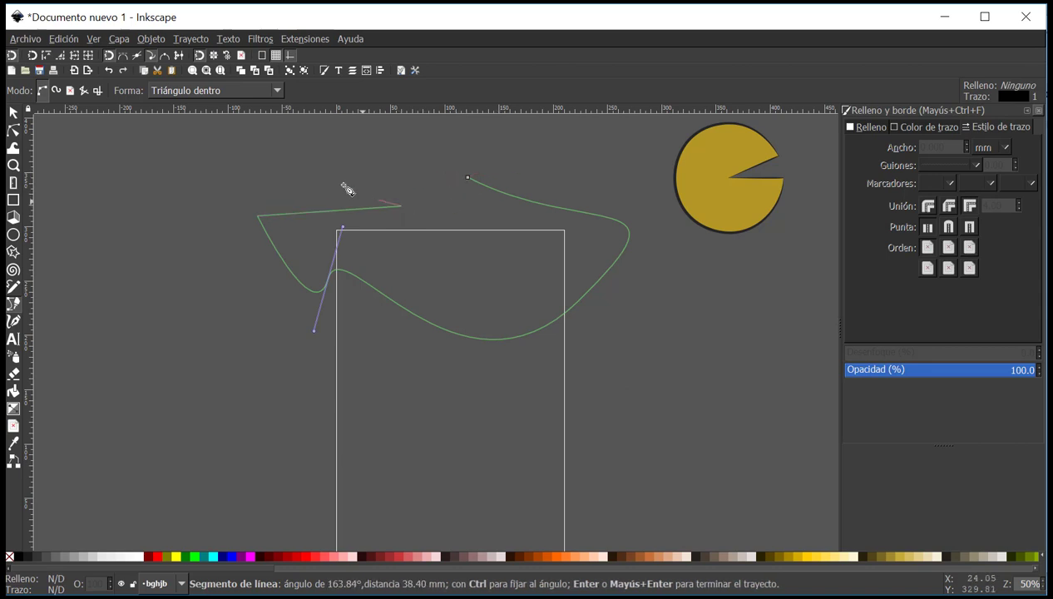
{"action": "key", "text": "Return"}
Draw an open hook-shaped path of two Bezier curves across the upper part of the page, ending inside it.
{"action": "left_click", "coordinate": [325, 220]}
{"action": "left_click_drag", "start_coordinate": [517, 258], "coordinate": [517, 379]}
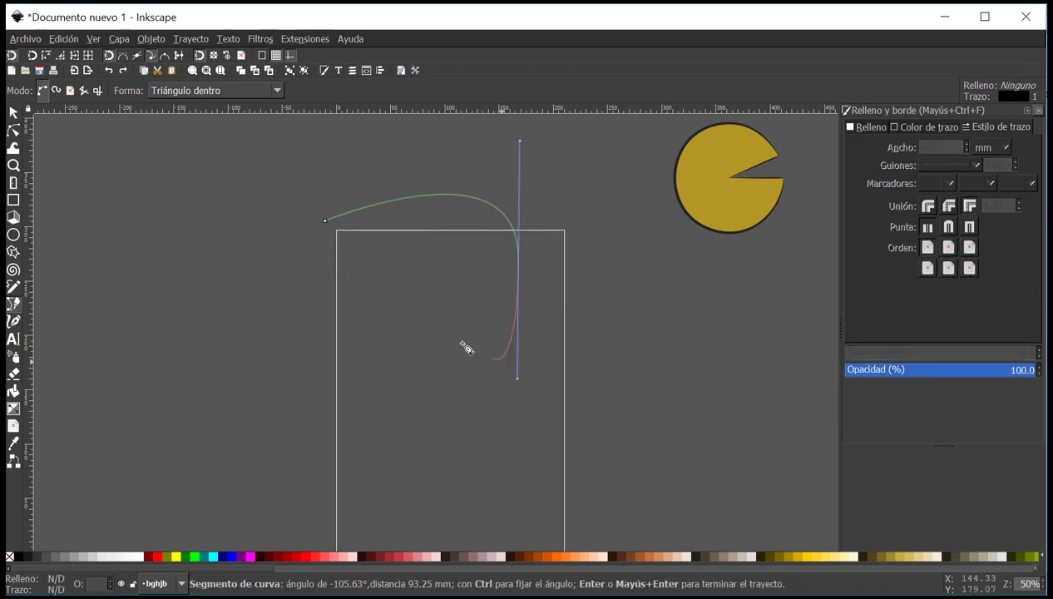
{"action": "left_click_drag", "start_coordinate": [406, 281], "coordinate": [400, 329]}
{"action": "key", "text": "Return"}
Thicken the hook-shaped path with the width handle at its starting point, then deselect it and inspect the tapered stroke.
{"action": "left_click", "coordinate": [13, 131]}
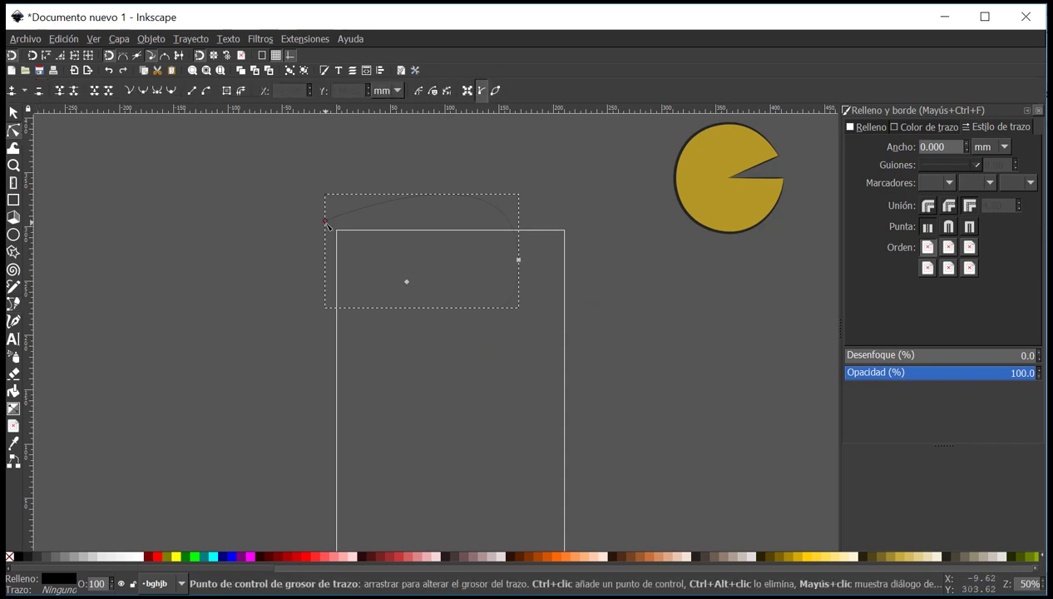
{"action": "left_click_drag", "start_coordinate": [324, 221], "coordinate": [140, 193]}
{"action": "key", "text": "s"}
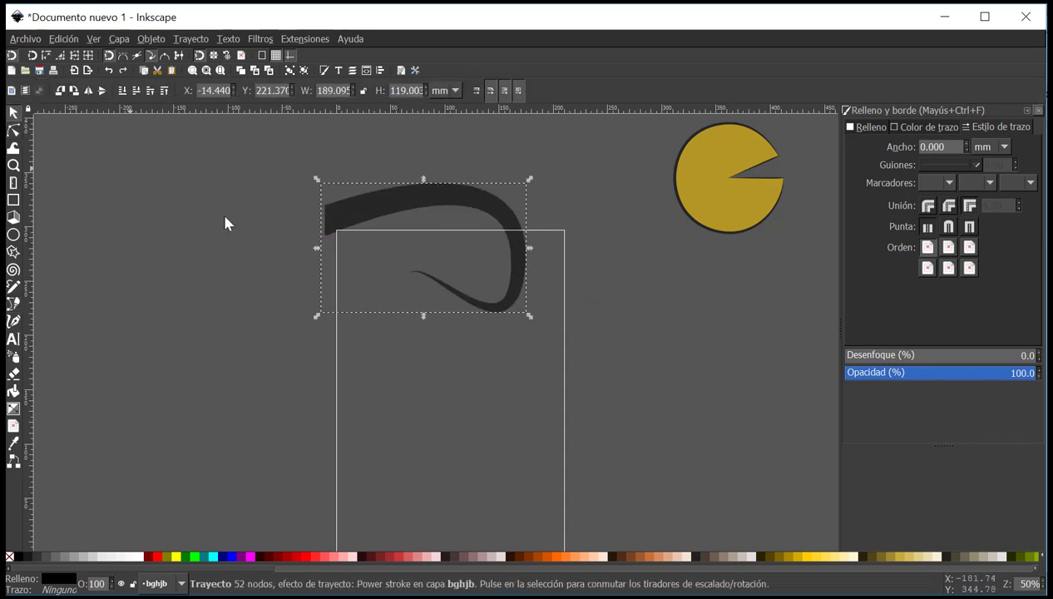
{"action": "left_click", "coordinate": [220, 209]}
{"action": "scroll", "coordinate": [369, 202], "scroll_direction": "up", "scroll_amount": 2}
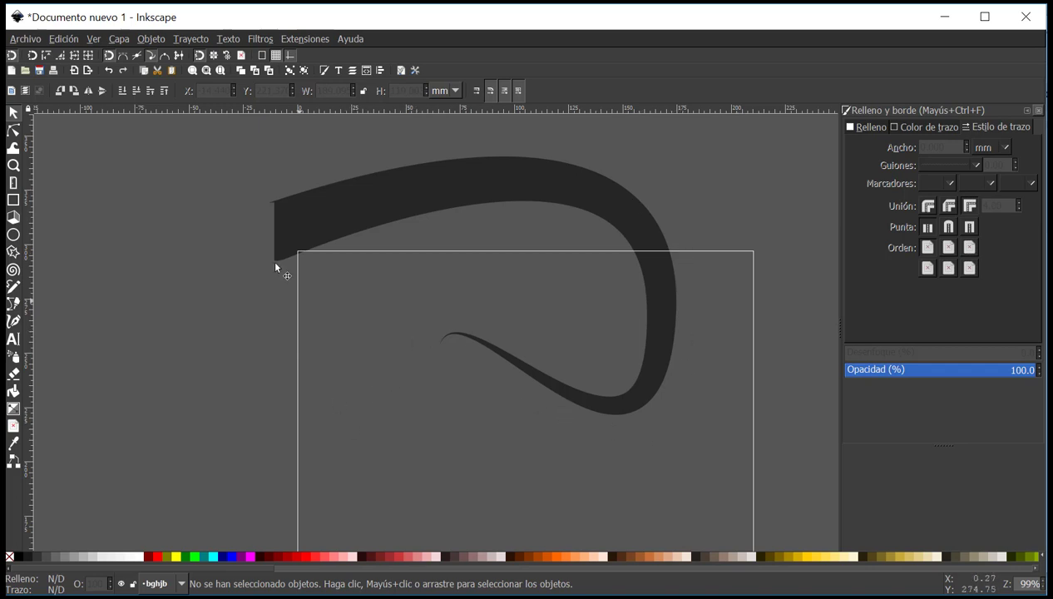
Draw an open wavy path of Bezier curves with the Triángulo fuera shape, from the page's lower right across to its upper left.
{"action": "scroll", "coordinate": [355, 232], "scroll_direction": "down", "scroll_amount": 2}
{"action": "left_click", "coordinate": [20, 301]}
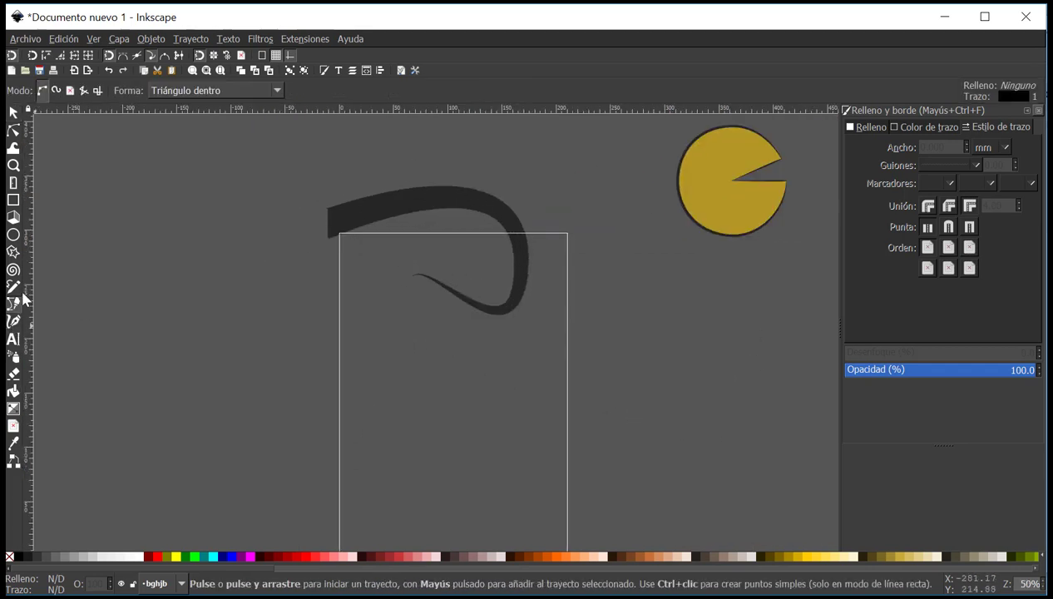
{"action": "left_click", "coordinate": [204, 89]}
{"action": "left_click", "coordinate": [215, 109]}
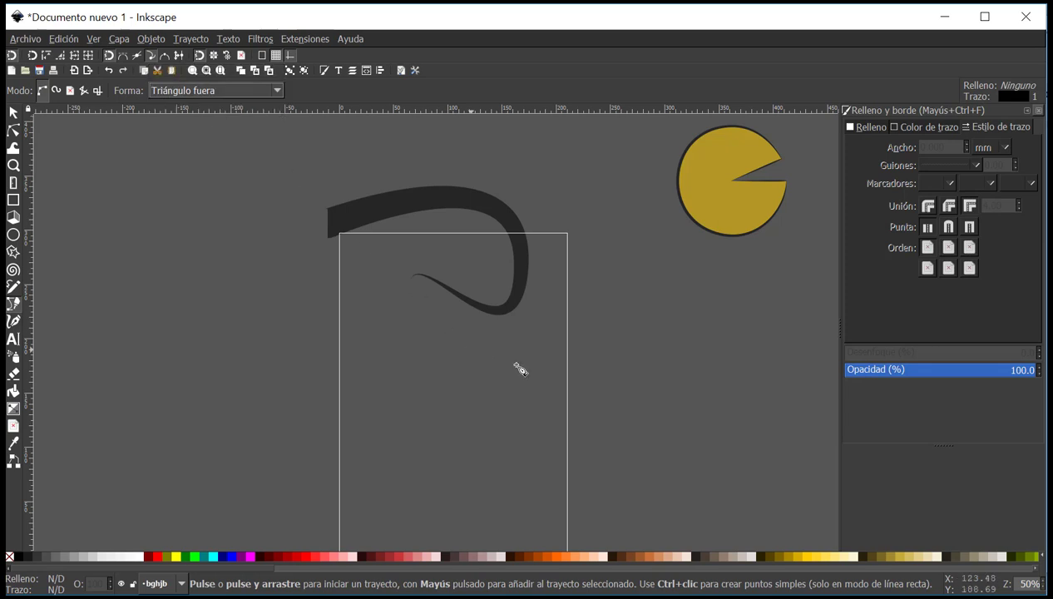
{"action": "left_click", "coordinate": [669, 404]}
{"action": "left_click_drag", "start_coordinate": [643, 386], "coordinate": [599, 310]}
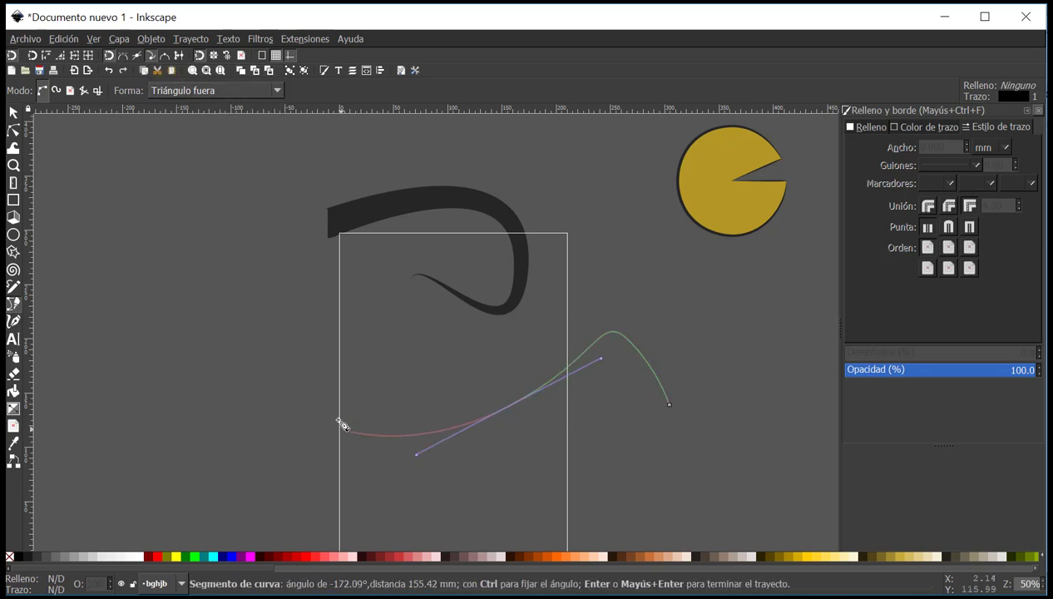
{"action": "left_click_drag", "start_coordinate": [337, 401], "coordinate": [296, 333]}
{"action": "left_click_drag", "start_coordinate": [243, 240], "coordinate": [145, 273]}
{"action": "key", "text": "Return"}
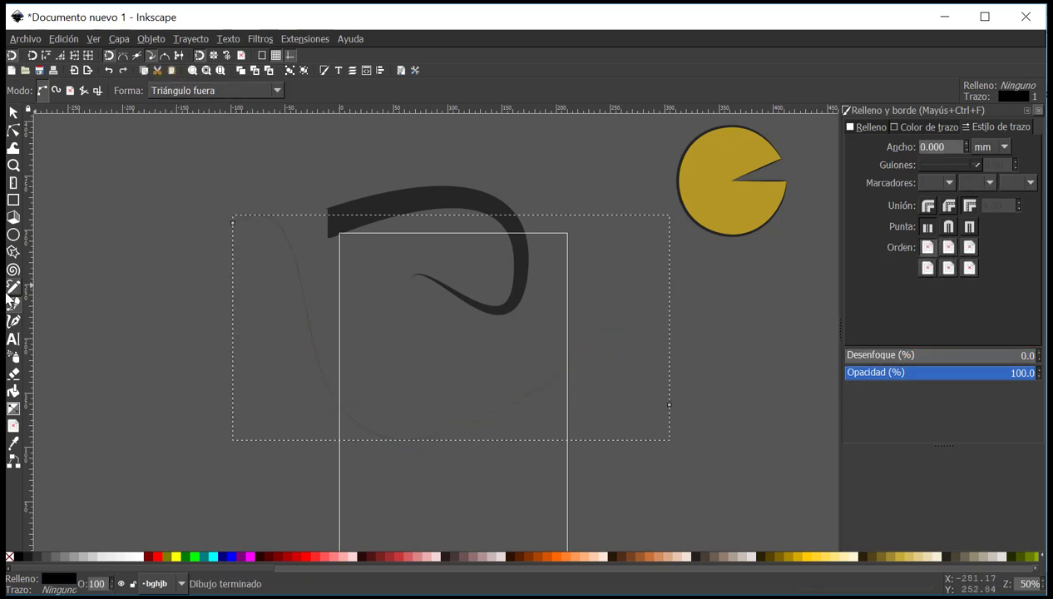
Thicken the wavy path with the width handle at its upper left end.
{"action": "left_click", "coordinate": [13, 130]}
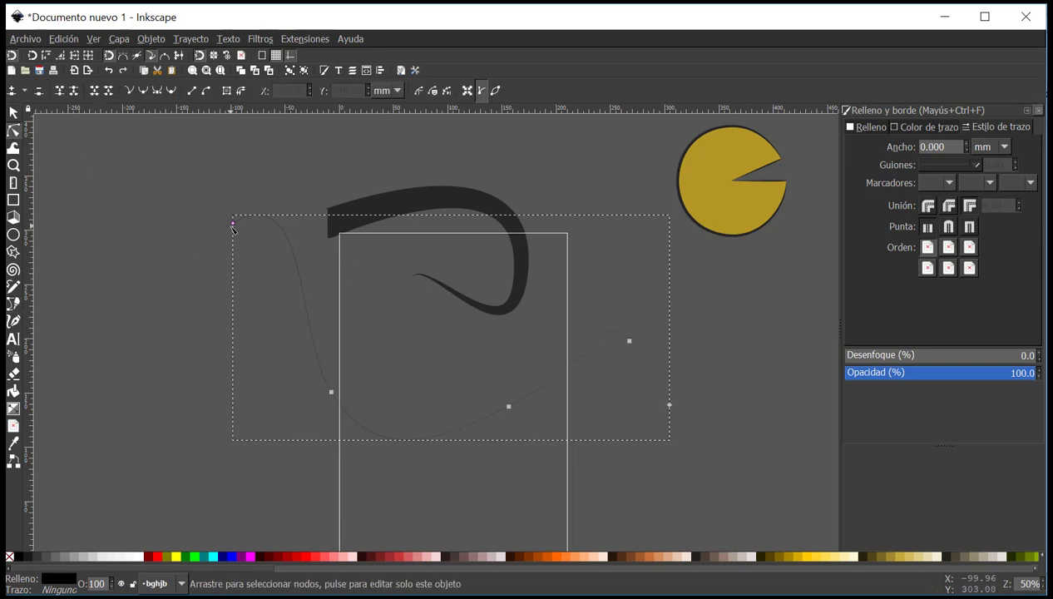
{"action": "left_click_drag", "start_coordinate": [235, 226], "coordinate": [238, 236]}
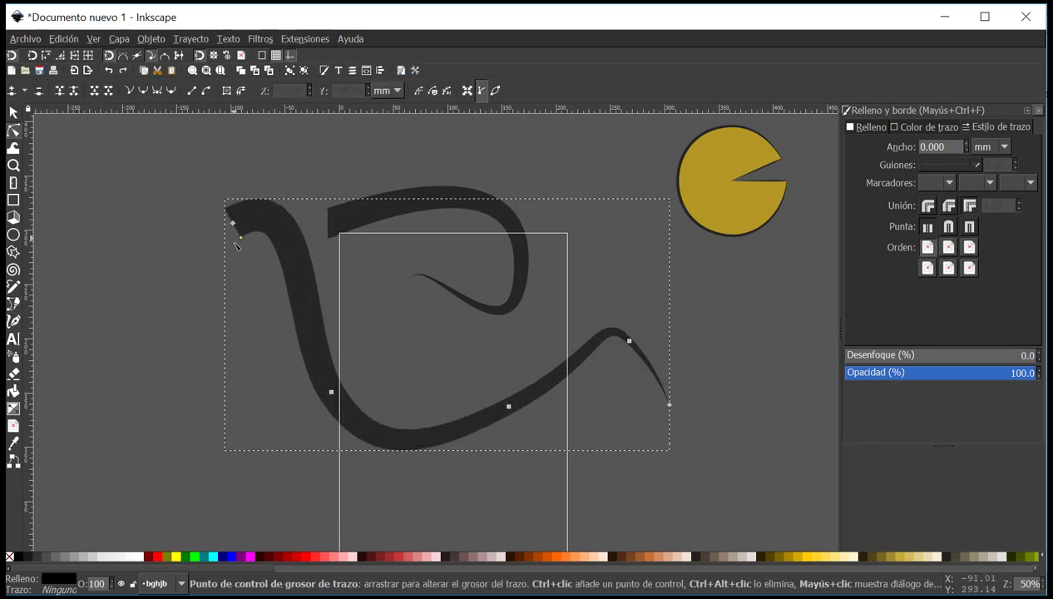
Widen the wavy path's stroke further with the width handle at its upper left end.
{"action": "scroll", "coordinate": [238, 233], "scroll_direction": "up", "scroll_amount": 3}
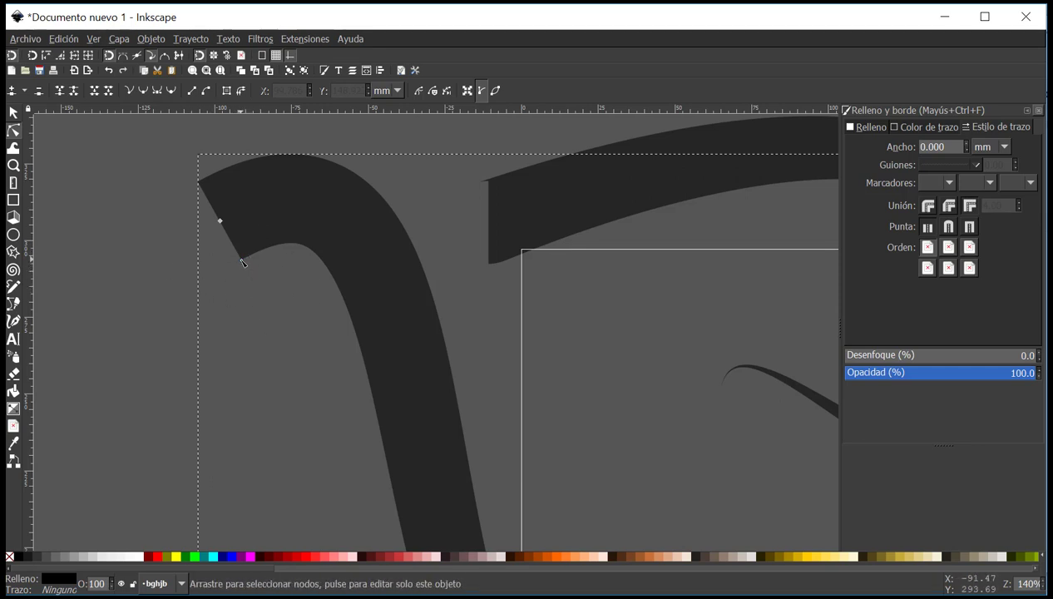
{"action": "scroll", "coordinate": [242, 263], "scroll_direction": "down", "scroll_amount": 4}
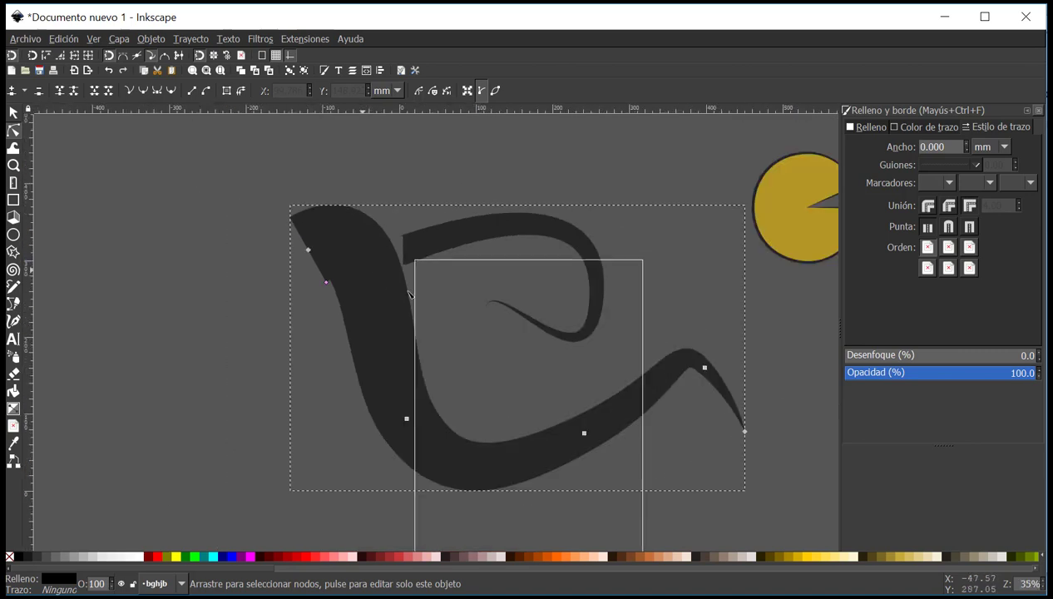
Draw an open, looping Bezier path with the Elipse shape above the existing strokes, starting above the page and ending at the upper left.
{"action": "left_click", "coordinate": [14, 304]}
{"action": "left_click", "coordinate": [475, 173]}
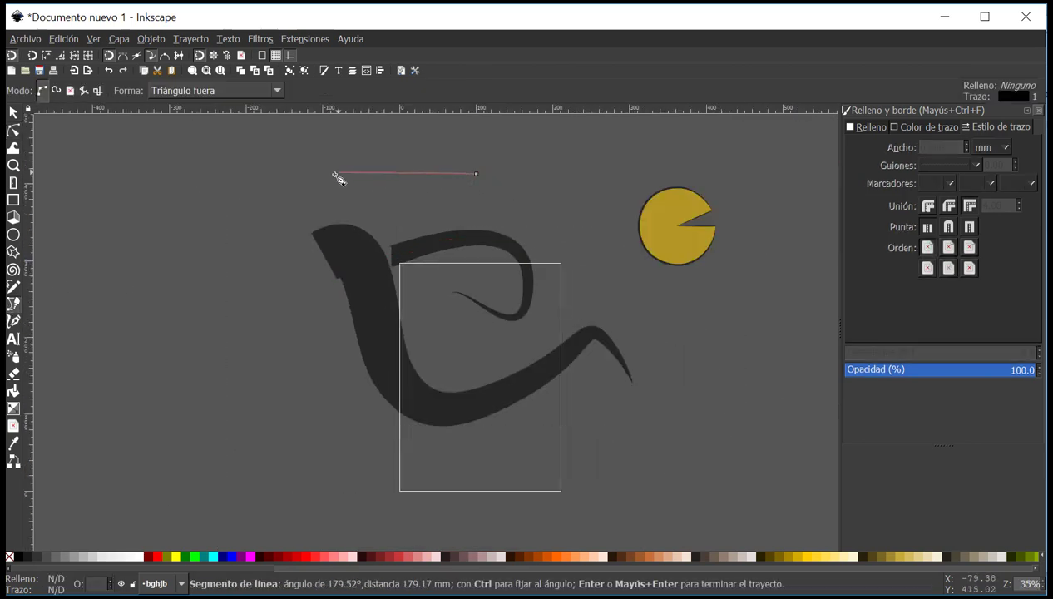
{"action": "left_click_drag", "start_coordinate": [184, 214], "coordinate": [175, 191]}
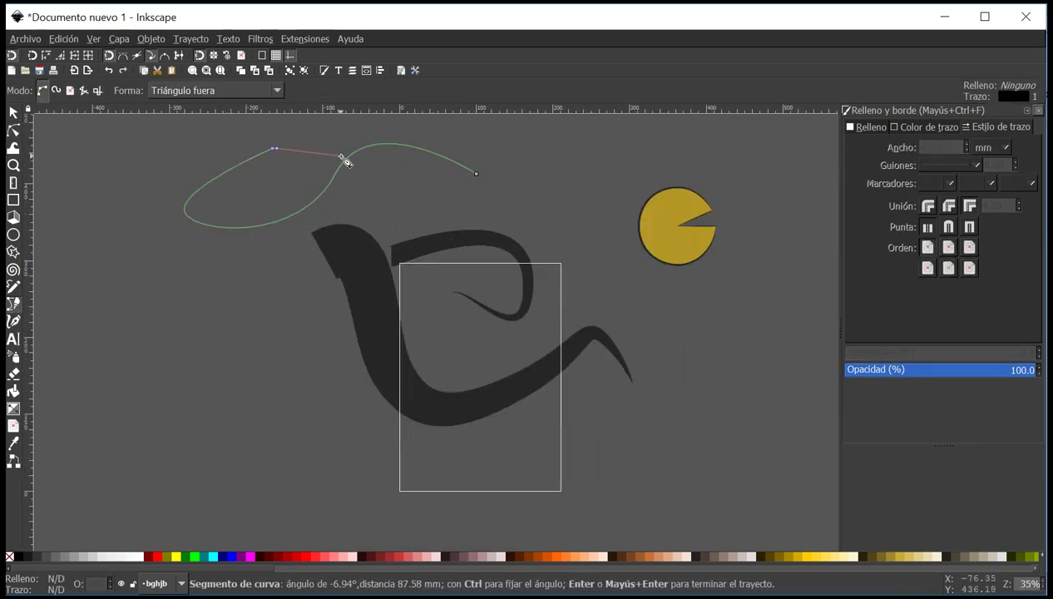
{"action": "left_click", "coordinate": [241, 91]}
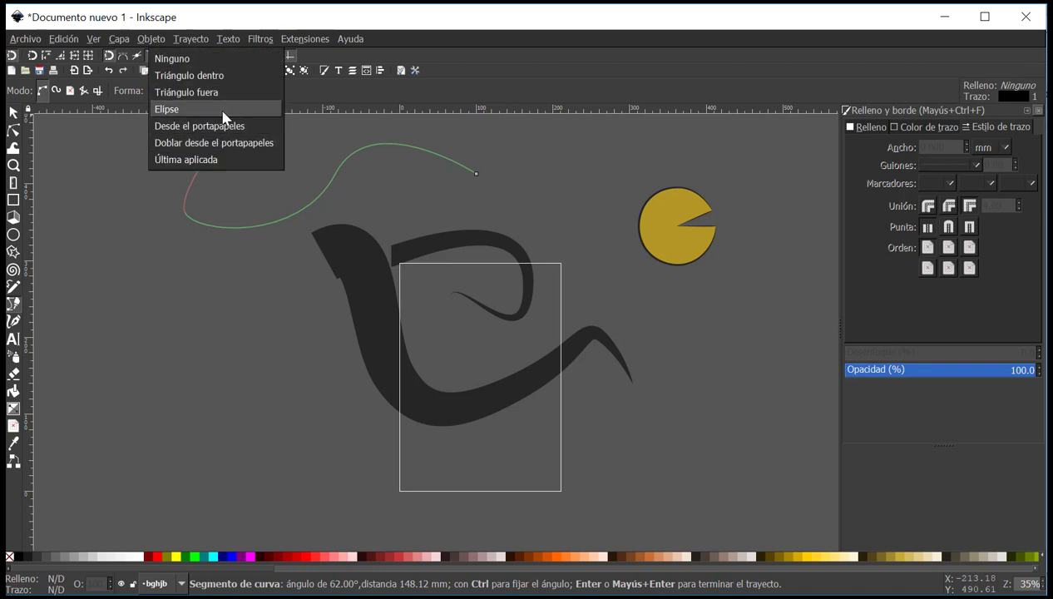
{"action": "left_click", "coordinate": [223, 108]}
{"action": "key", "text": "Return"}
Moderately thicken the new ellipse-shaped stroke with the width handle at its right end.
{"action": "left_click", "coordinate": [13, 133]}
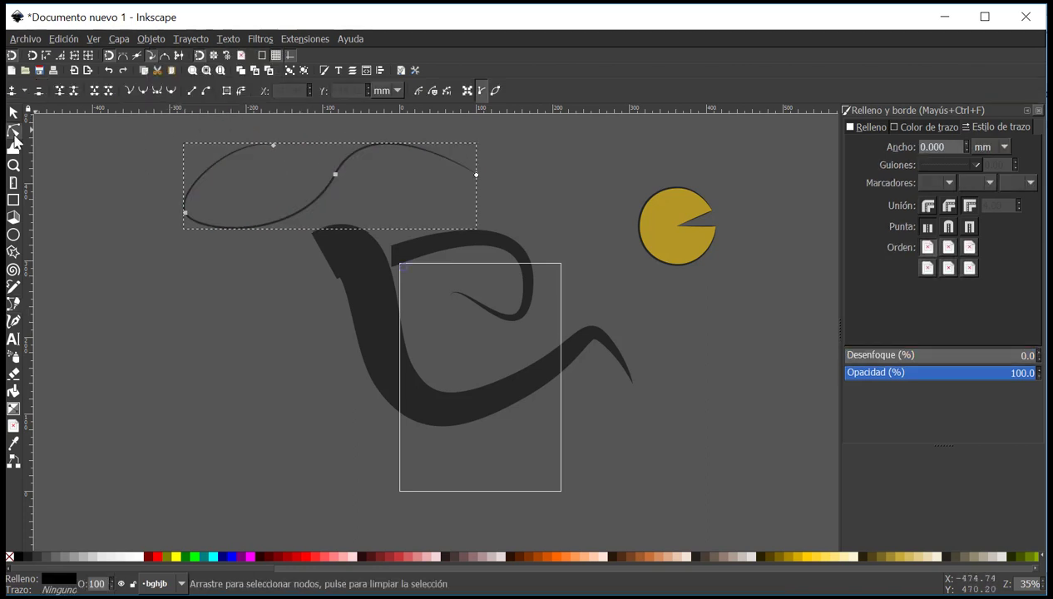
{"action": "scroll", "coordinate": [323, 204], "scroll_direction": "up", "scroll_amount": 1}
{"action": "scroll", "coordinate": [416, 212], "scroll_direction": "left", "scroll_amount": 2}
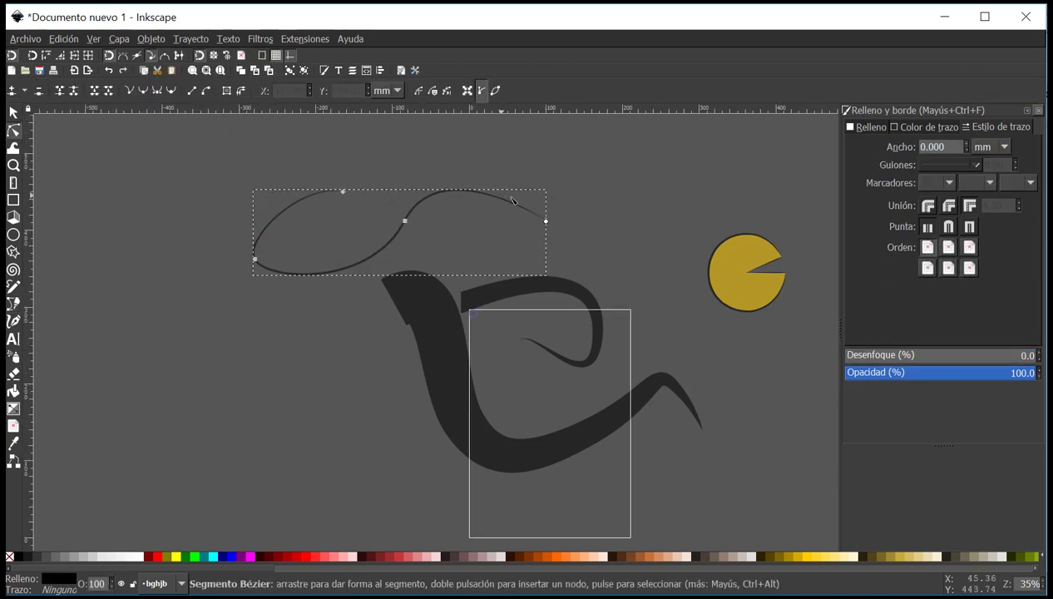
{"action": "scroll", "coordinate": [524, 221], "scroll_direction": "up", "scroll_amount": 8}
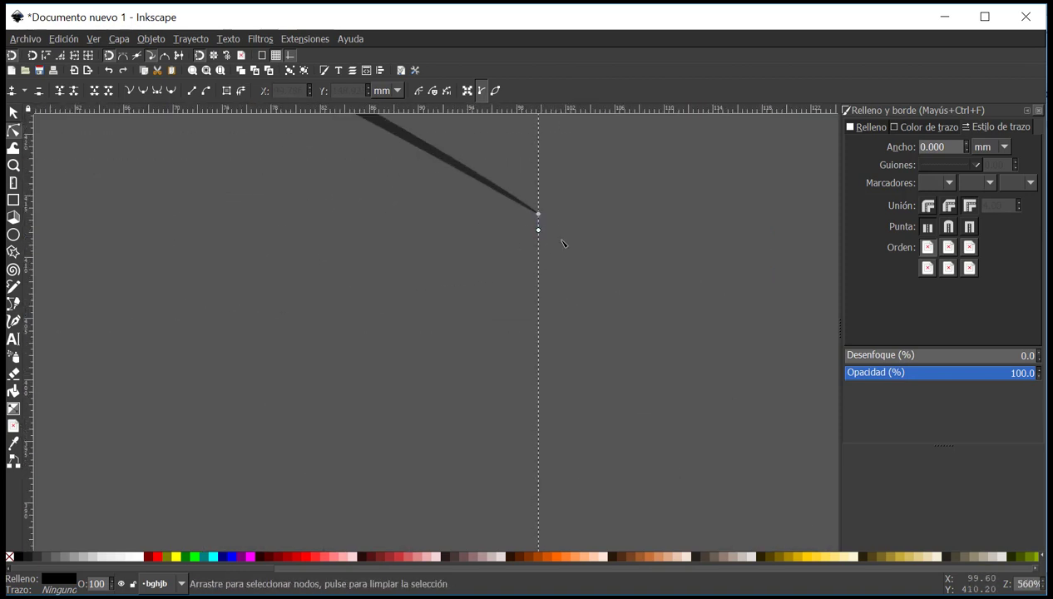
{"action": "scroll", "coordinate": [552, 255], "scroll_direction": "down", "scroll_amount": 2}
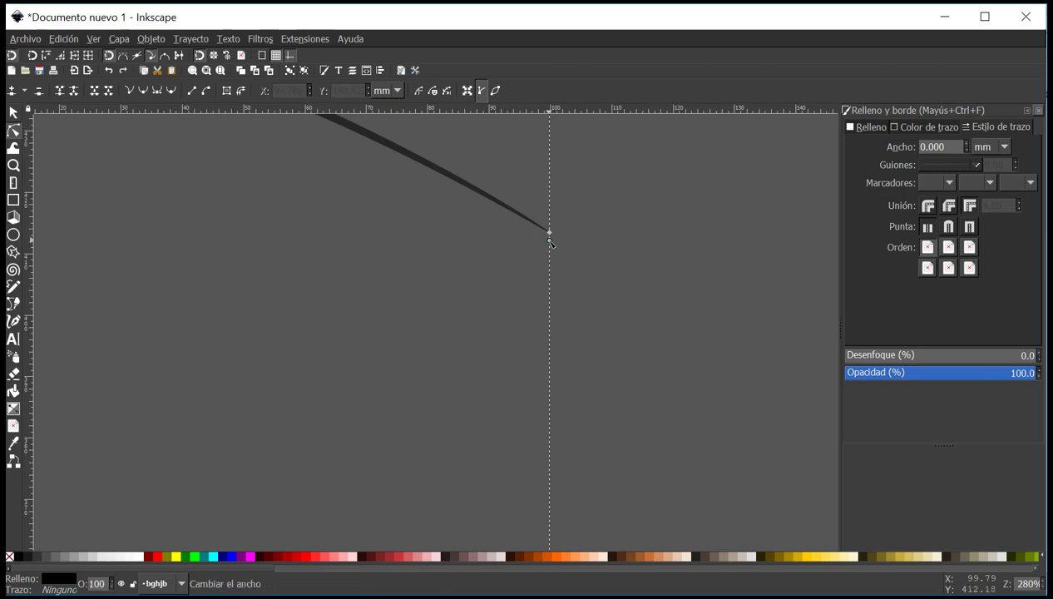
{"action": "scroll", "coordinate": [550, 250], "scroll_direction": "down", "scroll_amount": 4}
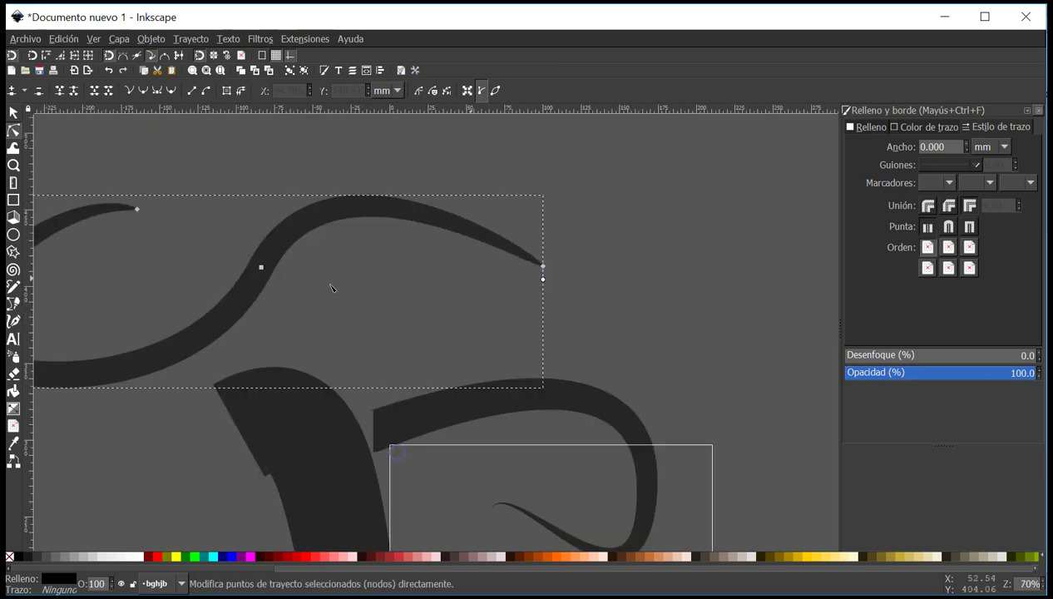
{"action": "scroll", "coordinate": [370, 270], "scroll_direction": "down", "scroll_amount": 3}
{"action": "scroll", "coordinate": [488, 267], "scroll_direction": "up", "scroll_amount": 4}
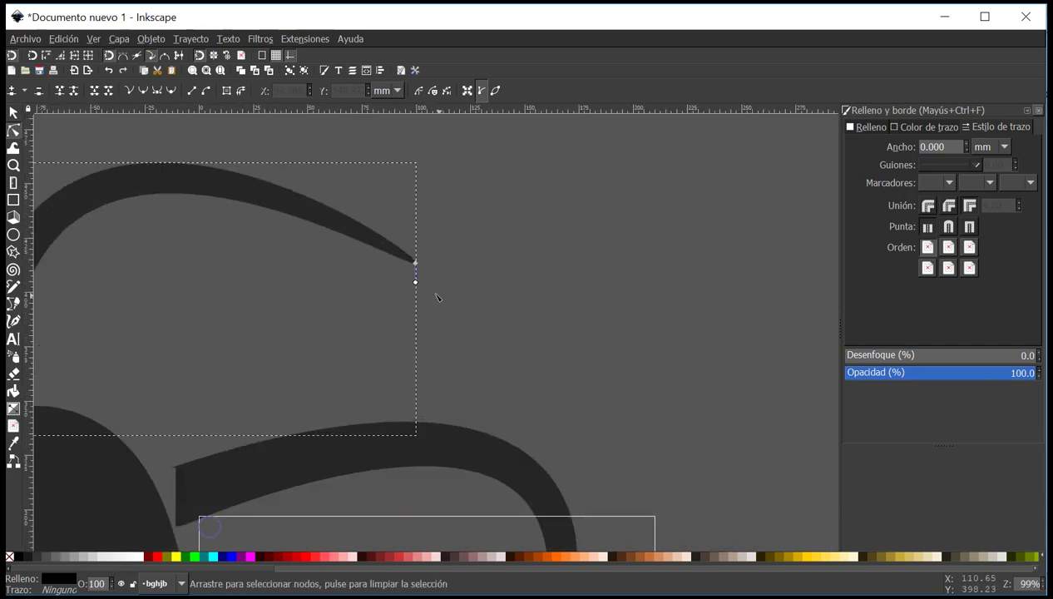
{"action": "left_click_drag", "start_coordinate": [415, 277], "coordinate": [416, 265]}
{"action": "scroll", "coordinate": [488, 258], "scroll_direction": "down", "scroll_amount": 4}
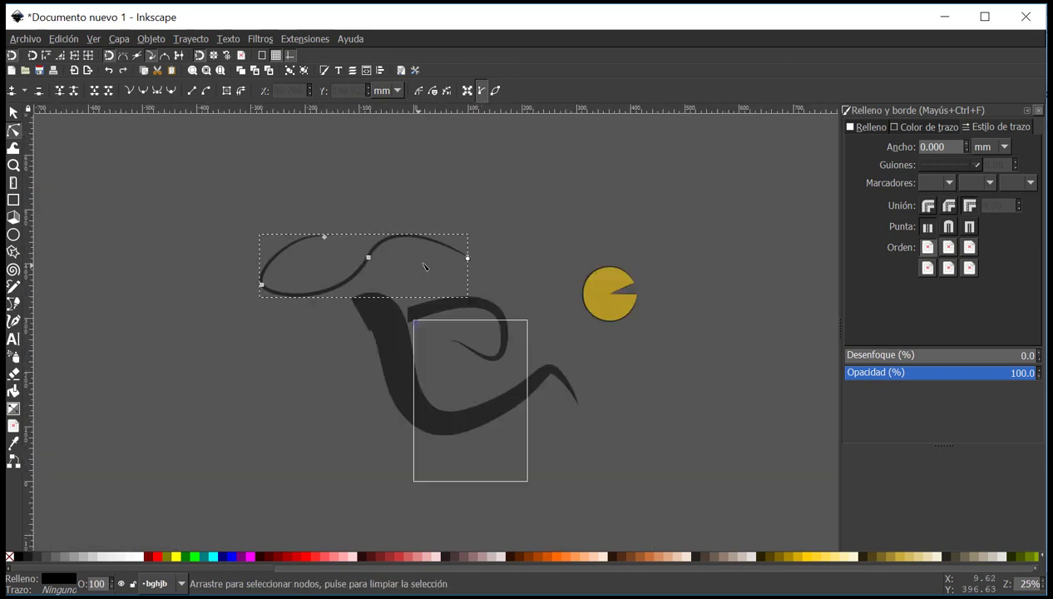
{"action": "scroll", "coordinate": [468, 249], "scroll_direction": "up", "scroll_amount": 1}
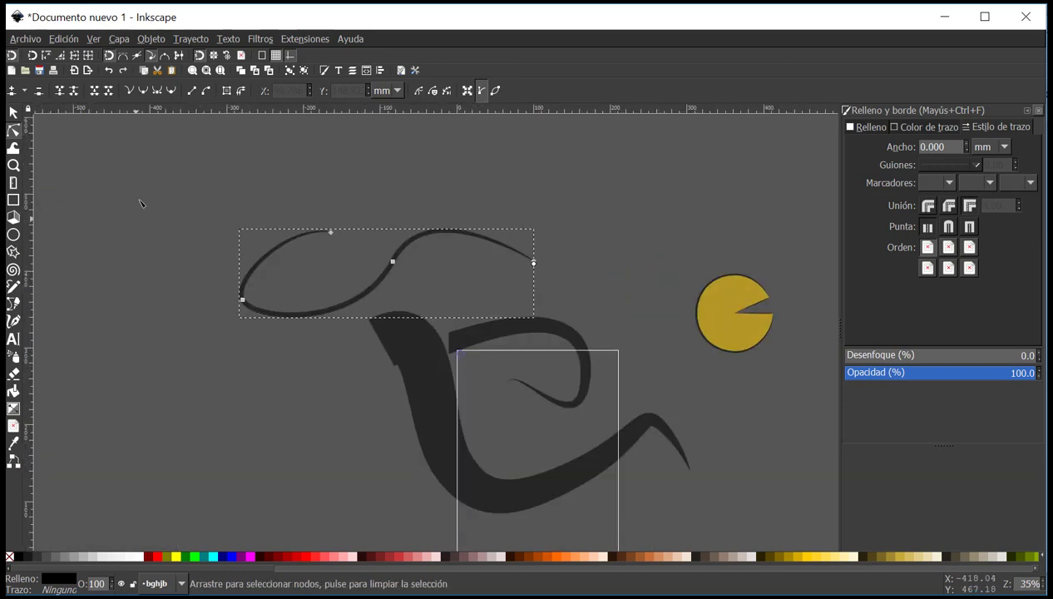
Insert a node at the crest of the path's right-hand curve and reposition it slightly above the original crest.
{"action": "scroll", "coordinate": [432, 242], "scroll_direction": "up", "scroll_amount": 3}
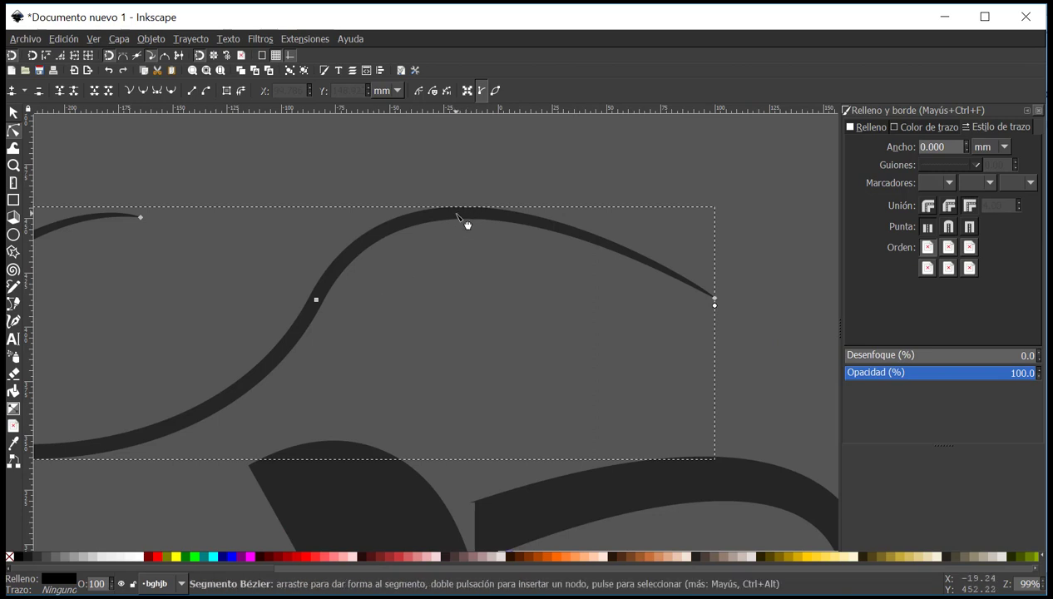
{"action": "left_click", "coordinate": [466, 220]}
{"action": "double_click", "coordinate": [456, 215]}
{"action": "left_click_drag", "start_coordinate": [456, 216], "coordinate": [460, 427]}
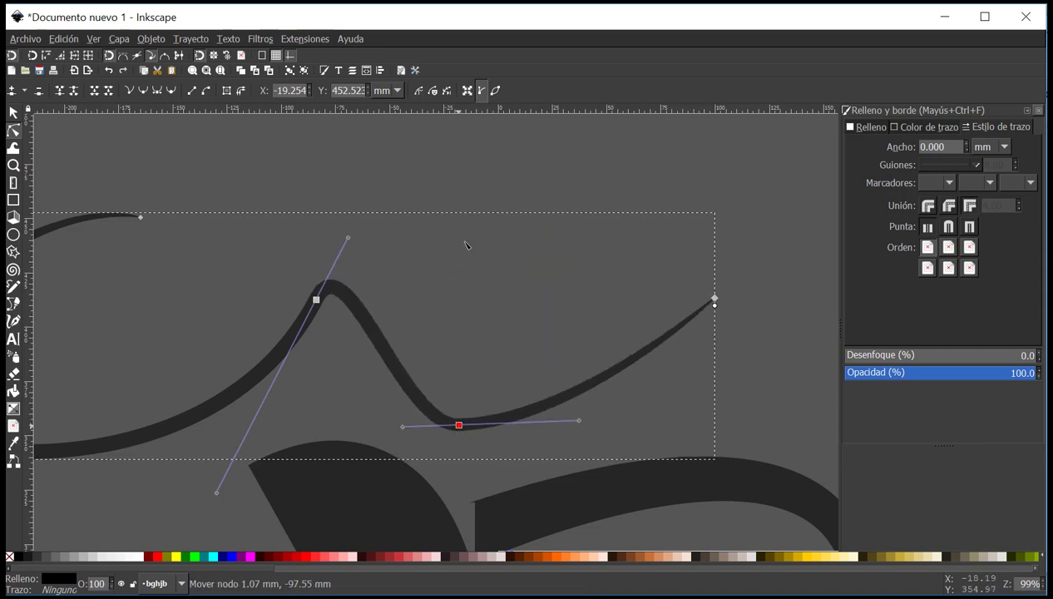
{"action": "left_click_drag", "start_coordinate": [466, 245], "coordinate": [463, 195]}
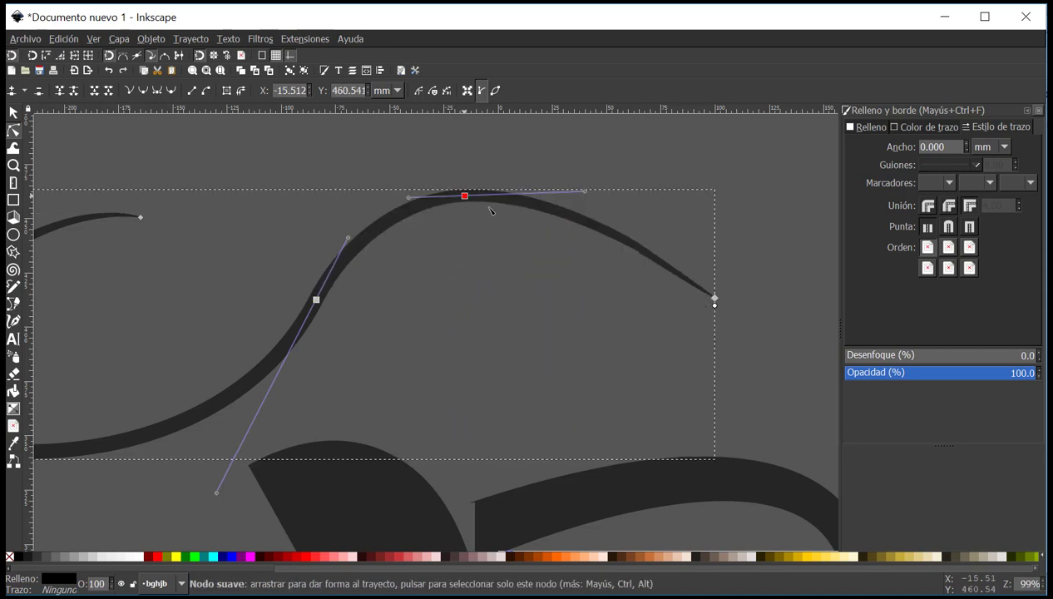
Insert another node to the right of the crest, pull it down to form a steep dip, and deselect the path.
{"action": "double_click", "coordinate": [549, 208]}
{"action": "left_click_drag", "start_coordinate": [547, 207], "coordinate": [496, 339]}
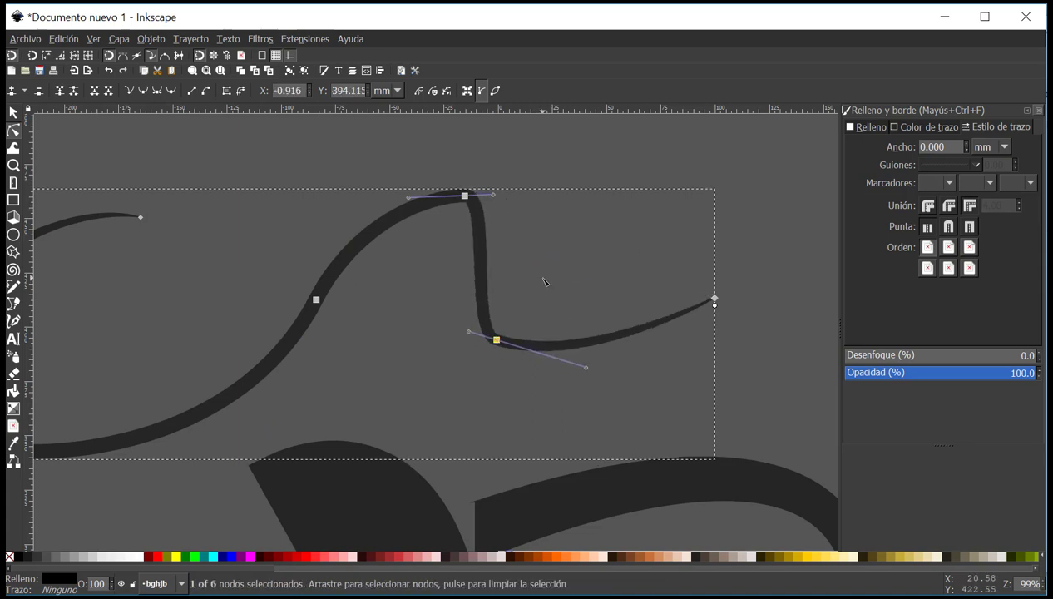
{"action": "scroll", "coordinate": [543, 281], "scroll_direction": "down", "scroll_amount": 3}
{"action": "left_click", "coordinate": [289, 223]}
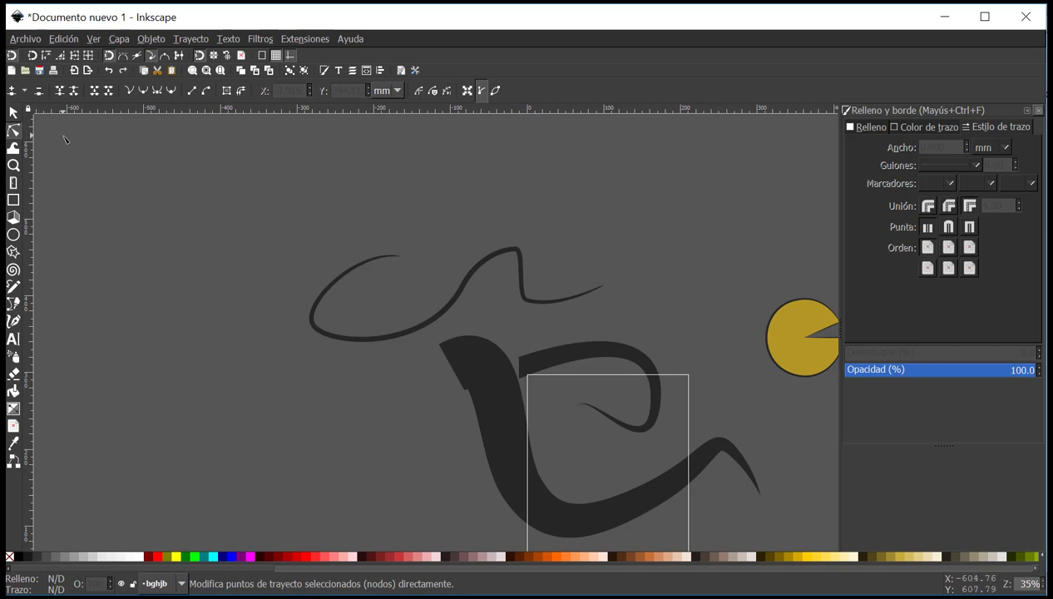
Select the three dark curved strokes together, leaving out the yellow pie shape, and delete them.
{"action": "left_click_drag", "start_coordinate": [177, 193], "coordinate": [669, 359]}
{"action": "scroll", "coordinate": [277, 218], "scroll_direction": "down", "scroll_amount": 1}
{"action": "left_click", "coordinate": [13, 114]}
{"action": "scroll", "coordinate": [171, 216], "scroll_direction": "right", "scroll_amount": 2}
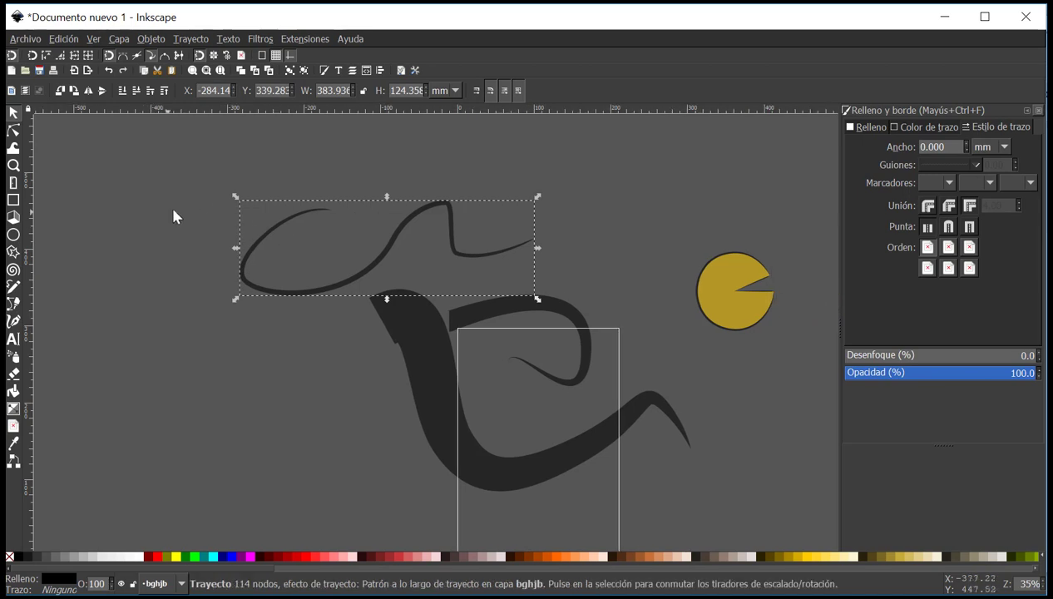
{"action": "left_click_drag", "start_coordinate": [208, 188], "coordinate": [693, 499]}
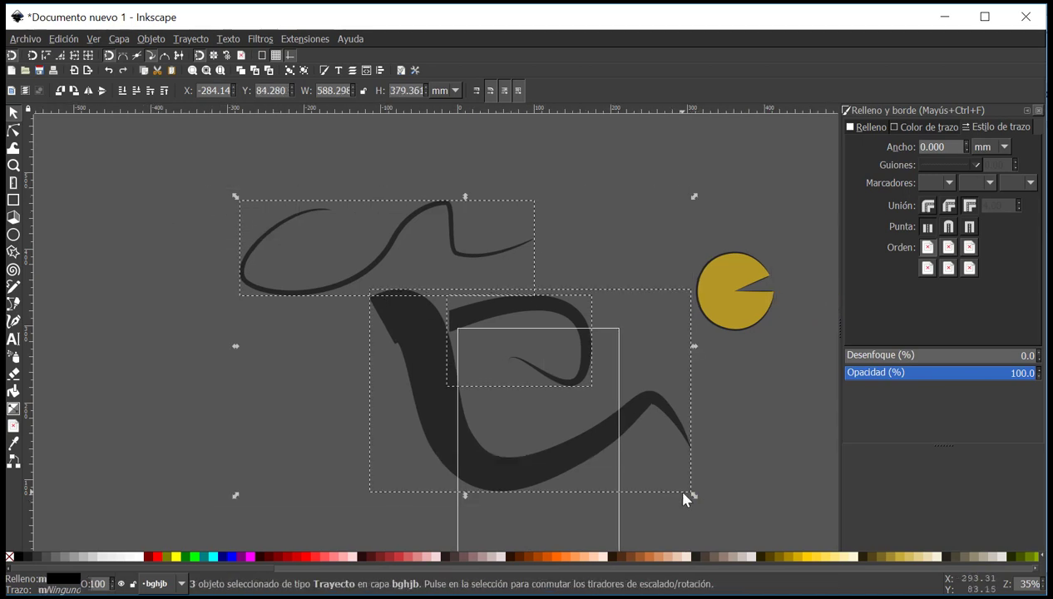
{"action": "key", "text": "Delete"}
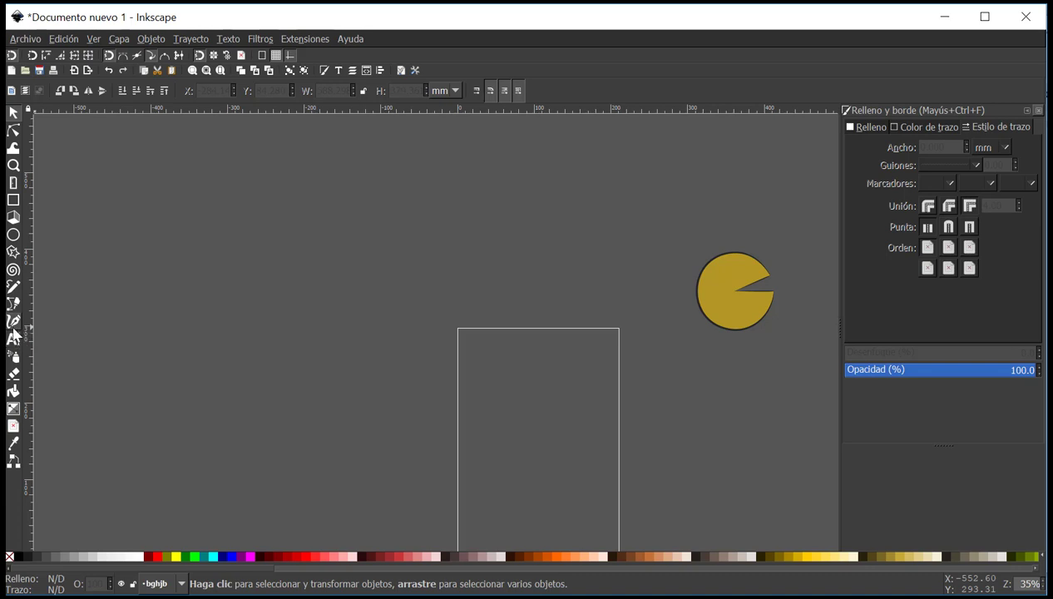
Try a freehand looping calligraphic stroke with the Rotulador preset and undo it.
{"action": "left_click", "coordinate": [18, 329]}
{"action": "left_click_drag", "start_coordinate": [519, 266], "coordinate": [459, 250]}
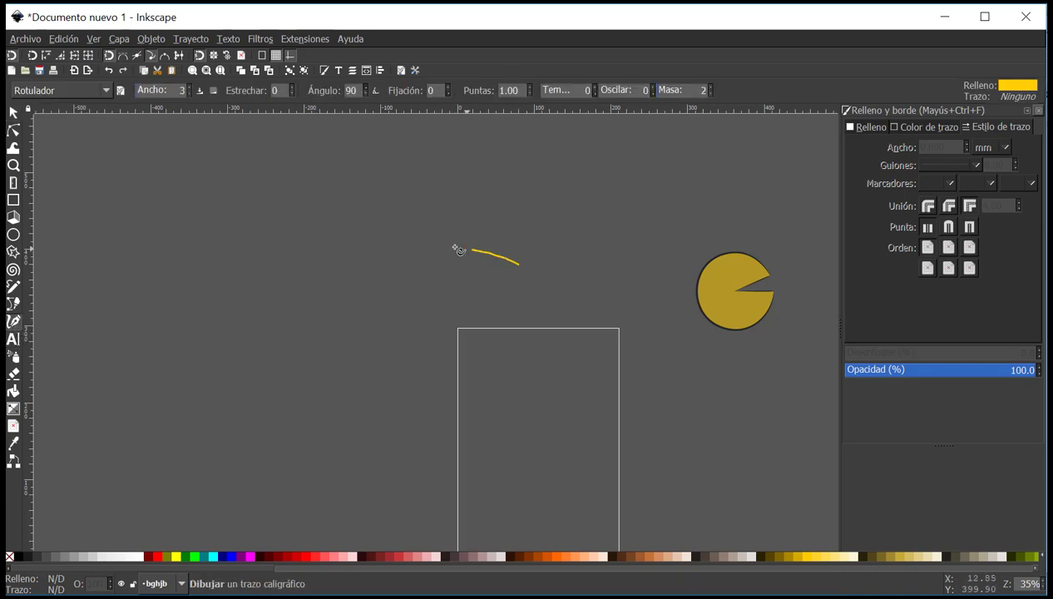
{"action": "mouse_move", "coordinate": [349, 323]}
{"action": "left_mouse_down"}
{"action": "mouse_move", "coordinate": [397, 315]}
{"action": "mouse_move", "coordinate": [491, 423]}
{"action": "mouse_move", "coordinate": [338, 292]}
{"action": "left_mouse_up"}
{"action": "key", "text": "ctrl+z"}
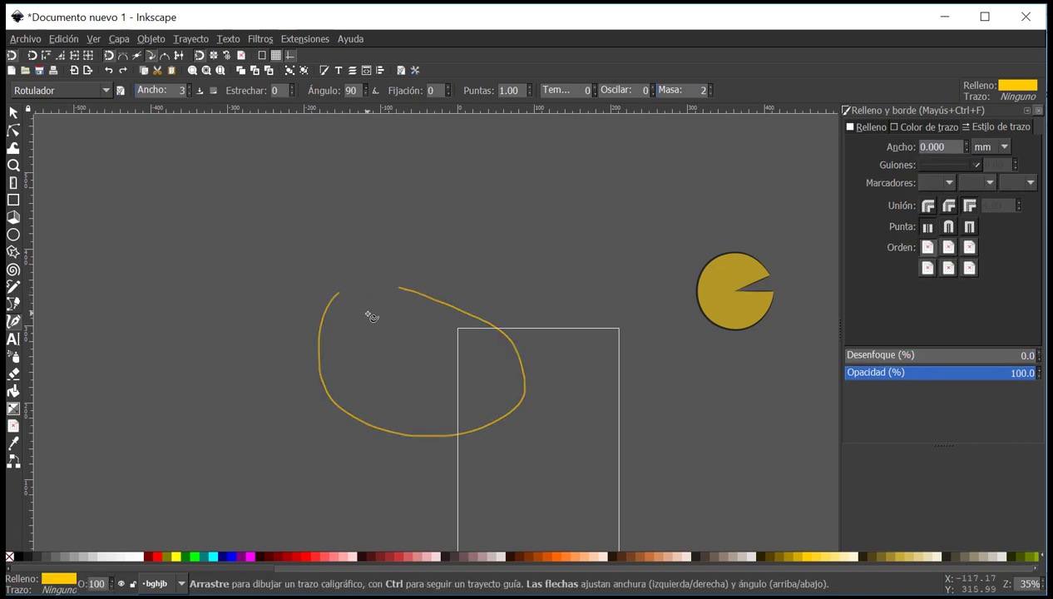
{"action": "key", "text": "ctrl+z"}
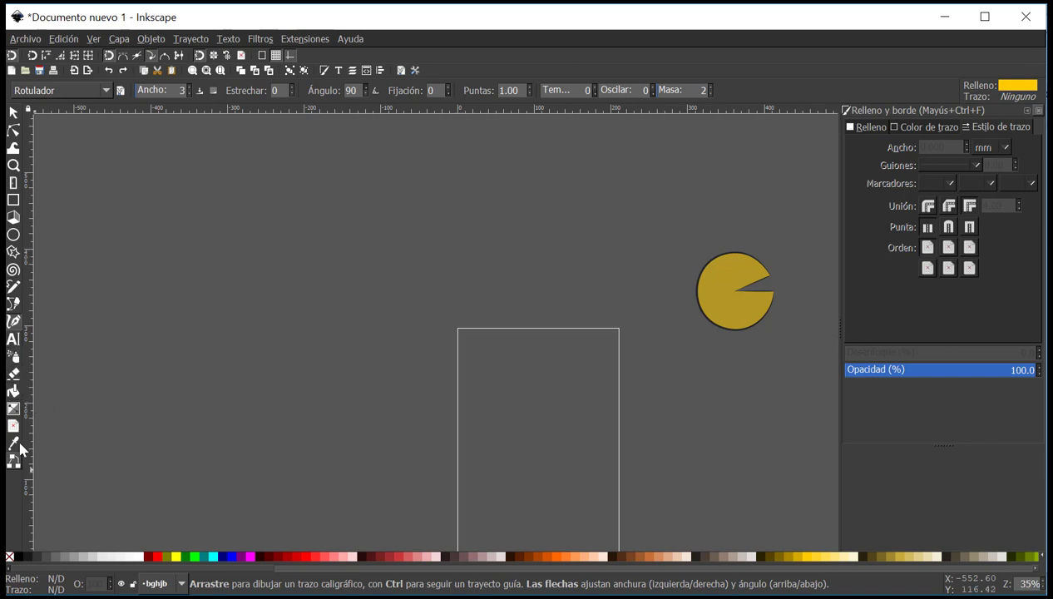
Draw a closed, rounded shape of Bezier curves with the shape option Ninguno, above and to the left of the page.
{"action": "left_click", "coordinate": [17, 302]}
{"action": "left_click_drag", "start_coordinate": [539, 290], "coordinate": [486, 190]}
{"action": "left_click_drag", "start_coordinate": [425, 225], "coordinate": [370, 275]}
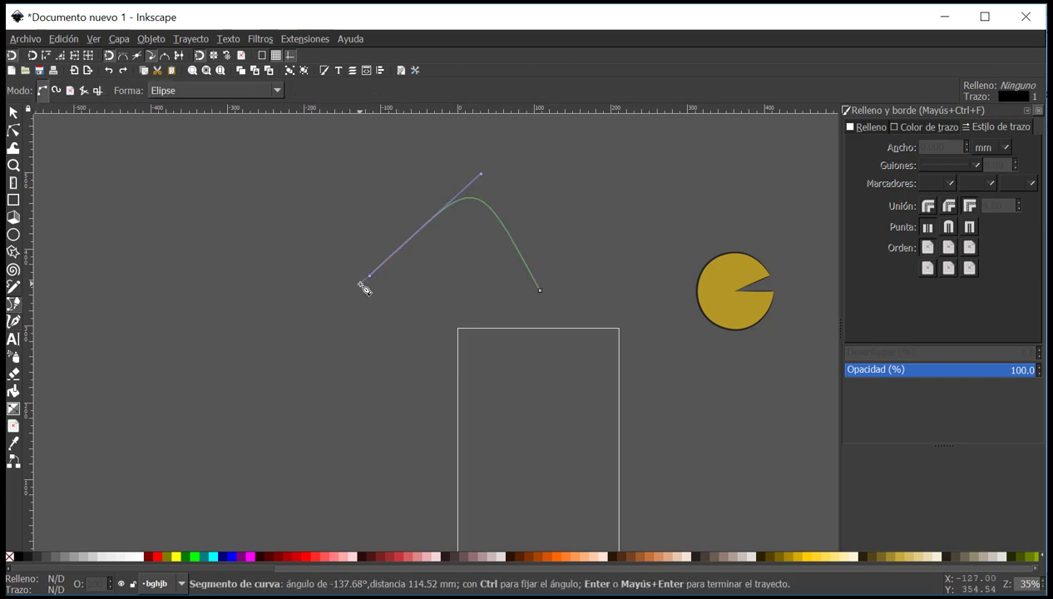
{"action": "key", "text": "BackSpace"}
{"action": "left_click", "coordinate": [190, 93]}
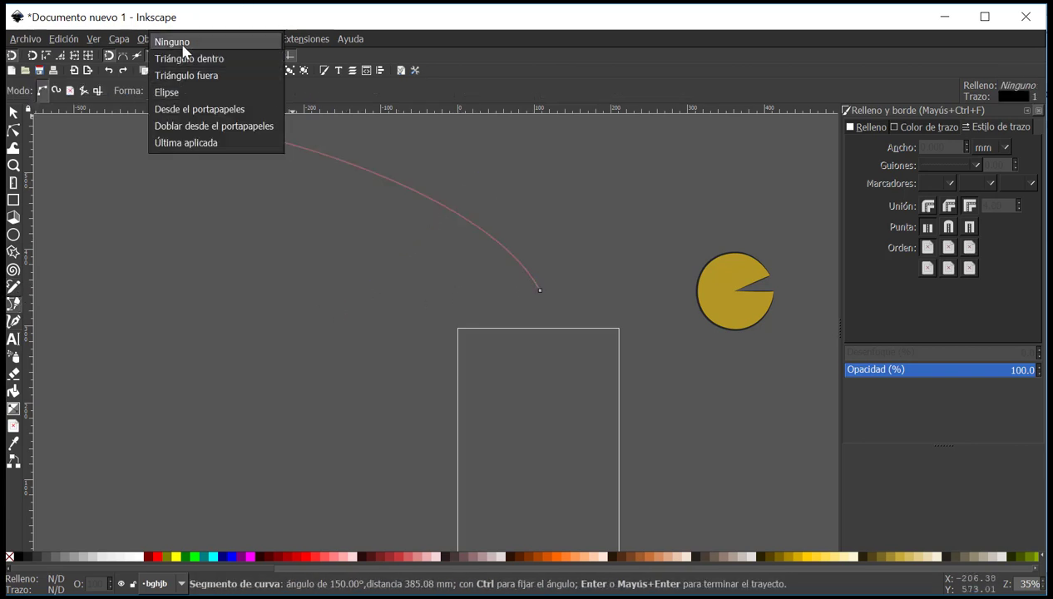
{"action": "left_click", "coordinate": [181, 43]}
{"action": "left_click_drag", "start_coordinate": [316, 240], "coordinate": [315, 270]}
{"action": "left_click_drag", "start_coordinate": [305, 357], "coordinate": [313, 389]}
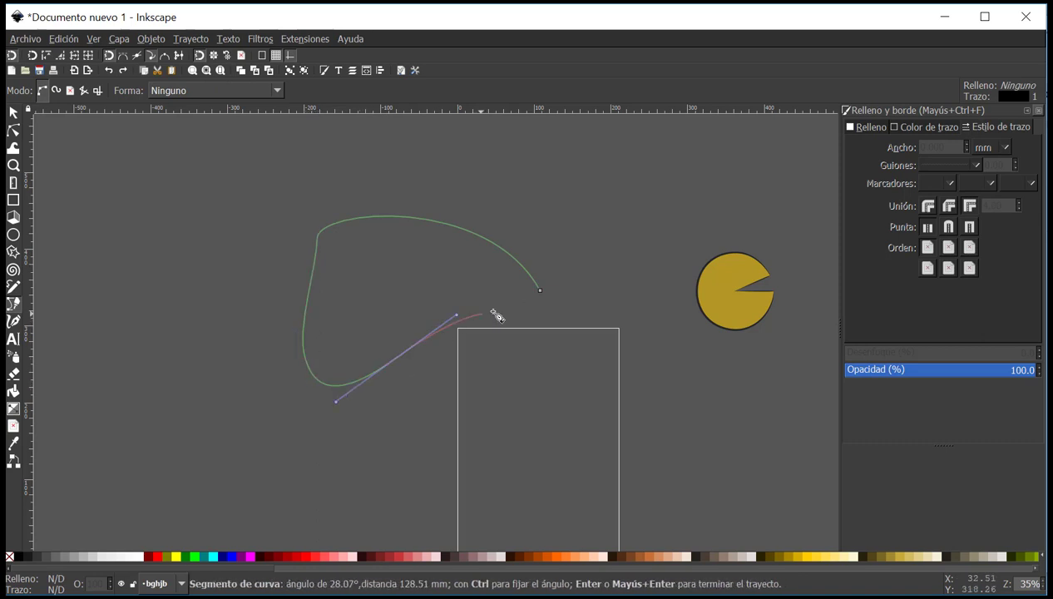
{"action": "left_click_drag", "start_coordinate": [503, 309], "coordinate": [557, 339]}
{"action": "left_click", "coordinate": [541, 293]}
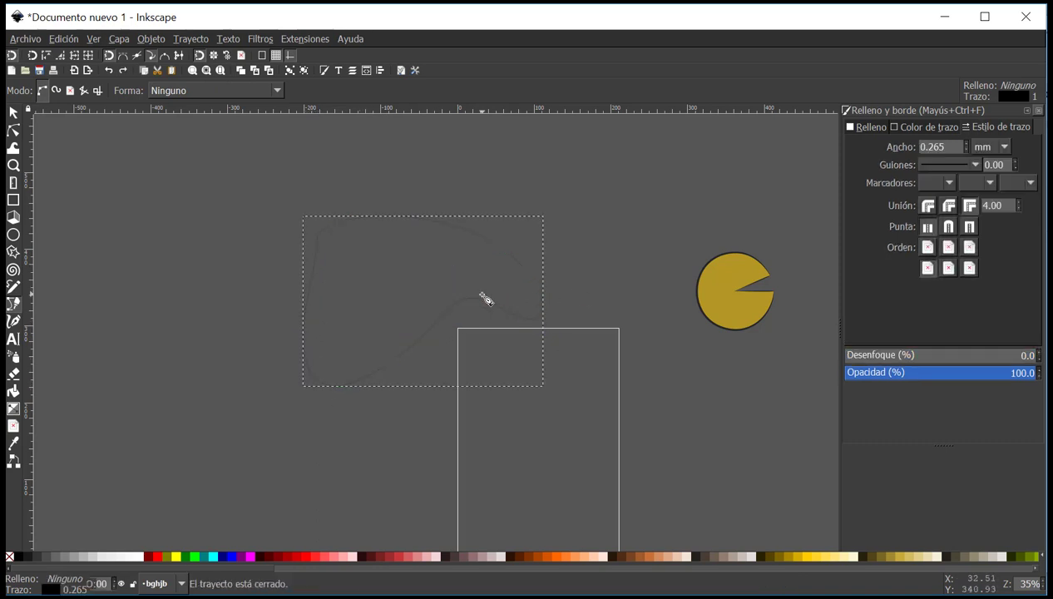
Set the closed shape's stroke width to 6 mm.
{"action": "scroll", "coordinate": [481, 297], "scroll_direction": "up", "scroll_amount": 1}
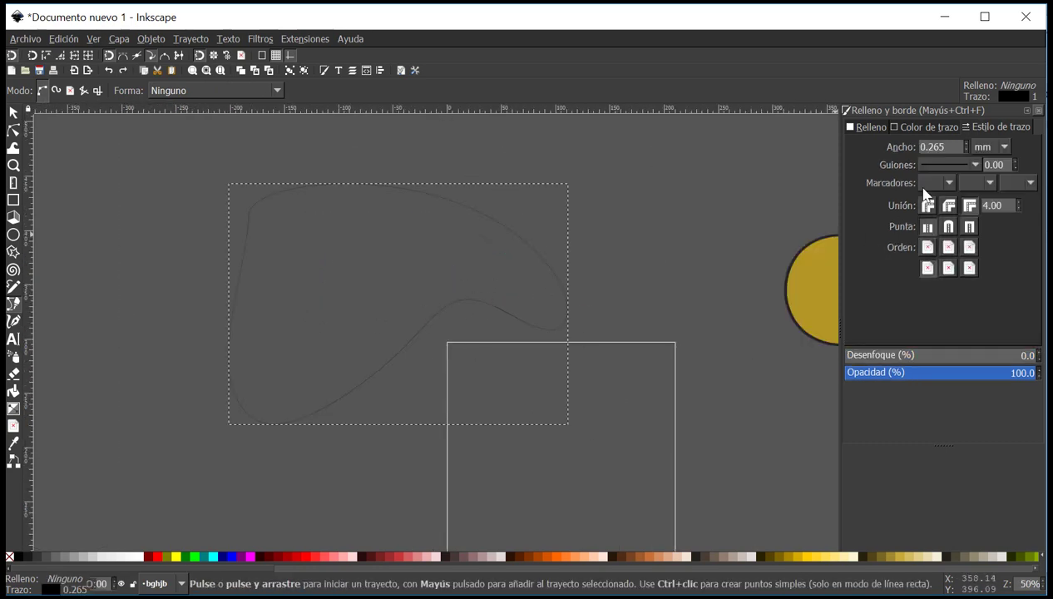
{"action": "left_click_drag", "start_coordinate": [944, 146], "coordinate": [911, 147]}
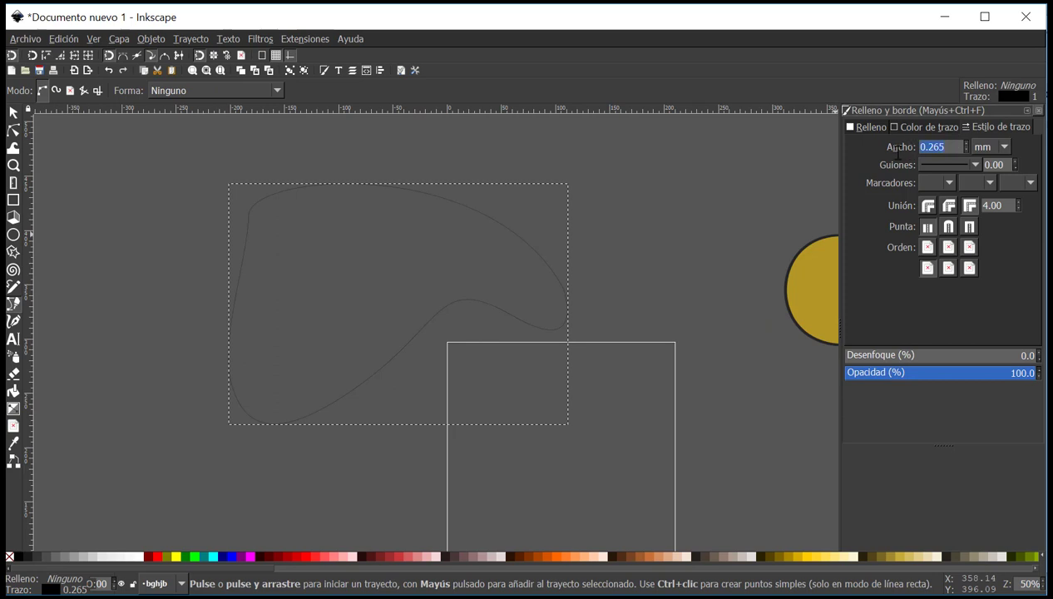
{"action": "type", "text": "6"}
{"action": "key", "text": "Return"}
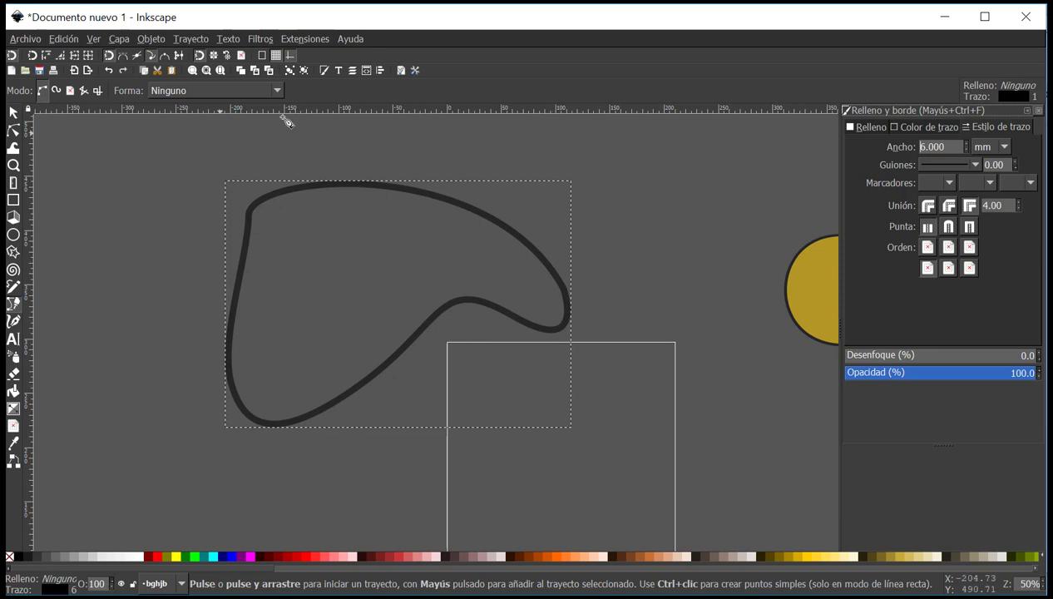
{"action": "scroll", "coordinate": [414, 334], "scroll_direction": "left", "scroll_amount": 2}
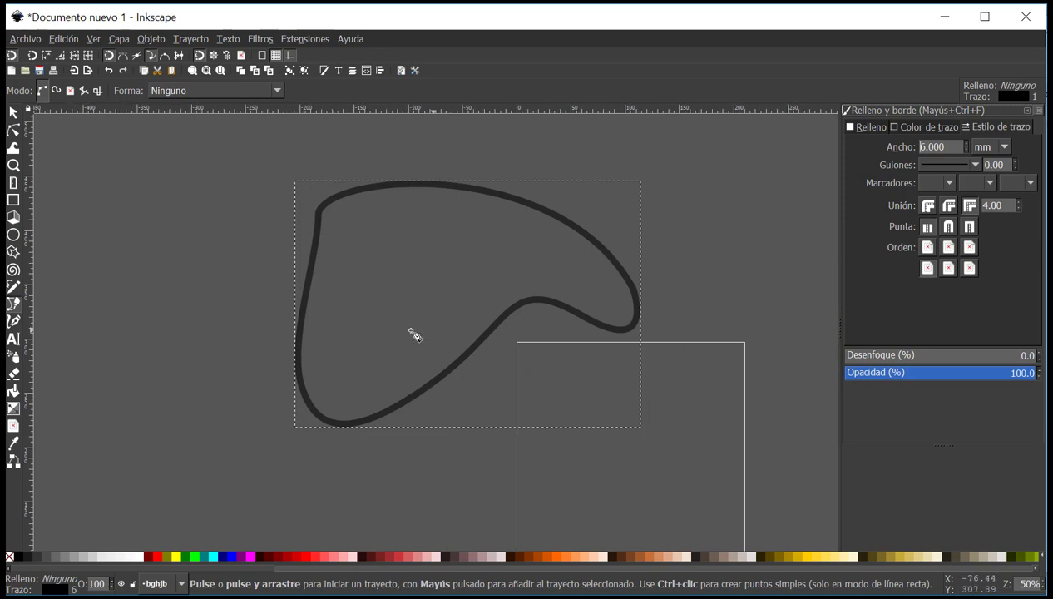
Fill the area inside the closed outline with yellow using the Paint Bucket tool.
{"action": "left_click", "coordinate": [14, 391]}
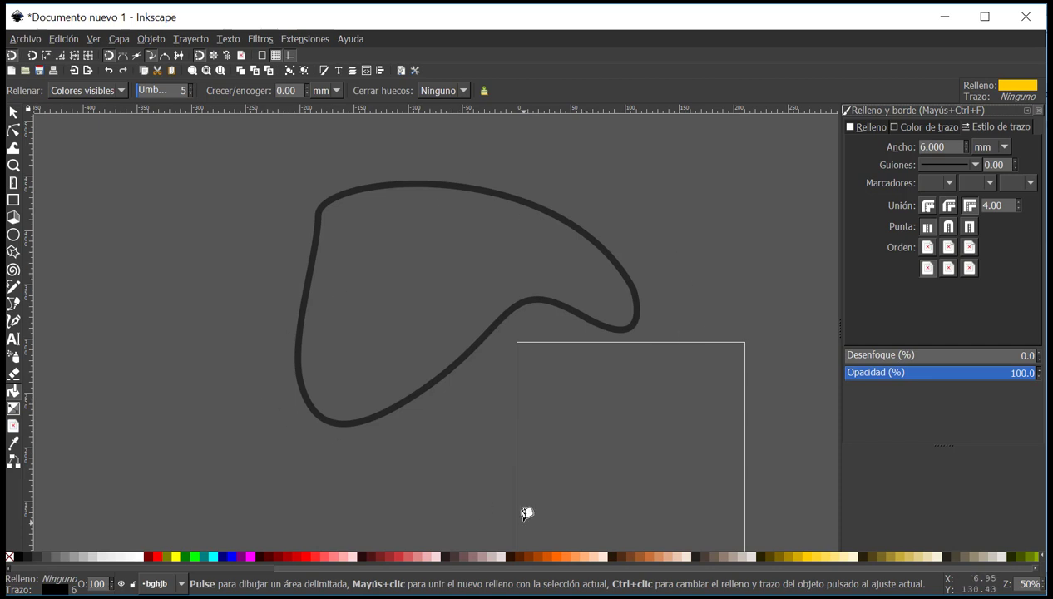
{"action": "left_click", "coordinate": [455, 269]}
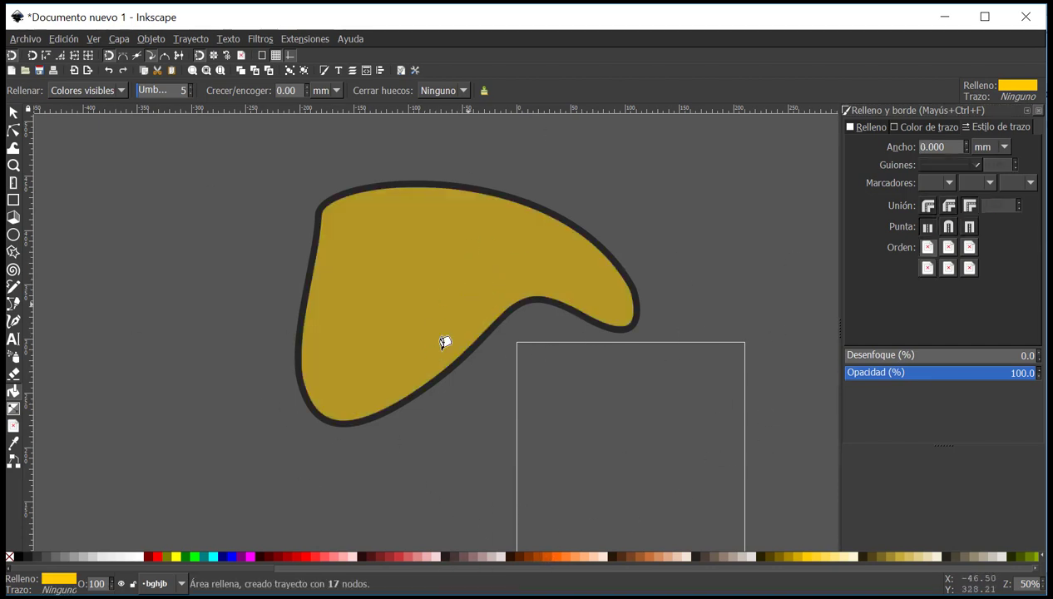
{"action": "key", "text": "ctrl+z"}
{"action": "left_click", "coordinate": [482, 244]}
{"action": "mouse_move", "coordinate": [222, 569]}
{"action": "left_mouse_down"}
{"action": "mouse_move", "coordinate": [552, 578]}
{"action": "mouse_move", "coordinate": [876, 567]}
{"action": "mouse_move", "coordinate": [228, 584]}
{"action": "left_mouse_up"}
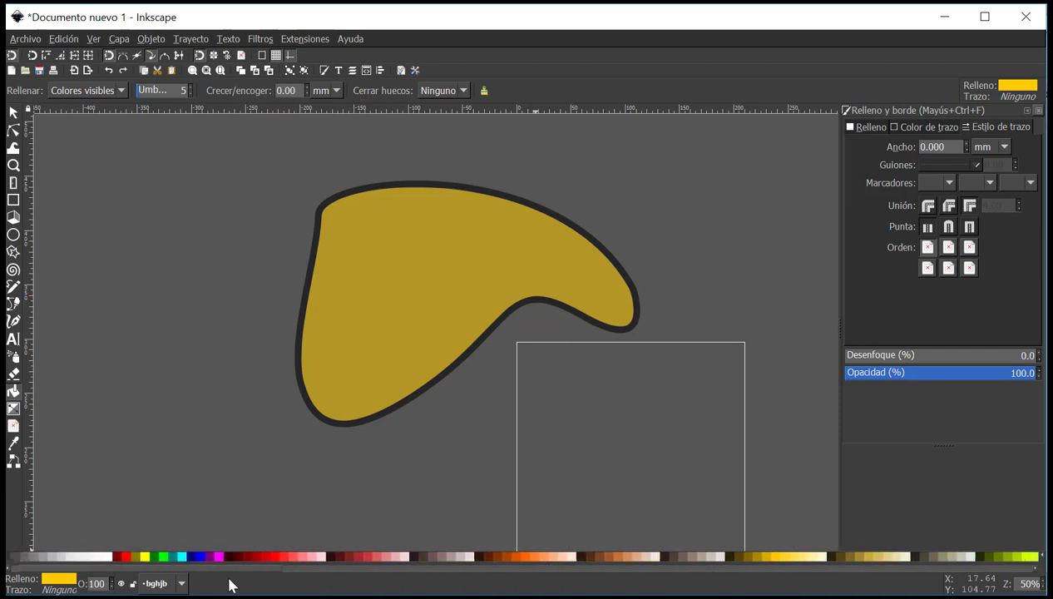
Recolour the closed shape's yellow fill to orange and move the fill with its outline to just right of the Pac-Man circle.
{"action": "left_click", "coordinate": [527, 557]}
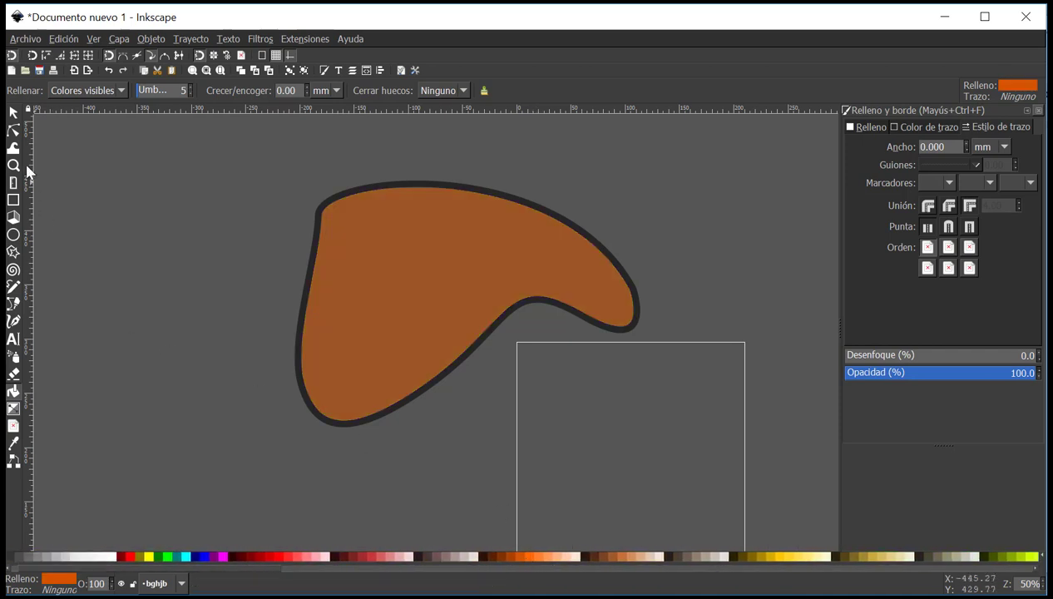
{"action": "left_click", "coordinate": [21, 113]}
{"action": "scroll", "coordinate": [223, 276], "scroll_direction": "down", "scroll_amount": 3, "text": "ctrl"}
{"action": "left_click_drag", "start_coordinate": [208, 208], "coordinate": [446, 369]}
{"action": "left_click_drag", "start_coordinate": [247, 324], "coordinate": [511, 263]}
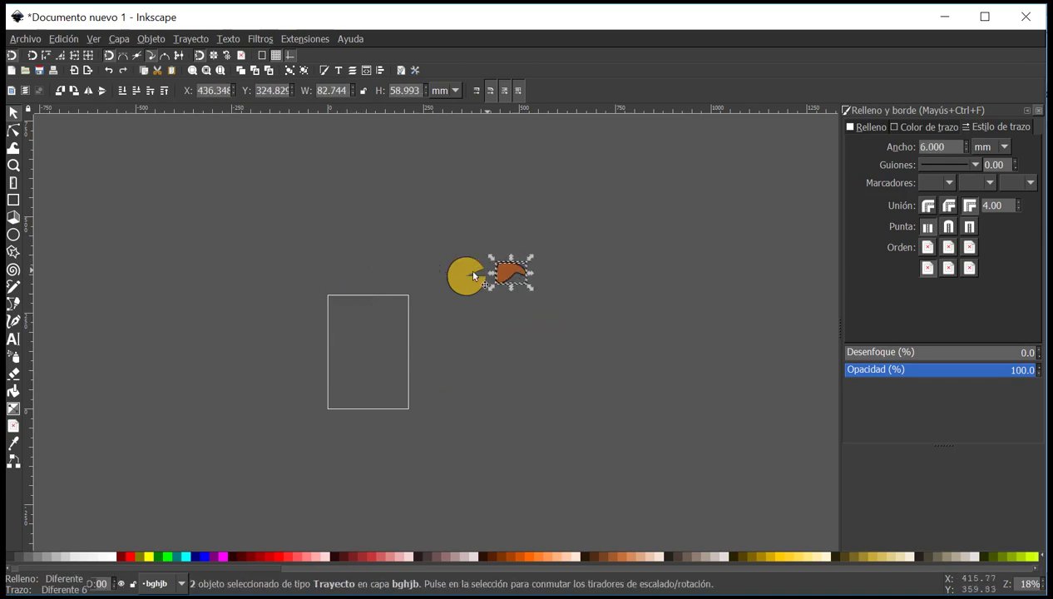
{"action": "key", "text": "Escape"}
{"action": "scroll", "coordinate": [401, 308], "scroll_direction": "up", "scroll_amount": 3, "text": "ctrl"}
{"action": "scroll", "coordinate": [402, 311], "scroll_direction": "down", "scroll_amount": 3, "text": "ctrl"}
{"action": "scroll", "coordinate": [332, 341], "scroll_direction": "left", "scroll_amount": 2}
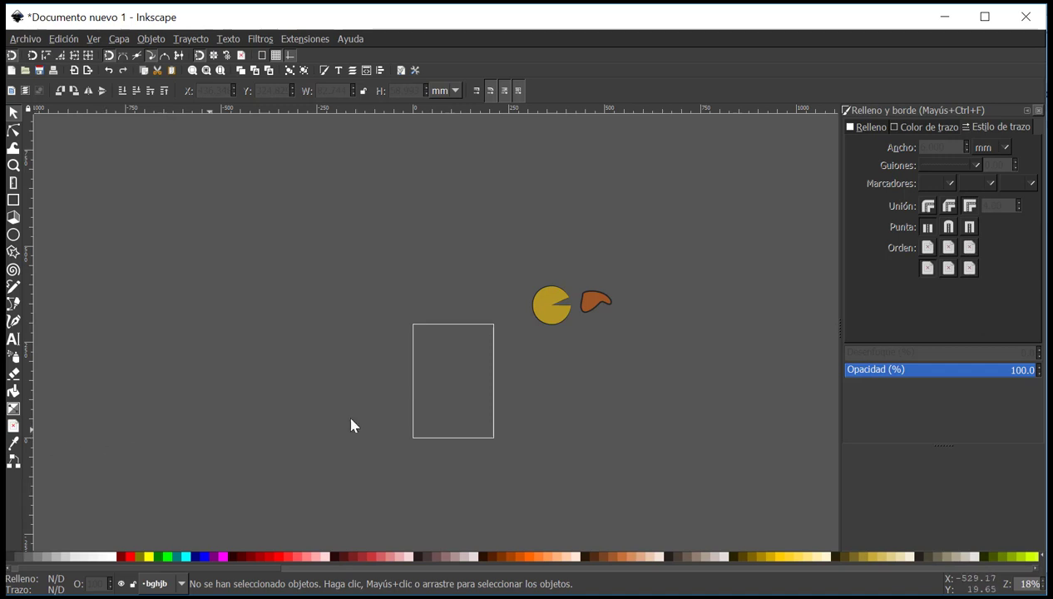
{"action": "scroll", "coordinate": [586, 299], "scroll_direction": "up", "scroll_amount": 3}
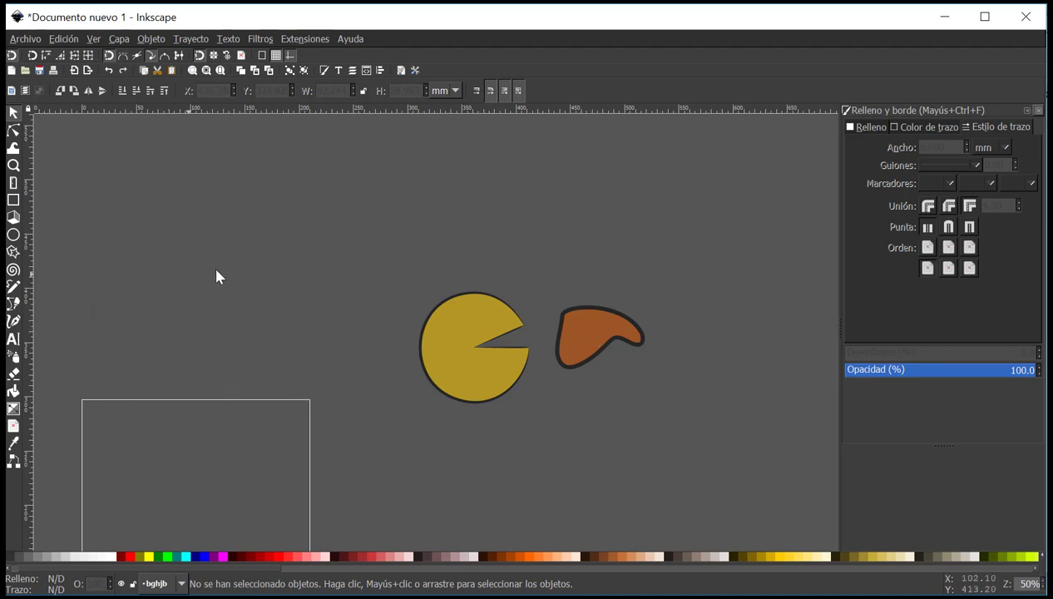
{"action": "scroll", "coordinate": [207, 339], "scroll_direction": "left", "scroll_amount": 3}
{"action": "scroll", "coordinate": [207, 339], "scroll_direction": "left", "scroll_amount": 3}
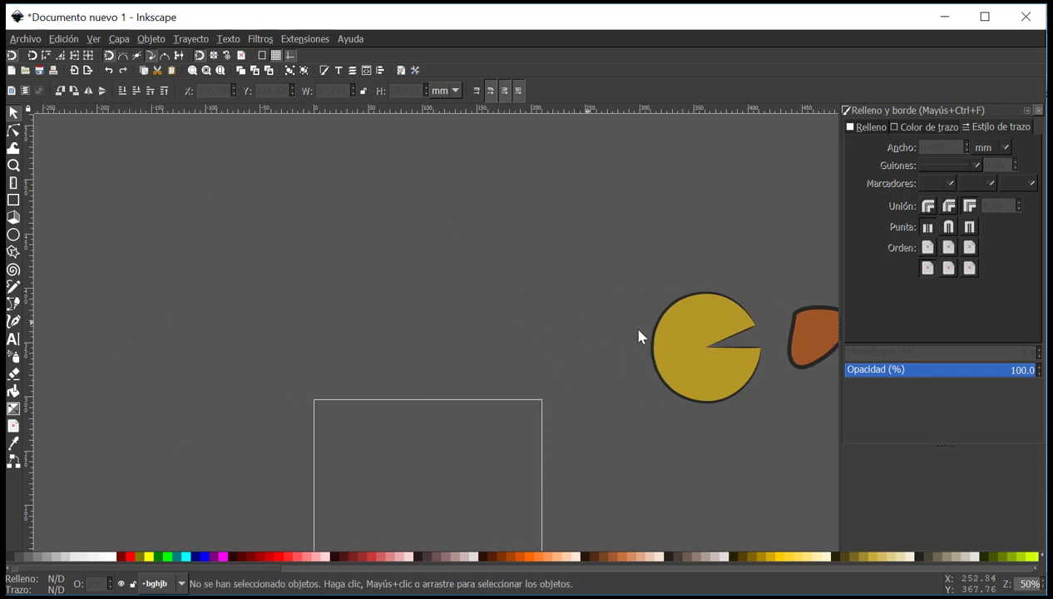
{"action": "scroll", "coordinate": [638, 335], "scroll_direction": "right", "scroll_amount": 6}
{"action": "scroll", "coordinate": [458, 313], "scroll_direction": "up", "scroll_amount": 1}
{"action": "scroll", "coordinate": [469, 364], "scroll_direction": "down", "scroll_amount": 1}
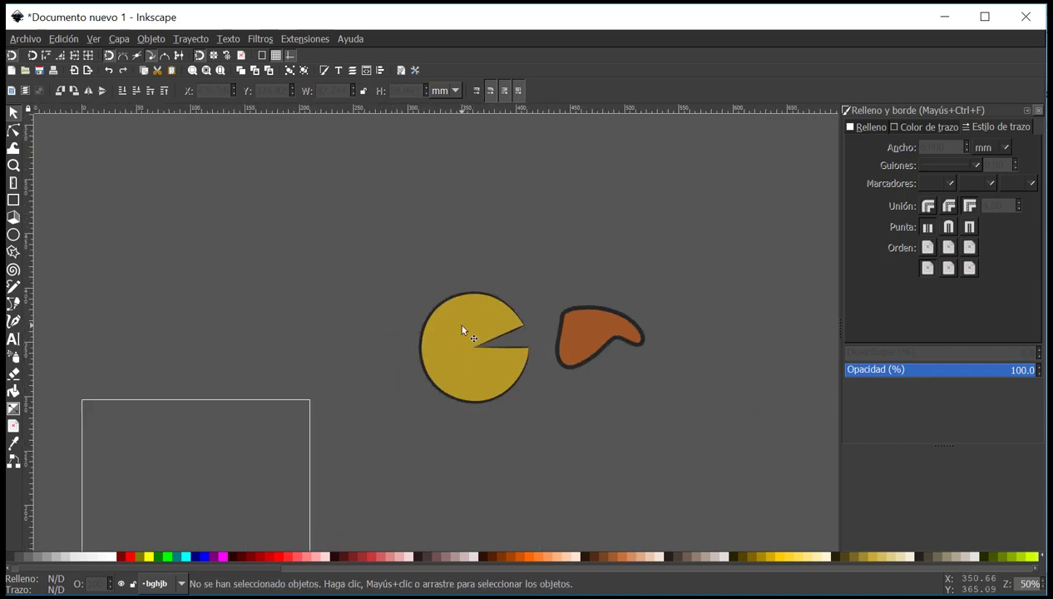
{"action": "left_click", "coordinate": [464, 330]}
{"action": "left_click", "coordinate": [383, 301]}
{"action": "left_click", "coordinate": [439, 341]}
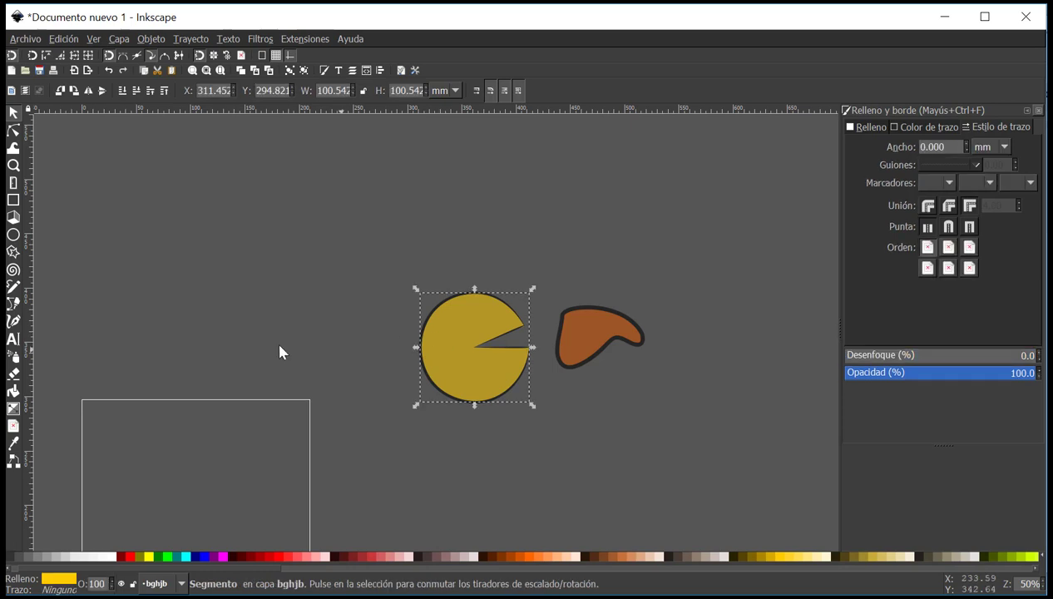
{"action": "left_click", "coordinate": [216, 312]}
{"action": "left_click_drag", "start_coordinate": [129, 164], "coordinate": [349, 349]}
{"action": "left_click_drag", "start_coordinate": [116, 157], "coordinate": [332, 344]}
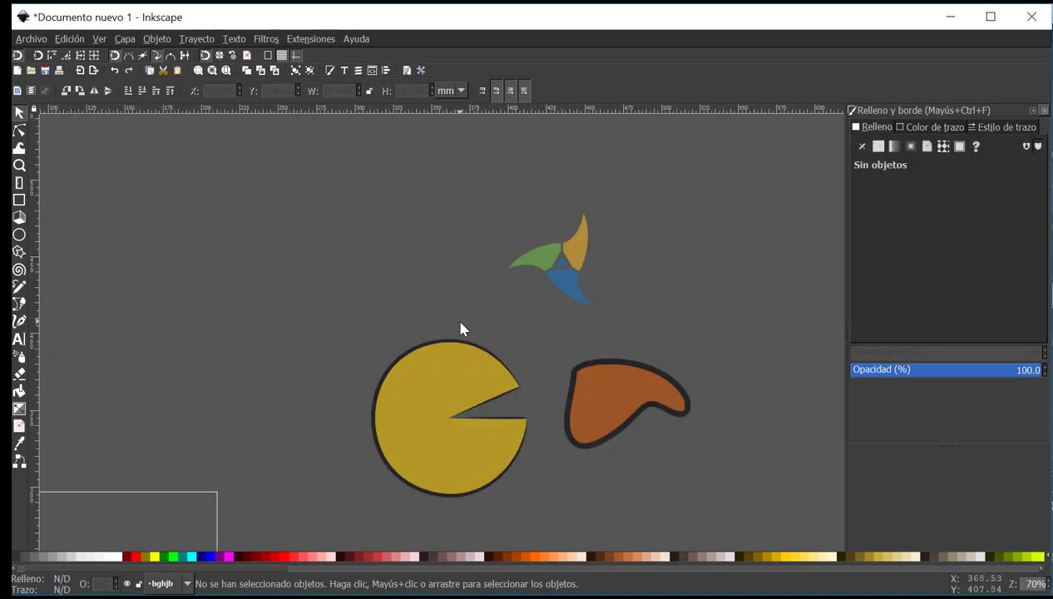
Move the three-bladed vector logo group above the yellow Pac-Man circle.
{"action": "mouse_move", "coordinate": [547, 264]}
{"action": "left_mouse_down"}
{"action": "mouse_move", "coordinate": [427, 254]}
{"action": "mouse_move", "coordinate": [541, 262]}
{"action": "left_mouse_up"}
{"action": "left_click_drag", "start_coordinate": [444, 144], "coordinate": [636, 360]}
{"action": "left_click", "coordinate": [295, 69]}
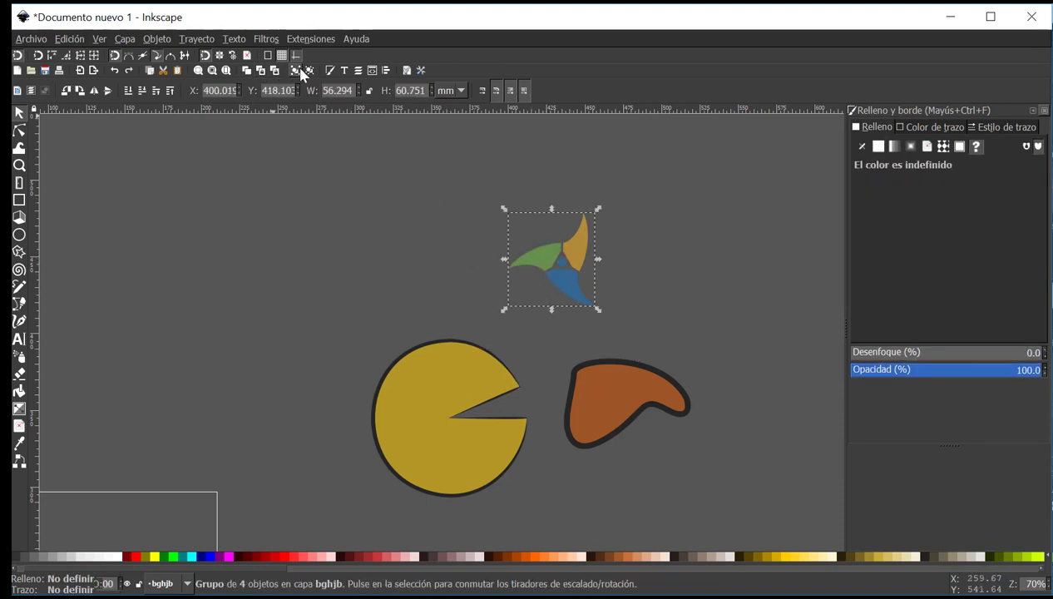
{"action": "left_click_drag", "start_coordinate": [552, 255], "coordinate": [477, 198]}
{"action": "scroll", "coordinate": [536, 332], "scroll_direction": "left", "scroll_amount": 4}
{"action": "scroll", "coordinate": [536, 332], "scroll_direction": "down", "scroll_amount": 2}
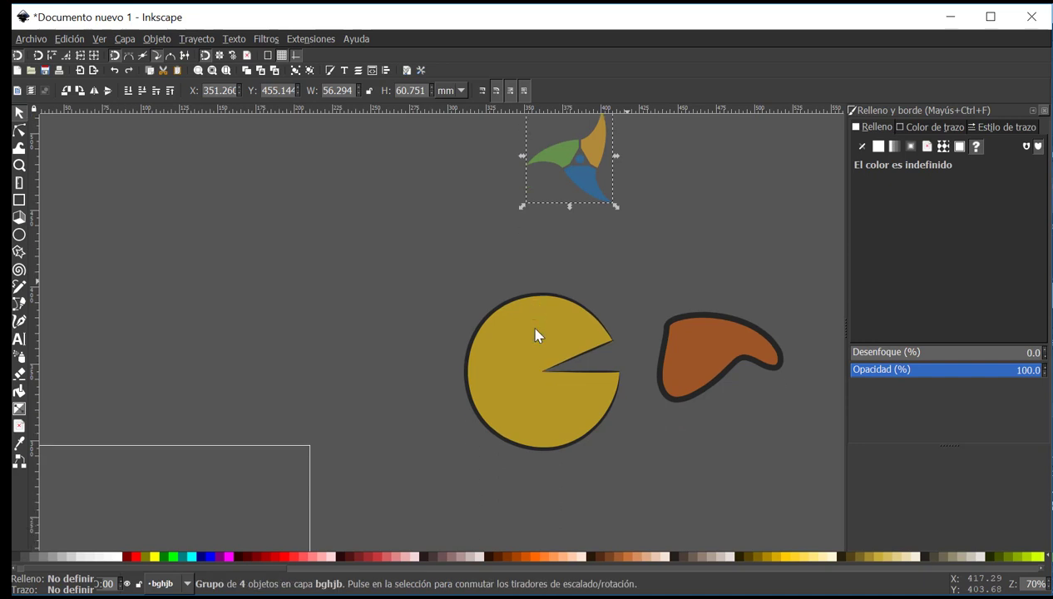
{"action": "scroll", "coordinate": [534, 265], "scroll_direction": "up", "scroll_amount": 1}
{"action": "left_click_drag", "start_coordinate": [535, 181], "coordinate": [496, 209]}
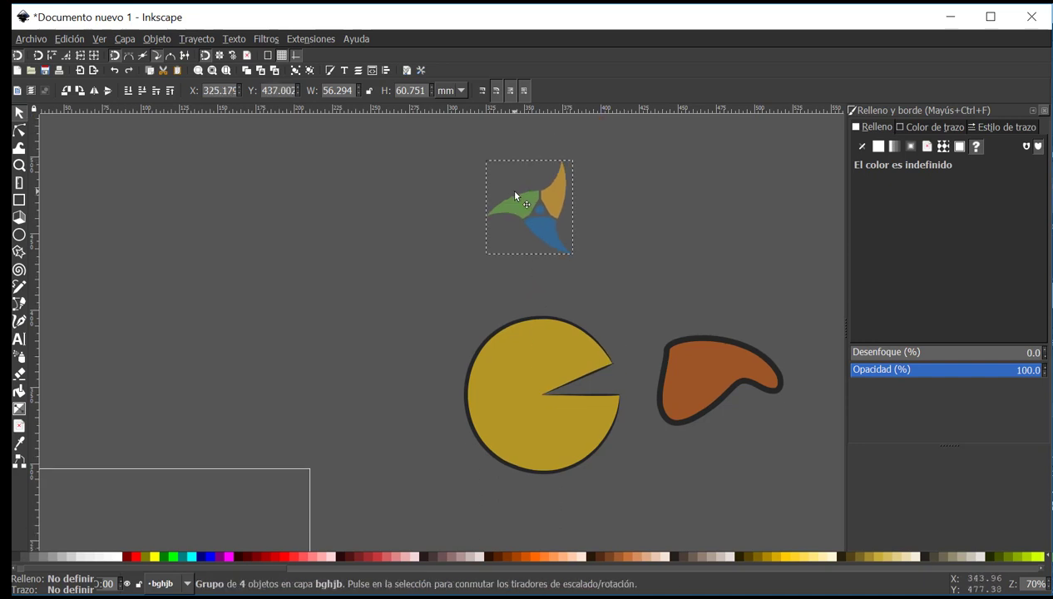
Recolour the yellow Pac-Man fill with the Dropper by sampling the logo's blades, ending on the blue one, and select the logo group.
{"action": "left_click", "coordinate": [515, 359]}
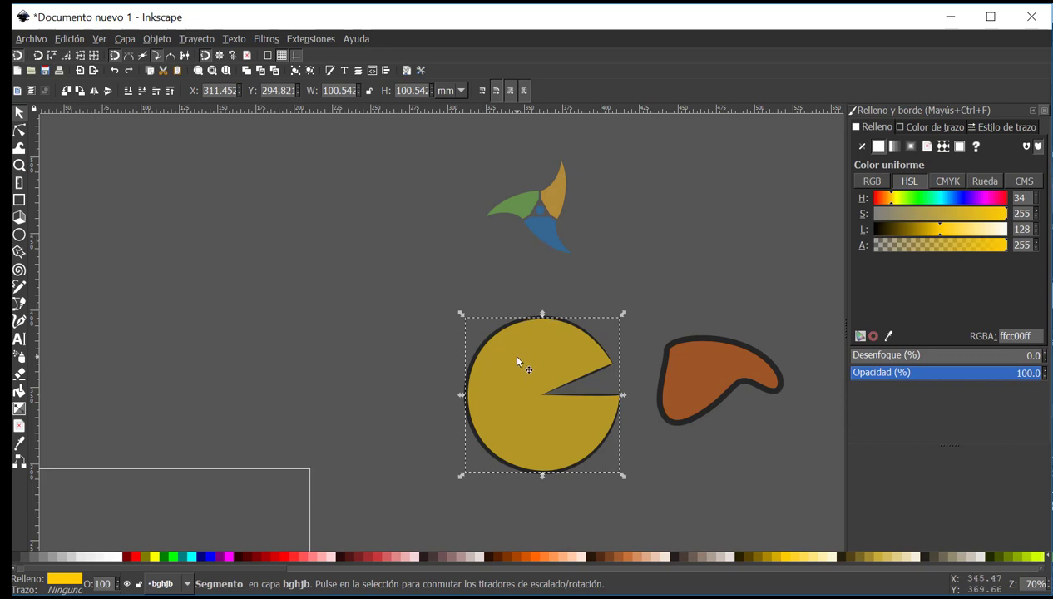
{"action": "left_click_drag", "start_coordinate": [557, 353], "coordinate": [544, 421]}
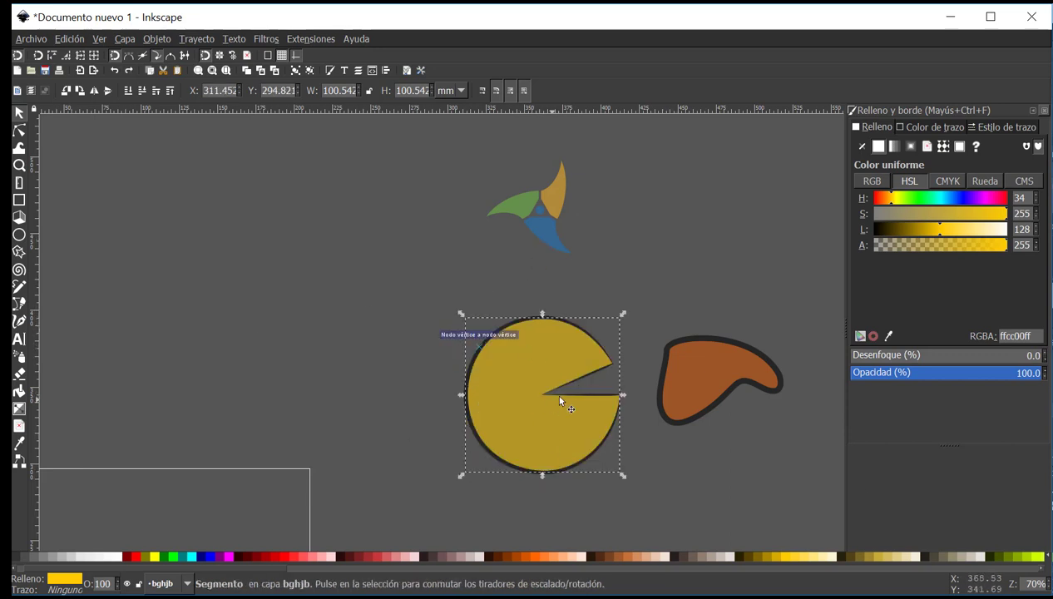
{"action": "left_click", "coordinate": [18, 443]}
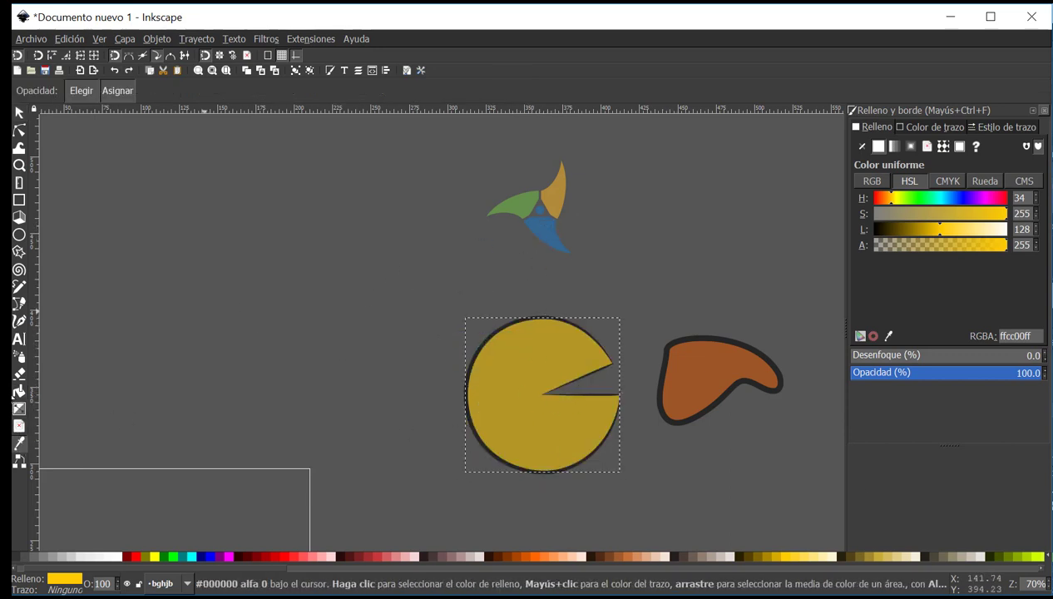
{"action": "left_click", "coordinate": [485, 215]}
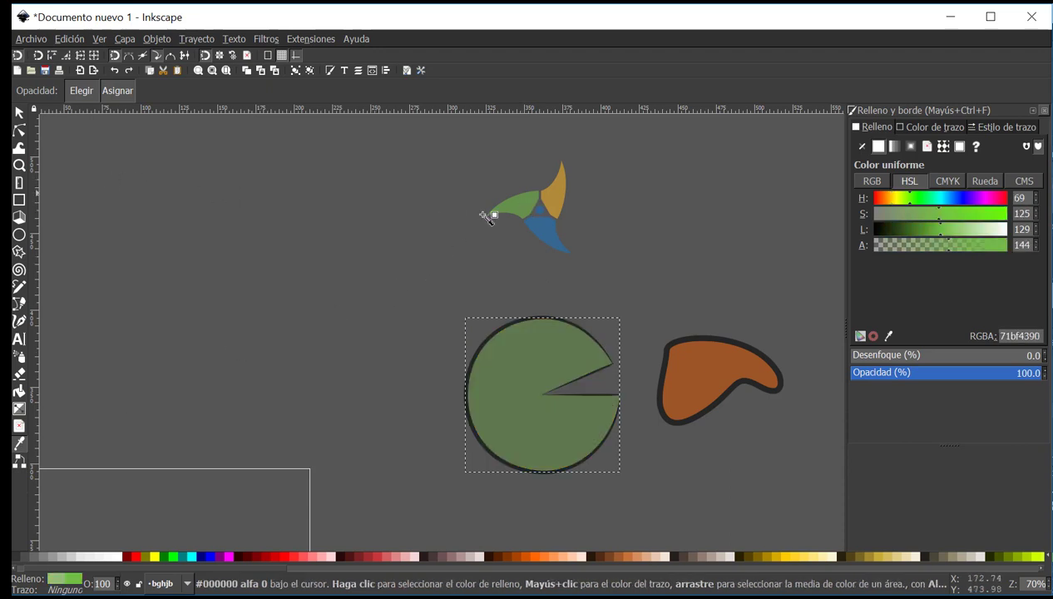
{"action": "left_click", "coordinate": [553, 193]}
{"action": "left_click_drag", "start_coordinate": [550, 233], "coordinate": [525, 235]}
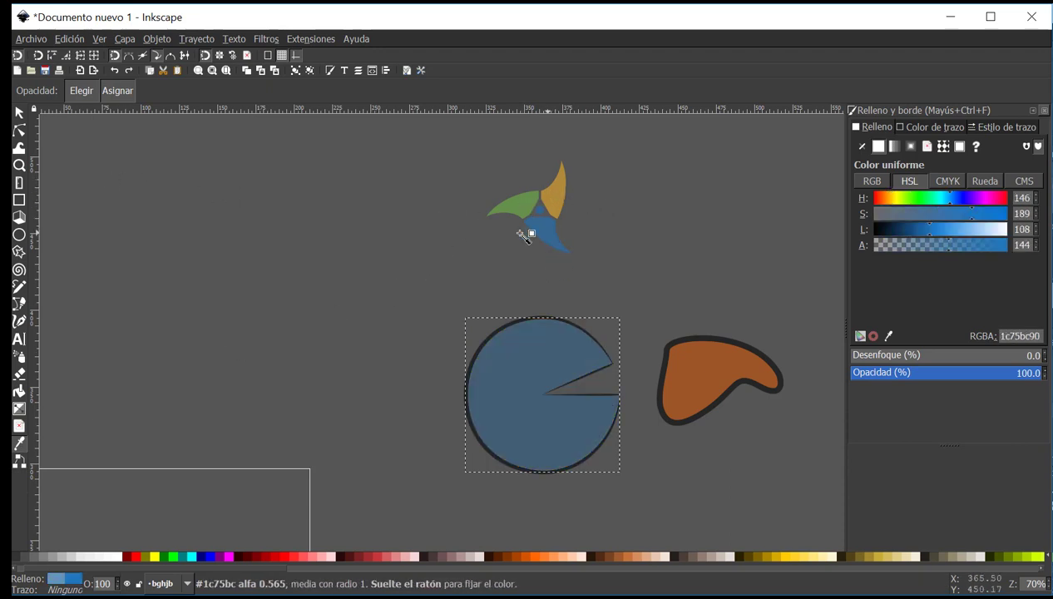
{"action": "left_click", "coordinate": [18, 112]}
{"action": "left_click", "coordinate": [315, 229]}
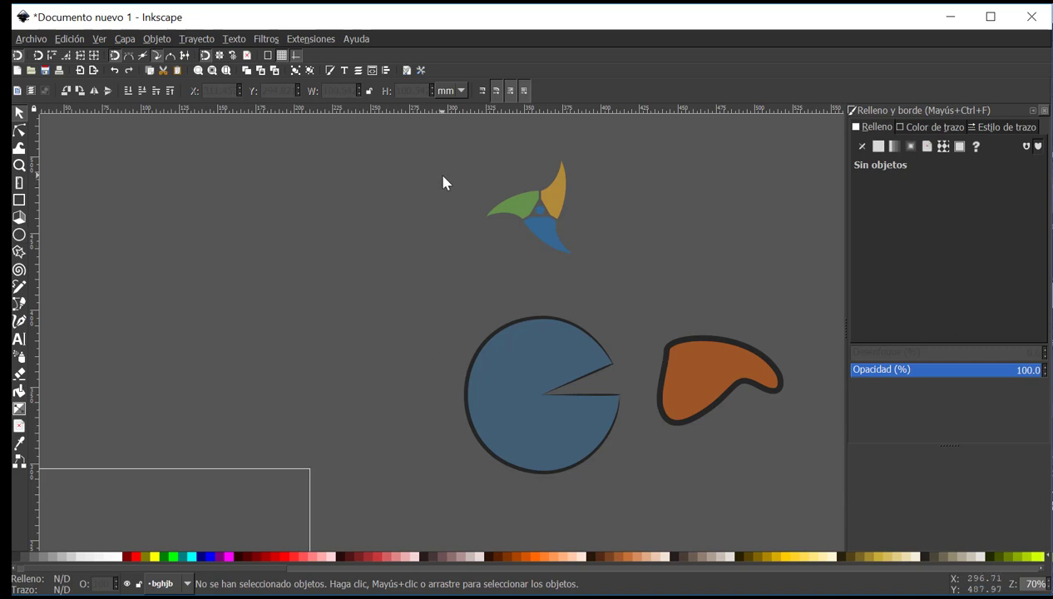
{"action": "left_click_drag", "start_coordinate": [441, 153], "coordinate": [623, 296]}
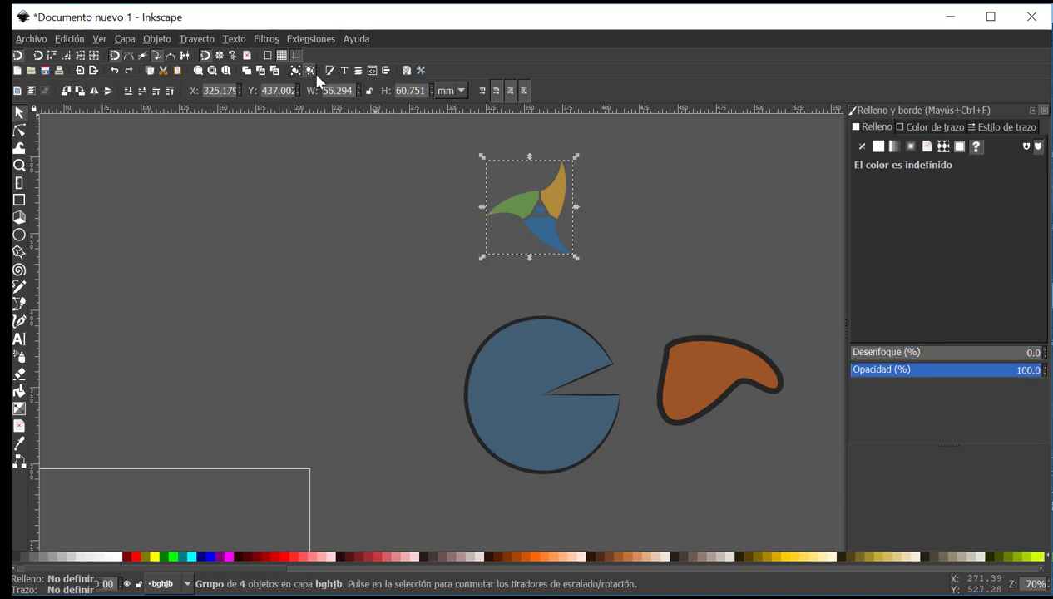
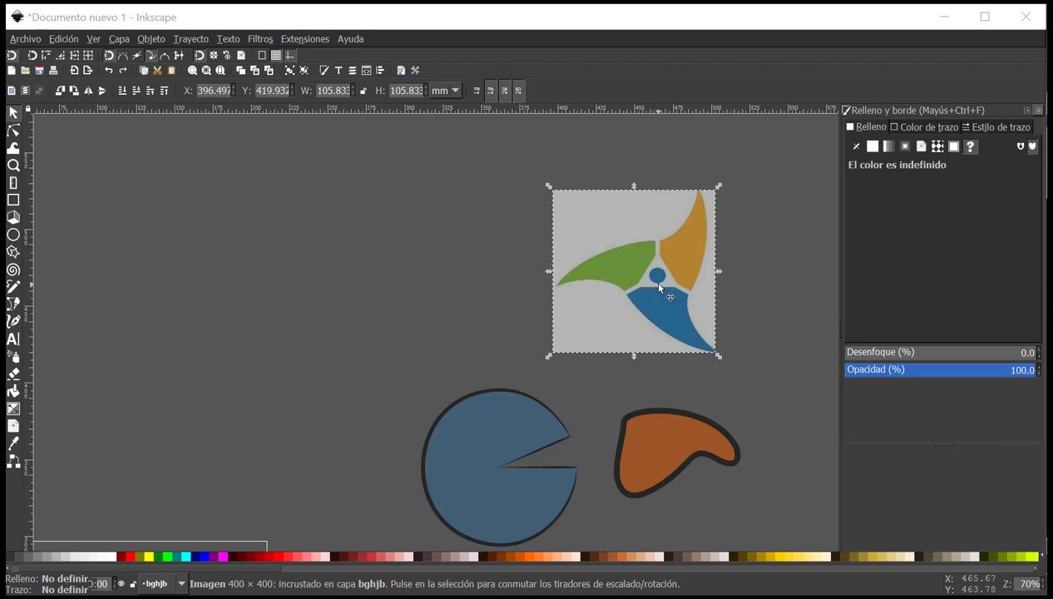
Position the embedded bitmap logo above the blue Pac-Man shape and the orange shape.
{"action": "left_click_drag", "start_coordinate": [645, 268], "coordinate": [561, 282]}
{"action": "scroll", "coordinate": [699, 320], "scroll_direction": "down", "scroll_amount": 2}
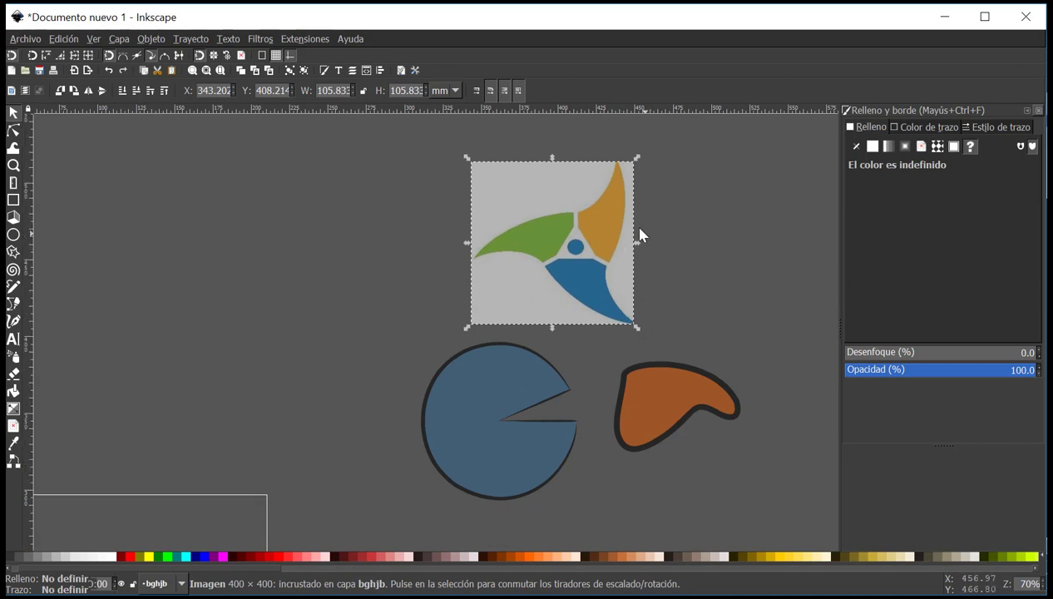
{"action": "scroll", "coordinate": [632, 250], "scroll_direction": "up", "scroll_amount": 1}
{"action": "left_click_drag", "start_coordinate": [607, 262], "coordinate": [635, 235]}
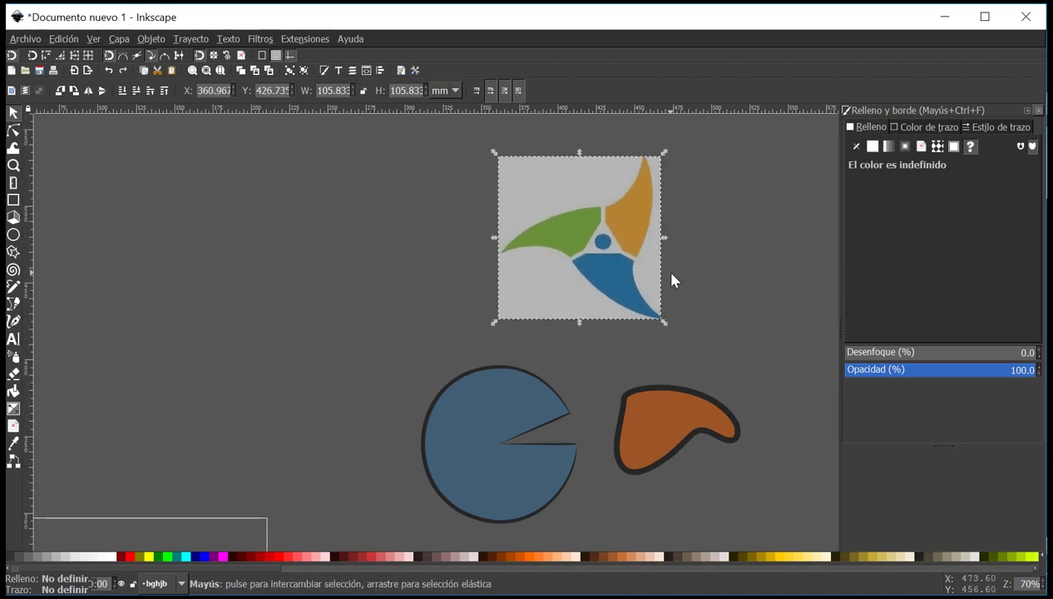
{"action": "scroll", "coordinate": [670, 281], "scroll_direction": "right", "scroll_amount": 2}
{"action": "left_click", "coordinate": [632, 353]}
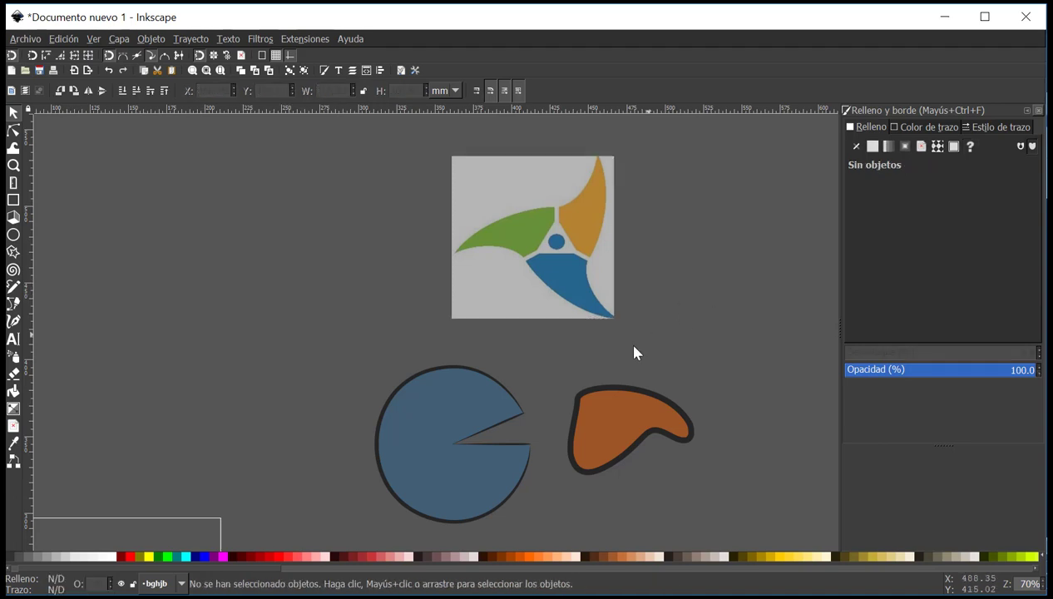
{"action": "scroll", "coordinate": [632, 353], "scroll_direction": "down", "scroll_amount": 1}
{"action": "scroll", "coordinate": [631, 352], "scroll_direction": "up", "scroll_amount": 2}
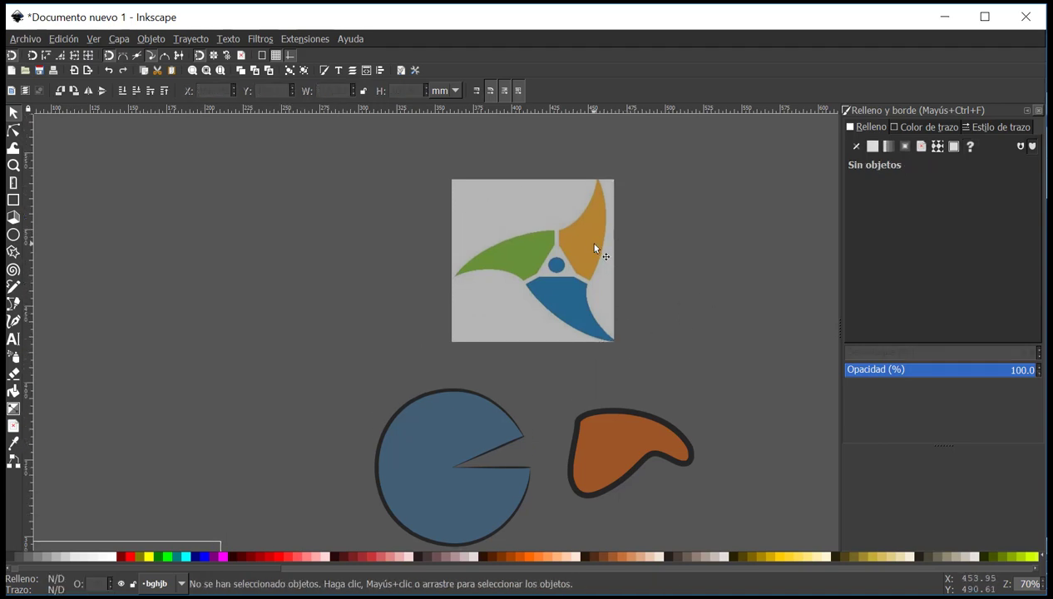
{"action": "mouse_move", "coordinate": [587, 241]}
{"action": "left_mouse_down"}
{"action": "mouse_move", "coordinate": [554, 274]}
{"action": "mouse_move", "coordinate": [584, 246]}
{"action": "left_mouse_up"}
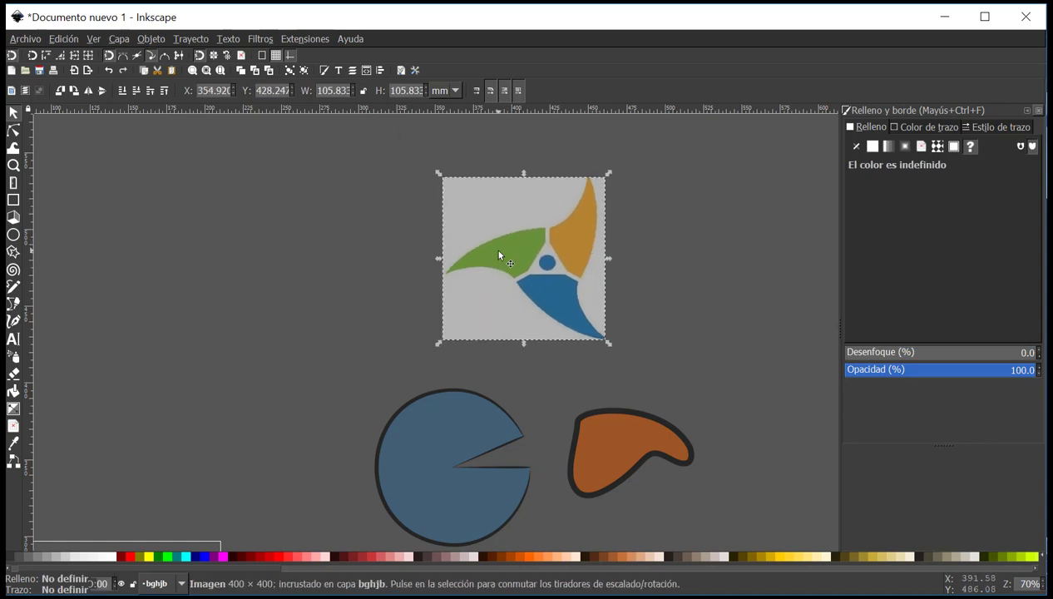
{"action": "mouse_move", "coordinate": [500, 255]}
{"action": "left_mouse_down"}
{"action": "mouse_move", "coordinate": [585, 209]}
{"action": "mouse_move", "coordinate": [502, 247]}
{"action": "left_mouse_up"}
Examine the pixel edges of the embedded bitmap logo up close, around its central dot and blades.
{"action": "left_click", "coordinate": [370, 254]}
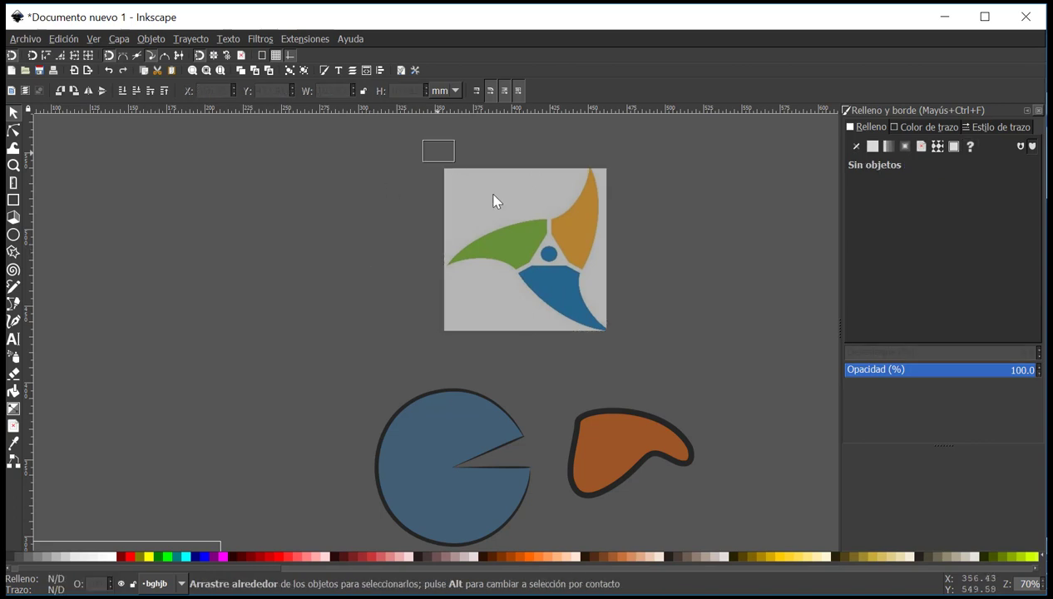
{"action": "left_click", "coordinate": [453, 256]}
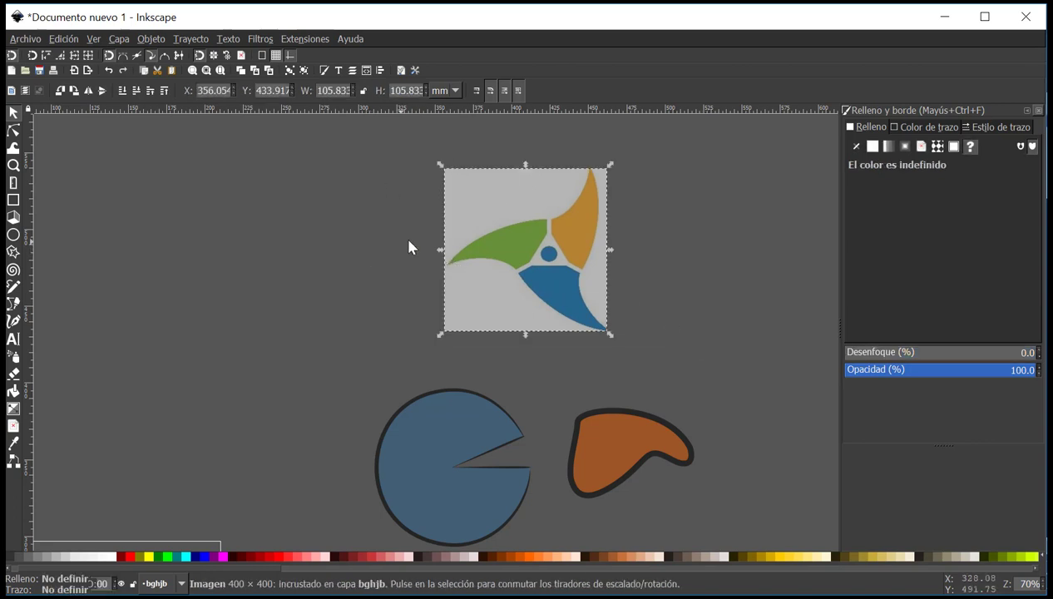
{"action": "left_click", "coordinate": [411, 244]}
{"action": "scroll", "coordinate": [506, 262], "scroll_direction": "up", "scroll_amount": 2}
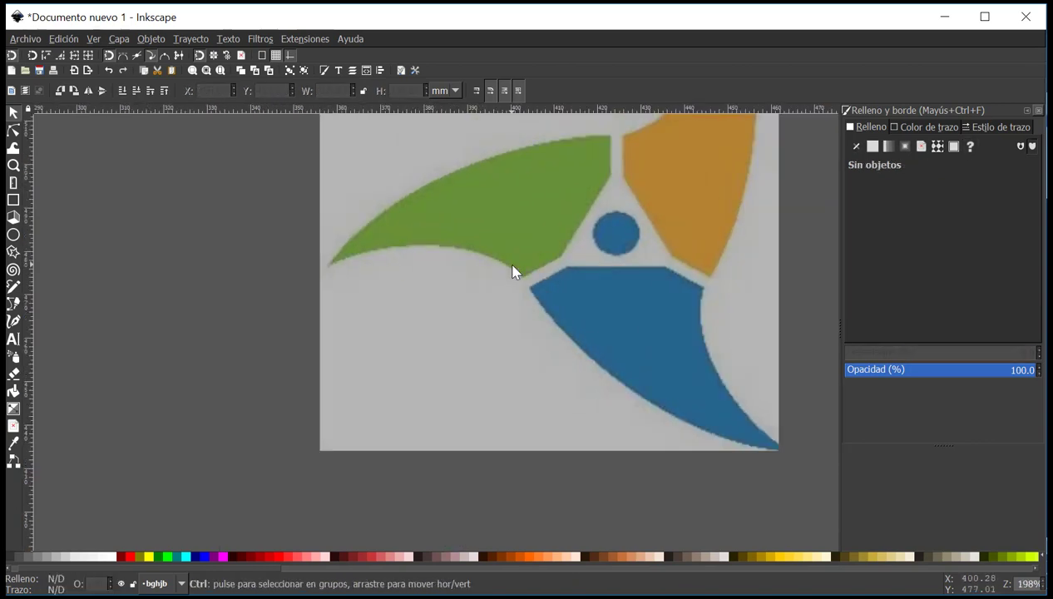
{"action": "scroll", "coordinate": [582, 262], "scroll_direction": "down", "scroll_amount": 1}
{"action": "scroll", "coordinate": [644, 257], "scroll_direction": "right", "scroll_amount": 1}
{"action": "scroll", "coordinate": [639, 261], "scroll_direction": "up", "scroll_amount": 4}
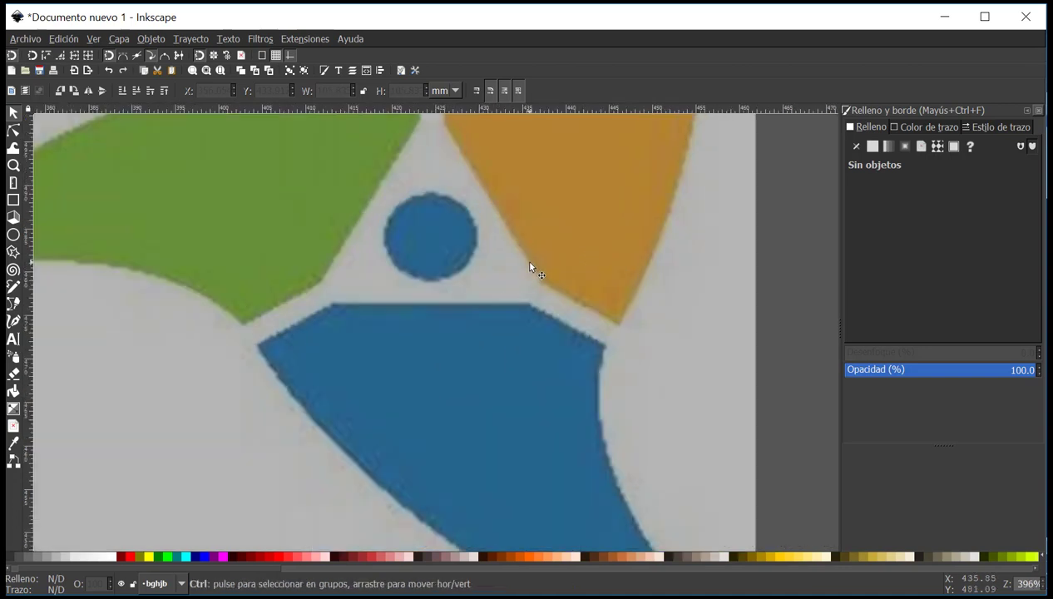
{"action": "scroll", "coordinate": [531, 265], "scroll_direction": "down", "scroll_amount": 3}
{"action": "scroll", "coordinate": [534, 278], "scroll_direction": "up", "scroll_amount": 1}
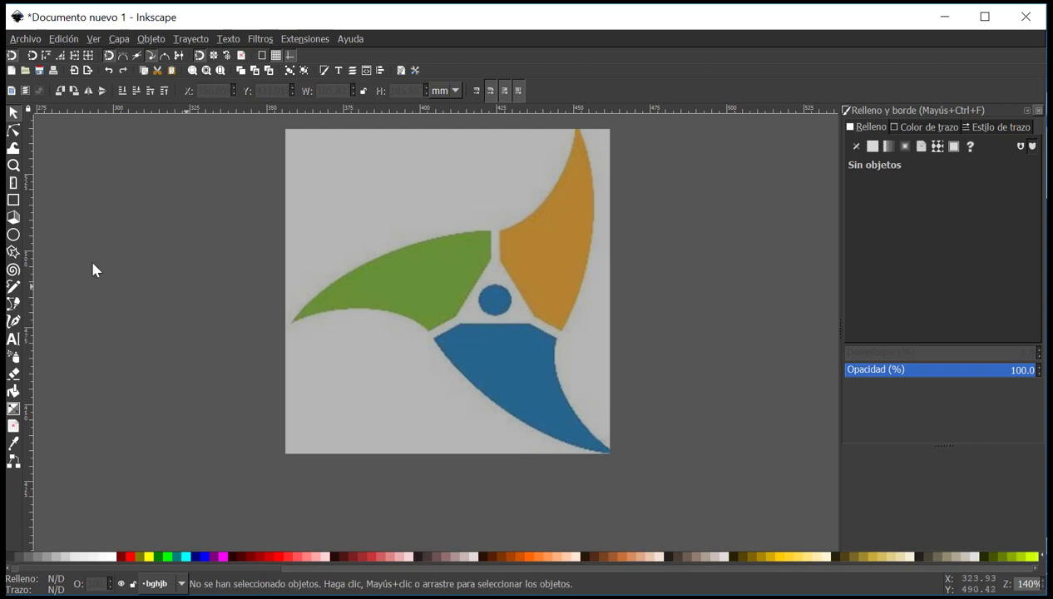
Trace the bitmap logo with Vectorizar mapa de bits using Detección de bordes, and place the traced outline left of the image.
{"action": "left_click_drag", "start_coordinate": [432, 303], "coordinate": [416, 268]}
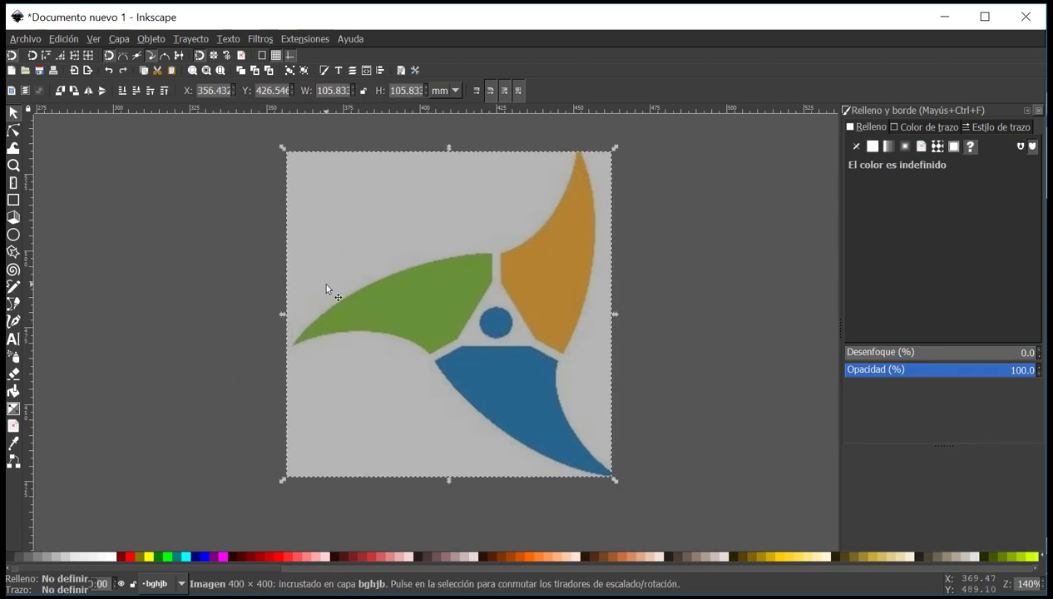
{"action": "left_click", "coordinate": [189, 39]}
{"action": "mouse_move", "coordinate": [304, 39]}
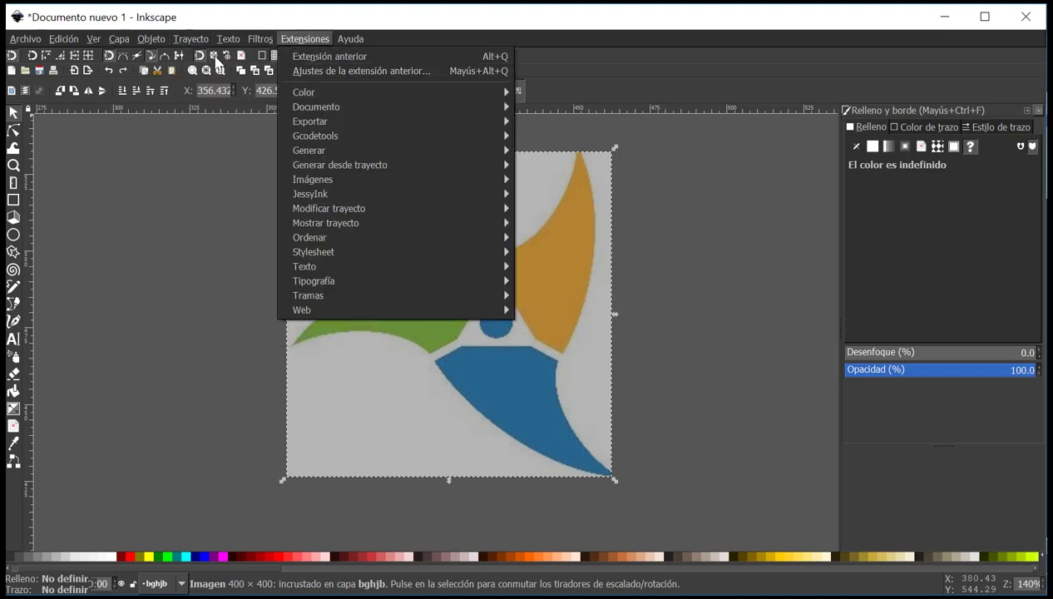
{"action": "left_click", "coordinate": [209, 83]}
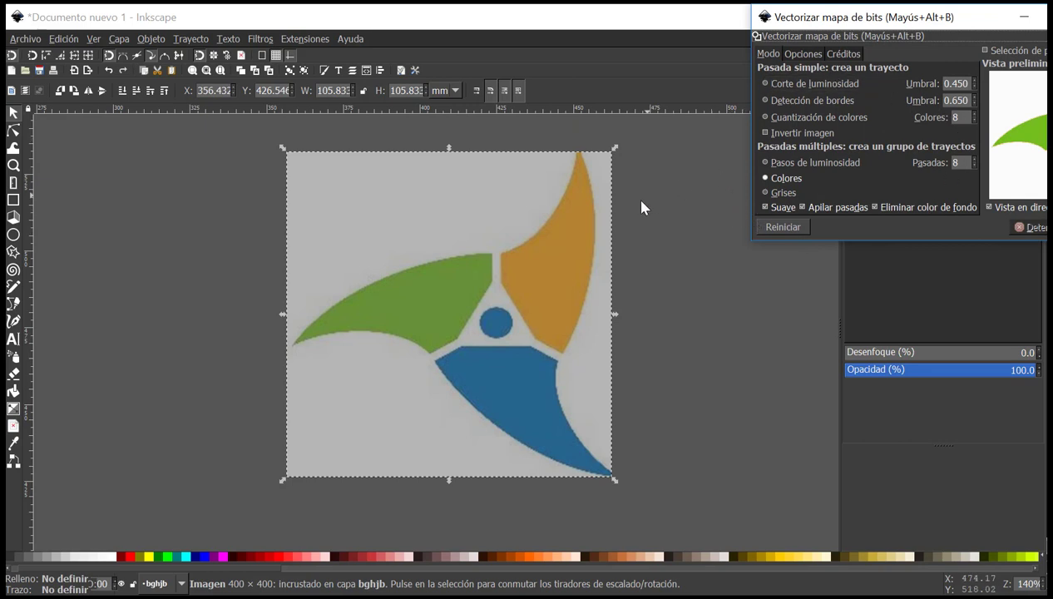
{"action": "left_click", "coordinate": [765, 101]}
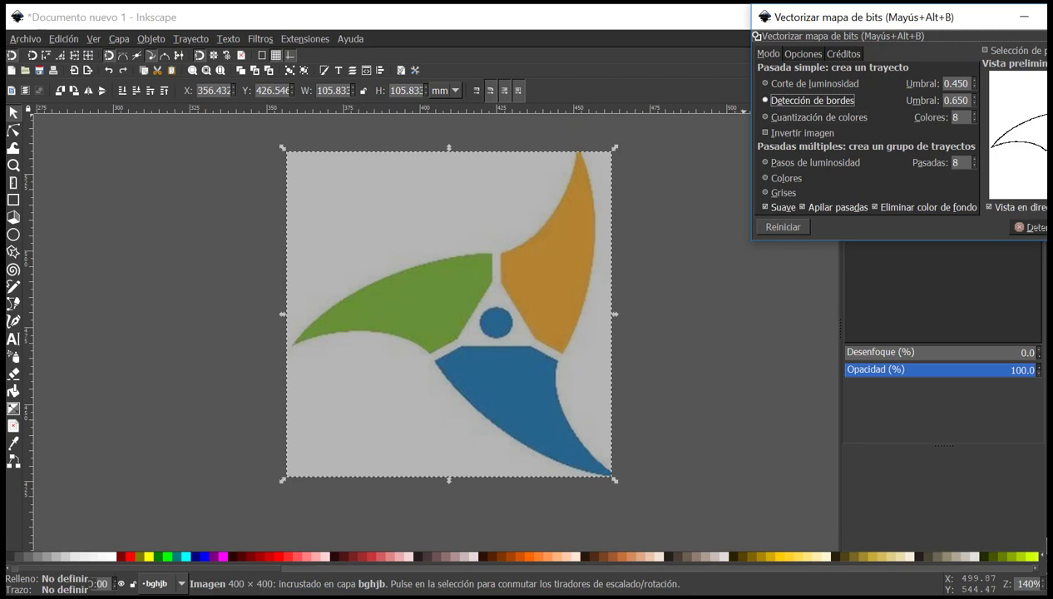
{"action": "left_click", "coordinate": [1049, 227]}
{"action": "mouse_move", "coordinate": [575, 297]}
{"action": "left_mouse_down"}
{"action": "mouse_move", "coordinate": [569, 284]}
{"action": "mouse_move", "coordinate": [254, 270]}
{"action": "left_mouse_up"}
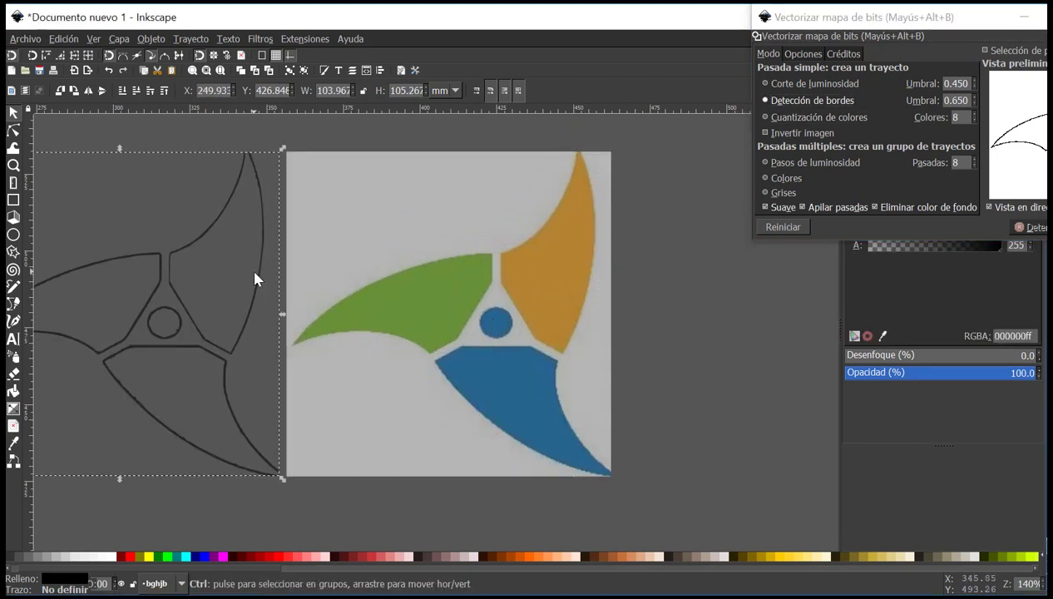
{"action": "scroll", "coordinate": [206, 300], "scroll_direction": "left", "scroll_amount": 2}
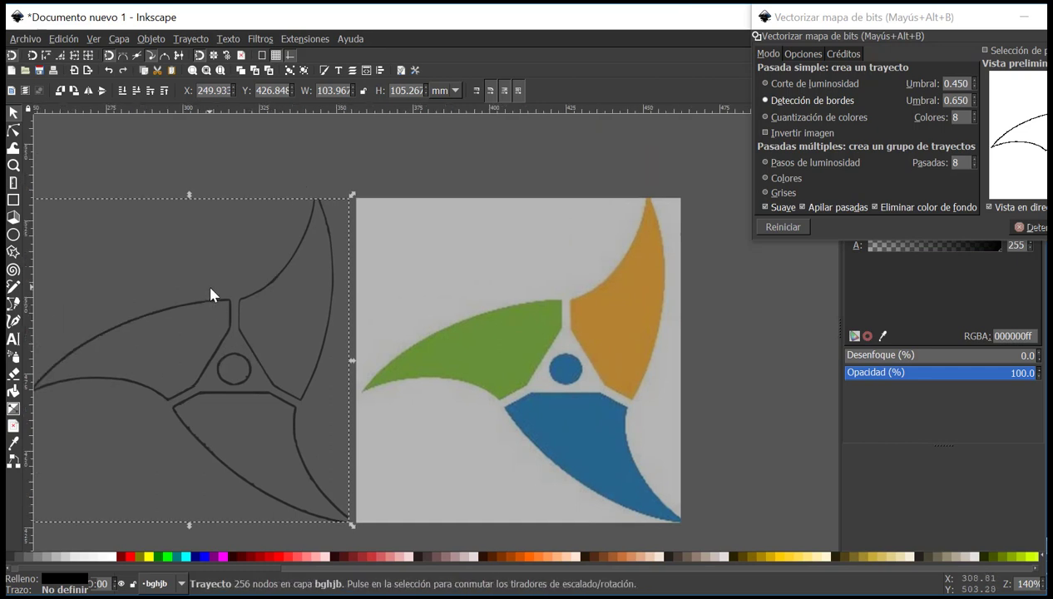
Undo the traced outline's move, raise the number of passes to 13, and delete the traced outline.
{"action": "key", "text": "ctrl+z"}
{"action": "scroll", "coordinate": [206, 281], "scroll_direction": "right", "scroll_amount": 5}
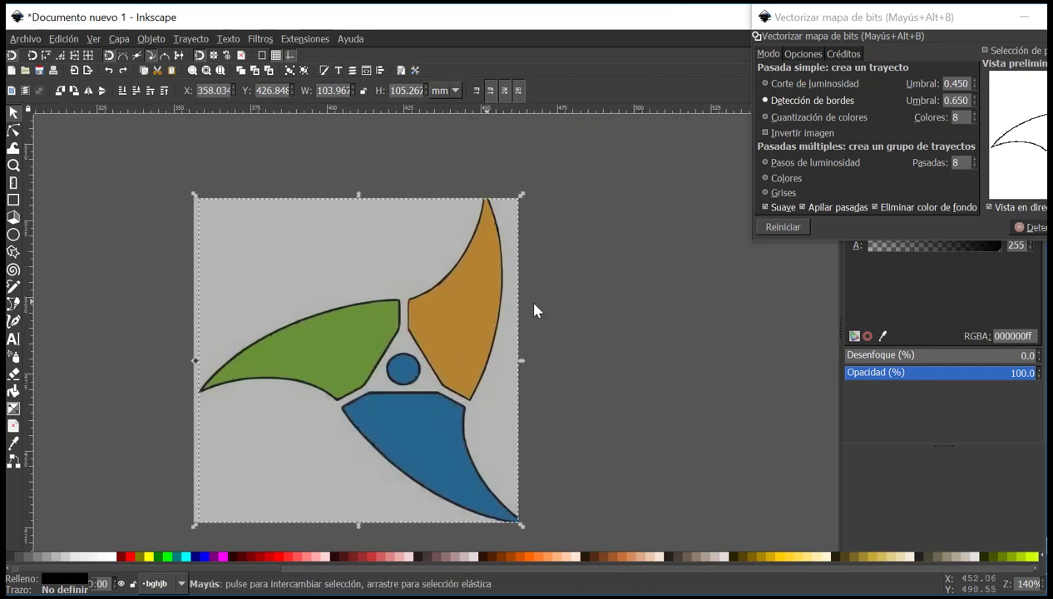
{"action": "left_click", "coordinate": [976, 160]}
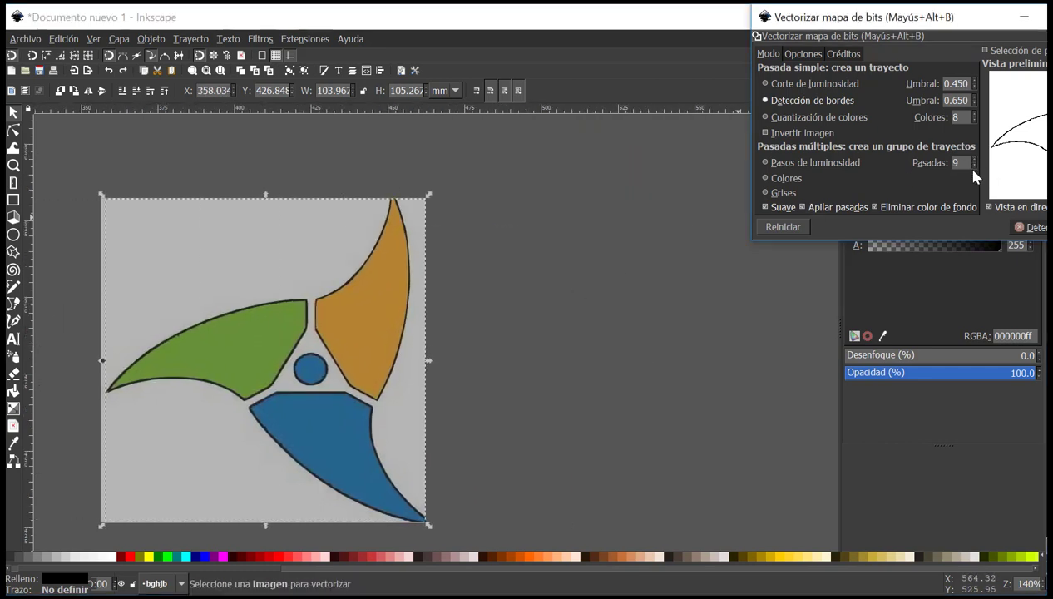
{"action": "left_click", "coordinate": [974, 159]}
{"action": "left_click", "coordinate": [974, 159]}
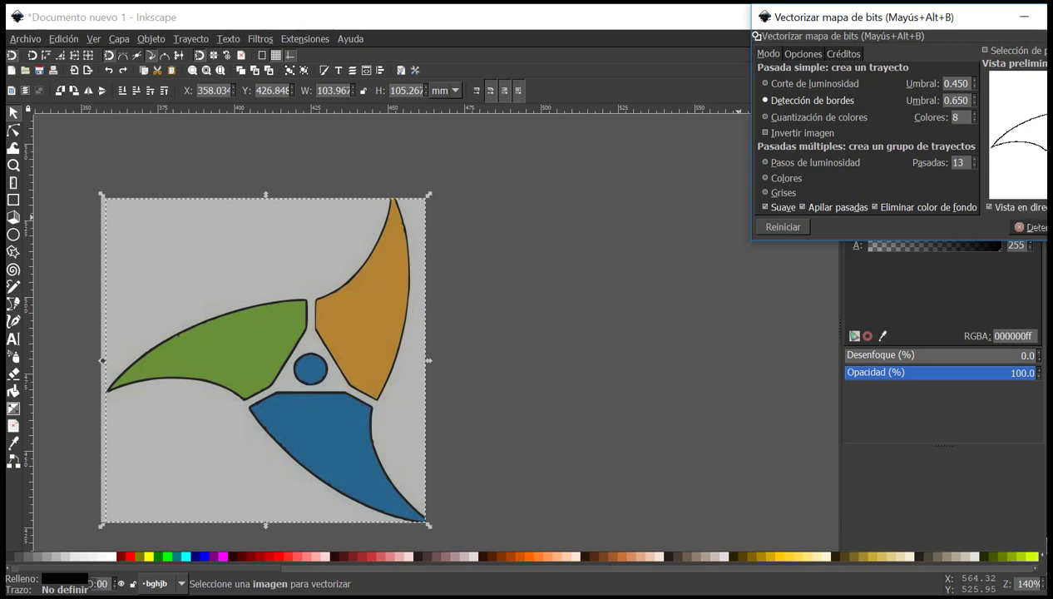
{"action": "key", "text": "Delete"}
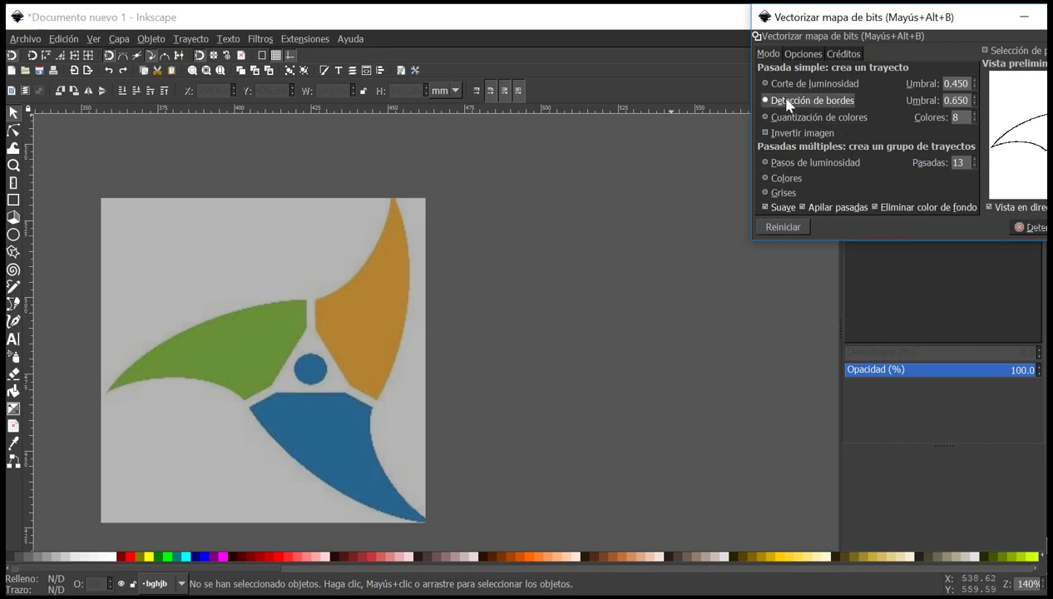
Try tracing the bitmap logo in Colores mode with 2 passes, compare the trace beside the image, and delete it.
{"action": "left_click", "coordinate": [764, 178]}
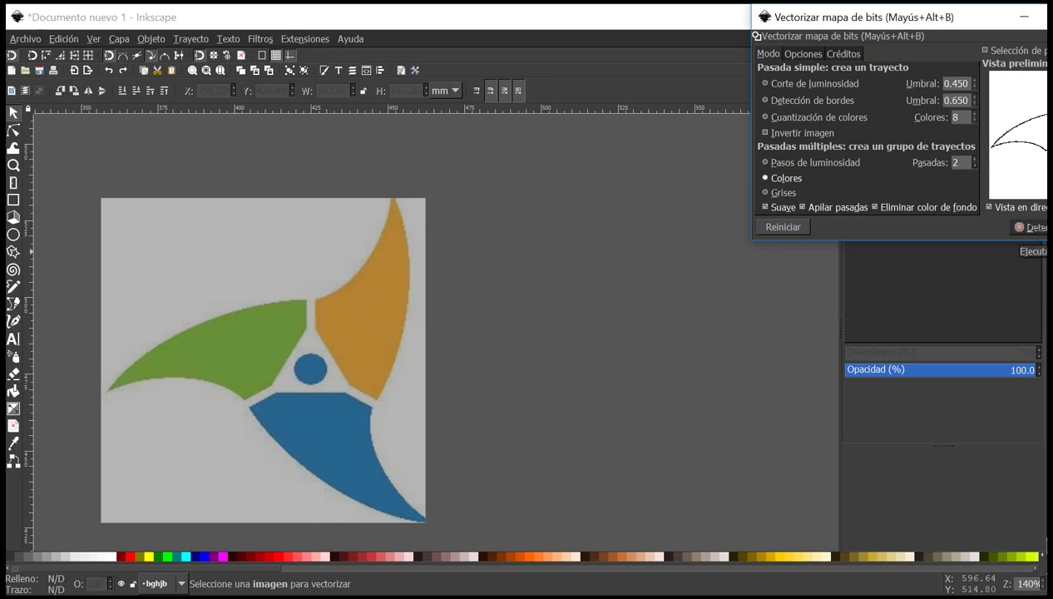
{"action": "left_click_drag", "start_coordinate": [313, 348], "coordinate": [481, 307]}
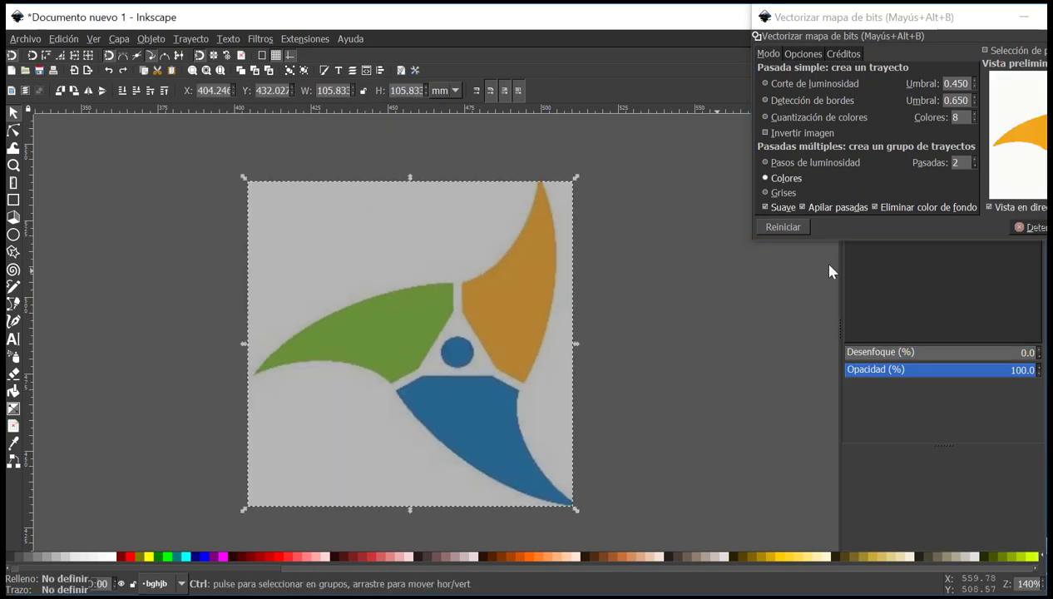
{"action": "key", "text": "ctrl+z"}
{"action": "left_click", "coordinate": [1050, 227]}
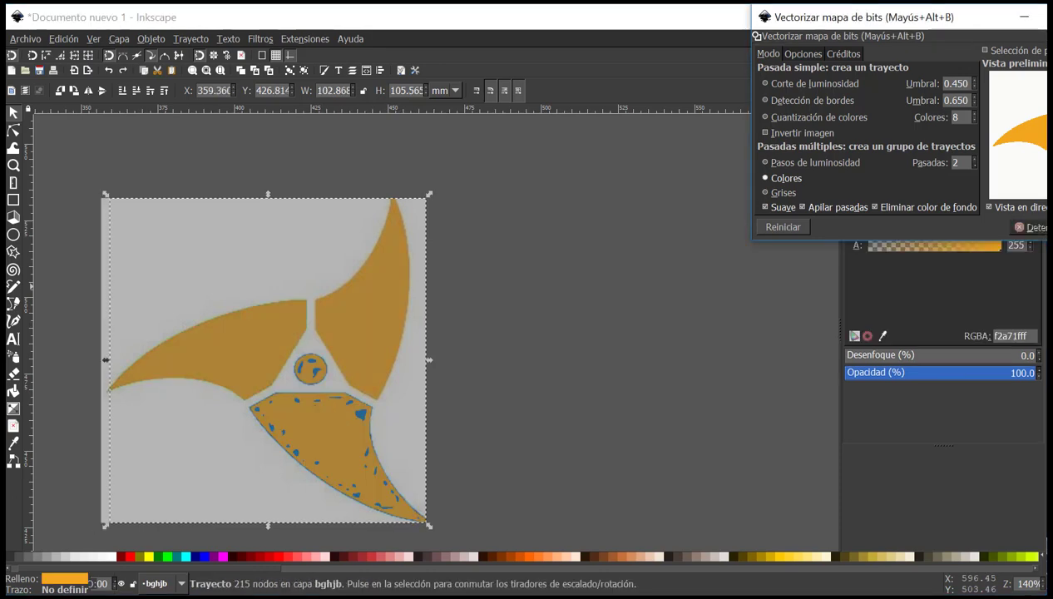
{"action": "scroll", "coordinate": [305, 337], "scroll_direction": "down", "scroll_amount": 1}
{"action": "scroll", "coordinate": [277, 398], "scroll_direction": "up", "scroll_amount": 2}
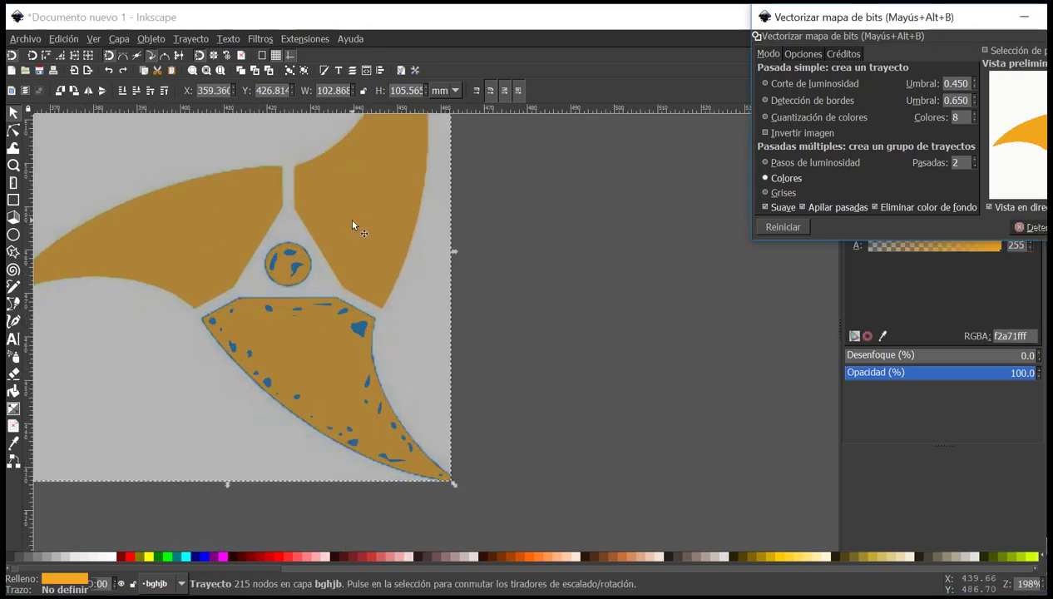
{"action": "mouse_move", "coordinate": [350, 220]}
{"action": "left_mouse_down"}
{"action": "mouse_move", "coordinate": [686, 220]}
{"action": "mouse_move", "coordinate": [645, 219]}
{"action": "left_mouse_up"}
{"action": "scroll", "coordinate": [615, 226], "scroll_direction": "down", "scroll_amount": 1}
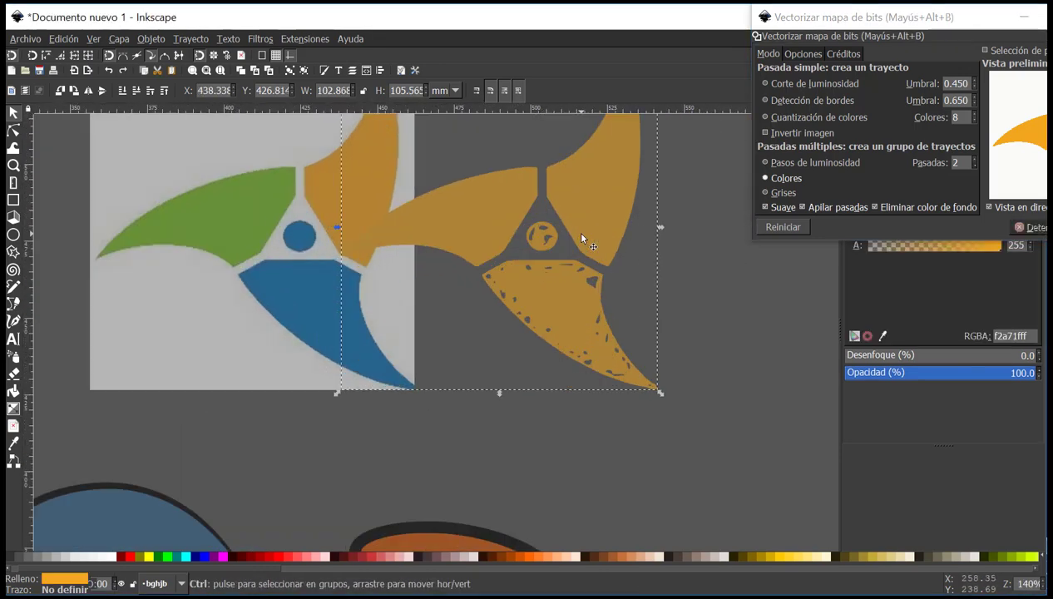
{"action": "scroll", "coordinate": [574, 230], "scroll_direction": "down", "scroll_amount": 2}
{"action": "scroll", "coordinate": [574, 231], "scroll_direction": "up", "scroll_amount": 3}
{"action": "scroll", "coordinate": [439, 230], "scroll_direction": "down", "scroll_amount": 2}
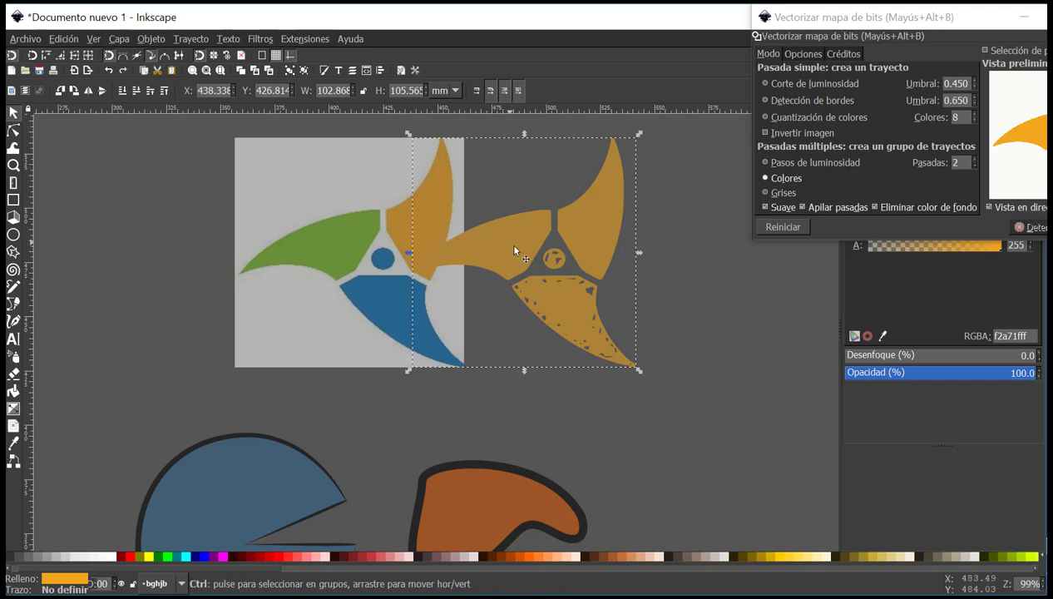
{"action": "key", "text": "Delete"}
Trace the bitmap logo in Colores mode with 10 passes.
{"action": "left_click", "coordinate": [410, 217]}
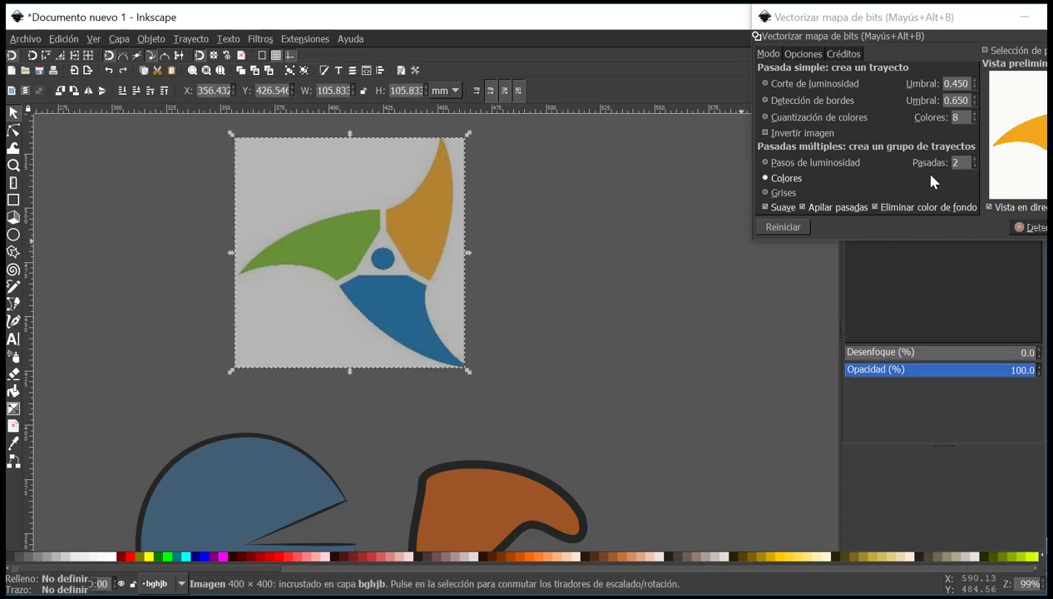
{"action": "left_click", "coordinate": [974, 158]}
{"action": "left_click", "coordinate": [975, 159]}
{"action": "left_click", "coordinate": [974, 159]}
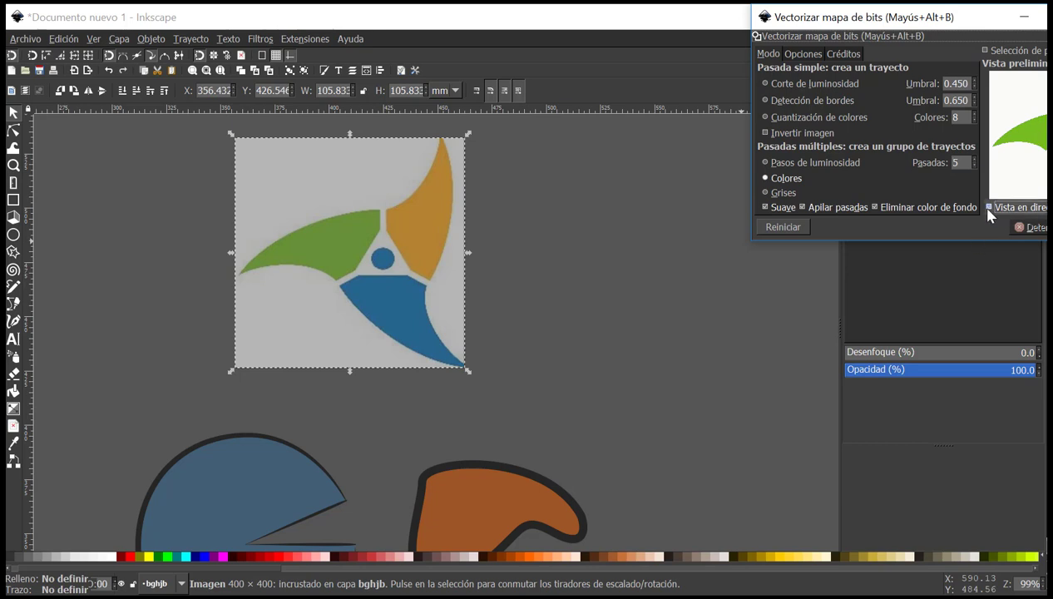
{"action": "left_click", "coordinate": [975, 159]}
{"action": "left_click_drag", "start_coordinate": [950, 24], "coordinate": [624, 89]}
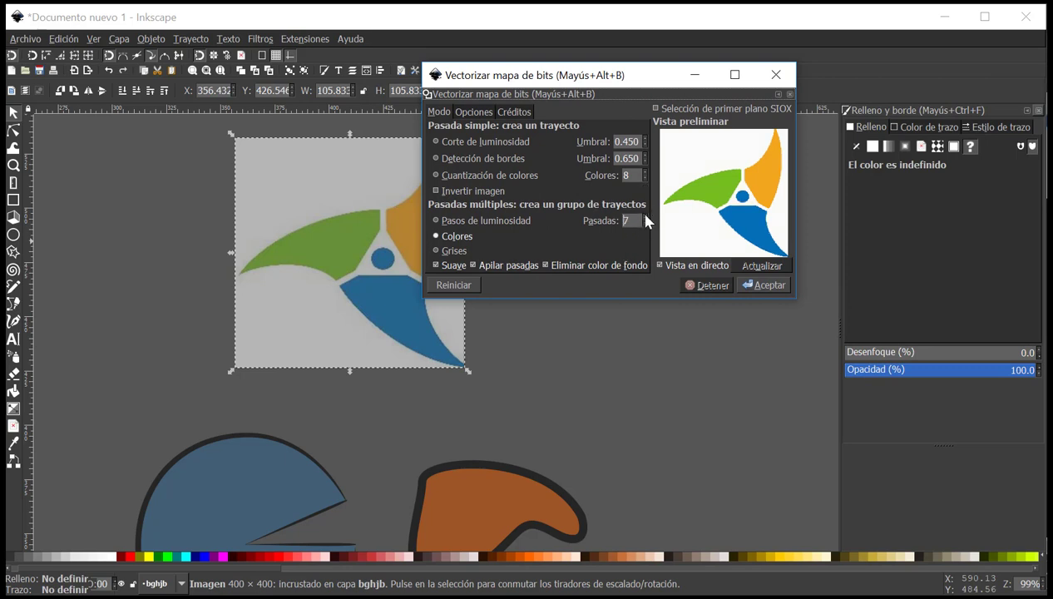
{"action": "left_click", "coordinate": [645, 217]}
{"action": "left_click", "coordinate": [645, 217]}
{"action": "left_click", "coordinate": [645, 217]}
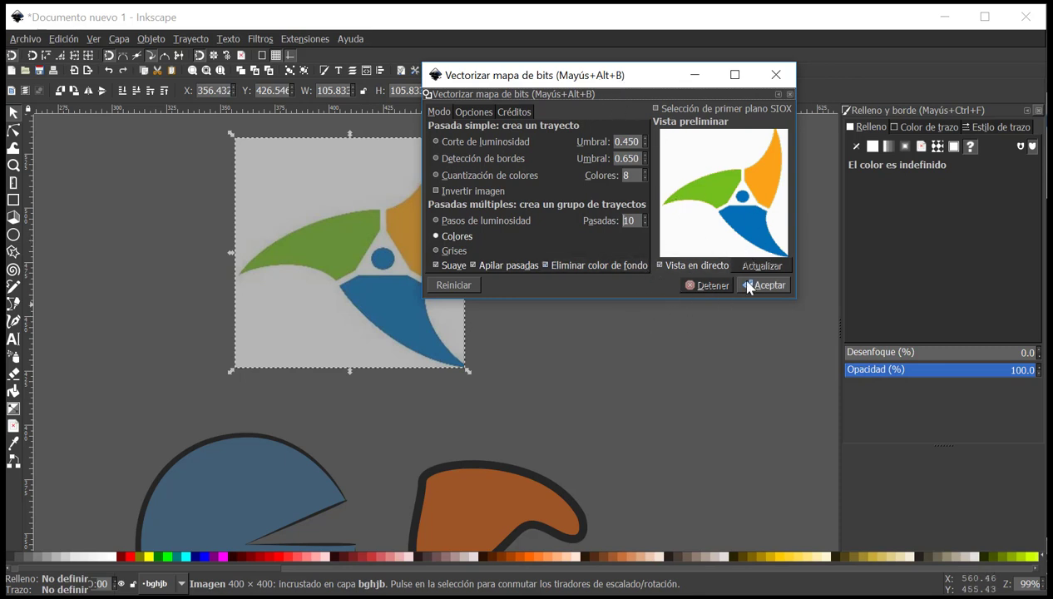
{"action": "left_click_drag", "start_coordinate": [626, 75], "coordinate": [785, 143]}
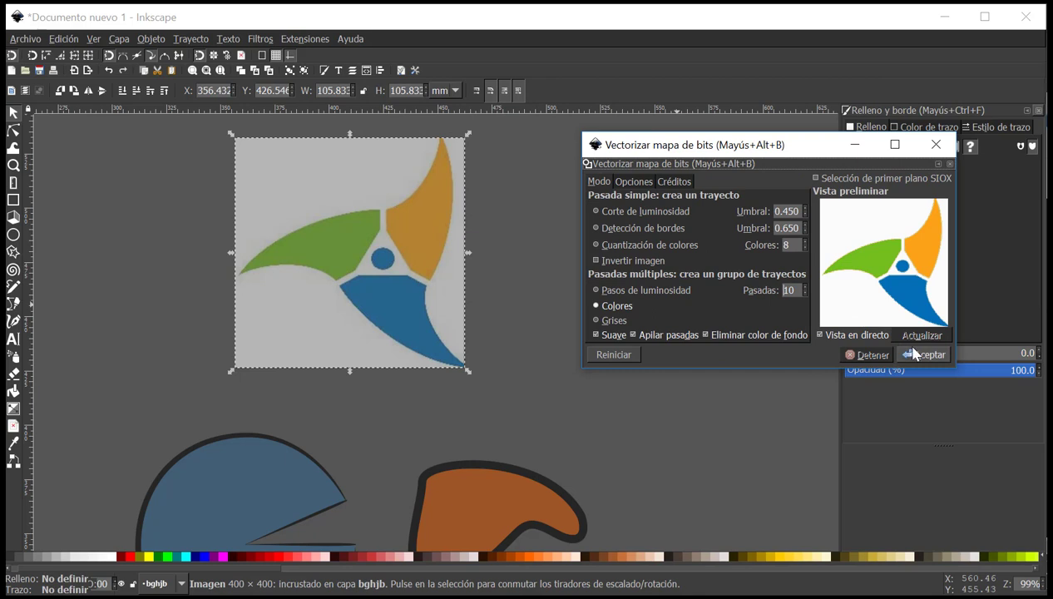
{"action": "left_click", "coordinate": [906, 355]}
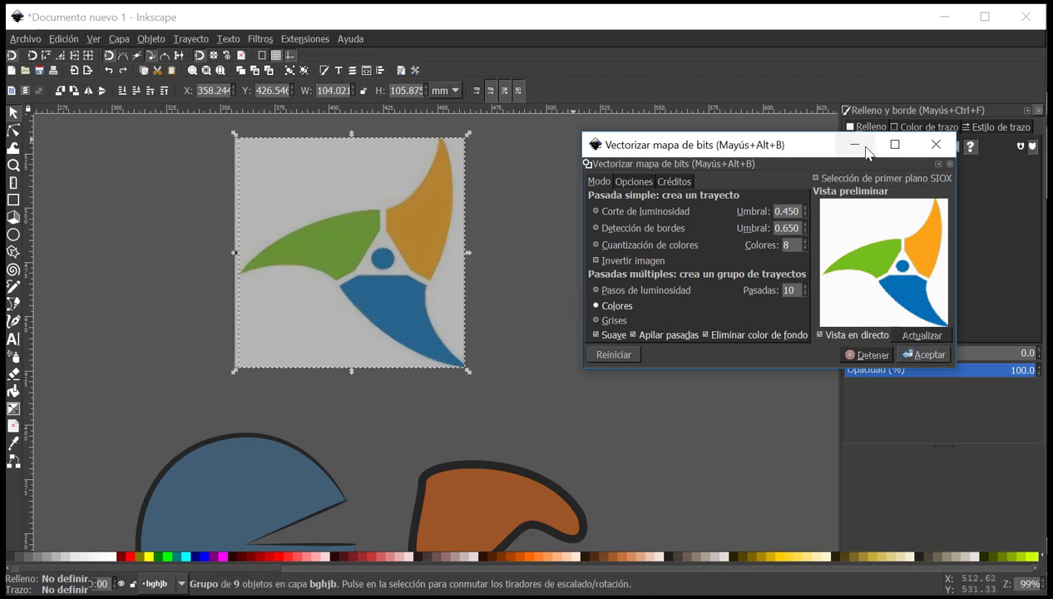
Move the bitmap image to the left of the colour trace, and shift the traced group slightly up and right.
{"action": "left_click_drag", "start_coordinate": [695, 144], "coordinate": [695, 93]}
{"action": "scroll", "coordinate": [509, 277], "scroll_direction": "left", "scroll_amount": 4}
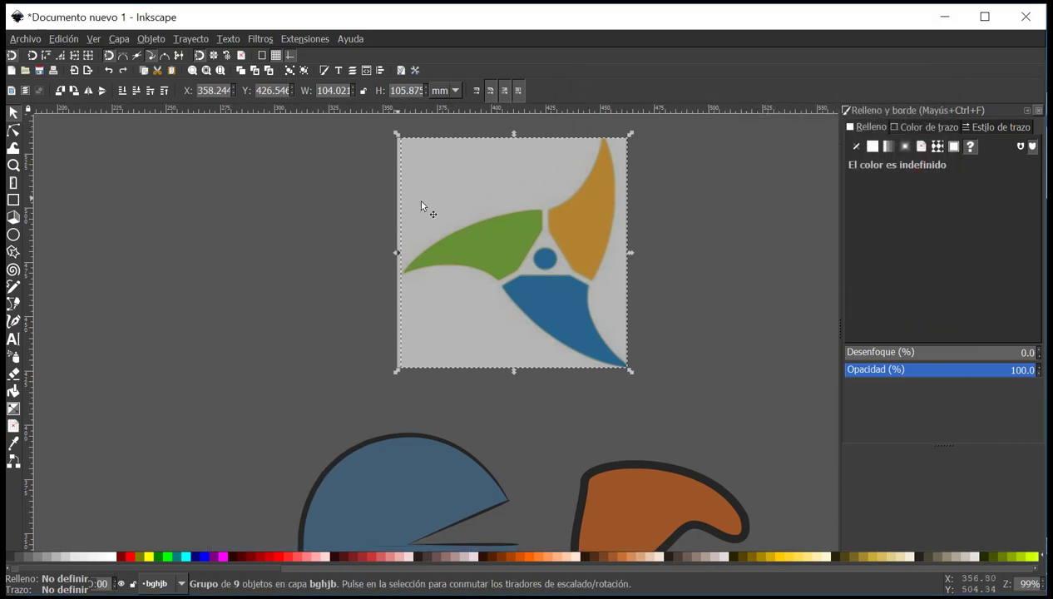
{"action": "mouse_move", "coordinate": [430, 197]}
{"action": "left_mouse_down"}
{"action": "mouse_move", "coordinate": [560, 181]}
{"action": "mouse_move", "coordinate": [152, 215]}
{"action": "left_mouse_up"}
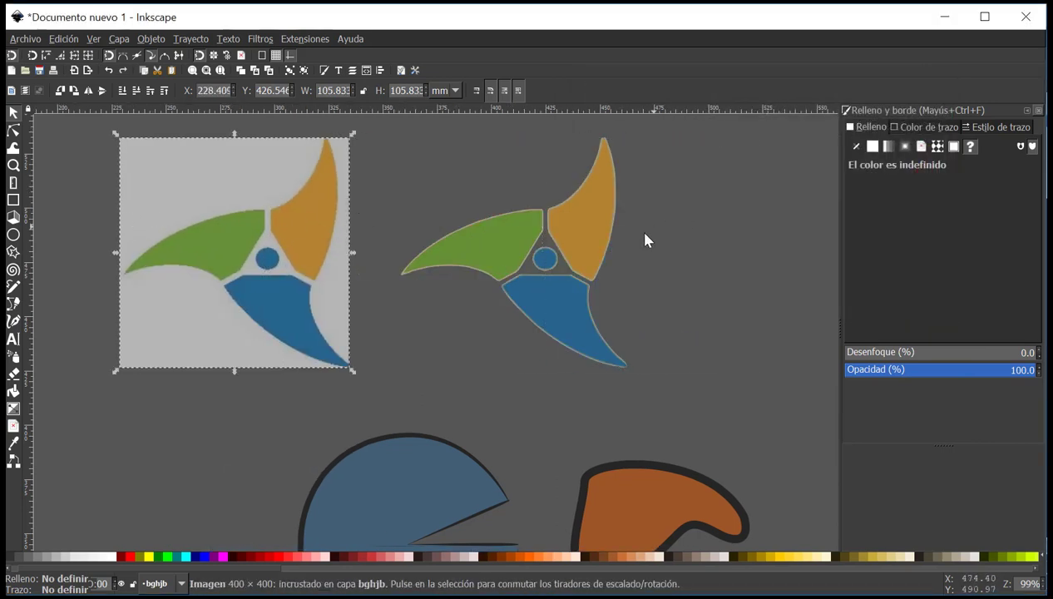
{"action": "left_click", "coordinate": [619, 271]}
{"action": "scroll", "coordinate": [563, 308], "scroll_direction": "right", "scroll_amount": 1}
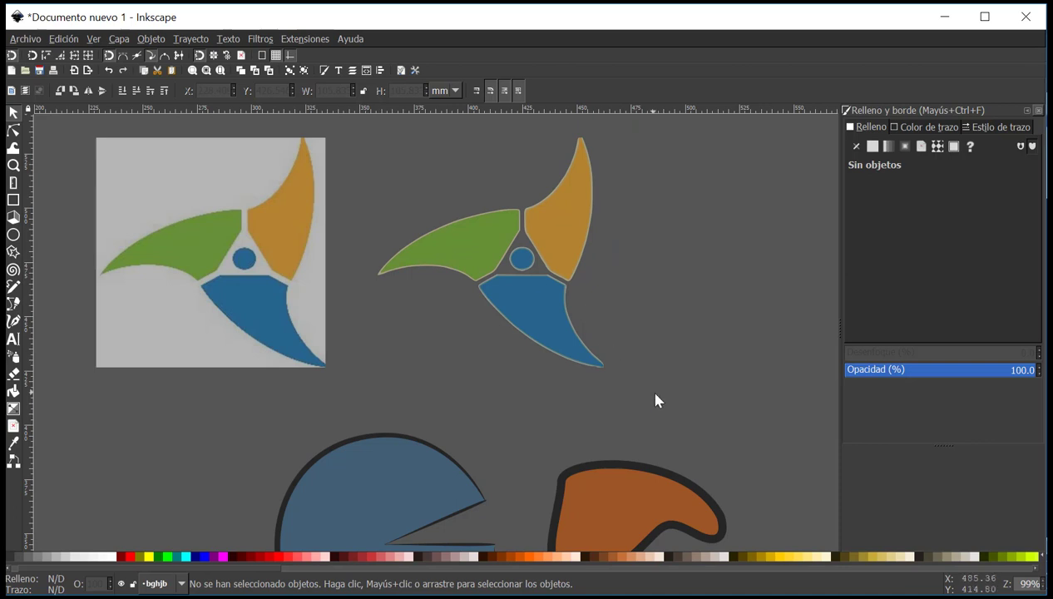
{"action": "left_click_drag", "start_coordinate": [655, 393], "coordinate": [444, 261]}
{"action": "mouse_move", "coordinate": [502, 227]}
{"action": "left_mouse_down"}
{"action": "mouse_move", "coordinate": [594, 219]}
{"action": "mouse_move", "coordinate": [284, 232]}
{"action": "mouse_move", "coordinate": [518, 219]}
{"action": "left_mouse_up"}
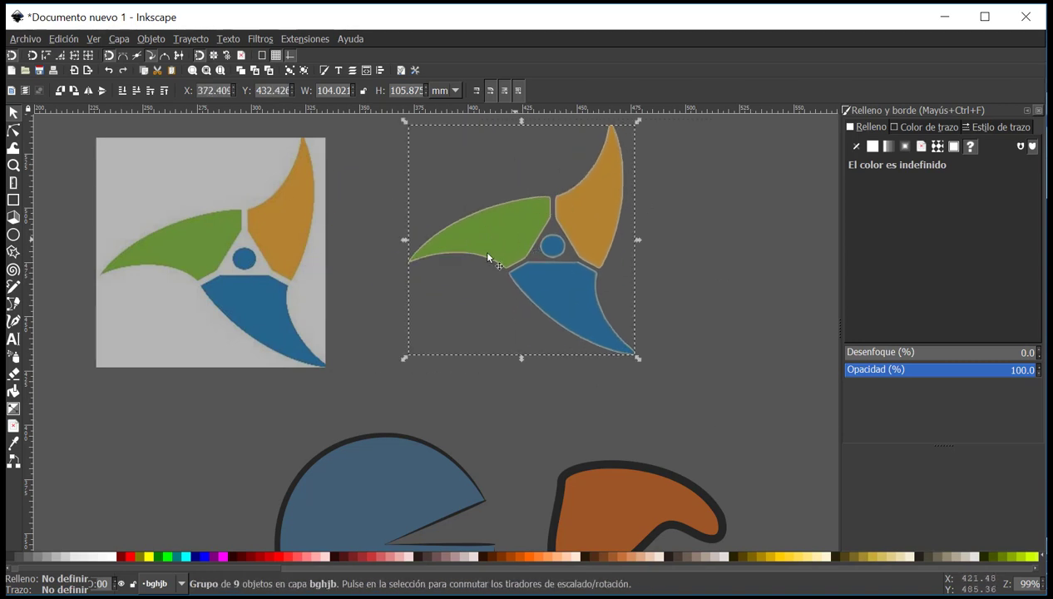
Ungroup the traced logo and break its paths apart with Descombinar.
{"action": "left_click", "coordinate": [202, 40]}
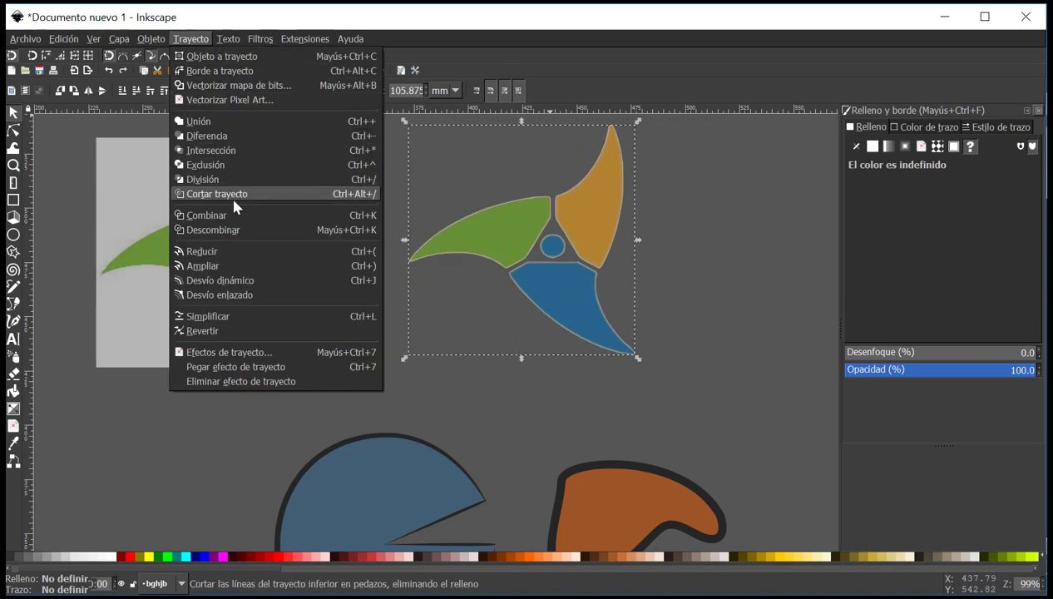
{"action": "left_click", "coordinate": [234, 232]}
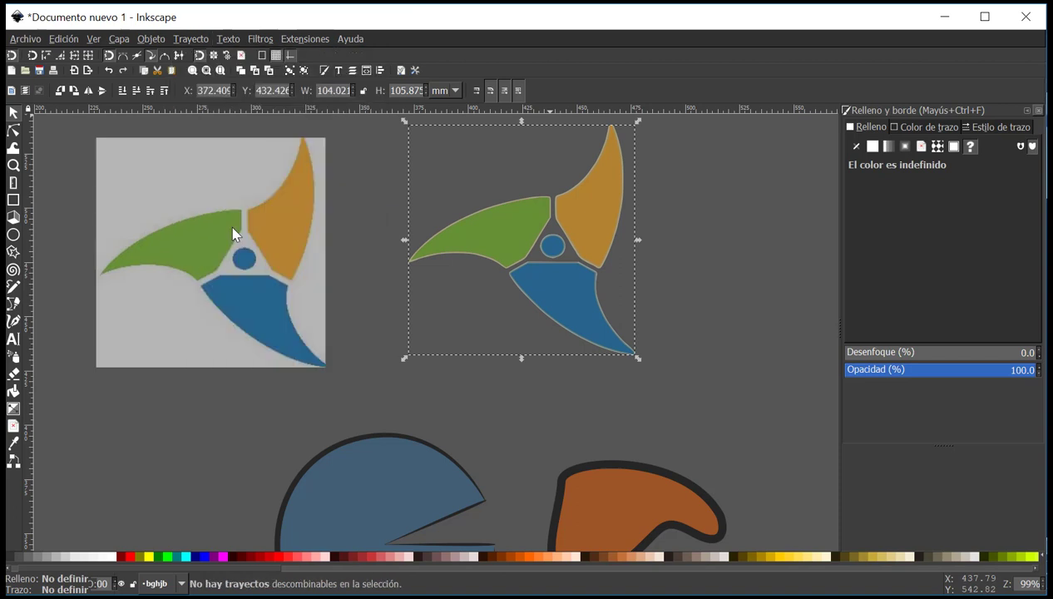
{"action": "left_click", "coordinate": [305, 71]}
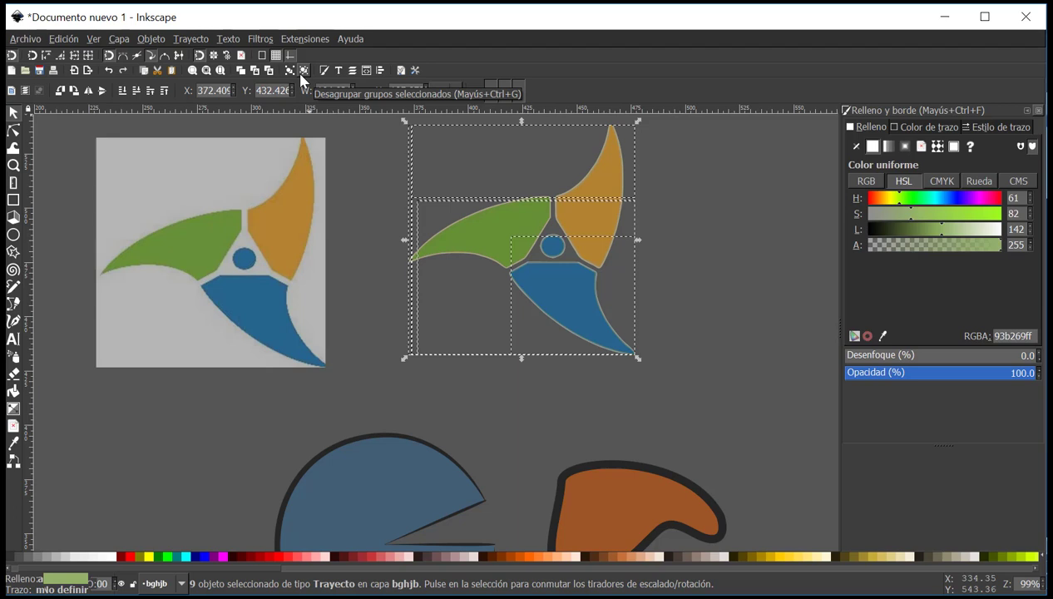
{"action": "left_click", "coordinate": [197, 39]}
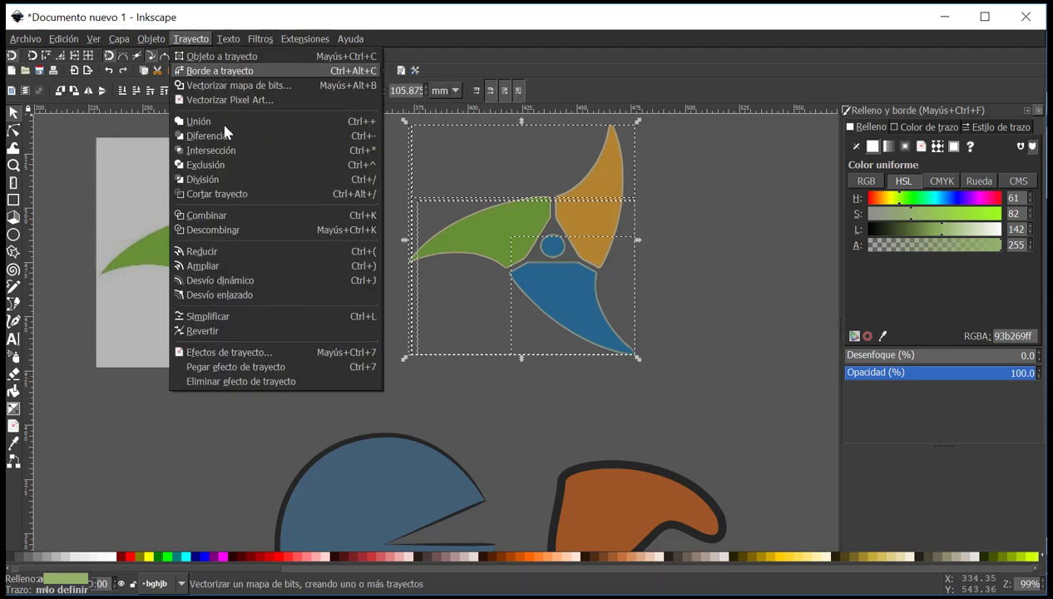
{"action": "left_click", "coordinate": [254, 228]}
{"action": "scroll", "coordinate": [616, 274], "scroll_direction": "right", "scroll_amount": 1}
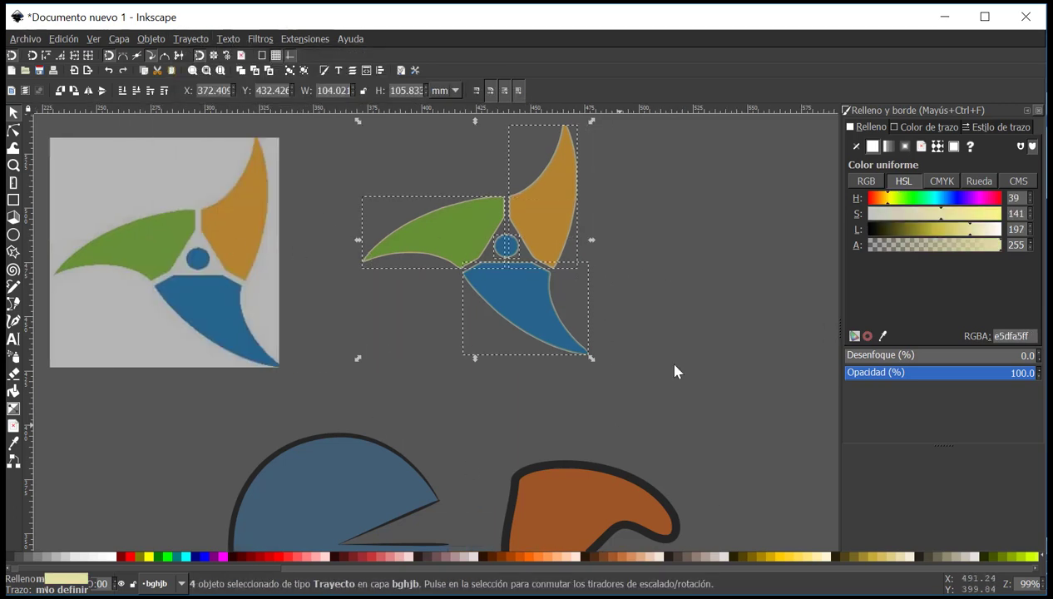
{"action": "scroll", "coordinate": [584, 235], "scroll_direction": "up", "scroll_amount": 1}
{"action": "left_click", "coordinate": [651, 423]}
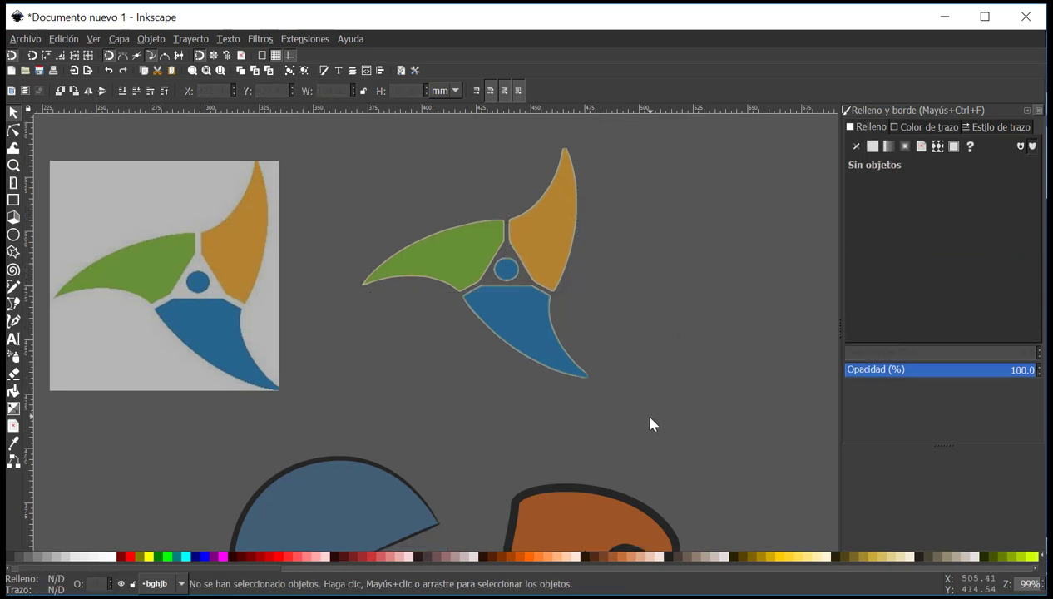
Try moving the traced lower blue blade's pieces down away from the logo, and undo the move.
{"action": "left_click_drag", "start_coordinate": [583, 418], "coordinate": [441, 281]}
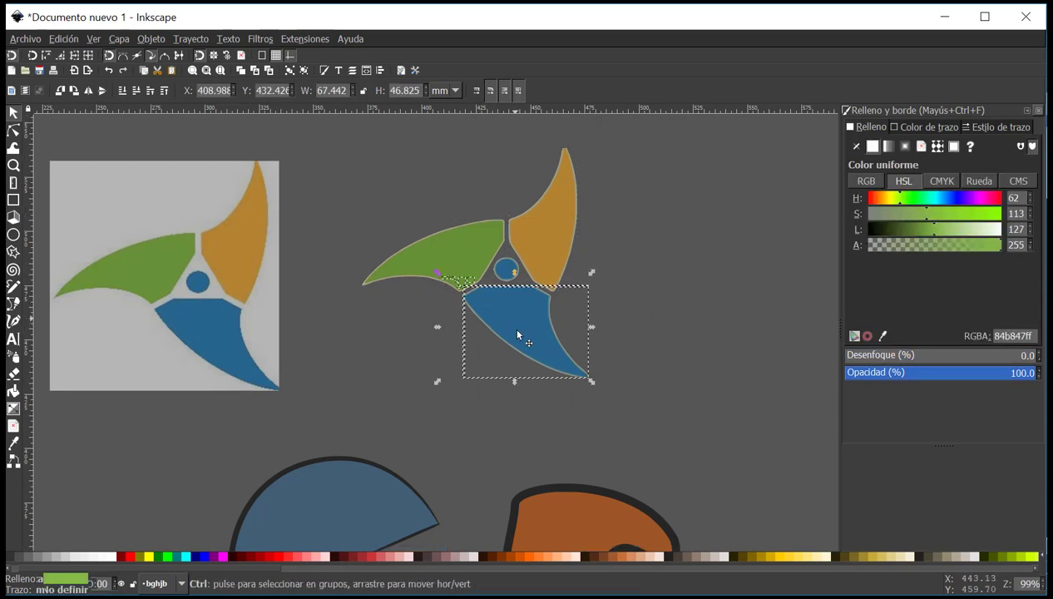
{"action": "left_click_drag", "start_coordinate": [519, 329], "coordinate": [521, 368]}
{"action": "scroll", "coordinate": [516, 345], "scroll_direction": "up", "scroll_amount": 1}
{"action": "scroll", "coordinate": [514, 343], "scroll_direction": "down", "scroll_amount": 2}
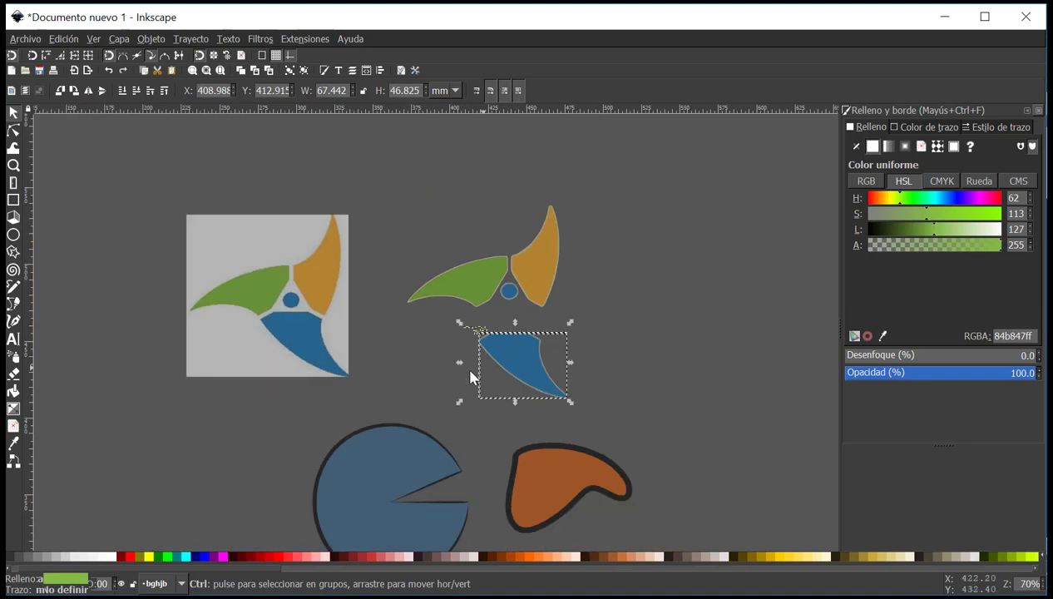
{"action": "scroll", "coordinate": [463, 363], "scroll_direction": "up", "scroll_amount": 4}
{"action": "scroll", "coordinate": [524, 259], "scroll_direction": "down", "scroll_amount": 3}
{"action": "key", "text": "ctrl+z"}
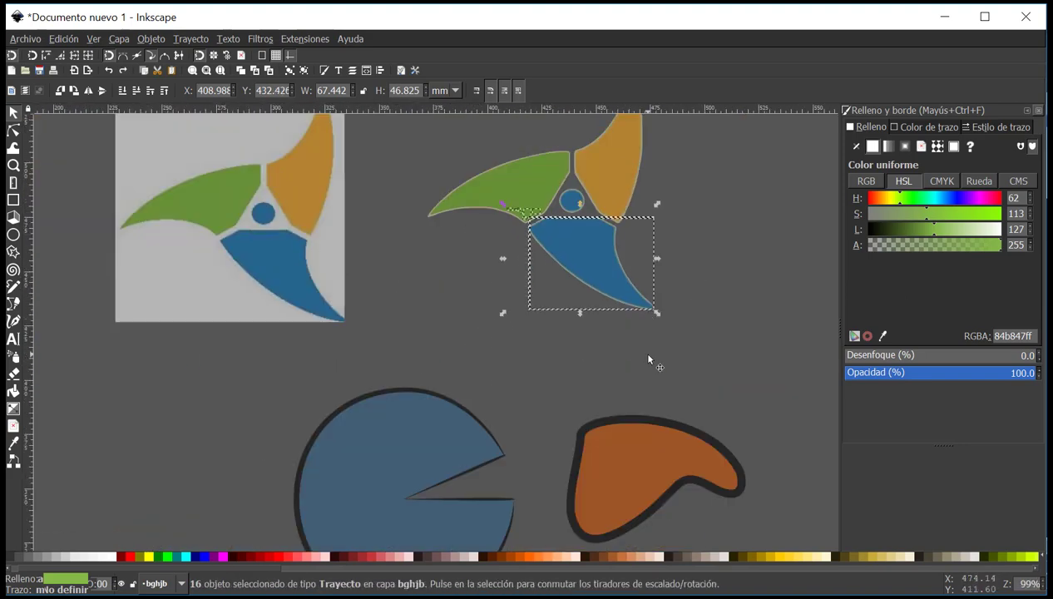
Recolour all pieces of the traced lower blade with the Dropper by sampling the bitmap's blue blade, and inspect its edges.
{"action": "left_click_drag", "start_coordinate": [671, 323], "coordinate": [526, 219]}
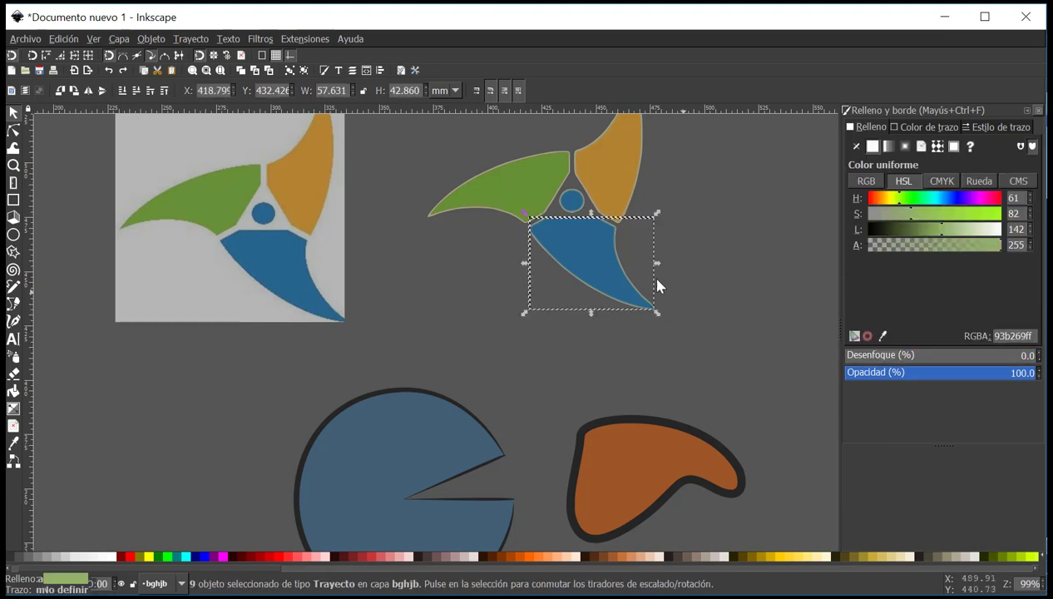
{"action": "scroll", "coordinate": [589, 234], "scroll_direction": "up", "scroll_amount": 2}
{"action": "left_click_drag", "start_coordinate": [583, 370], "coordinate": [595, 241]}
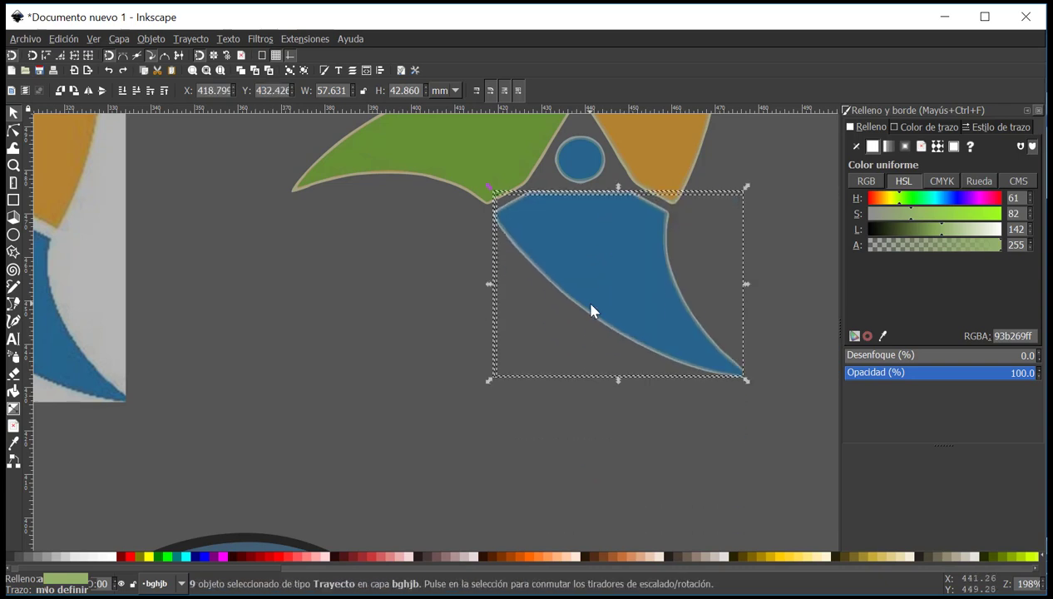
{"action": "scroll", "coordinate": [582, 296], "scroll_direction": "down", "scroll_amount": 1}
{"action": "left_click", "coordinate": [14, 441]}
{"action": "left_click", "coordinate": [169, 294]}
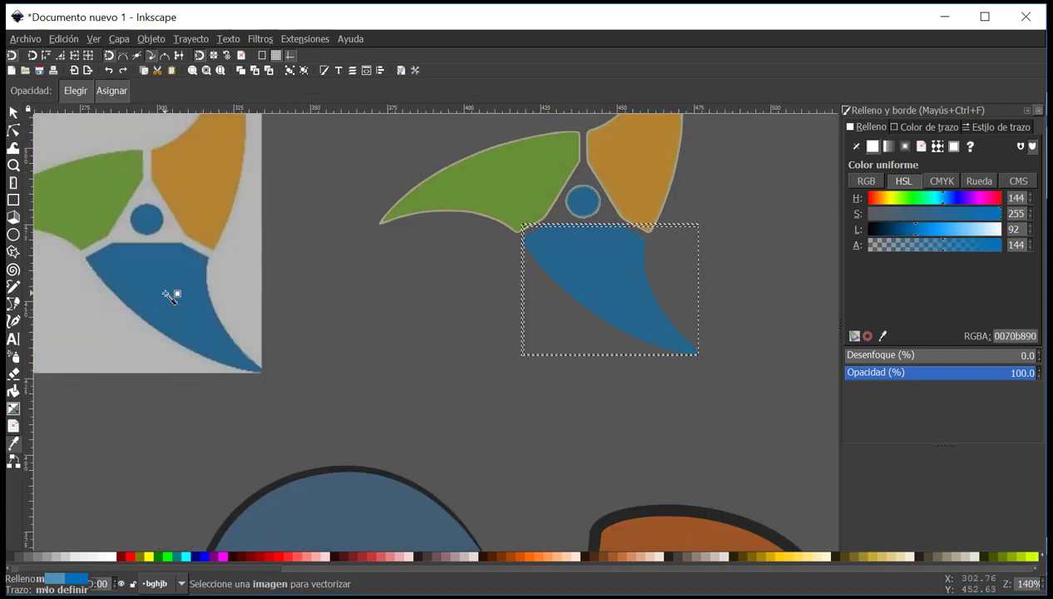
{"action": "left_click", "coordinate": [13, 112]}
{"action": "key", "text": "Escape"}
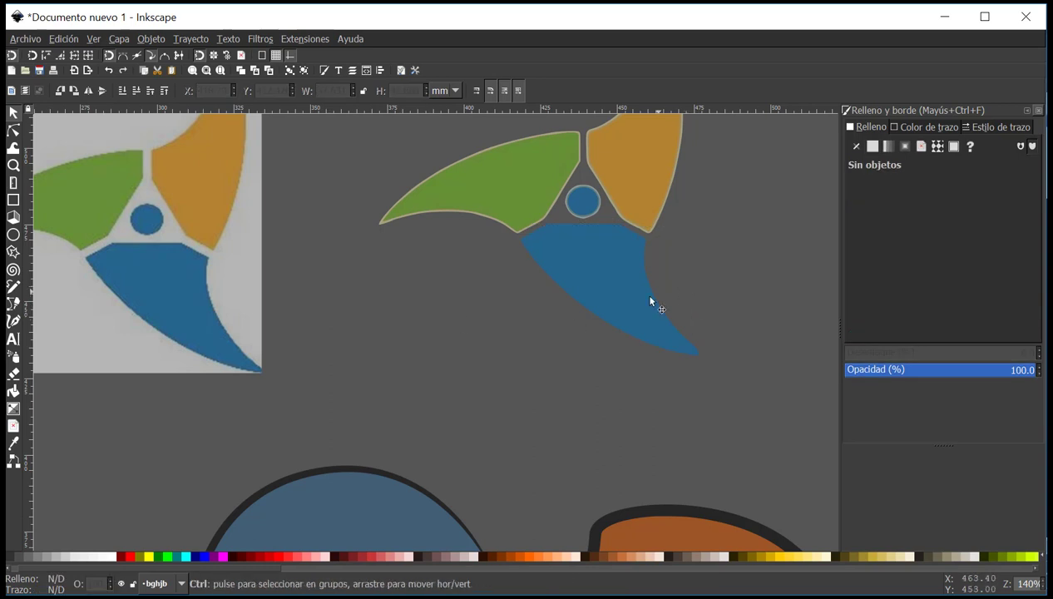
{"action": "scroll", "coordinate": [647, 306], "scroll_direction": "up", "scroll_amount": 3}
{"action": "scroll", "coordinate": [594, 323], "scroll_direction": "down", "scroll_amount": 3}
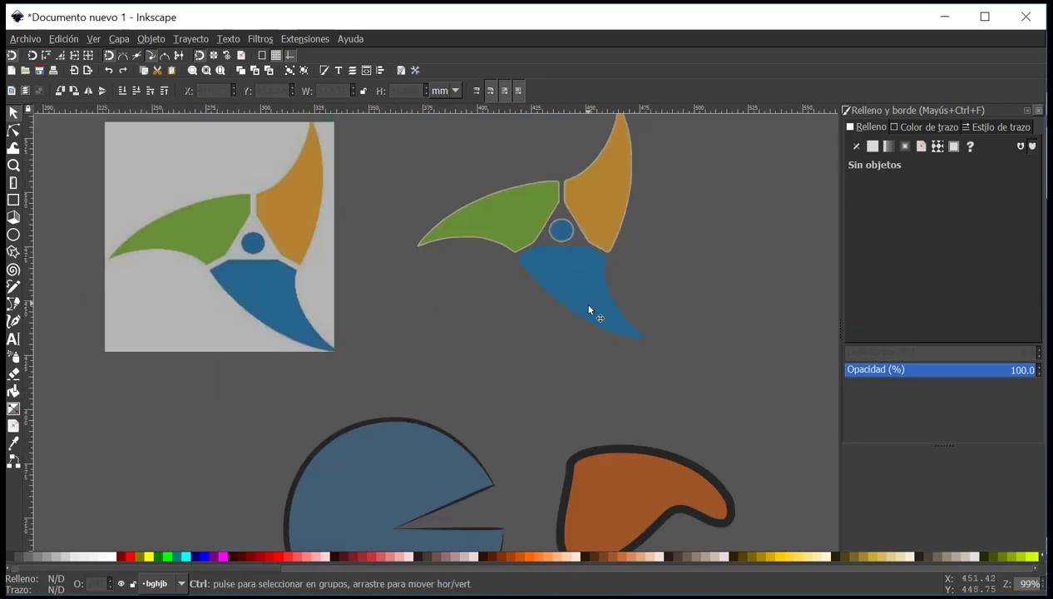
{"action": "scroll", "coordinate": [562, 263], "scroll_direction": "up", "scroll_amount": 3}
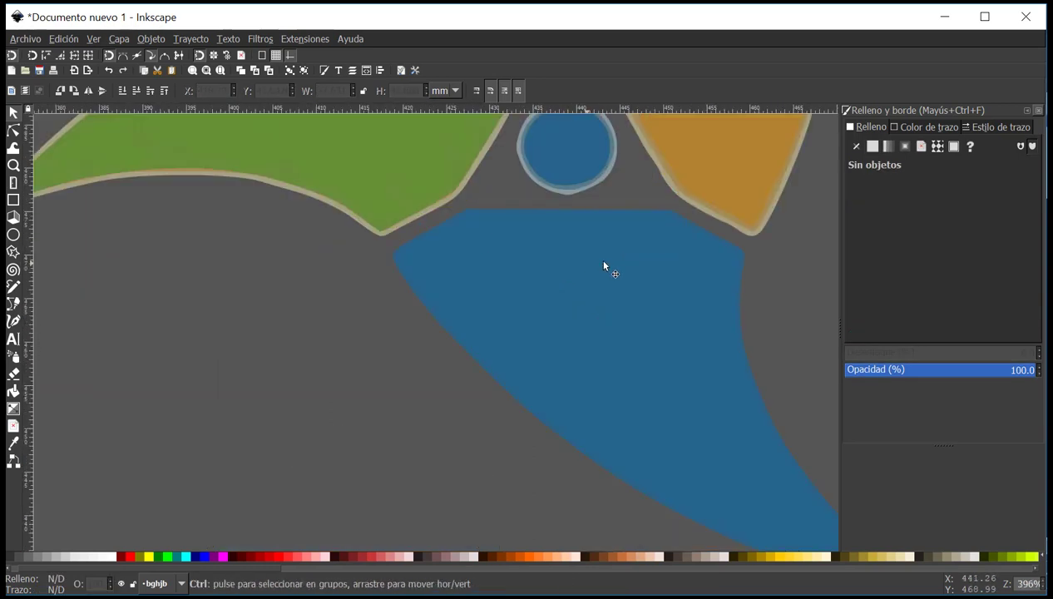
Make the fill of the traced lower blue blade's path fully opaque and deselect it.
{"action": "left_click", "coordinate": [712, 243]}
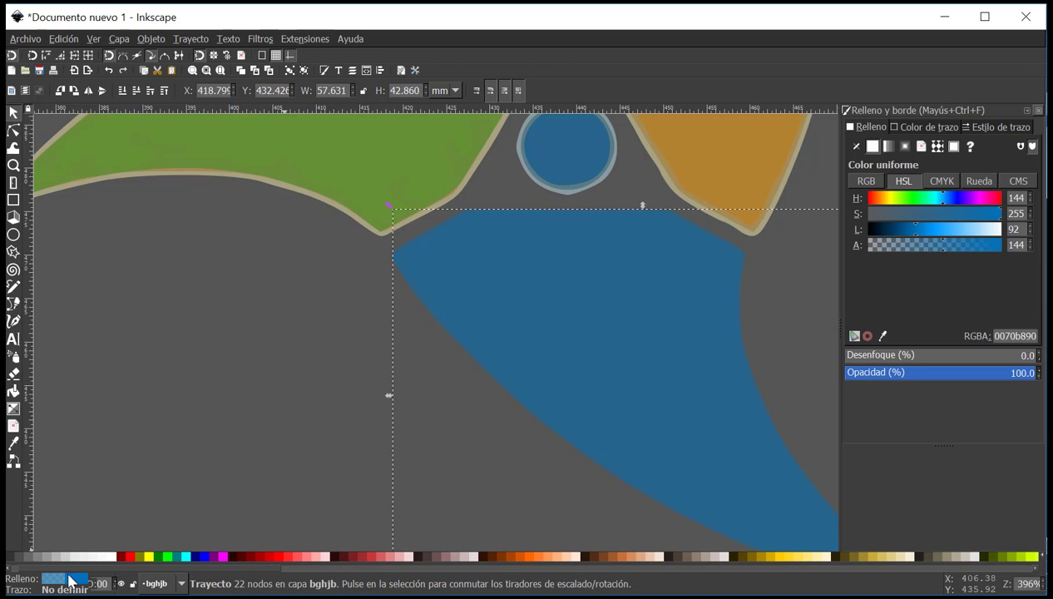
{"action": "right_click", "coordinate": [71, 579]}
{"action": "left_click", "coordinate": [110, 537]}
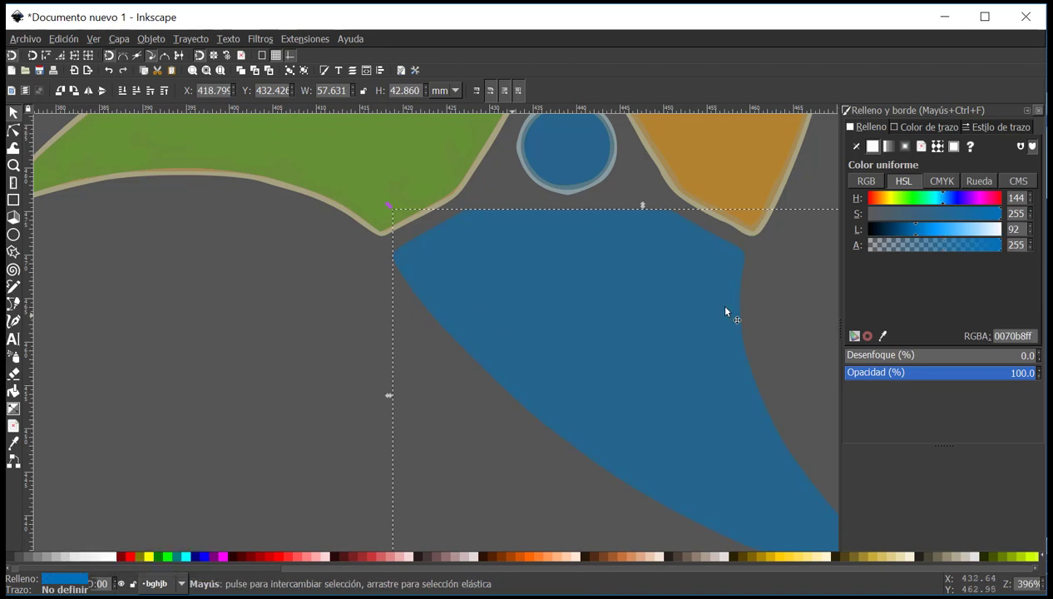
{"action": "left_click", "coordinate": [752, 274]}
{"action": "scroll", "coordinate": [773, 288], "scroll_direction": "down", "scroll_amount": 3}
{"action": "scroll", "coordinate": [774, 288], "scroll_direction": "up", "scroll_amount": 1}
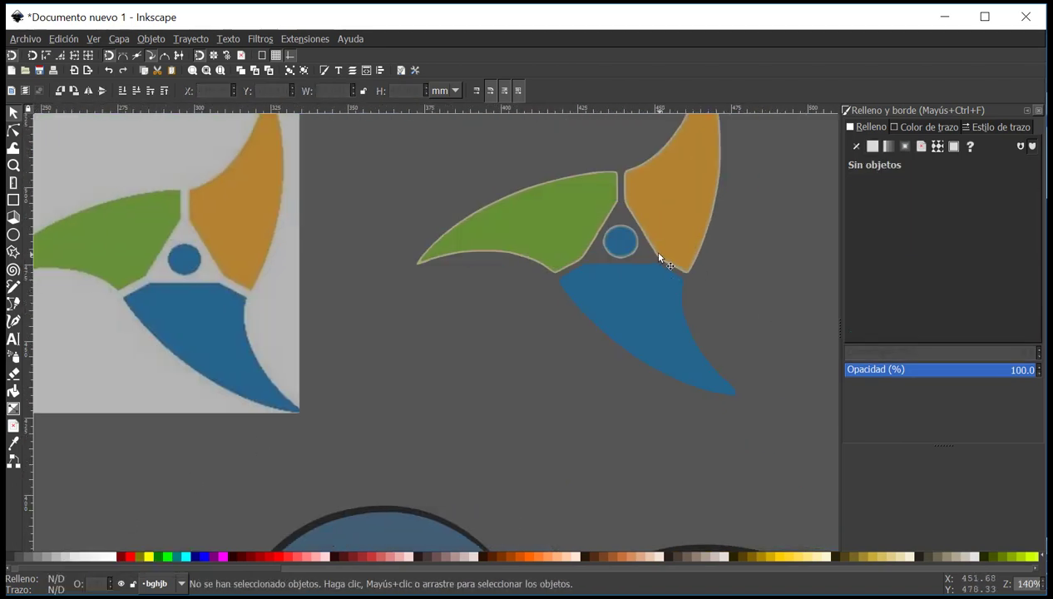
Examine the pale edge rings around the traced central circle and compare the trace with the bitmap.
{"action": "scroll", "coordinate": [657, 256], "scroll_direction": "up", "scroll_amount": 3}
{"action": "scroll", "coordinate": [301, 334], "scroll_direction": "down", "scroll_amount": 3}
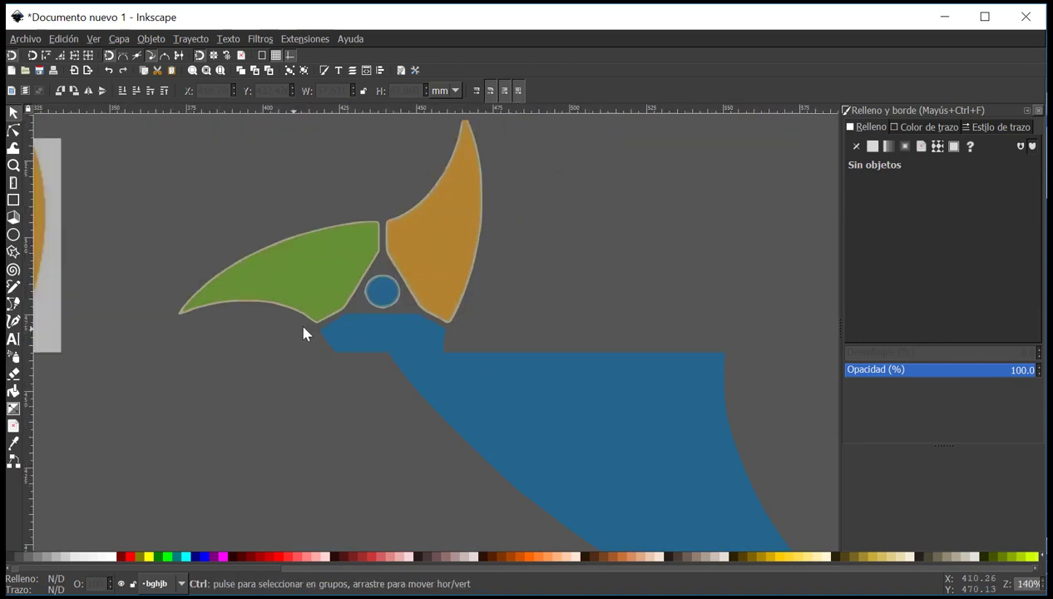
{"action": "scroll", "coordinate": [335, 341], "scroll_direction": "up", "scroll_amount": 4}
{"action": "scroll", "coordinate": [399, 310], "scroll_direction": "left", "scroll_amount": 2}
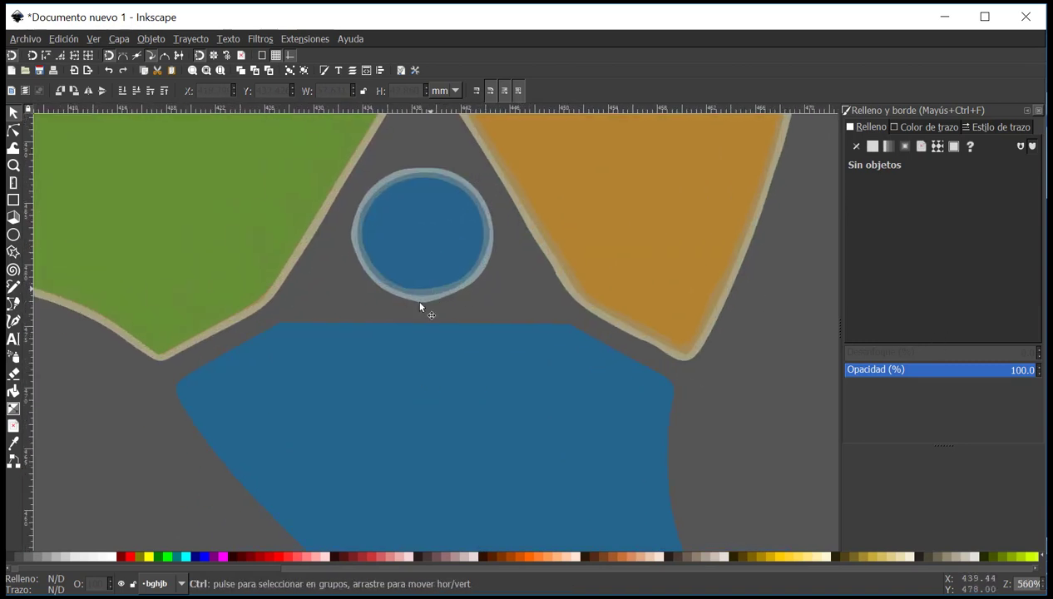
{"action": "left_click", "coordinate": [421, 297]}
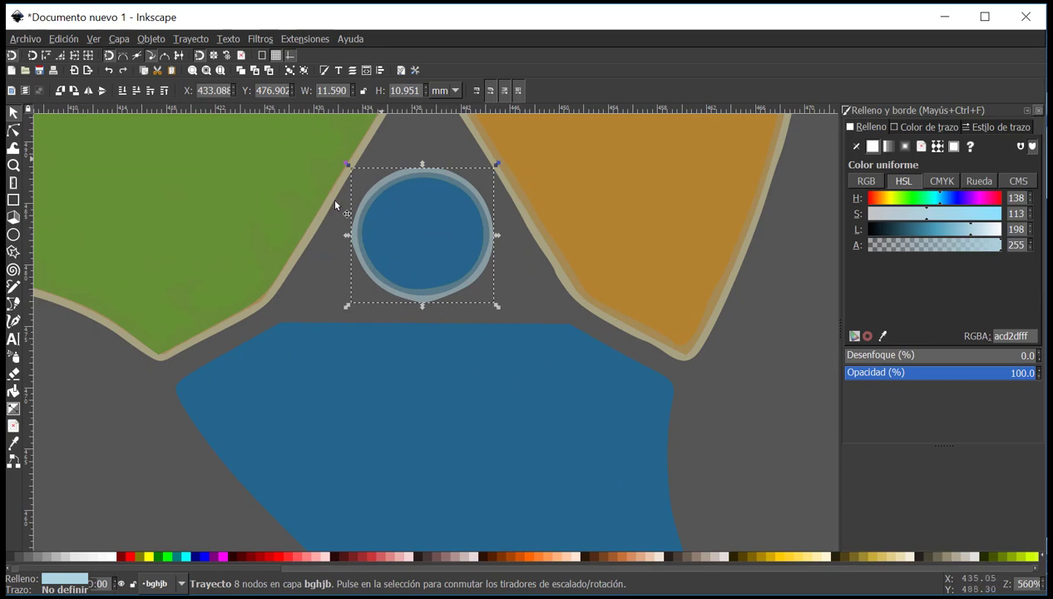
{"action": "scroll", "coordinate": [165, 287], "scroll_direction": "down", "scroll_amount": 2}
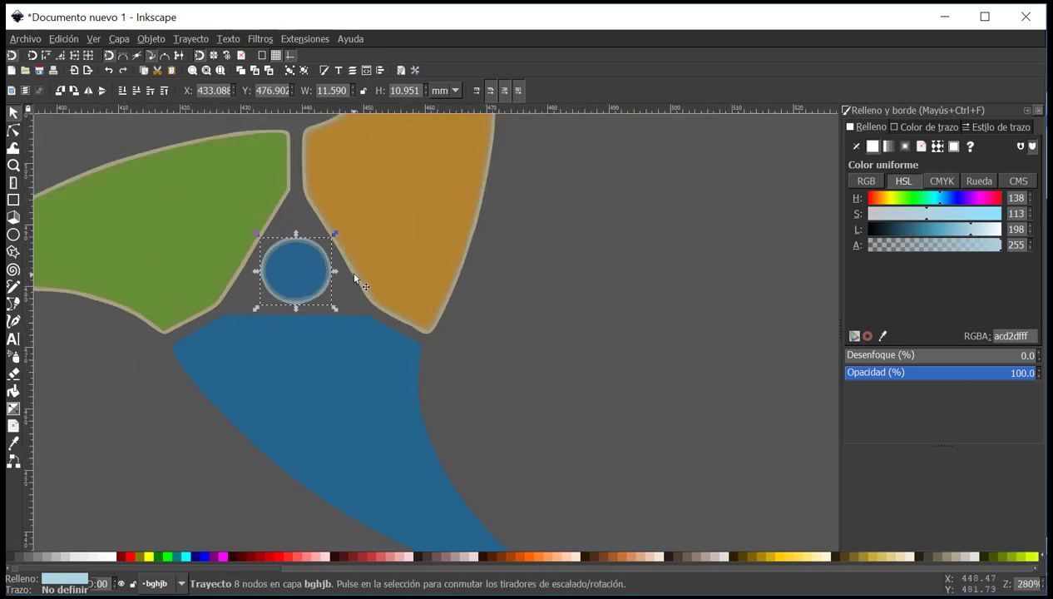
{"action": "scroll", "coordinate": [358, 282], "scroll_direction": "left", "scroll_amount": 5}
{"action": "scroll", "coordinate": [393, 291], "scroll_direction": "down", "scroll_amount": 2}
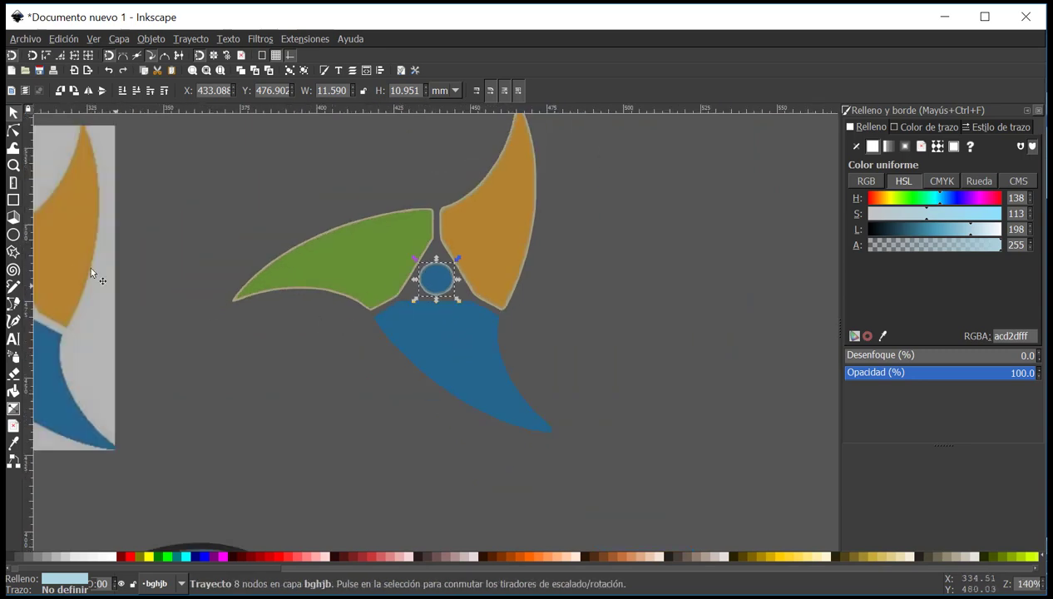
Draw a blue circle about 15.7 mm across below the traced green blade and turn its arc into a whole ellipse.
{"action": "left_click", "coordinate": [14, 235]}
{"action": "left_click_drag", "start_coordinate": [211, 353], "coordinate": [261, 398]}
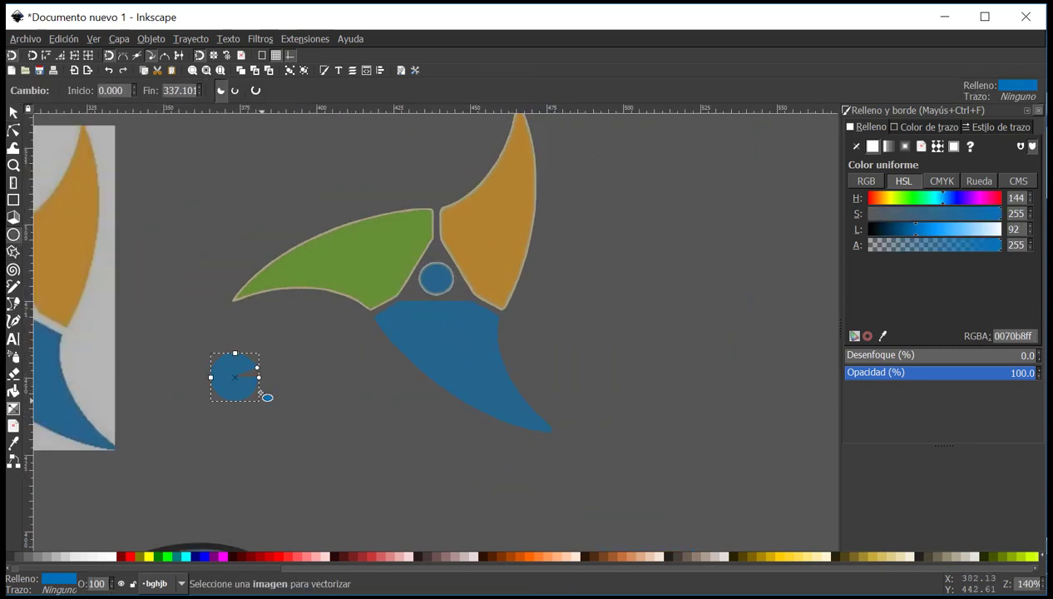
{"action": "scroll", "coordinate": [250, 391], "scroll_direction": "up", "scroll_amount": 4}
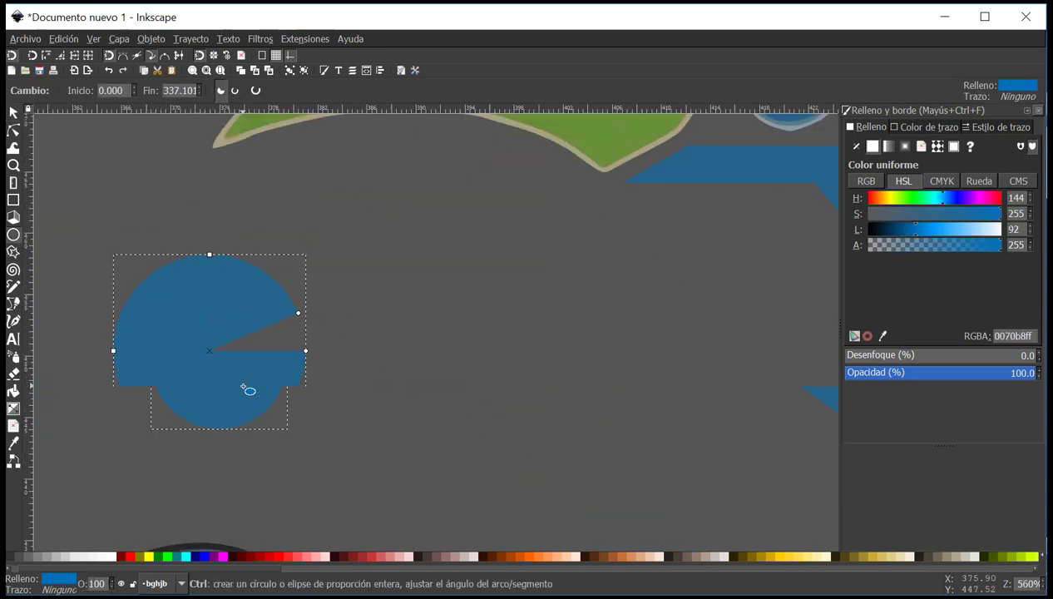
{"action": "left_click", "coordinate": [255, 89]}
{"action": "scroll", "coordinate": [268, 340], "scroll_direction": "down", "scroll_amount": 3}
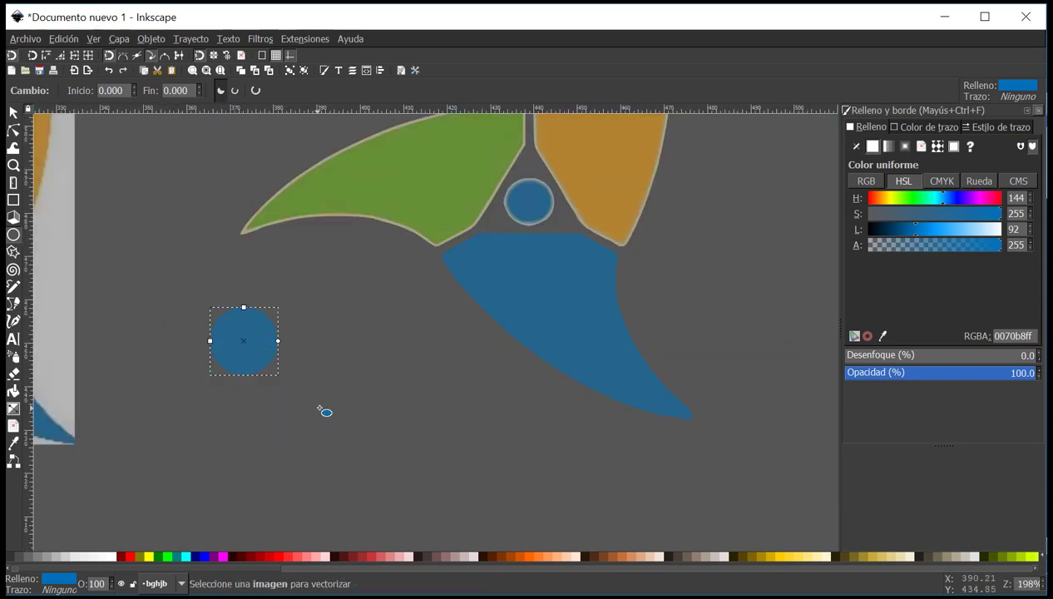
Move the new circle onto the logo's centre and scale it to about 11.8 mm so it covers the traced circle.
{"action": "left_click", "coordinate": [13, 112]}
{"action": "left_click_drag", "start_coordinate": [228, 353], "coordinate": [600, 239]}
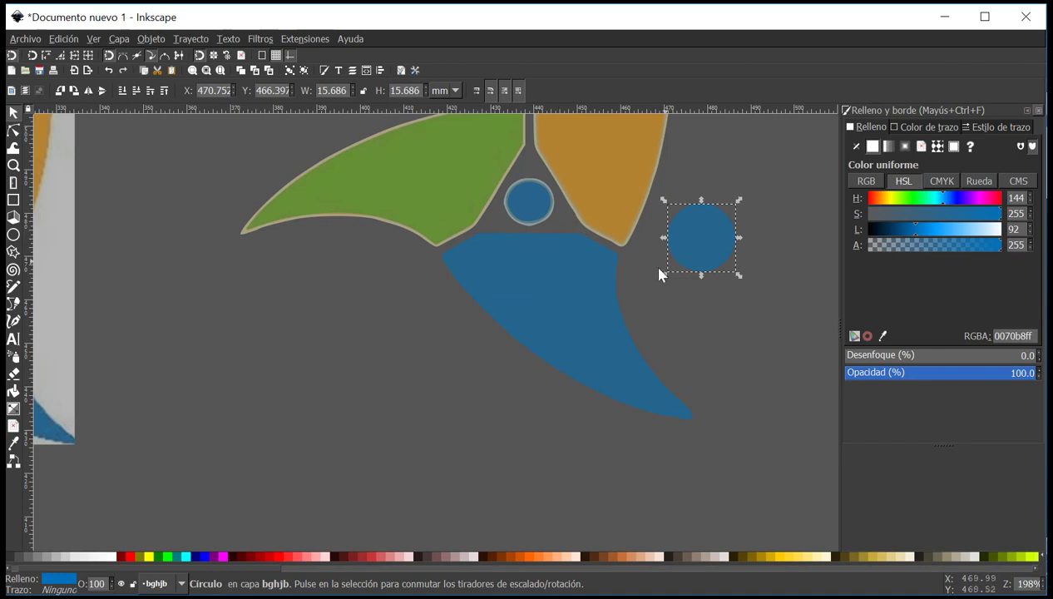
{"action": "left_click_drag", "start_coordinate": [659, 274], "coordinate": [501, 230]}
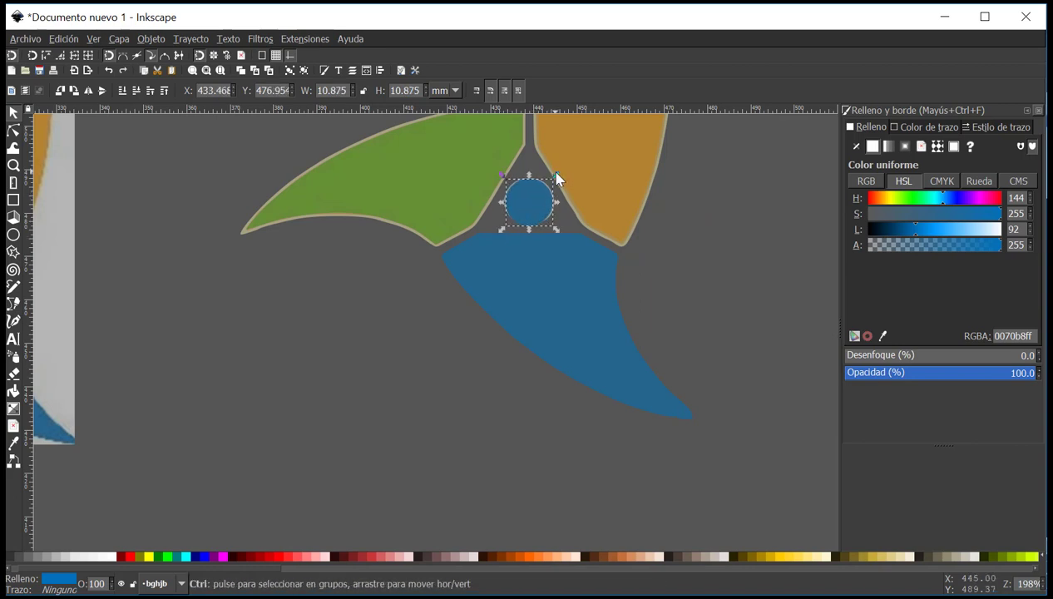
{"action": "left_click_drag", "start_coordinate": [556, 179], "coordinate": [488, 178]}
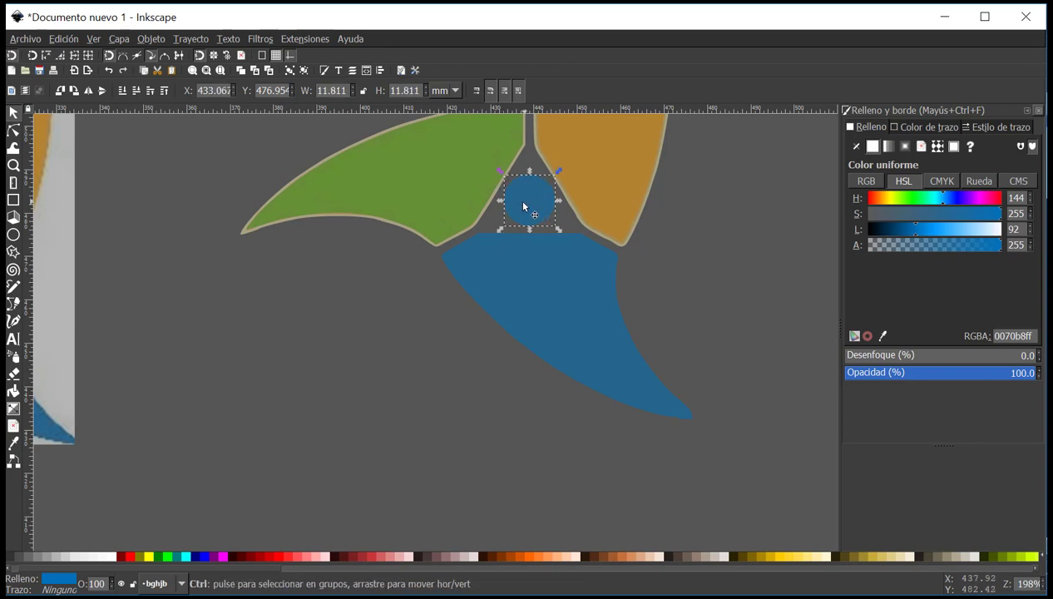
{"action": "left_click", "coordinate": [682, 241]}
{"action": "scroll", "coordinate": [623, 251], "scroll_direction": "up", "scroll_amount": 1}
Move the new circle aside, delete the traced central circle's pieces, and place the new circle back at the centre.
{"action": "left_click", "coordinate": [515, 239]}
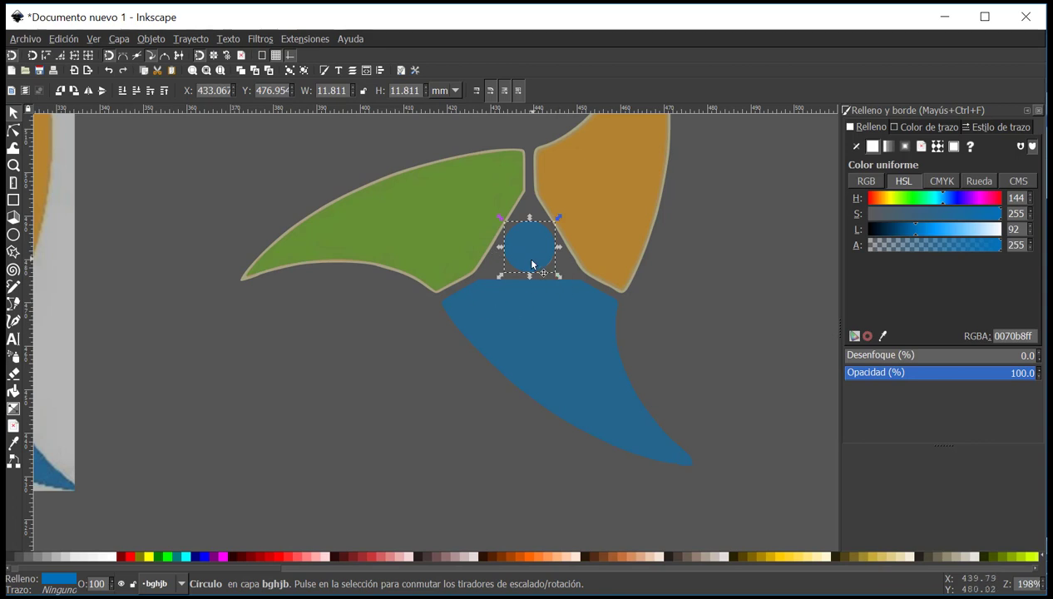
{"action": "key", "text": "ctrl"}
{"action": "left_click_drag", "start_coordinate": [540, 262], "coordinate": [701, 257]}
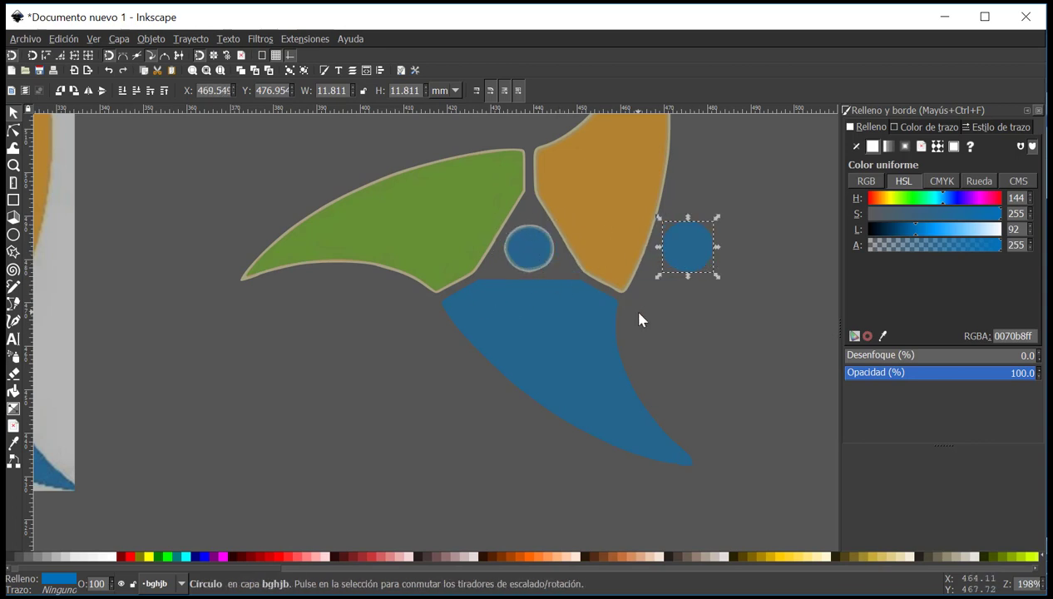
{"action": "left_click_drag", "start_coordinate": [639, 314], "coordinate": [486, 203]}
{"action": "key", "text": "Delete"}
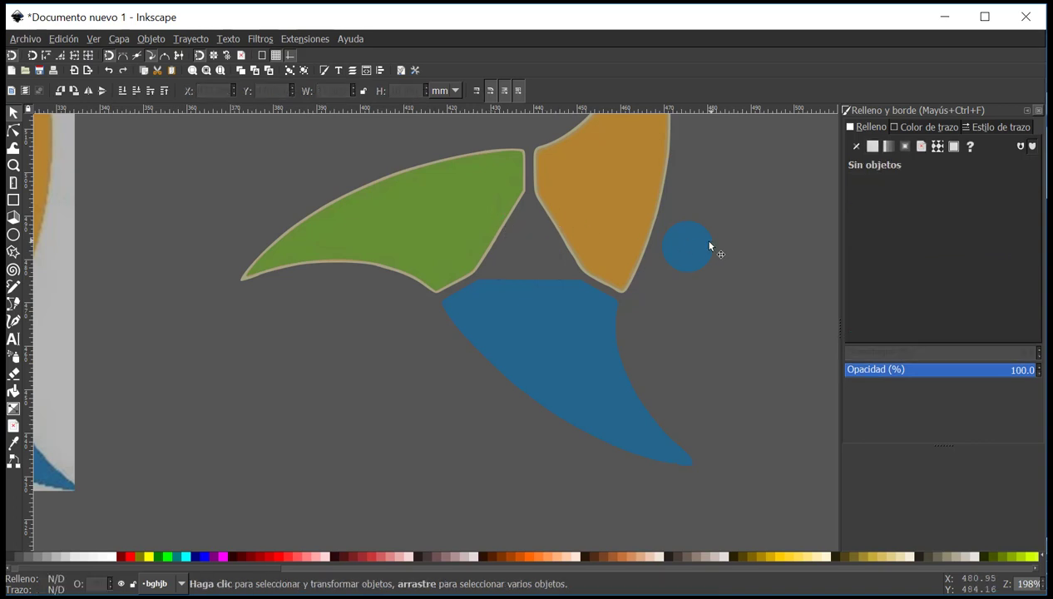
{"action": "left_click_drag", "start_coordinate": [700, 250], "coordinate": [538, 254]}
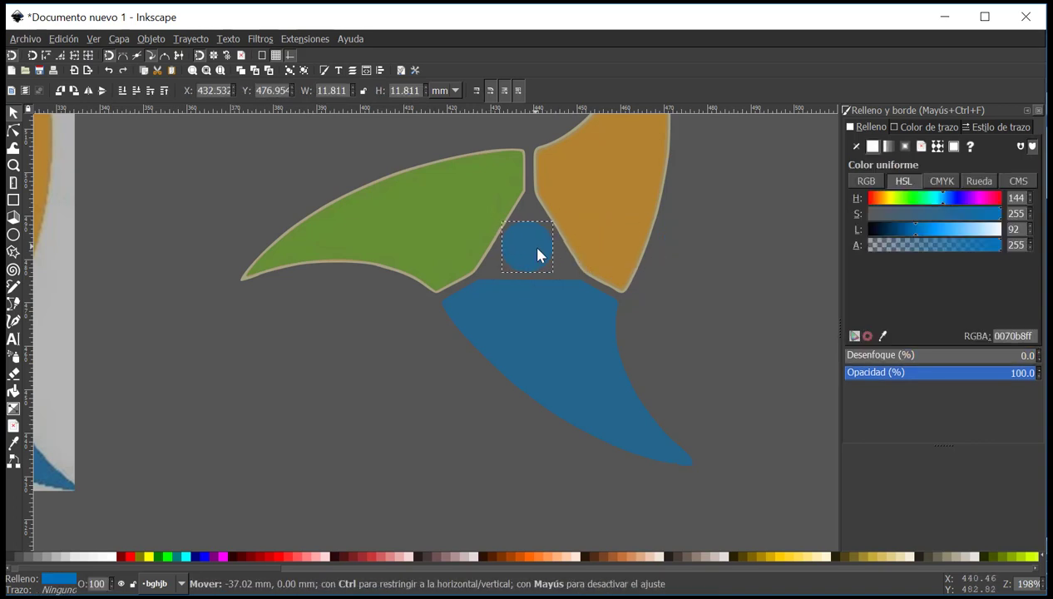
{"action": "left_click", "coordinate": [188, 294]}
Examine the pale edges of the green and orange blades and the many separate pieces of the traced logo.
{"action": "scroll", "coordinate": [398, 246], "scroll_direction": "up", "scroll_amount": 2}
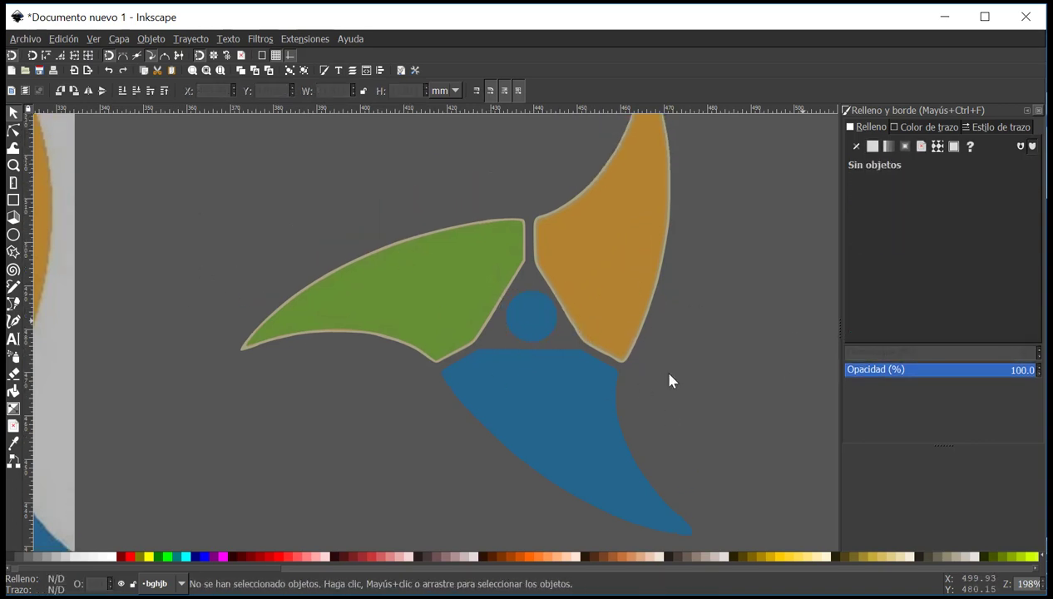
{"action": "scroll", "coordinate": [505, 287], "scroll_direction": "down", "scroll_amount": 3}
{"action": "scroll", "coordinate": [505, 288], "scroll_direction": "up", "scroll_amount": 4}
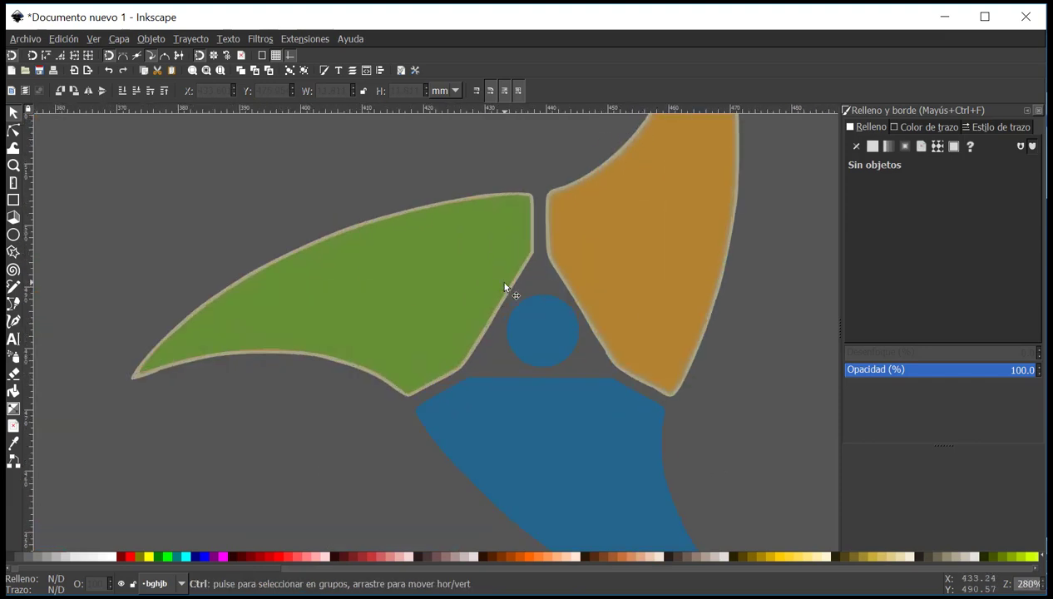
{"action": "scroll", "coordinate": [490, 323], "scroll_direction": "down", "scroll_amount": 3}
{"action": "scroll", "coordinate": [491, 324], "scroll_direction": "up", "scroll_amount": 3}
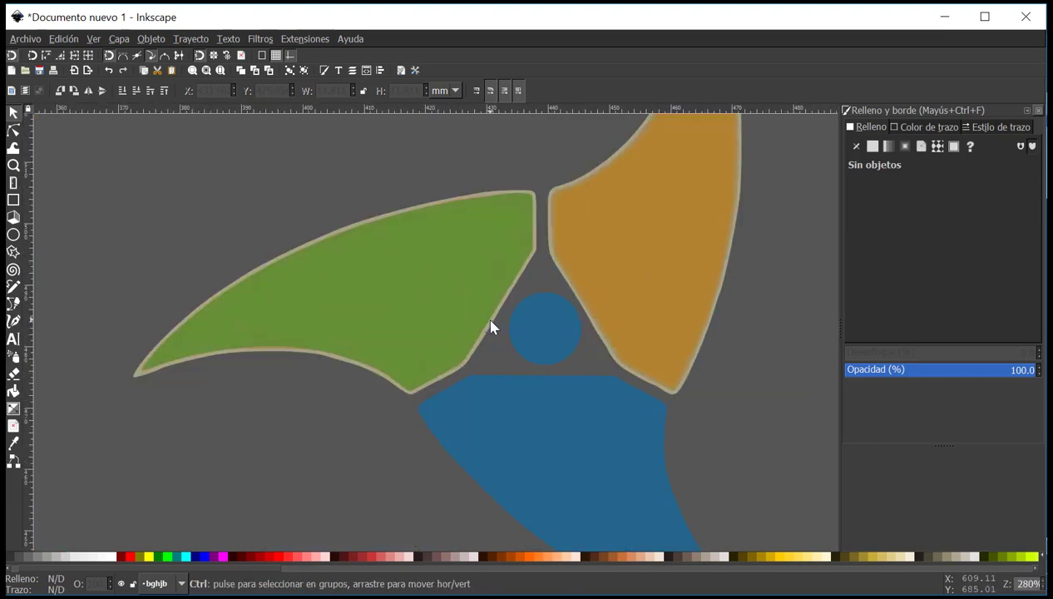
{"action": "scroll", "coordinate": [491, 324], "scroll_direction": "down", "scroll_amount": 1}
{"action": "scroll", "coordinate": [490, 326], "scroll_direction": "up", "scroll_amount": 1}
{"action": "scroll", "coordinate": [490, 310], "scroll_direction": "down", "scroll_amount": 3}
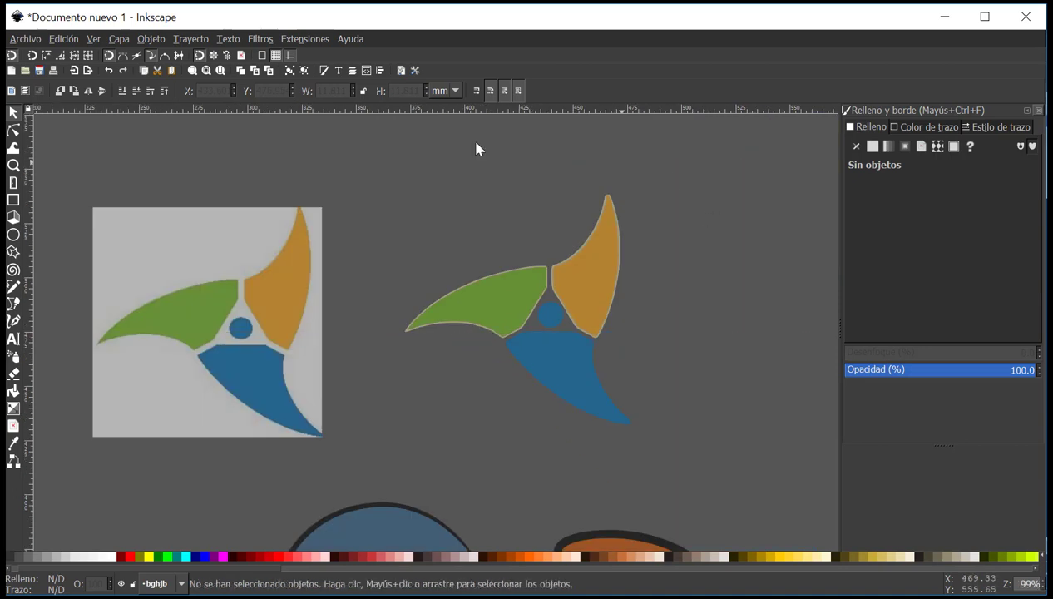
{"action": "left_click_drag", "start_coordinate": [366, 155], "coordinate": [725, 472]}
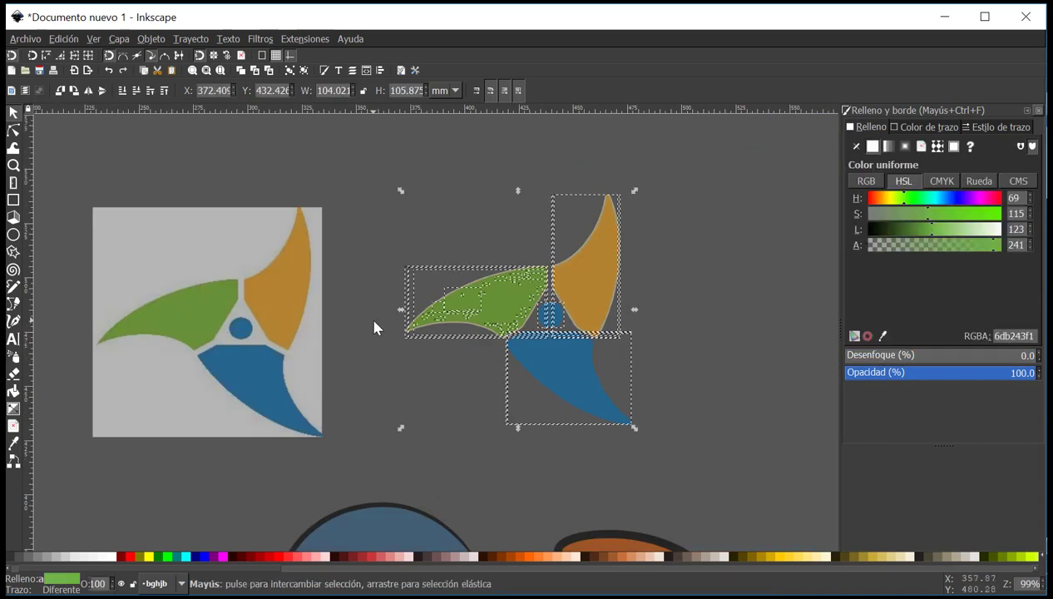
{"action": "scroll", "coordinate": [542, 218], "scroll_direction": "left", "scroll_amount": 3}
{"action": "left_click", "coordinate": [540, 211]}
{"action": "scroll", "coordinate": [550, 271], "scroll_direction": "right", "scroll_amount": 3}
{"action": "scroll", "coordinate": [579, 284], "scroll_direction": "up", "scroll_amount": 2}
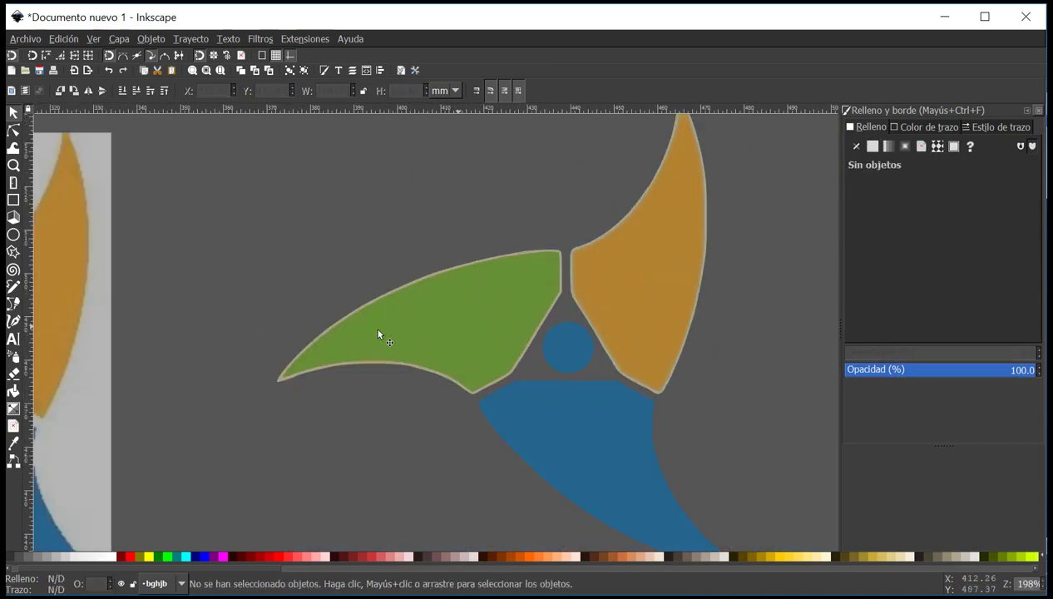
Try moving the traced green blade's main piece up out of the logo, and undo the change.
{"action": "left_click_drag", "start_coordinate": [451, 310], "coordinate": [470, 186]}
{"action": "left_click", "coordinate": [470, 192]}
{"action": "key", "text": "Delete"}
{"action": "scroll", "coordinate": [550, 346], "scroll_direction": "down", "scroll_amount": 4}
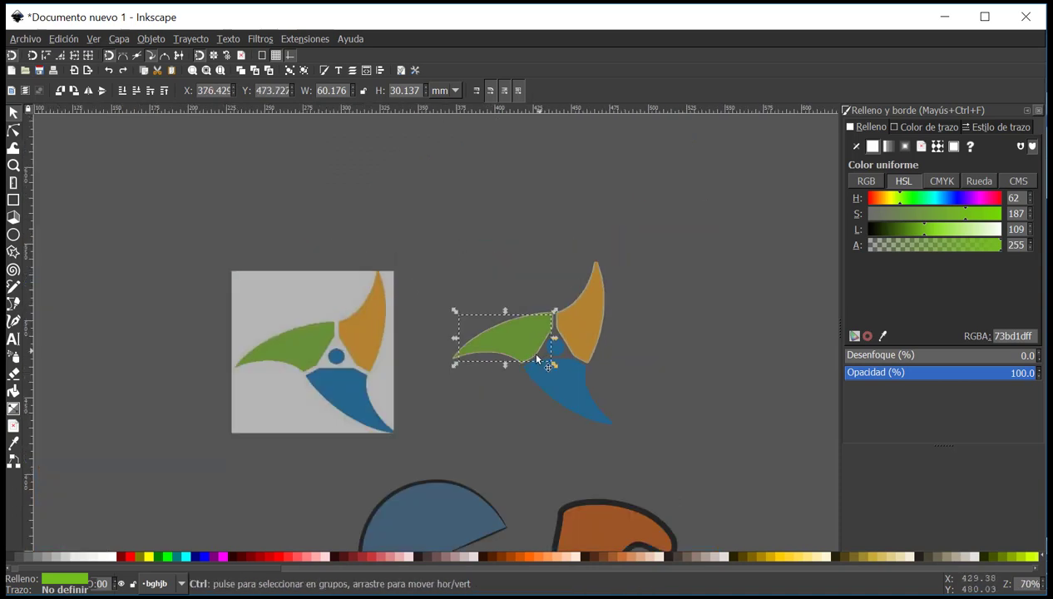
Select all pieces of the traced logo, including the new centre circle, and delete them, keeping the bitmap.
{"action": "left_click_drag", "start_coordinate": [571, 400], "coordinate": [616, 413]}
{"action": "scroll", "coordinate": [499, 271], "scroll_direction": "up", "scroll_amount": 2}
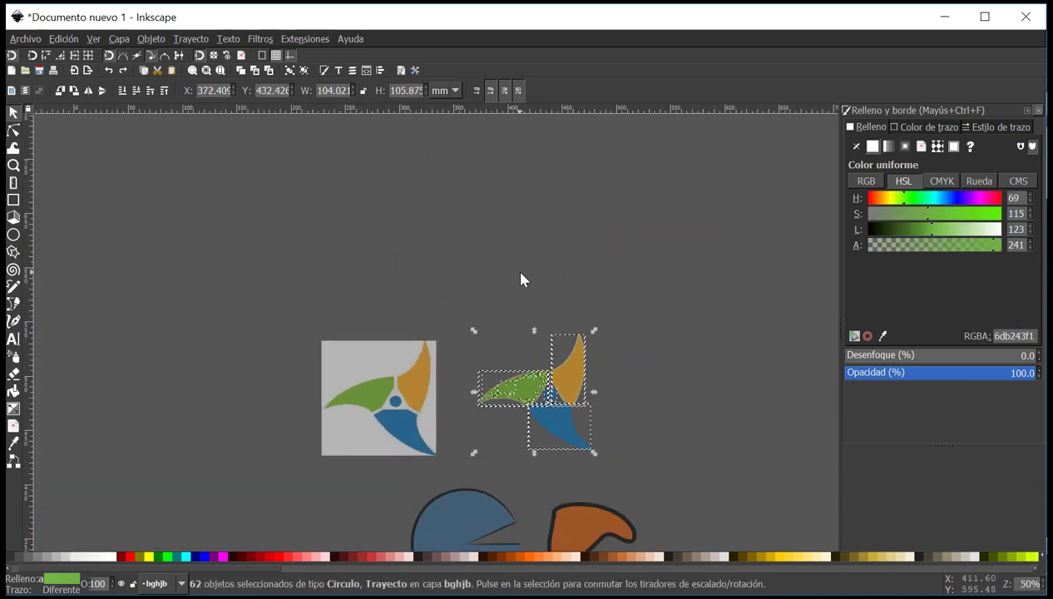
{"action": "left_click", "coordinate": [490, 332]}
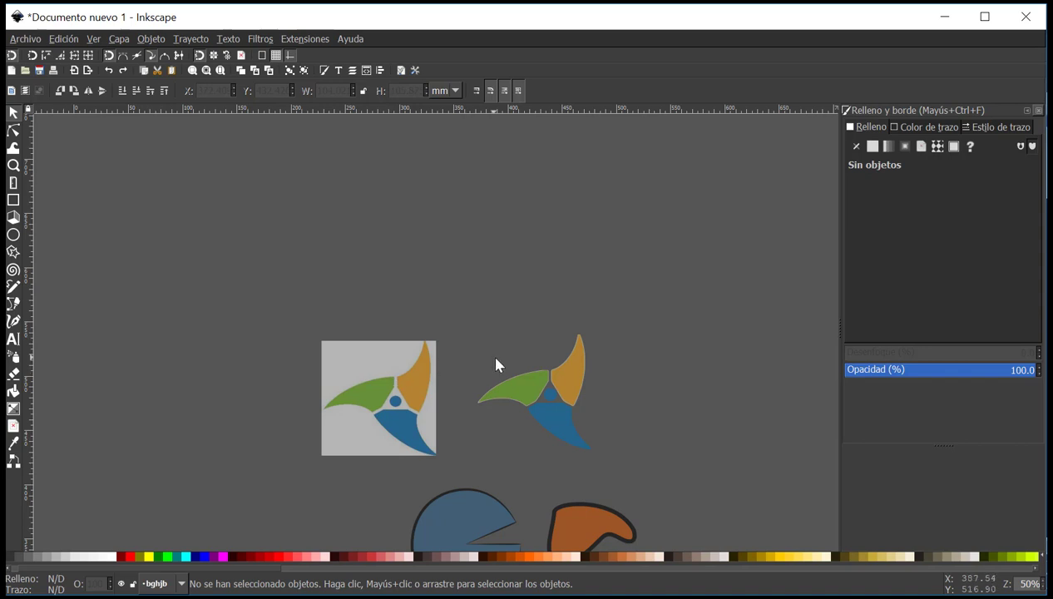
{"action": "scroll", "coordinate": [490, 358], "scroll_direction": "down", "scroll_amount": 1}
{"action": "left_click_drag", "start_coordinate": [461, 279], "coordinate": [632, 441]}
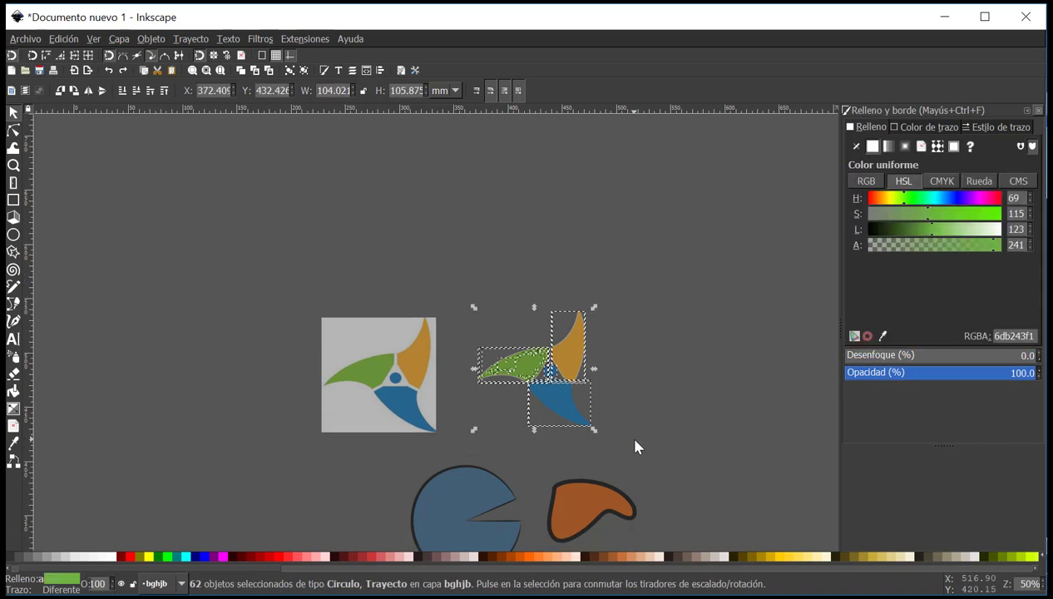
{"action": "key", "text": "Delete"}
Start a Bezier path on the bitmap's green blade, tracing its short inner edge and curved lower edge towards the pointed tip.
{"action": "left_click", "coordinate": [13, 304]}
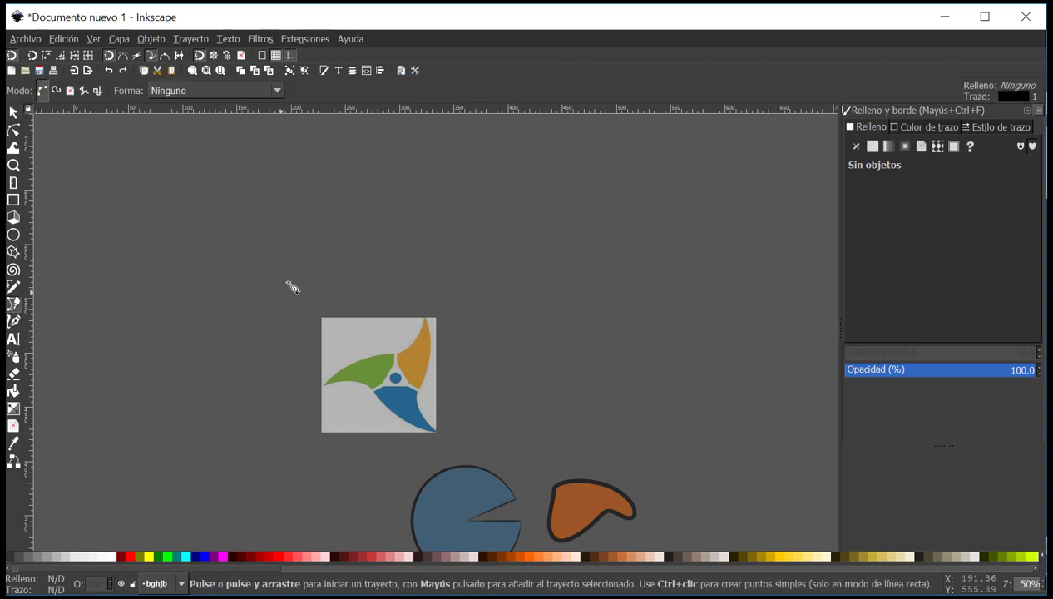
{"action": "scroll", "coordinate": [402, 327], "scroll_direction": "left", "scroll_amount": 2}
{"action": "scroll", "coordinate": [318, 277], "scroll_direction": "down", "scroll_amount": 4}
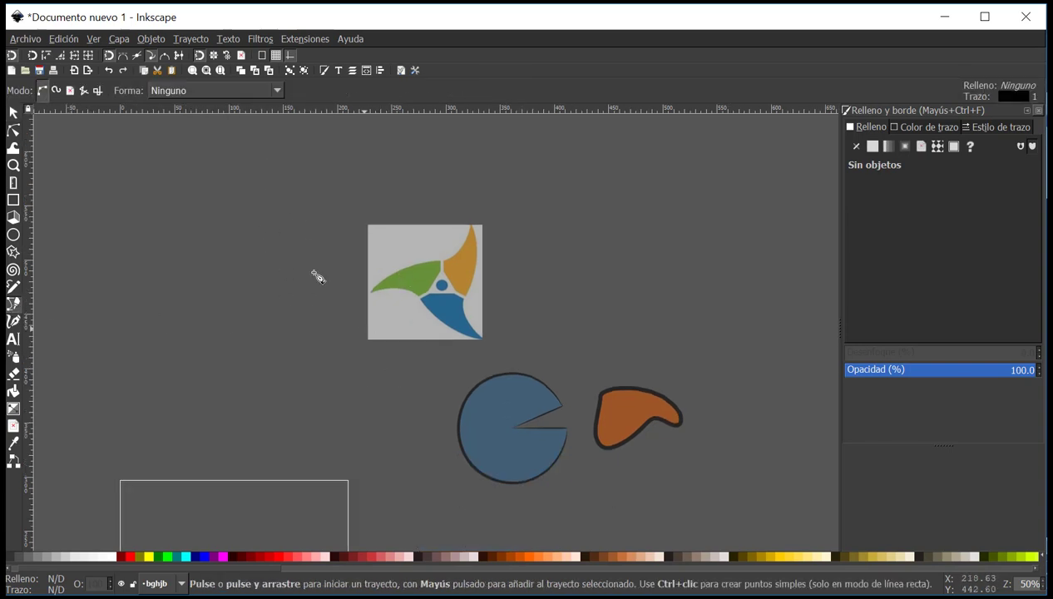
{"action": "left_click", "coordinate": [170, 91]}
{"action": "left_click", "coordinate": [182, 93]}
{"action": "scroll", "coordinate": [404, 292], "scroll_direction": "up", "scroll_amount": 4, "text": "ctrl"}
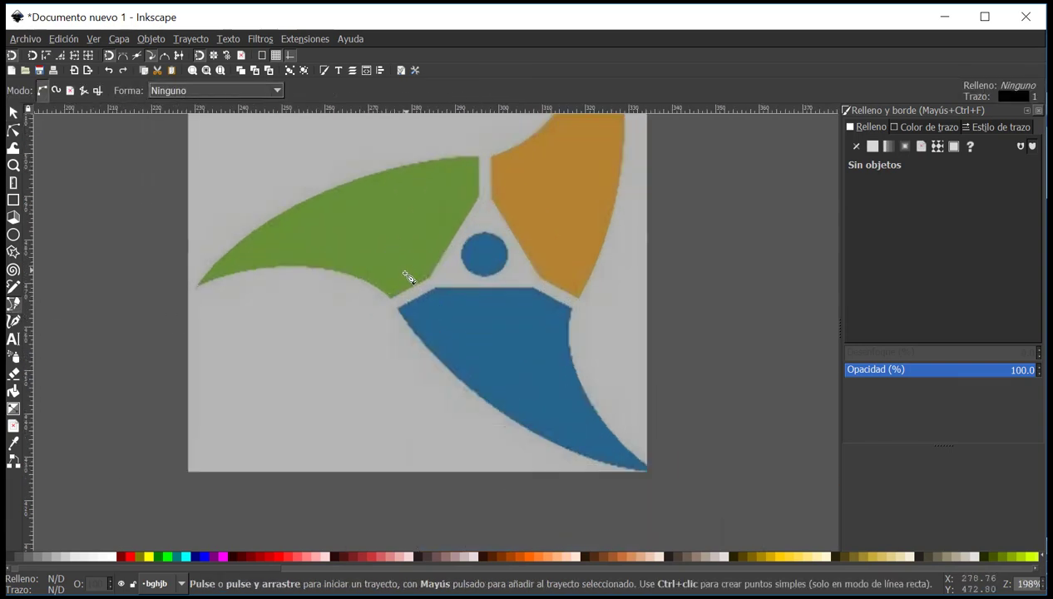
{"action": "scroll", "coordinate": [449, 285], "scroll_direction": "left", "scroll_amount": 2}
{"action": "scroll", "coordinate": [450, 285], "scroll_direction": "up", "scroll_amount": 2}
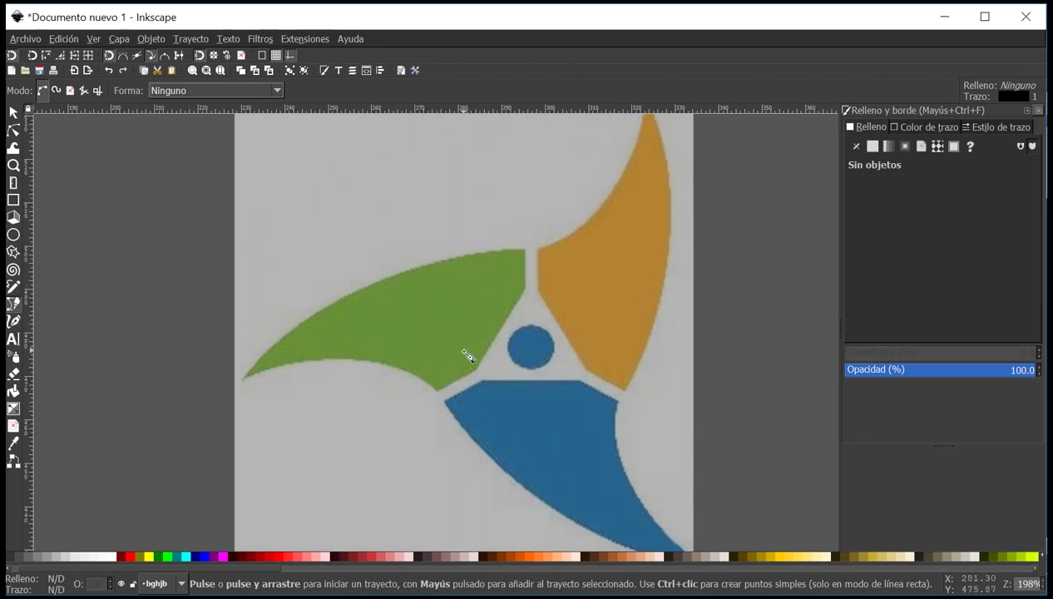
{"action": "scroll", "coordinate": [466, 353], "scroll_direction": "up", "scroll_amount": 2, "text": "ctrl"}
{"action": "left_click", "coordinate": [490, 386]}
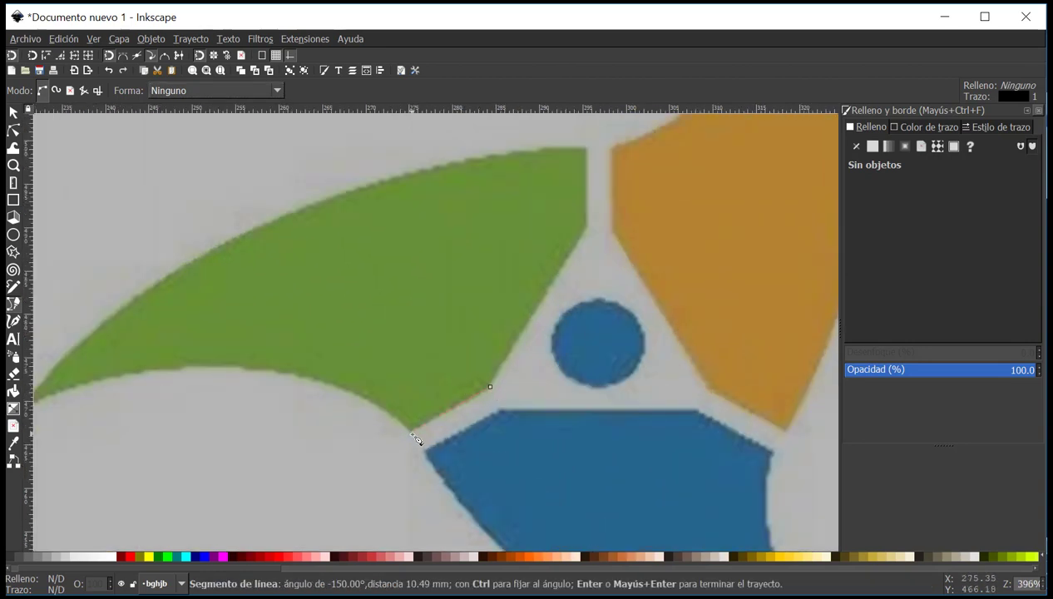
{"action": "left_click", "coordinate": [413, 433]}
{"action": "scroll", "coordinate": [364, 439], "scroll_direction": "left", "scroll_amount": 10}
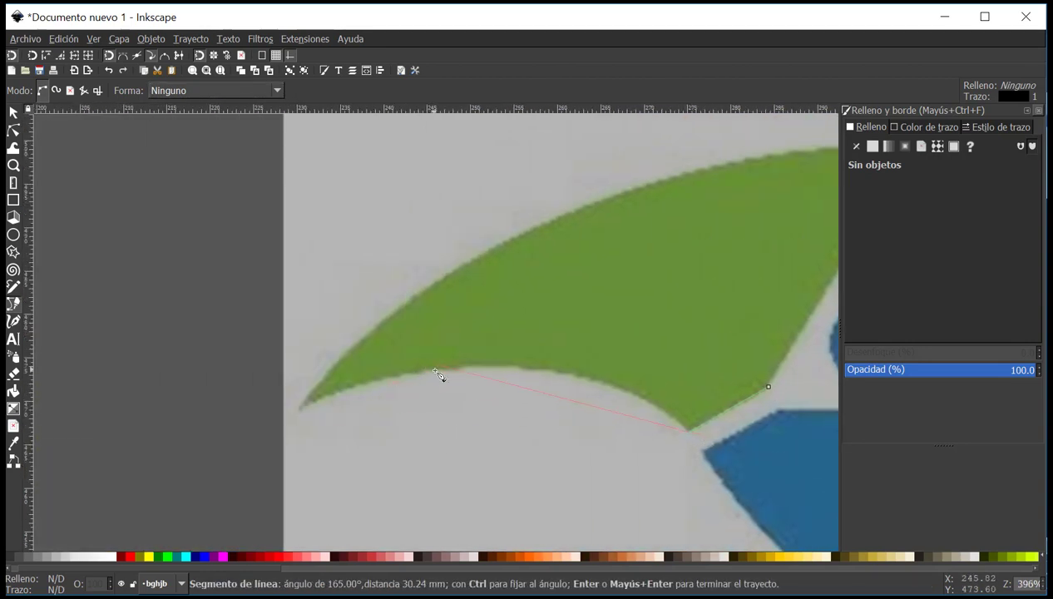
{"action": "left_click_drag", "start_coordinate": [450, 373], "coordinate": [298, 389]}
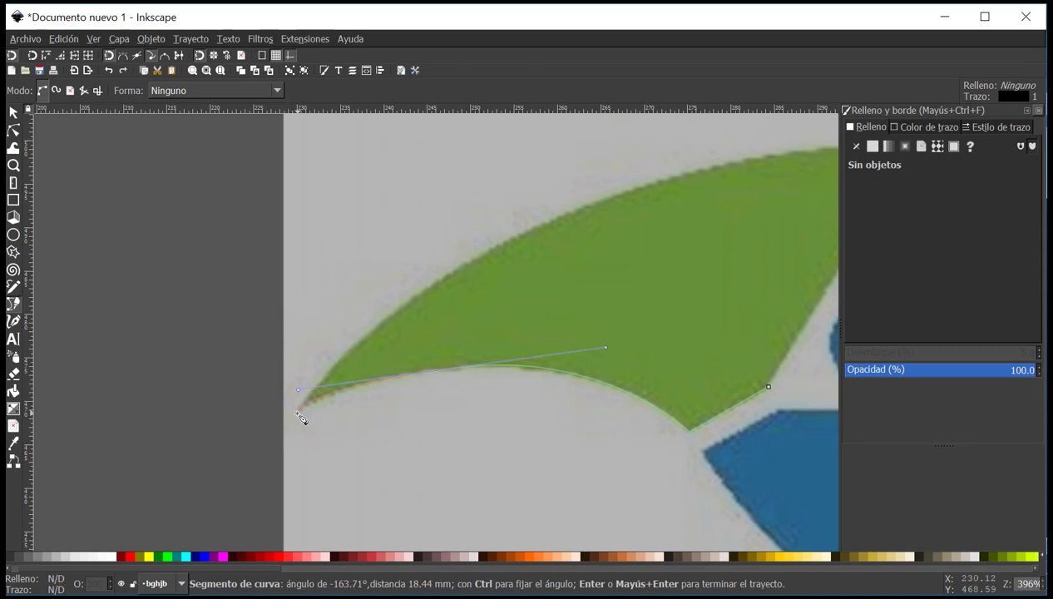
Trace the green blade's curved upper edge and two straight inner edges, closing the Bezier path at its starting node.
{"action": "scroll", "coordinate": [302, 419], "scroll_direction": "down", "scroll_amount": 1}
{"action": "scroll", "coordinate": [366, 379], "scroll_direction": "right", "scroll_amount": 3}
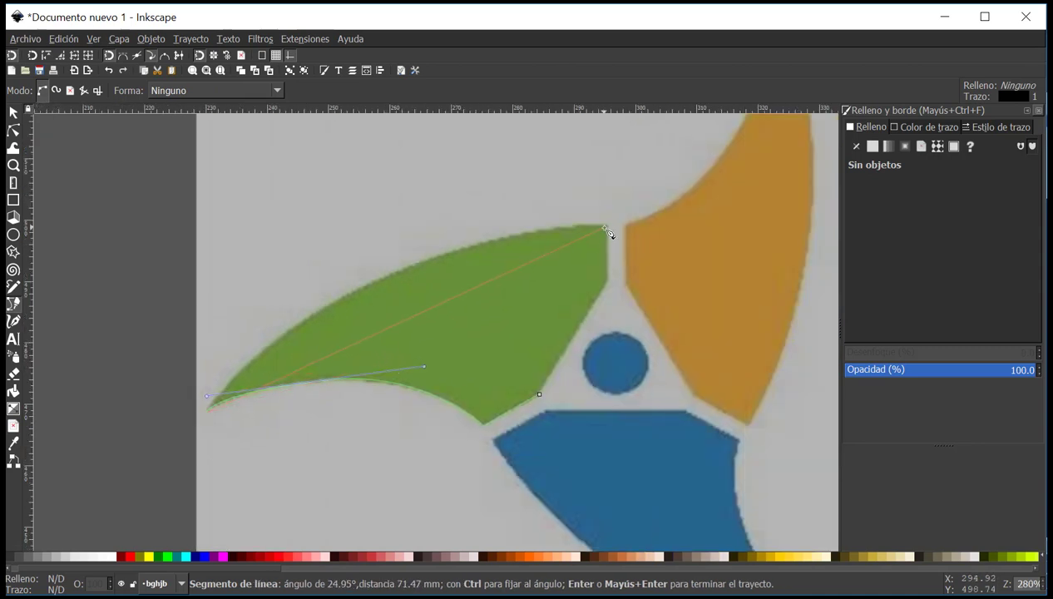
{"action": "mouse_move", "coordinate": [598, 230]}
{"action": "left_mouse_down"}
{"action": "mouse_move", "coordinate": [1003, 186]}
{"action": "mouse_move", "coordinate": [884, 222]}
{"action": "left_mouse_up"}
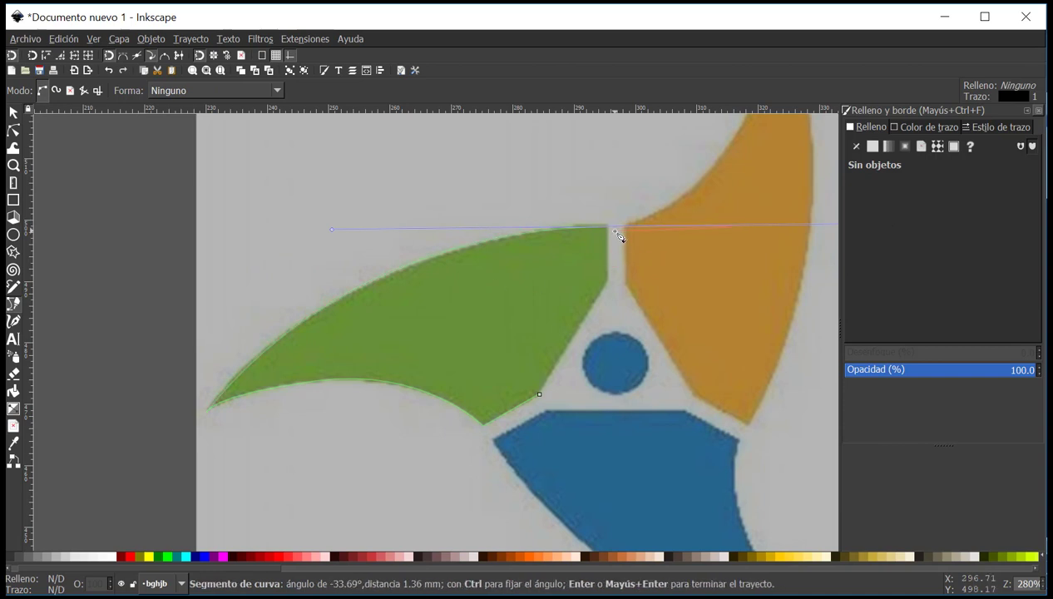
{"action": "key", "text": "Return"}
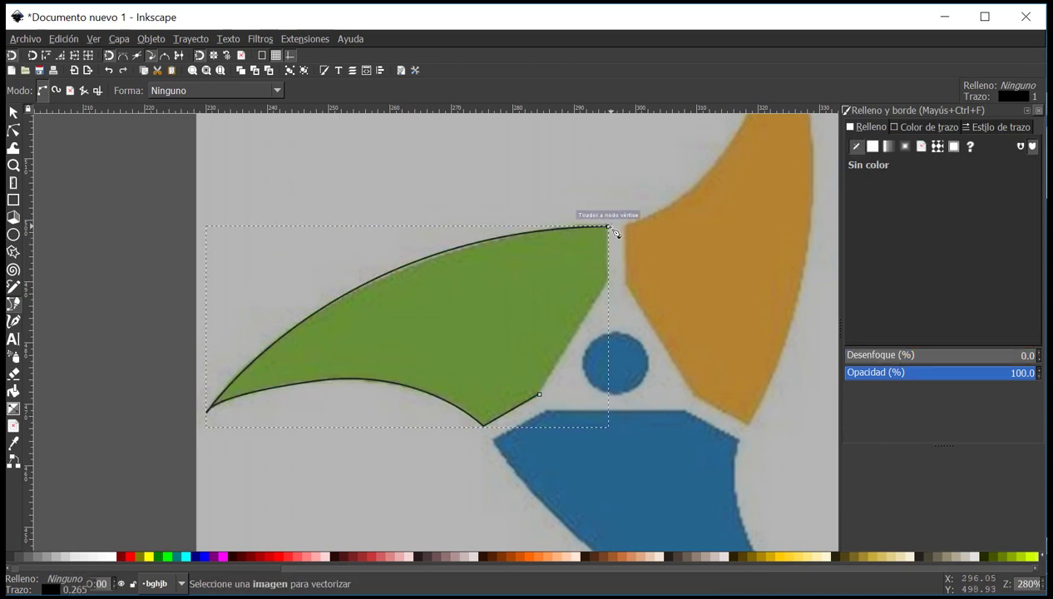
{"action": "left_click", "coordinate": [608, 226]}
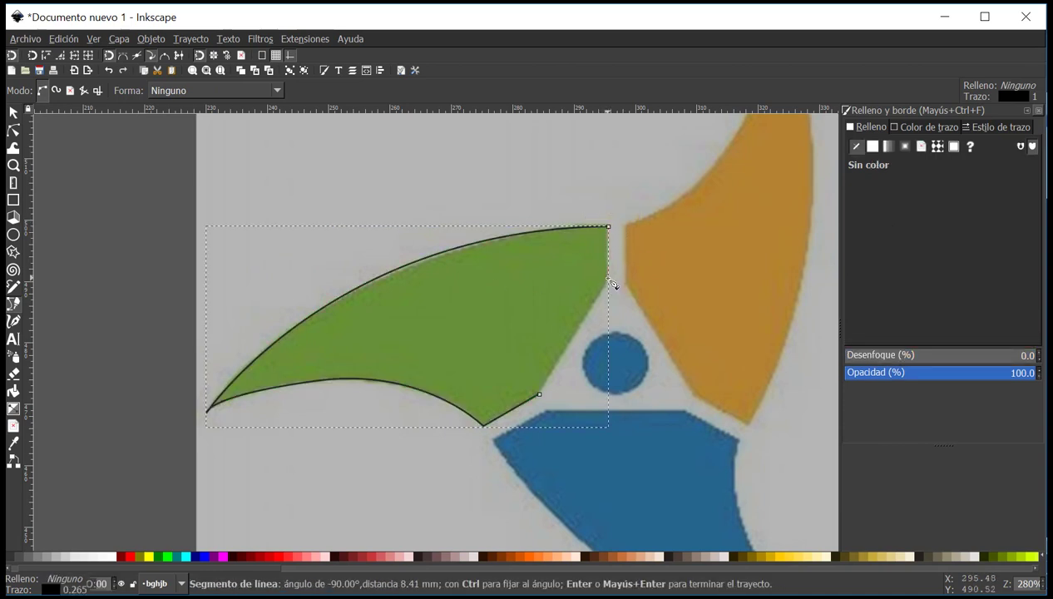
{"action": "left_click", "coordinate": [608, 280]}
{"action": "left_click", "coordinate": [539, 394]}
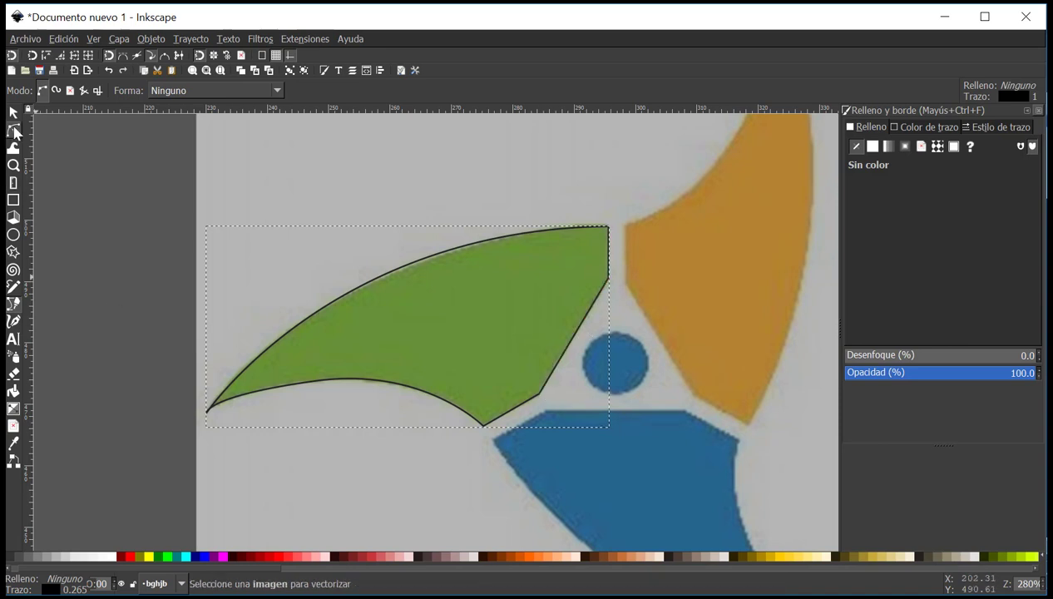
Fill the traced blade with the green sampled from the bitmap, made fully opaque, and remove its stroke.
{"action": "left_click", "coordinate": [13, 442]}
{"action": "left_click", "coordinate": [492, 327]}
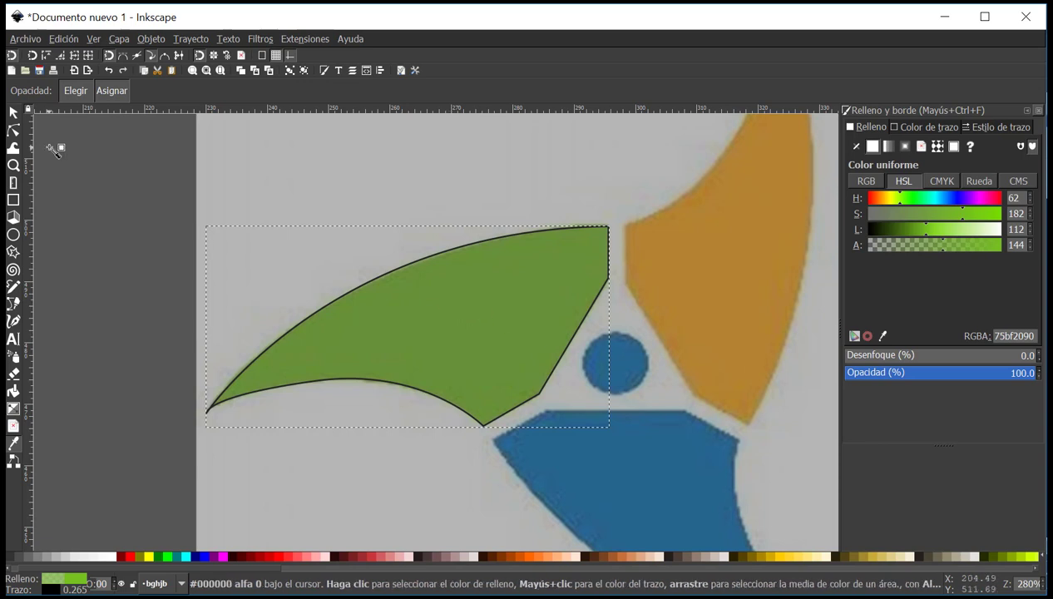
{"action": "right_click", "coordinate": [60, 582]}
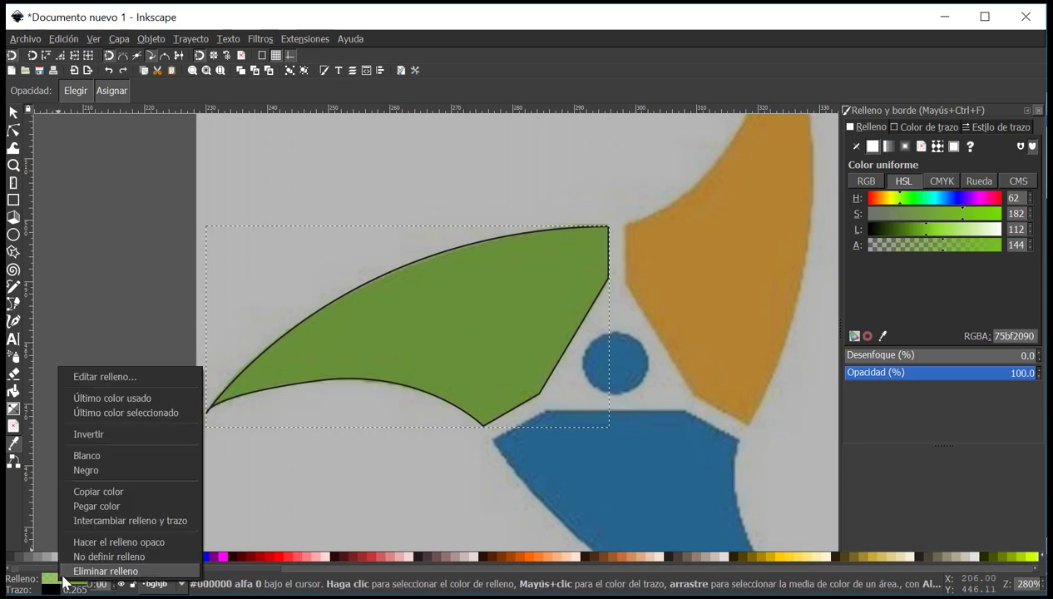
{"action": "left_click", "coordinate": [106, 542]}
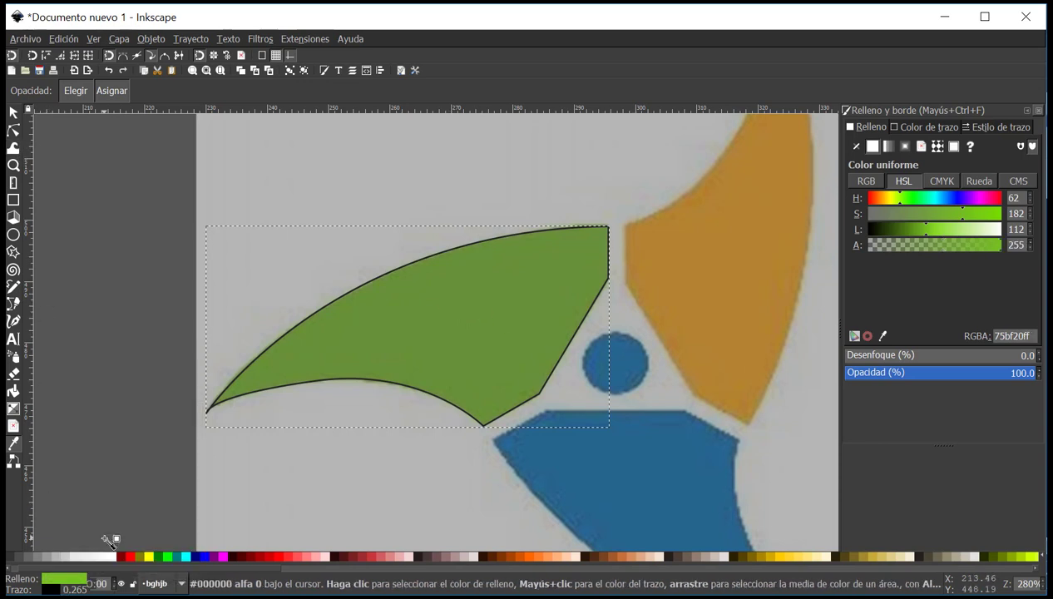
{"action": "left_click", "coordinate": [12, 116]}
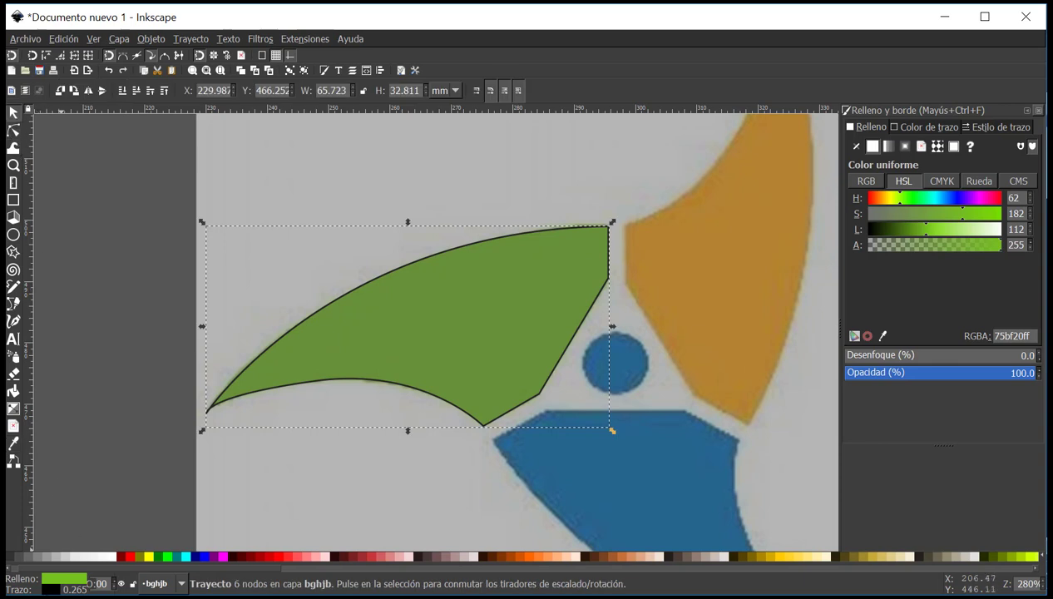
{"action": "right_click", "coordinate": [53, 588]}
{"action": "left_click", "coordinate": [86, 587]}
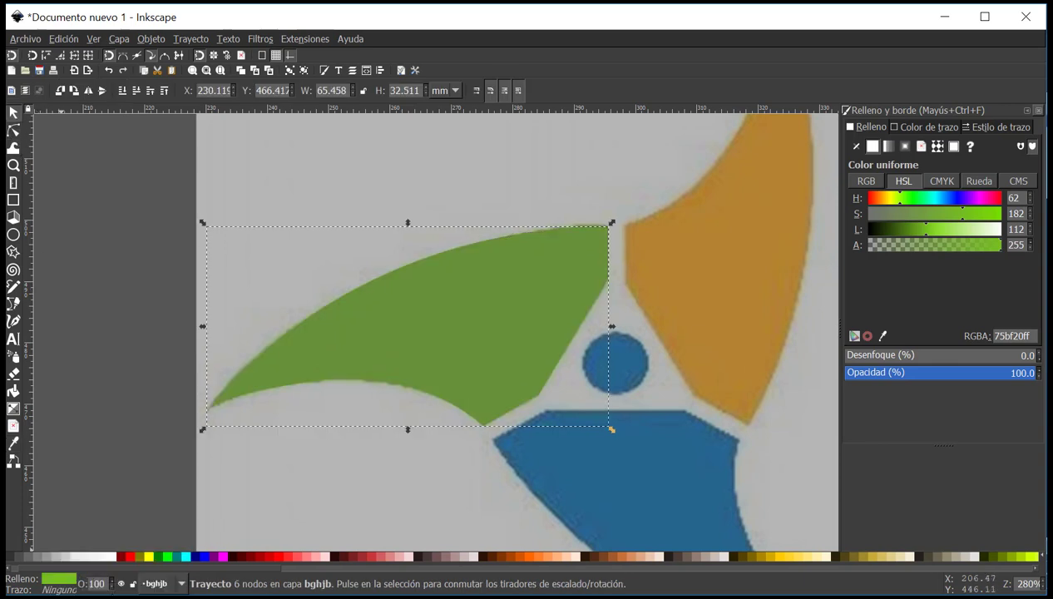
Move the traced green blade out of the bitmap to the empty canvas on its left and inspect its edges.
{"action": "scroll", "coordinate": [314, 461], "scroll_direction": "down", "scroll_amount": 3}
{"action": "left_click_drag", "start_coordinate": [358, 389], "coordinate": [164, 409]}
{"action": "scroll", "coordinate": [186, 474], "scroll_direction": "left", "scroll_amount": 2, "text": "shift"}
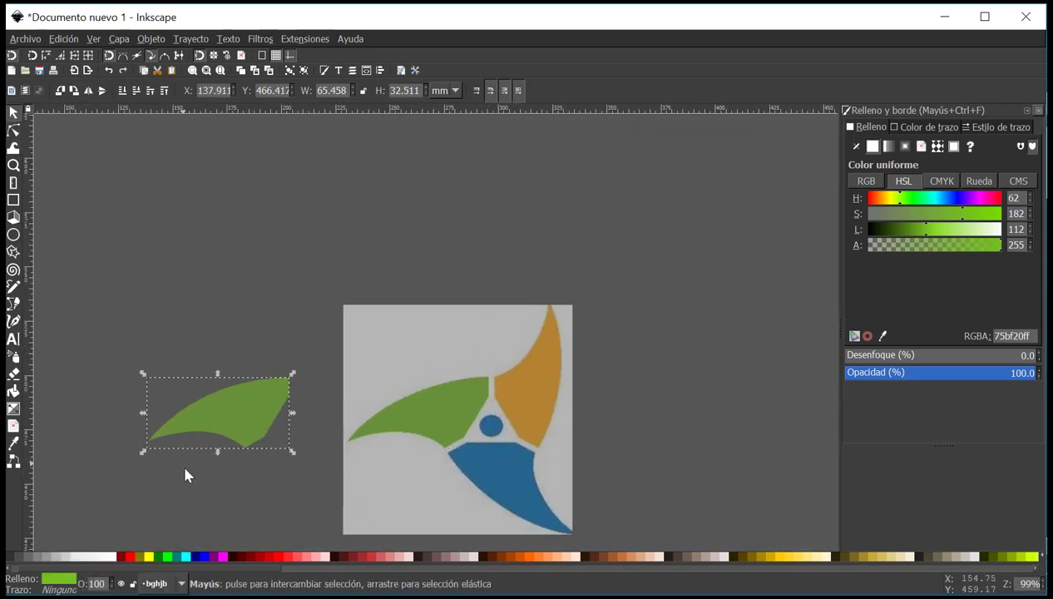
{"action": "scroll", "coordinate": [166, 433], "scroll_direction": "up", "scroll_amount": 4, "text": "ctrl"}
{"action": "left_click", "coordinate": [359, 497], "text": "ctrl"}
{"action": "scroll", "coordinate": [379, 470], "scroll_direction": "down", "scroll_amount": 2, "text": "ctrl"}
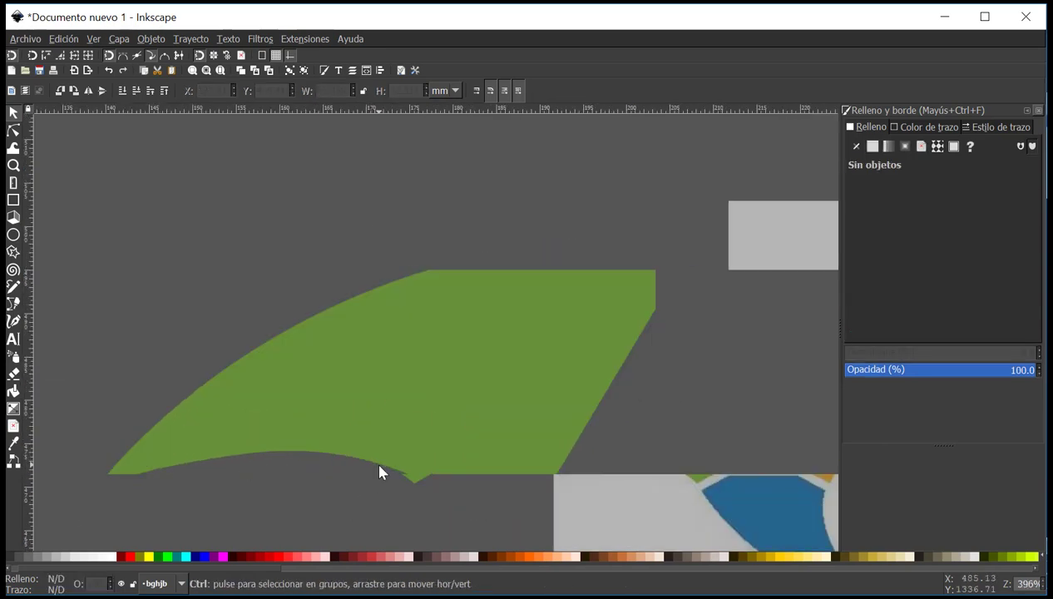
{"action": "scroll", "coordinate": [491, 339], "scroll_direction": "down", "scroll_amount": 4, "text": "ctrl"}
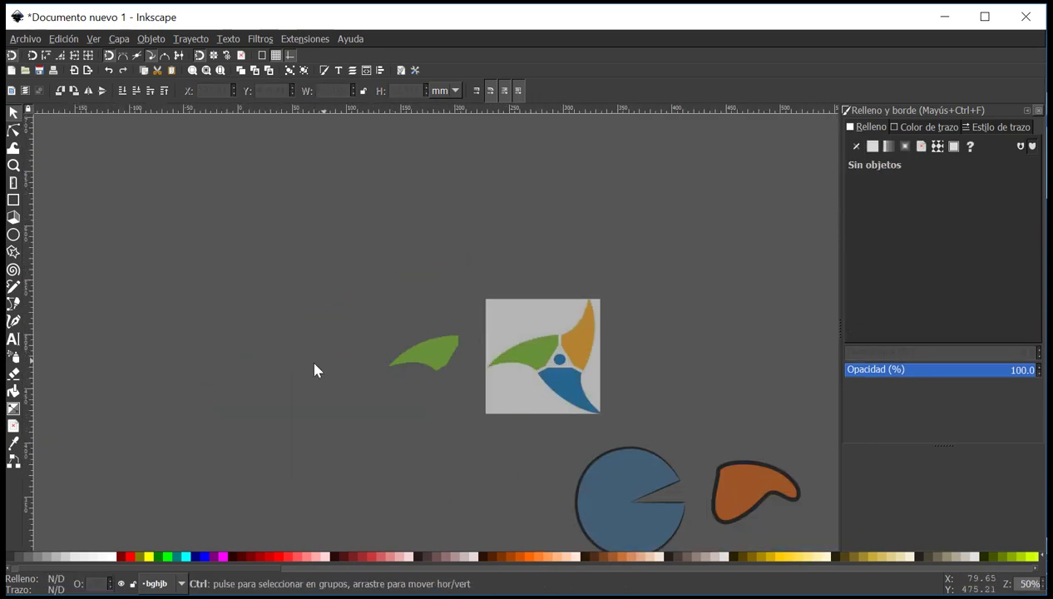
Move the bitmap logo up and back down beside the traced green blade.
{"action": "left_click_drag", "start_coordinate": [334, 266], "coordinate": [708, 419]}
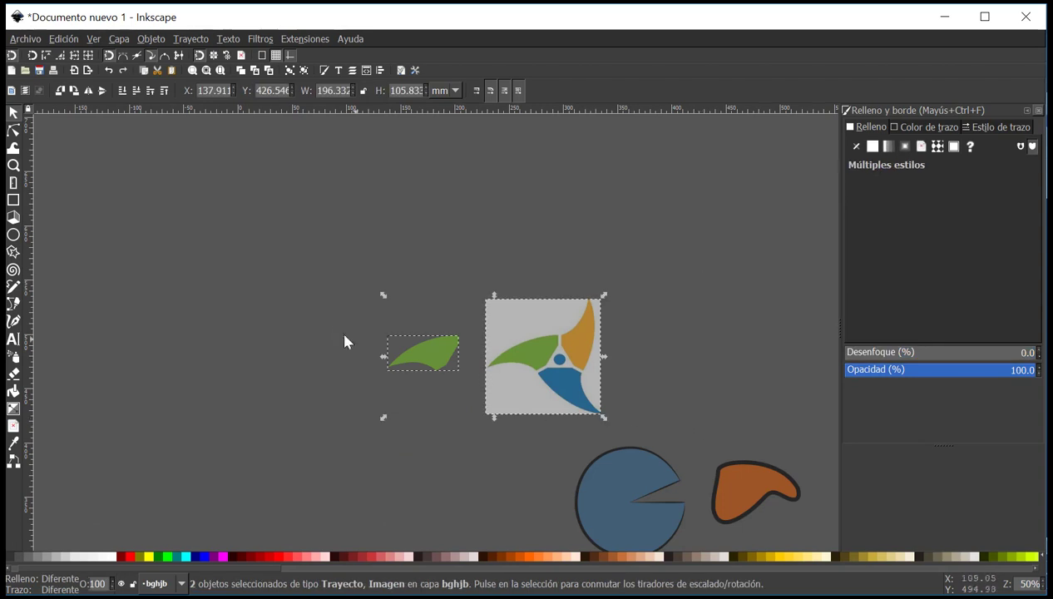
{"action": "left_click", "coordinate": [345, 337]}
{"action": "left_click_drag", "start_coordinate": [544, 351], "coordinate": [552, 301]}
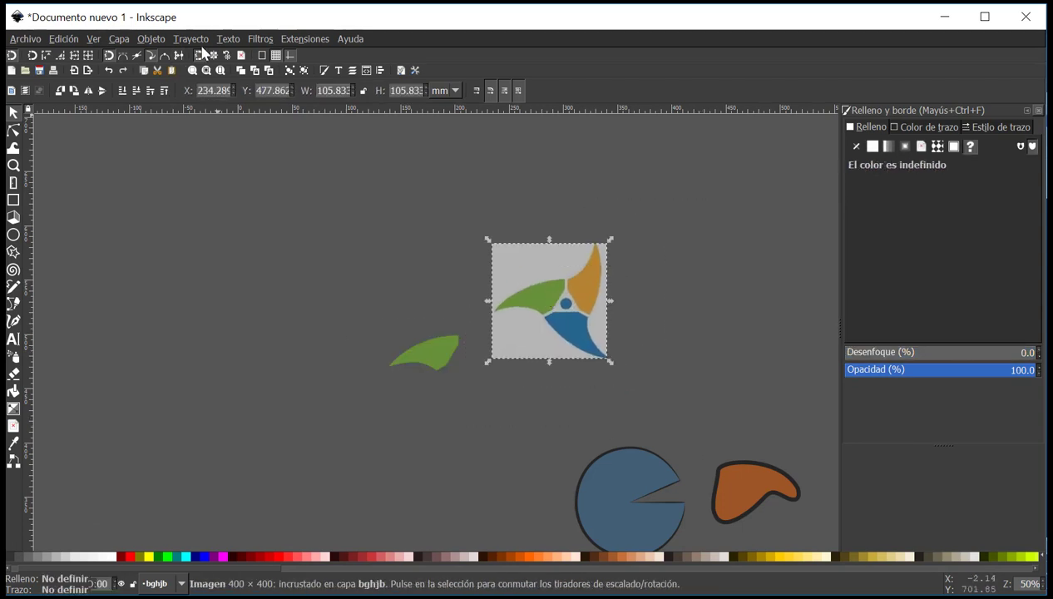
{"action": "left_click_drag", "start_coordinate": [524, 355], "coordinate": [548, 373]}
{"action": "scroll", "coordinate": [557, 372], "scroll_direction": "up", "scroll_amount": 3}
{"action": "scroll", "coordinate": [557, 374], "scroll_direction": "down", "scroll_amount": 3}
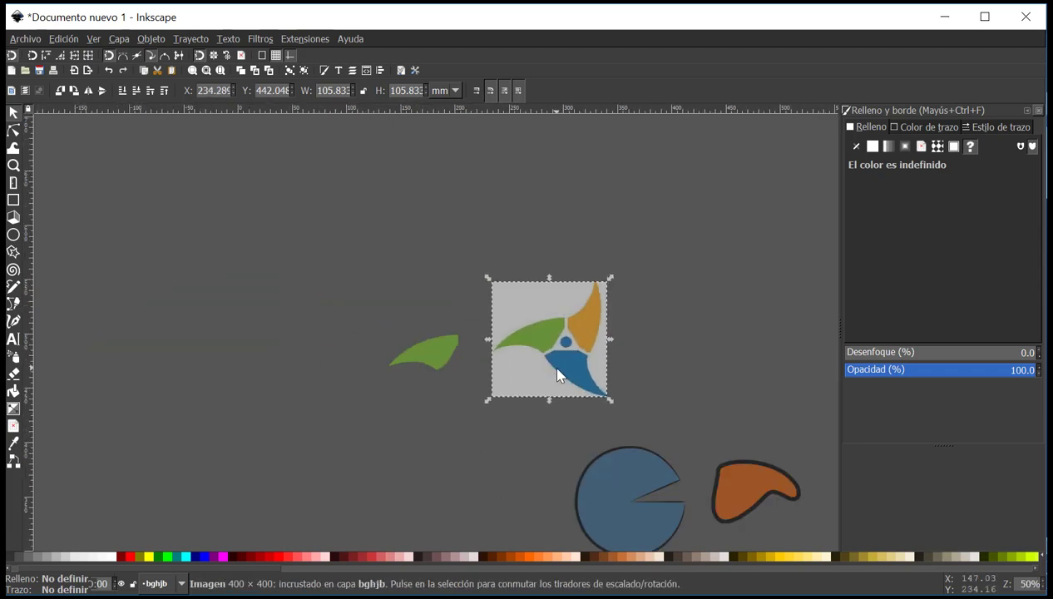
Delete the traced green blade and the bitmap logo from the canvas.
{"action": "left_click_drag", "start_coordinate": [376, 301], "coordinate": [472, 395]}
{"action": "scroll", "coordinate": [457, 360], "scroll_direction": "up", "scroll_amount": 2}
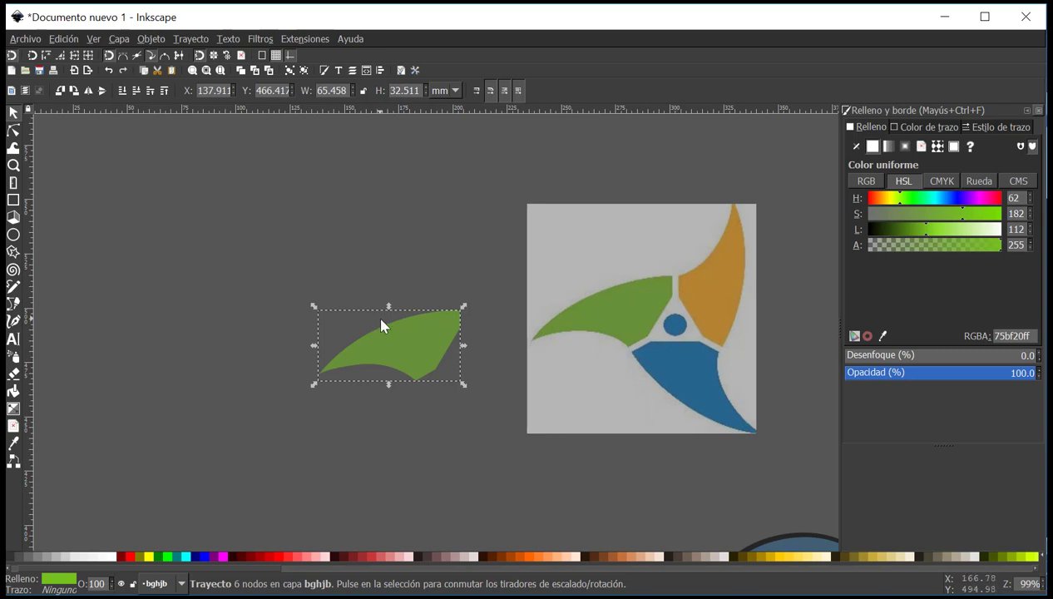
{"action": "key", "text": "Delete"}
{"action": "left_click_drag", "start_coordinate": [625, 325], "coordinate": [469, 338]}
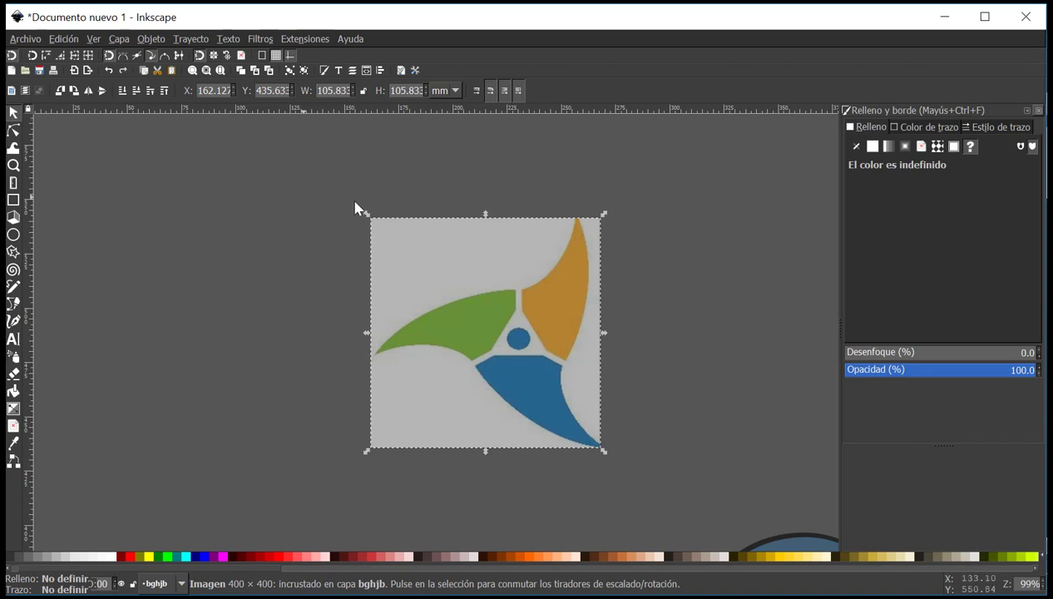
{"action": "key", "text": "Delete"}
{"action": "scroll", "coordinate": [465, 241], "scroll_direction": "down", "scroll_amount": 5}
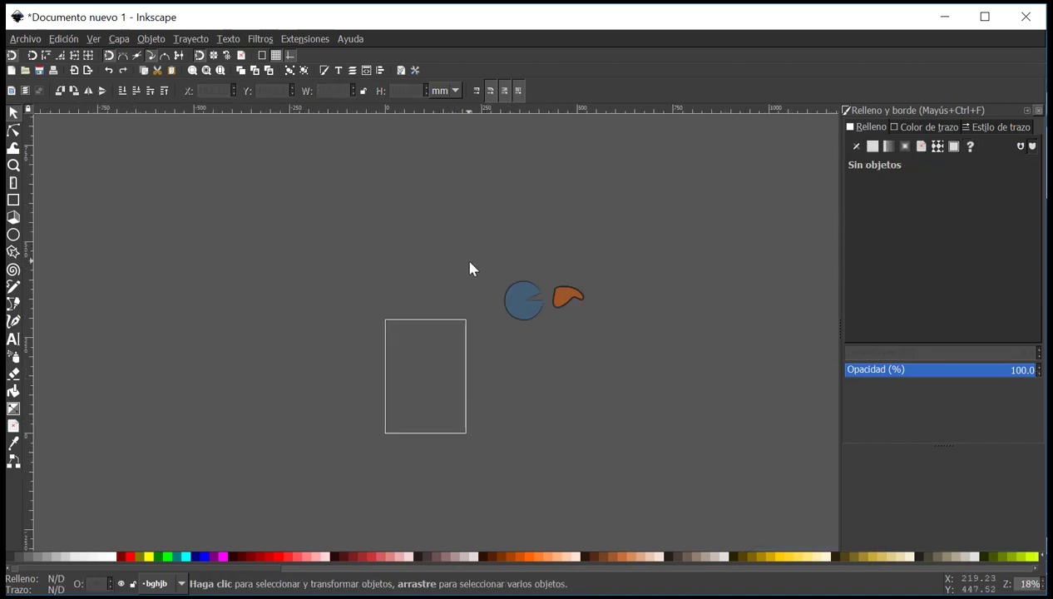
{"action": "scroll", "coordinate": [391, 374], "scroll_direction": "up", "scroll_amount": 1}
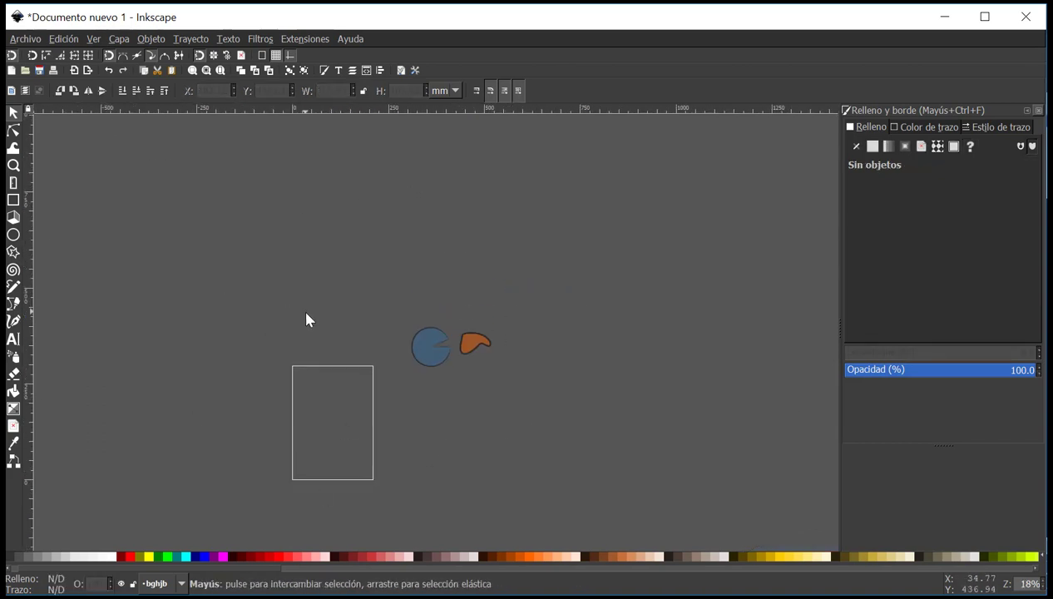
{"action": "scroll", "coordinate": [312, 324], "scroll_direction": "left", "scroll_amount": 1}
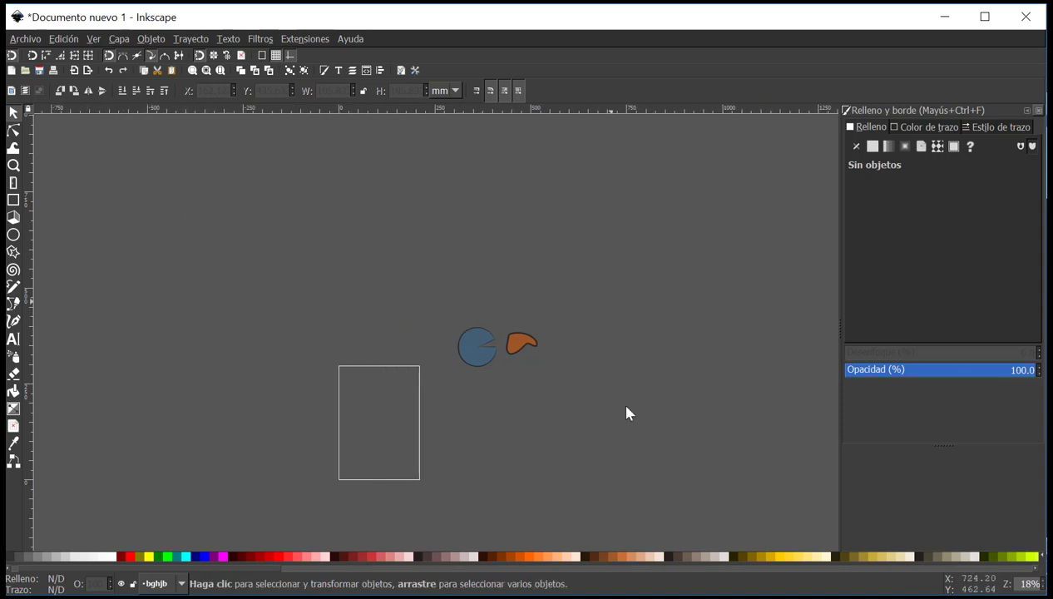
{"action": "left_click", "coordinate": [195, 39]}
{"action": "left_click", "coordinate": [550, 237]}
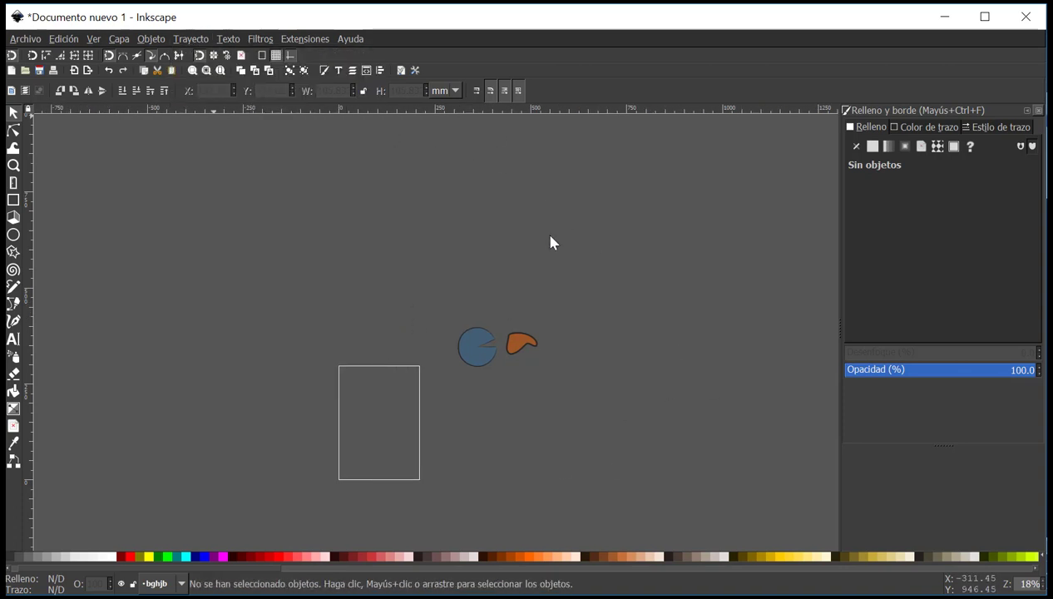
{"action": "scroll", "coordinate": [446, 399], "scroll_direction": "up", "scroll_amount": 3}
{"action": "scroll", "coordinate": [440, 384], "scroll_direction": "down", "scroll_amount": 2}
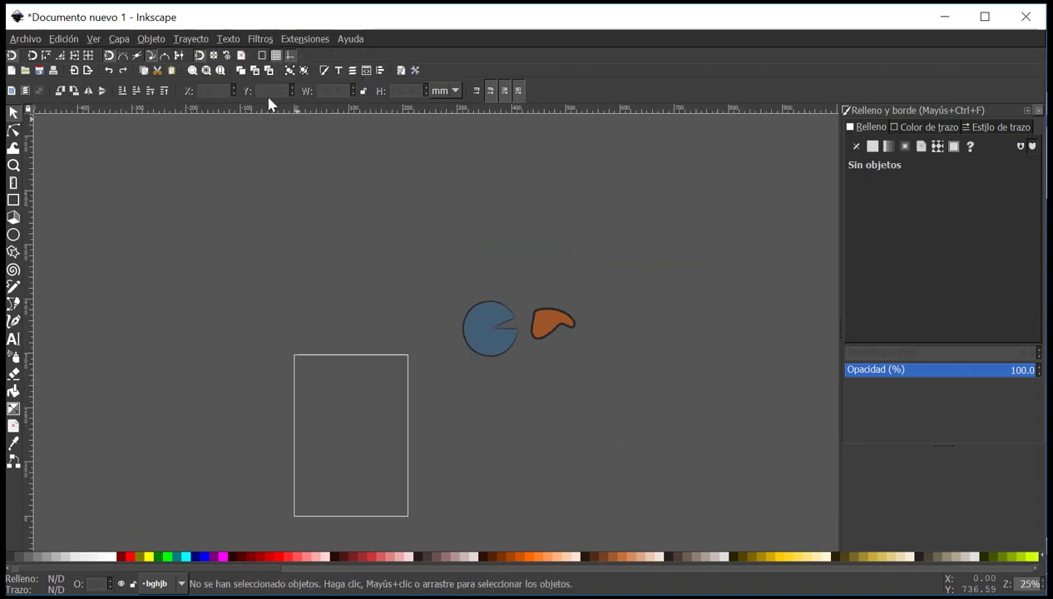
{"action": "left_click", "coordinate": [188, 42]}
{"action": "left_click", "coordinate": [495, 266]}
{"action": "scroll", "coordinate": [493, 279], "scroll_direction": "right", "scroll_amount": 1}
{"action": "scroll", "coordinate": [492, 288], "scroll_direction": "up", "scroll_amount": 2}
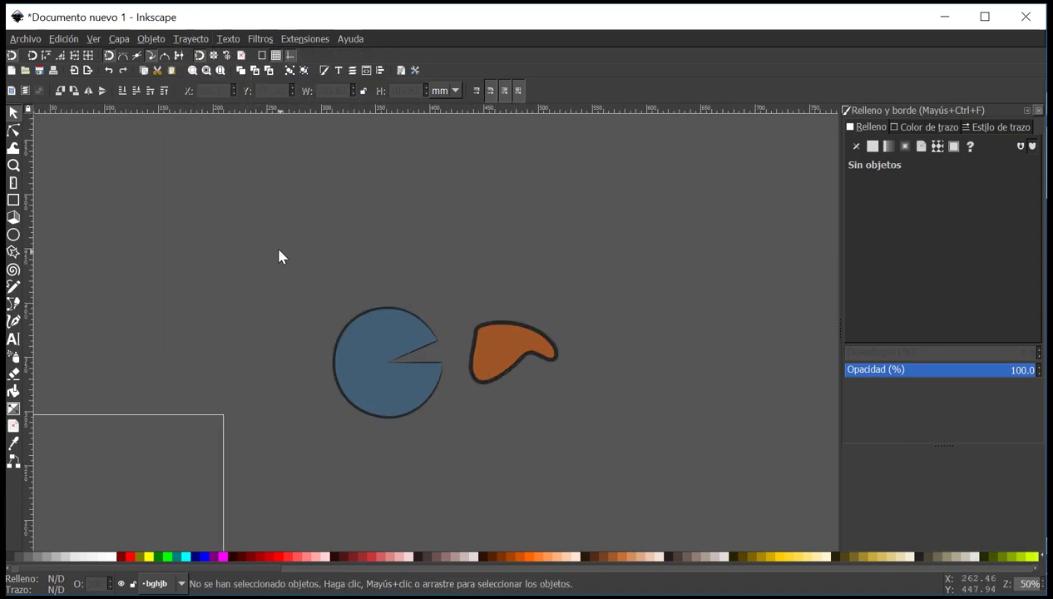
{"action": "left_click_drag", "start_coordinate": [259, 256], "coordinate": [600, 482]}
{"action": "key", "text": "Escape"}
{"action": "left_click_drag", "start_coordinate": [254, 226], "coordinate": [599, 440]}
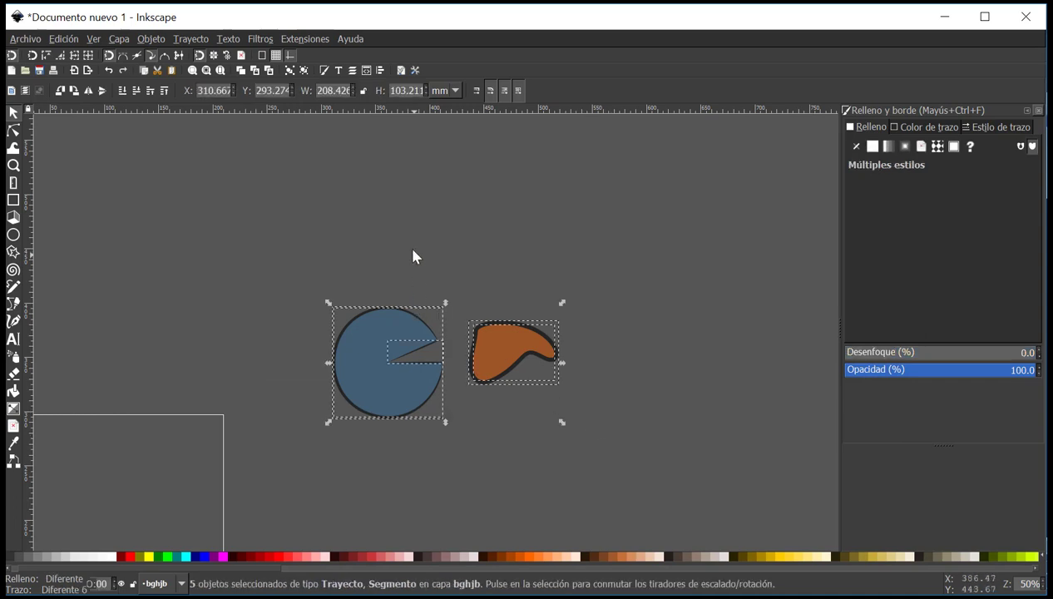
{"action": "key", "text": "Escape"}
{"action": "left_click", "coordinate": [15, 304]}
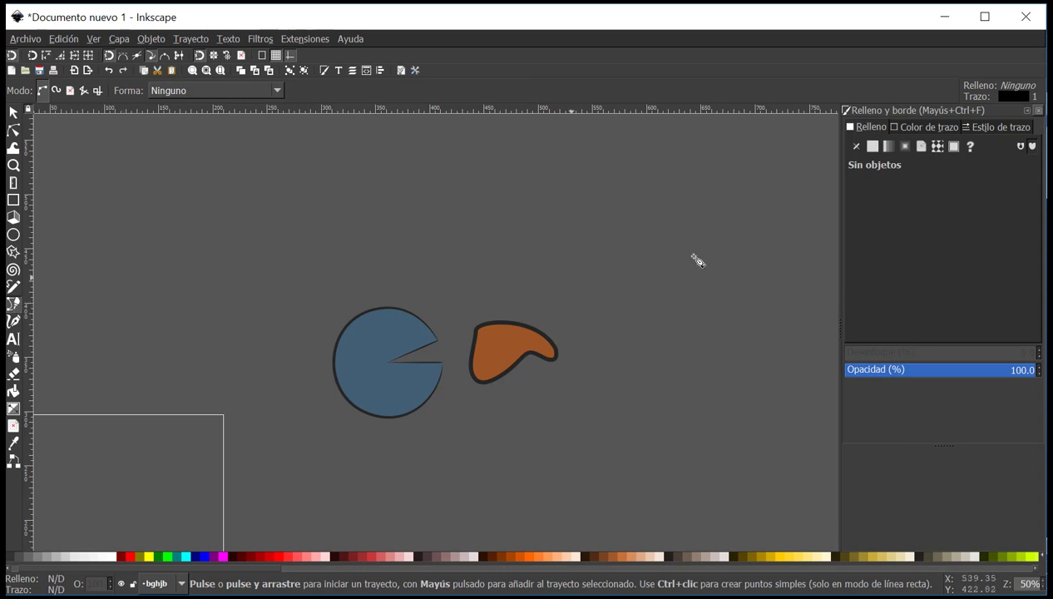
{"action": "left_click", "coordinate": [193, 39]}
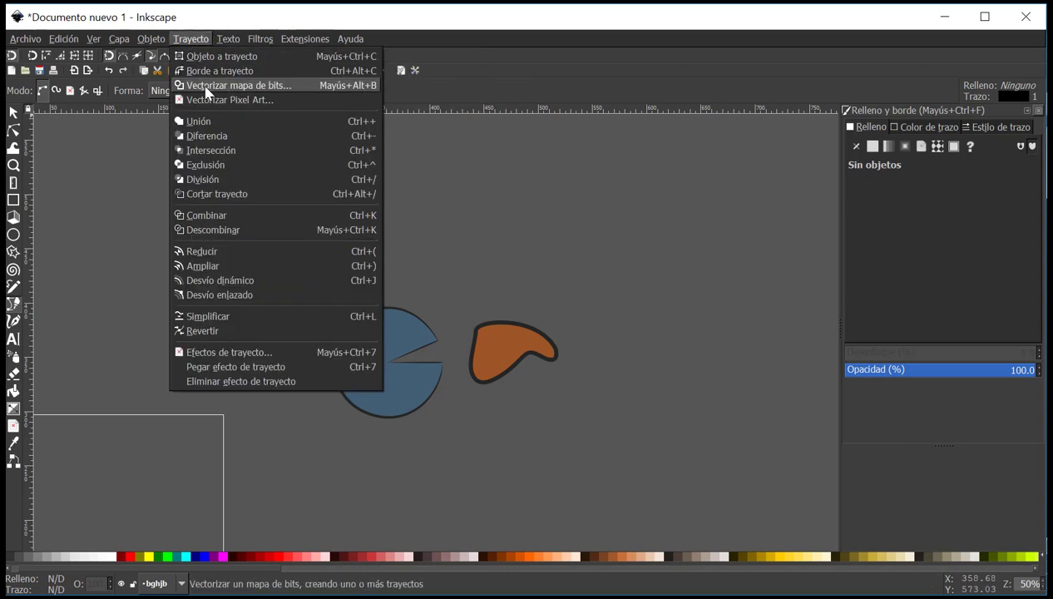
{"action": "left_click", "coordinate": [495, 259]}
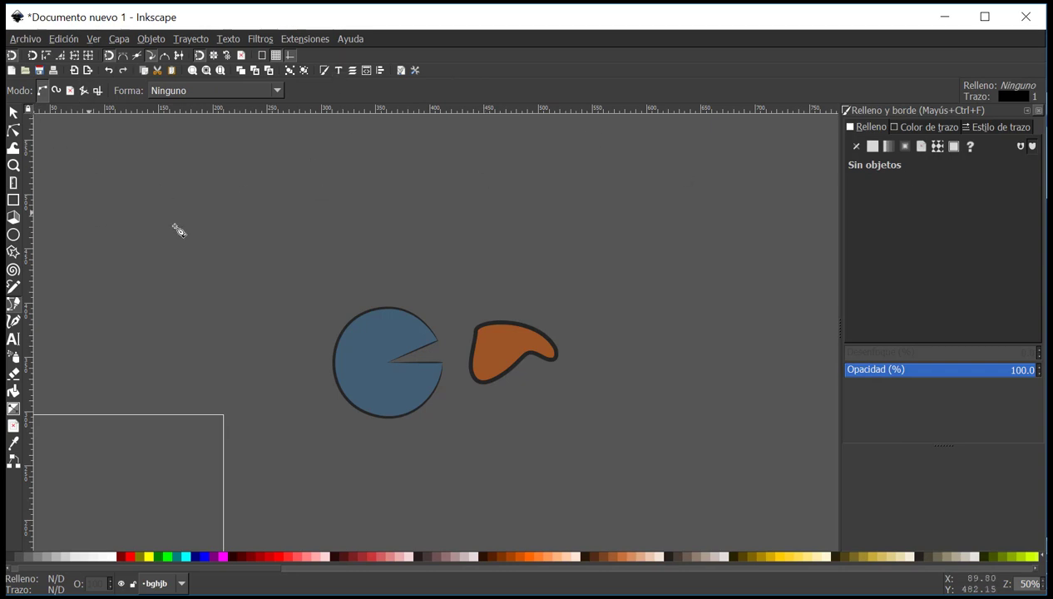
Select the three pieces of the blue pie shape, group them, ungroup them again and clear the selection.
{"action": "left_click", "coordinate": [12, 114]}
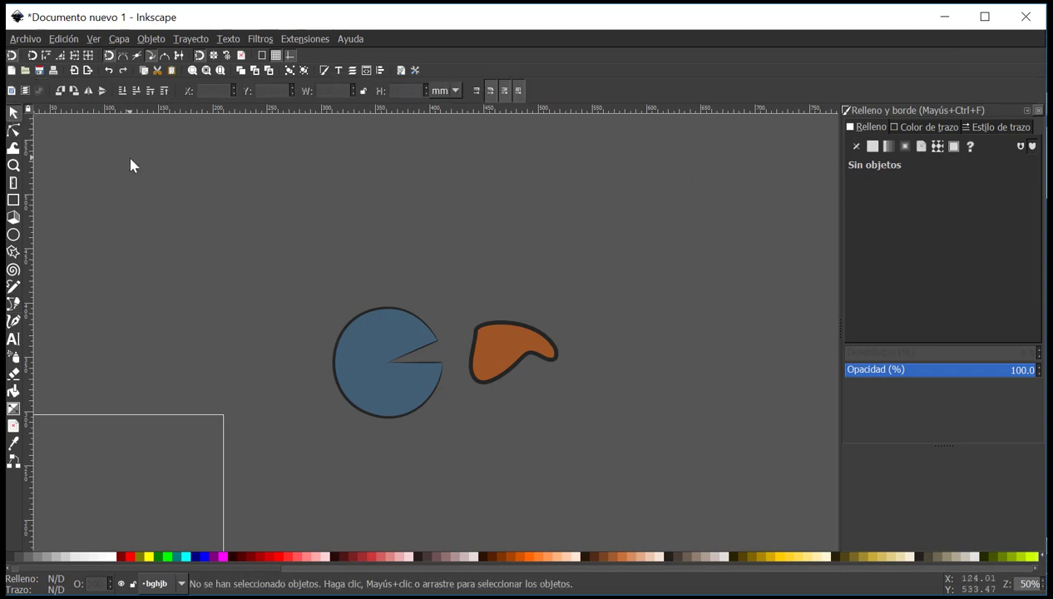
{"action": "scroll", "coordinate": [128, 151], "scroll_direction": "left", "scroll_amount": 3}
{"action": "left_click_drag", "start_coordinate": [393, 281], "coordinate": [556, 459]}
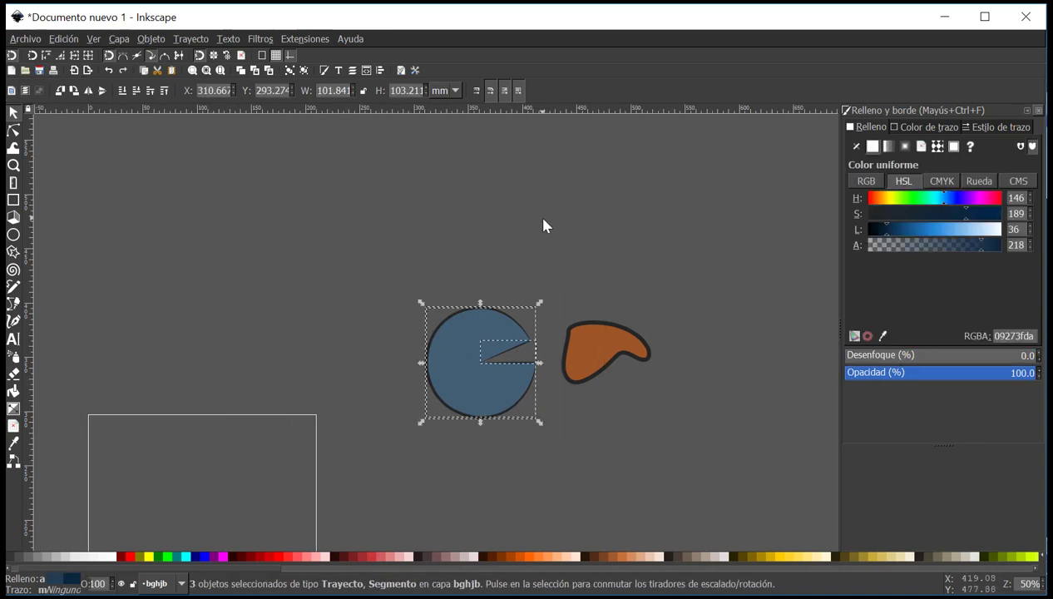
{"action": "scroll", "coordinate": [532, 229], "scroll_direction": "right", "scroll_amount": 1}
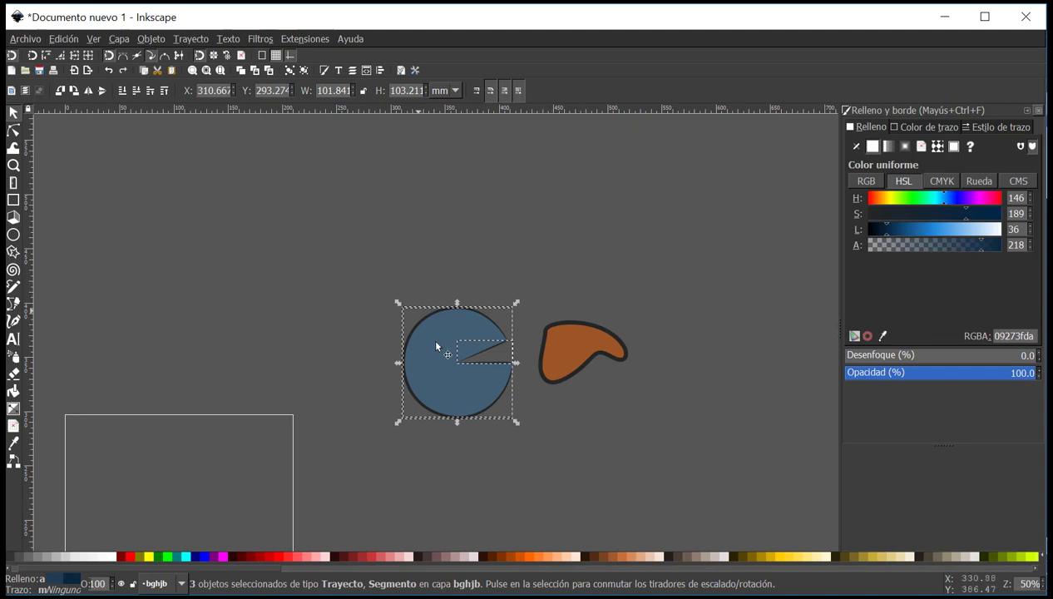
{"action": "left_click", "coordinate": [293, 74]}
{"action": "left_click", "coordinate": [305, 72]}
{"action": "left_click", "coordinate": [333, 264]}
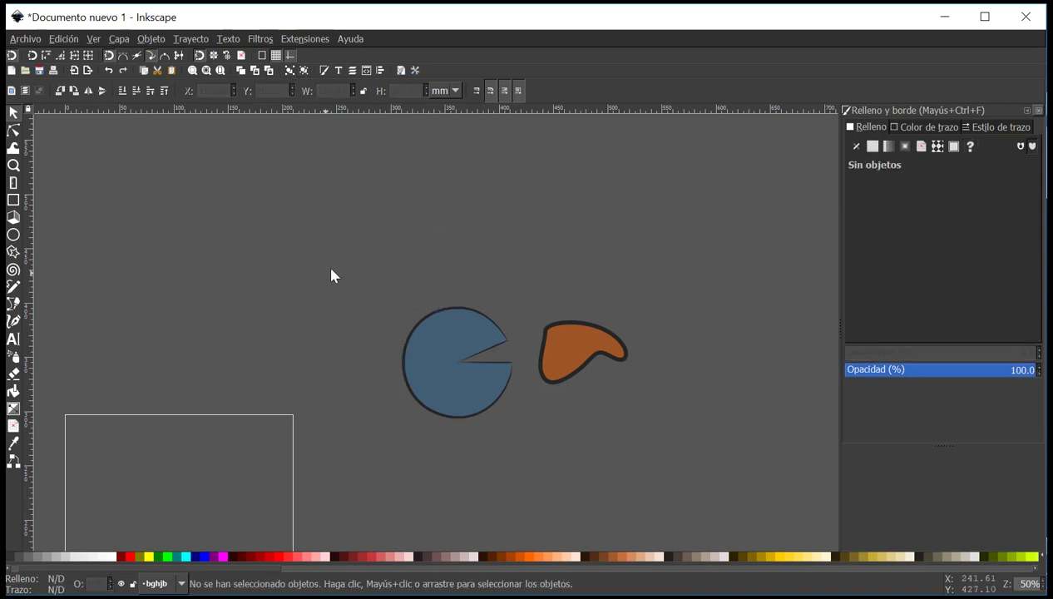
Move the three pieces of the blue pie shape up and to the left on the canvas and group them.
{"action": "left_click_drag", "start_coordinate": [326, 268], "coordinate": [517, 433]}
{"action": "left_click_drag", "start_coordinate": [485, 398], "coordinate": [427, 359]}
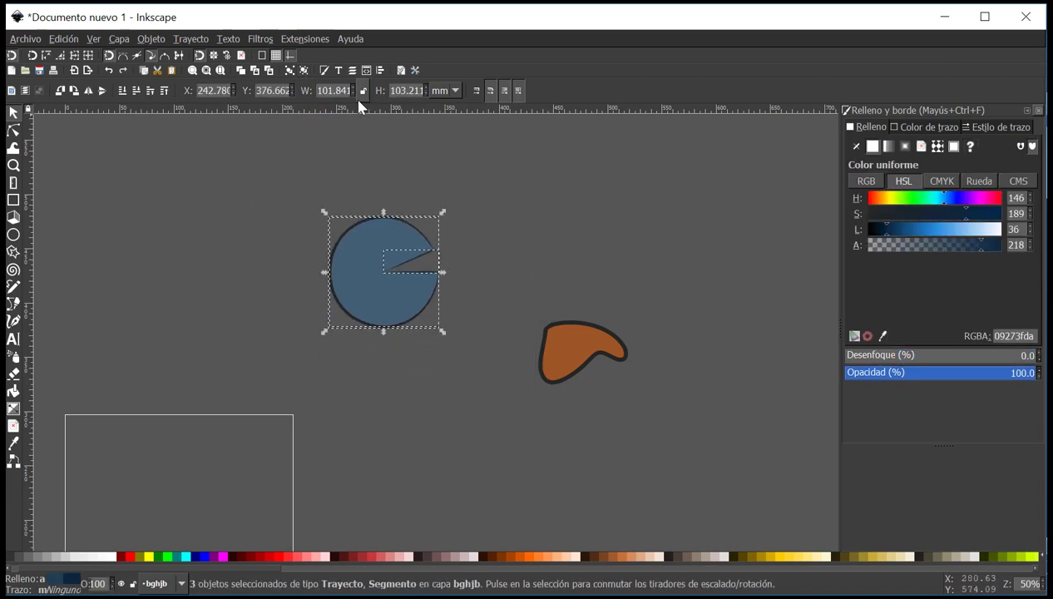
{"action": "left_click", "coordinate": [304, 71]}
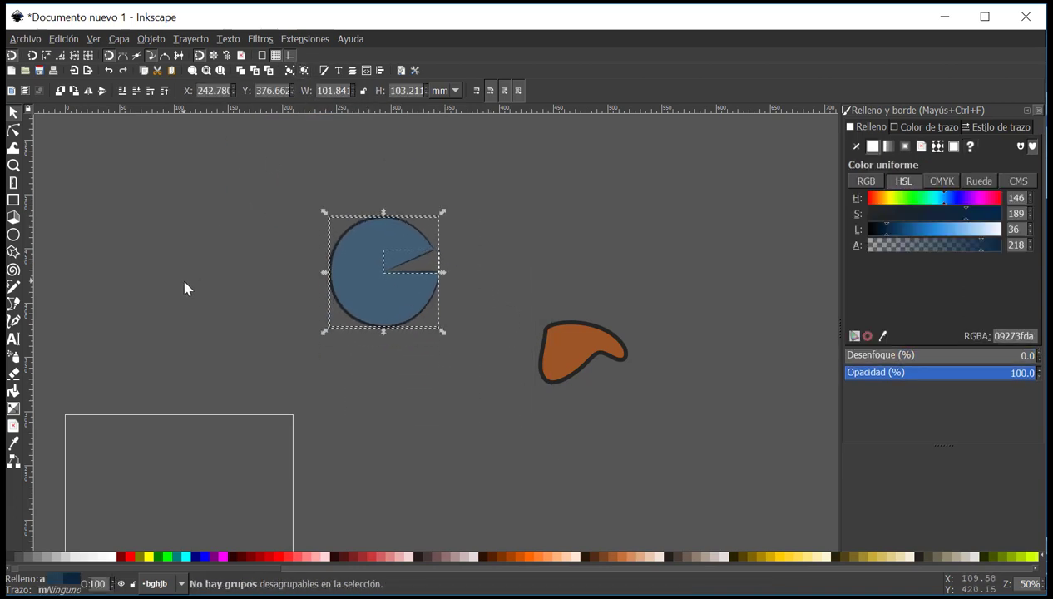
{"action": "left_click", "coordinate": [291, 71]}
{"action": "left_click", "coordinate": [238, 246]}
{"action": "left_click", "coordinate": [333, 308]}
{"action": "left_click", "coordinate": [261, 239]}
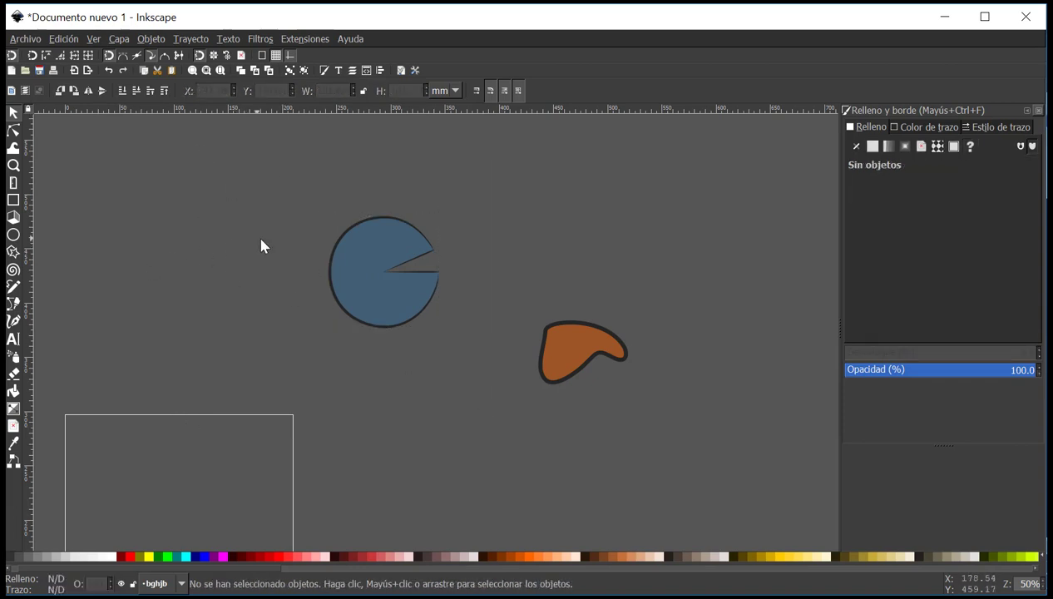
Move the grouped blue pie shape back down beside the orange shape and ungroup it.
{"action": "left_click", "coordinate": [368, 247]}
{"action": "left_click_drag", "start_coordinate": [368, 249], "coordinate": [247, 367]}
{"action": "scroll", "coordinate": [278, 357], "scroll_direction": "left", "scroll_amount": 8}
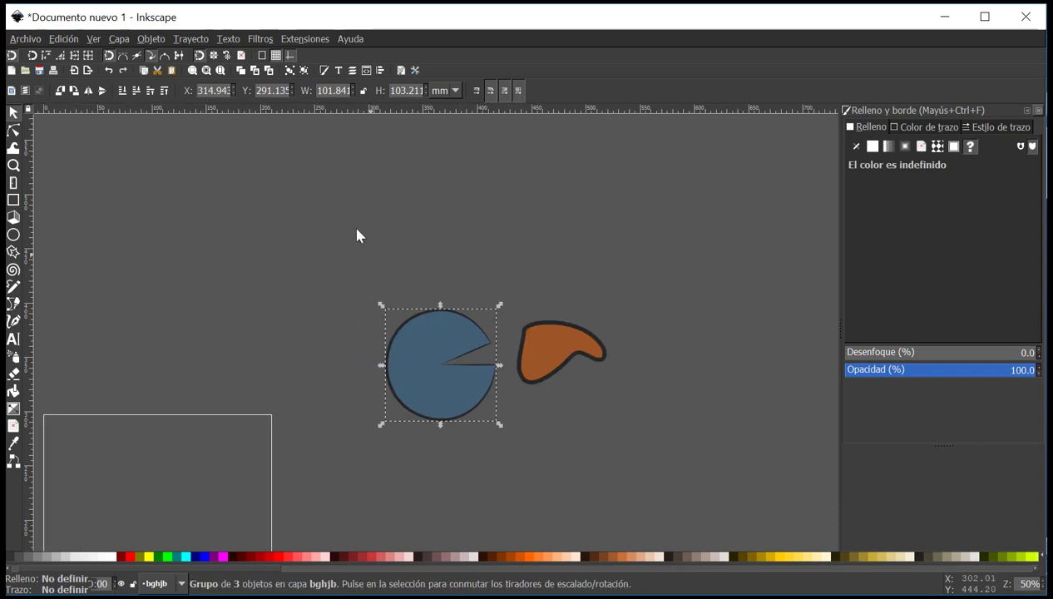
{"action": "left_click", "coordinate": [304, 71]}
{"action": "left_click", "coordinate": [412, 277]}
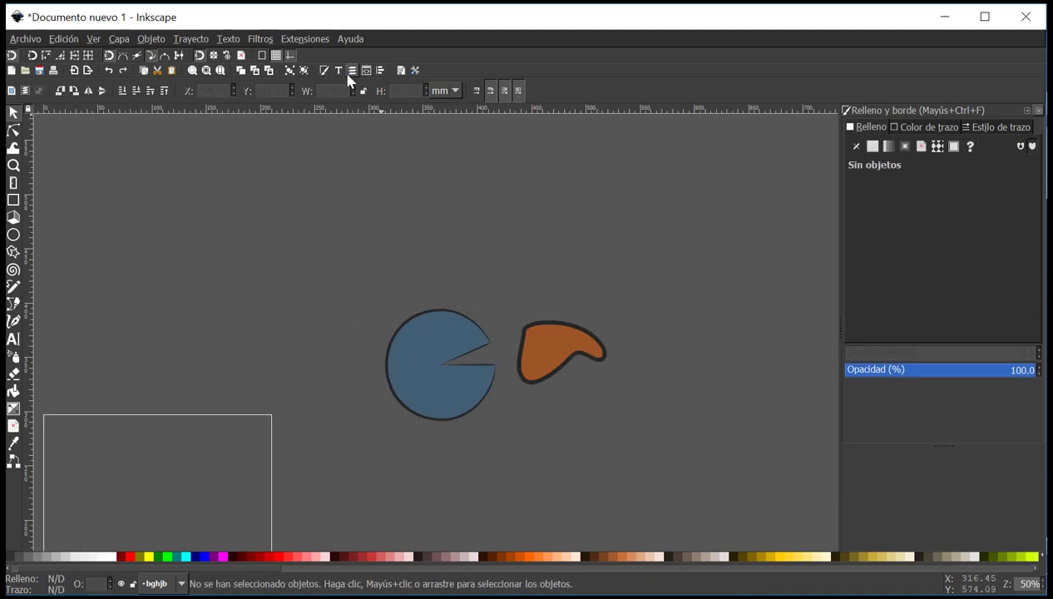
View the document properties and the import dialog, closing each without changing anything.
{"action": "left_click", "coordinate": [401, 71]}
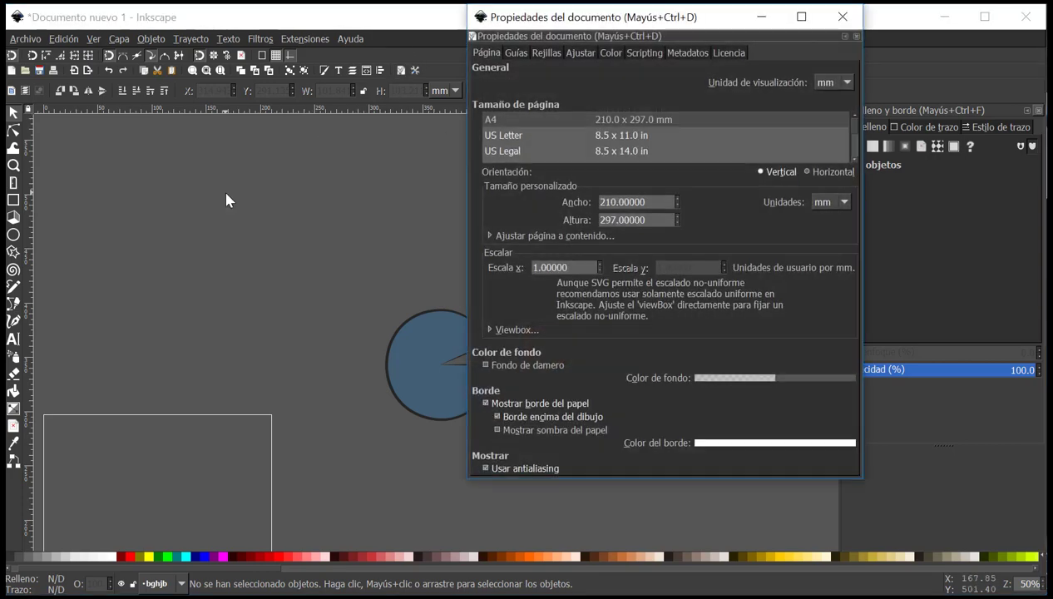
{"action": "left_click", "coordinate": [842, 16]}
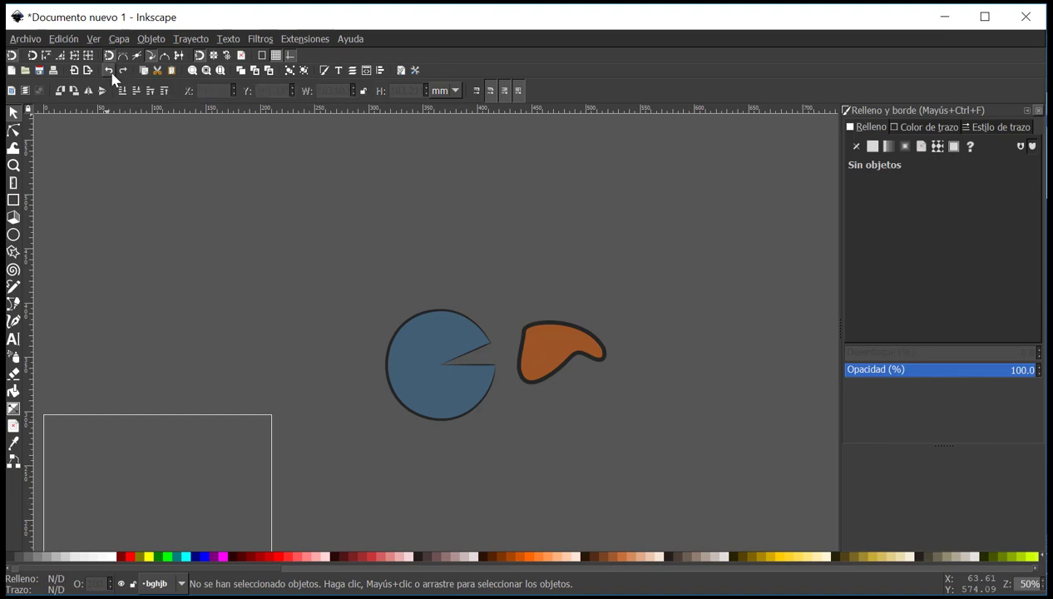
{"action": "left_click", "coordinate": [72, 72]}
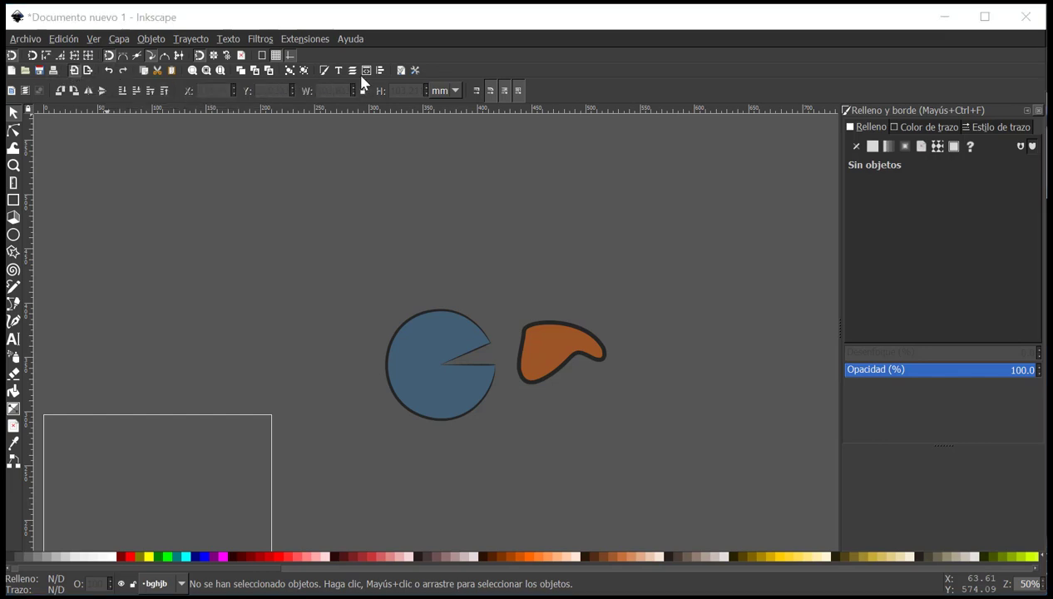
{"action": "left_click", "coordinate": [559, 43]}
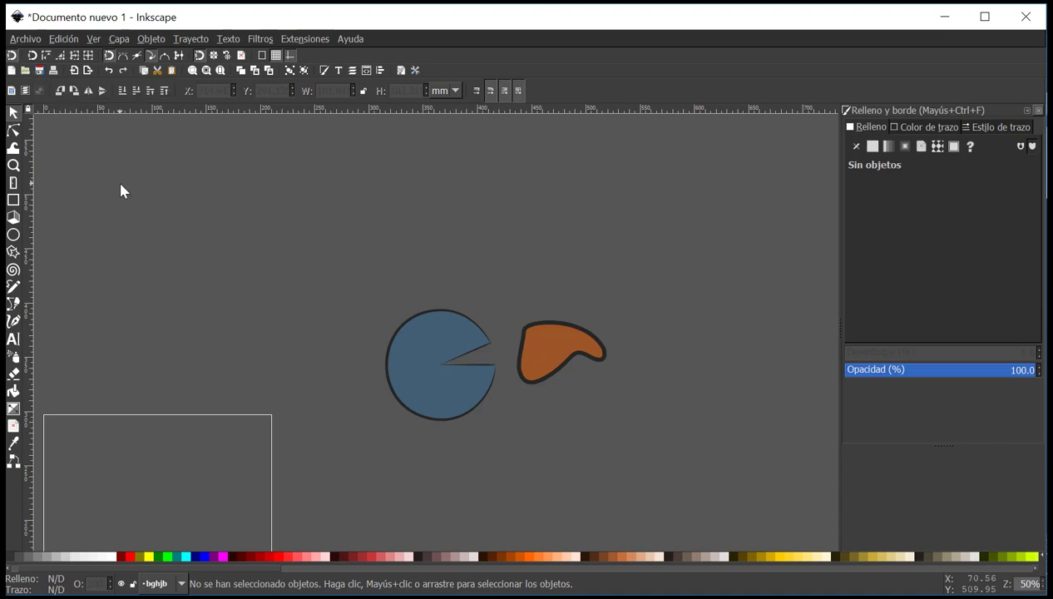
Save the document to the desktop (Escritorio) as an Inkscape SVG named "patata 2.0".
{"action": "left_click", "coordinate": [40, 72]}
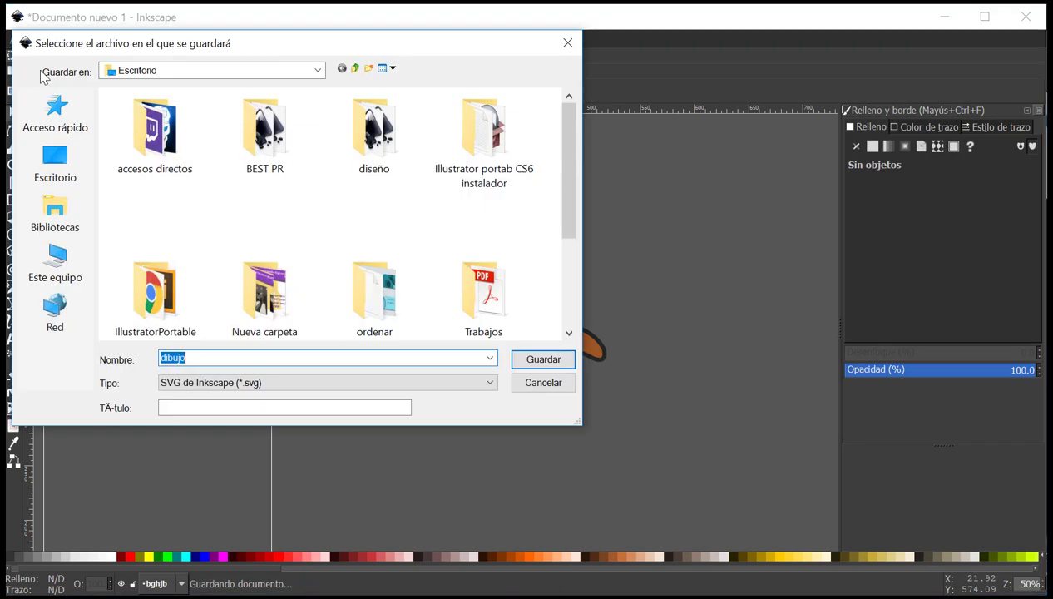
{"action": "type", "text": "pña"}
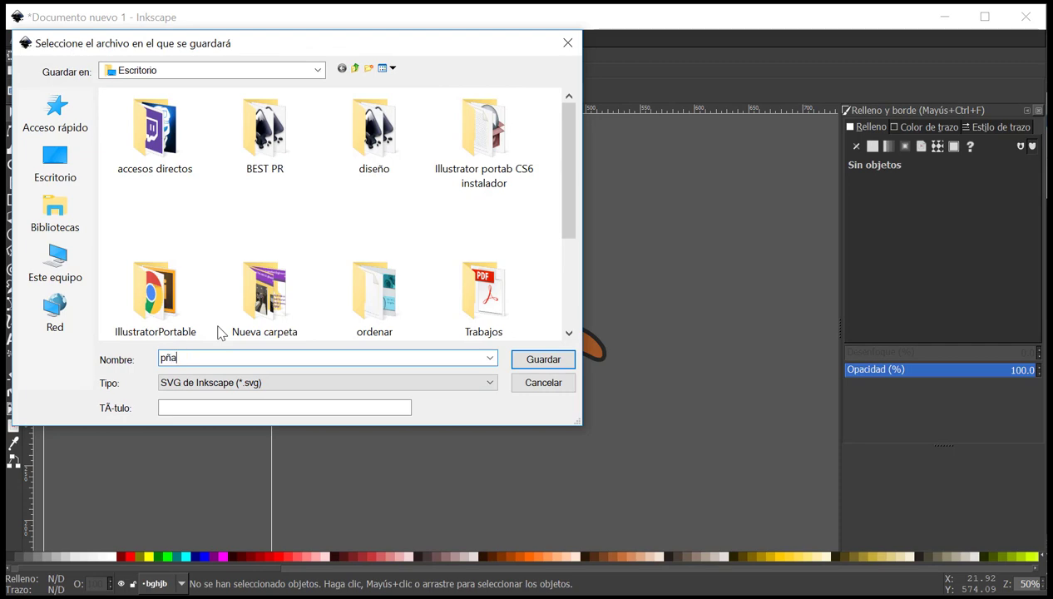
{"action": "key", "text": "BackSpace"}
{"action": "type", "text": "atata 2.0"}
{"action": "key", "text": "Return"}
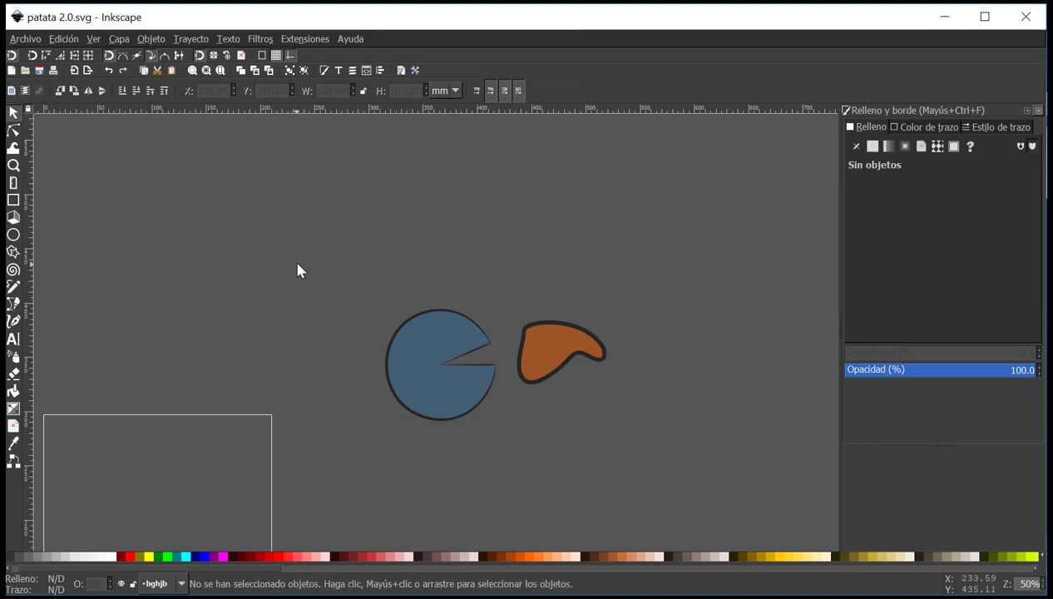
Select all pieces of the blue pie shape, flip them horizontally and flip them back.
{"action": "left_click_drag", "start_coordinate": [297, 267], "coordinate": [539, 434]}
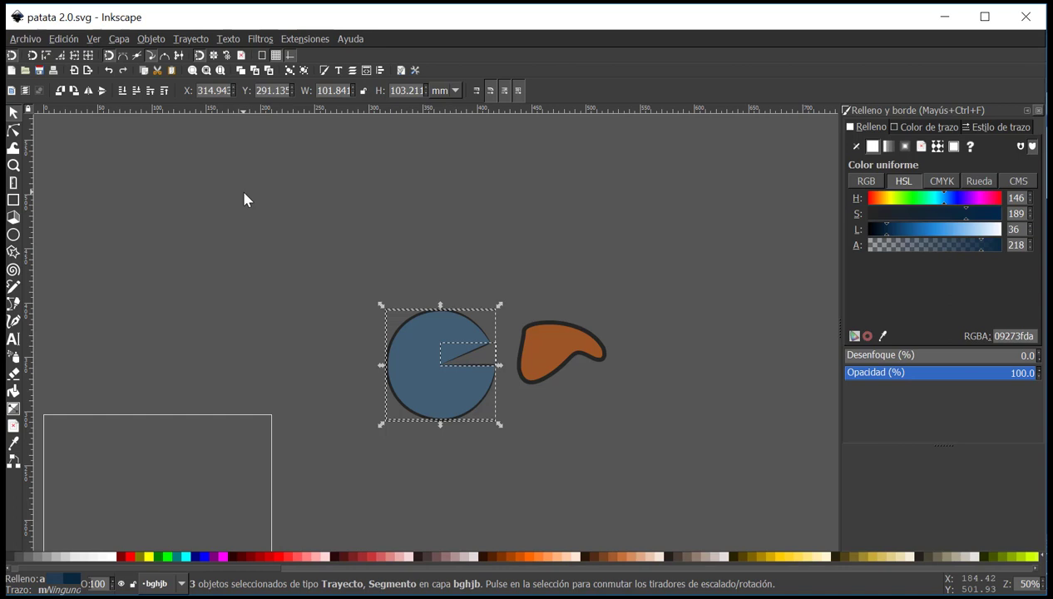
{"action": "left_click", "coordinate": [92, 96]}
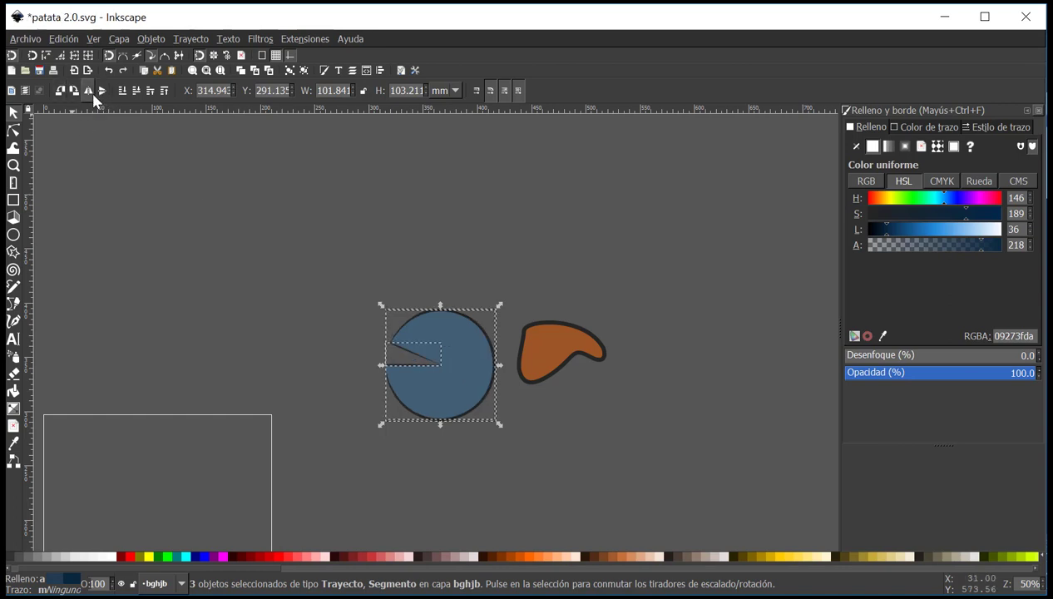
{"action": "left_click", "coordinate": [93, 95]}
{"action": "left_click", "coordinate": [486, 414]}
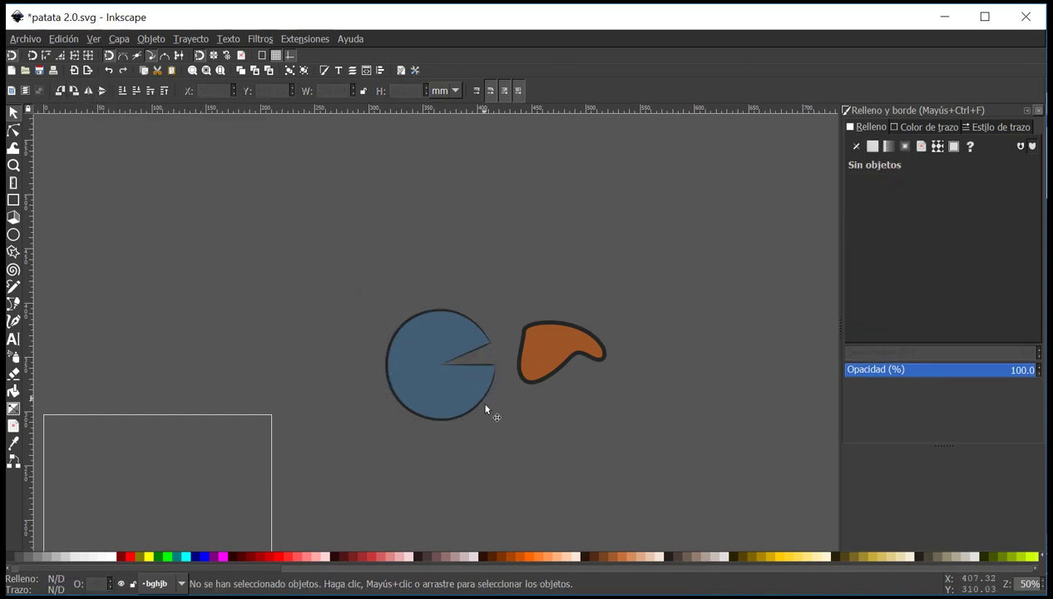
Reselect the blue pie pieces and try the horizontal and vertical flips, applying each one twice.
{"action": "scroll", "coordinate": [486, 413], "scroll_direction": "up", "scroll_amount": 2}
{"action": "left_click_drag", "start_coordinate": [273, 174], "coordinate": [510, 464]}
{"action": "scroll", "coordinate": [537, 456], "scroll_direction": "down", "scroll_amount": 2}
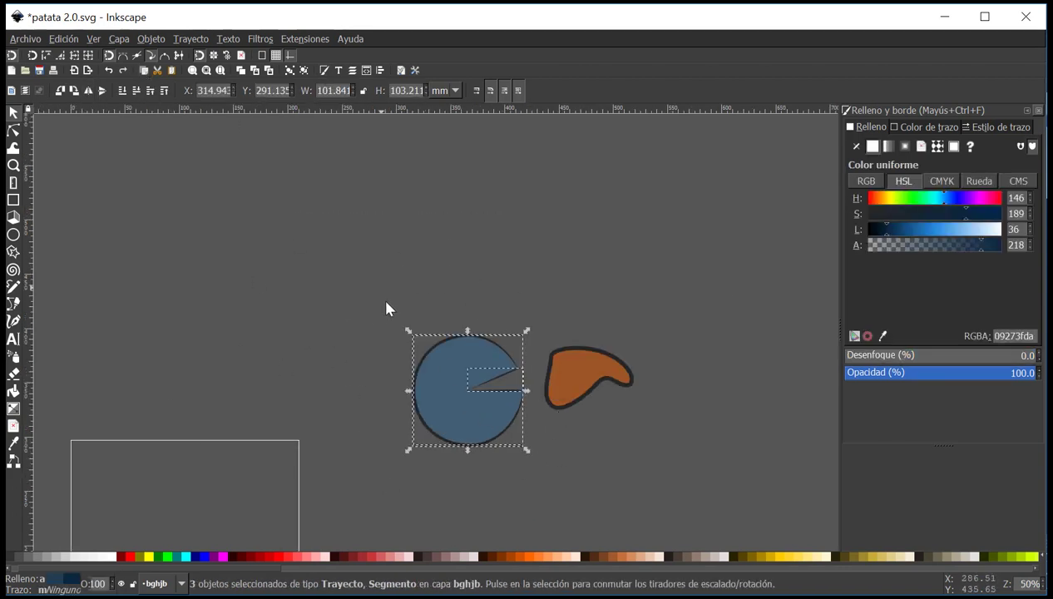
{"action": "left_click", "coordinate": [88, 90]}
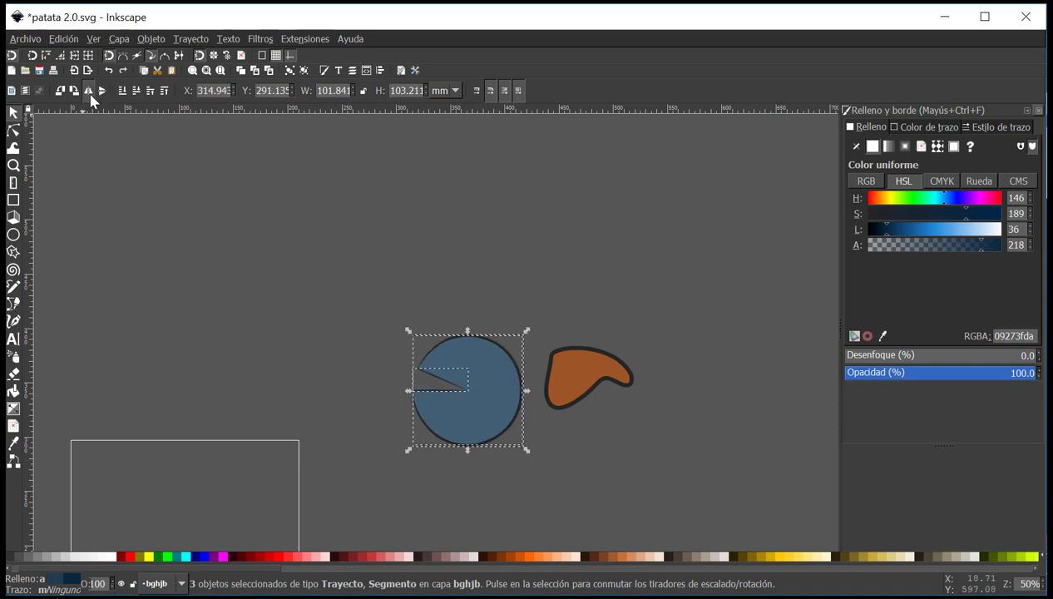
{"action": "left_click", "coordinate": [102, 91]}
{"action": "left_click", "coordinate": [89, 91]}
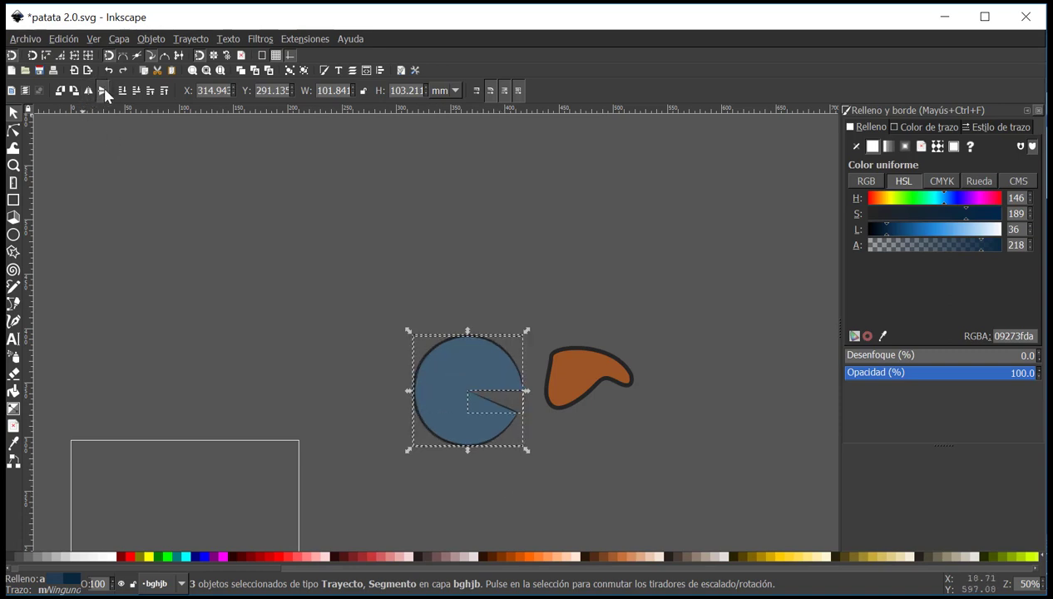
{"action": "left_click", "coordinate": [102, 91]}
{"action": "left_click", "coordinate": [379, 325]}
Select the three pieces of the blue pie shape and group them.
{"action": "left_click_drag", "start_coordinate": [378, 317], "coordinate": [551, 466]}
{"action": "left_click", "coordinate": [366, 291]}
{"action": "left_click_drag", "start_coordinate": [348, 296], "coordinate": [526, 477]}
{"action": "left_click", "coordinate": [290, 70]}
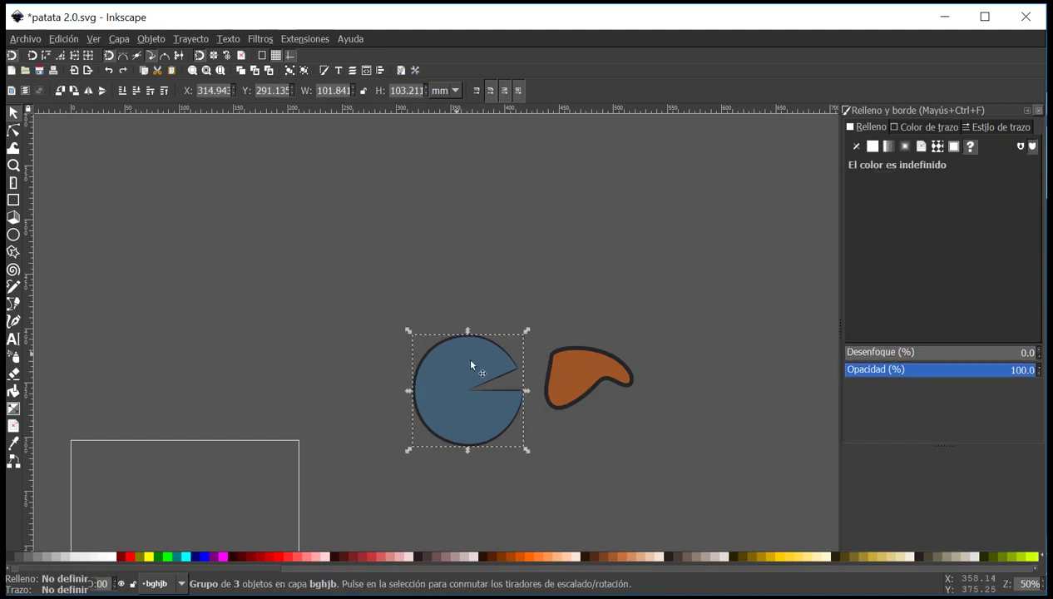
Select the orange shape together with its dark outline and flip both horizontally and vertically.
{"action": "scroll", "coordinate": [552, 345], "scroll_direction": "left", "scroll_amount": 2}
{"action": "left_click_drag", "start_coordinate": [582, 322], "coordinate": [708, 427]}
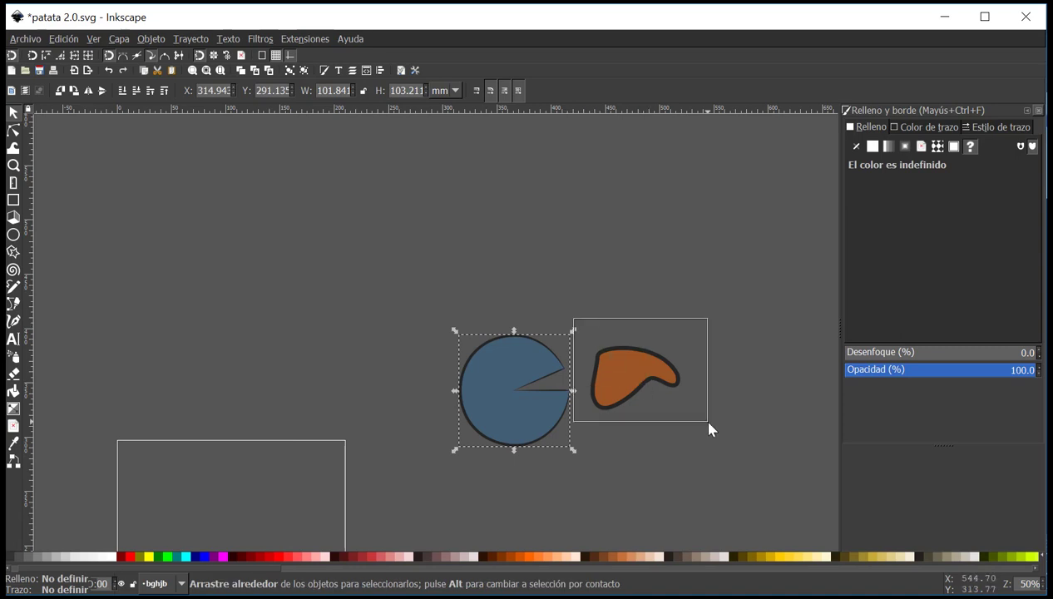
{"action": "left_click", "coordinate": [301, 265]}
{"action": "scroll", "coordinate": [501, 348], "scroll_direction": "right", "scroll_amount": 2}
{"action": "left_click_drag", "start_coordinate": [427, 302], "coordinate": [544, 449]}
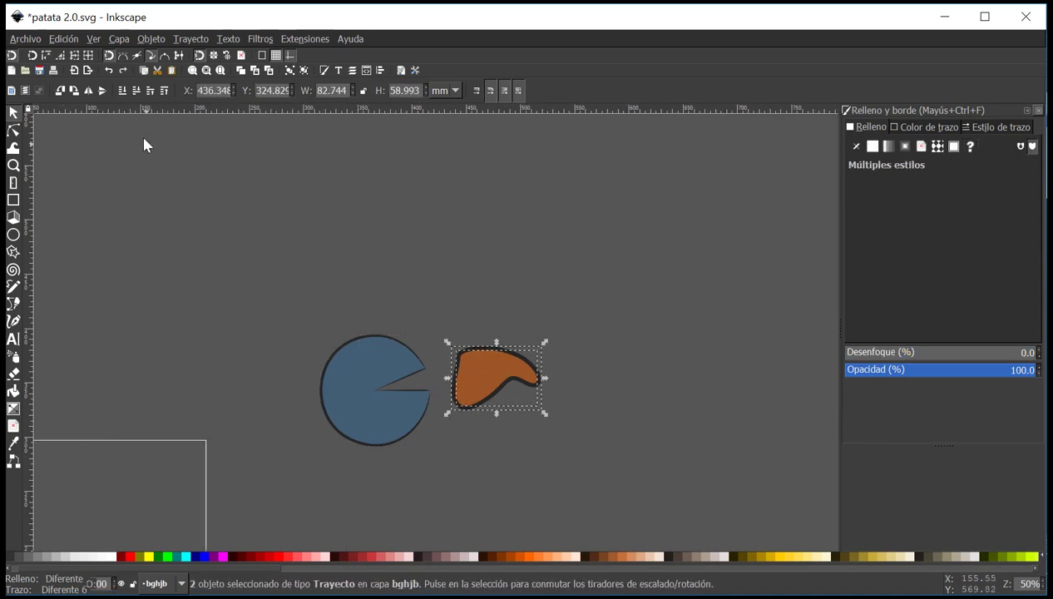
{"action": "left_click", "coordinate": [88, 90]}
{"action": "left_click", "coordinate": [102, 91]}
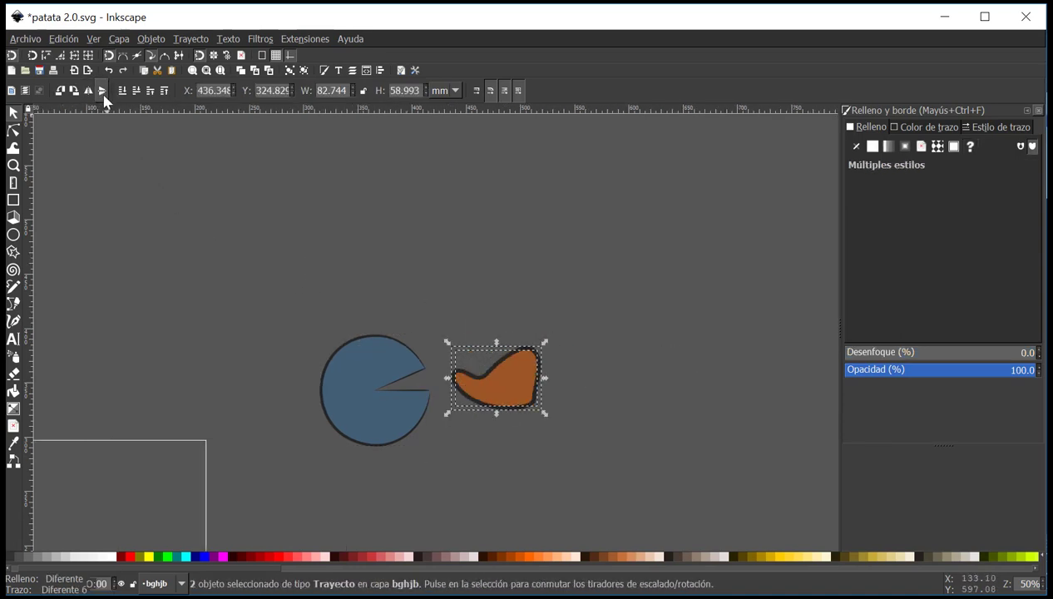
{"action": "left_click", "coordinate": [162, 191]}
{"action": "scroll", "coordinate": [533, 350], "scroll_direction": "right", "scroll_amount": 1}
{"action": "scroll", "coordinate": [533, 350], "scroll_direction": "left", "scroll_amount": 4}
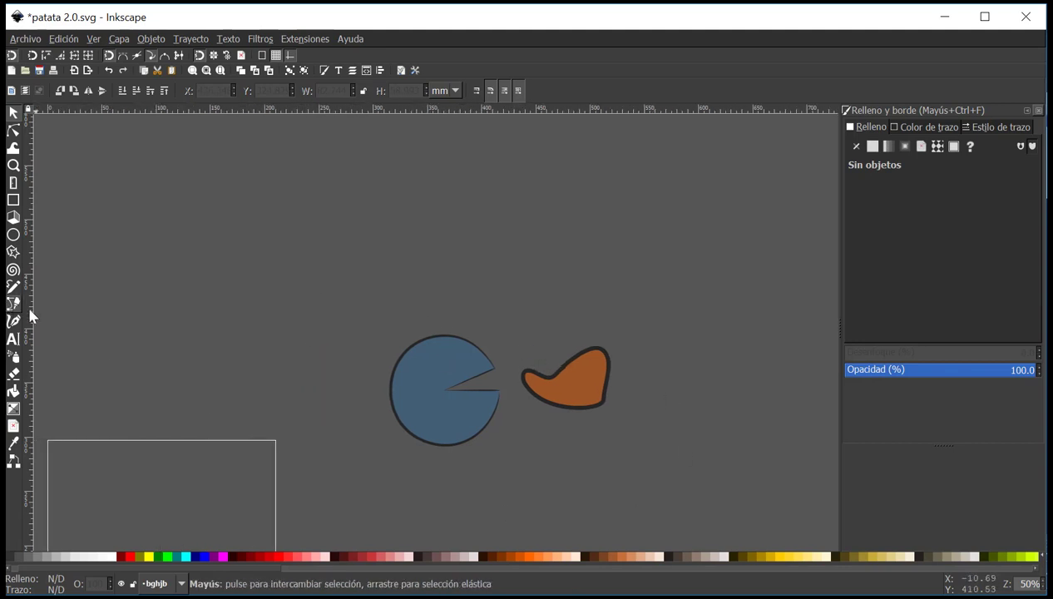
{"action": "scroll", "coordinate": [45, 316], "scroll_direction": "left", "scroll_amount": 5}
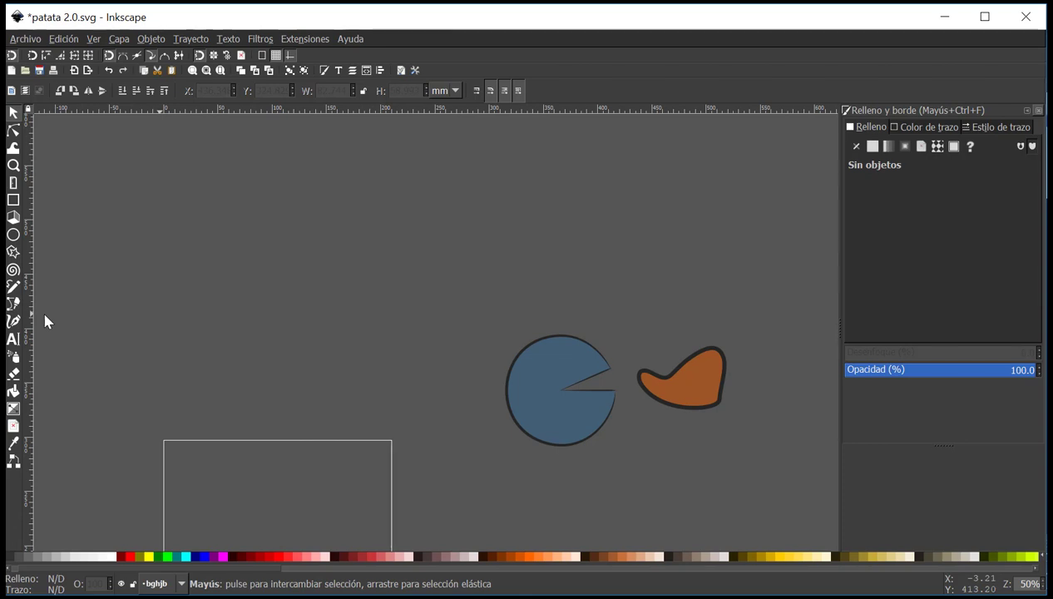
{"action": "scroll", "coordinate": [44, 322], "scroll_direction": "right", "scroll_amount": 1}
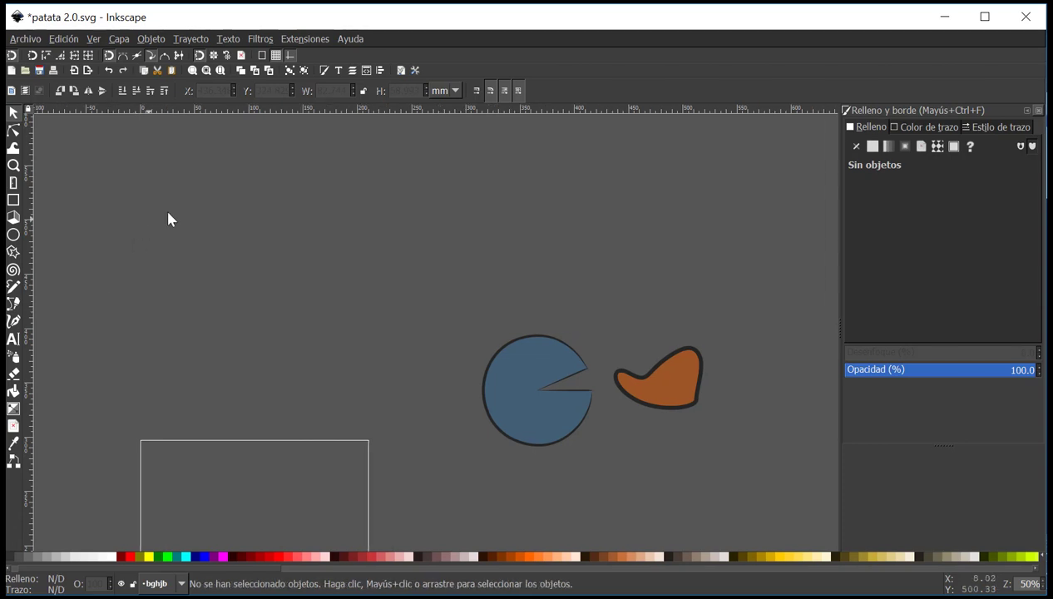
{"action": "scroll", "coordinate": [333, 233], "scroll_direction": "right", "scroll_amount": 3}
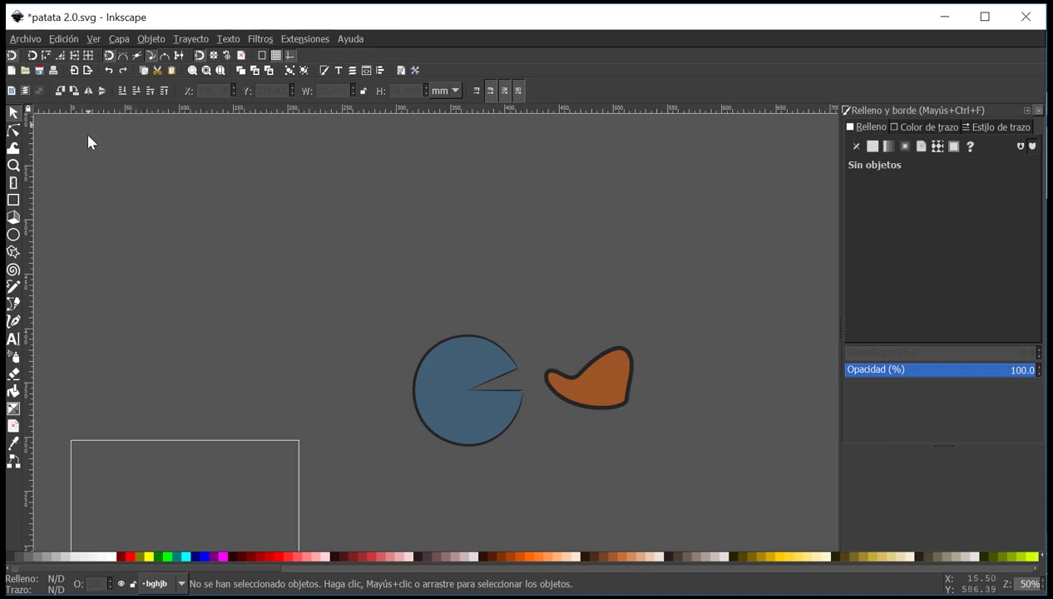
Rotate the blue pie group 90° to the left and 90° back to the right.
{"action": "left_click_drag", "start_coordinate": [312, 254], "coordinate": [527, 454]}
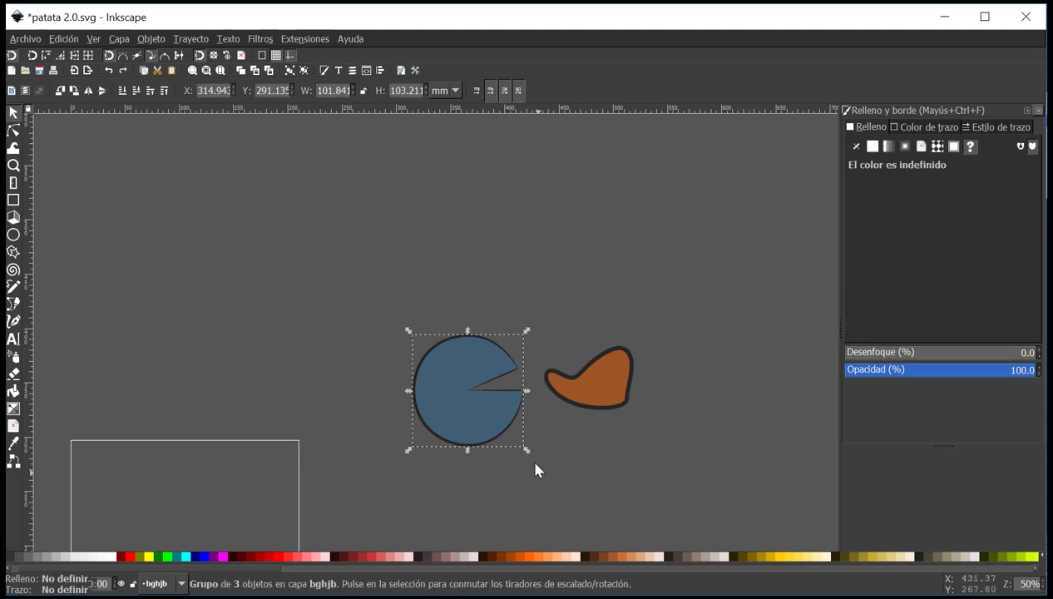
{"action": "left_click", "coordinate": [61, 92]}
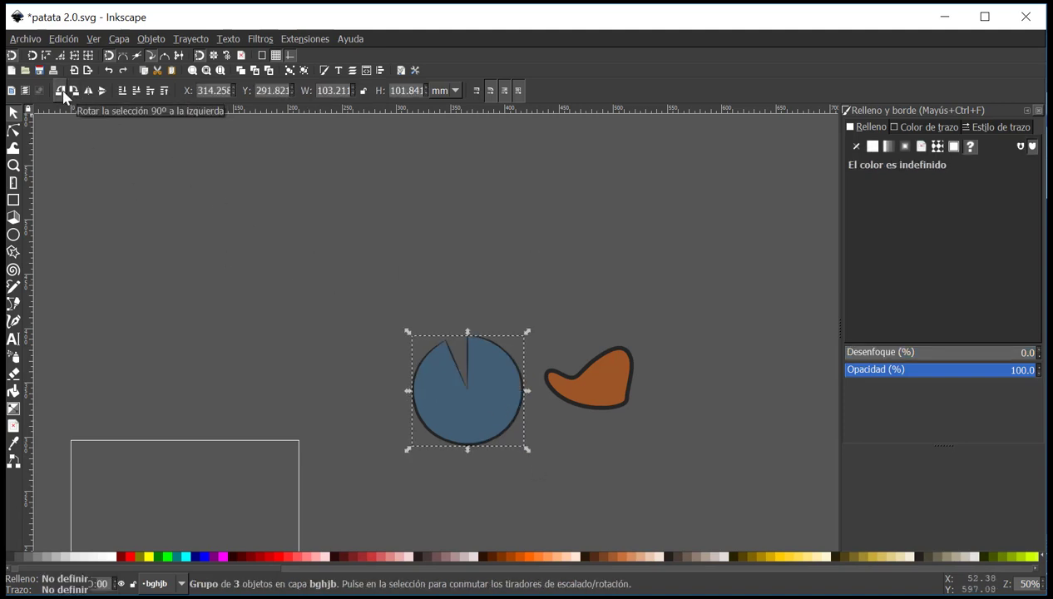
{"action": "left_click", "coordinate": [75, 93]}
{"action": "left_click", "coordinate": [108, 226]}
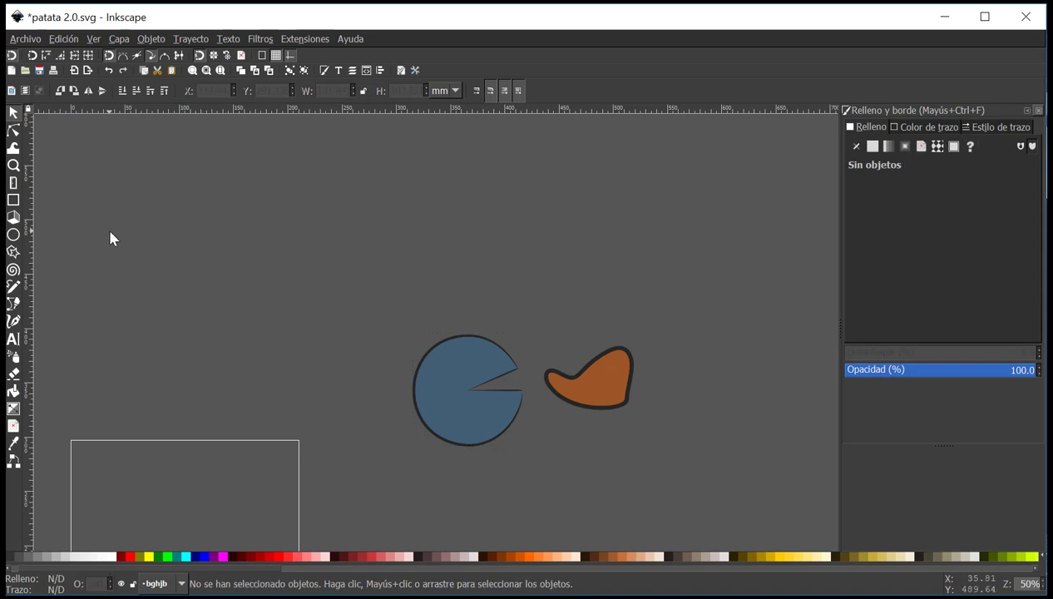
Select all objects in all visible and unlocked layers, and clear the selection.
{"action": "left_click", "coordinate": [25, 92]}
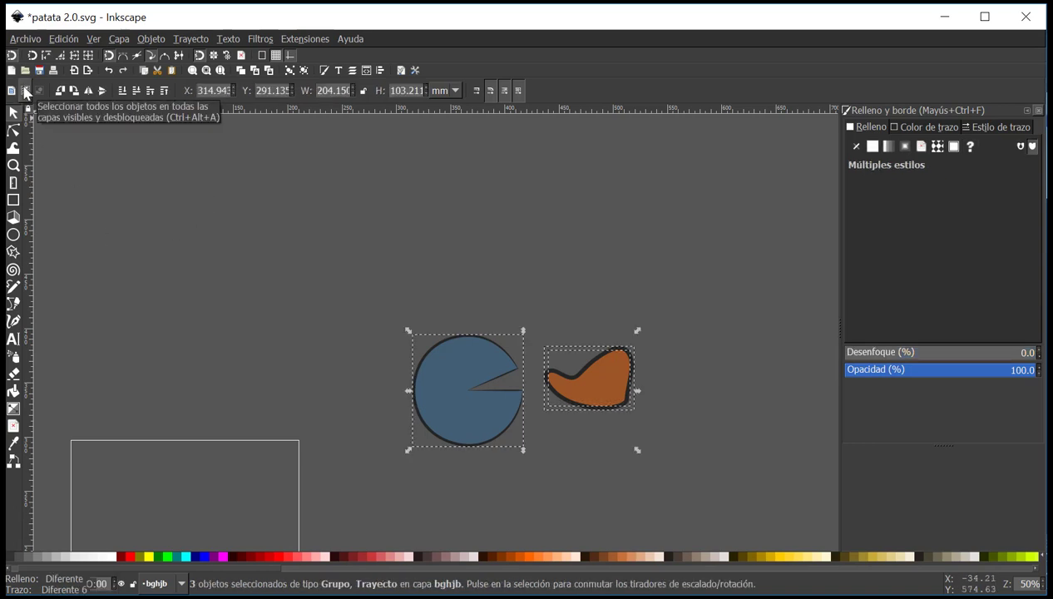
{"action": "left_click", "coordinate": [333, 256]}
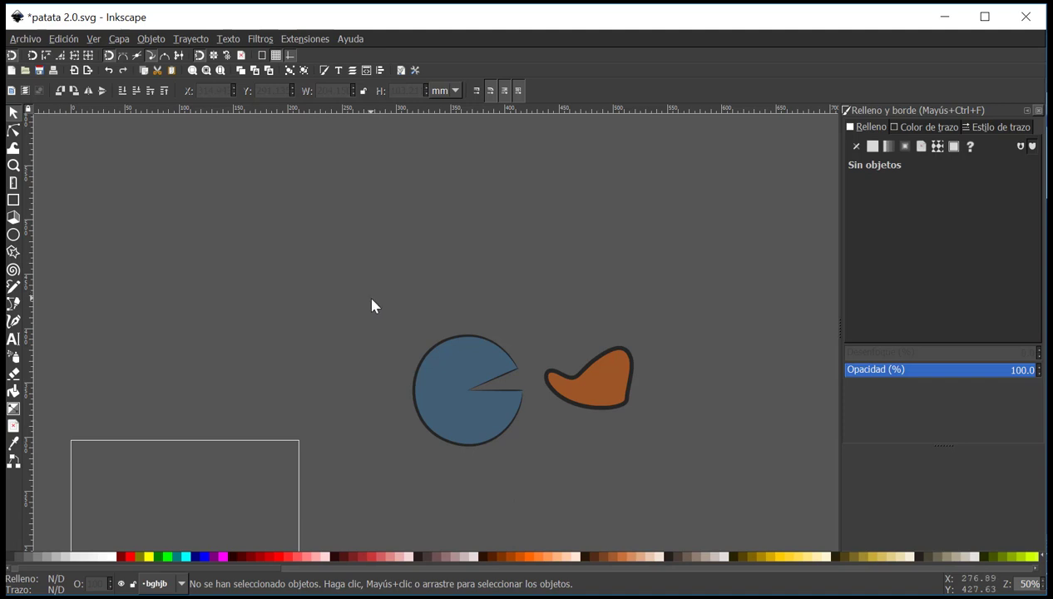
{"action": "left_click", "coordinate": [26, 40]}
{"action": "mouse_move", "coordinate": [65, 39]}
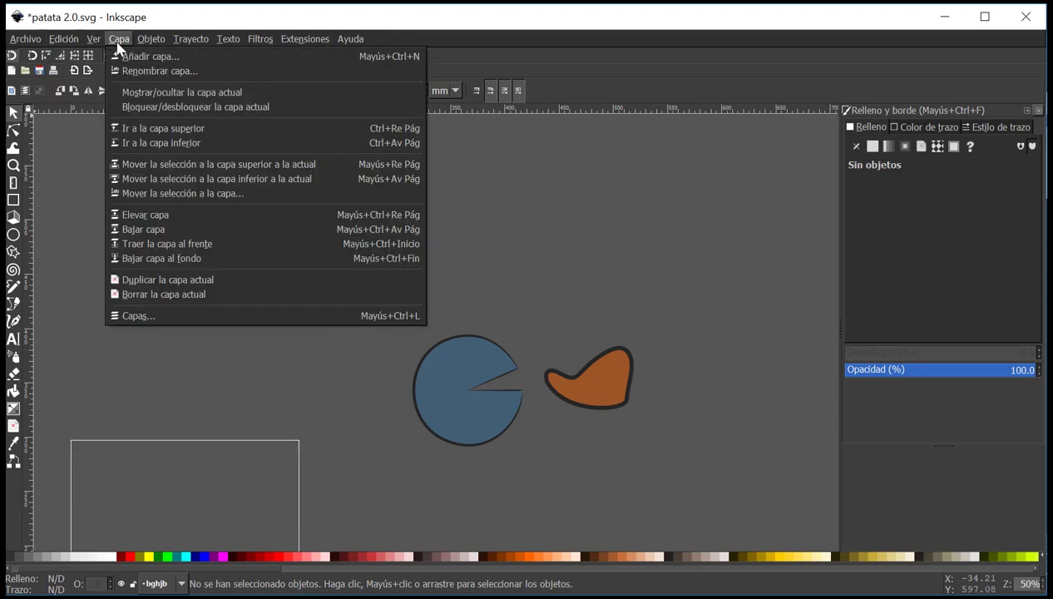
{"action": "mouse_move", "coordinate": [175, 46]}
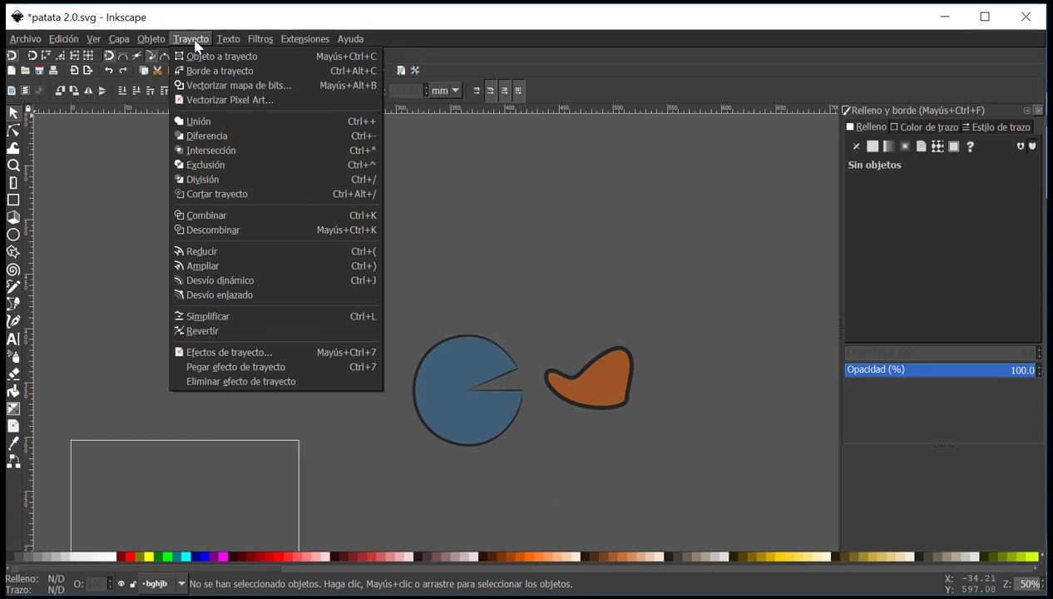
{"action": "mouse_move", "coordinate": [255, 44]}
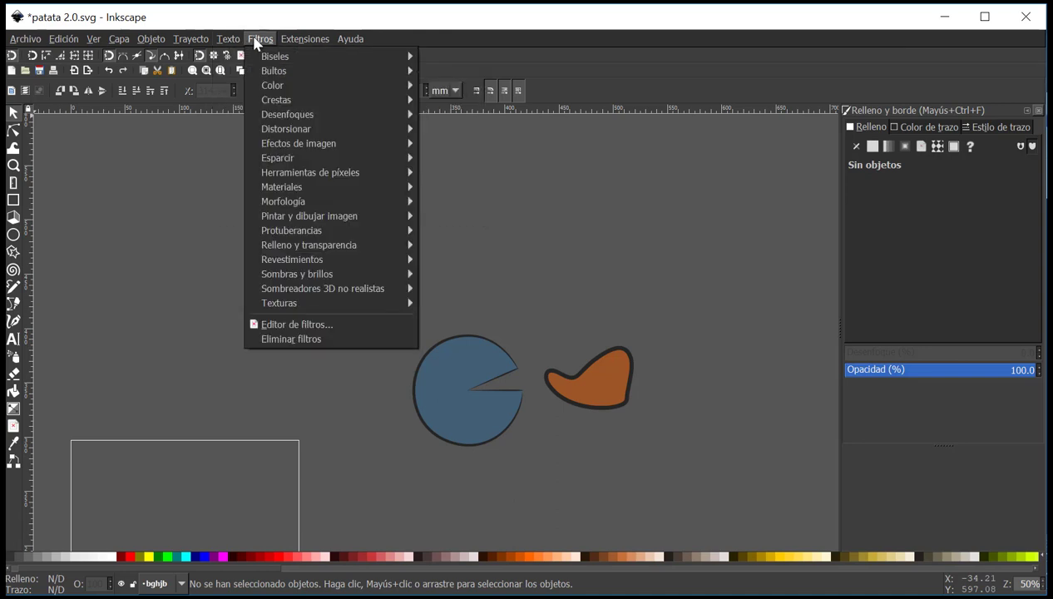
{"action": "left_click", "coordinate": [626, 200]}
Select the blue pie group and the orange shape with its outline together several times, clearing the selection each time.
{"action": "left_click_drag", "start_coordinate": [303, 267], "coordinate": [667, 464]}
{"action": "scroll", "coordinate": [465, 393], "scroll_direction": "right", "scroll_amount": 4}
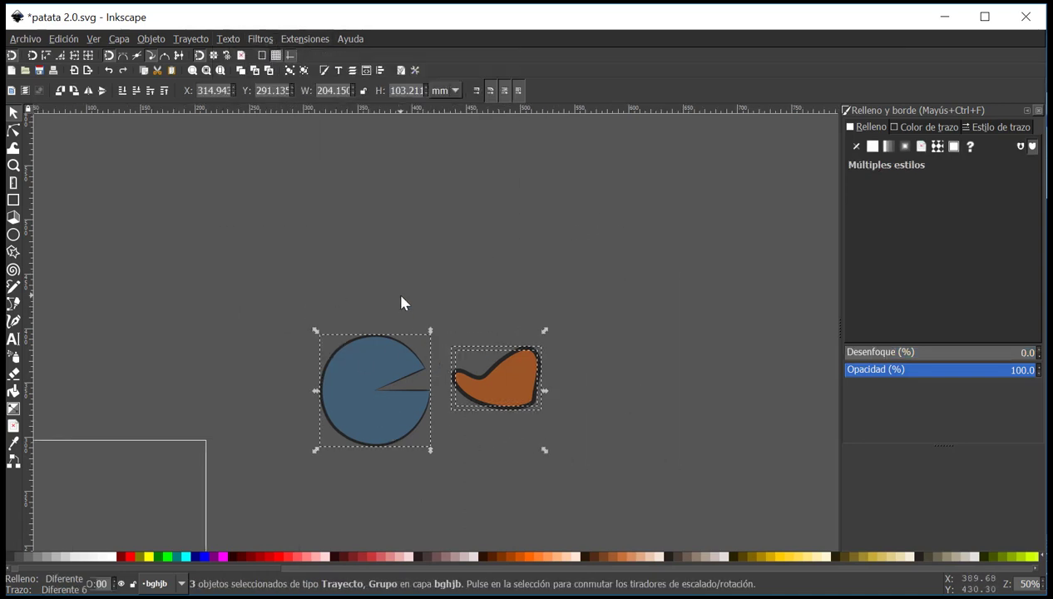
{"action": "scroll", "coordinate": [401, 297], "scroll_direction": "left", "scroll_amount": 2}
{"action": "left_click", "coordinate": [215, 291]}
{"action": "scroll", "coordinate": [270, 276], "scroll_direction": "down", "scroll_amount": 1}
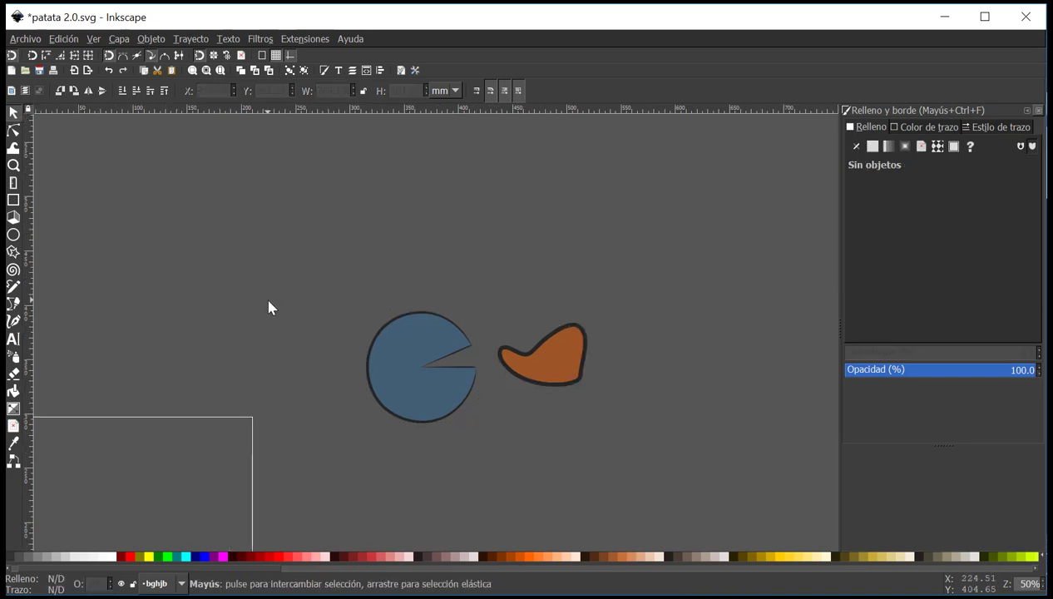
{"action": "scroll", "coordinate": [267, 308], "scroll_direction": "left", "scroll_amount": 1}
{"action": "scroll", "coordinate": [267, 308], "scroll_direction": "right", "scroll_amount": 1}
{"action": "left_click_drag", "start_coordinate": [286, 293], "coordinate": [598, 460]}
{"action": "left_click", "coordinate": [264, 222]}
{"action": "left_click_drag", "start_coordinate": [268, 213], "coordinate": [704, 513]}
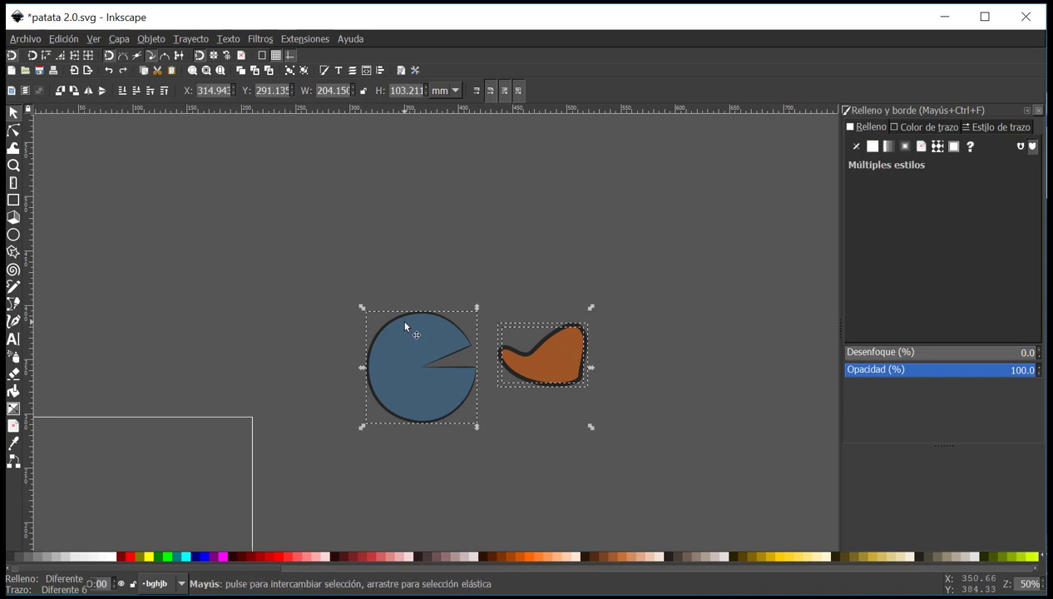
{"action": "scroll", "coordinate": [390, 304], "scroll_direction": "left", "scroll_amount": 4}
{"action": "left_click", "coordinate": [378, 279]}
{"action": "scroll", "coordinate": [378, 279], "scroll_direction": "right", "scroll_amount": 2}
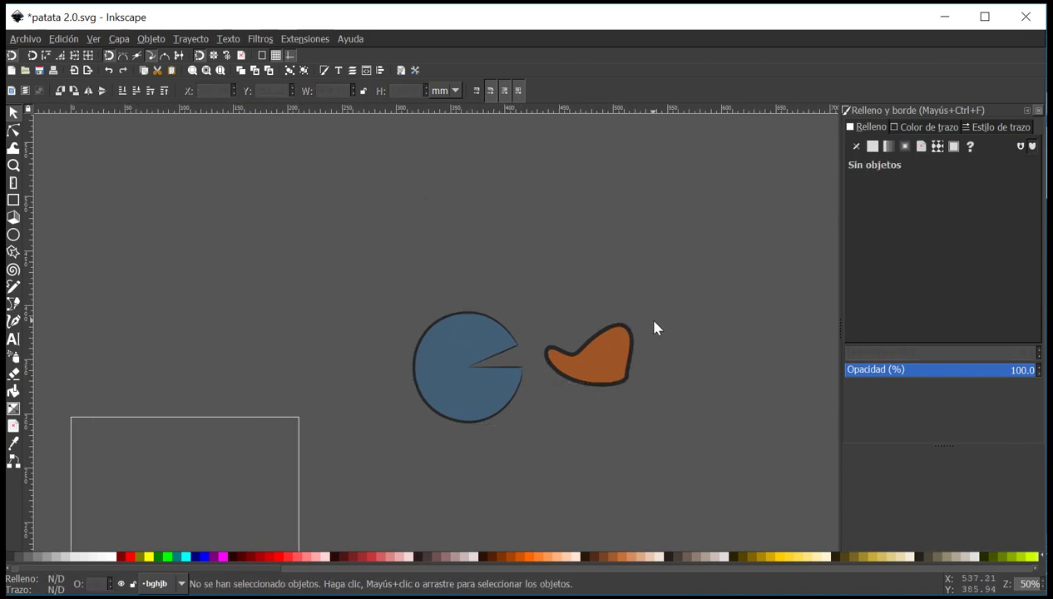
{"action": "scroll", "coordinate": [262, 294], "scroll_direction": "right", "scroll_amount": 2}
{"action": "left_click_drag", "start_coordinate": [251, 262], "coordinate": [634, 507]}
{"action": "scroll", "coordinate": [346, 289], "scroll_direction": "right", "scroll_amount": 3}
{"action": "left_click", "coordinate": [244, 273]}
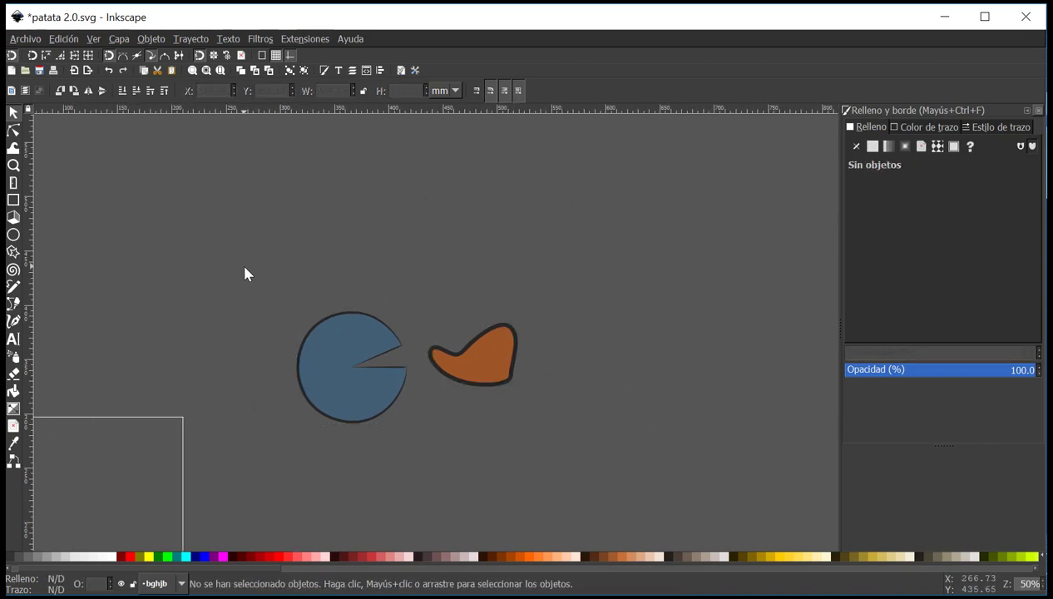
{"action": "left_click_drag", "start_coordinate": [228, 253], "coordinate": [562, 445]}
{"action": "scroll", "coordinate": [258, 314], "scroll_direction": "left", "scroll_amount": 2}
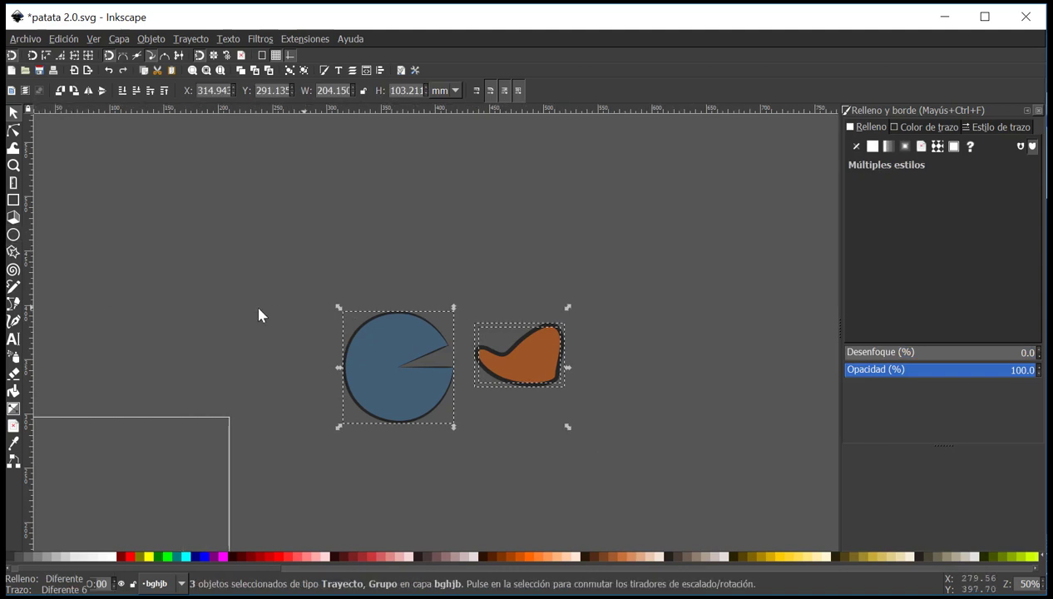
{"action": "left_click", "coordinate": [259, 314]}
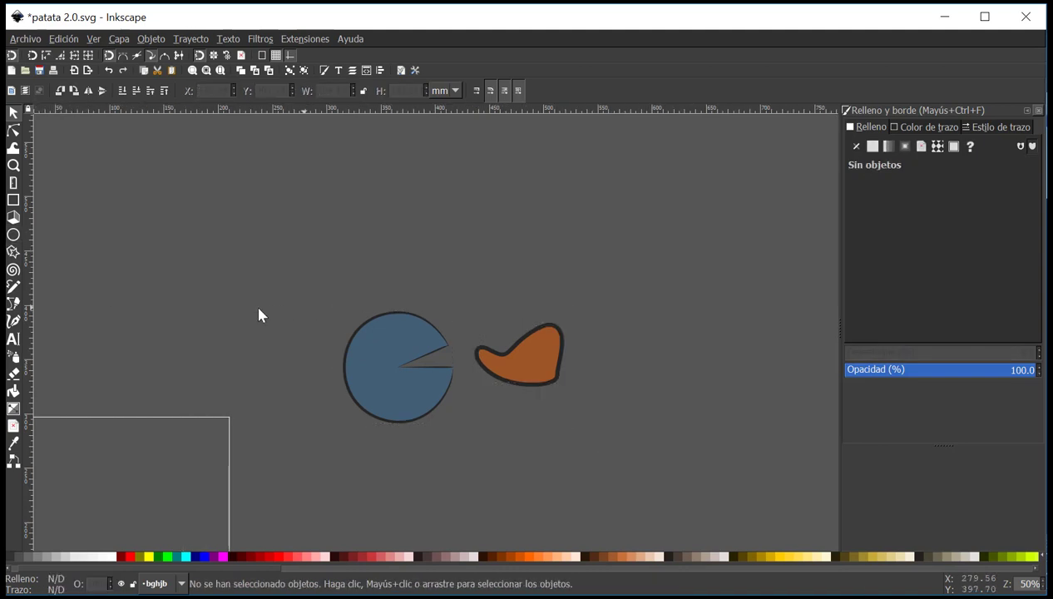